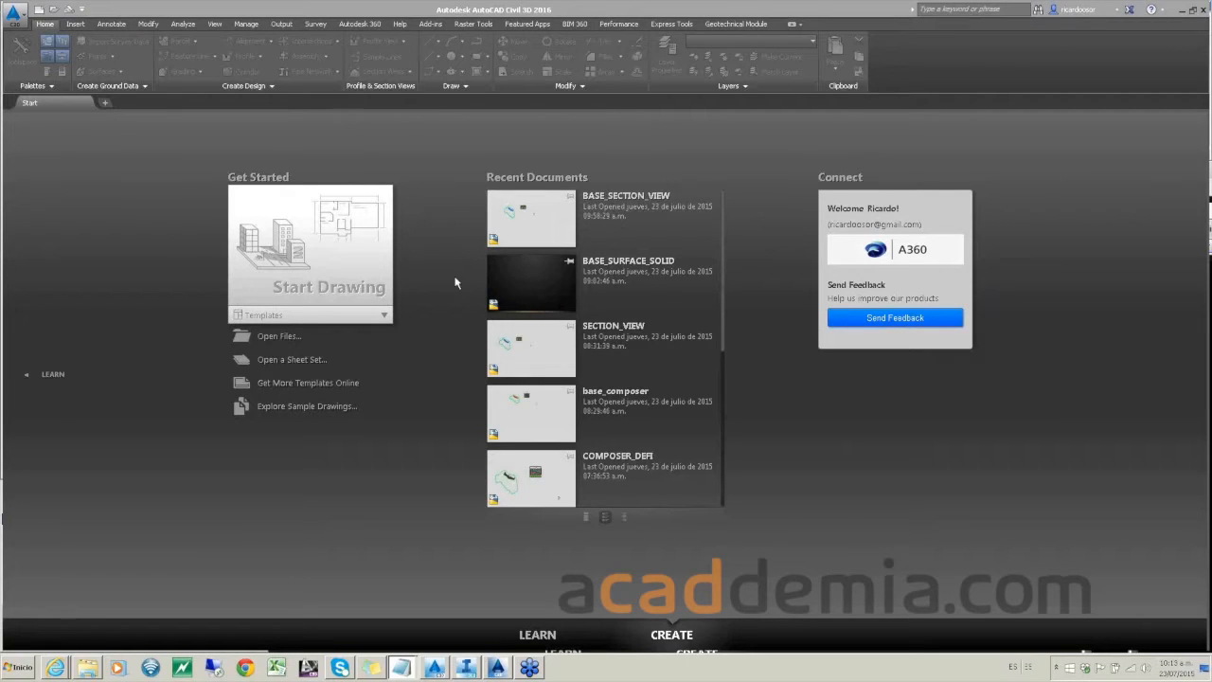
Step: Open the recent drawing BASE_SECTION_VIEW
{"action": "left_click", "coordinate": [520, 220]}
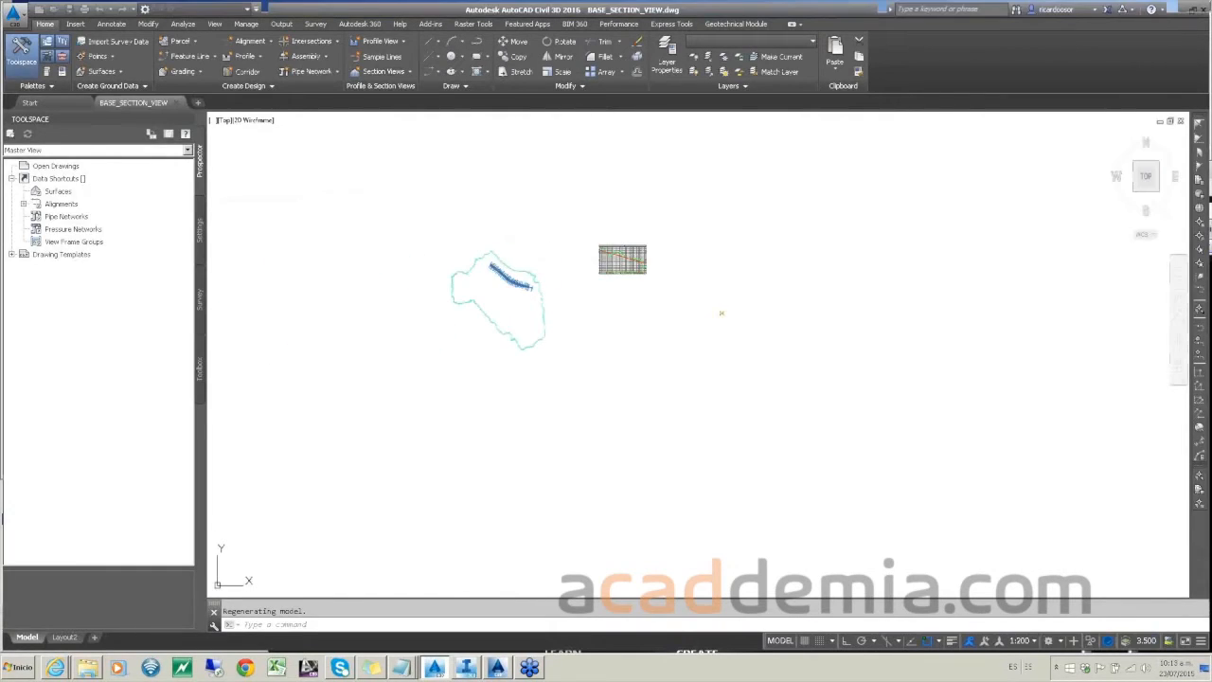
Step: Examine the drawing's surface boundary, corridor with sample lines, profile view and assembly
{"action": "scroll", "coordinate": [441, 271], "scroll_direction": "up", "scroll_amount": 8}
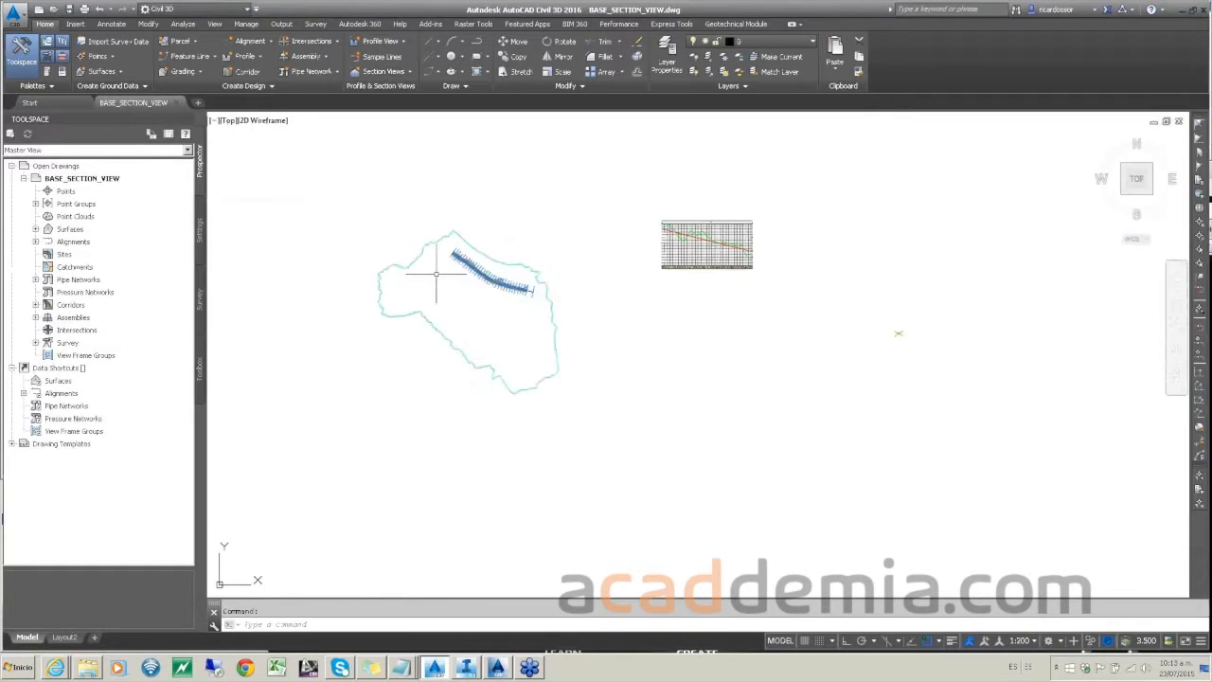
{"action": "scroll", "coordinate": [585, 249], "scroll_direction": "down", "scroll_amount": 3}
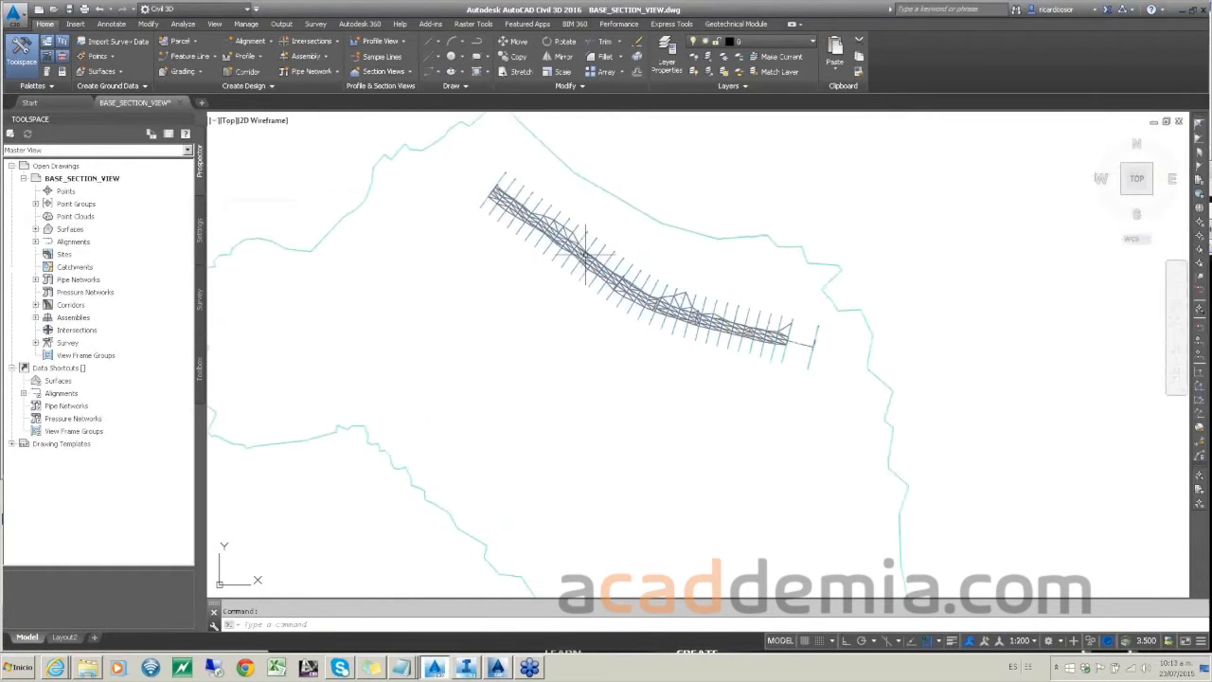
{"action": "scroll", "coordinate": [598, 275], "scroll_direction": "down", "scroll_amount": 4}
{"action": "middle_click_drag", "start_coordinate": [601, 303], "coordinate": [520, 313]}
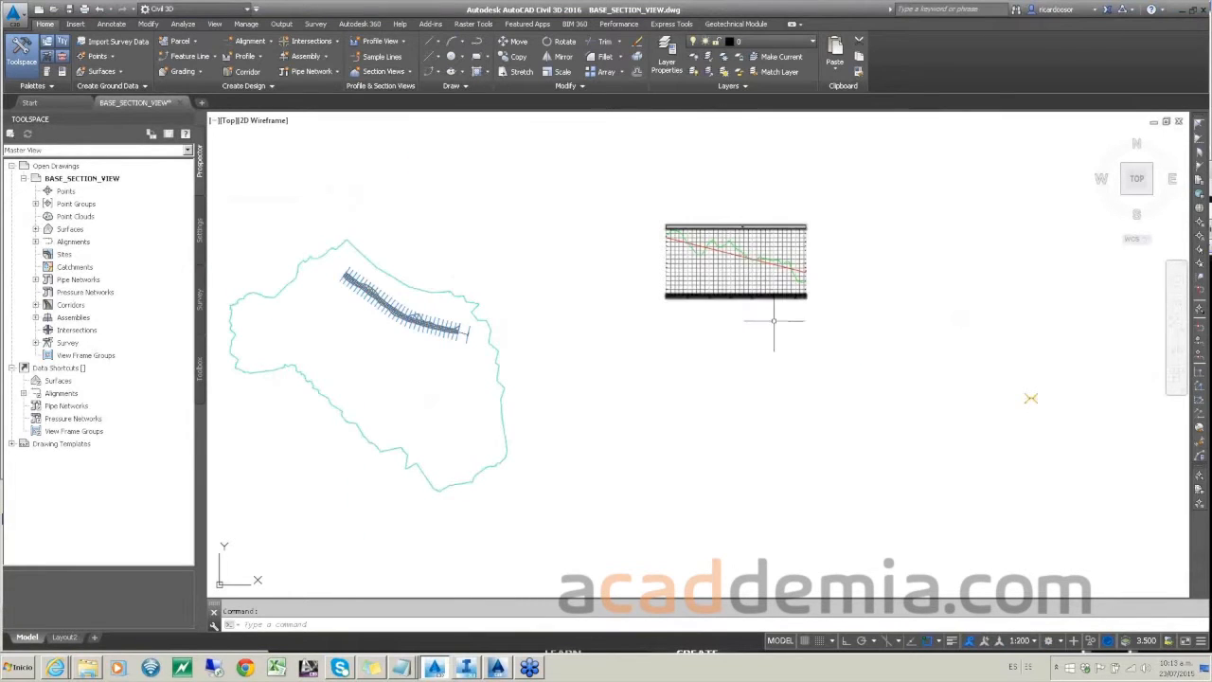
{"action": "scroll", "coordinate": [871, 318], "scroll_direction": "up", "scroll_amount": 4}
{"action": "scroll", "coordinate": [1043, 415], "scroll_direction": "up", "scroll_amount": 5}
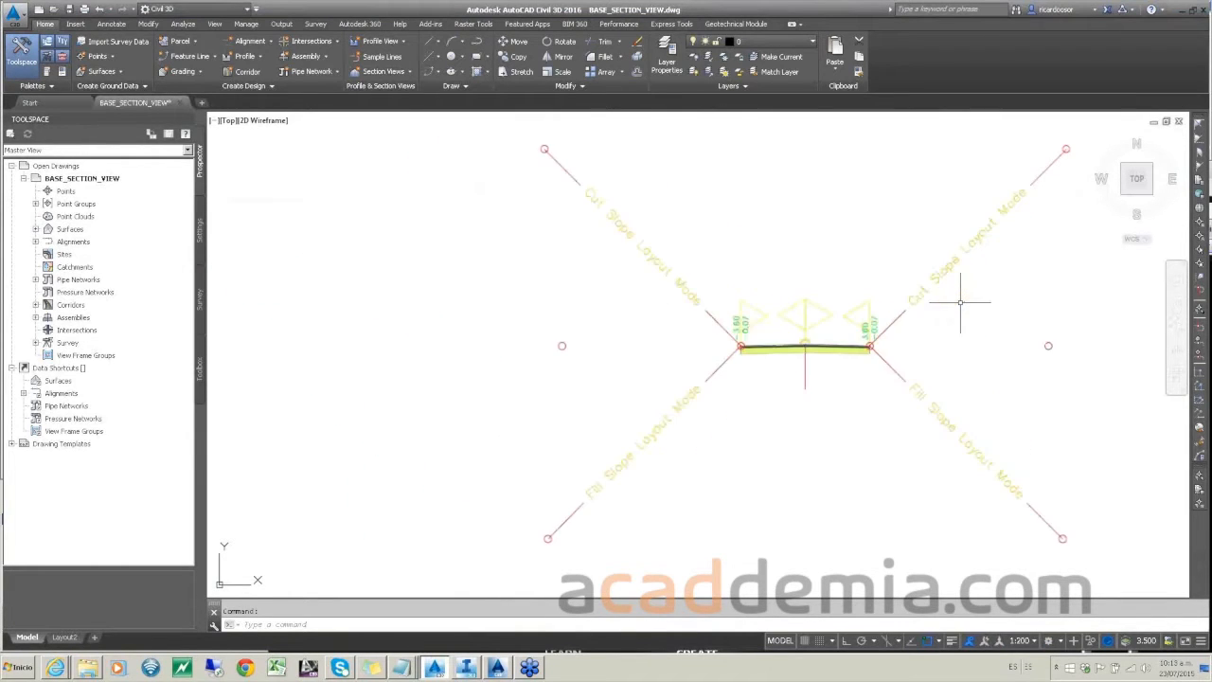
{"action": "scroll", "coordinate": [960, 303], "scroll_direction": "down", "scroll_amount": 5}
{"action": "scroll", "coordinate": [919, 322], "scroll_direction": "down", "scroll_amount": 3}
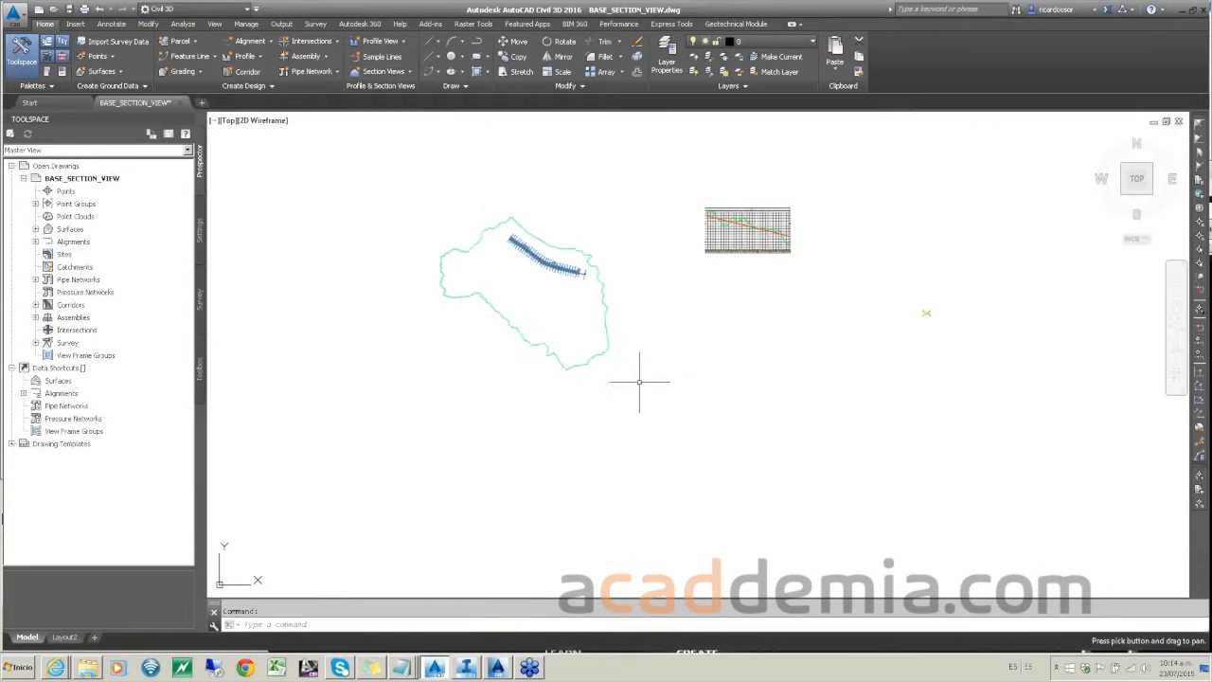
{"action": "middle_click_drag", "start_coordinate": [692, 320], "coordinate": [606, 354]}
{"action": "middle_click_drag", "start_coordinate": [656, 306], "coordinate": [635, 303]}
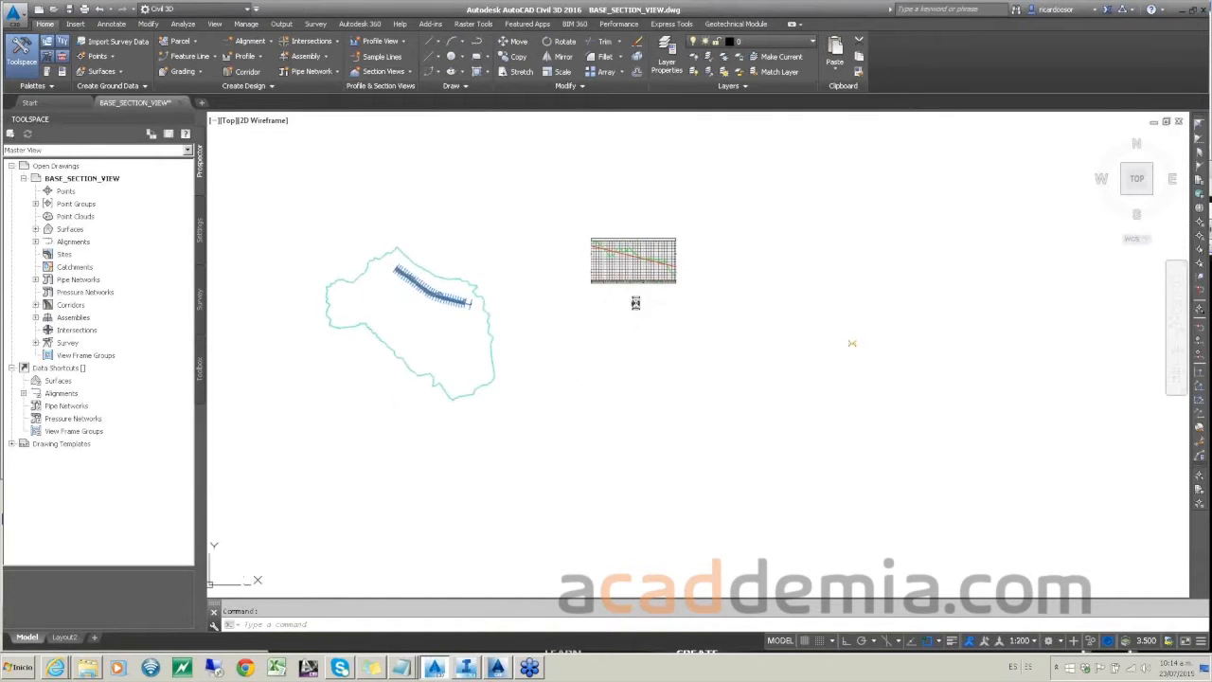
Step: Check the graph settings for scale and direction in the profile view's style, closing it without changes
{"action": "scroll", "coordinate": [633, 267], "scroll_direction": "up", "scroll_amount": 4}
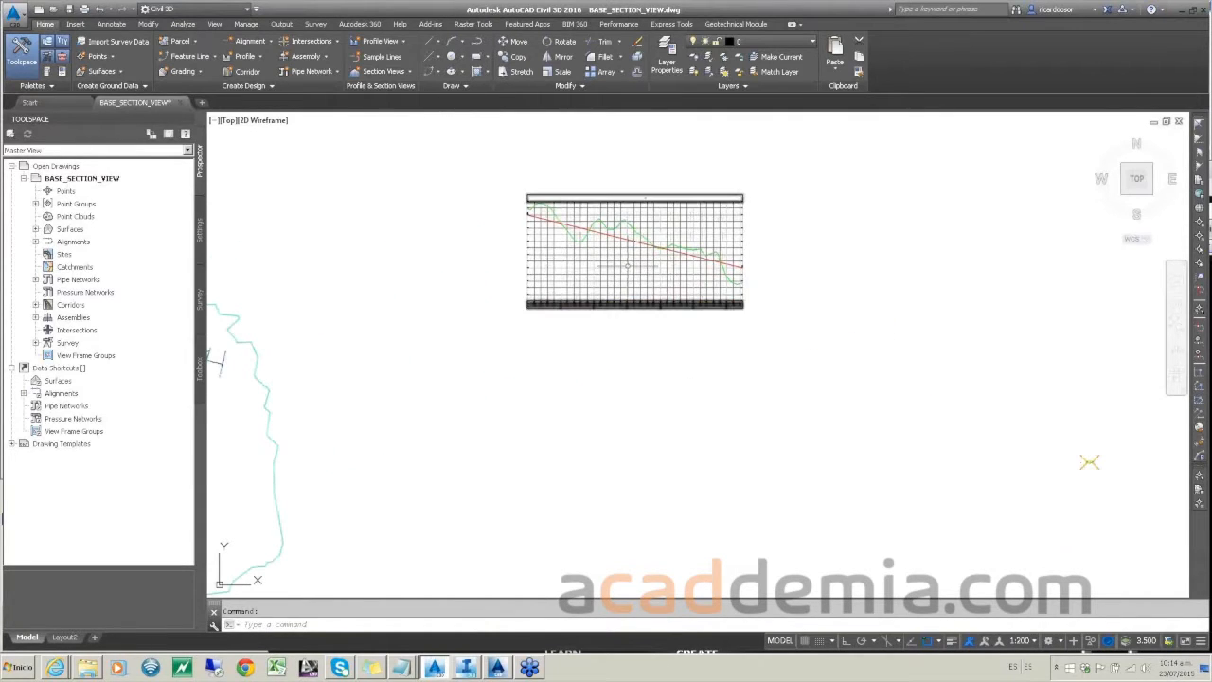
{"action": "left_click", "coordinate": [626, 266]}
{"action": "right_click", "coordinate": [627, 269]}
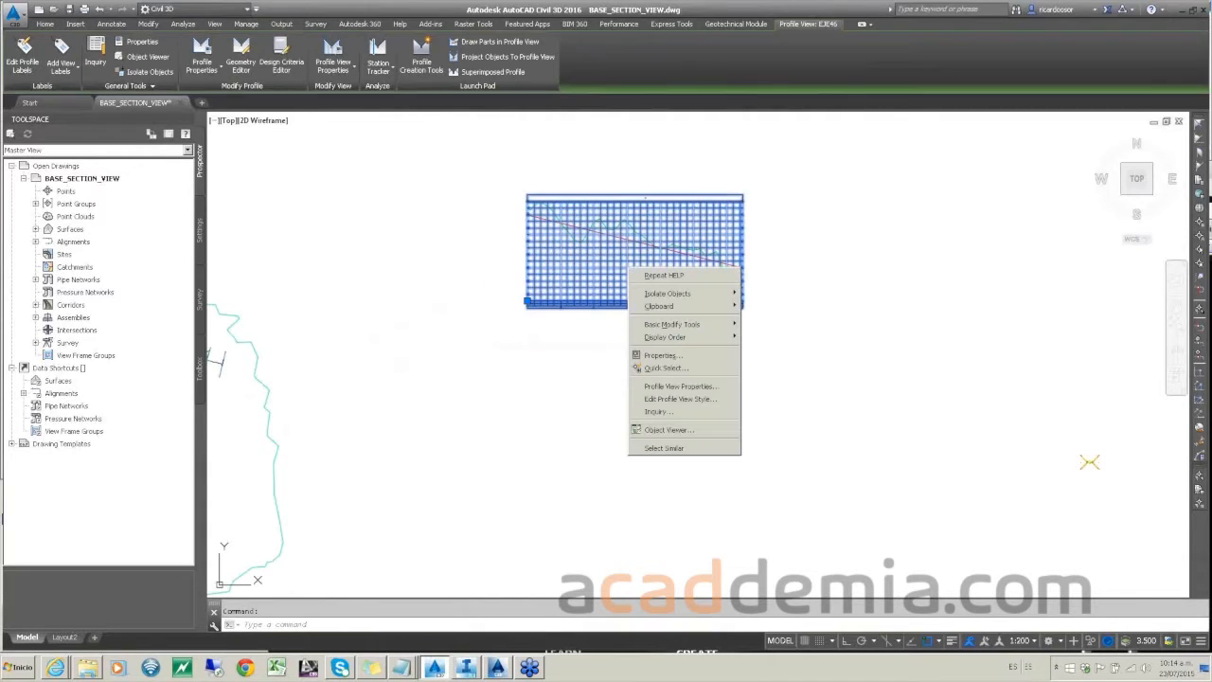
{"action": "left_click", "coordinate": [676, 399]}
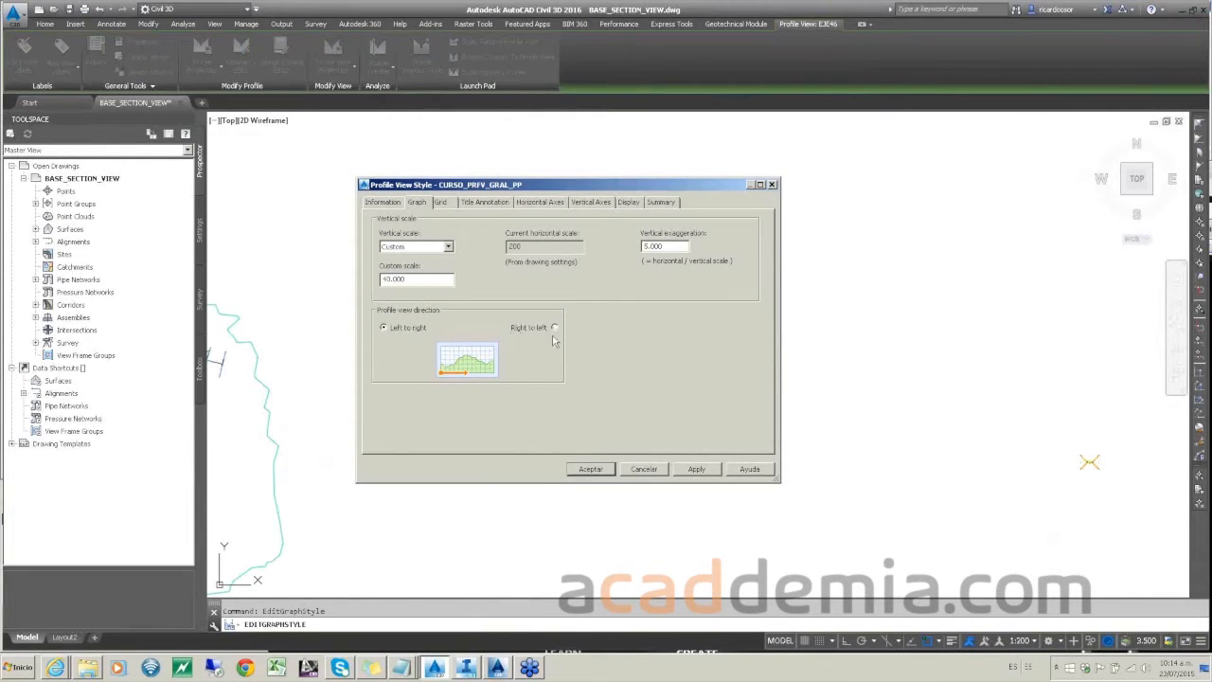
{"action": "left_click", "coordinate": [644, 470]}
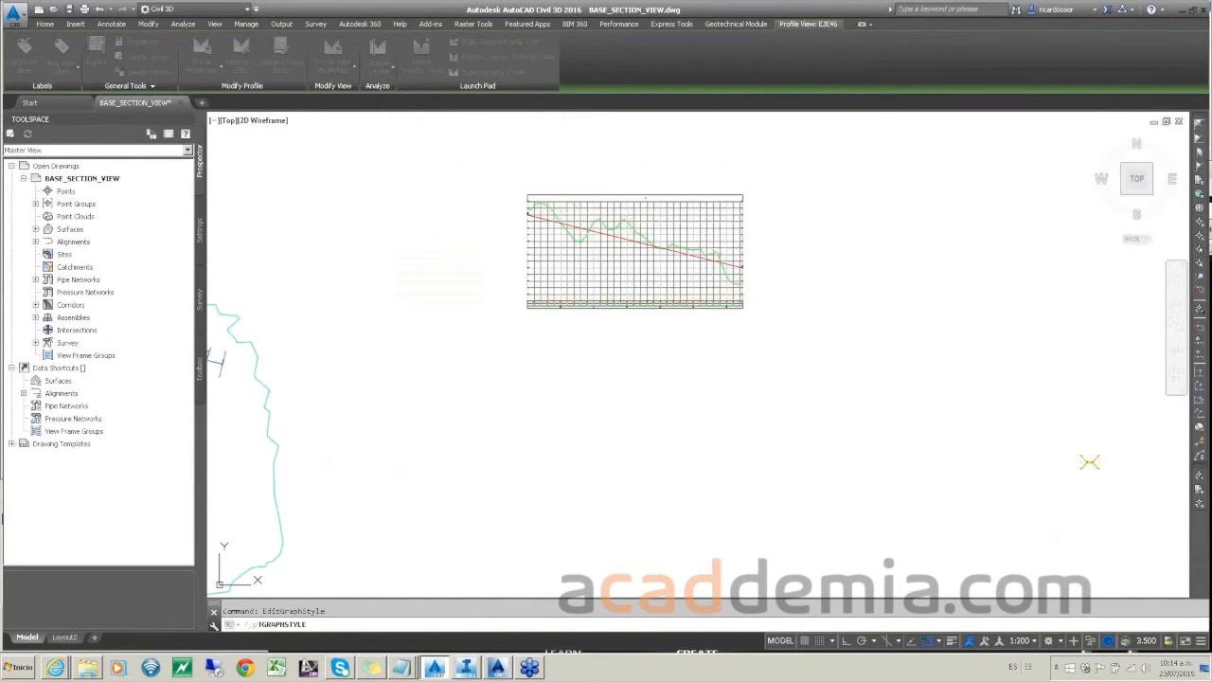
{"action": "left_click", "coordinate": [632, 264]}
{"action": "left_click", "coordinate": [606, 277]}
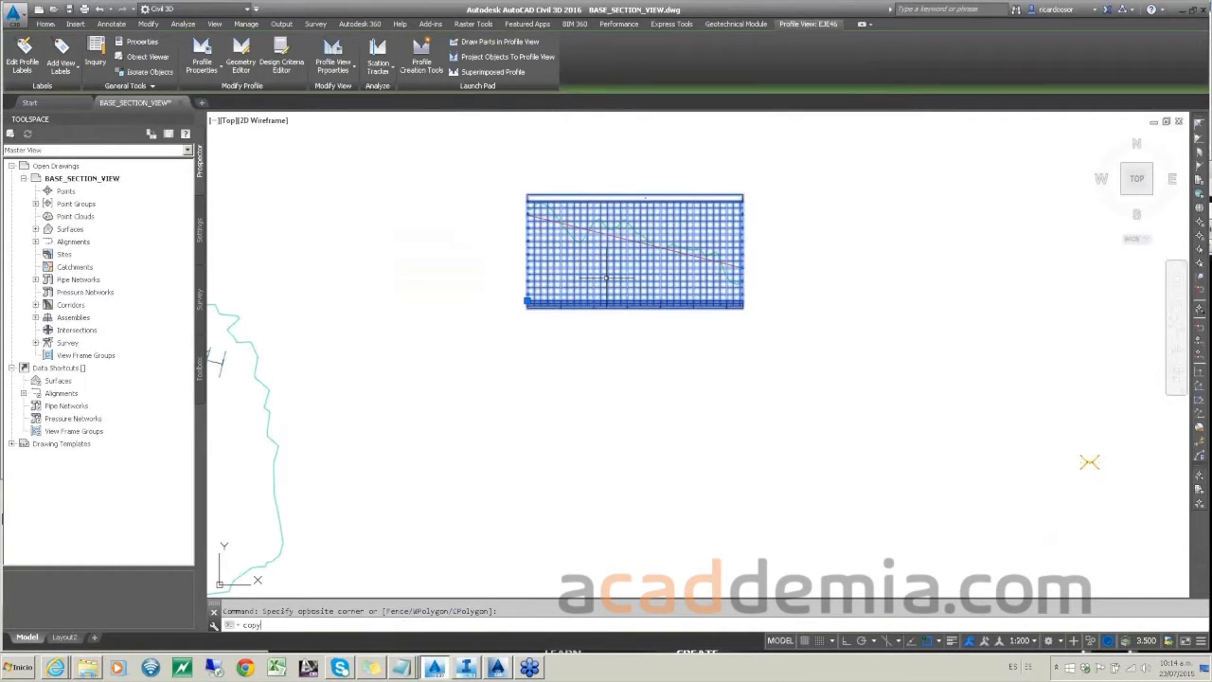
{"action": "type", "text": "copy"}
{"action": "key", "text": "Return"}
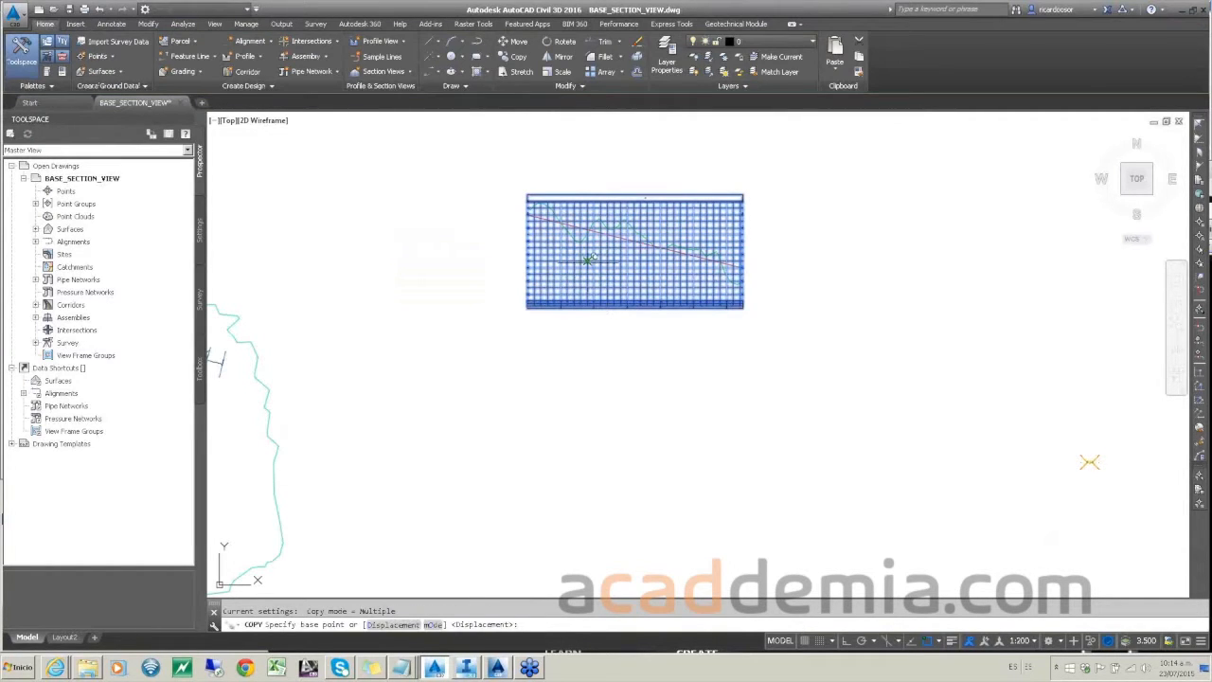
{"action": "left_click", "coordinate": [587, 262]}
{"action": "right_click", "coordinate": [589, 265]}
{"action": "left_click", "coordinate": [596, 270]}
{"action": "key", "text": "Escape"}
Step: Copy the profile view to the empty area east of the original
{"action": "type", "text": "copy"}
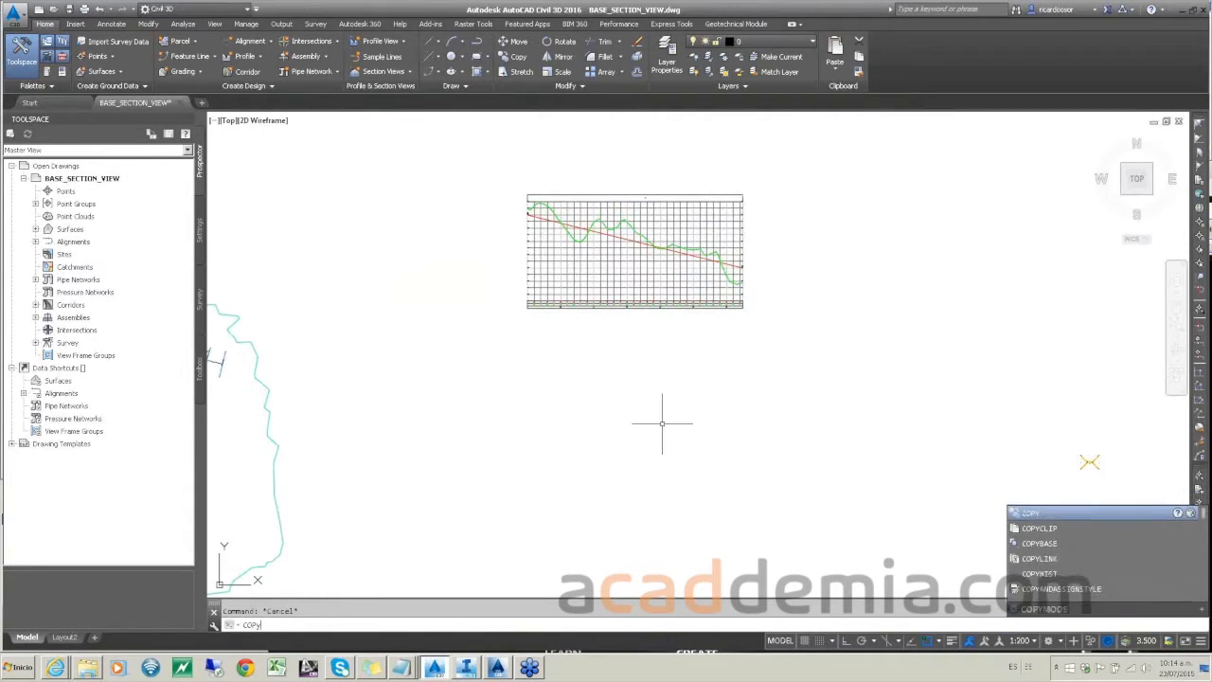
{"action": "key", "text": "Return"}
{"action": "left_click", "coordinate": [583, 281]}
{"action": "key", "text": "Return"}
{"action": "left_click", "coordinate": [583, 281]}
{"action": "scroll", "coordinate": [938, 288], "scroll_direction": "down", "scroll_amount": 2}
{"action": "middle_click_drag", "start_coordinate": [732, 316], "coordinate": [552, 319]}
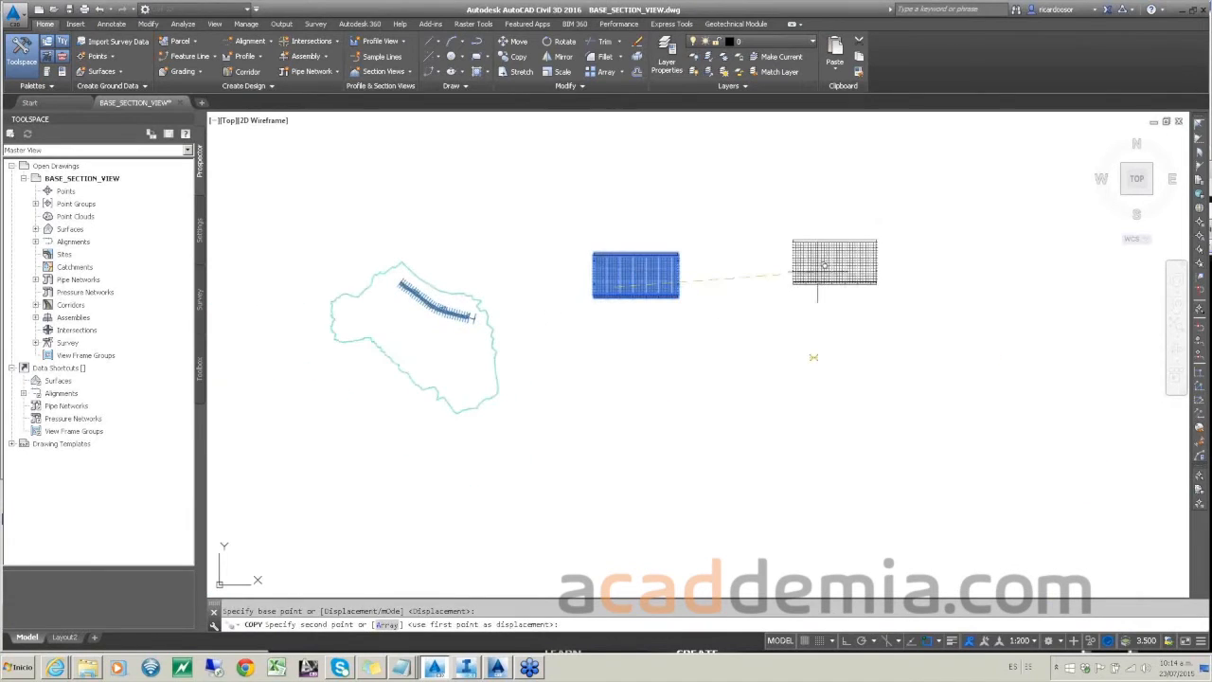
{"action": "left_click", "coordinate": [834, 290]}
{"action": "key", "text": "Return"}
Step: Assign the copied profile view a duplicate of its current style with the profile view direction set to Right to left
{"action": "left_click", "coordinate": [856, 285]}
{"action": "right_click", "coordinate": [855, 286]}
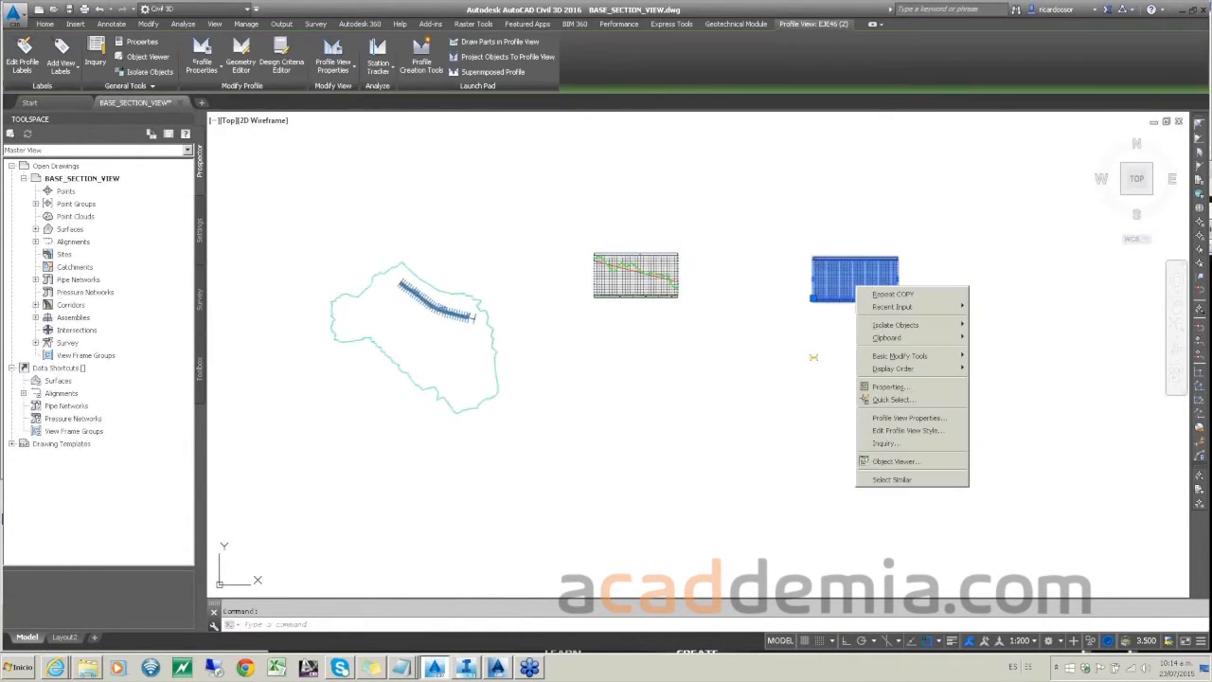
{"action": "left_click", "coordinate": [869, 418]}
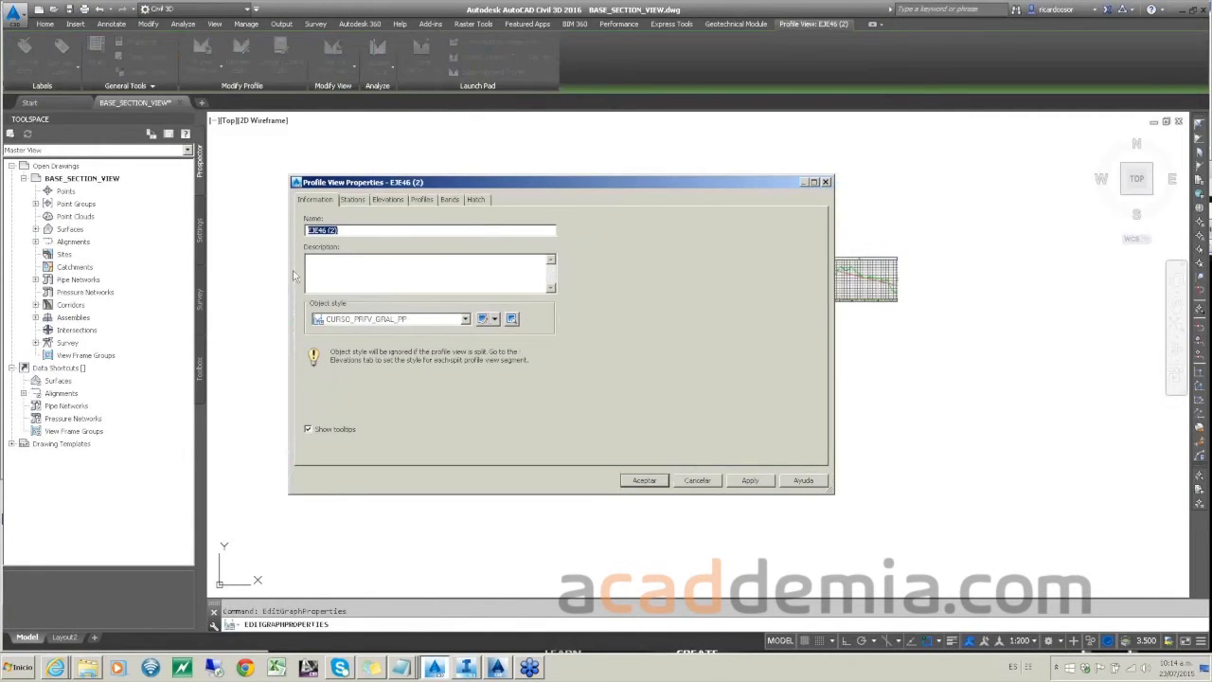
{"action": "left_click", "coordinate": [493, 320]}
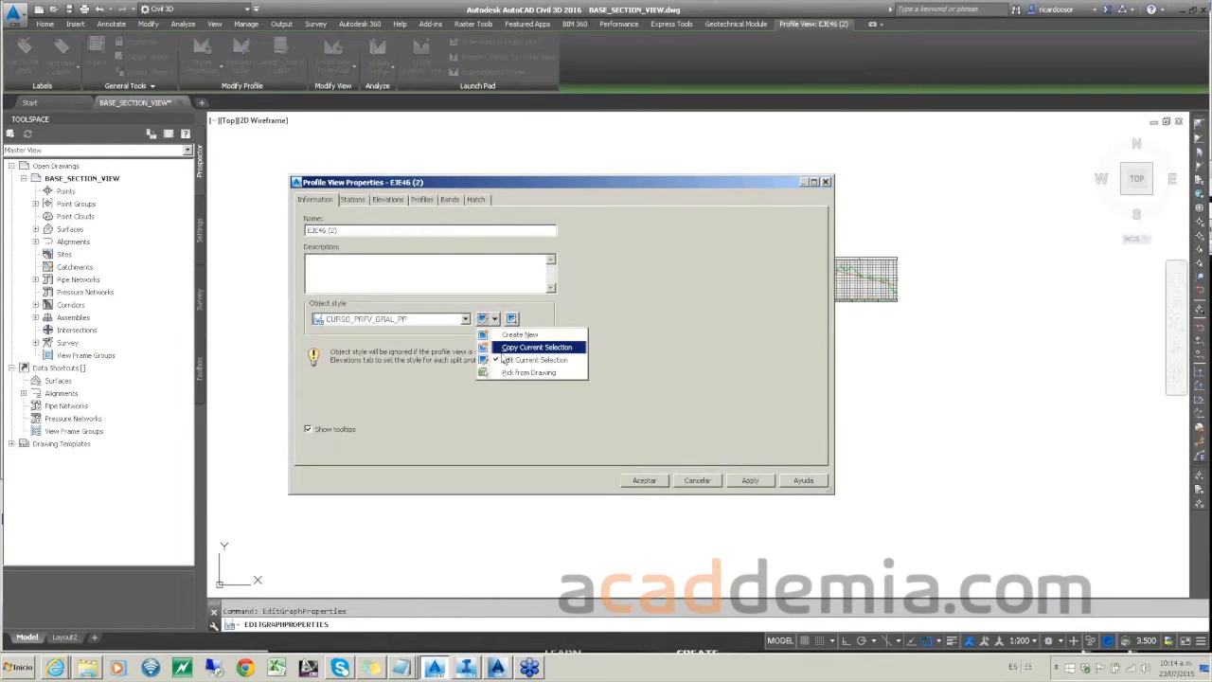
{"action": "left_click", "coordinate": [505, 350]}
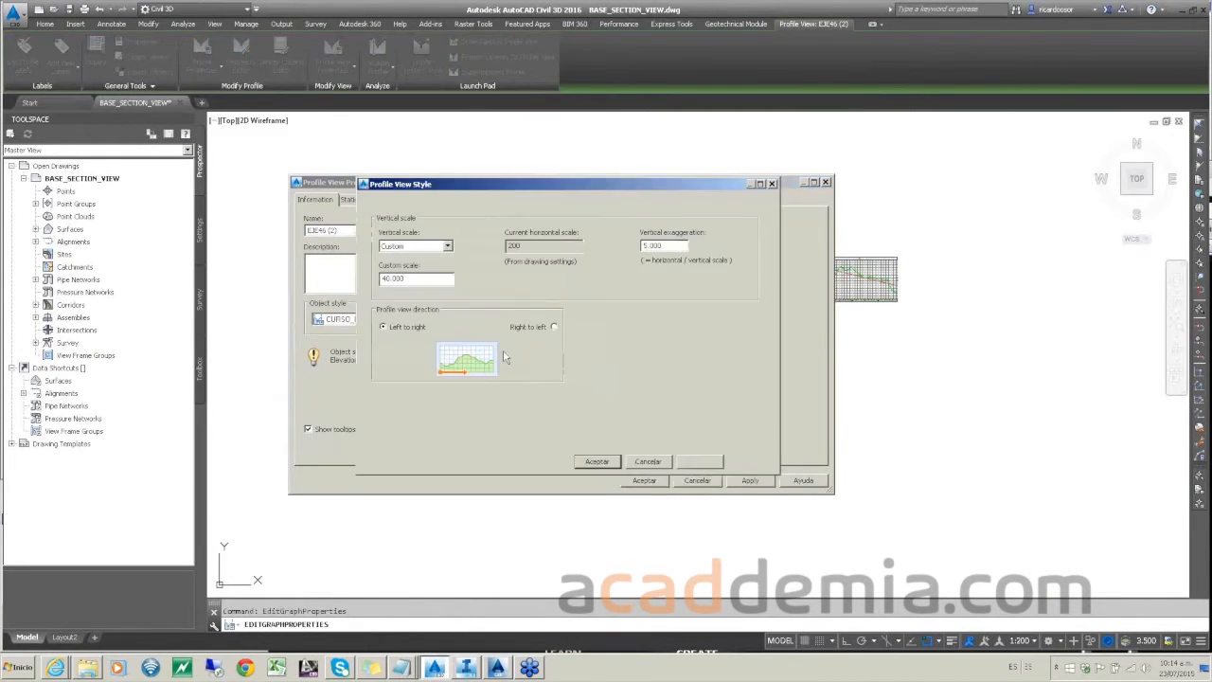
{"action": "left_click", "coordinate": [554, 328]}
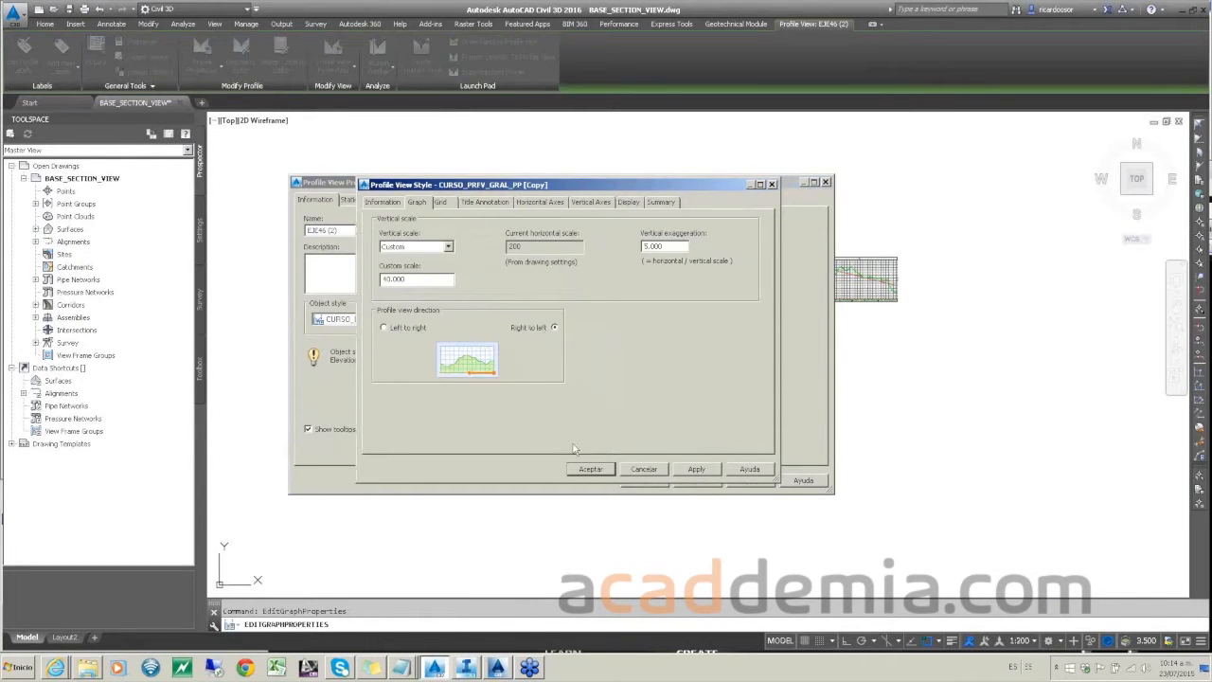
{"action": "left_click", "coordinate": [591, 469]}
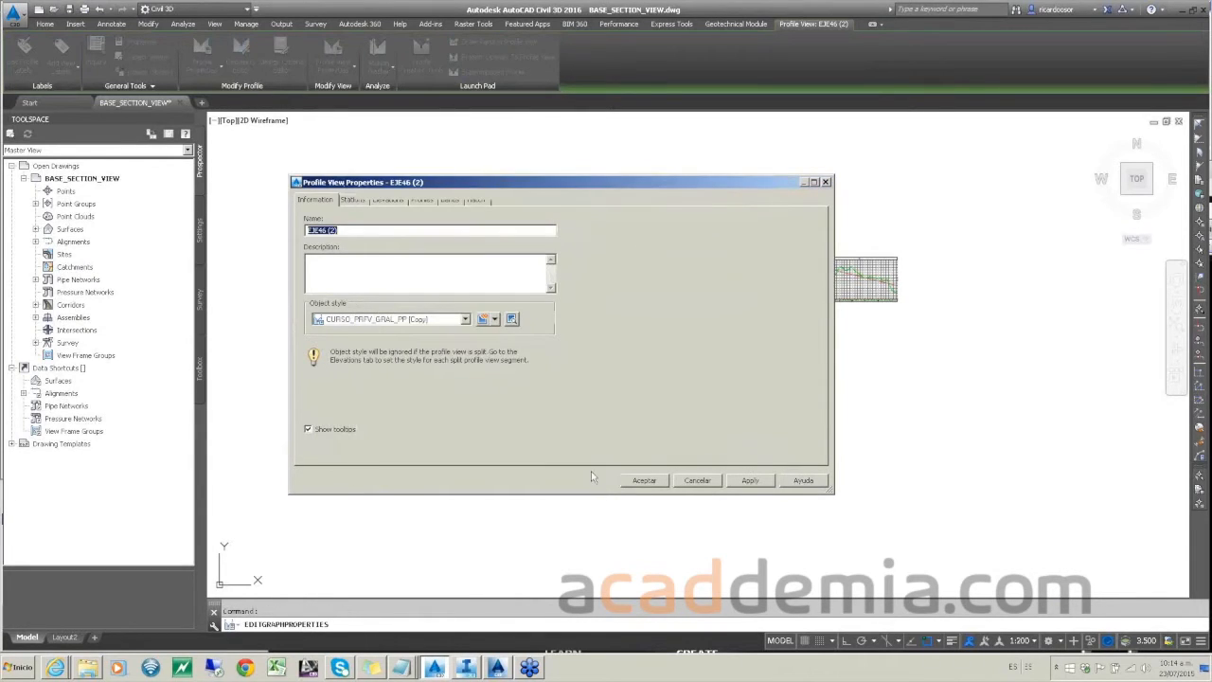
{"action": "left_click", "coordinate": [643, 481]}
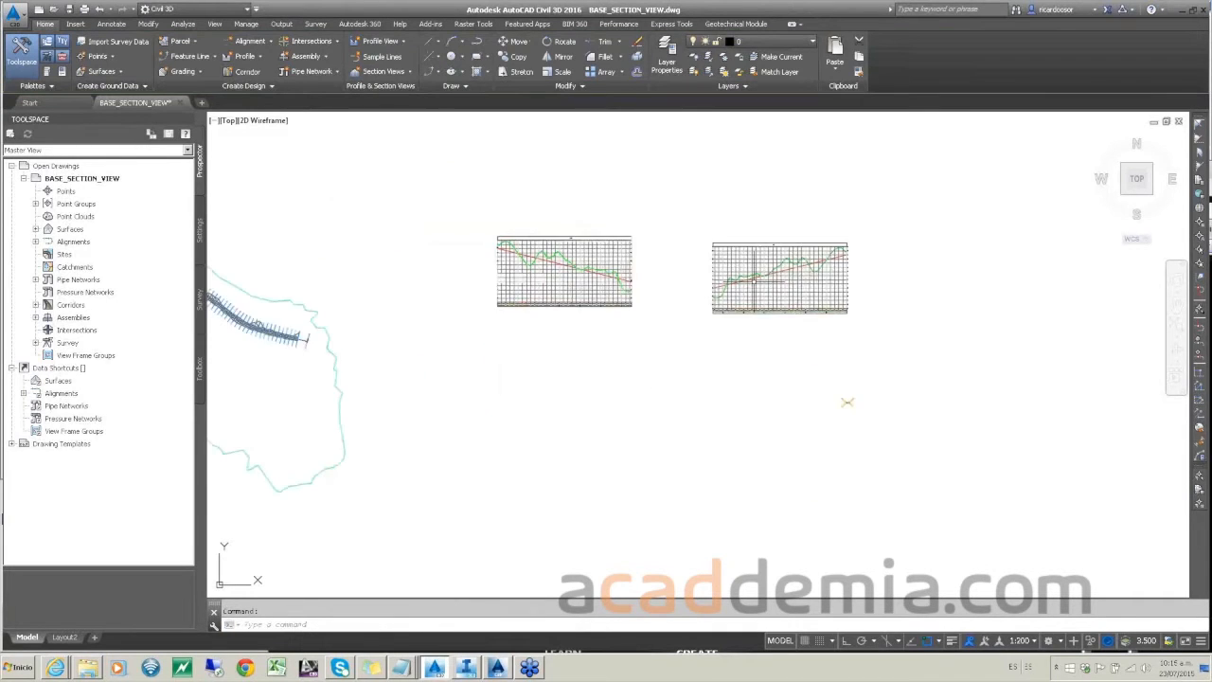
{"action": "scroll", "coordinate": [754, 281], "scroll_direction": "up", "scroll_amount": 2}
{"action": "scroll", "coordinate": [718, 309], "scroll_direction": "up", "scroll_amount": 2}
{"action": "middle_click_drag", "start_coordinate": [678, 341], "coordinate": [761, 432]}
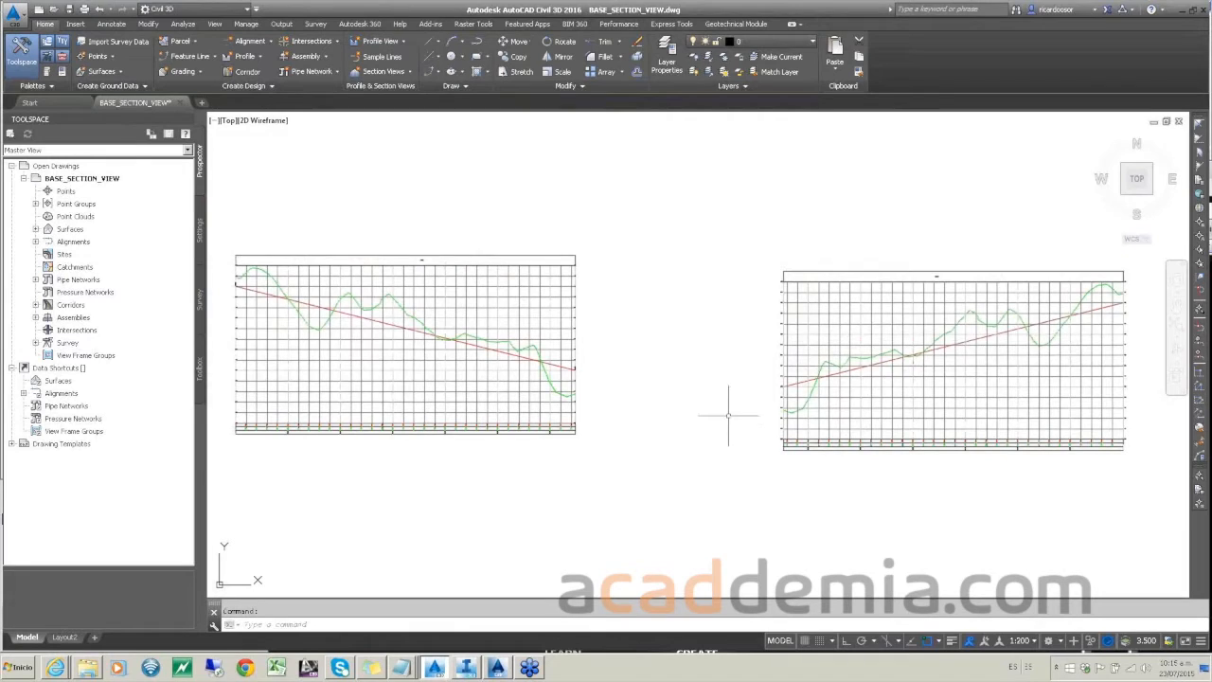
Step: Create a section view for sample line 0+070.00 of alignment EJE and place it just below the original profile view
{"action": "scroll", "coordinate": [728, 414], "scroll_direction": "down", "scroll_amount": 2}
{"action": "scroll", "coordinate": [709, 393], "scroll_direction": "down", "scroll_amount": 5}
{"action": "middle_click_drag", "start_coordinate": [708, 393], "coordinate": [558, 223]}
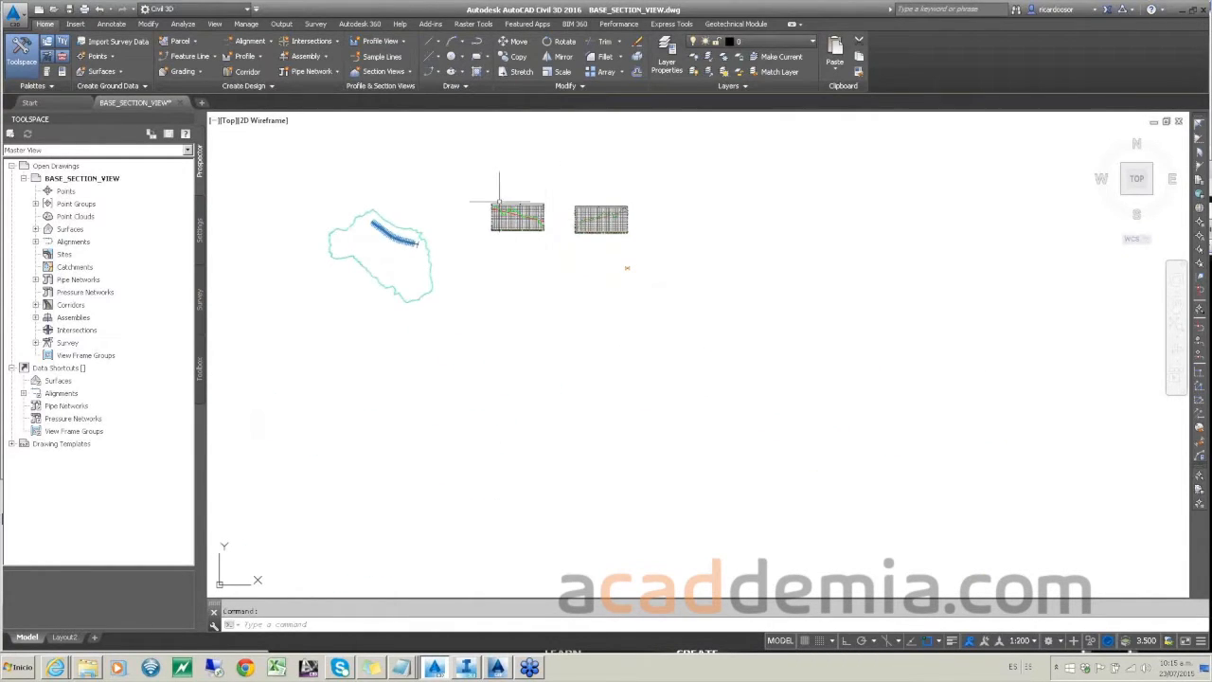
{"action": "left_click", "coordinate": [385, 73]}
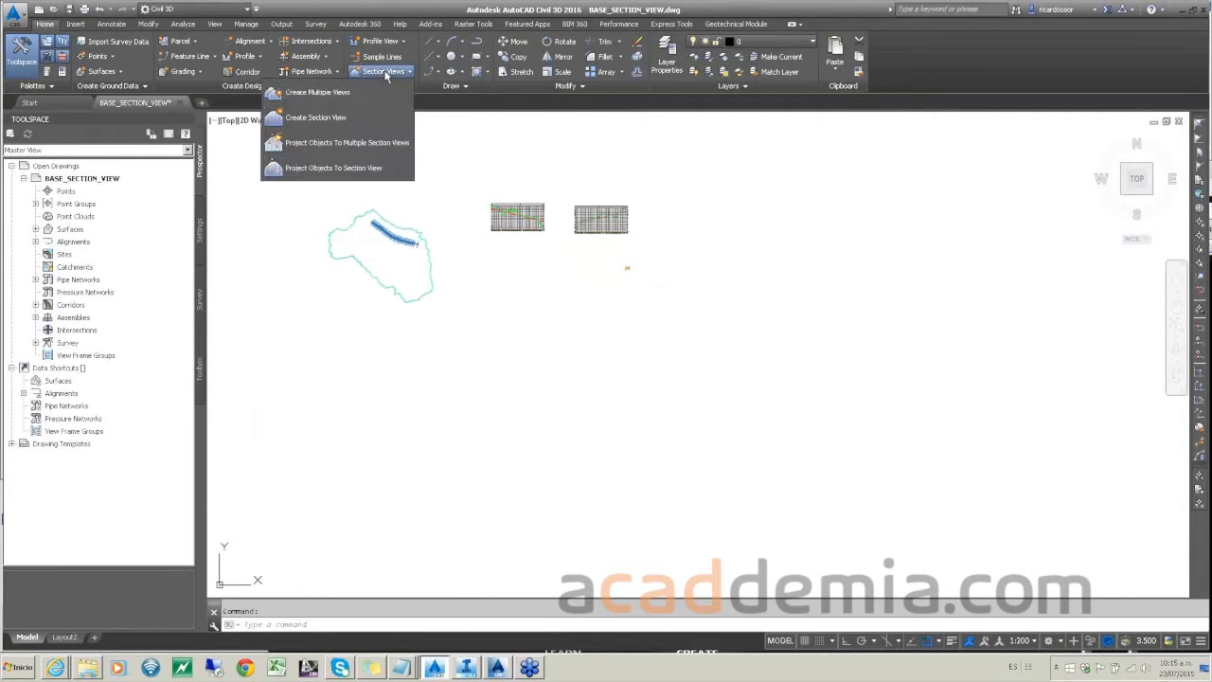
{"action": "left_click", "coordinate": [322, 118]}
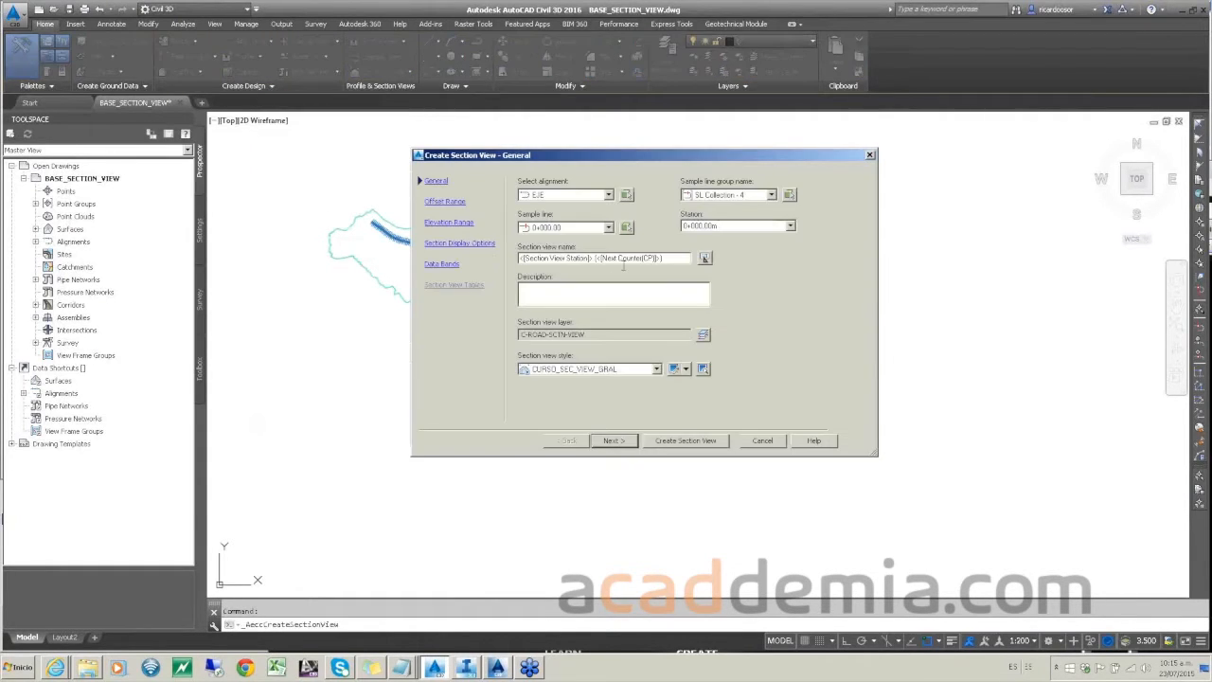
{"action": "left_click", "coordinate": [608, 227]}
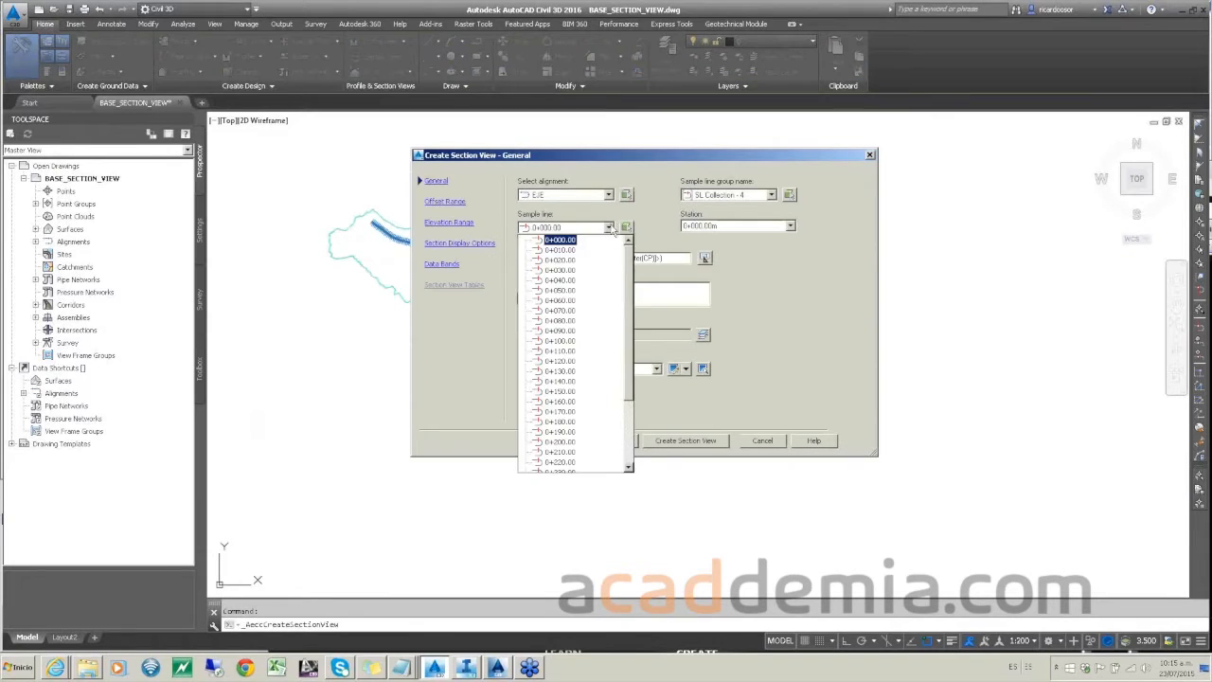
{"action": "left_click", "coordinate": [560, 311]}
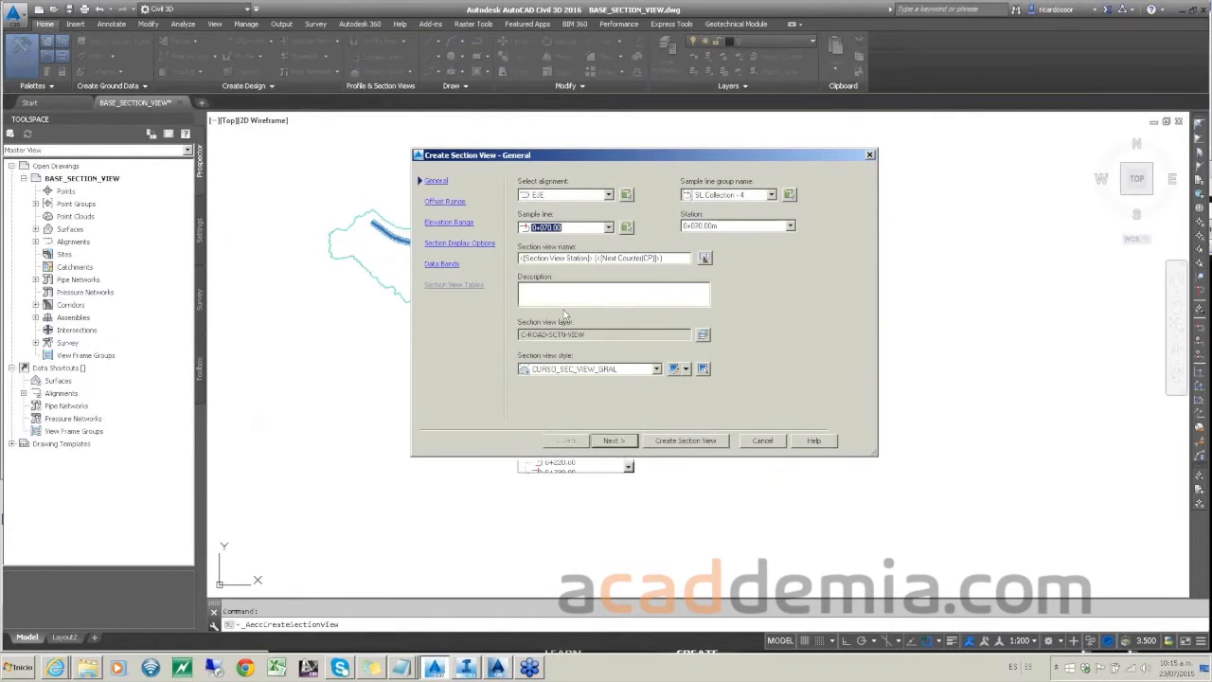
{"action": "left_click", "coordinate": [613, 440]}
{"action": "left_click", "coordinate": [674, 441]}
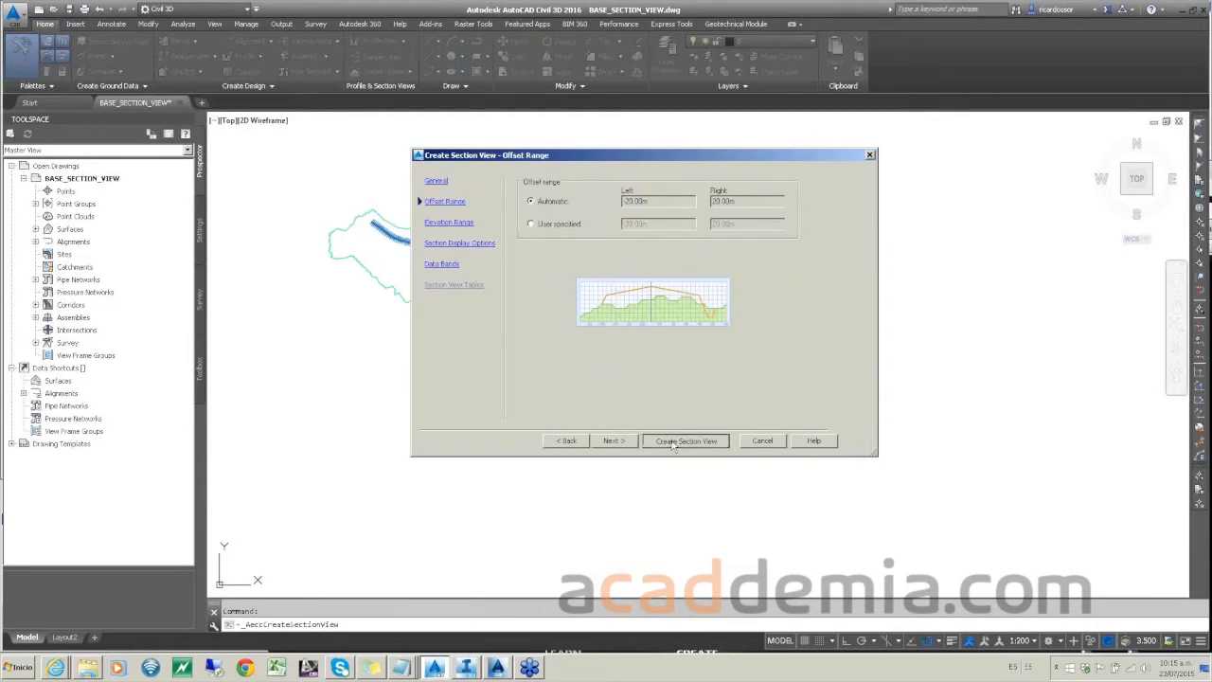
{"action": "left_click", "coordinate": [543, 278]}
Step: Examine the new section view's grid, terrain line and corridor section at K0+070.00
{"action": "scroll", "coordinate": [544, 274], "scroll_direction": "up", "scroll_amount": 5}
{"action": "scroll", "coordinate": [565, 256], "scroll_direction": "down", "scroll_amount": 5}
{"action": "scroll", "coordinate": [511, 284], "scroll_direction": "up", "scroll_amount": 2}
{"action": "middle_click_drag", "start_coordinate": [513, 303], "coordinate": [554, 303]}
{"action": "scroll", "coordinate": [558, 302], "scroll_direction": "up", "scroll_amount": 2}
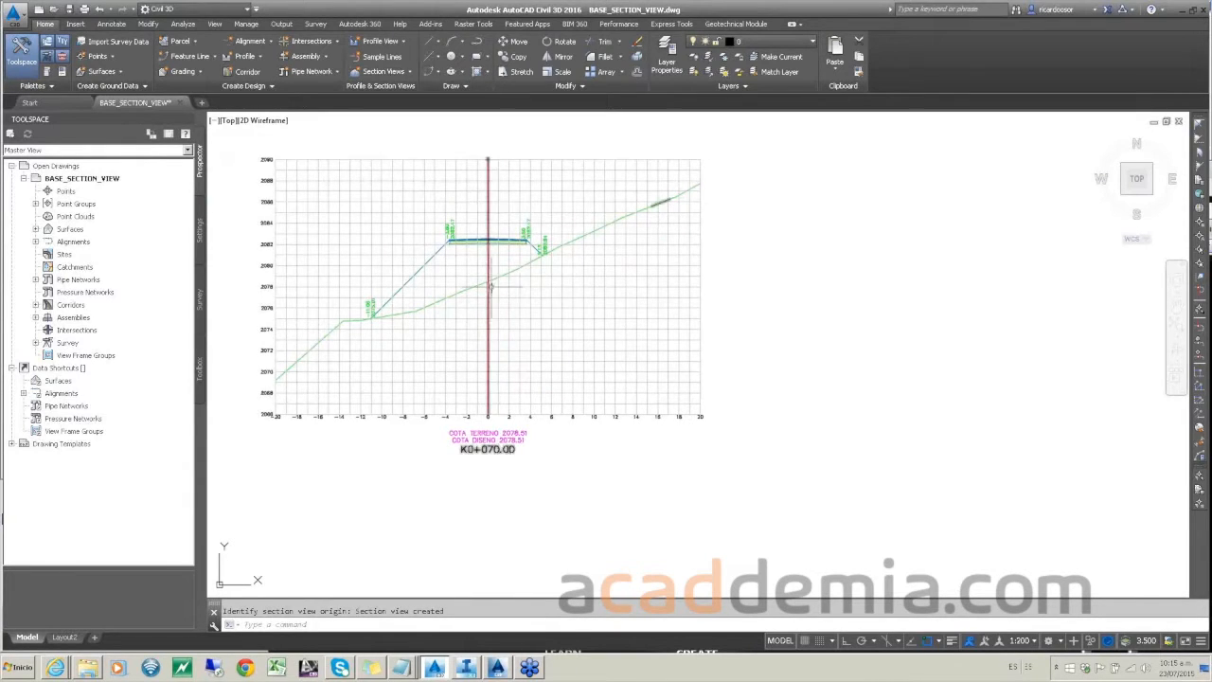
{"action": "scroll", "coordinate": [492, 285], "scroll_direction": "down", "scroll_amount": 4}
{"action": "middle_click_drag", "start_coordinate": [498, 292], "coordinate": [552, 295]}
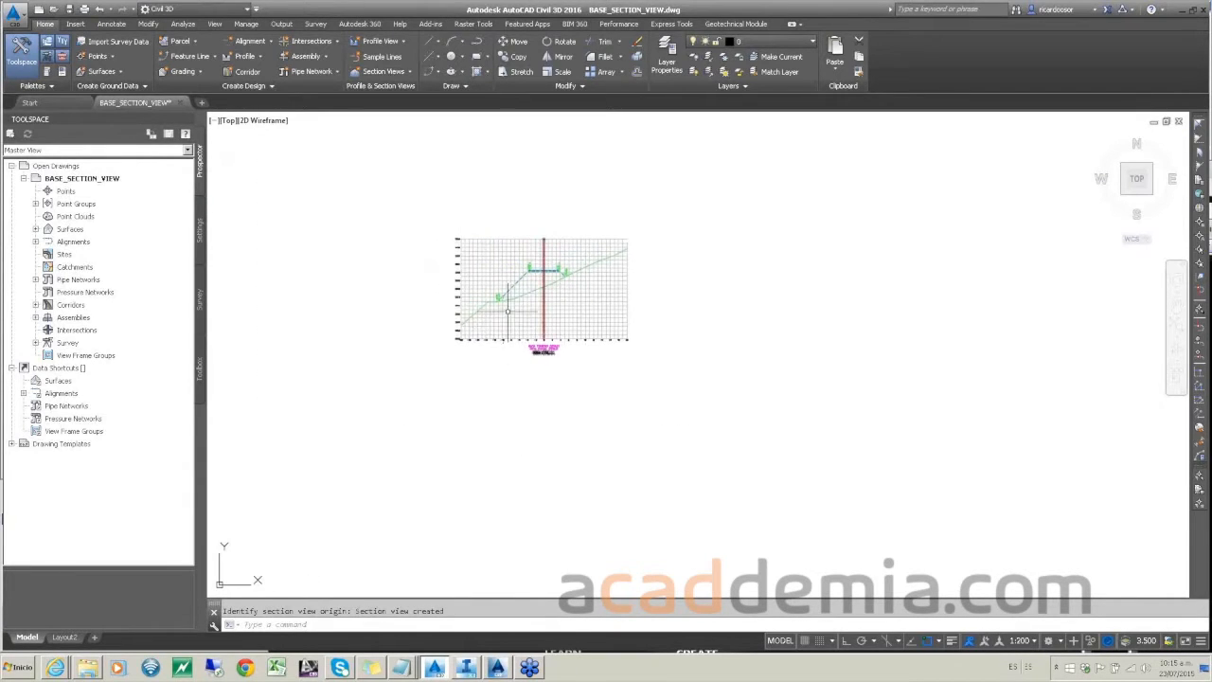
Step: Copy the K0+070.00 section view to the empty area east of the original
{"action": "type", "text": "copy"}
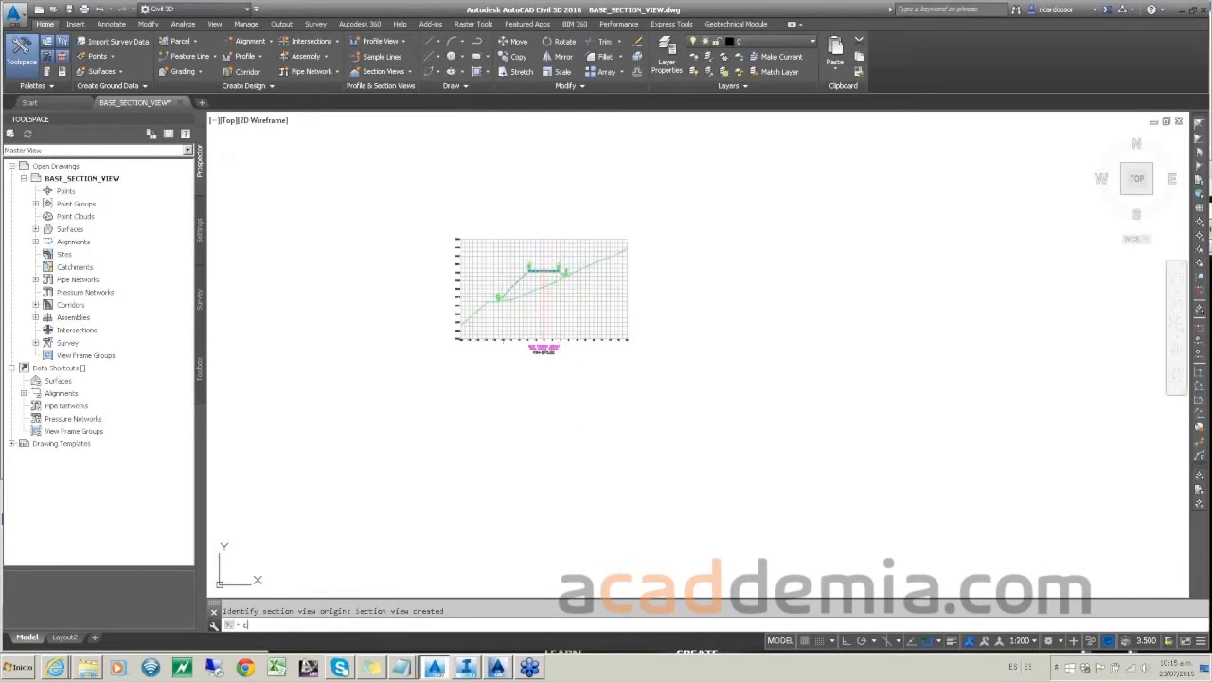
{"action": "key", "text": "Return"}
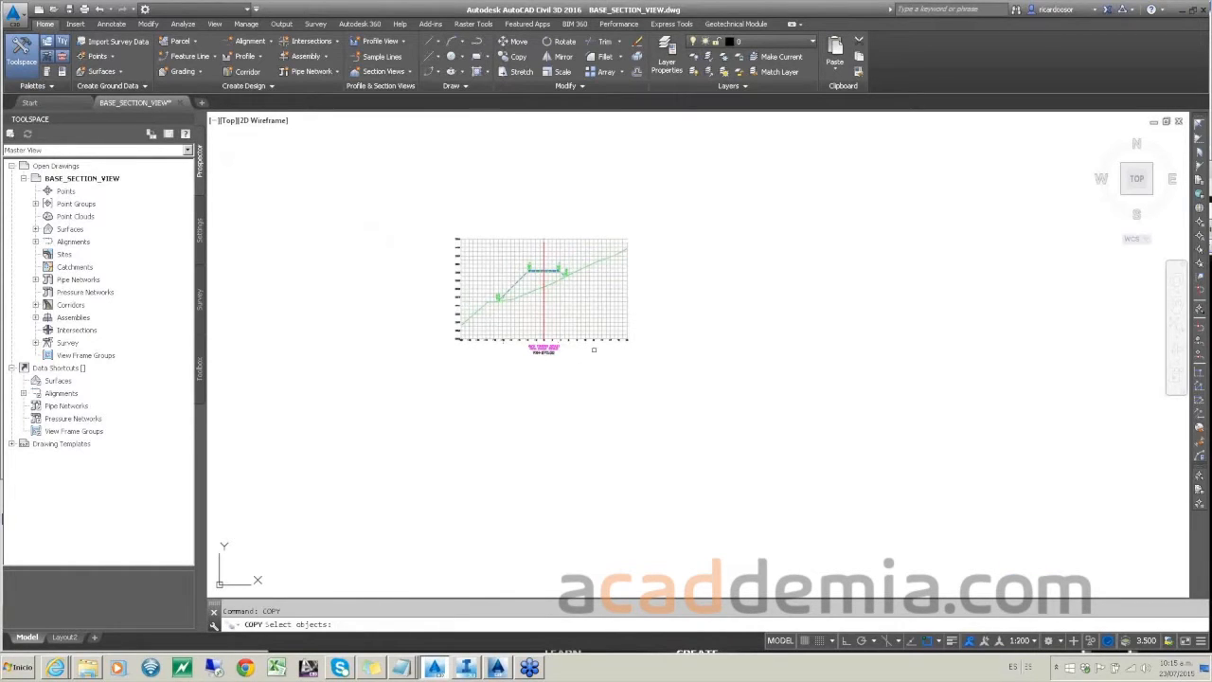
{"action": "left_click", "coordinate": [591, 313]}
{"action": "key", "text": "Return"}
{"action": "left_click", "coordinate": [583, 311]}
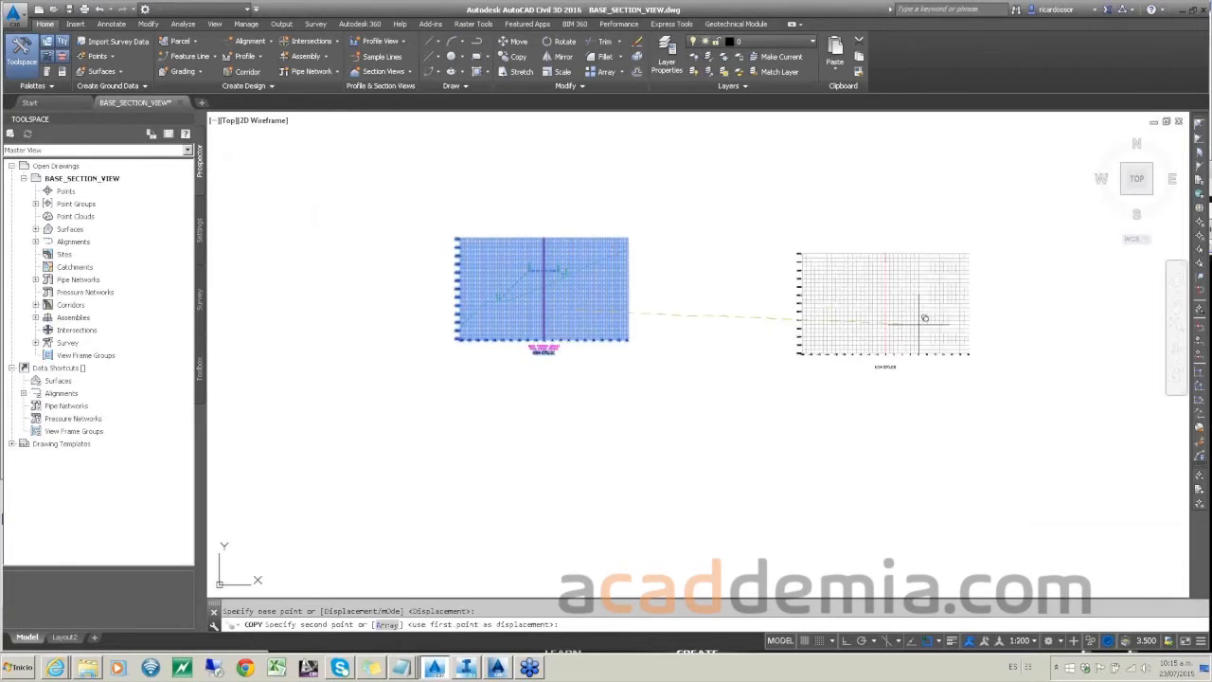
{"action": "scroll", "coordinate": [924, 318], "scroll_direction": "down", "scroll_amount": 3}
{"action": "left_click", "coordinate": [985, 314]}
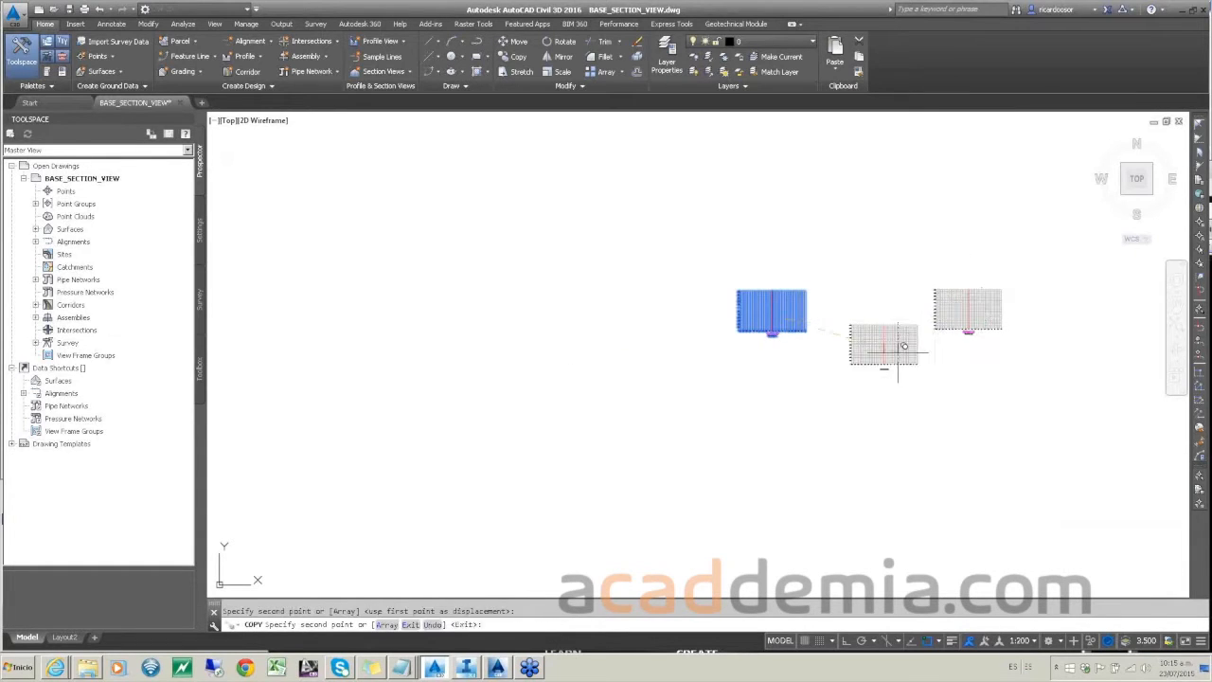
Step: Assign the copied K0+070.00 section view a duplicate of its current style with the section view direction set to Right to left
{"action": "key", "text": "Escape"}
{"action": "scroll", "coordinate": [947, 312], "scroll_direction": "up", "scroll_amount": 2}
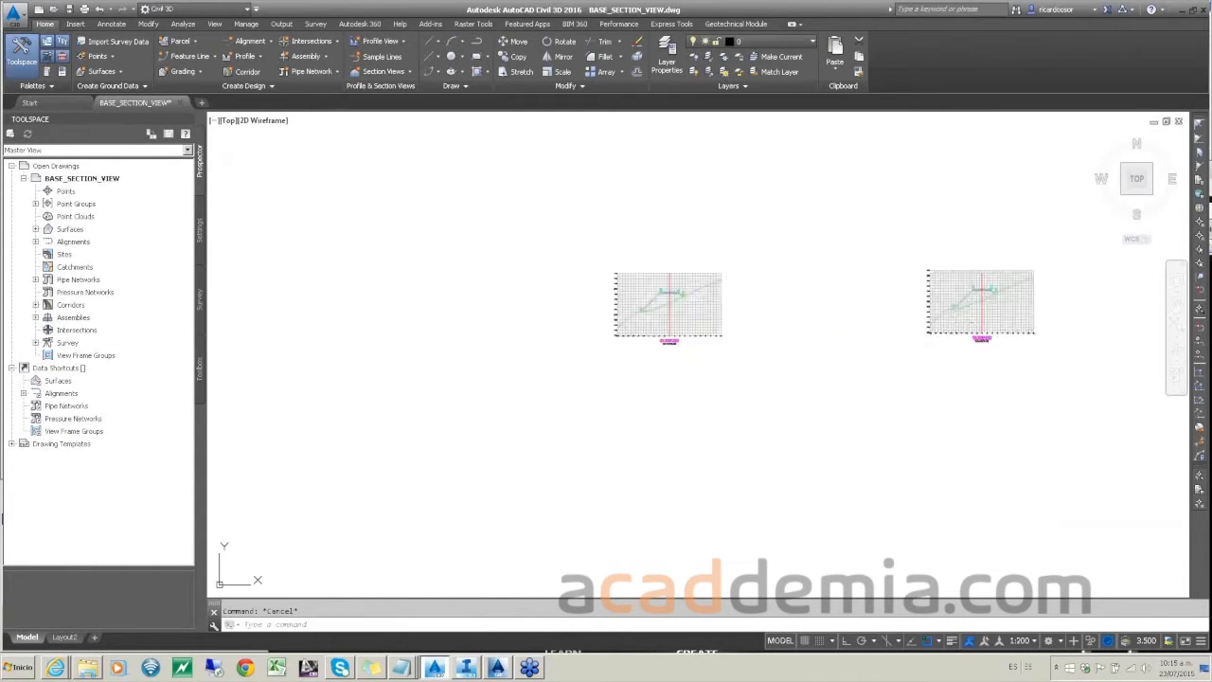
{"action": "scroll", "coordinate": [912, 328], "scroll_direction": "up", "scroll_amount": 4}
{"action": "left_click", "coordinate": [842, 308]}
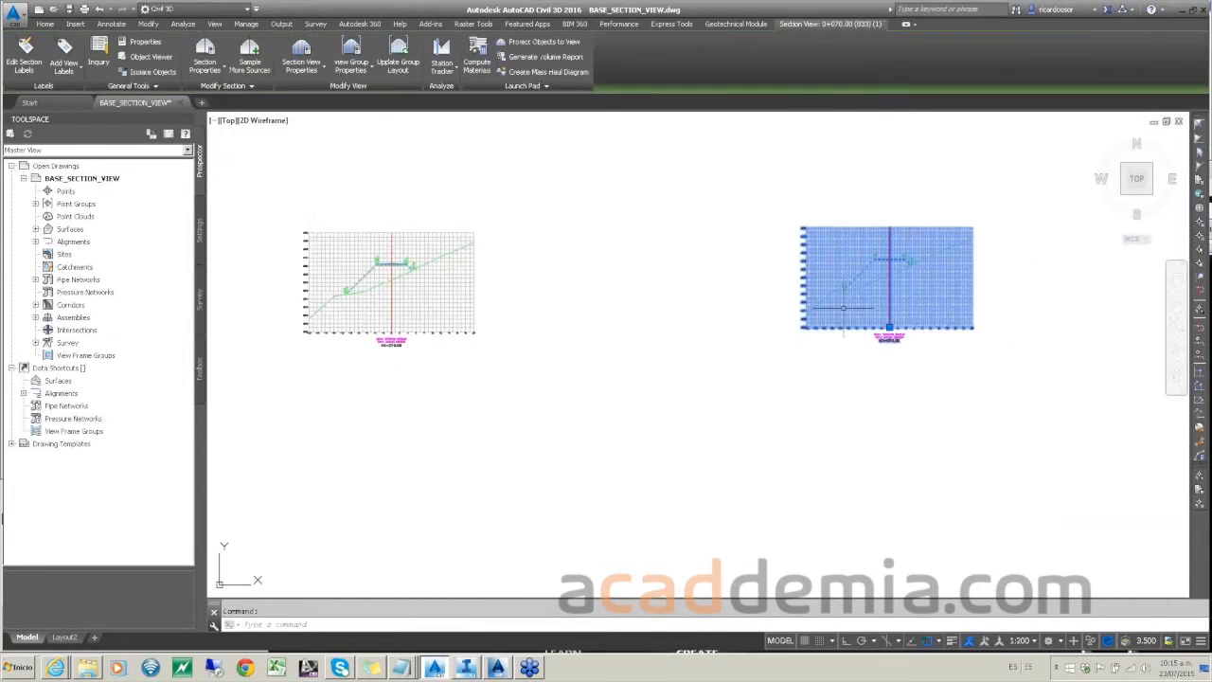
{"action": "right_click", "coordinate": [843, 308]}
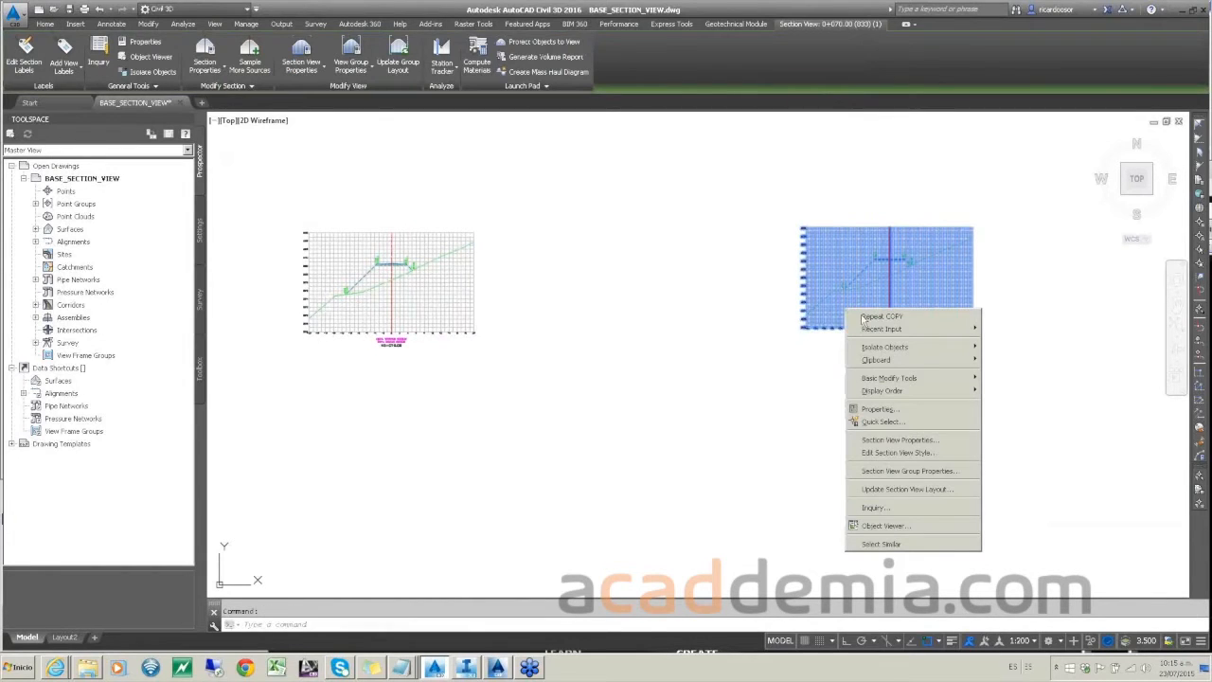
{"action": "left_click", "coordinate": [904, 440]}
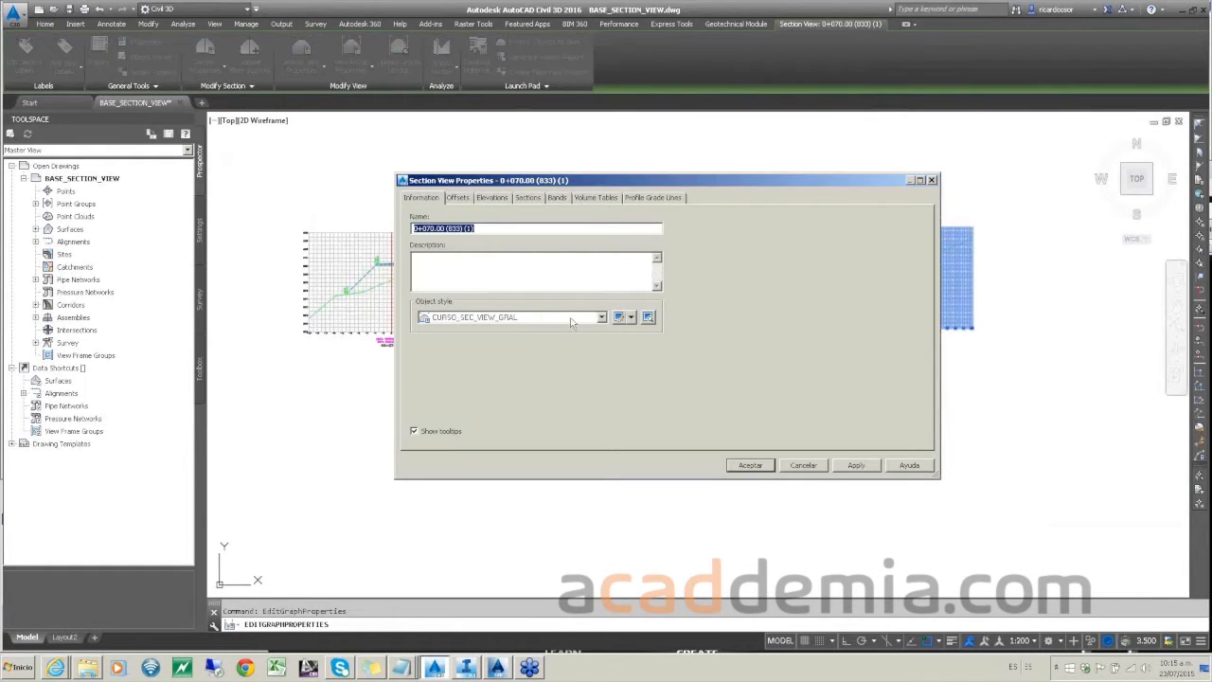
{"action": "left_click", "coordinate": [630, 317]}
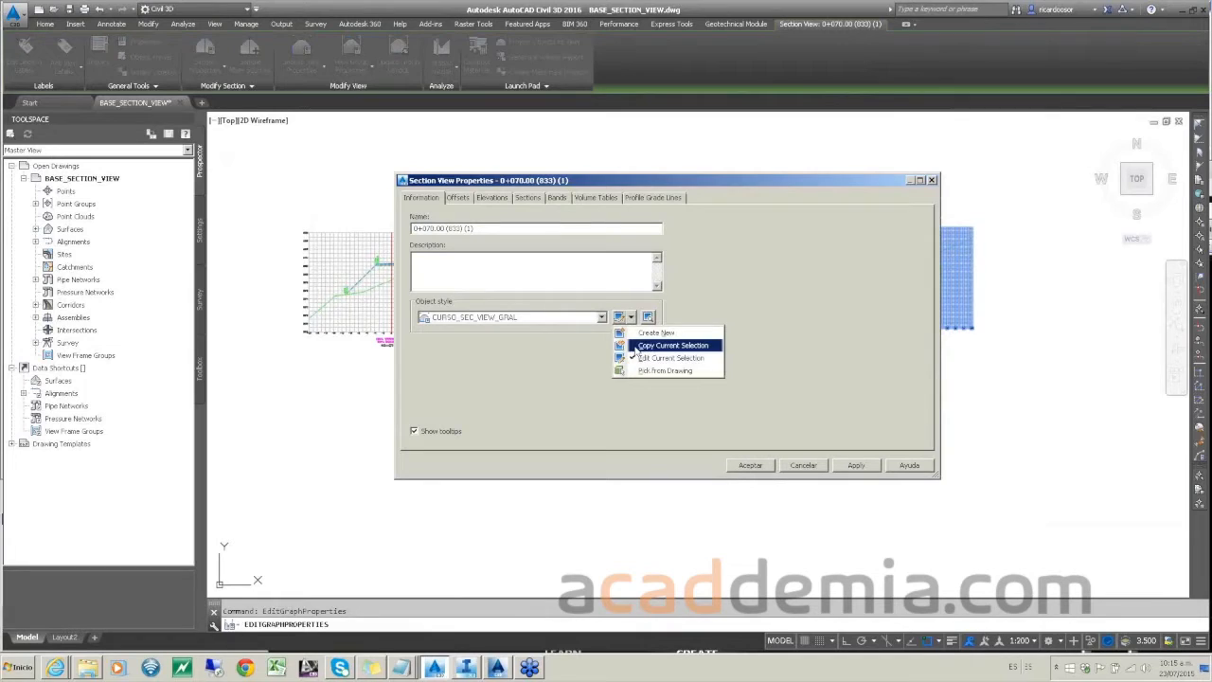
{"action": "left_click", "coordinate": [636, 346]}
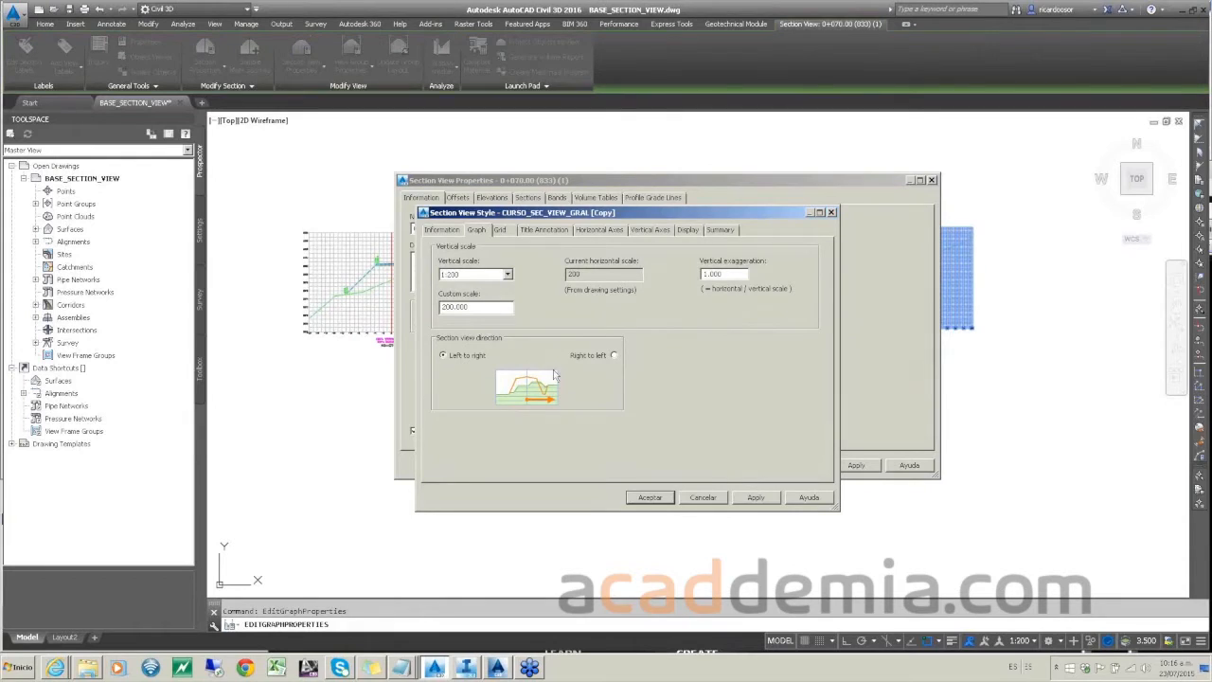
{"action": "left_click", "coordinate": [614, 356]}
{"action": "left_click", "coordinate": [663, 499]}
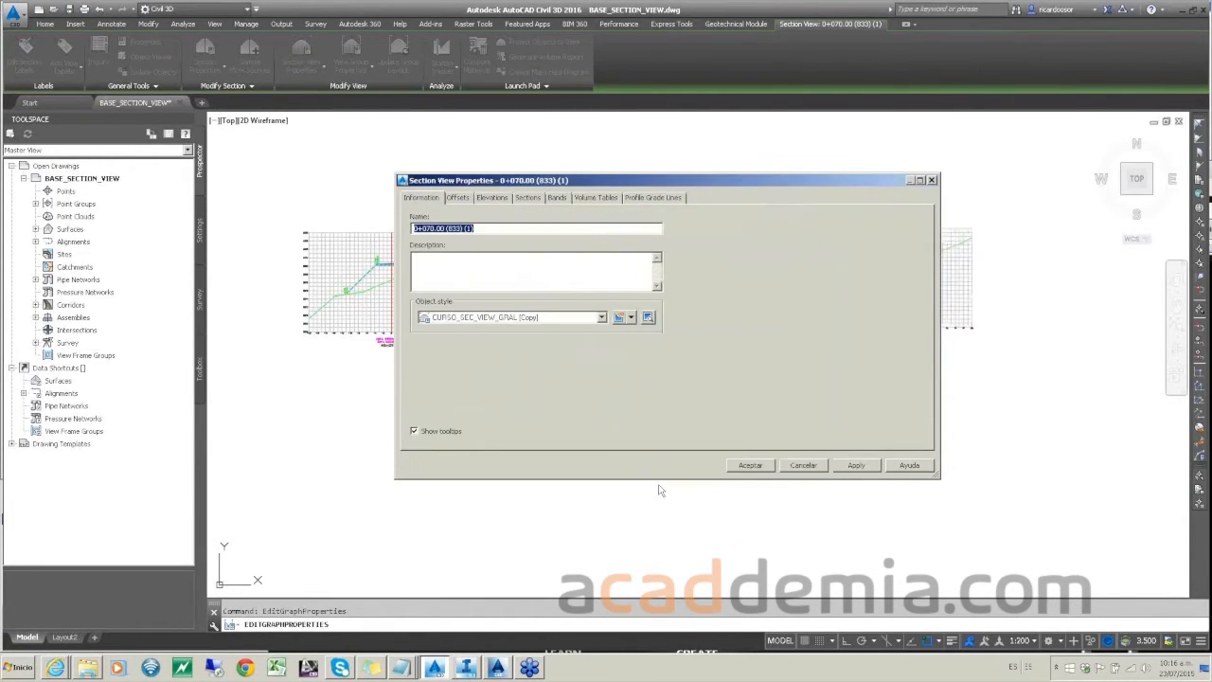
{"action": "left_click", "coordinate": [748, 465]}
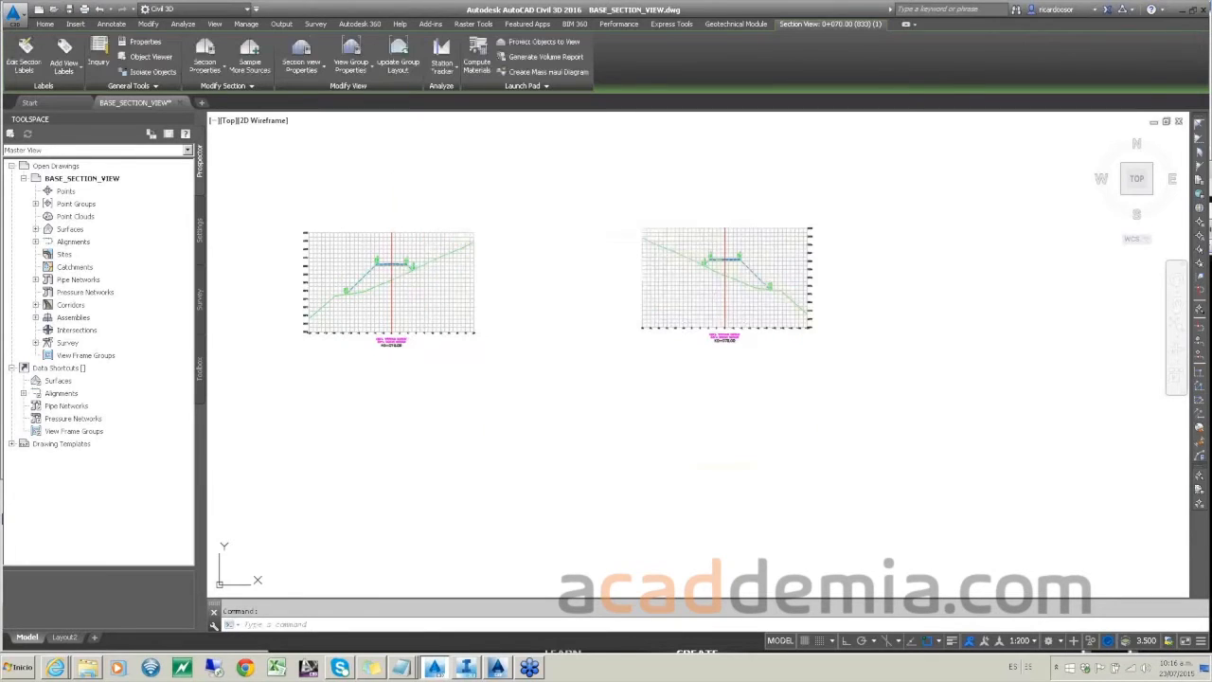
Step: Compare the original and reversed section views, and then the two profile views, for direction and axis placement
{"action": "scroll", "coordinate": [536, 259], "scroll_direction": "up", "scroll_amount": 1}
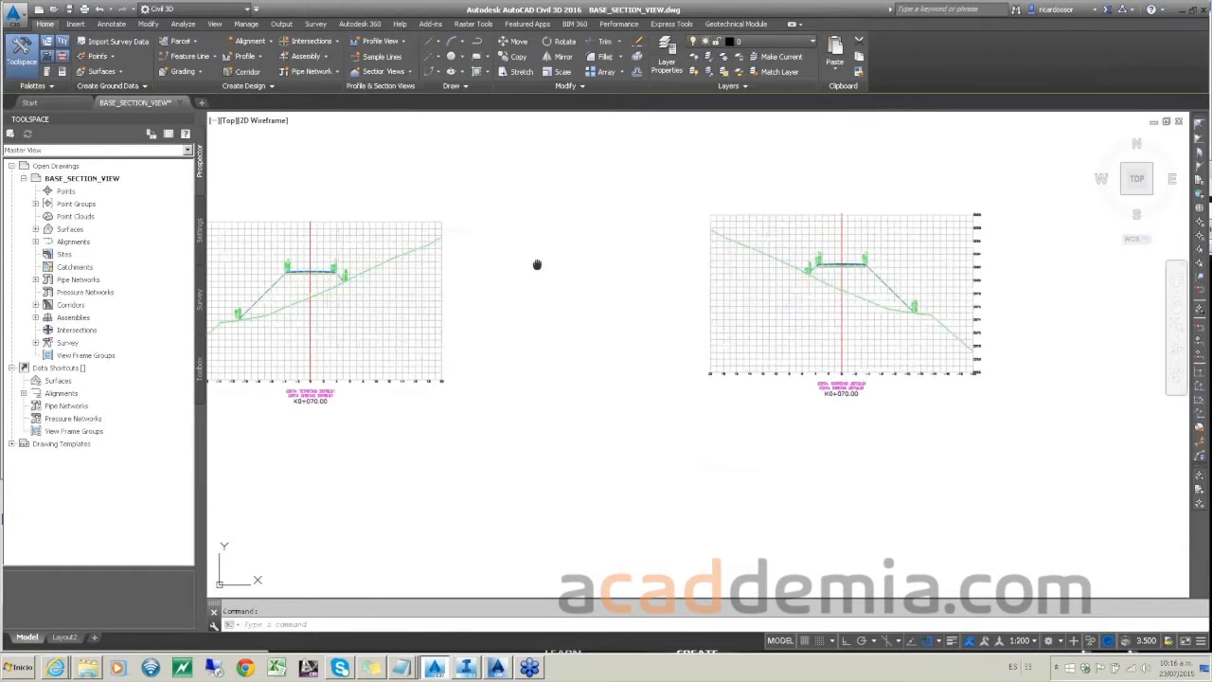
{"action": "scroll", "coordinate": [606, 269], "scroll_direction": "down", "scroll_amount": 2}
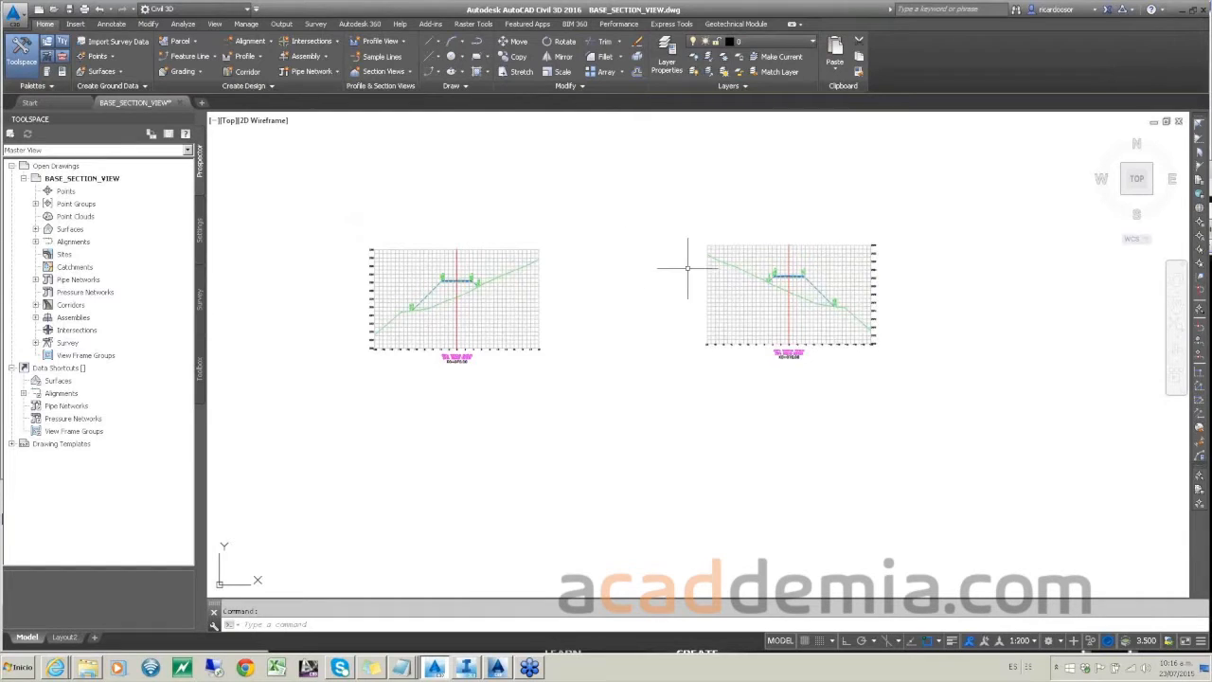
{"action": "scroll", "coordinate": [641, 279], "scroll_direction": "down", "scroll_amount": 2}
{"action": "scroll", "coordinate": [639, 279], "scroll_direction": "down", "scroll_amount": 2}
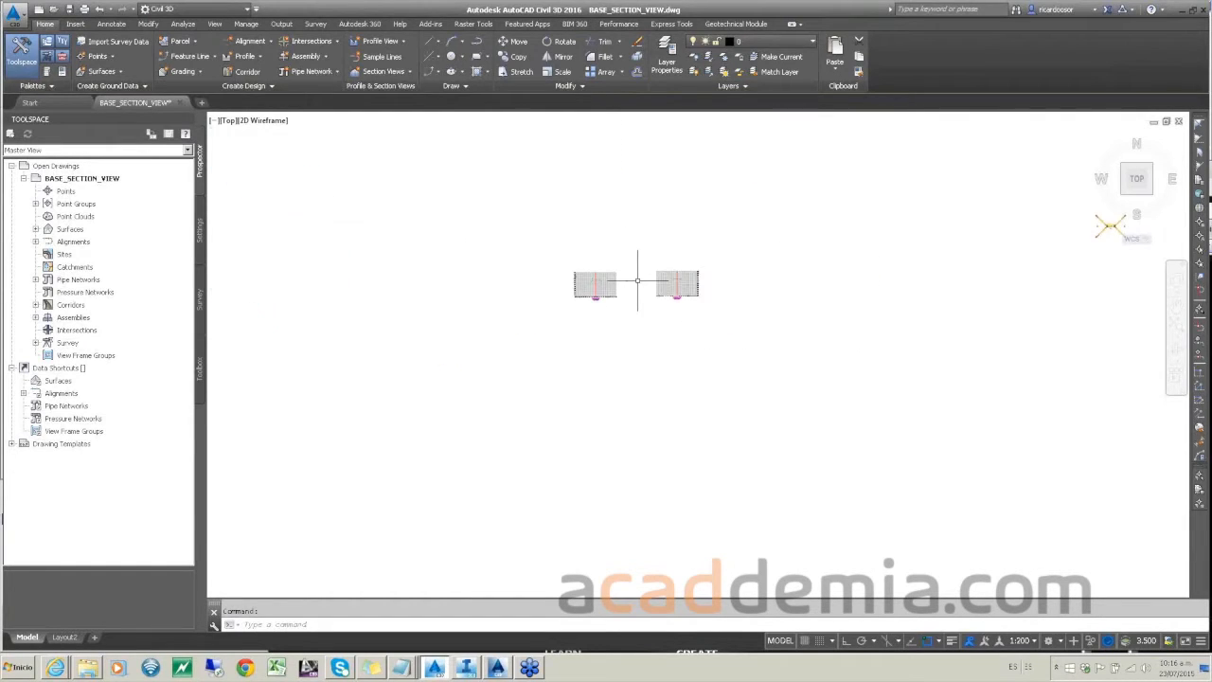
{"action": "scroll", "coordinate": [637, 282], "scroll_direction": "down", "scroll_amount": 4}
{"action": "mouse_move", "coordinate": [636, 297]}
{"action": "middle_mouse_down"}
{"action": "mouse_move", "coordinate": [649, 475]}
{"action": "mouse_move", "coordinate": [748, 397]}
{"action": "middle_mouse_up"}
{"action": "scroll", "coordinate": [690, 280], "scroll_direction": "up", "scroll_amount": 2}
{"action": "scroll", "coordinate": [691, 280], "scroll_direction": "down", "scroll_amount": 2}
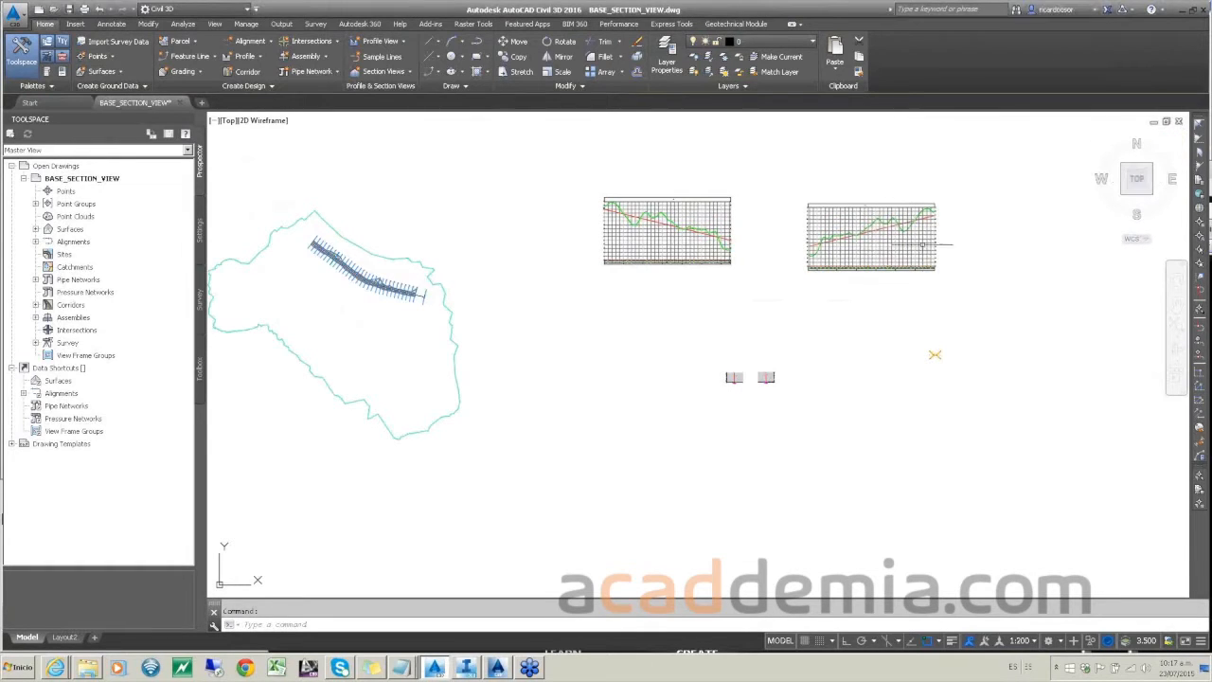
Step: Close the BASE_SECTION_VIEW drawing and start a new one from the PLANTILLA_BASE_2015.dwt template
{"action": "left_click", "coordinate": [1179, 123]}
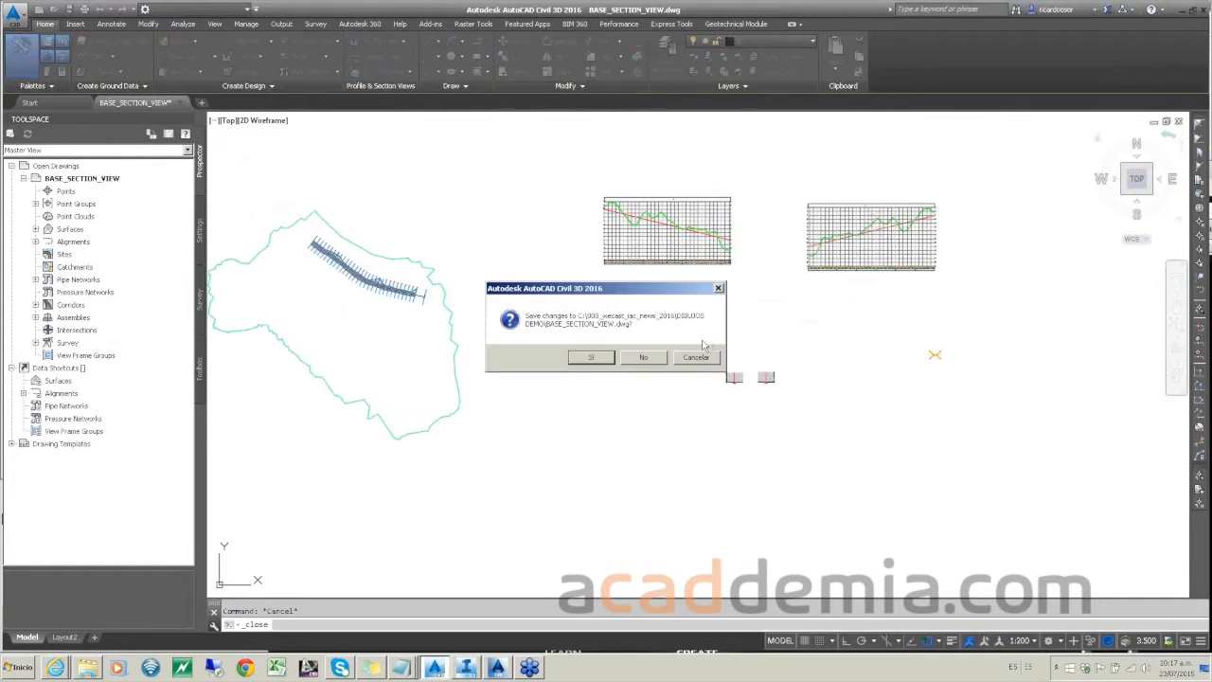
{"action": "key", "text": "Escape"}
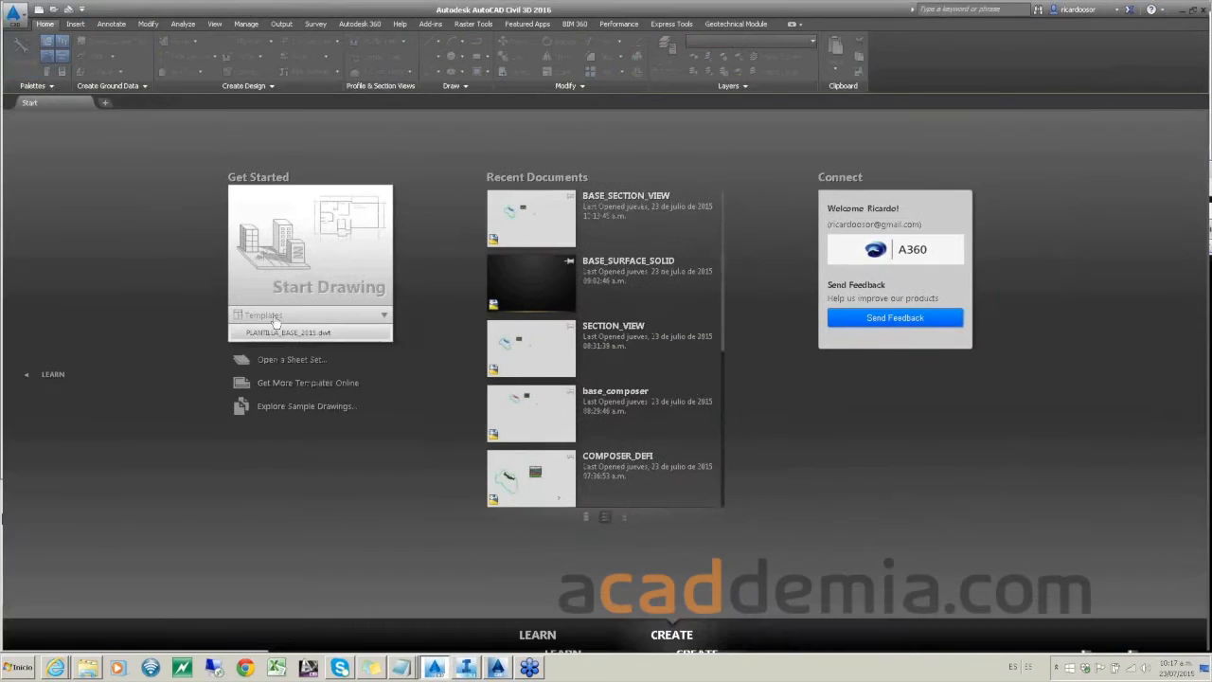
{"action": "left_click", "coordinate": [284, 314]}
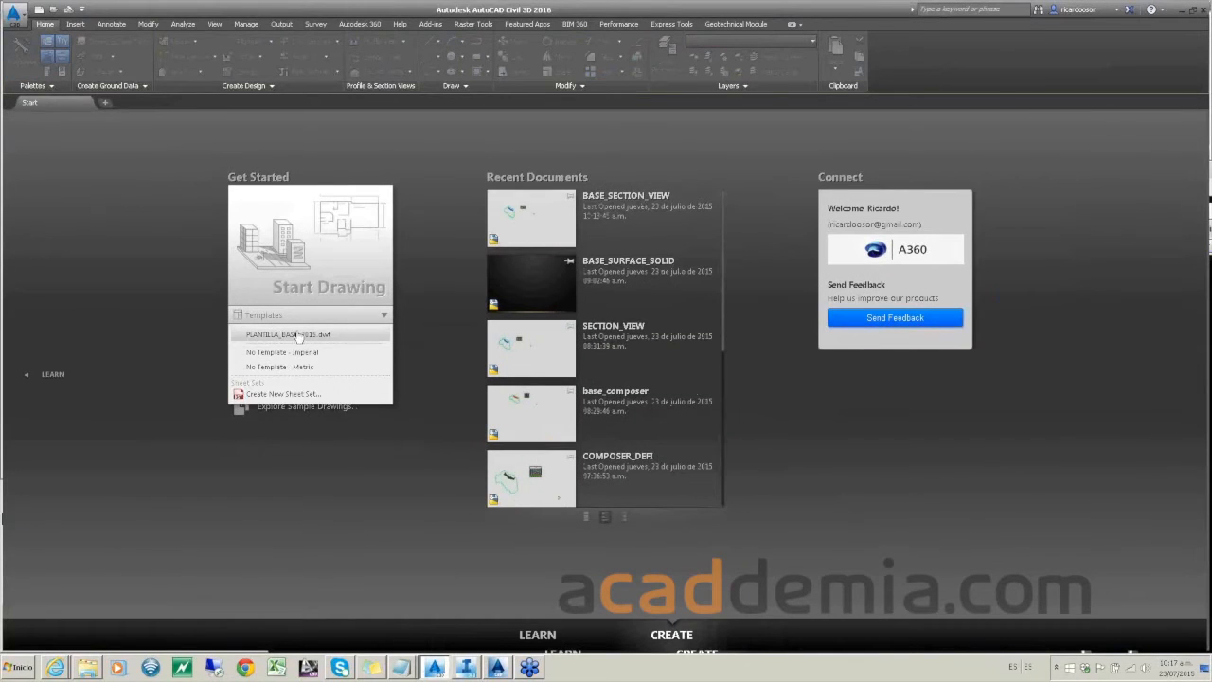
{"action": "left_click", "coordinate": [298, 336]}
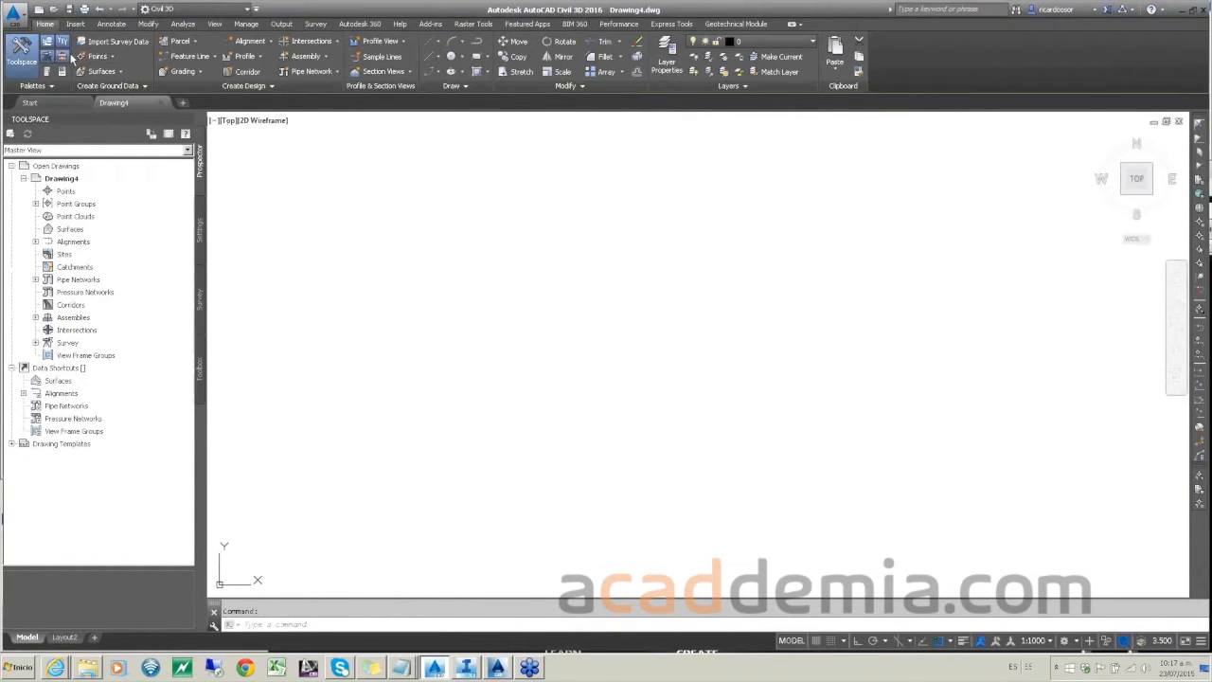
Step: Import the PROYECTO surface from the LandXML file TN_SOLID.xml, leaving out its SourceData
{"action": "left_click", "coordinate": [74, 24]}
{"action": "left_click", "coordinate": [53, 57]}
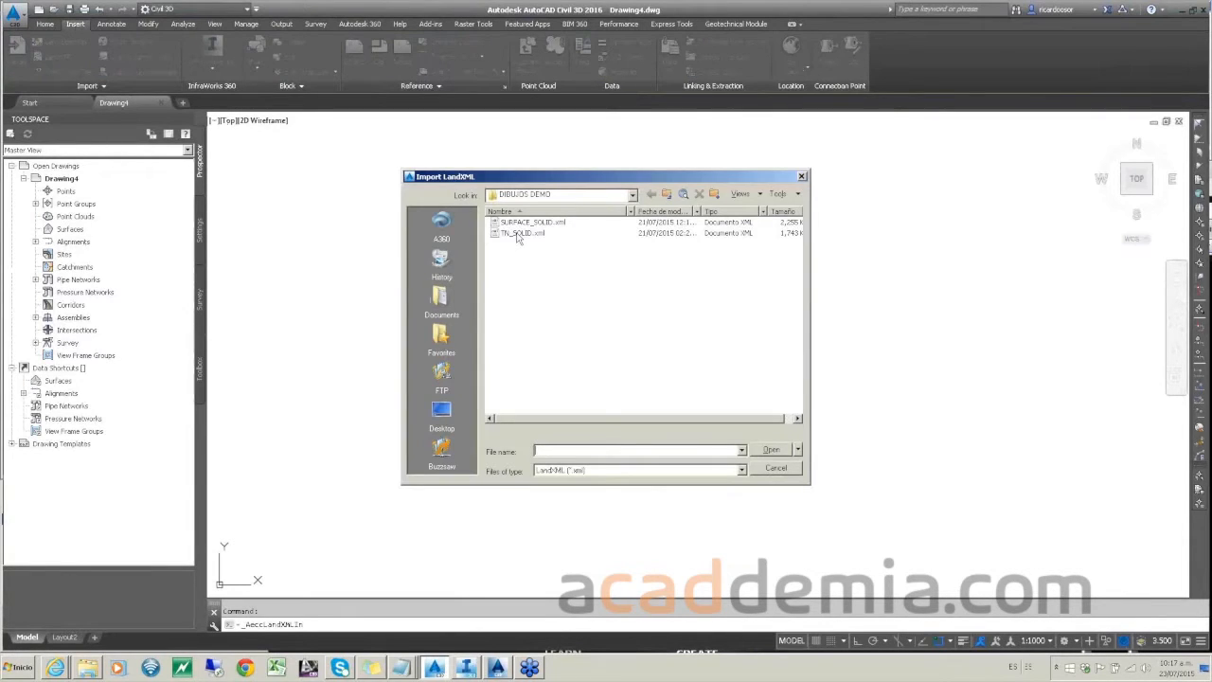
{"action": "double_click", "coordinate": [518, 234]}
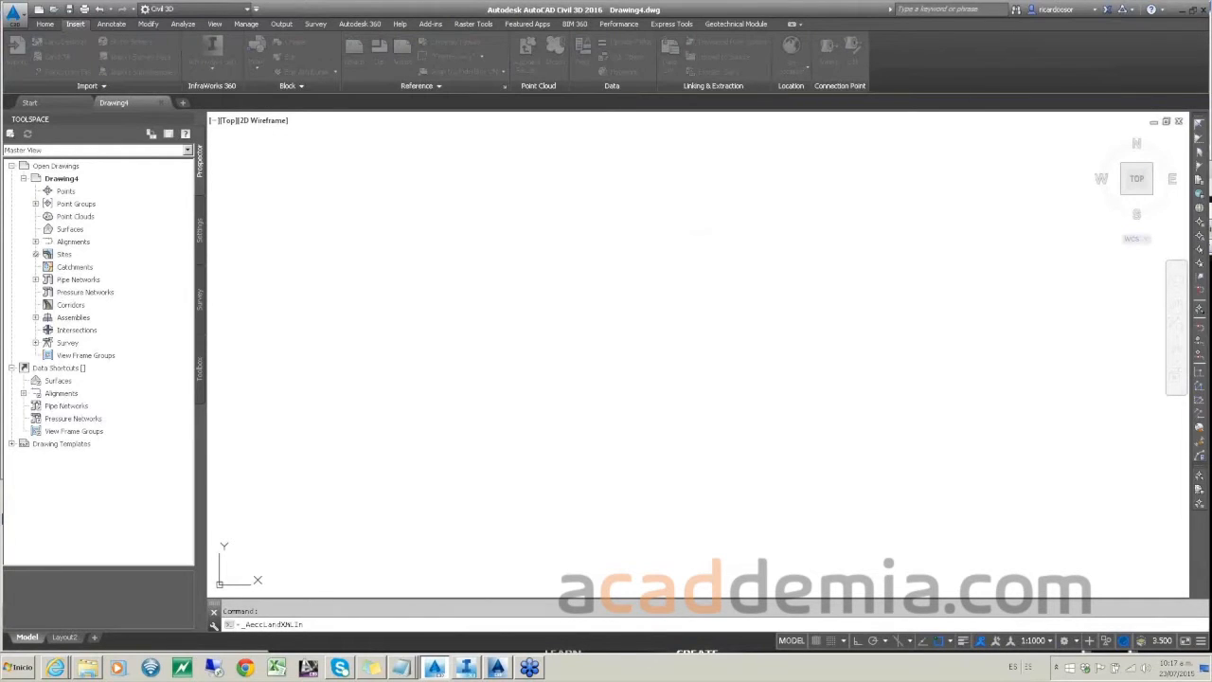
{"action": "left_click", "coordinate": [729, 321]}
{"action": "left_click", "coordinate": [753, 329]}
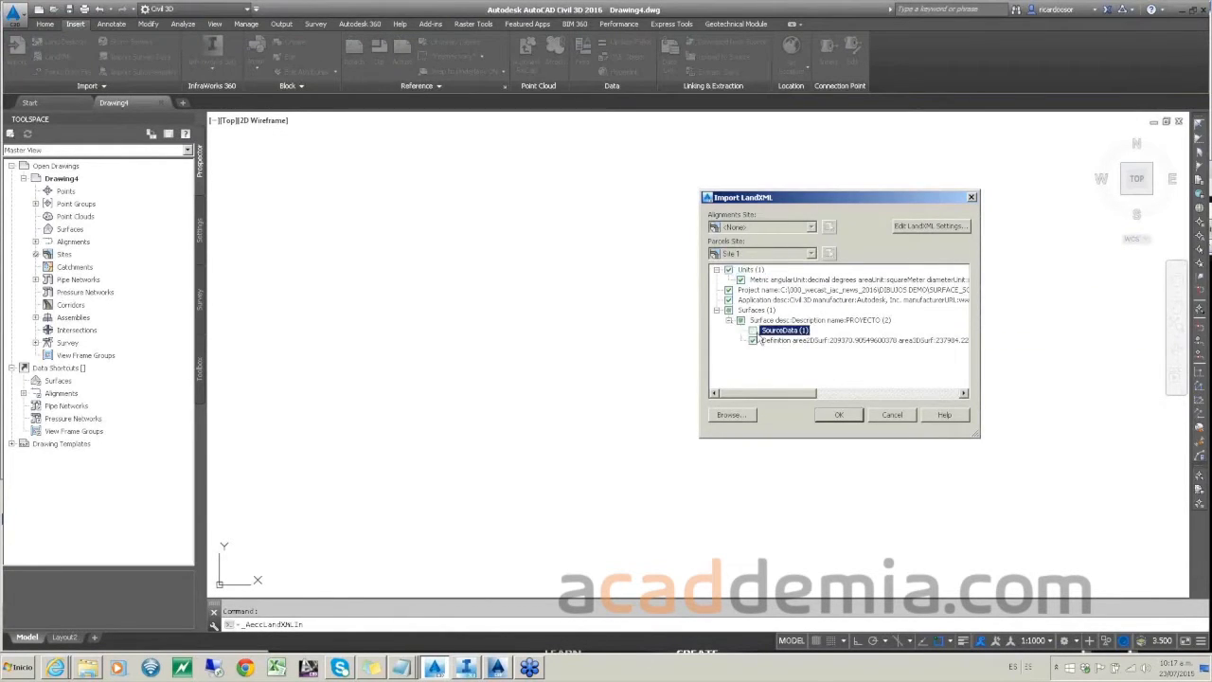
{"action": "left_click", "coordinate": [840, 417]}
{"action": "scroll", "coordinate": [688, 294], "scroll_direction": "down", "scroll_amount": 4}
{"action": "middle_click_drag", "start_coordinate": [646, 303], "coordinate": [582, 319]}
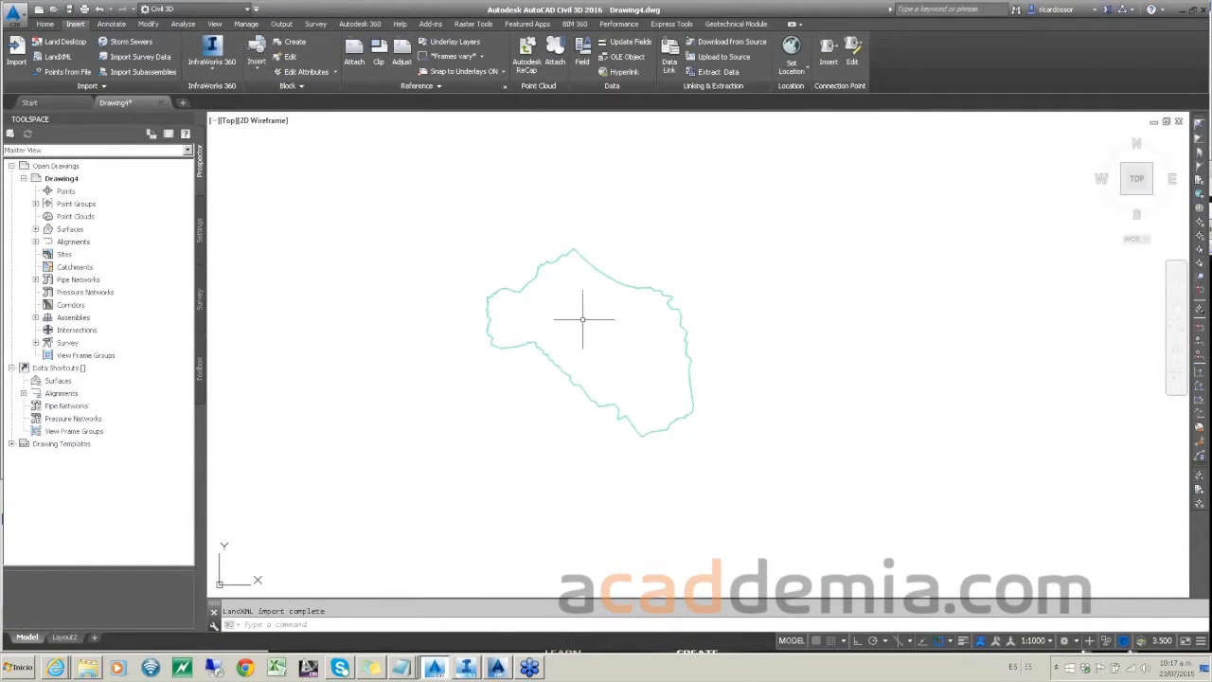
Step: Turn on the Triangles component for the Model view direction in the imported surface's style
{"action": "left_click", "coordinate": [561, 372]}
{"action": "right_click", "coordinate": [562, 373]}
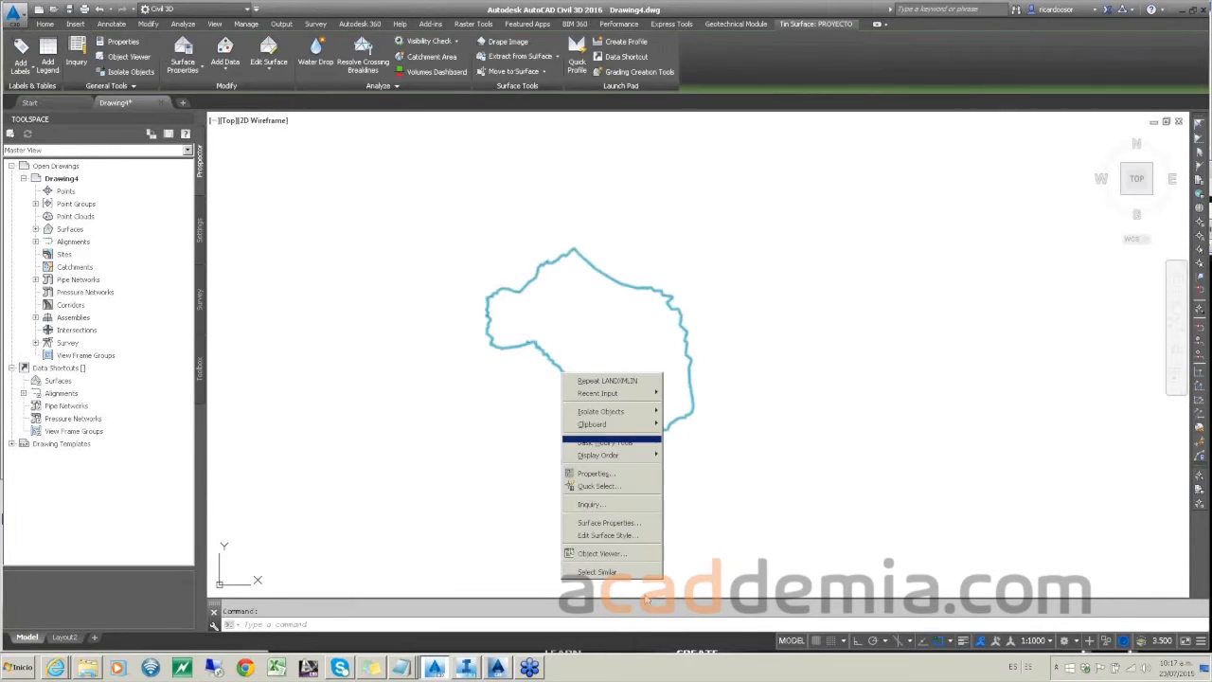
{"action": "left_click", "coordinate": [601, 536]}
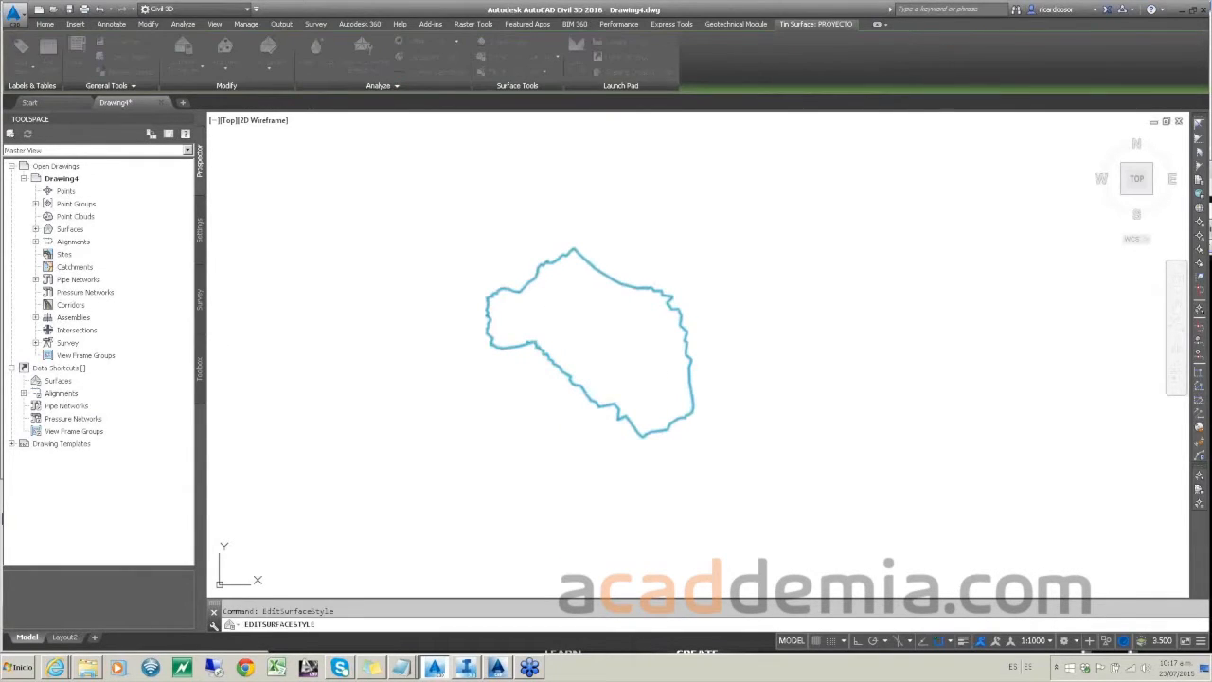
{"action": "left_click", "coordinate": [658, 237]}
{"action": "left_click", "coordinate": [646, 262]}
{"action": "left_click", "coordinate": [658, 237]}
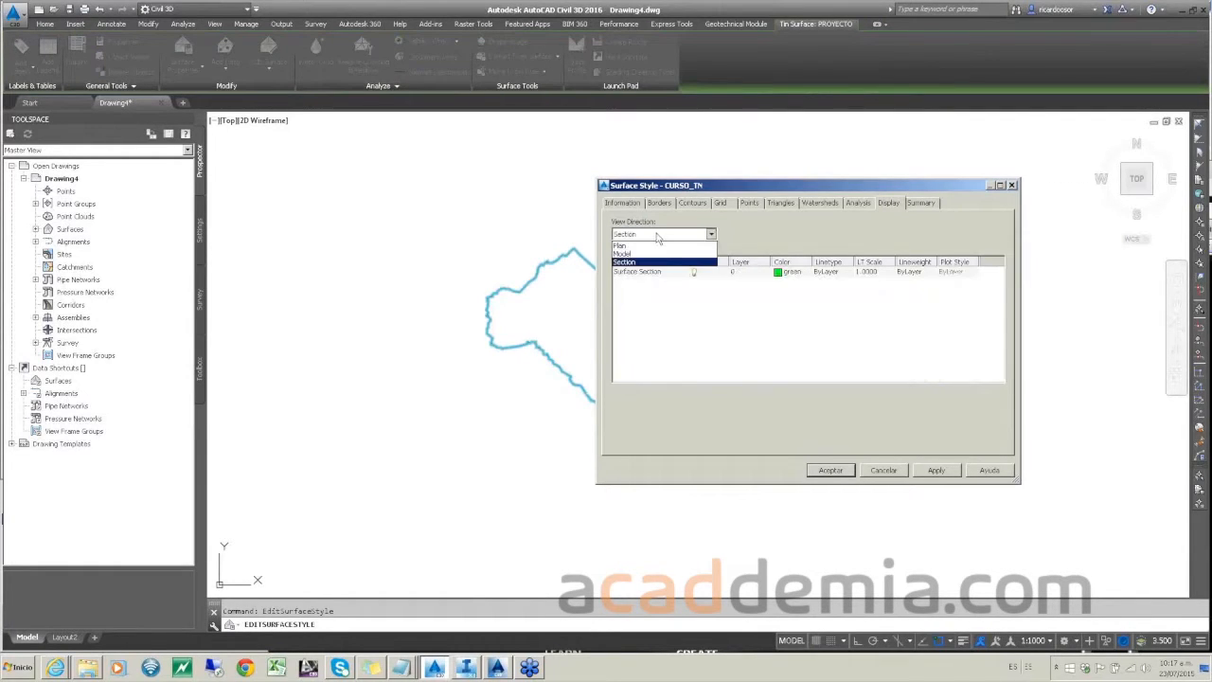
{"action": "left_click", "coordinate": [653, 254]}
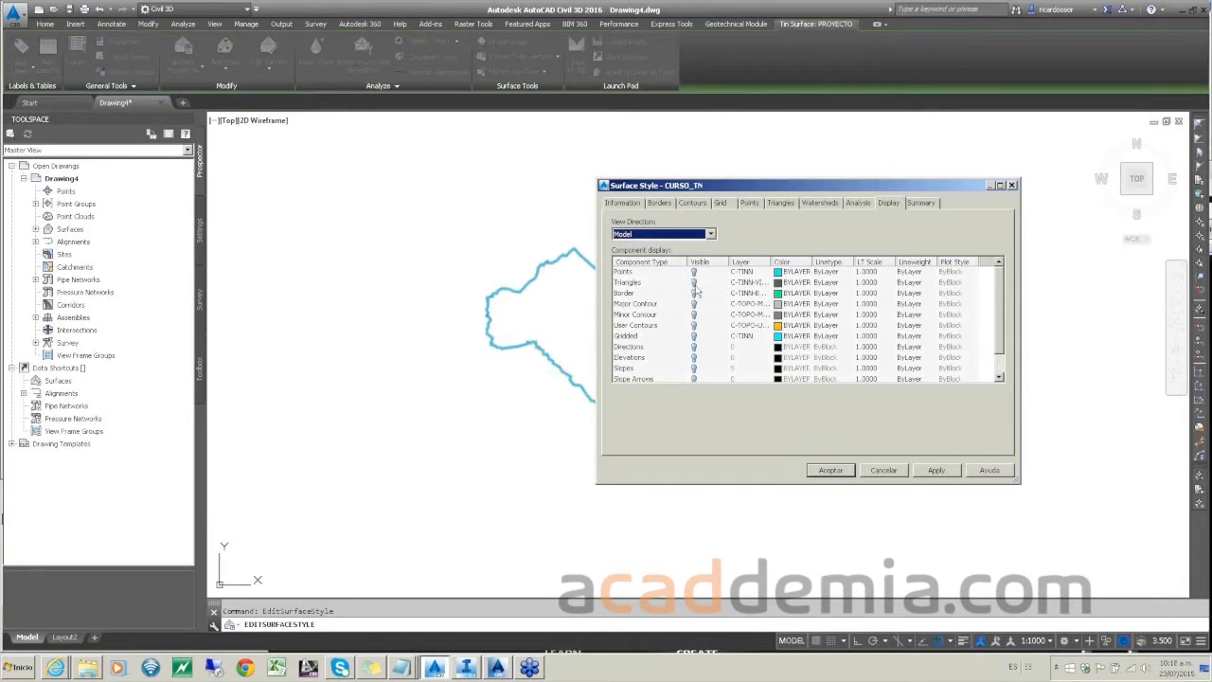
{"action": "left_click", "coordinate": [694, 282]}
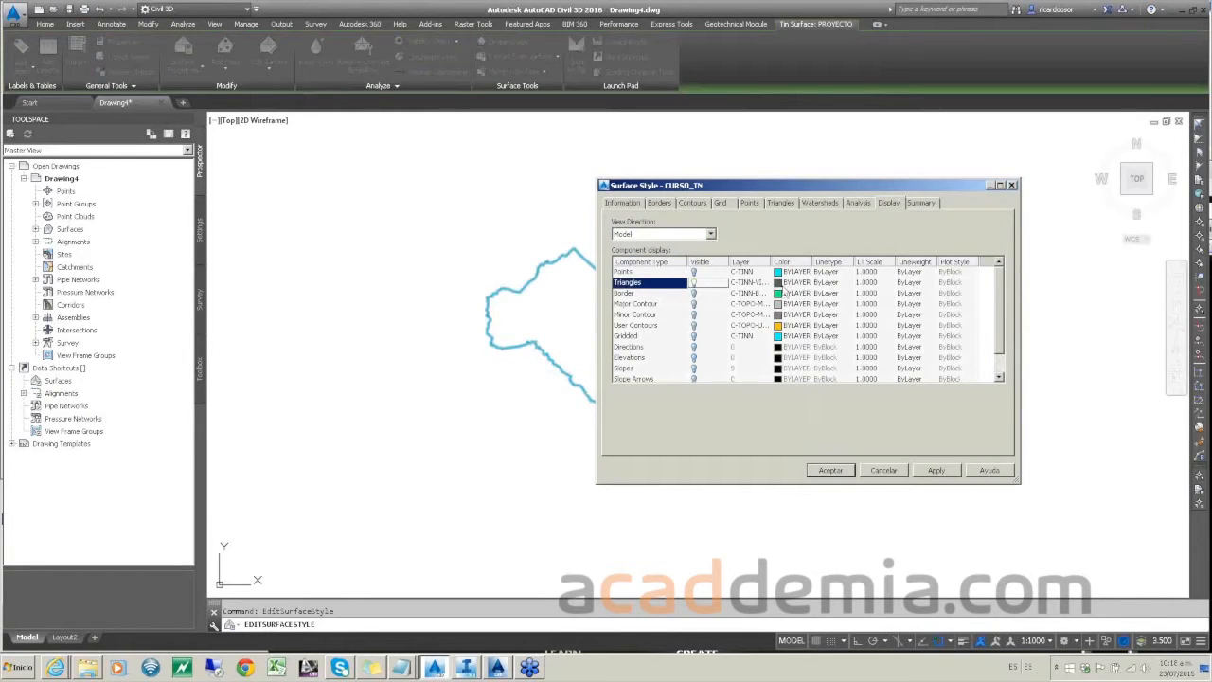
Step: Set the triangles' colour to a gold index colour and apply the surface style changes
{"action": "left_click", "coordinate": [782, 282]}
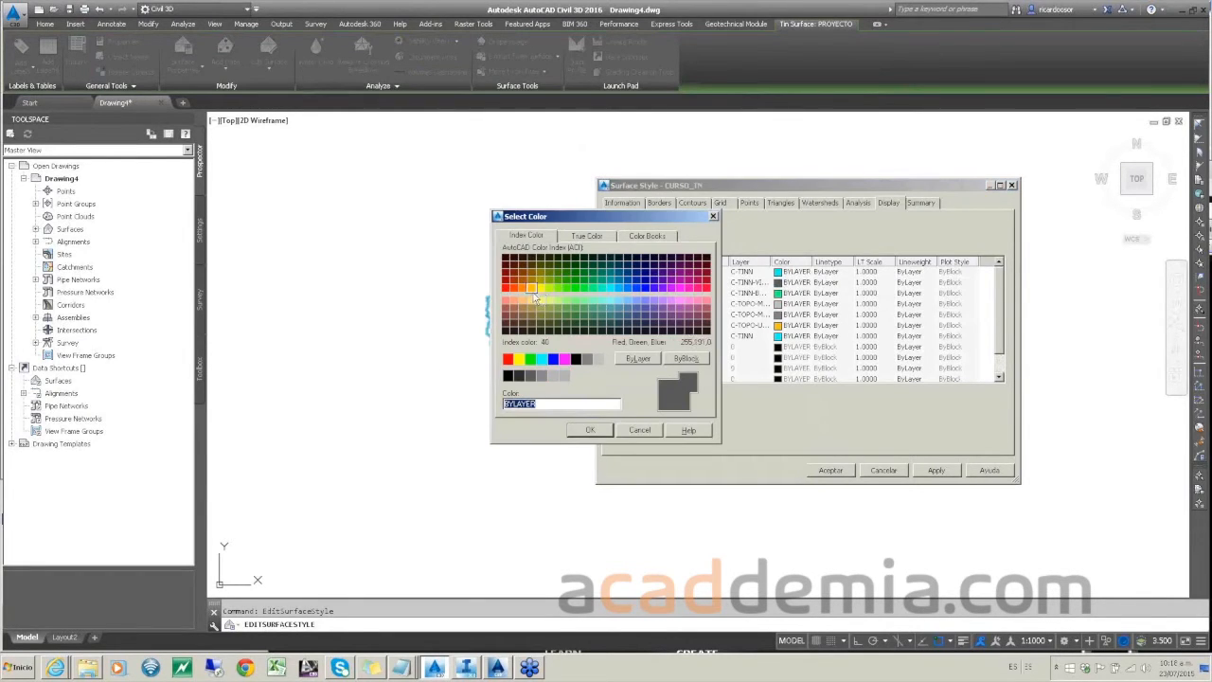
{"action": "left_click", "coordinate": [531, 279]}
{"action": "left_click", "coordinate": [588, 430]}
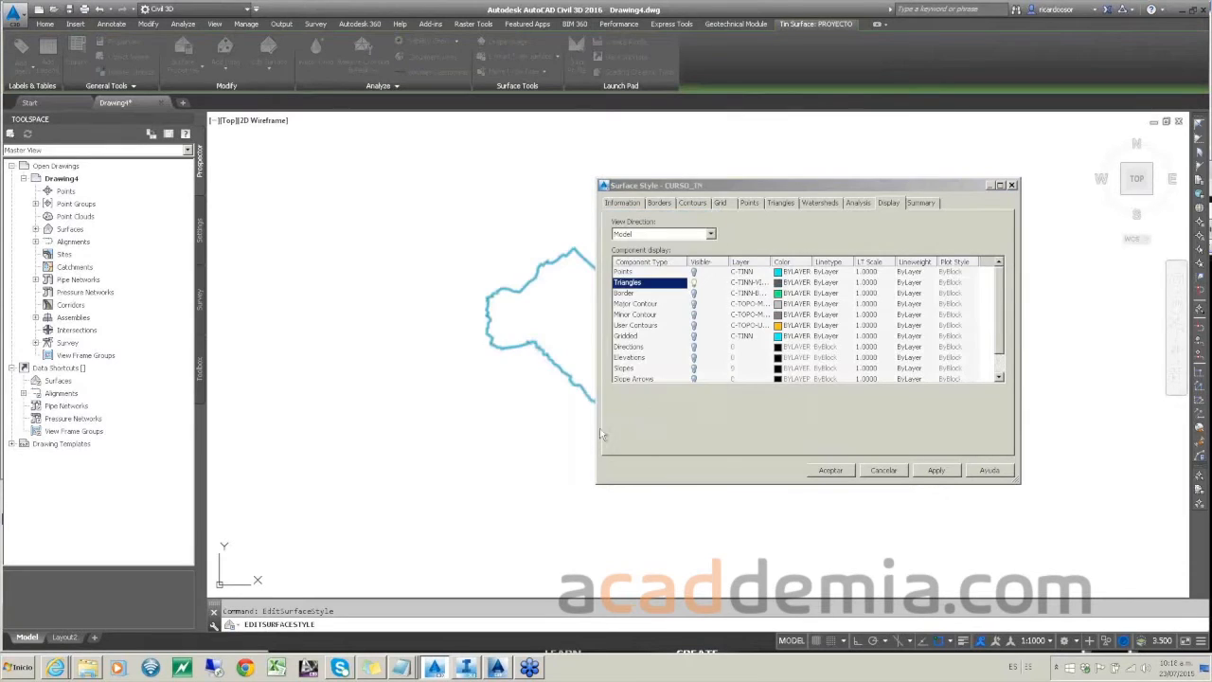
{"action": "left_click", "coordinate": [830, 470]}
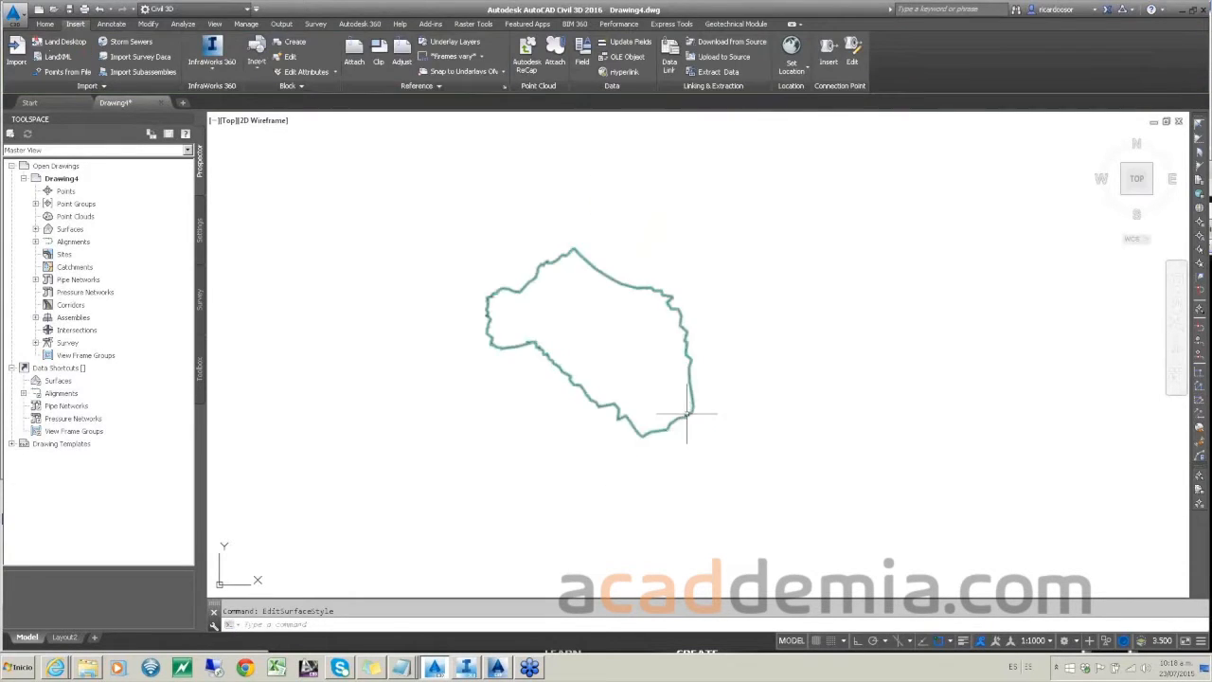
Step: Examine the PROYECTO surface's shaded terrain in 3D with the Object Viewer
{"action": "left_click", "coordinate": [686, 414]}
{"action": "right_click", "coordinate": [686, 416]}
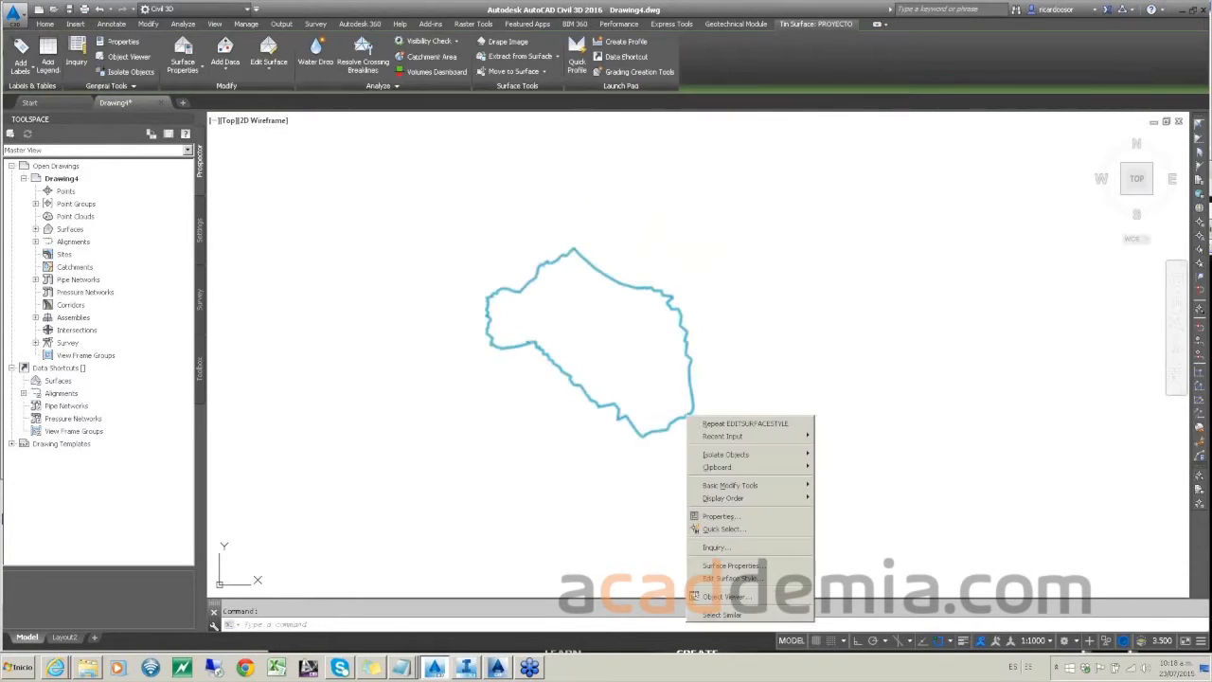
{"action": "left_click", "coordinate": [725, 596]}
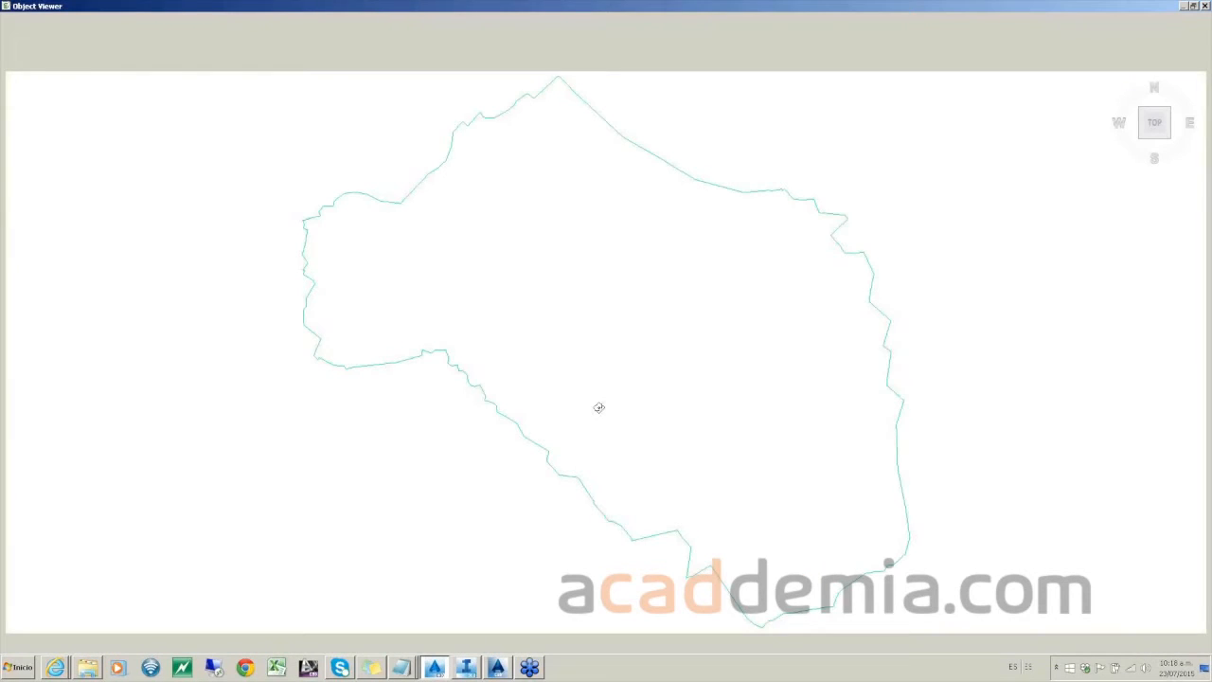
{"action": "mouse_move", "coordinate": [687, 474]}
{"action": "left_mouse_down"}
{"action": "mouse_move", "coordinate": [722, 335]}
{"action": "mouse_move", "coordinate": [711, 338]}
{"action": "left_mouse_up"}
{"action": "left_click_drag", "start_coordinate": [557, 422], "coordinate": [512, 404]}
{"action": "scroll", "coordinate": [591, 381], "scroll_direction": "up", "scroll_amount": 3}
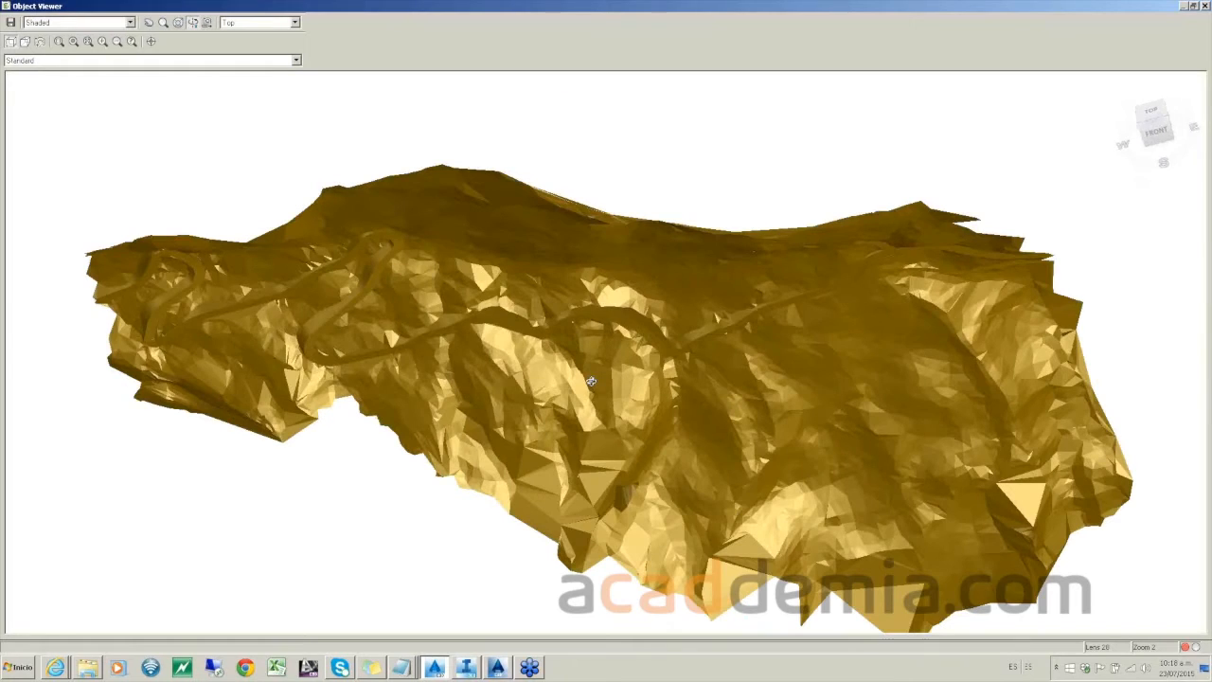
{"action": "scroll", "coordinate": [591, 381], "scroll_direction": "up", "scroll_amount": 2}
{"action": "scroll", "coordinate": [591, 380], "scroll_direction": "down", "scroll_amount": 5}
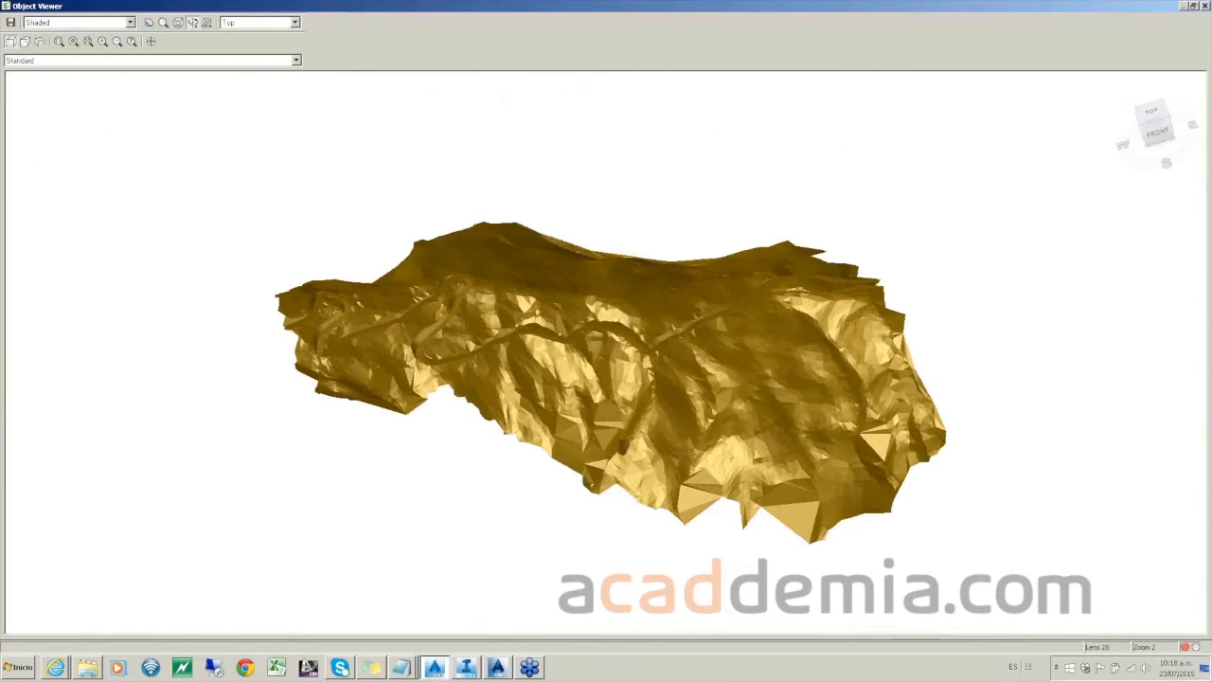
{"action": "left_click", "coordinate": [1203, 6]}
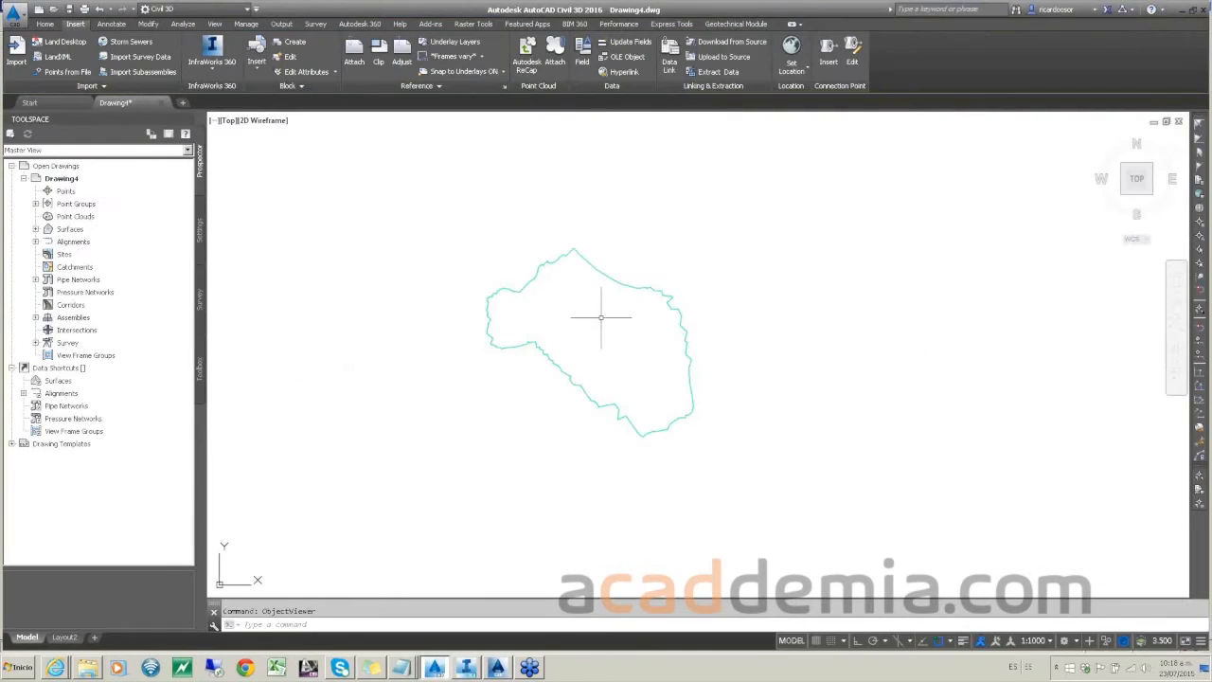
Step: Open the settings for extracting a solid from the PROYECTO surface
{"action": "mouse_move", "coordinate": [600, 316]}
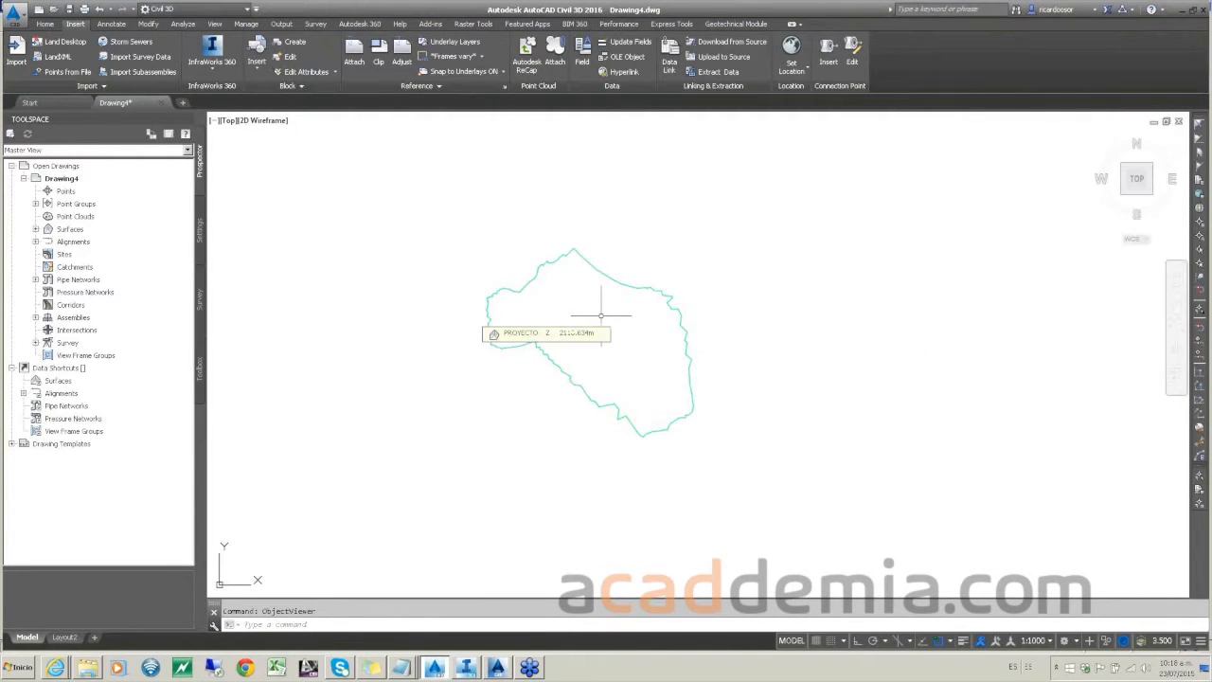
{"action": "left_click", "coordinate": [522, 286]}
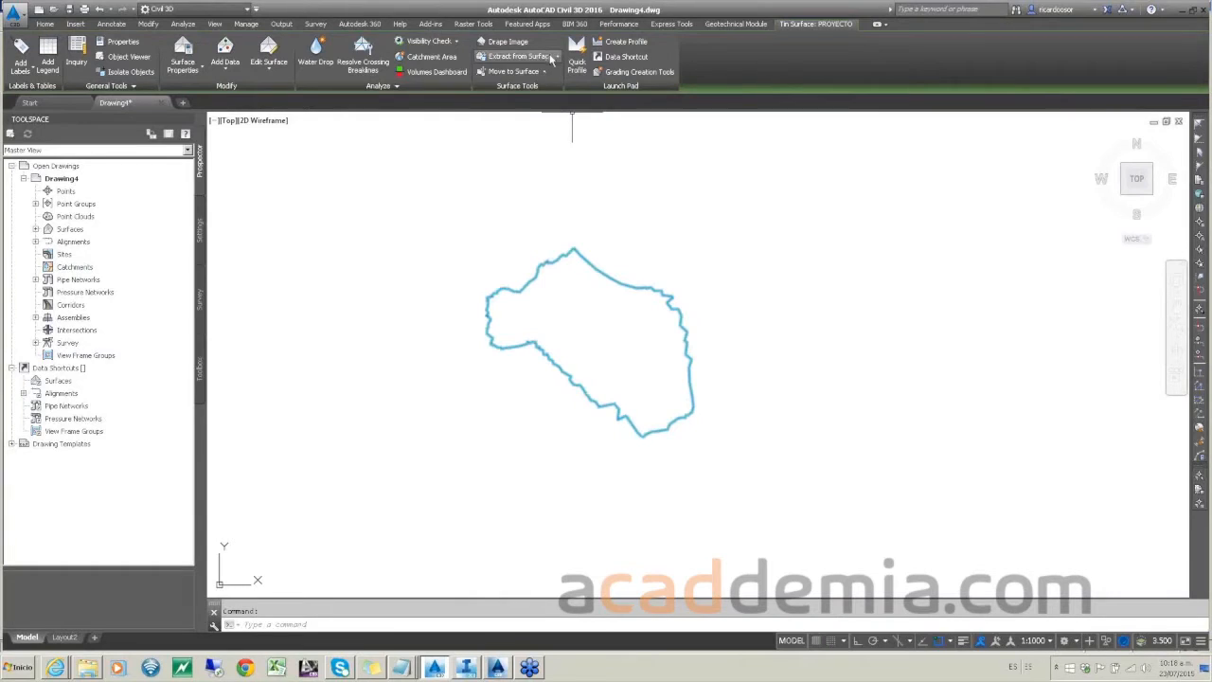
{"action": "left_click", "coordinate": [558, 58]}
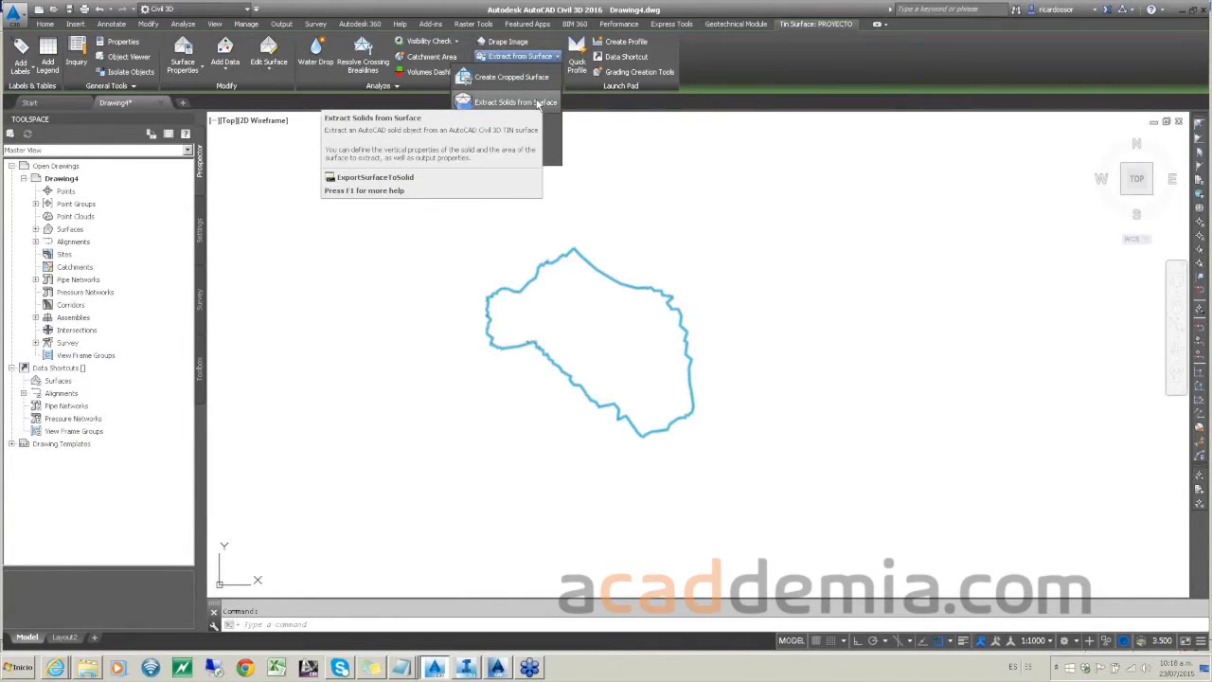
{"action": "left_click", "coordinate": [536, 101]}
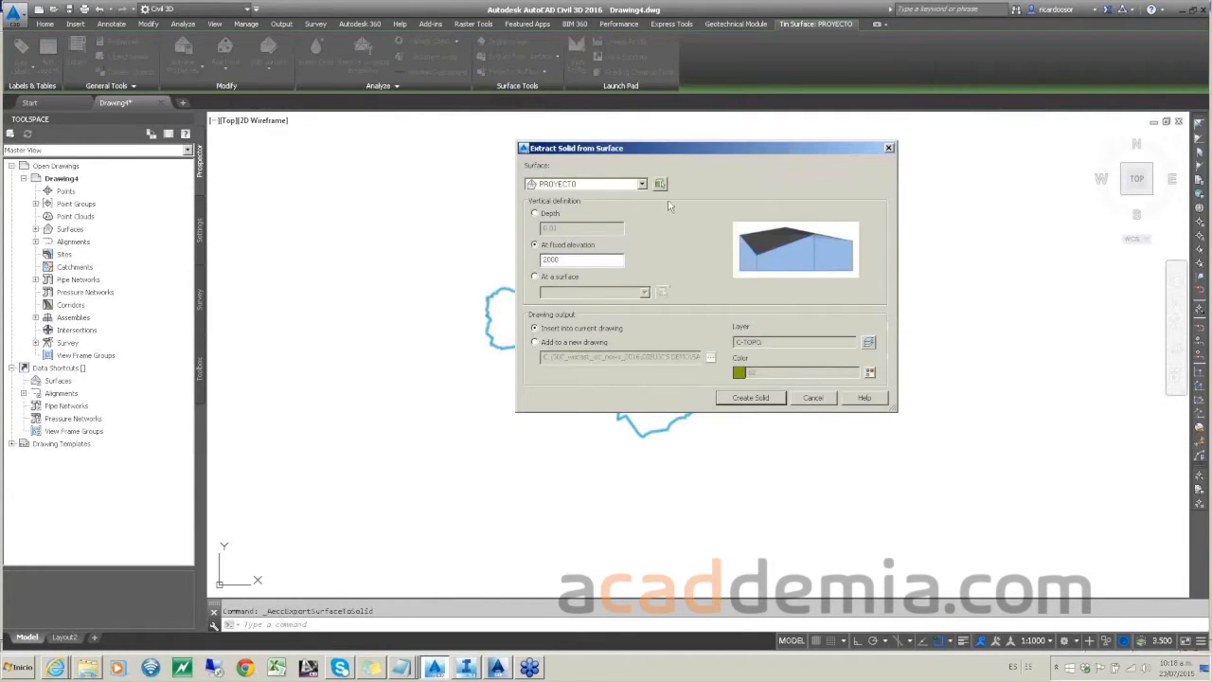
Step: Compare the Depth and At a surface vertical definitions, and keep the solid's base at fixed elevation 2000
{"action": "left_click", "coordinate": [642, 184]}
{"action": "left_click", "coordinate": [642, 184]}
{"action": "left_click", "coordinate": [549, 216]}
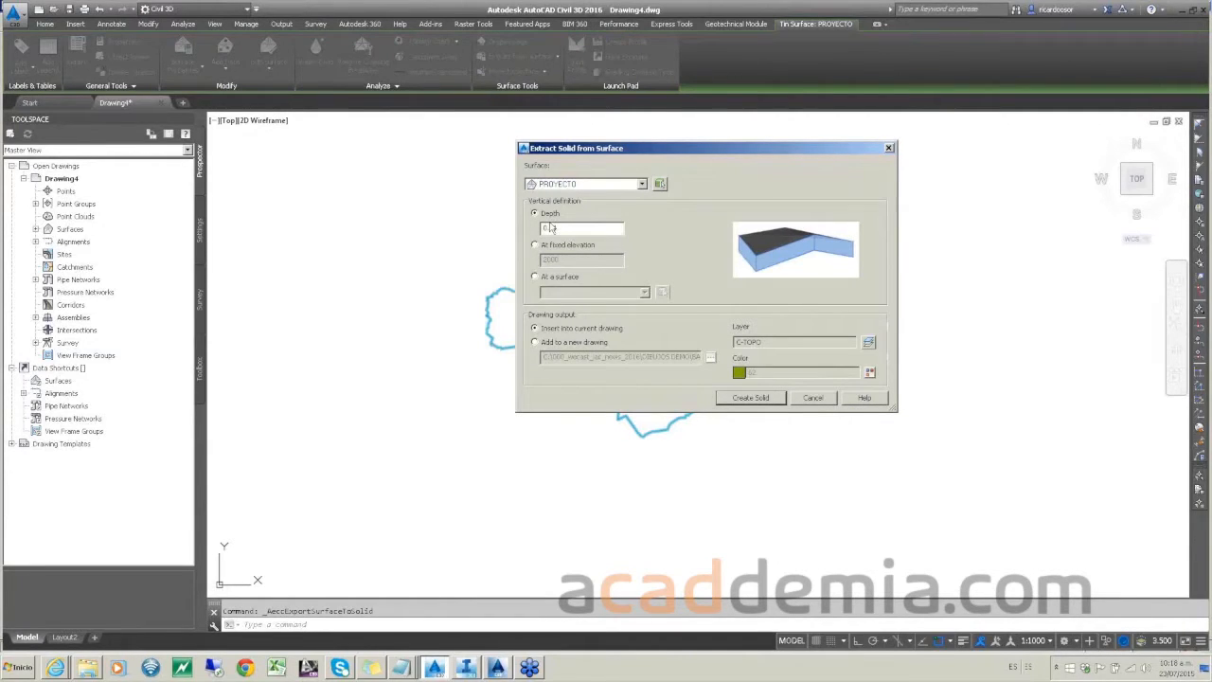
{"action": "double_click", "coordinate": [550, 228]}
{"action": "left_click", "coordinate": [559, 247]}
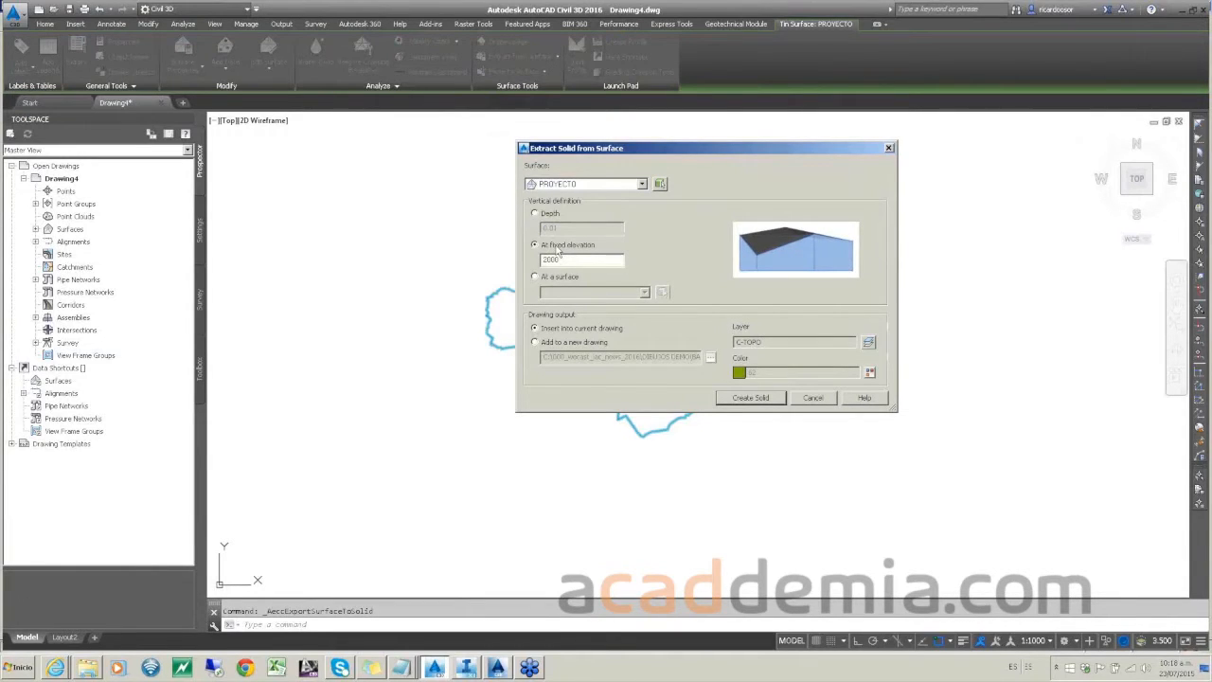
{"action": "double_click", "coordinate": [563, 261]}
{"action": "left_click", "coordinate": [546, 280]}
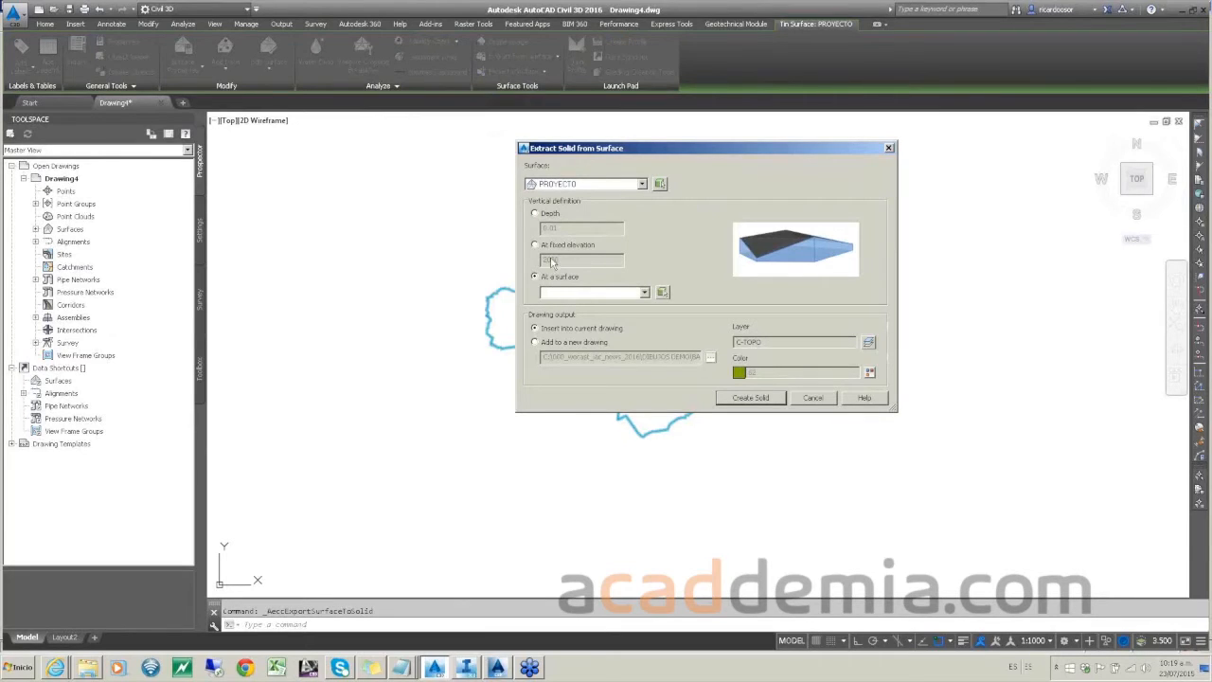
{"action": "left_click", "coordinate": [557, 246]}
{"action": "left_click_drag", "start_coordinate": [566, 260], "coordinate": [483, 310]}
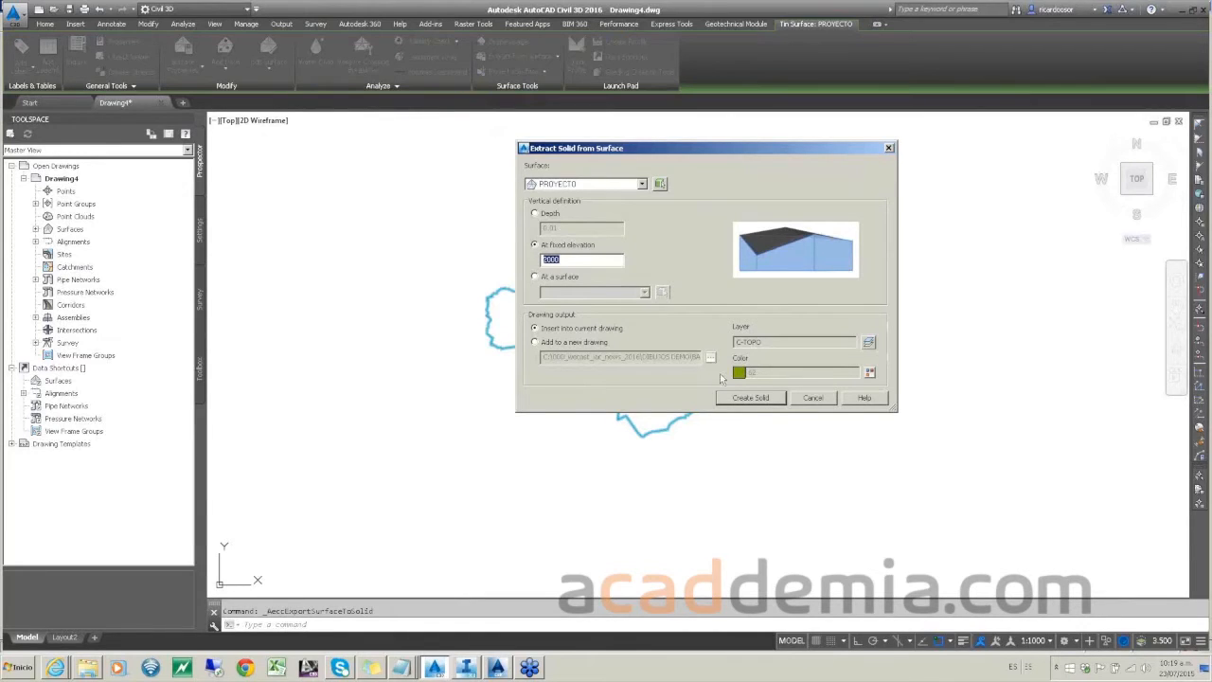
Step: Review the colour and layer choices, and create the solid in the current drawing on layer C-TOPO in olive green
{"action": "left_click", "coordinate": [791, 339]}
{"action": "left_click", "coordinate": [869, 372]}
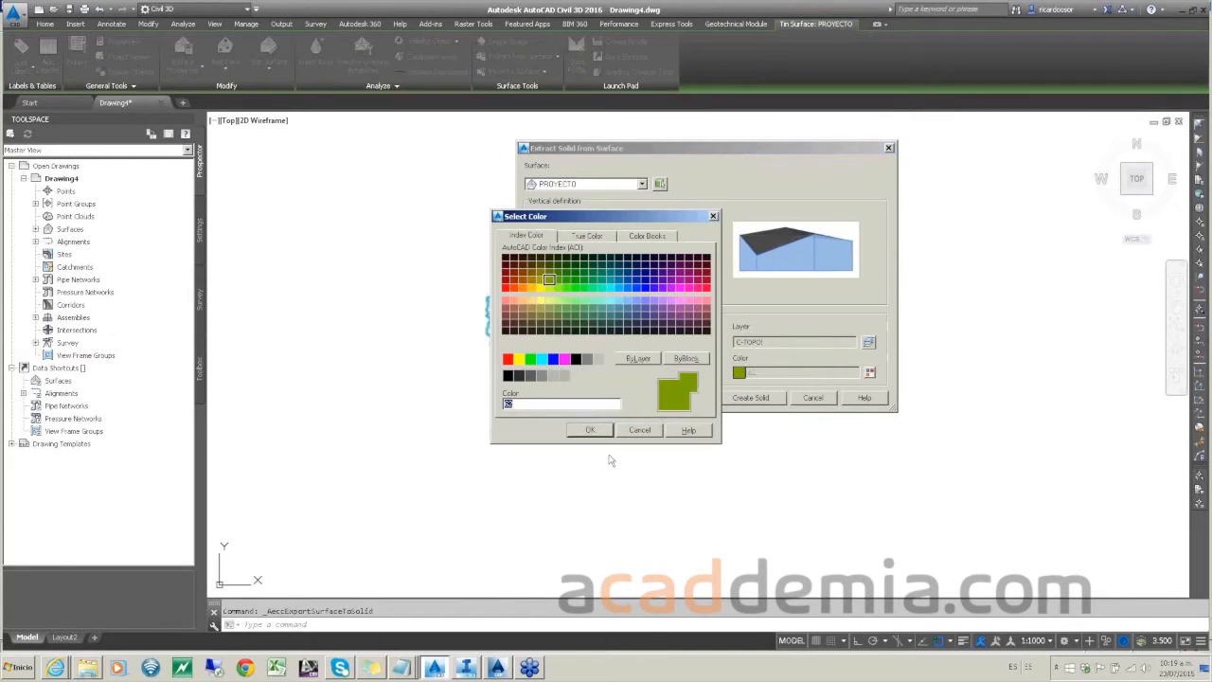
{"action": "left_click", "coordinate": [653, 428]}
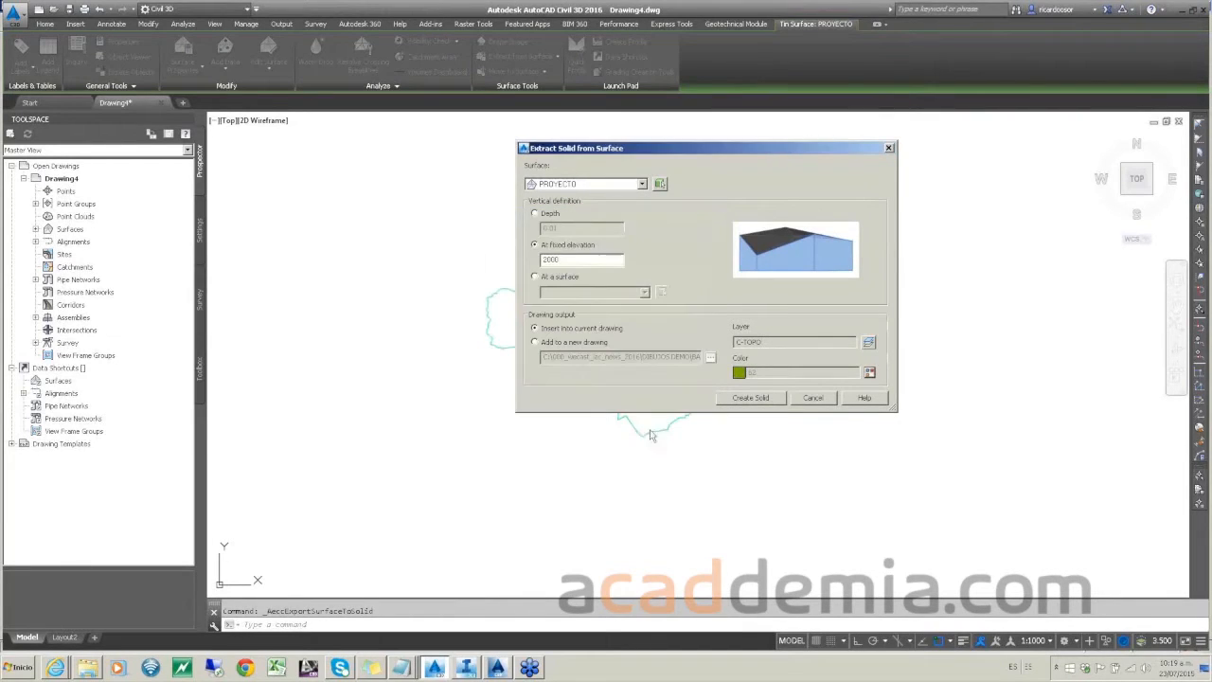
{"action": "left_click", "coordinate": [868, 343]}
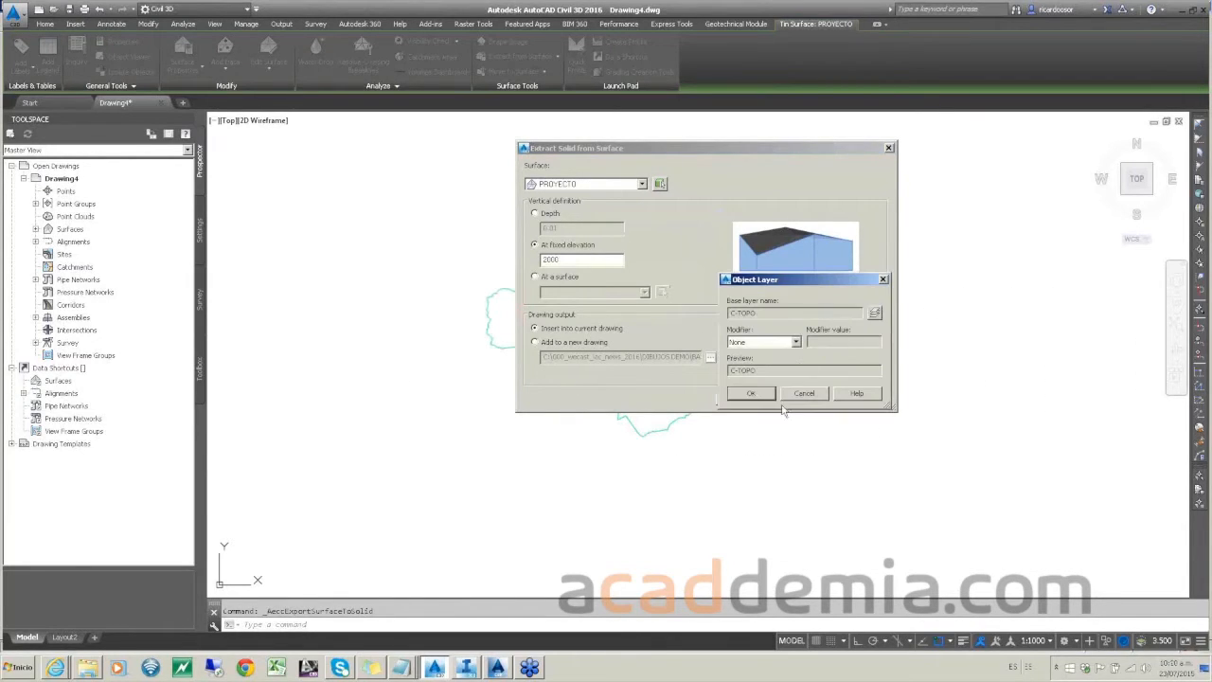
{"action": "left_click", "coordinate": [802, 396]}
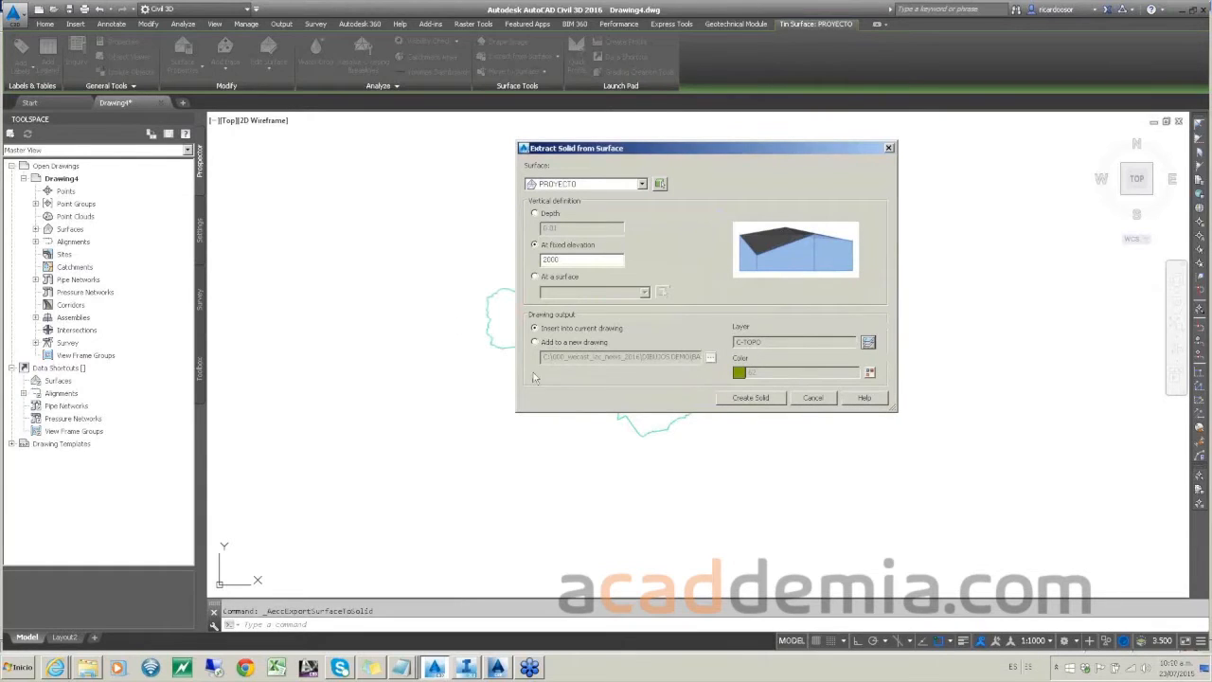
{"action": "left_click", "coordinate": [746, 398]}
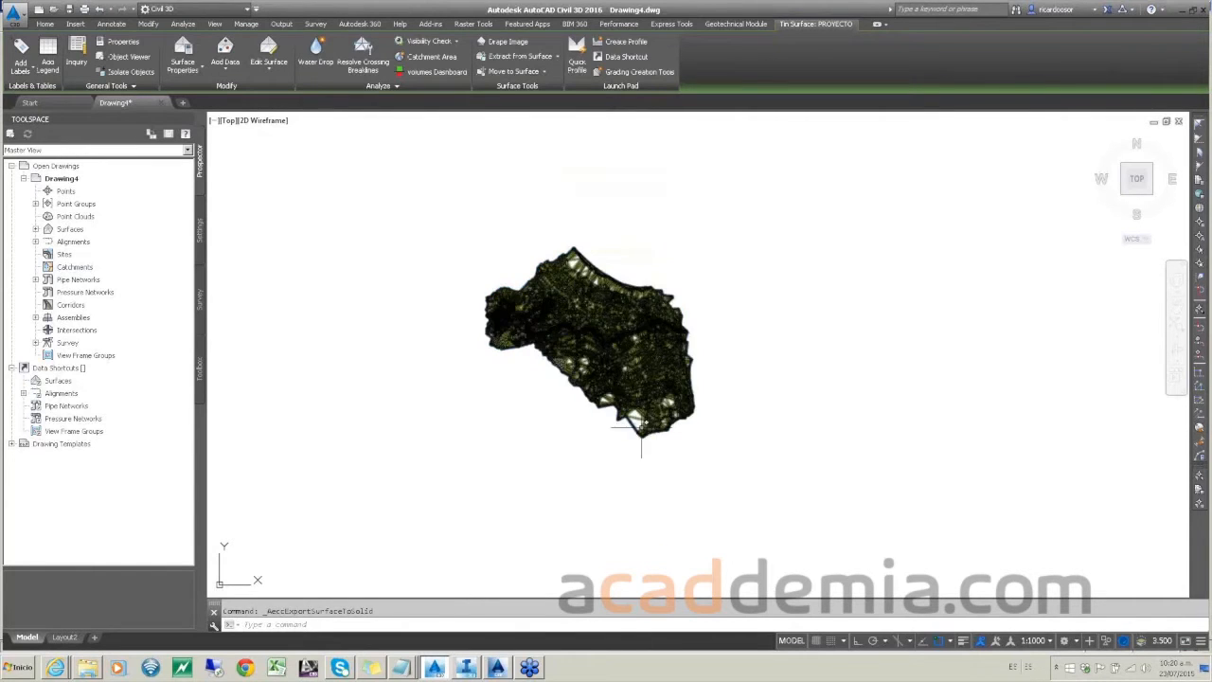
Step: Examine the extracted solid's terrain, road corridor and vertical sides in 3D with the Object Viewer
{"action": "scroll", "coordinate": [616, 314], "scroll_direction": "up", "scroll_amount": 2}
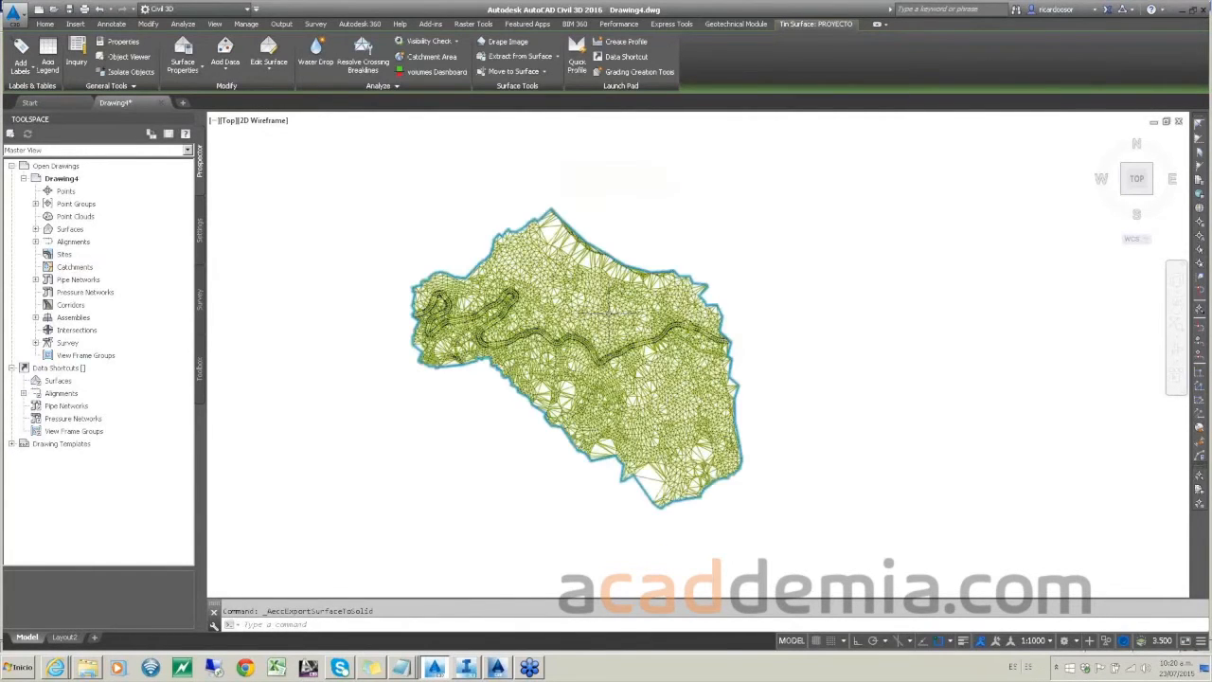
{"action": "scroll", "coordinate": [612, 312], "scroll_direction": "up", "scroll_amount": 6}
{"action": "scroll", "coordinate": [611, 265], "scroll_direction": "down", "scroll_amount": 4}
{"action": "left_click", "coordinate": [585, 290]}
{"action": "right_click", "coordinate": [577, 292]}
{"action": "left_click", "coordinate": [625, 430]}
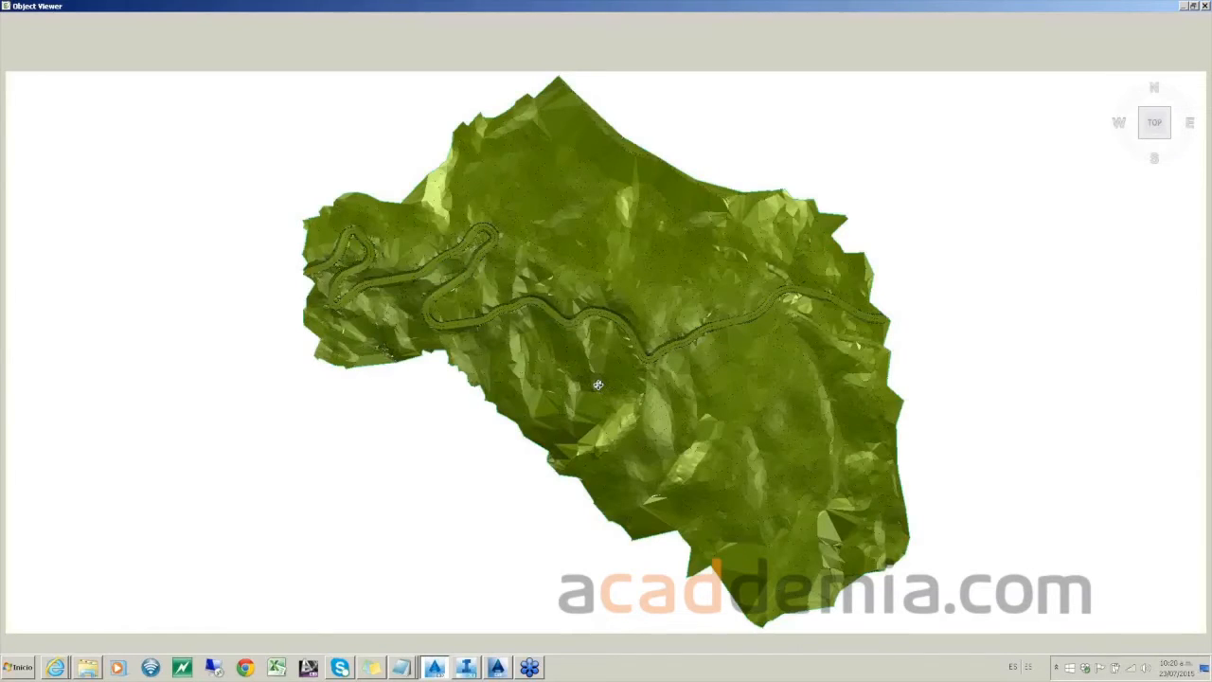
{"action": "left_click_drag", "start_coordinate": [590, 385], "coordinate": [610, 406]}
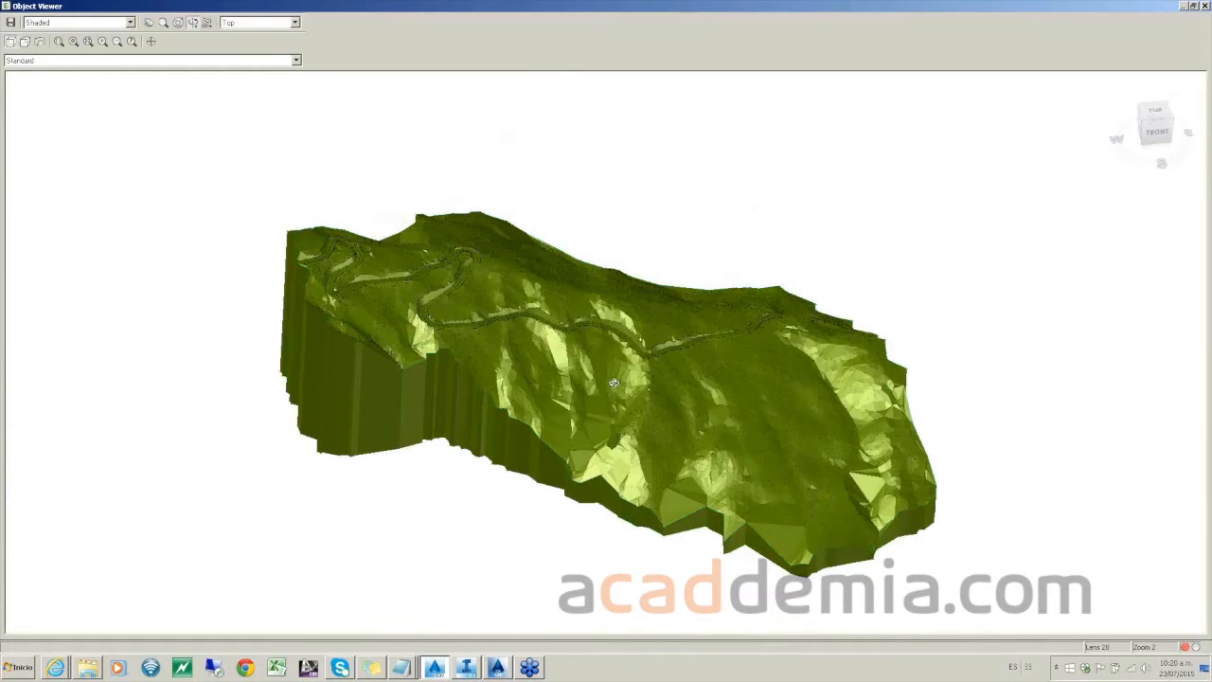
{"action": "scroll", "coordinate": [719, 335], "scroll_direction": "up", "scroll_amount": 5}
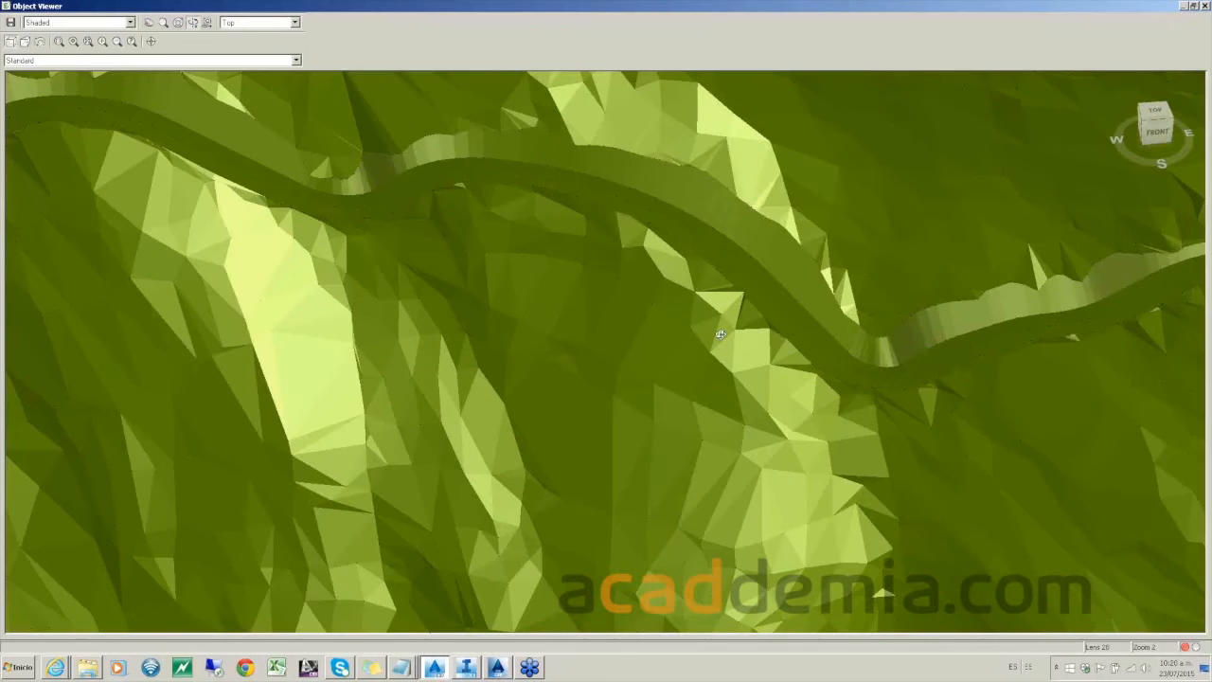
{"action": "scroll", "coordinate": [719, 334], "scroll_direction": "down", "scroll_amount": 8}
{"action": "left_click", "coordinate": [1202, 6]}
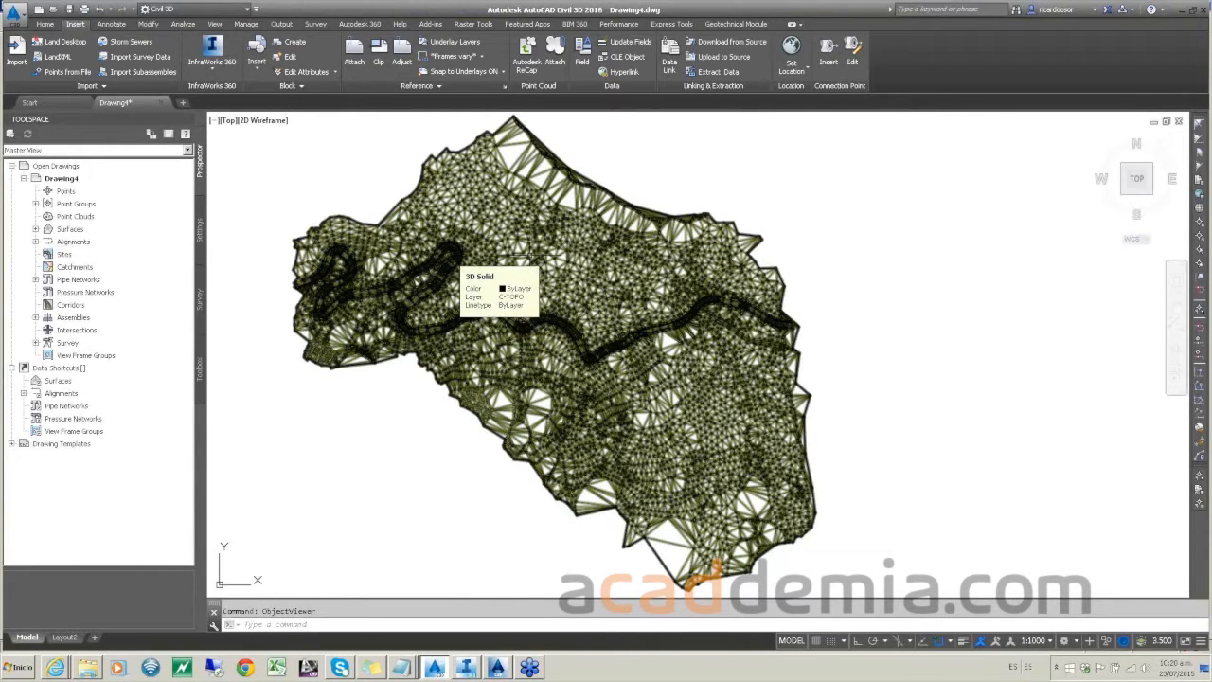
Step: Switch the workspace from Civil 3D to 3D Modeling
{"action": "scroll", "coordinate": [524, 322], "scroll_direction": "down", "scroll_amount": 2}
{"action": "scroll", "coordinate": [535, 329], "scroll_direction": "up", "scroll_amount": 2}
{"action": "scroll", "coordinate": [541, 348], "scroll_direction": "down", "scroll_amount": 2}
{"action": "middle_click_drag", "start_coordinate": [542, 350], "coordinate": [596, 351]}
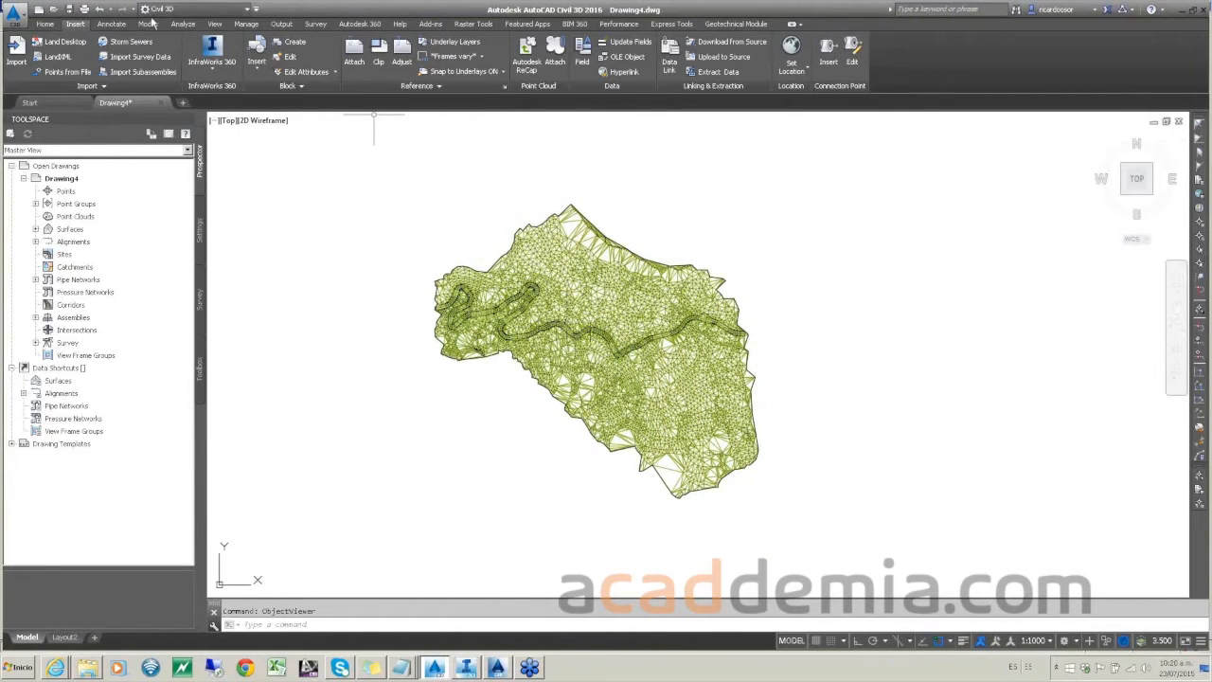
{"action": "left_click", "coordinate": [194, 10]}
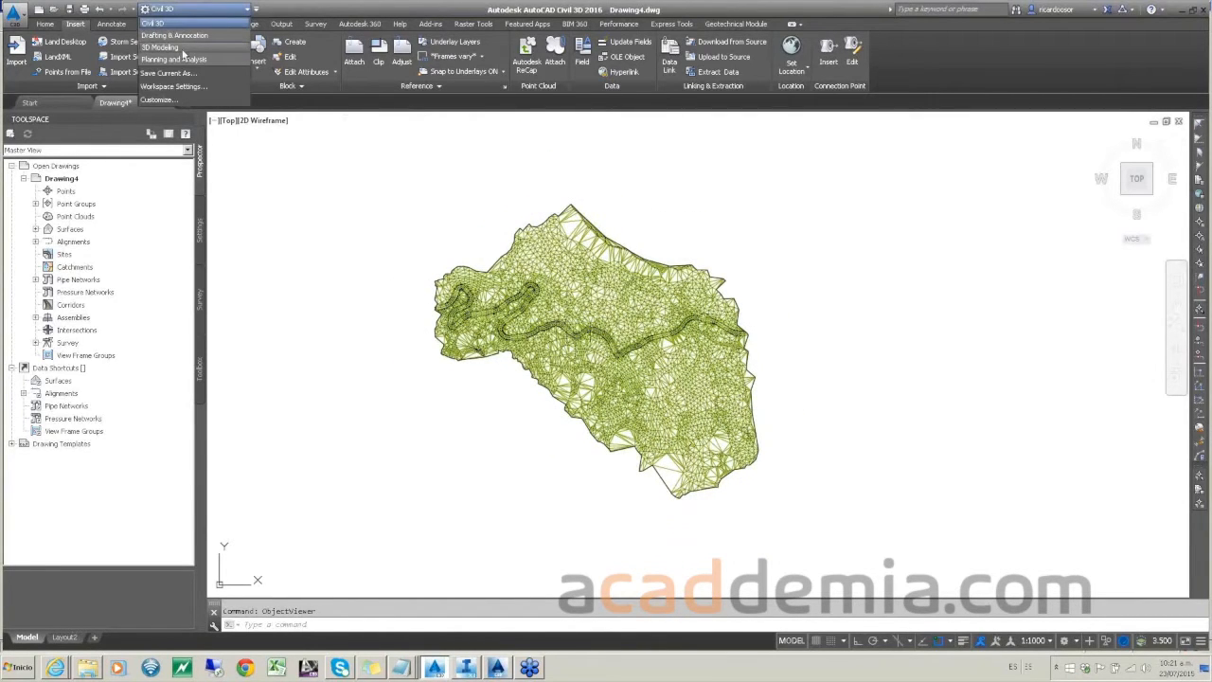
{"action": "left_click", "coordinate": [183, 48]}
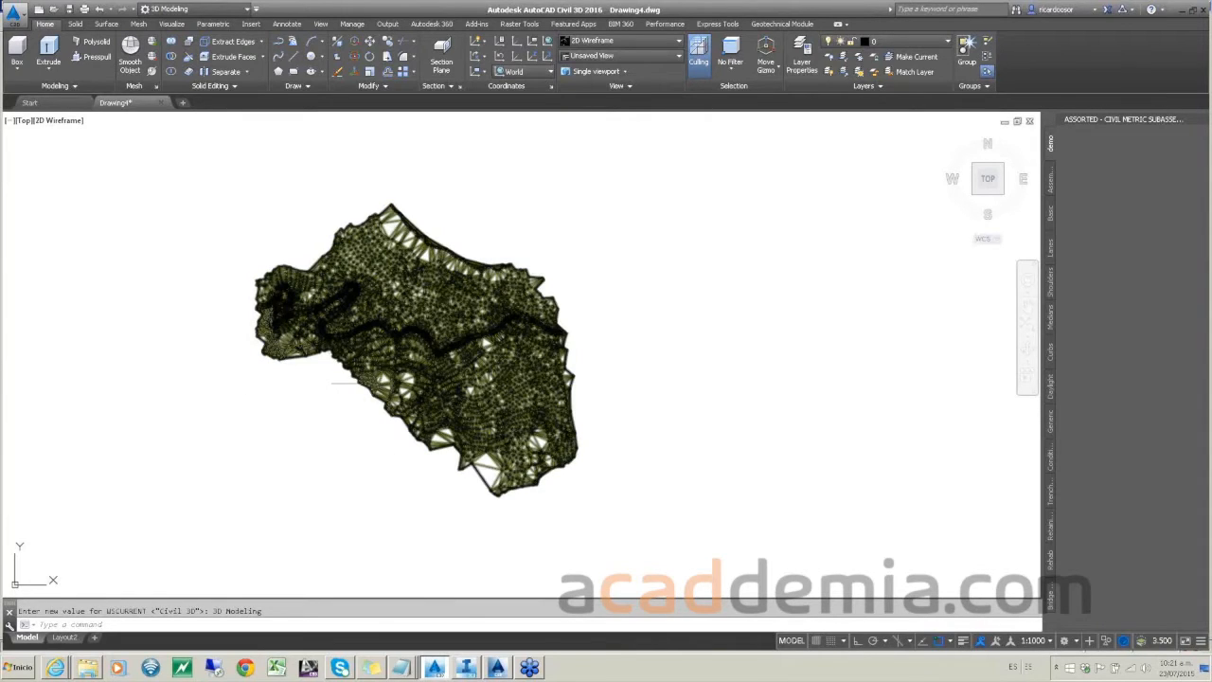
Step: Check the extracted terrain solid's object type and properties, and clear the selection
{"action": "mouse_move", "coordinate": [363, 384]}
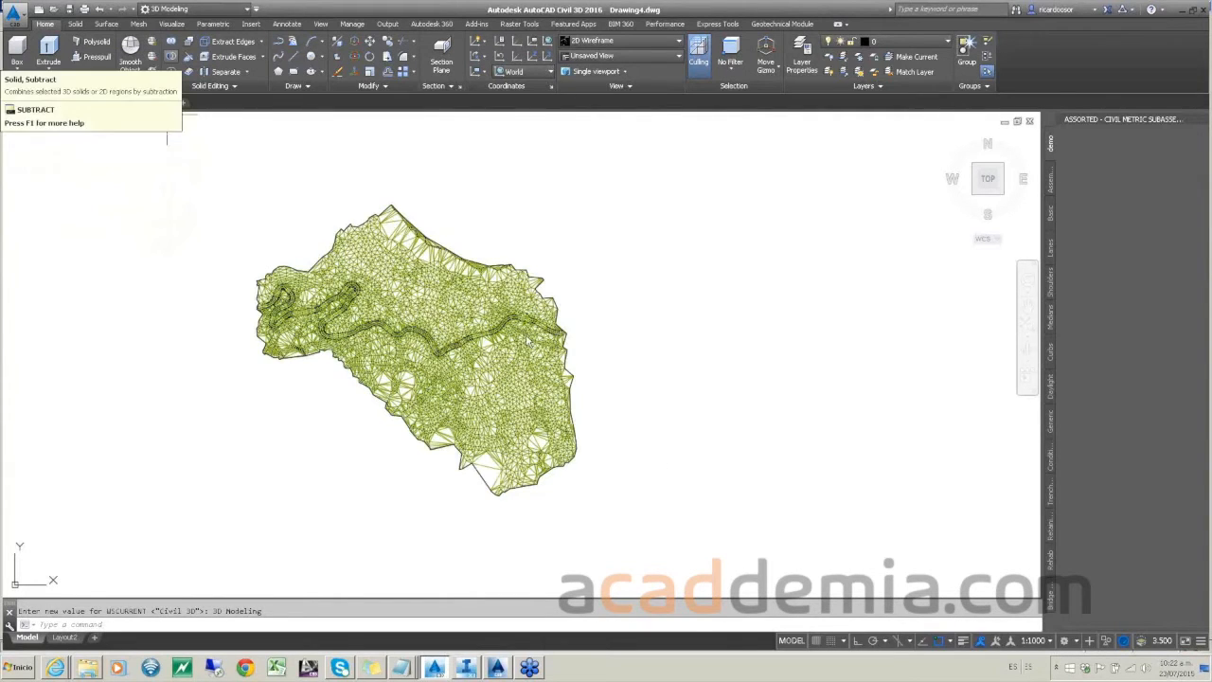
{"action": "left_click", "coordinate": [406, 285]}
{"action": "right_click", "coordinate": [407, 286]}
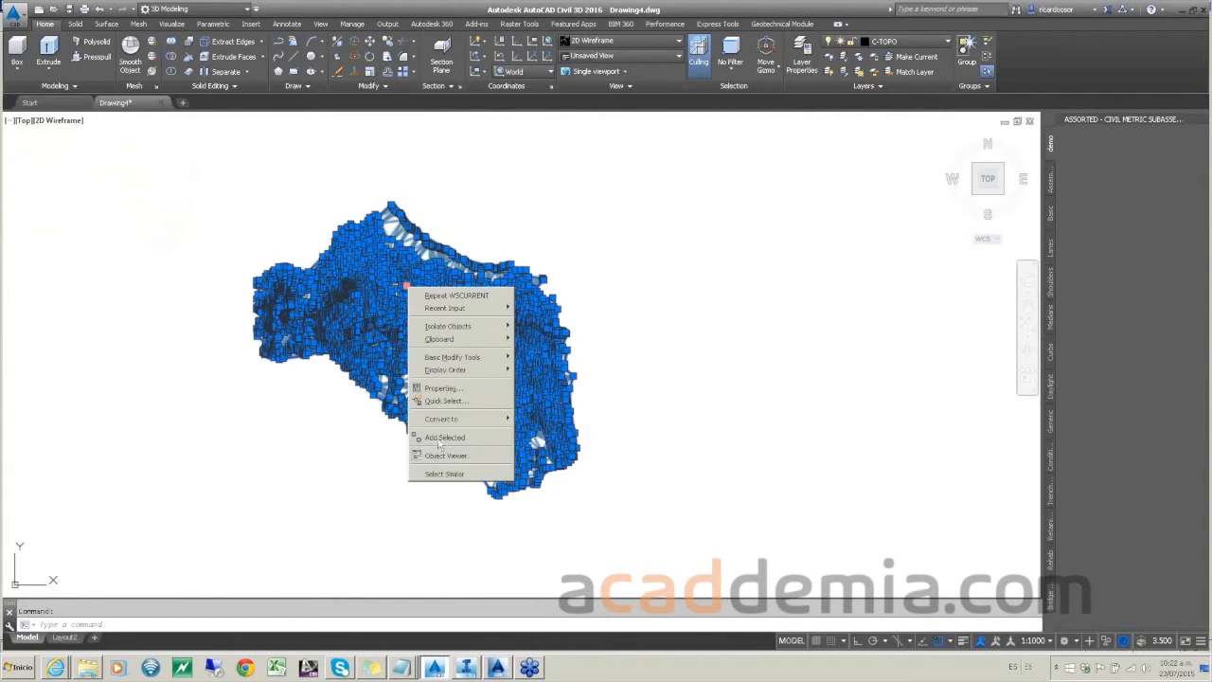
{"action": "left_click", "coordinate": [441, 388]}
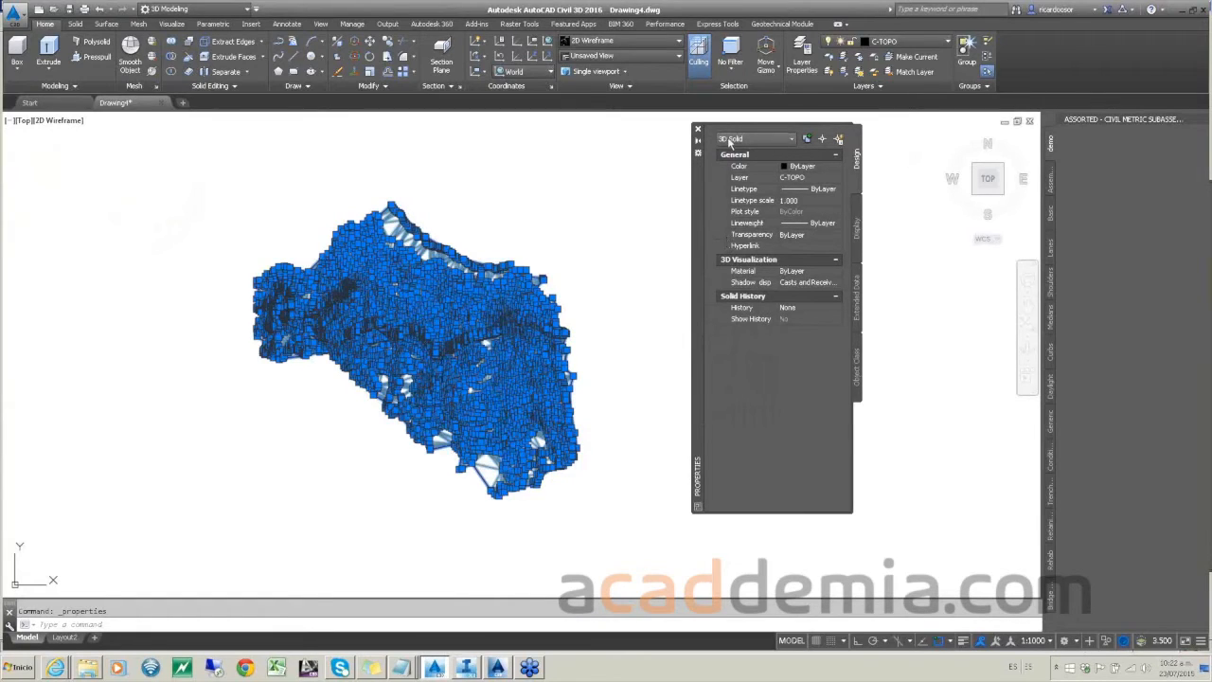
{"action": "left_click", "coordinate": [698, 131]}
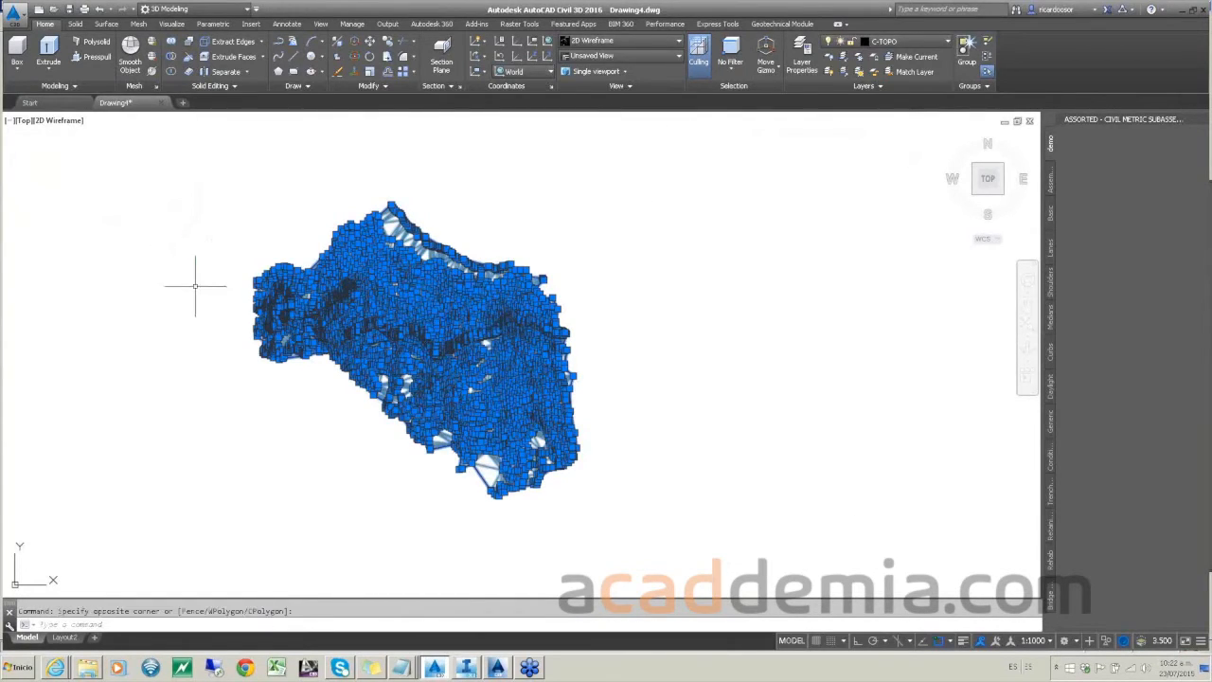
{"action": "key", "text": "Escape"}
Step: Increase the terrain solid's smoothness with Smooth More, converting the non-primitive solid to a mesh
{"action": "left_click", "coordinate": [154, 44]}
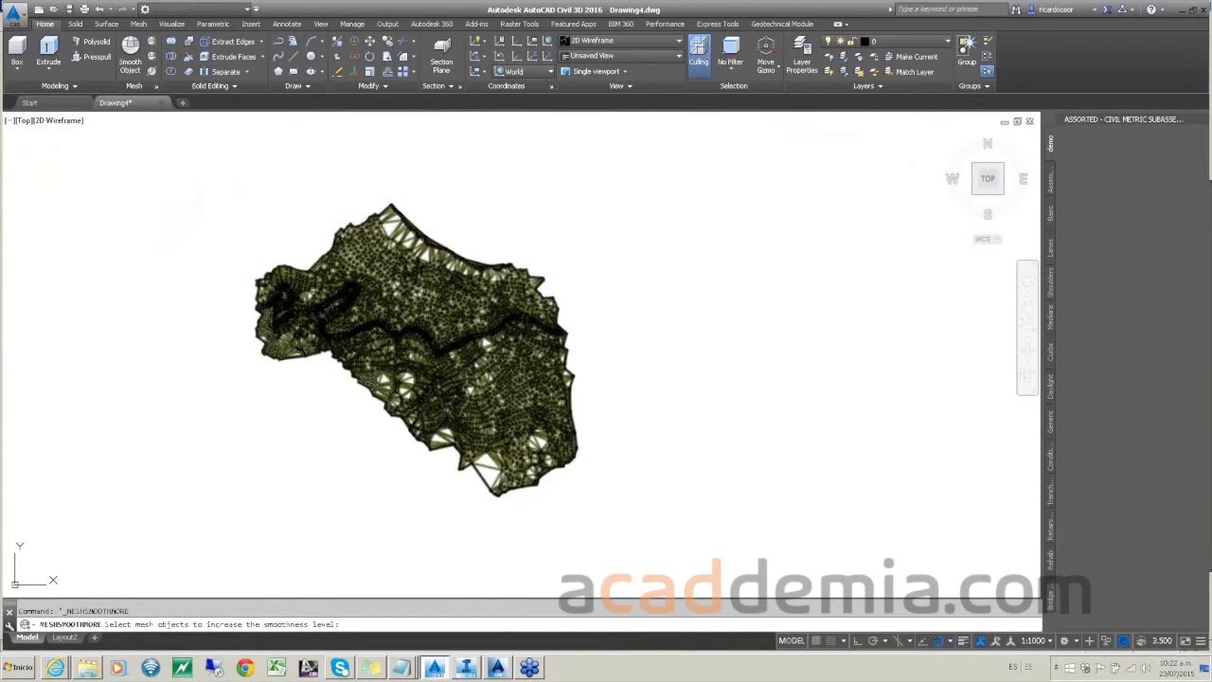
{"action": "left_click", "coordinate": [376, 268]}
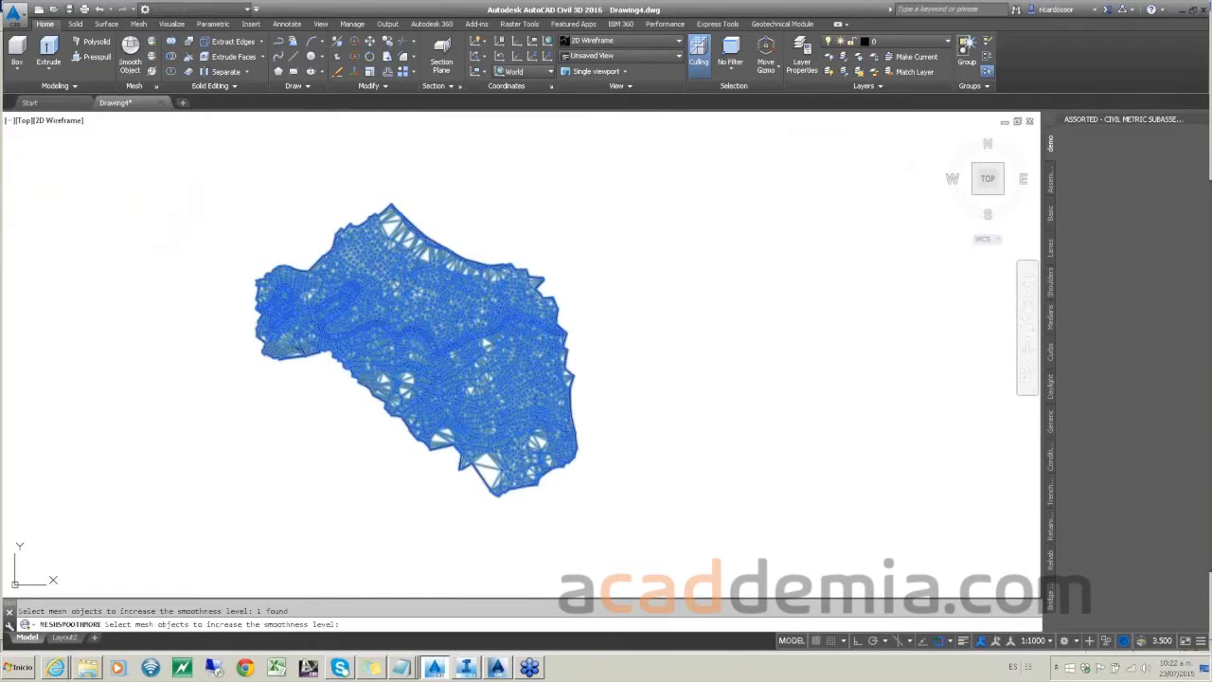
{"action": "key", "text": "Return"}
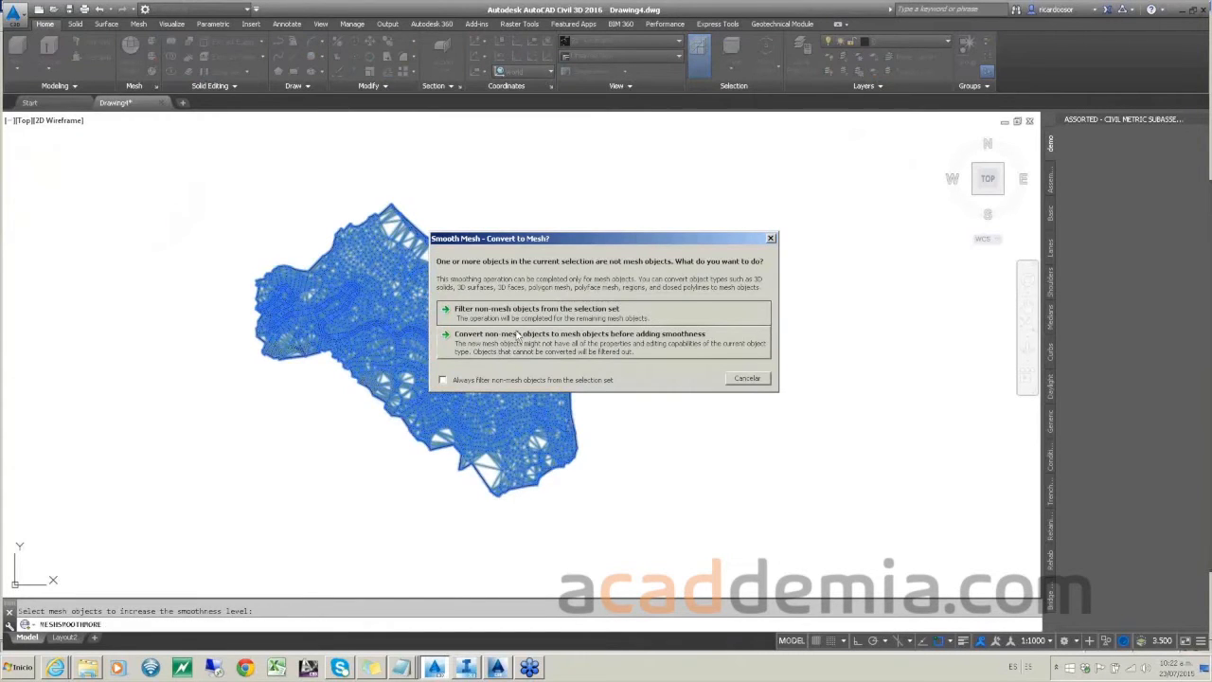
{"action": "left_click", "coordinate": [519, 337]}
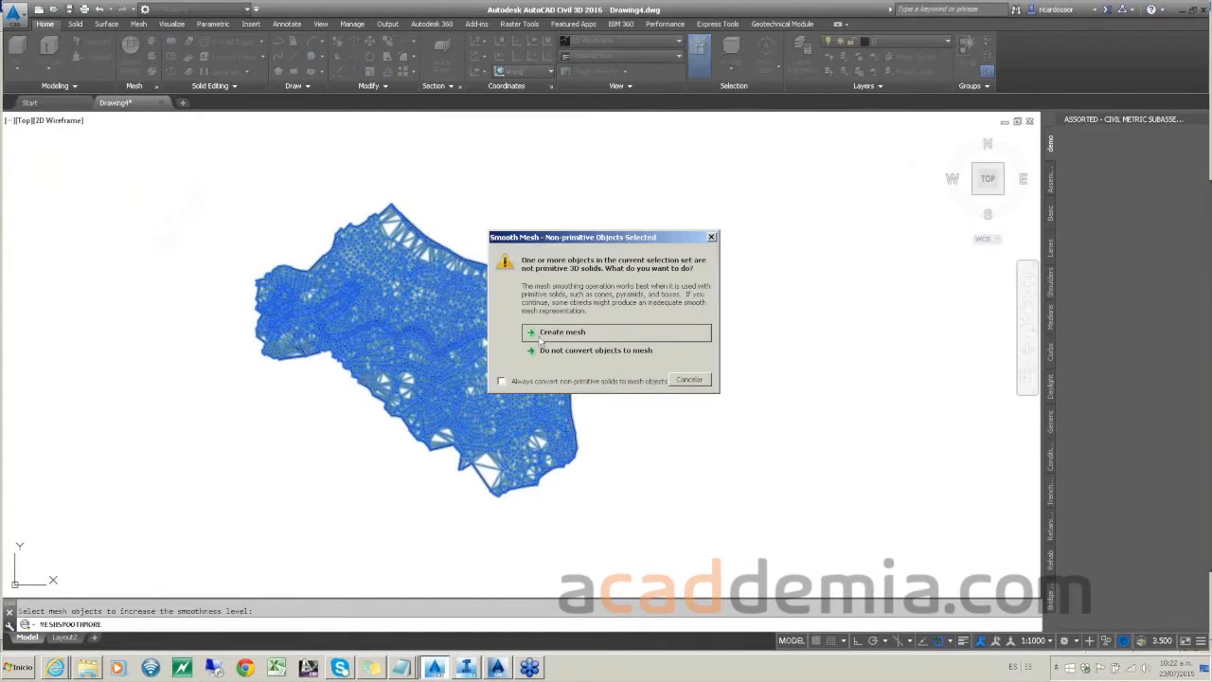
{"action": "left_click", "coordinate": [549, 335]}
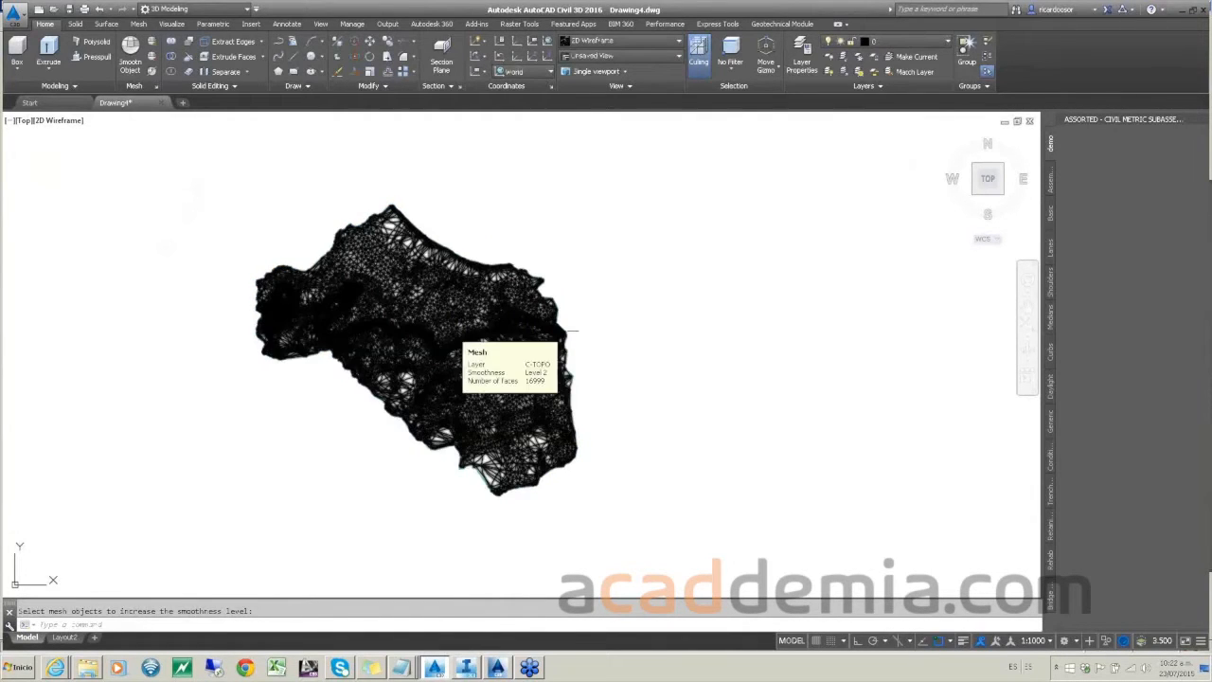
Step: Examine the smoothed terrain mesh and its road corridor in 3D with the Object Viewer
{"action": "left_click", "coordinate": [455, 387]}
{"action": "right_click", "coordinate": [422, 381]}
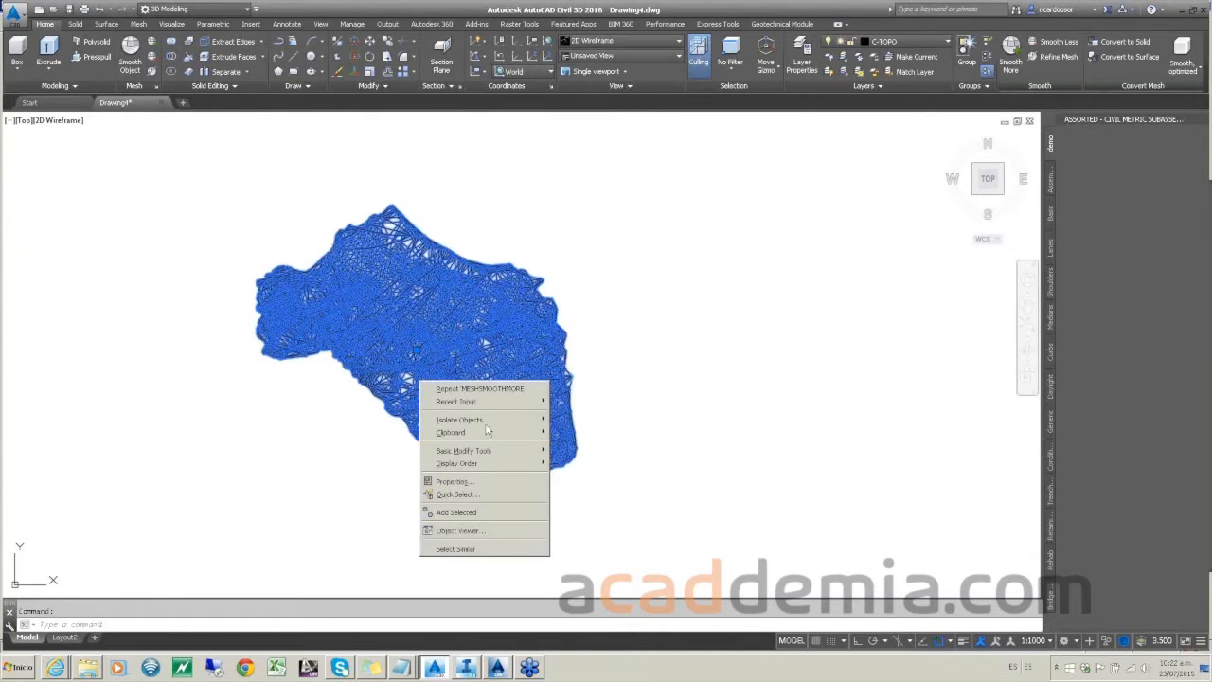
{"action": "left_click", "coordinate": [464, 532]}
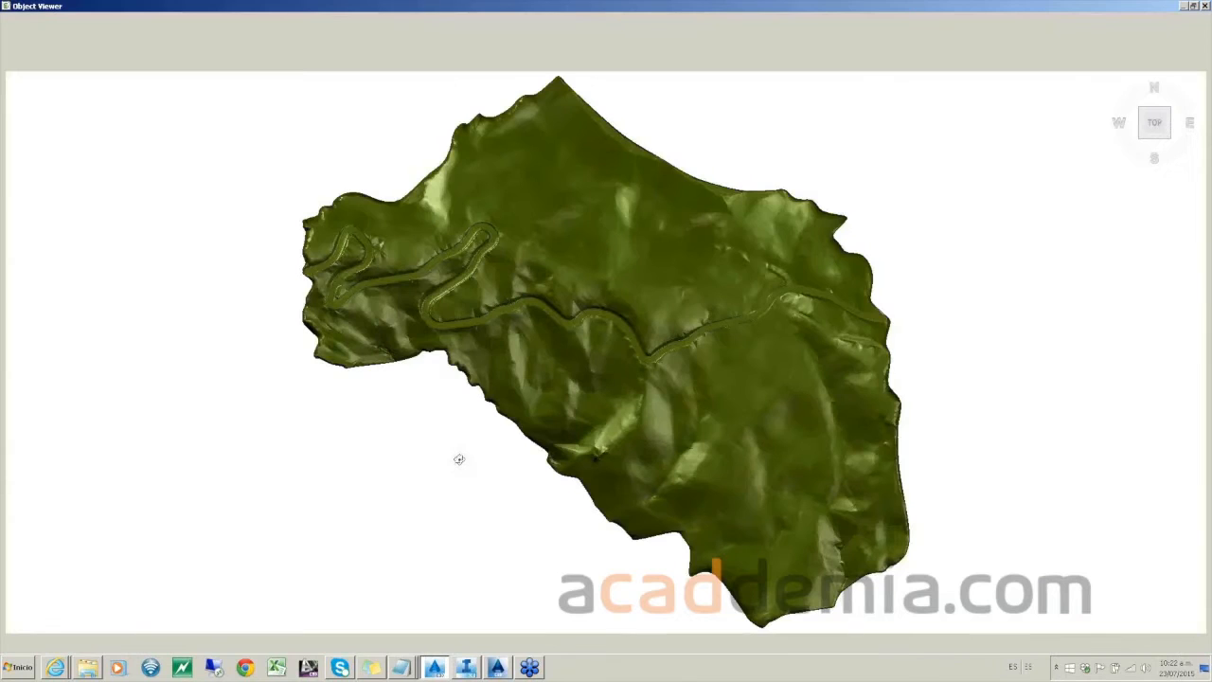
{"action": "left_click_drag", "start_coordinate": [725, 508], "coordinate": [603, 349]}
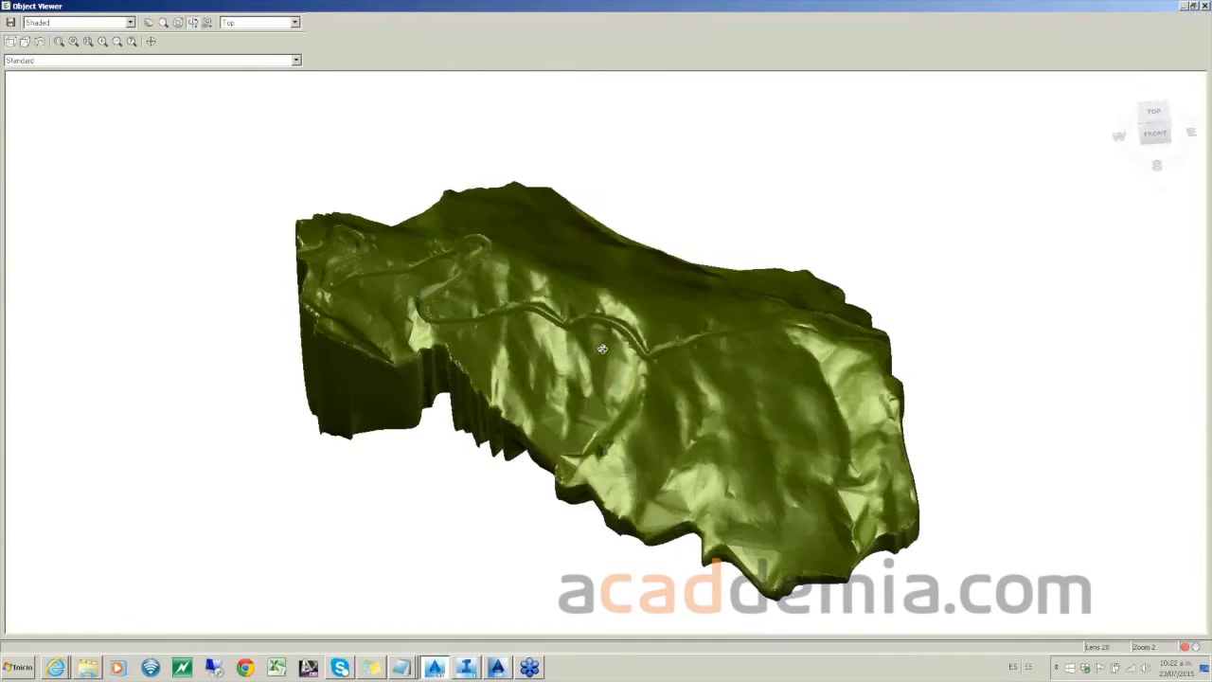
{"action": "scroll", "coordinate": [602, 349], "scroll_direction": "up", "scroll_amount": 3}
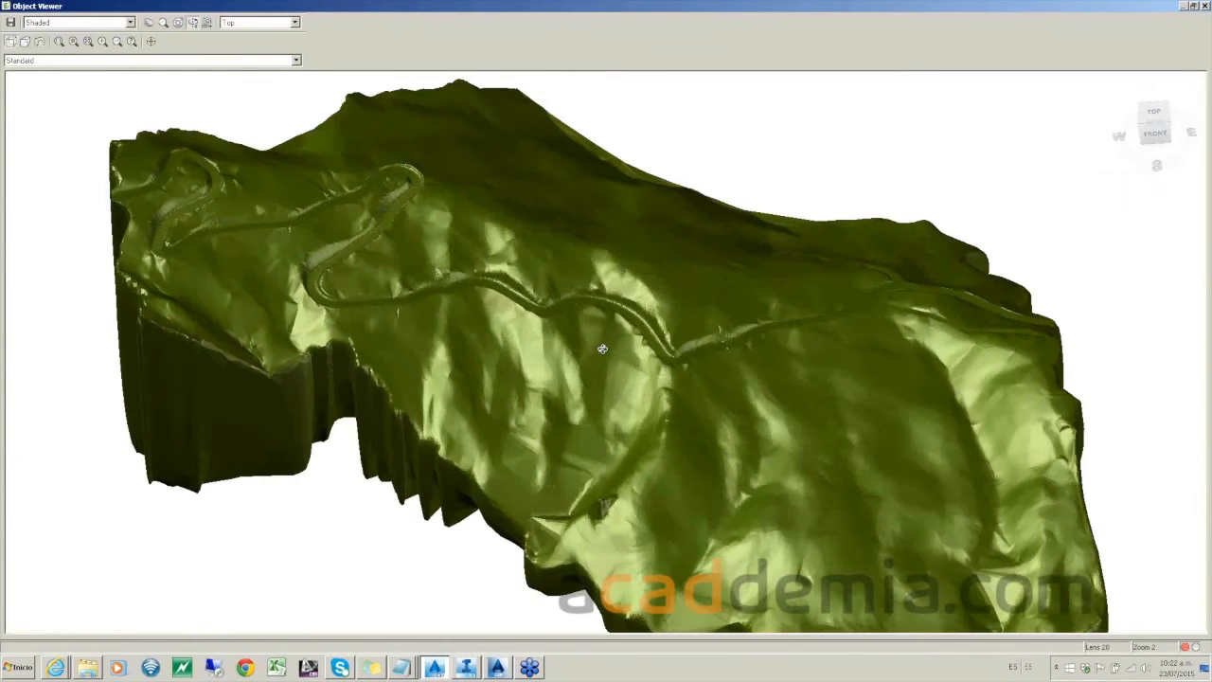
{"action": "left_click_drag", "start_coordinate": [603, 348], "coordinate": [601, 383]}
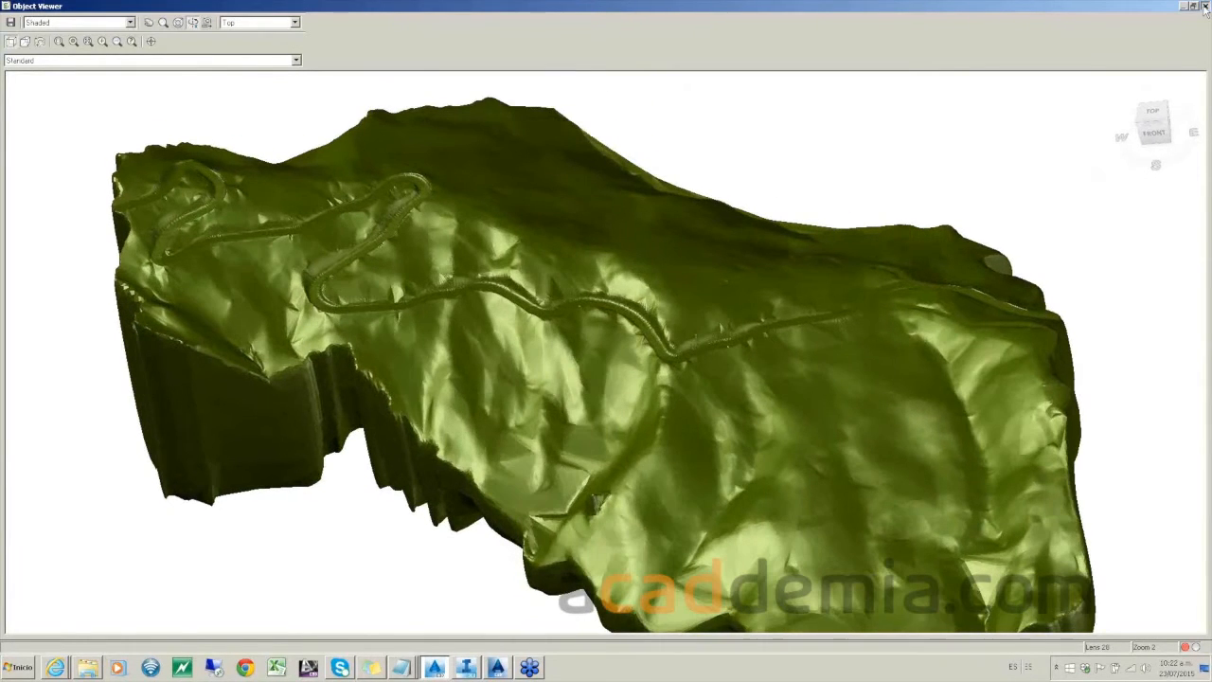
{"action": "left_click", "coordinate": [1204, 6]}
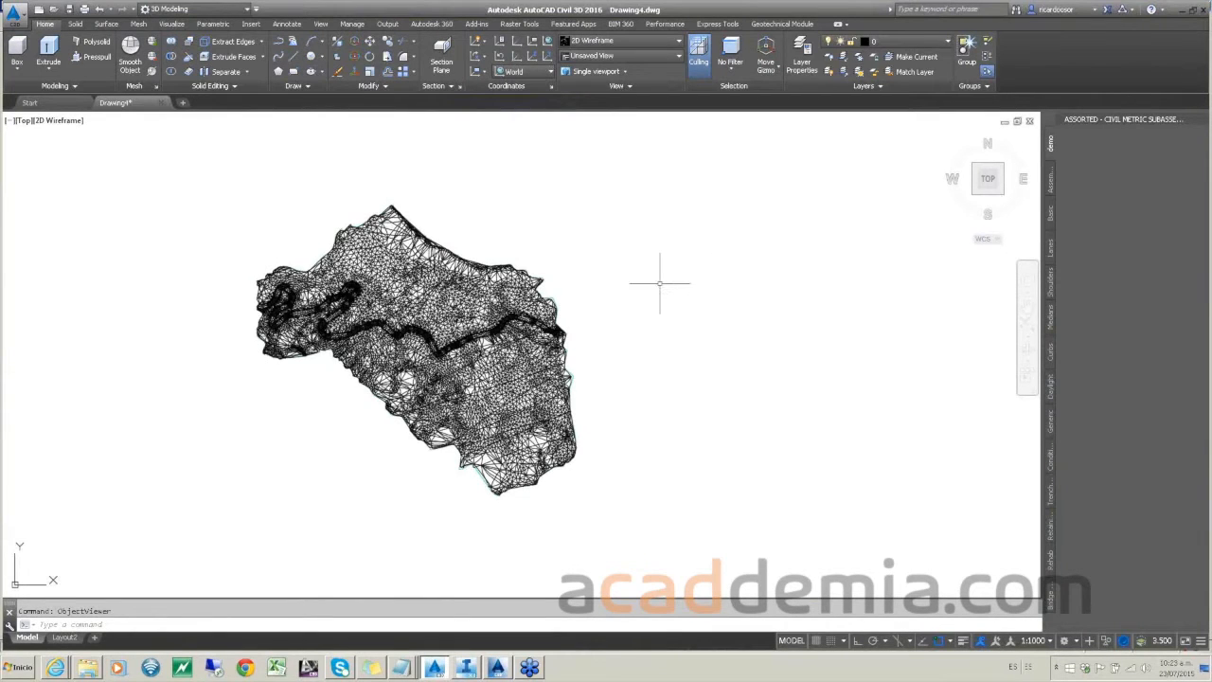
{"action": "scroll", "coordinate": [660, 290], "scroll_direction": "down", "scroll_amount": 4}
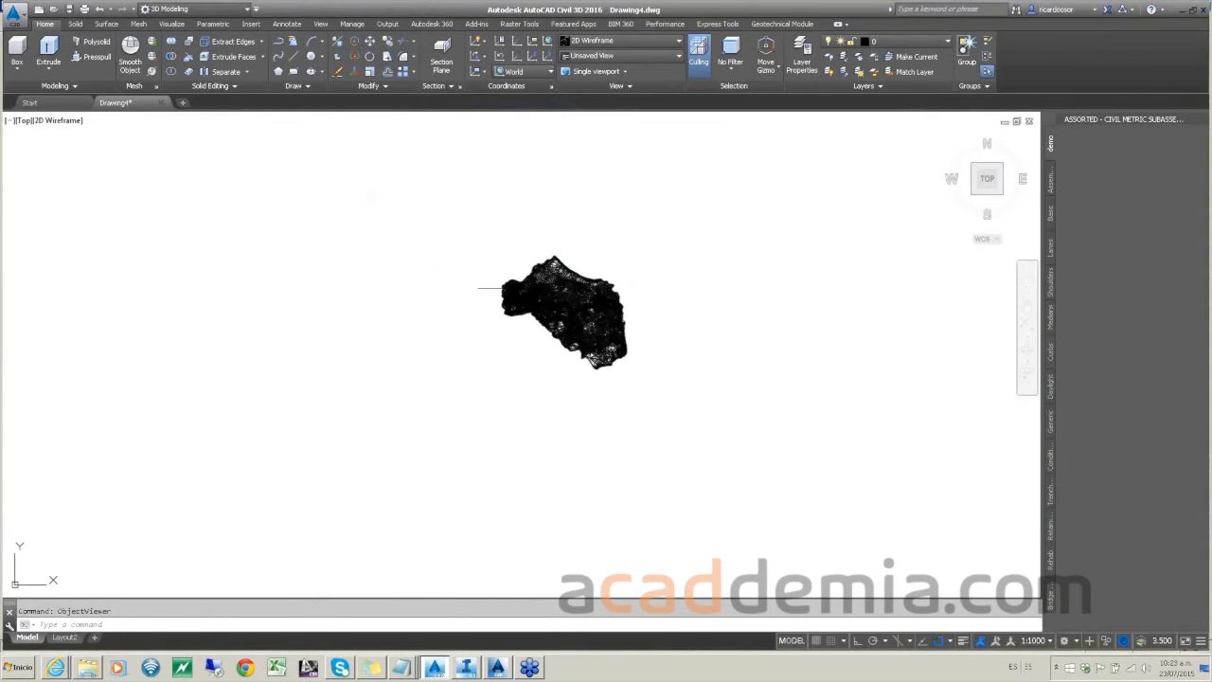
{"action": "scroll", "coordinate": [508, 284], "scroll_direction": "up", "scroll_amount": 2}
{"action": "scroll", "coordinate": [509, 284], "scroll_direction": "up", "scroll_amount": 2}
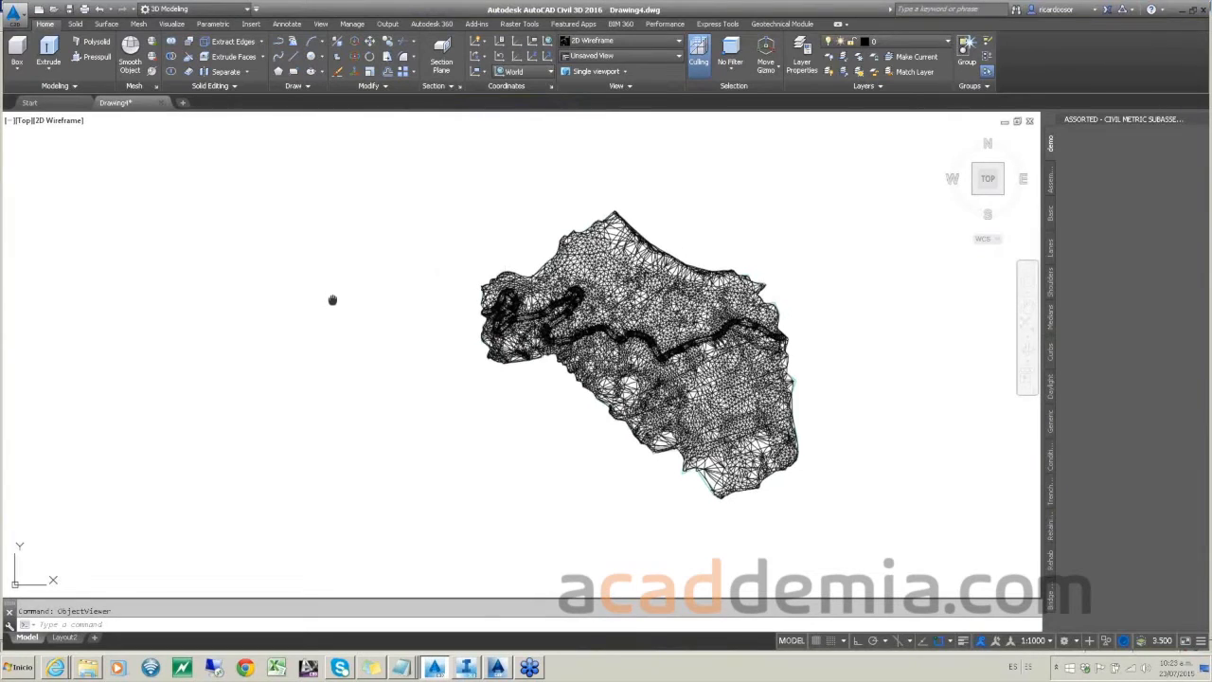
{"action": "middle_click_drag", "start_coordinate": [333, 300], "coordinate": [161, 318]}
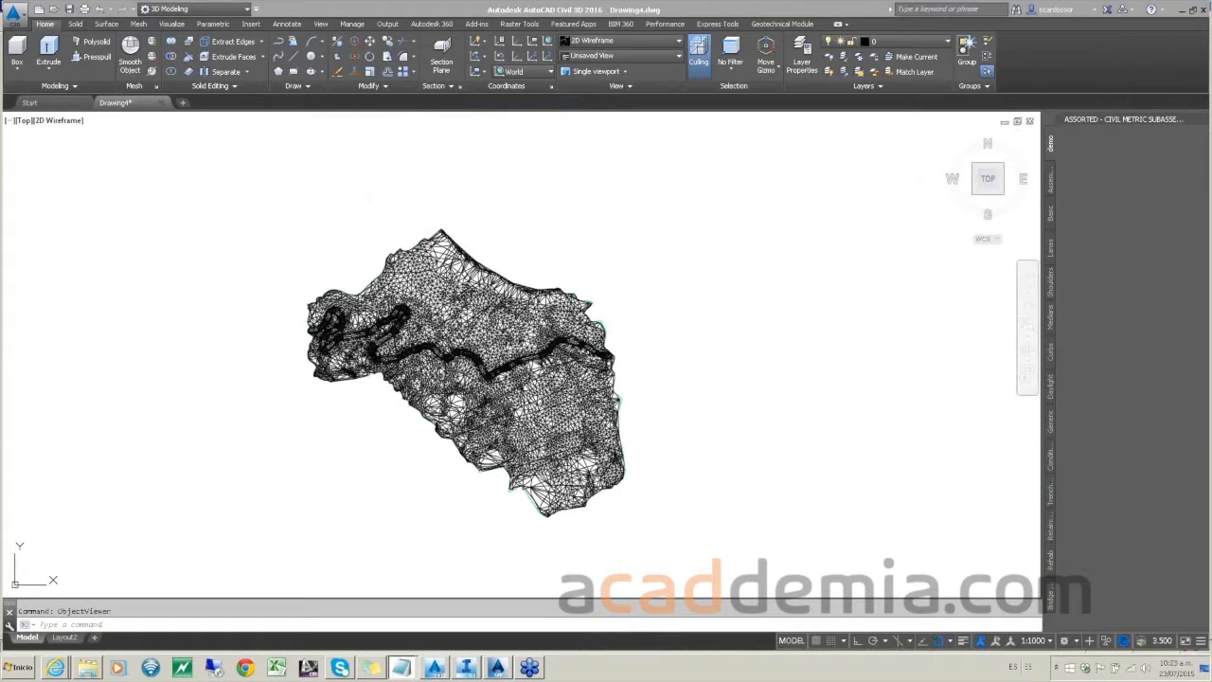
Step: Switch to Subassembly Composer and fit the whole prueba1.pkt slope geometry in the preview
{"action": "left_click", "coordinate": [1182, 12]}
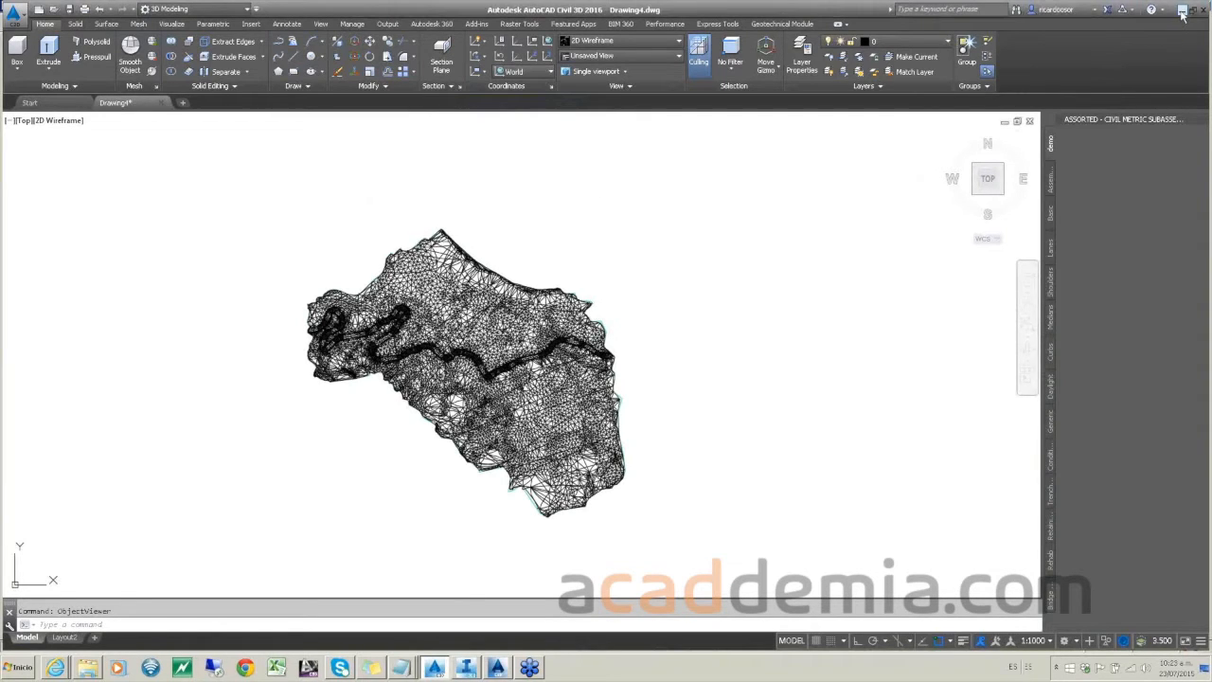
{"action": "left_click", "coordinate": [1181, 12]}
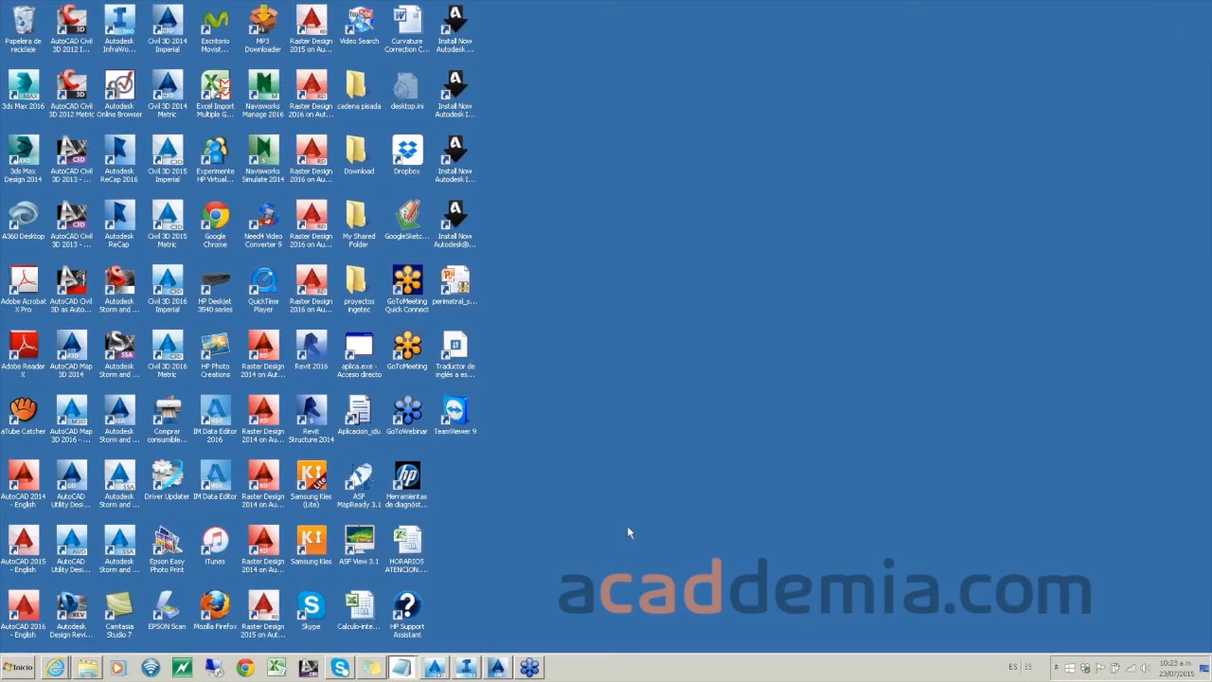
{"action": "left_click", "coordinate": [468, 669]}
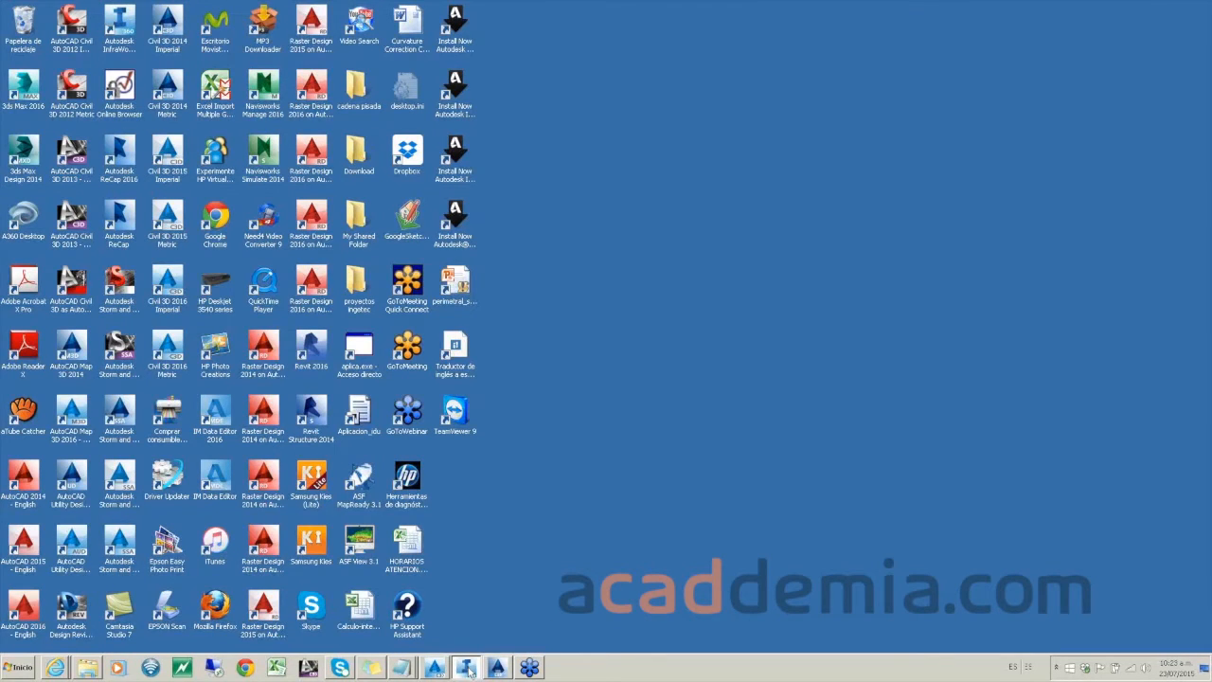
{"action": "left_click", "coordinate": [436, 671]}
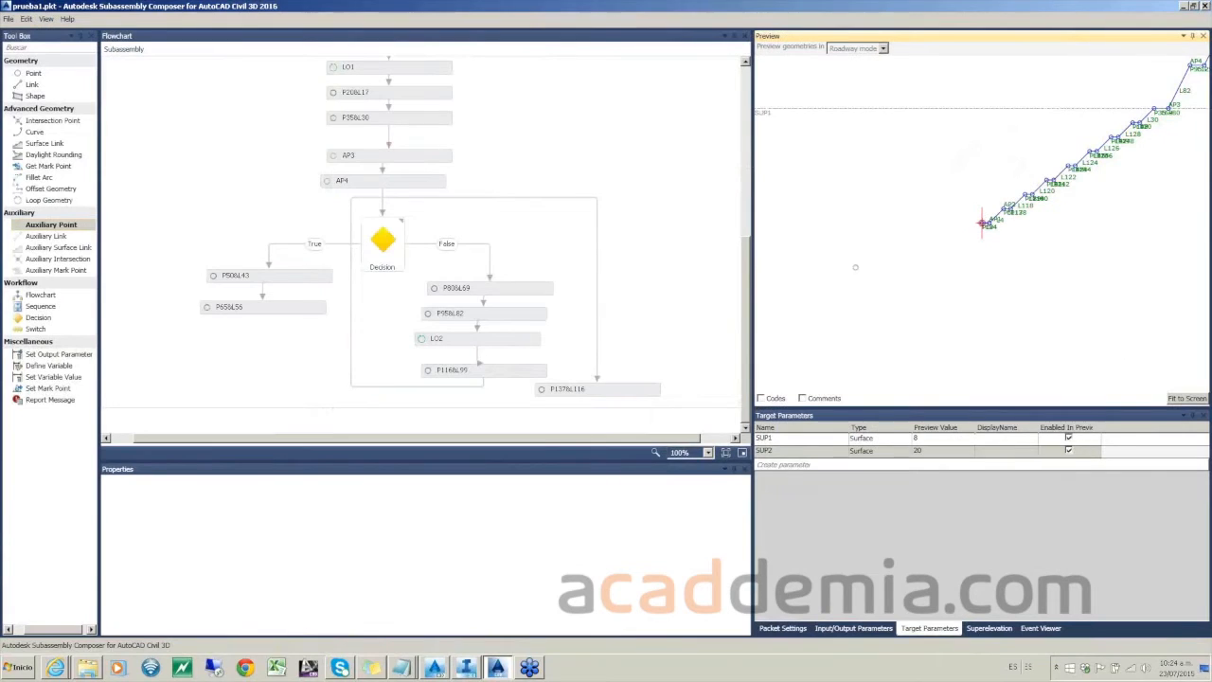
{"action": "left_click", "coordinate": [1187, 398]}
{"action": "scroll", "coordinate": [999, 194], "scroll_direction": "down", "scroll_amount": 3}
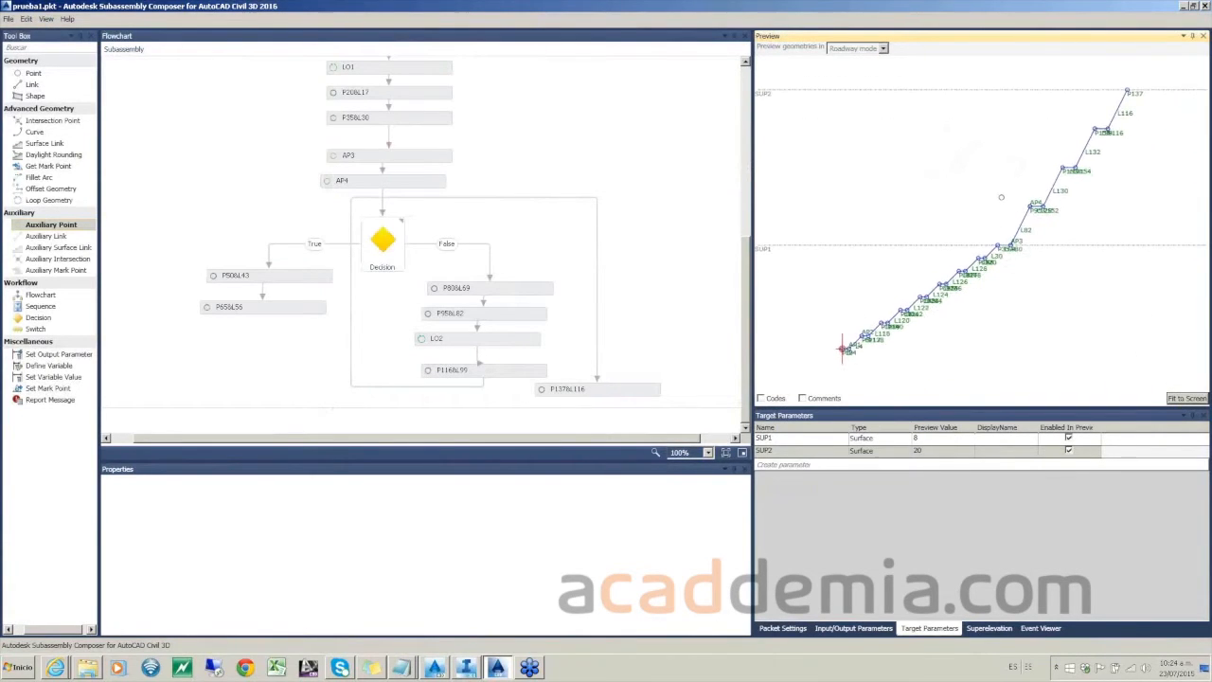
{"action": "scroll", "coordinate": [996, 188], "scroll_direction": "up", "scroll_amount": 1}
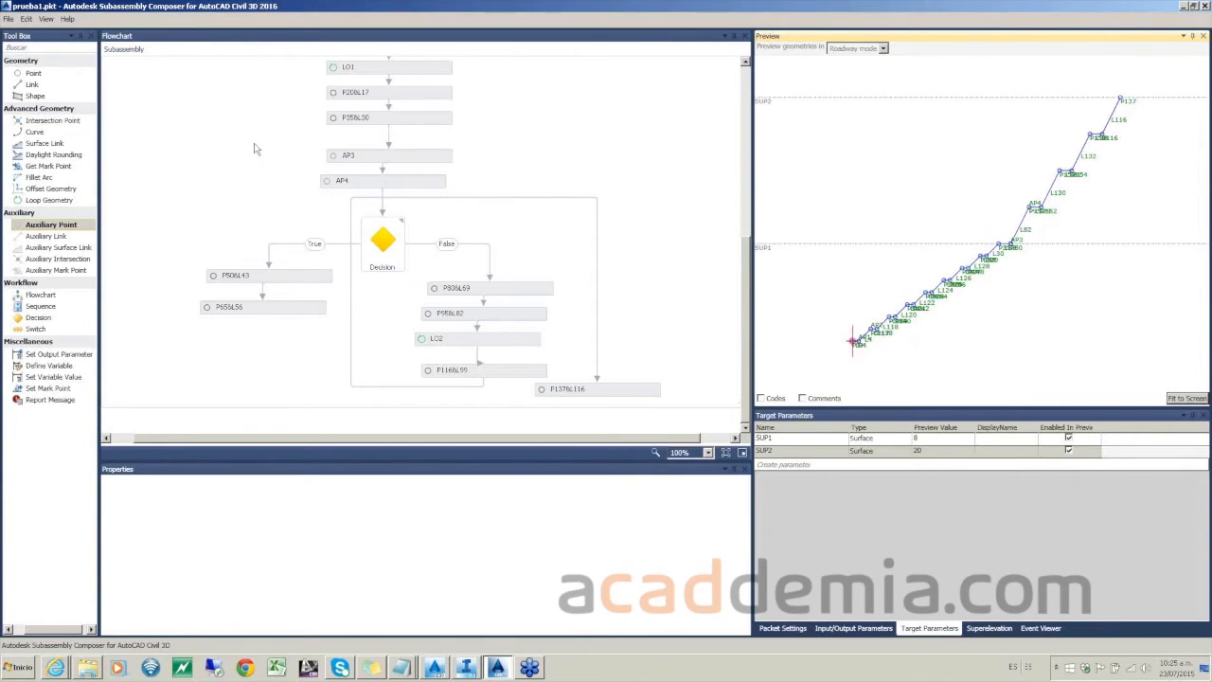
Step: Try to start a new, empty subassembly in place of prueba1.pkt
{"action": "left_click", "coordinate": [9, 20]}
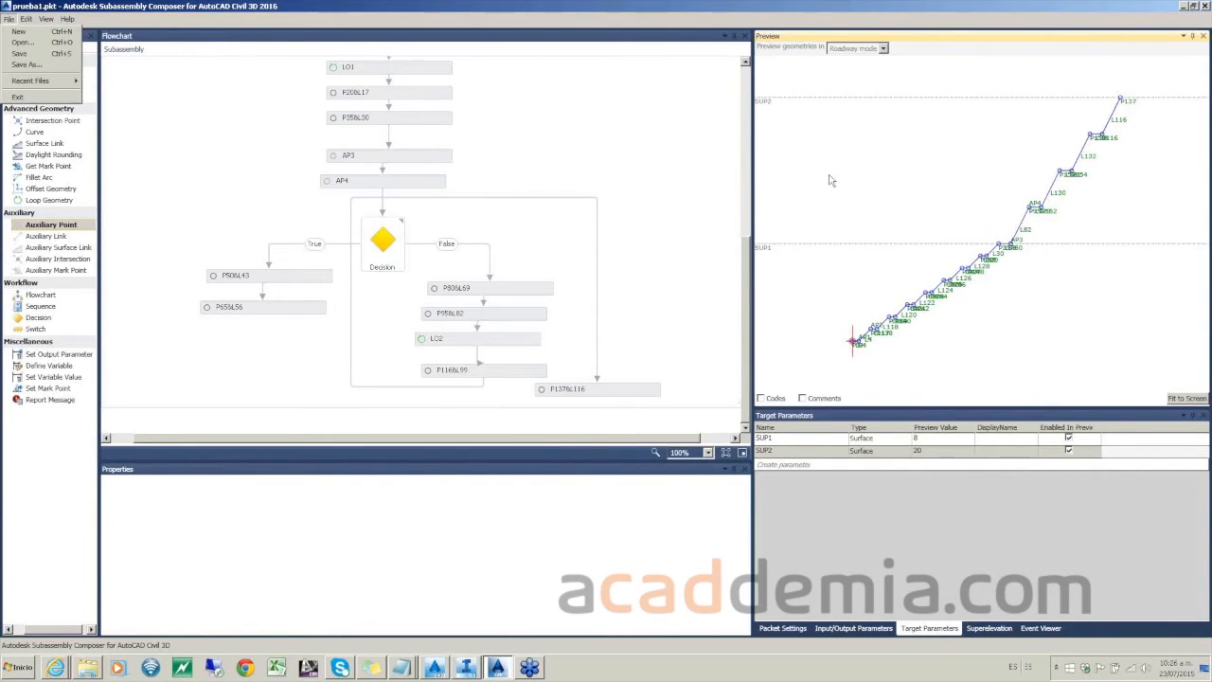
{"action": "left_click", "coordinate": [33, 34]}
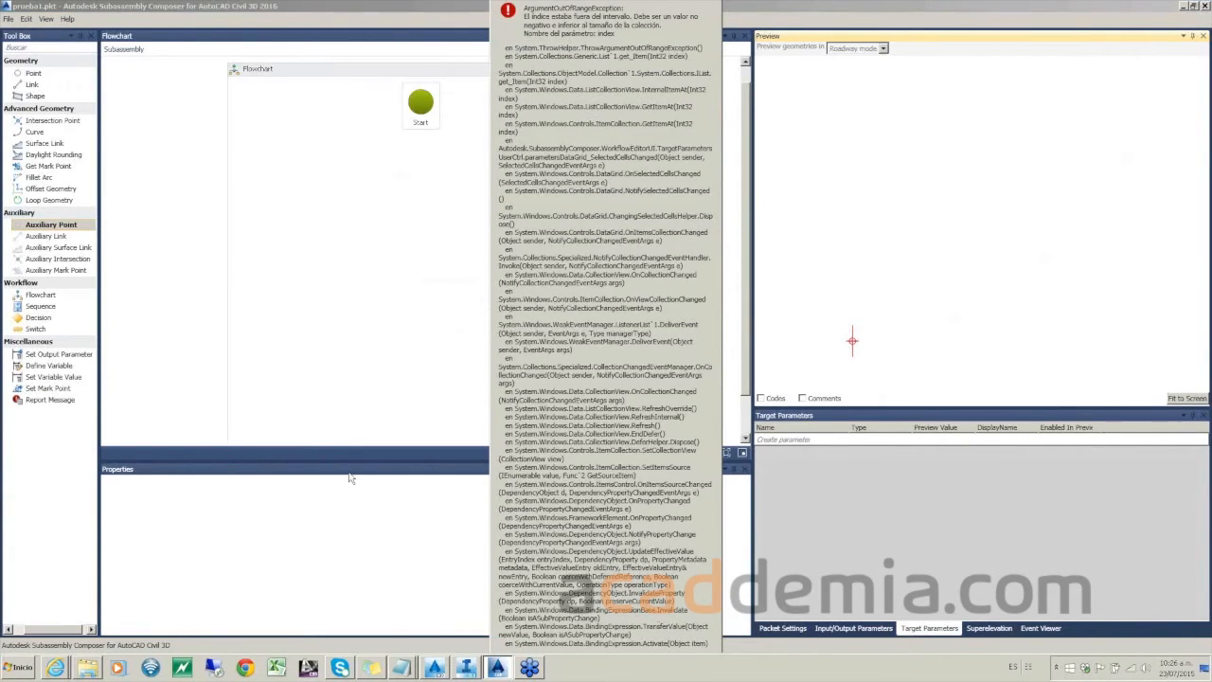
{"action": "key", "text": "Return"}
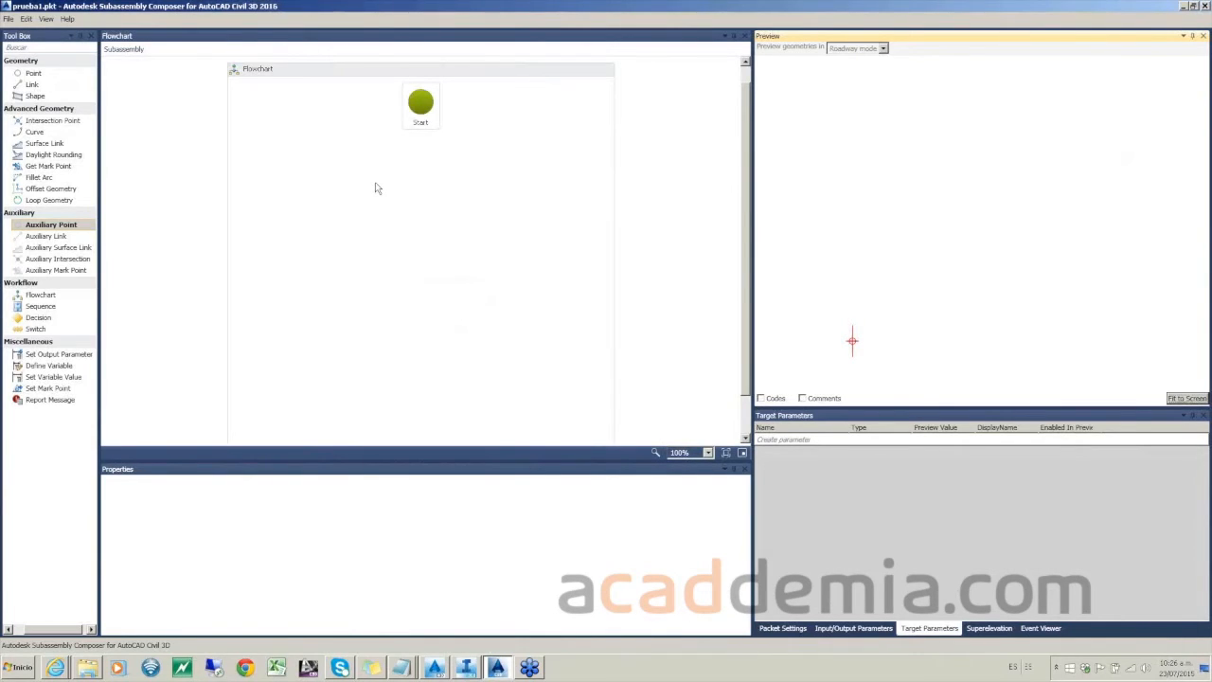
{"action": "left_click", "coordinate": [357, 243]}
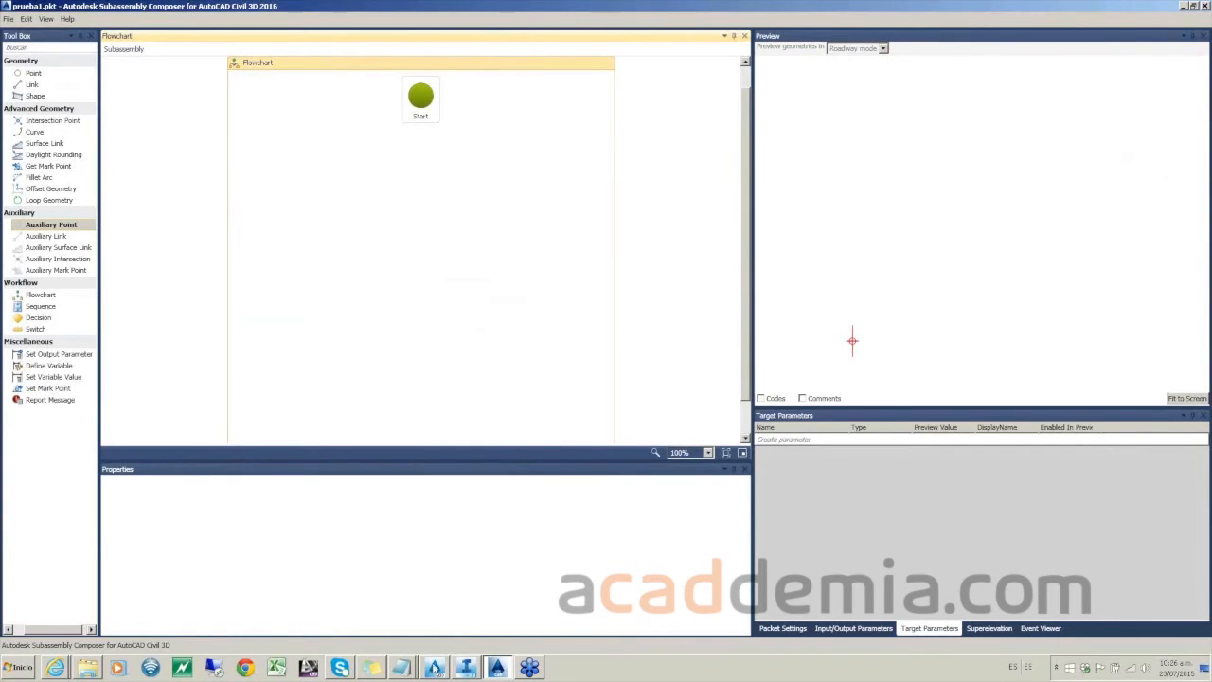
Step: Consult the secuencia.txt notes and check the blank subassembly's Packet Settings and Input/Output Parameters
{"action": "left_click", "coordinate": [405, 670]}
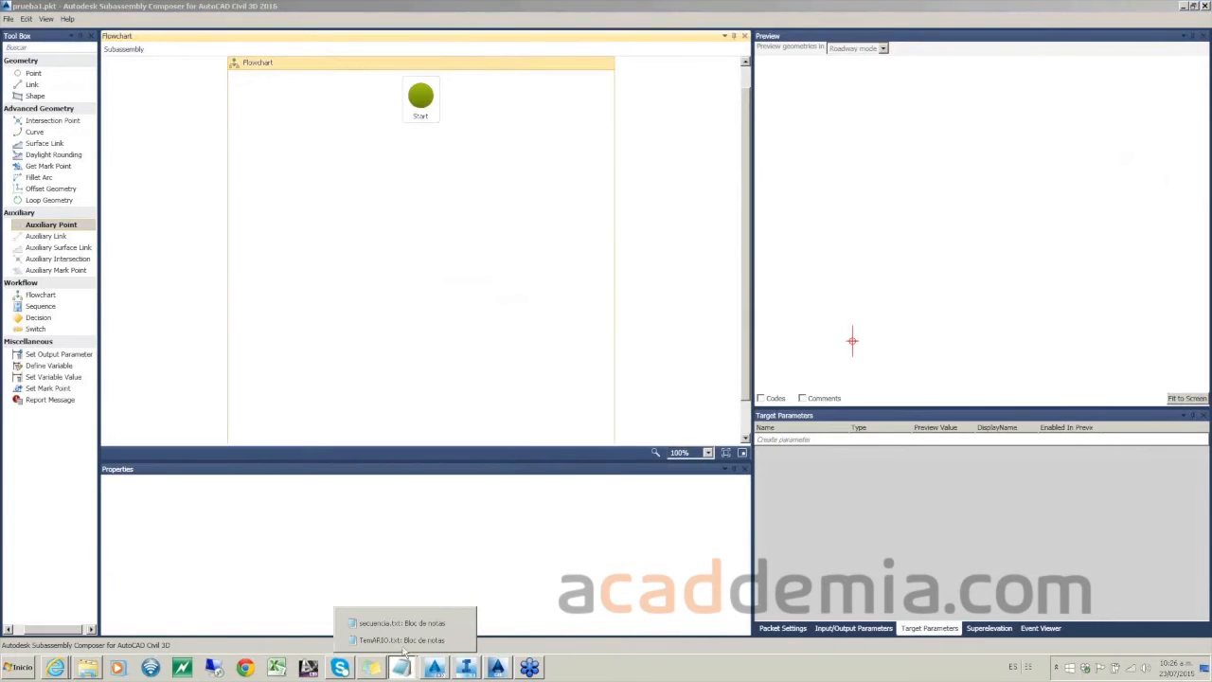
{"action": "left_click", "coordinate": [409, 627]}
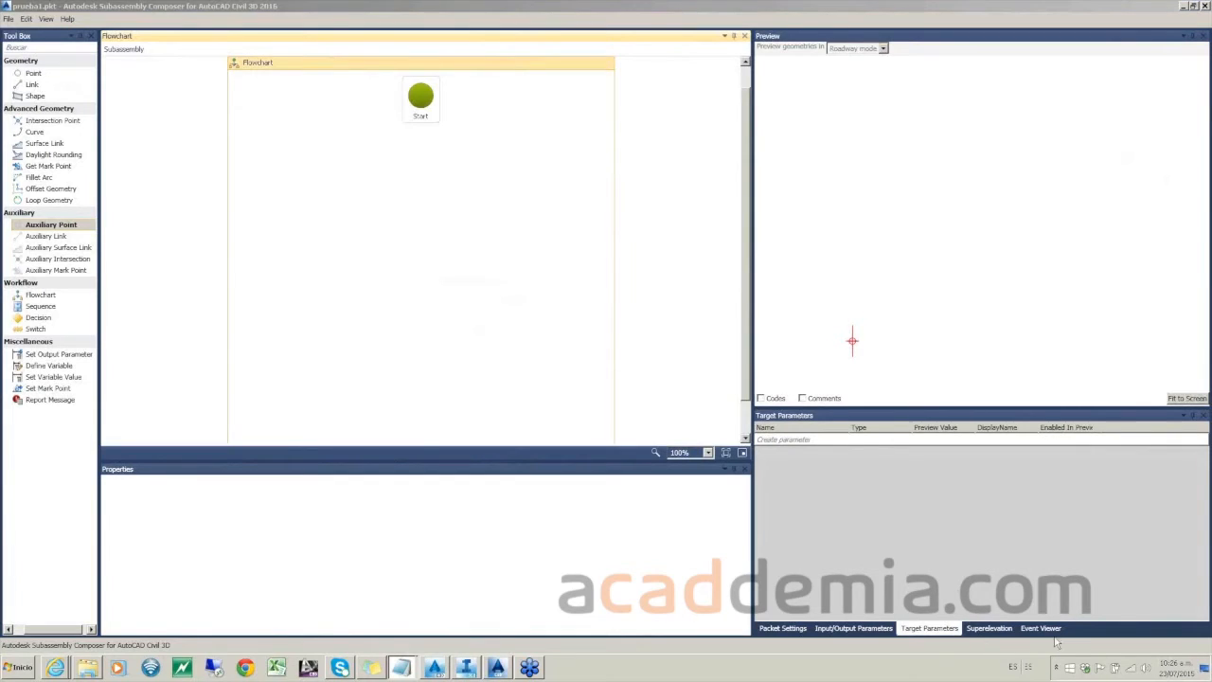
{"action": "left_click", "coordinate": [782, 628]}
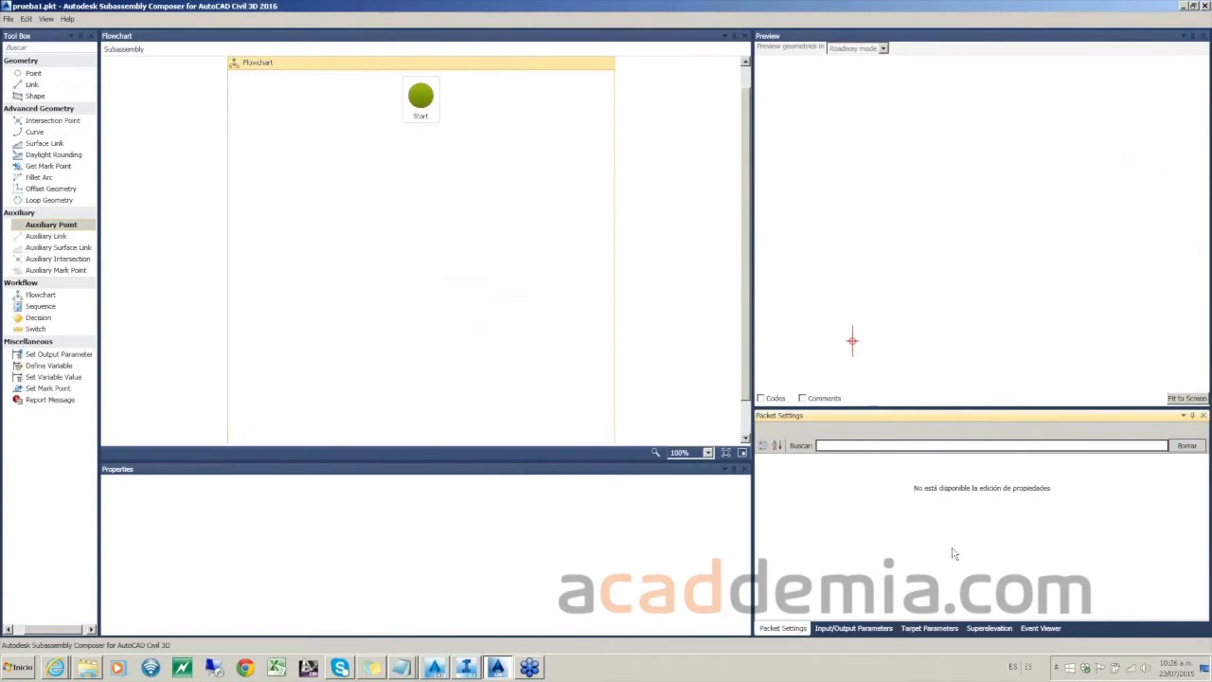
{"action": "left_click", "coordinate": [845, 629]}
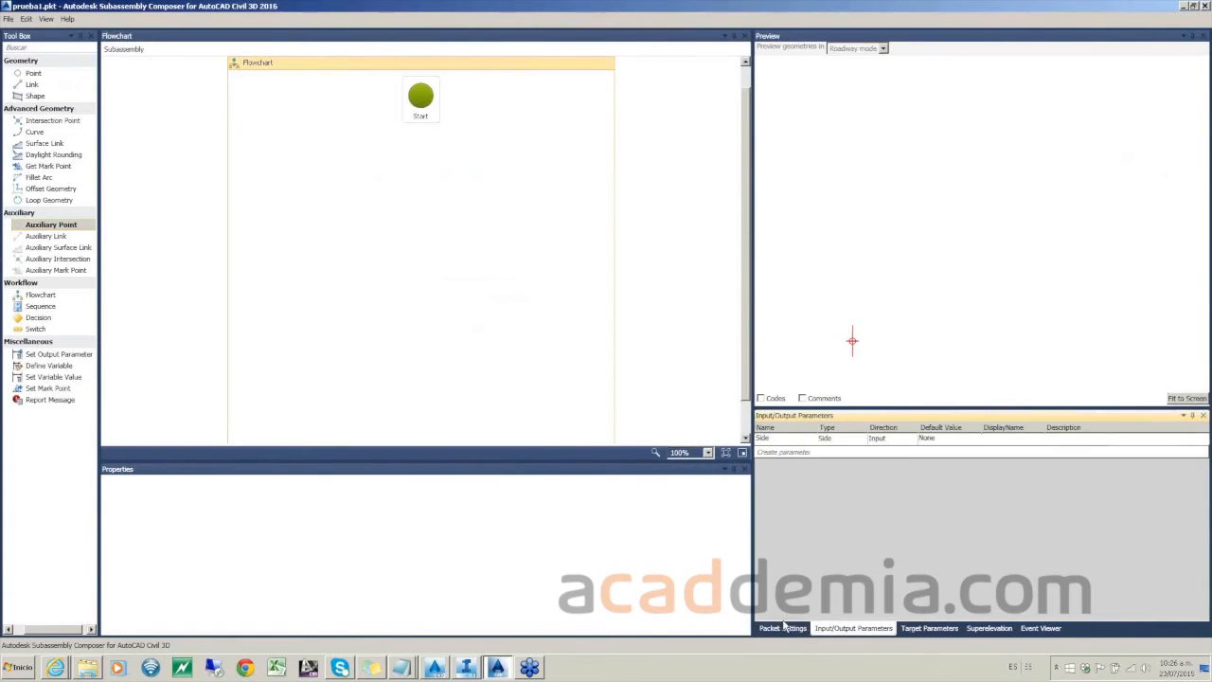
{"action": "left_click", "coordinate": [784, 630]}
{"action": "left_click", "coordinate": [841, 629]}
{"action": "left_click", "coordinate": [782, 630]}
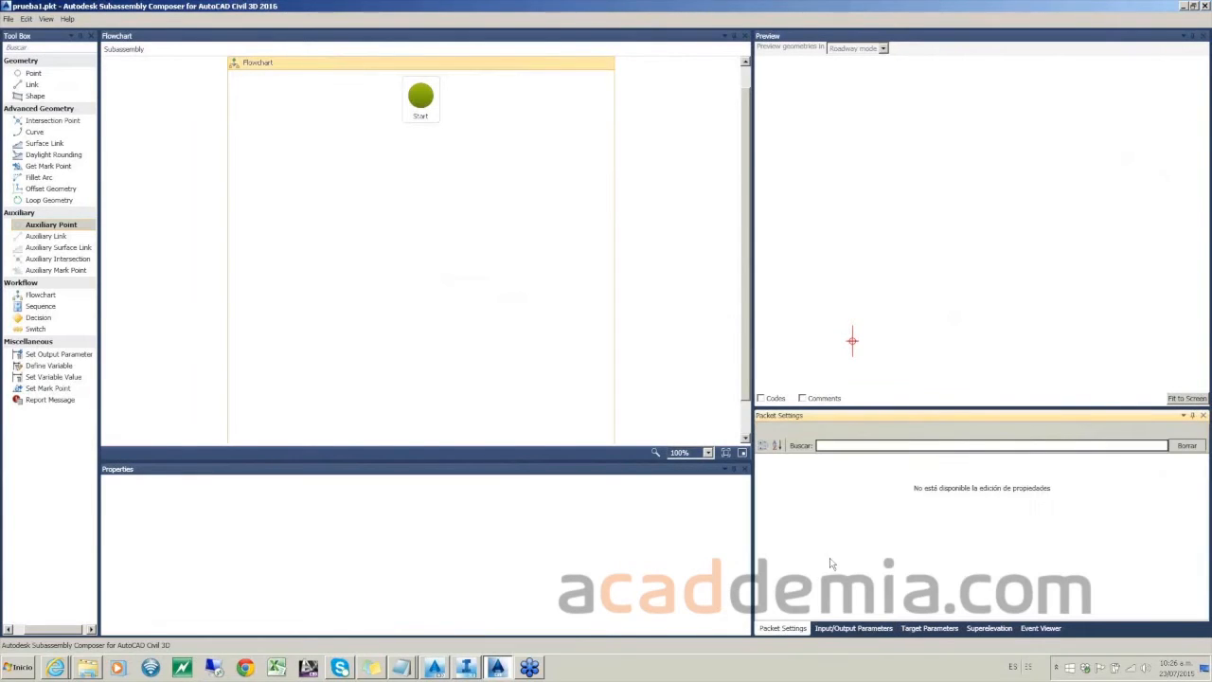
Step: Close the current Subassembly Composer session and minimize Civil 3D to reach the desktop
{"action": "left_click", "coordinate": [1203, 5]}
{"action": "left_click", "coordinate": [615, 371]}
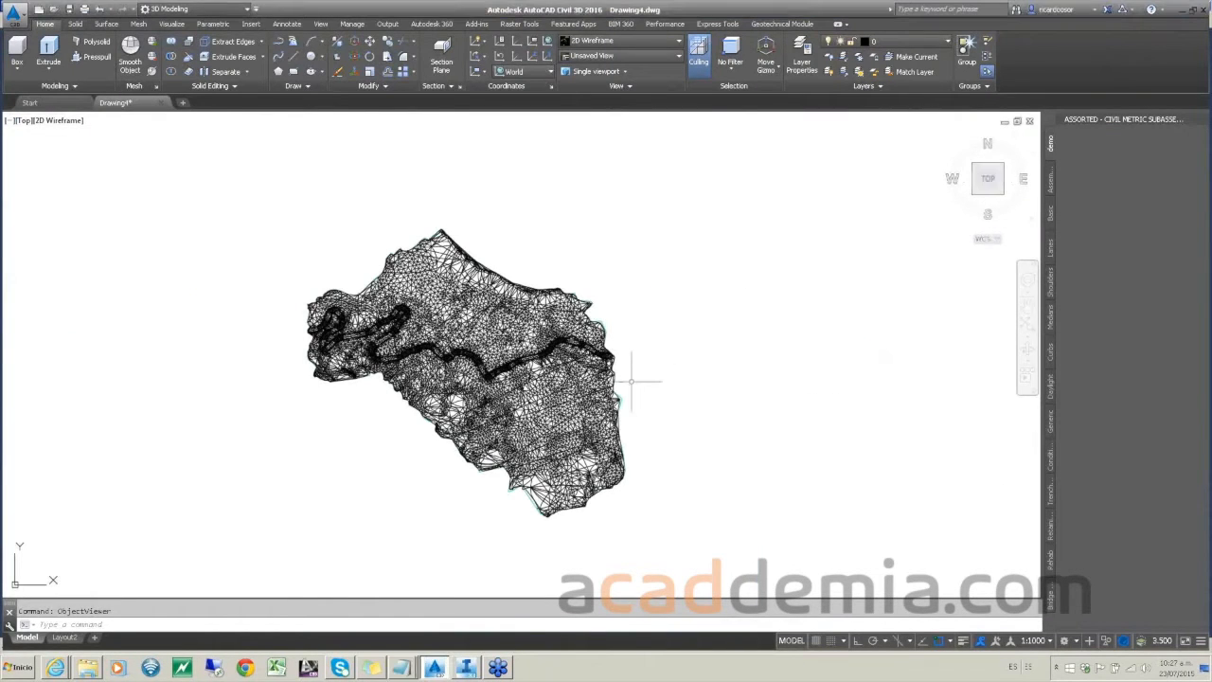
{"action": "left_click", "coordinate": [1185, 12]}
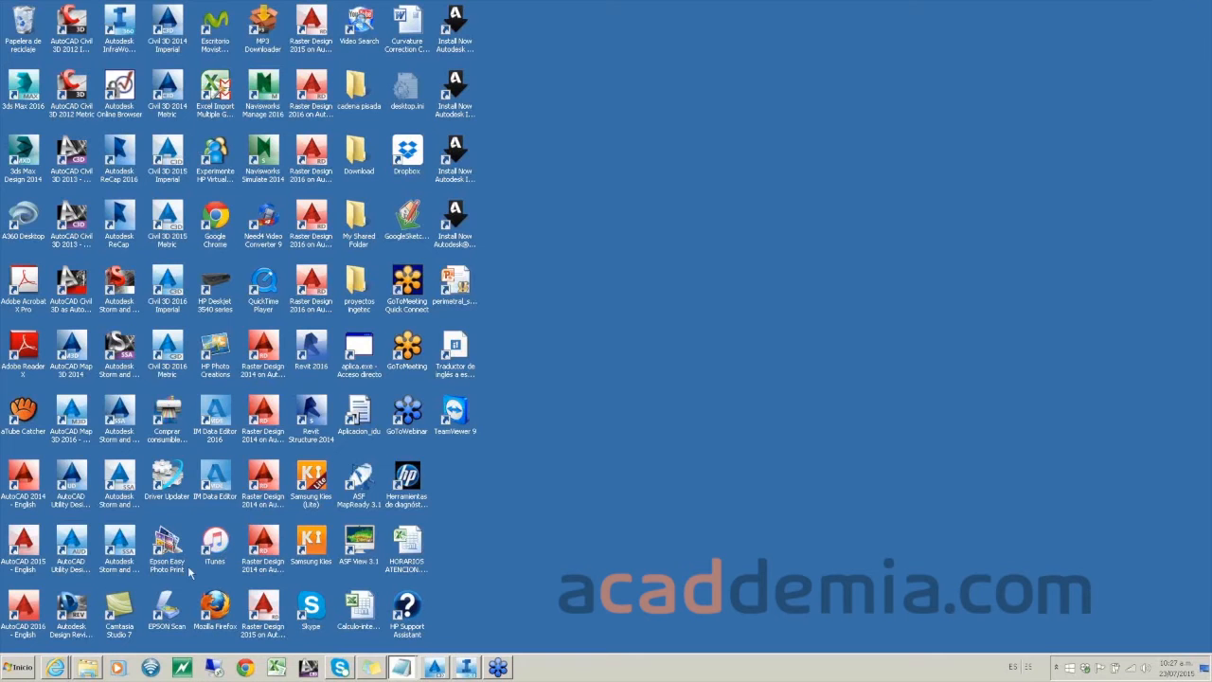
Step: Launch Subassembly Composer 2016 from the installed Autodesk programs
{"action": "left_click", "coordinate": [26, 668]}
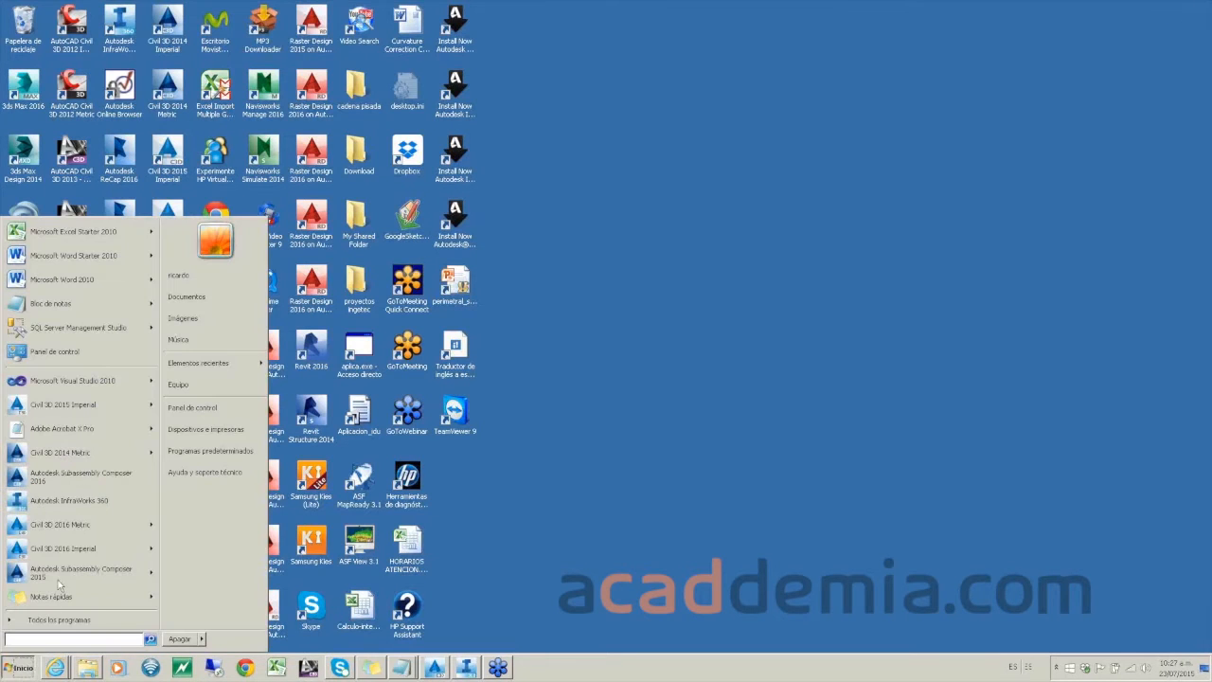
{"action": "mouse_move", "coordinate": [63, 575]}
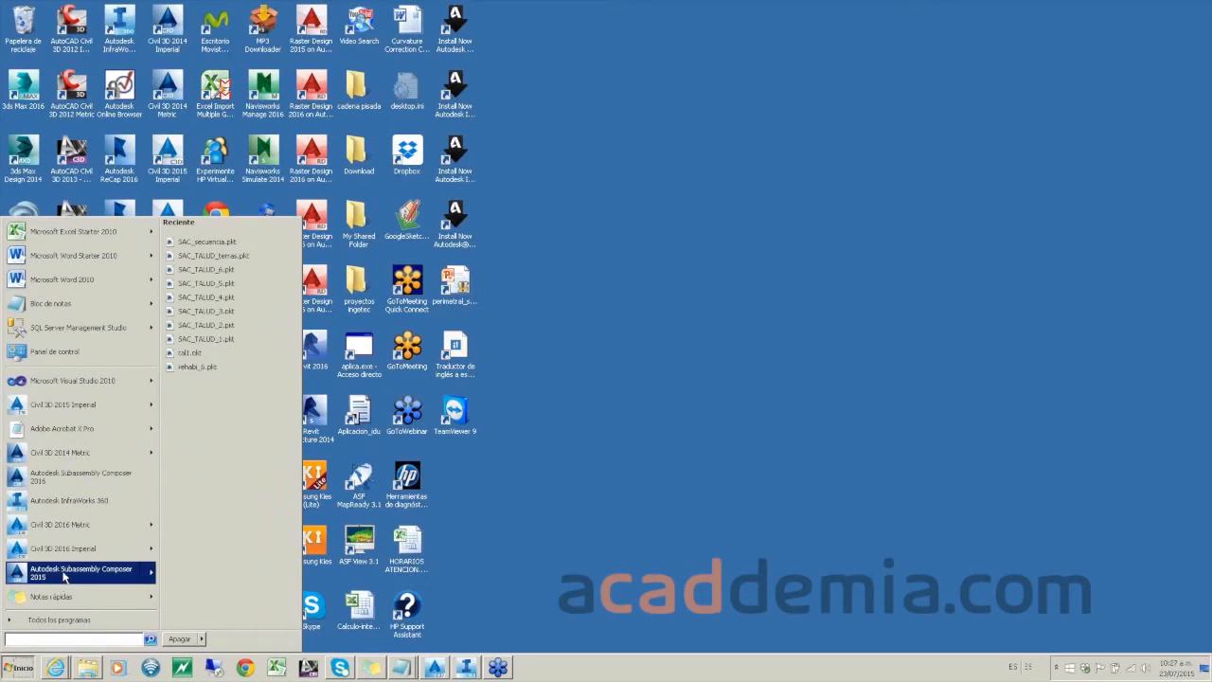
{"action": "left_click", "coordinate": [57, 620]}
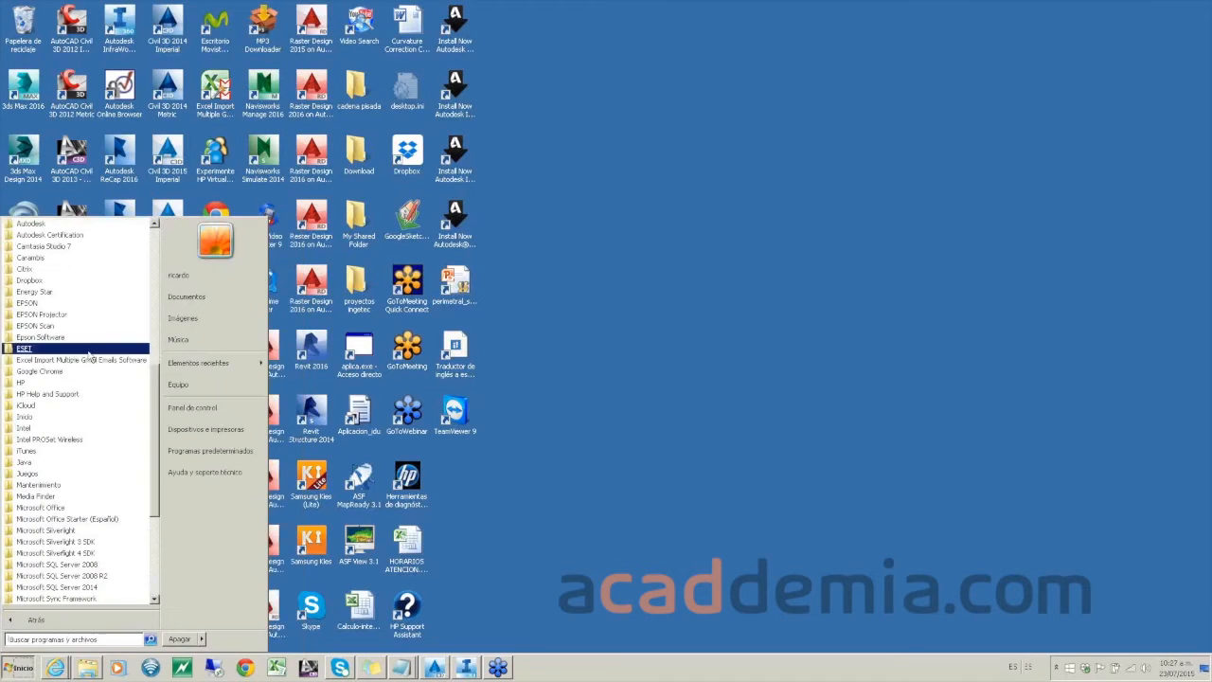
{"action": "scroll", "coordinate": [155, 398], "scroll_direction": "up", "scroll_amount": 7}
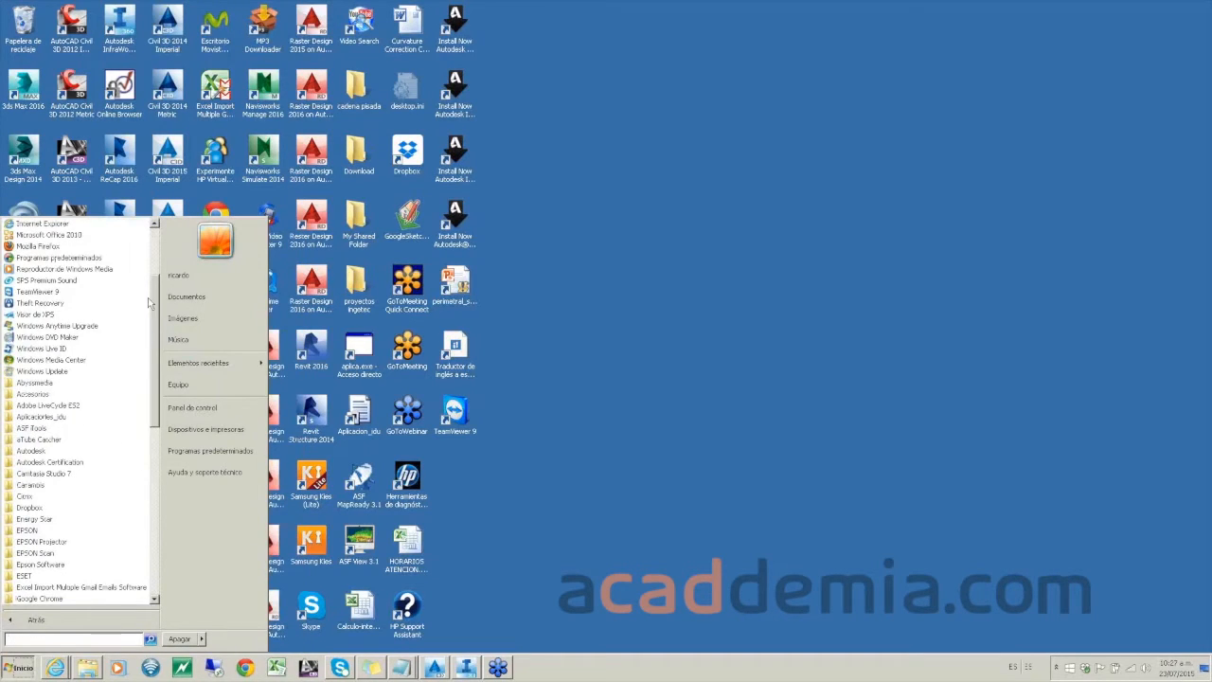
{"action": "left_click", "coordinate": [28, 451]}
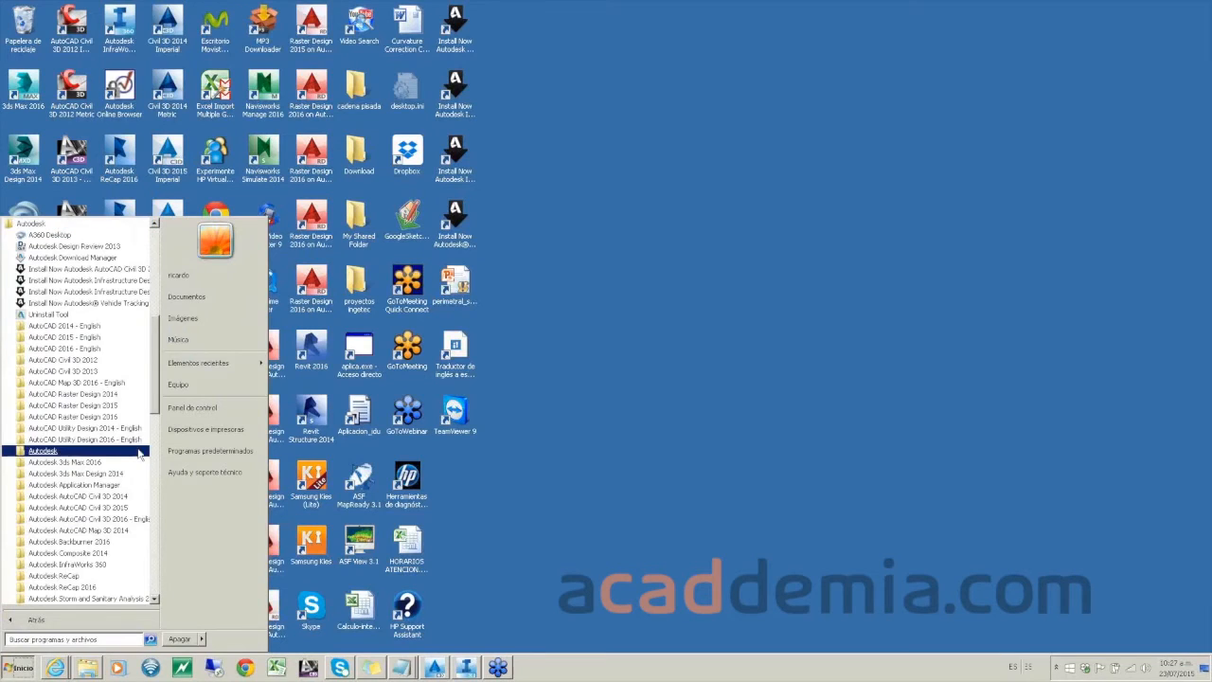
{"action": "scroll", "coordinate": [159, 398], "scroll_direction": "down", "scroll_amount": 7}
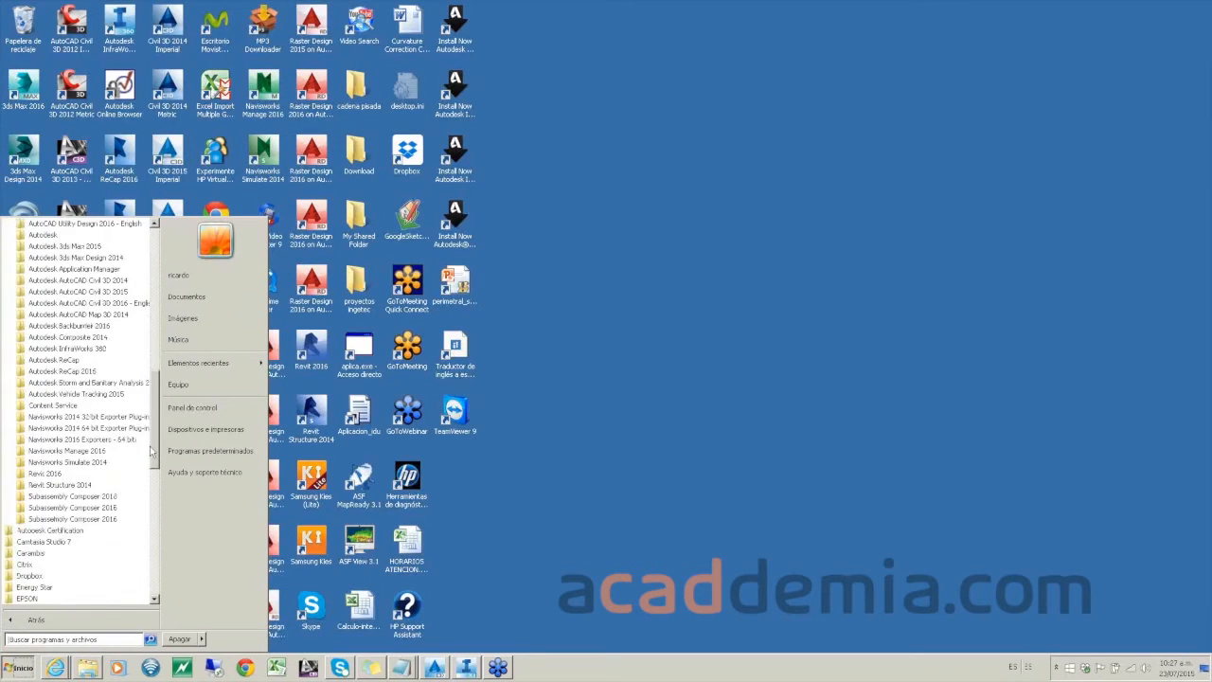
{"action": "left_click", "coordinate": [66, 507]}
{"action": "left_click", "coordinate": [68, 519]}
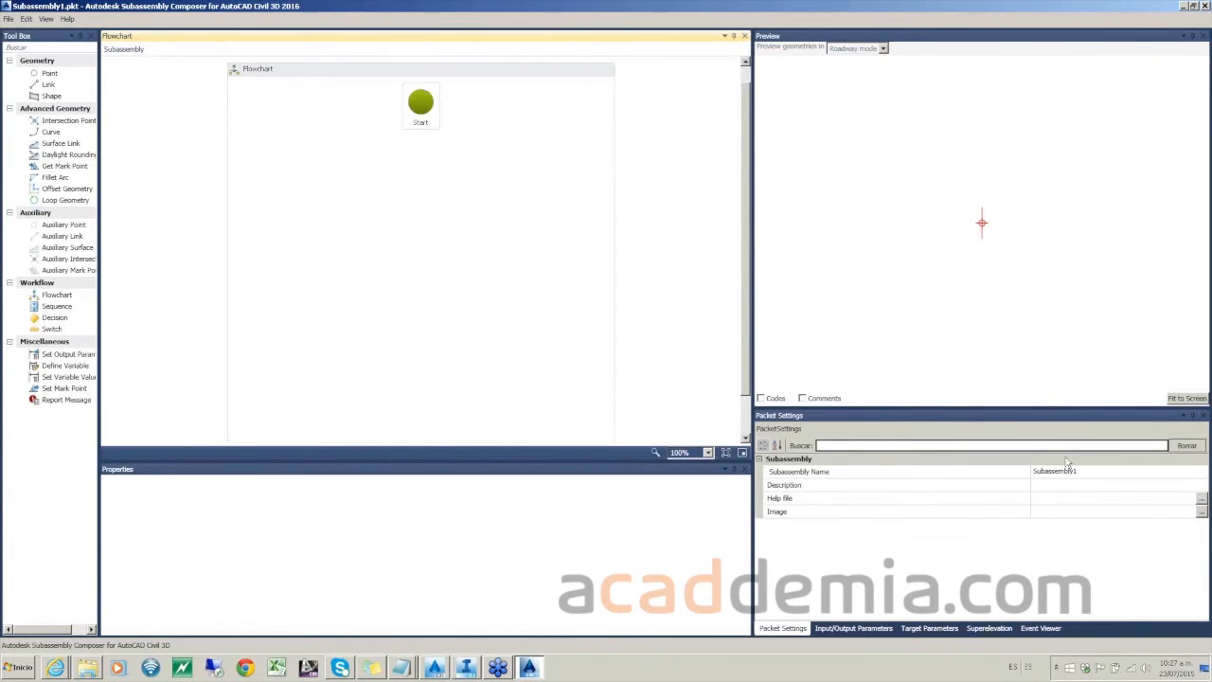
Step: Set the subassembly name to "pque" in the packet settings and show the Input/Output Parameters
{"action": "left_click", "coordinate": [872, 470]}
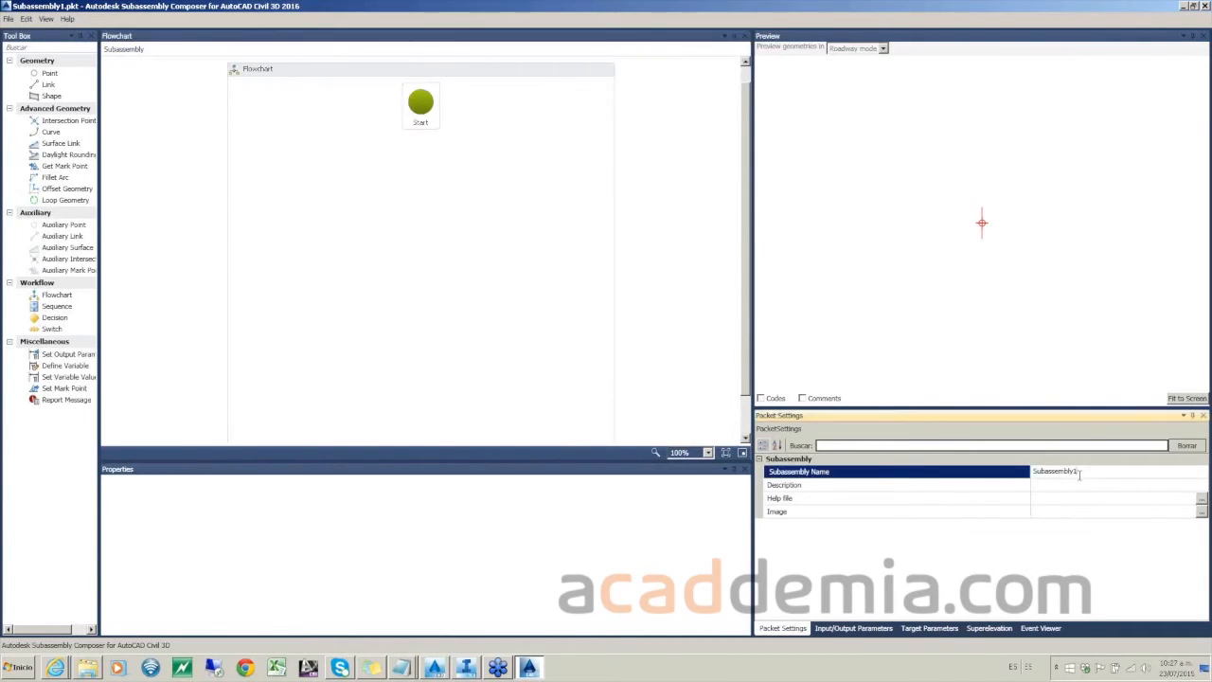
{"action": "type", "text": "pque"}
{"action": "left_click", "coordinate": [854, 628]}
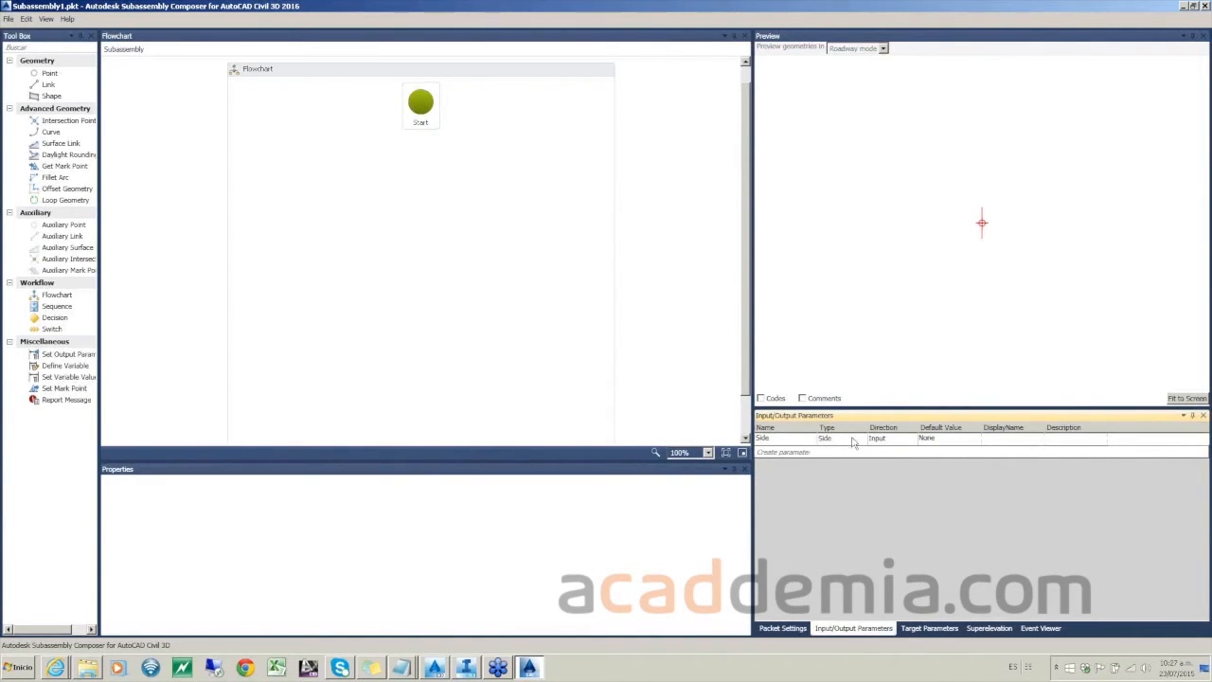
Step: Set the Side parameter's default value to Right and add a Double input parameter altu1 with default value 1
{"action": "left_click", "coordinate": [932, 439]}
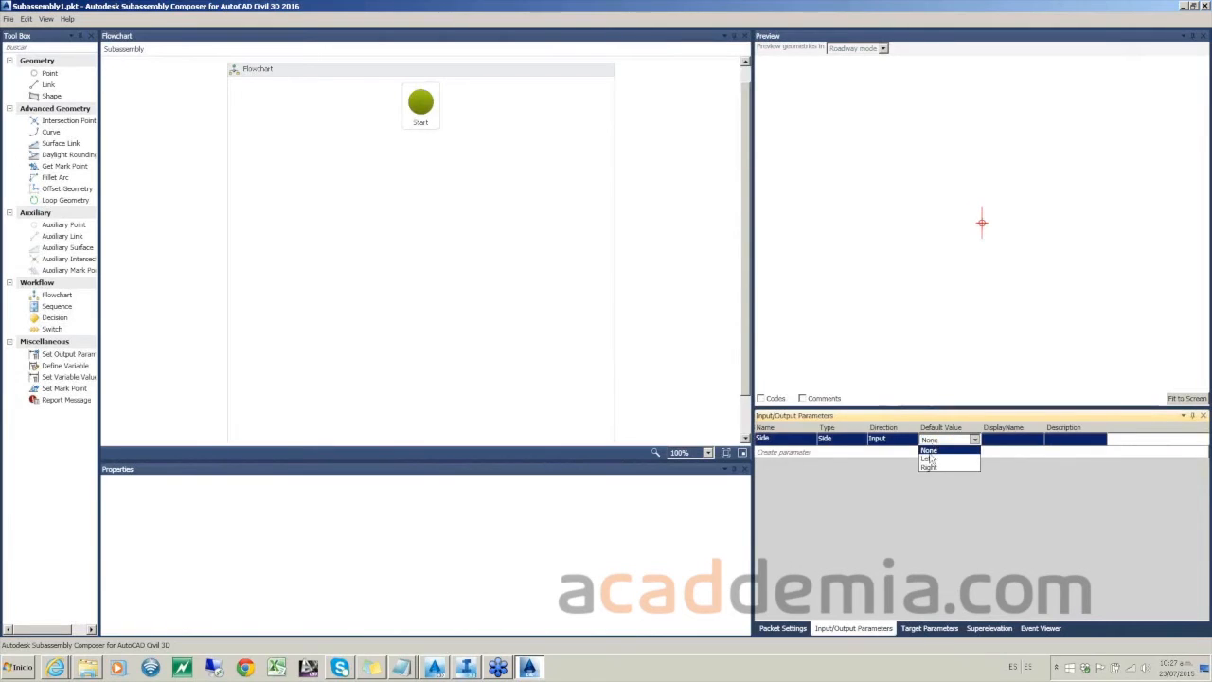
{"action": "left_click", "coordinate": [930, 467]}
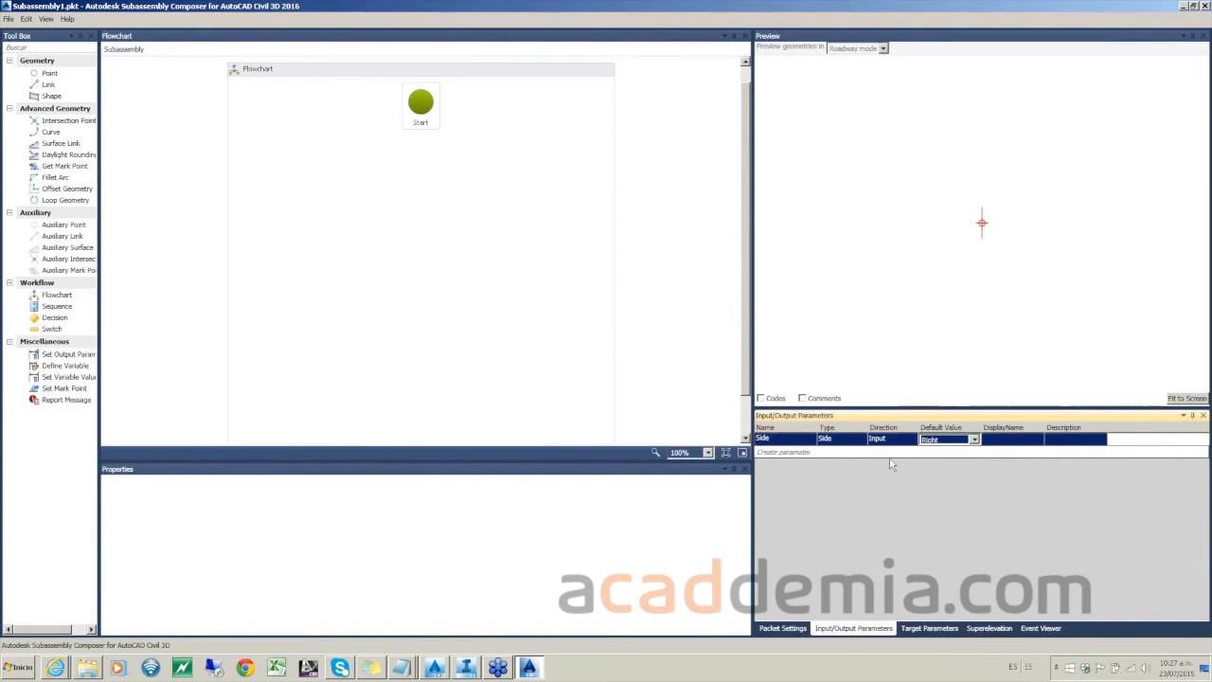
{"action": "left_click", "coordinate": [813, 453]}
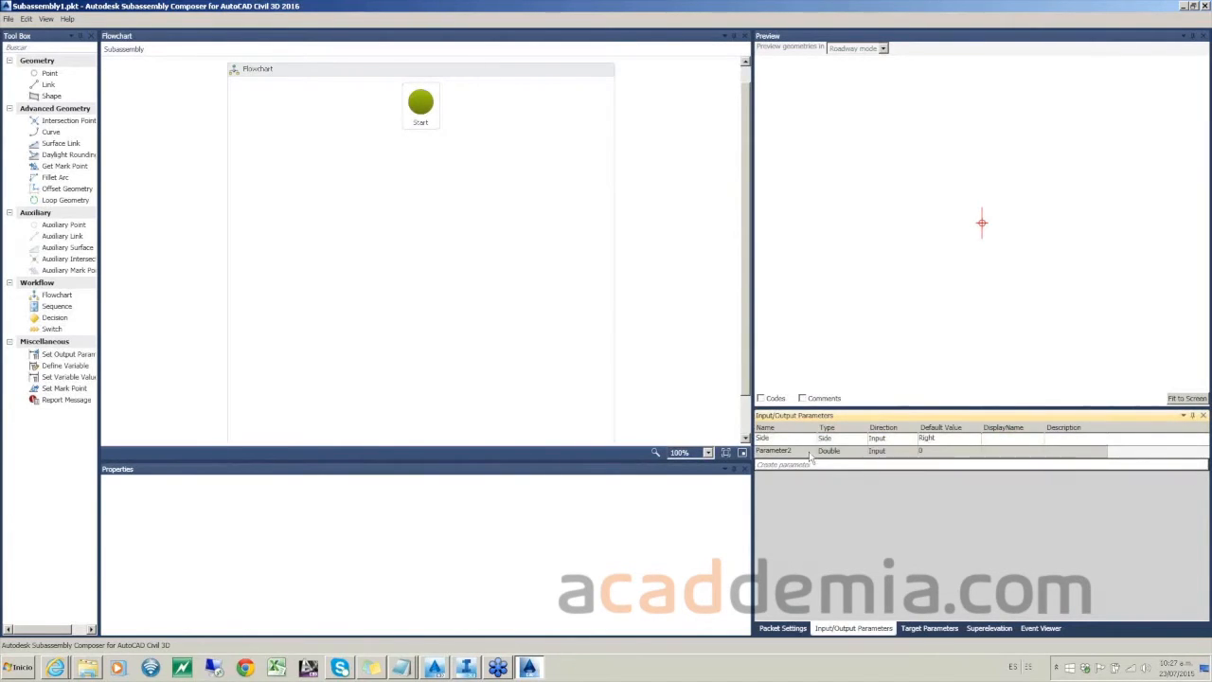
{"action": "left_click", "coordinate": [804, 452]}
{"action": "left_click", "coordinate": [804, 451]}
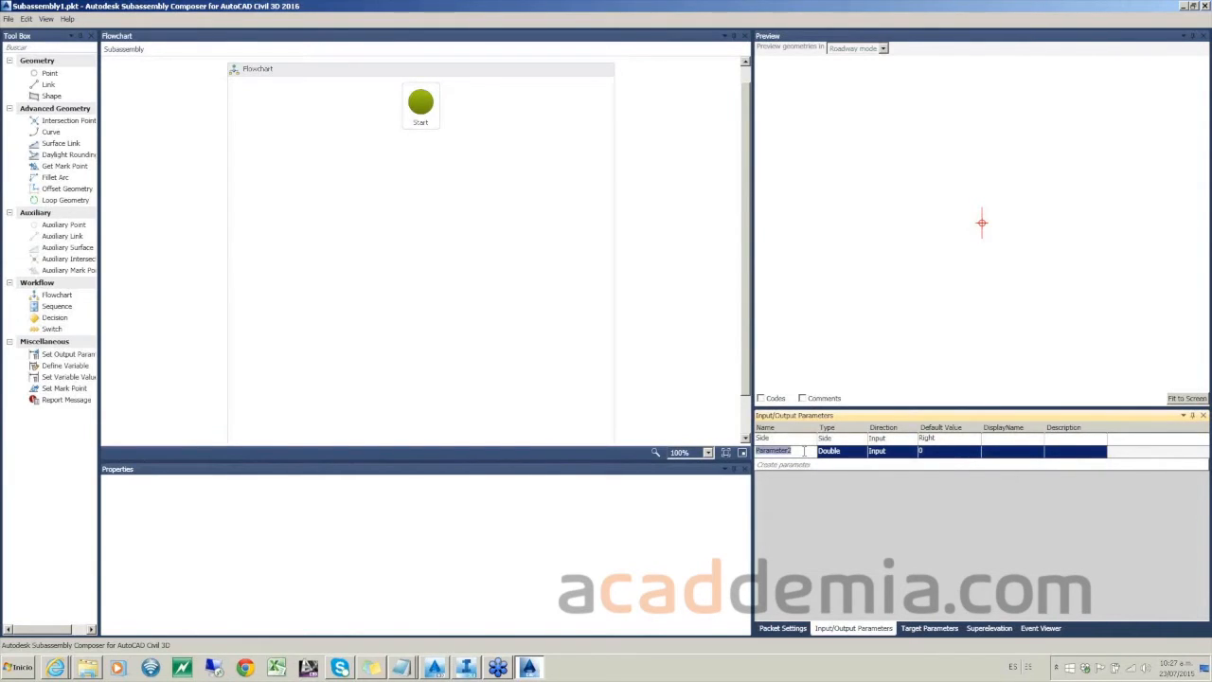
{"action": "type", "text": "altu1"}
{"action": "left_click", "coordinate": [940, 452]}
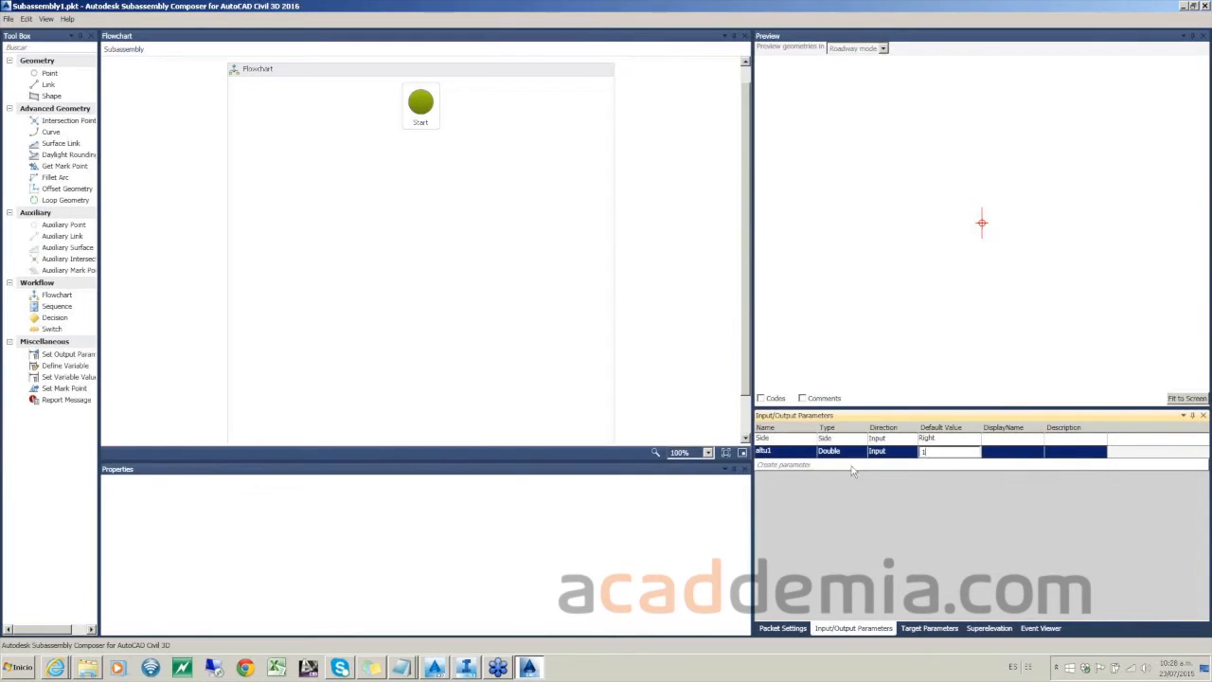
Step: Add a Double input parameter named altu2 with a default value of 3
{"action": "left_click", "coordinate": [775, 465]}
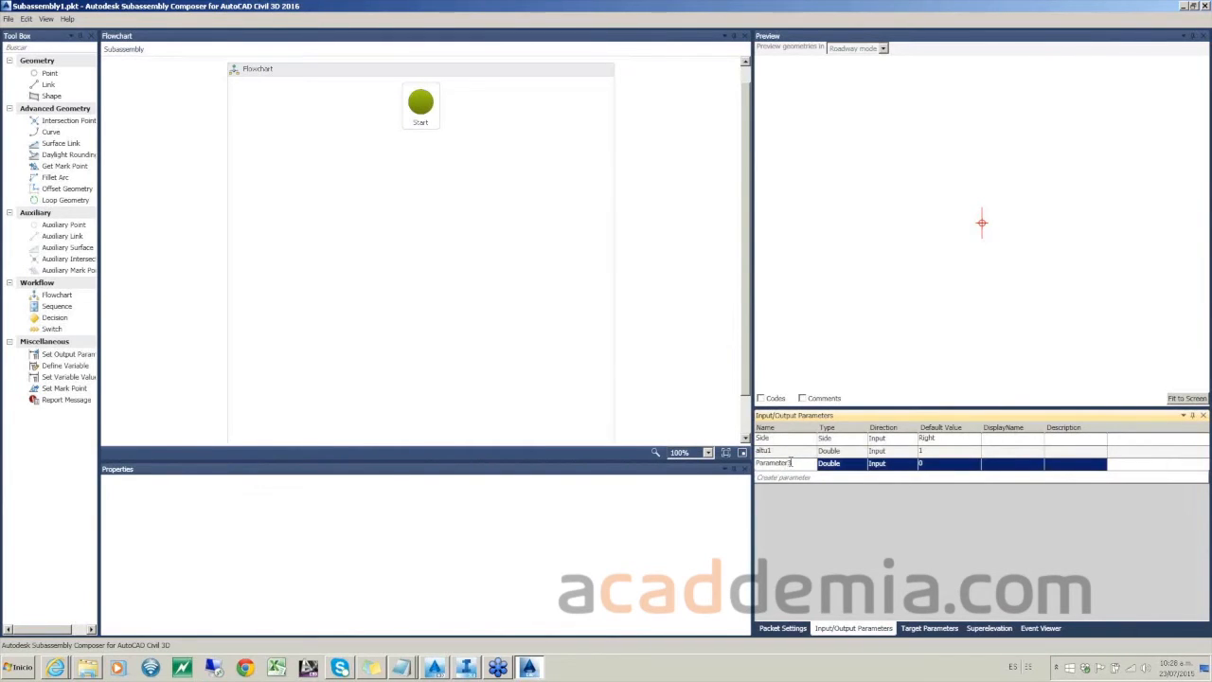
{"action": "left_click_drag", "start_coordinate": [802, 464], "coordinate": [653, 467]}
{"action": "type", "text": "a"}
{"action": "left_click", "coordinate": [924, 465]}
{"action": "left_click", "coordinate": [927, 465]}
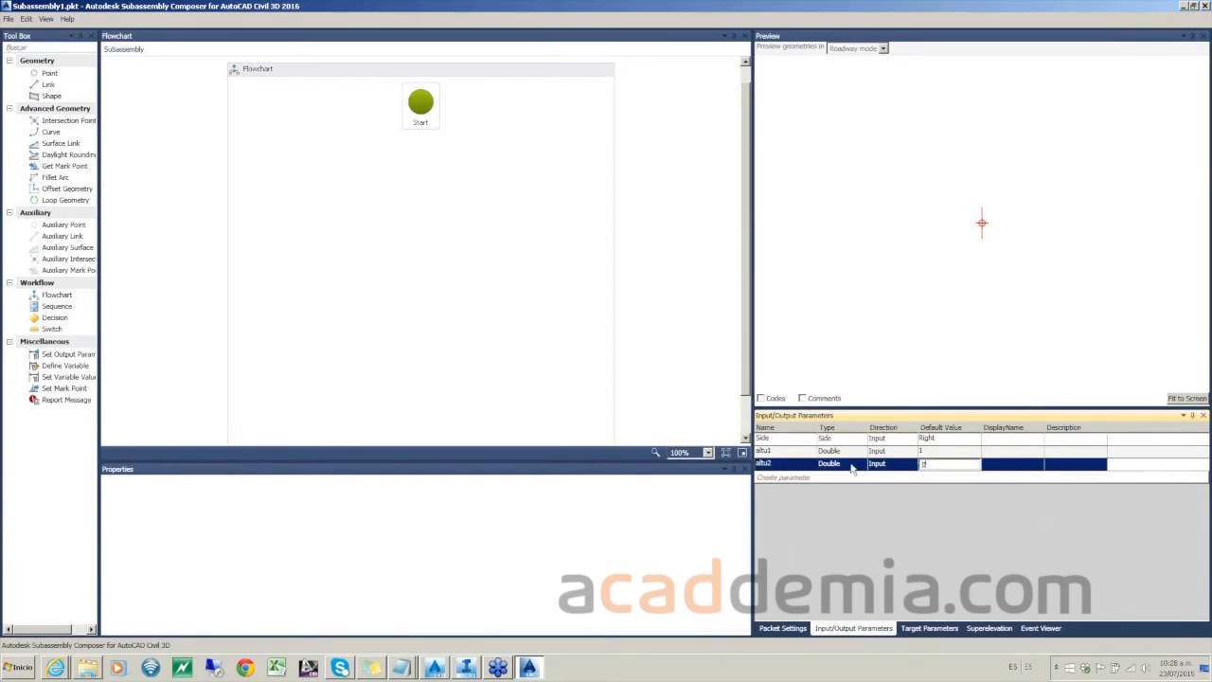
{"action": "type", "text": "3"}
Step: Add an input parameter named tal1 of type Slope with a default value of 1.00:1
{"action": "left_click", "coordinate": [795, 480]}
{"action": "left_click", "coordinate": [819, 463]}
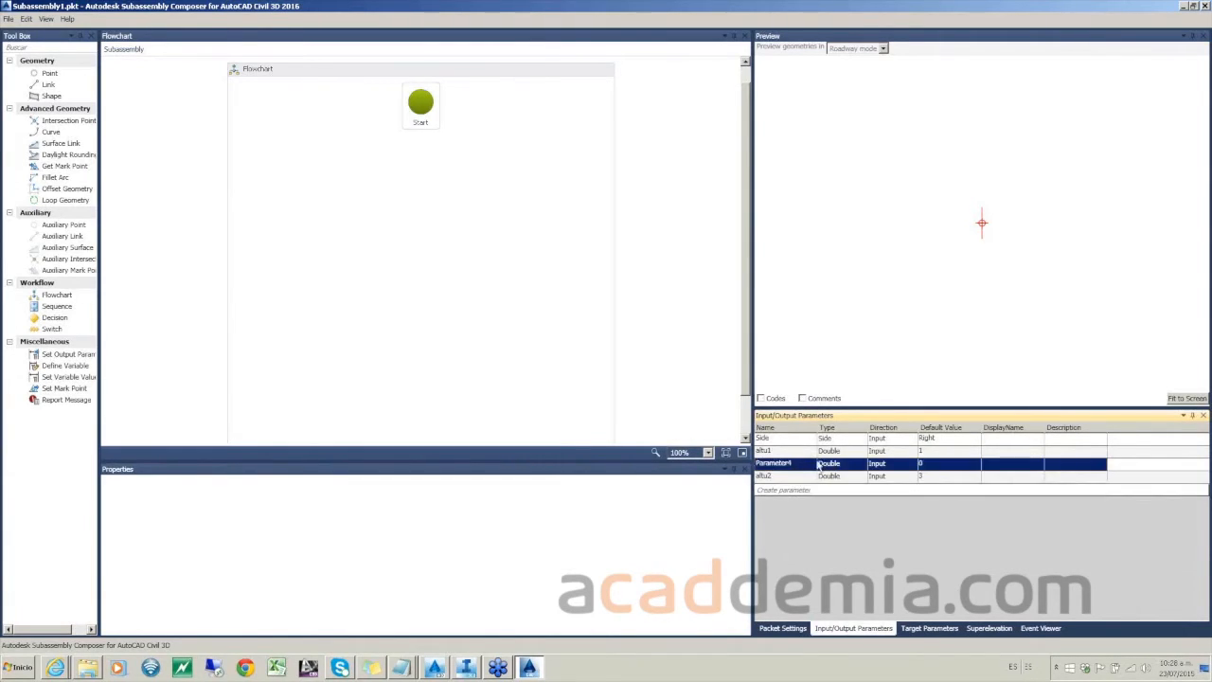
{"action": "left_click", "coordinate": [855, 464]}
{"action": "left_click", "coordinate": [855, 466]}
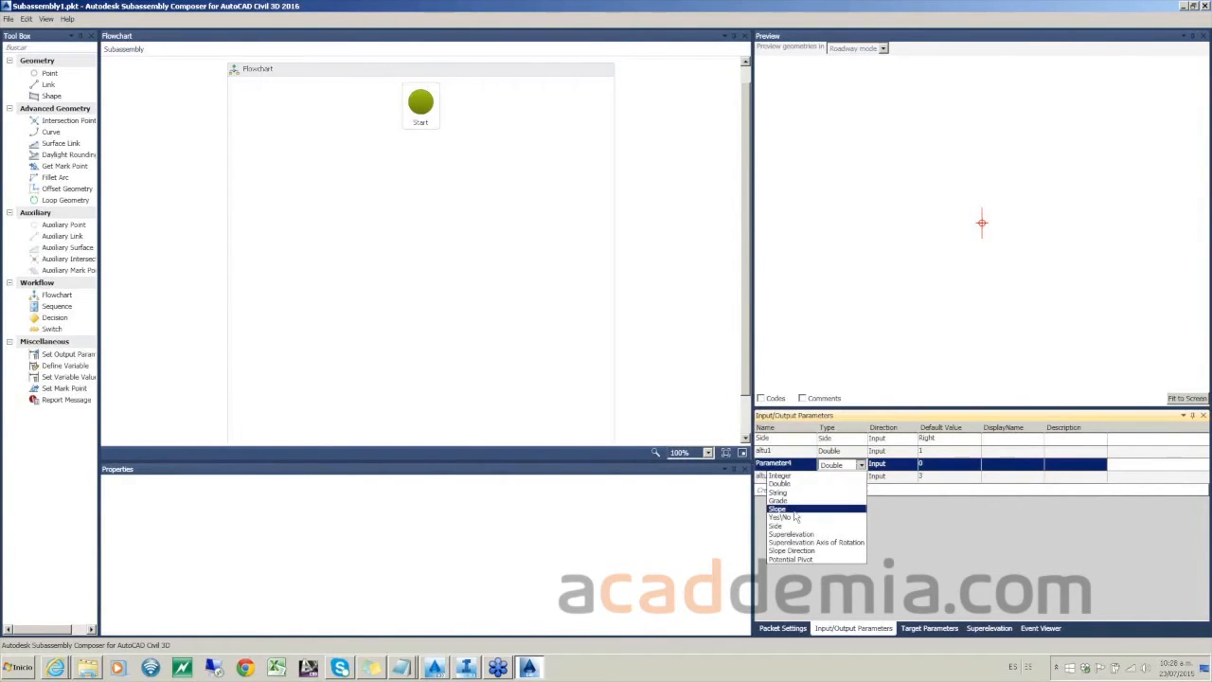
{"action": "left_click", "coordinate": [793, 510]}
{"action": "left_click", "coordinate": [794, 464]}
{"action": "left_click", "coordinate": [795, 463]}
{"action": "type", "text": "tal1"}
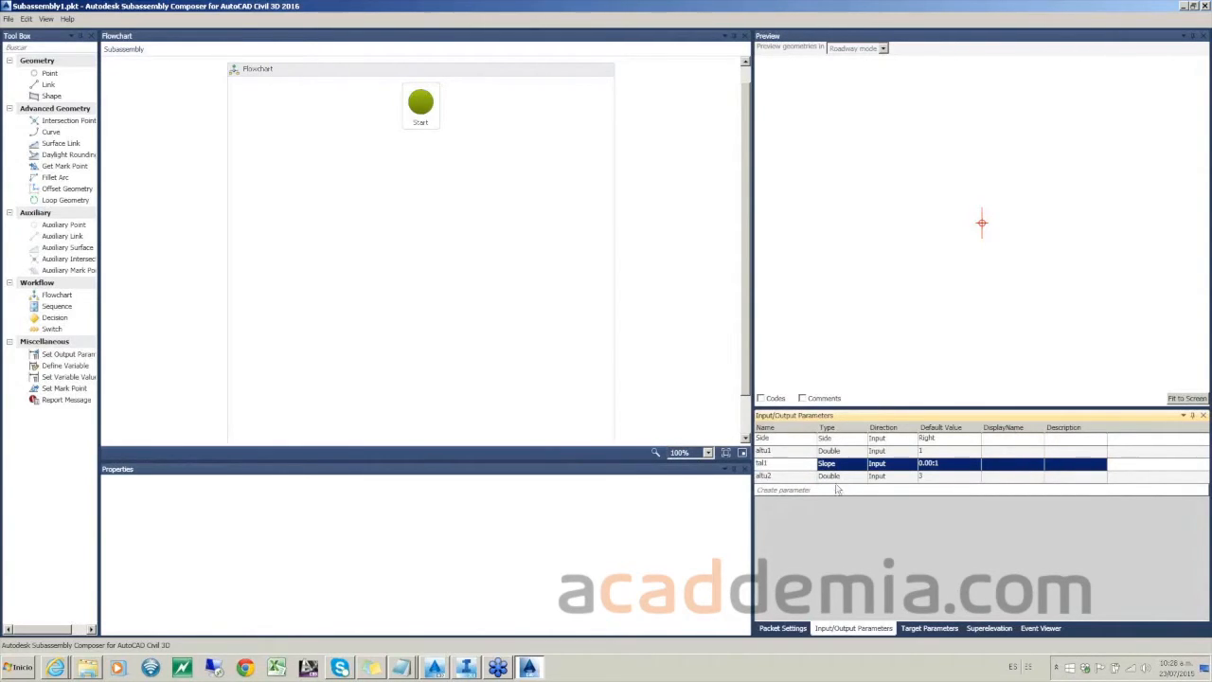
{"action": "left_click", "coordinate": [937, 463]}
{"action": "left_click_drag", "start_coordinate": [948, 463], "coordinate": [890, 465]}
{"action": "type", "text": "1"}
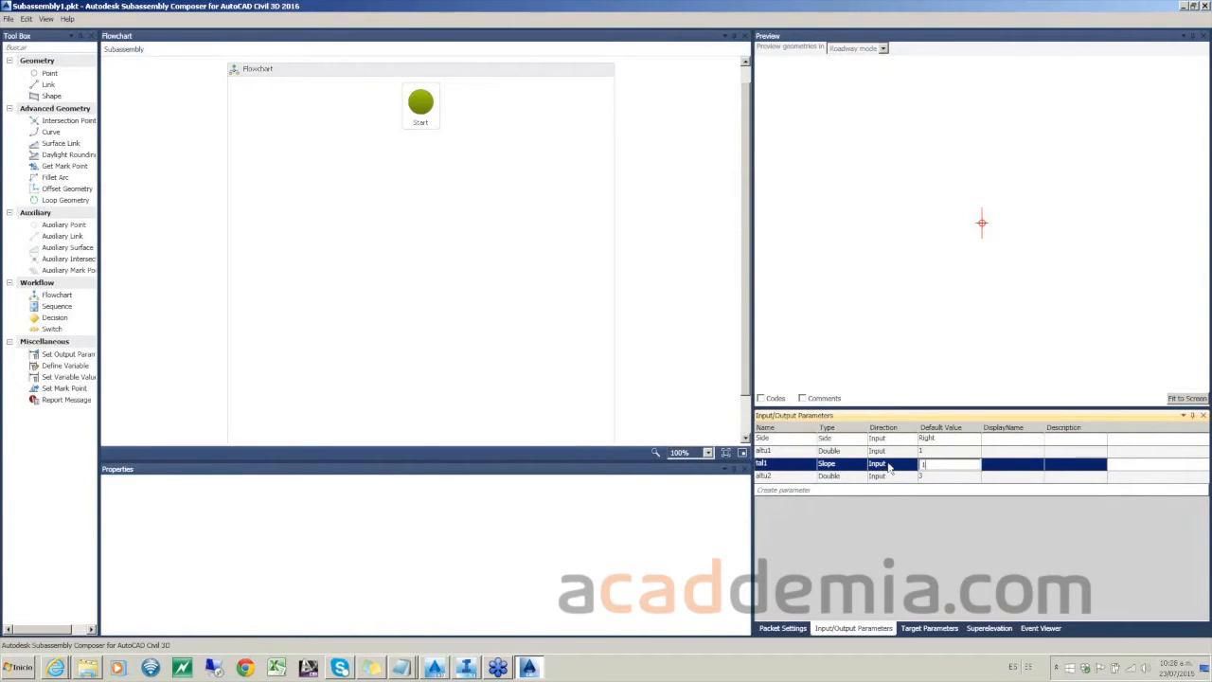
Step: Add an input parameter named tal2 of type Slope with a default value of 0.50:1
{"action": "left_click", "coordinate": [805, 499]}
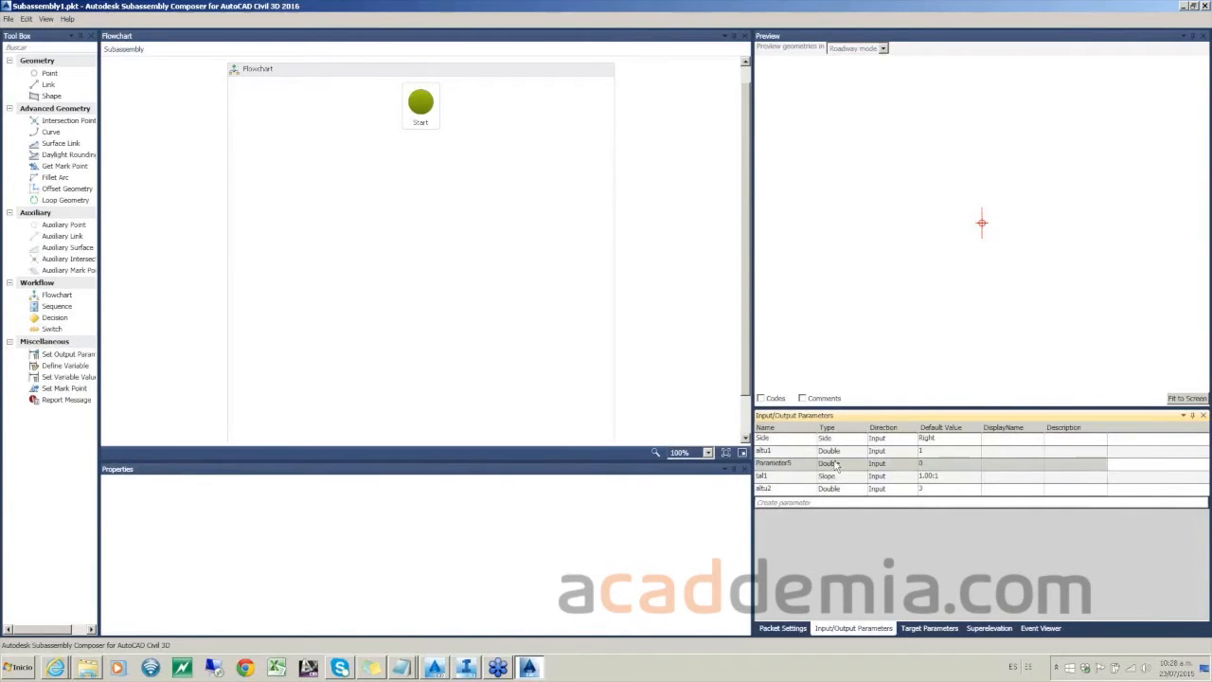
{"action": "left_click", "coordinate": [837, 465]}
{"action": "left_click", "coordinate": [837, 465]}
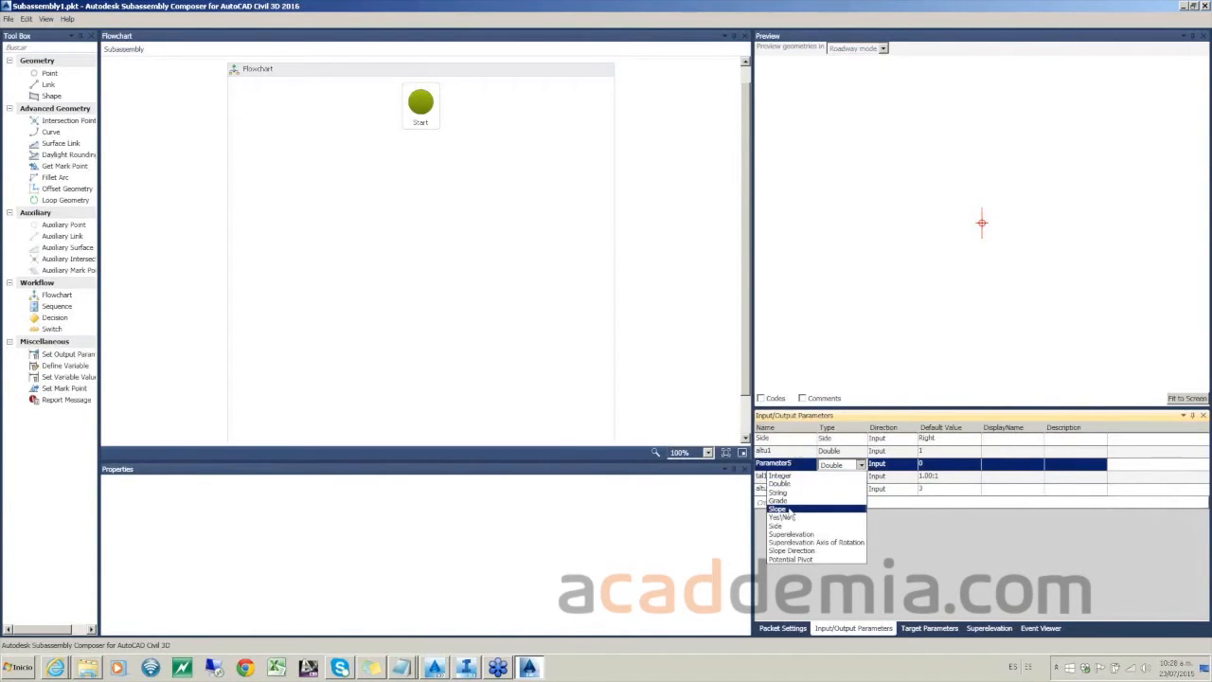
{"action": "left_click", "coordinate": [793, 508]}
{"action": "left_click", "coordinate": [795, 468]}
{"action": "left_click", "coordinate": [793, 464]}
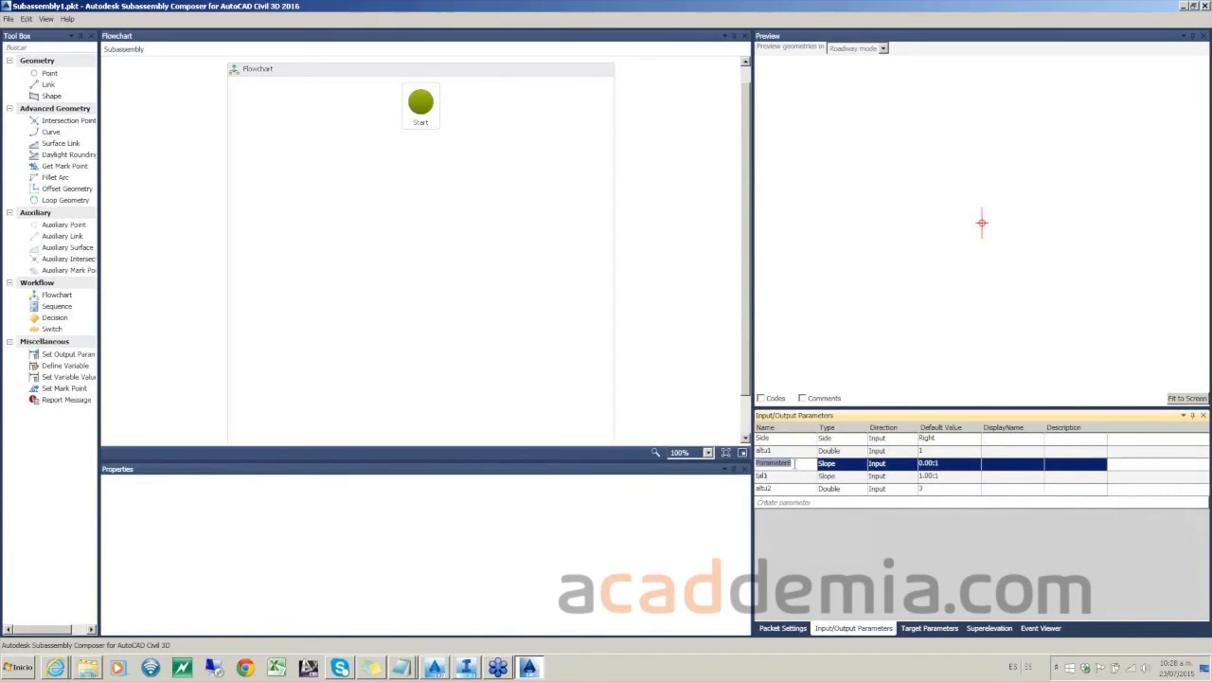
{"action": "type", "text": "tal2"}
{"action": "left_click", "coordinate": [944, 466]}
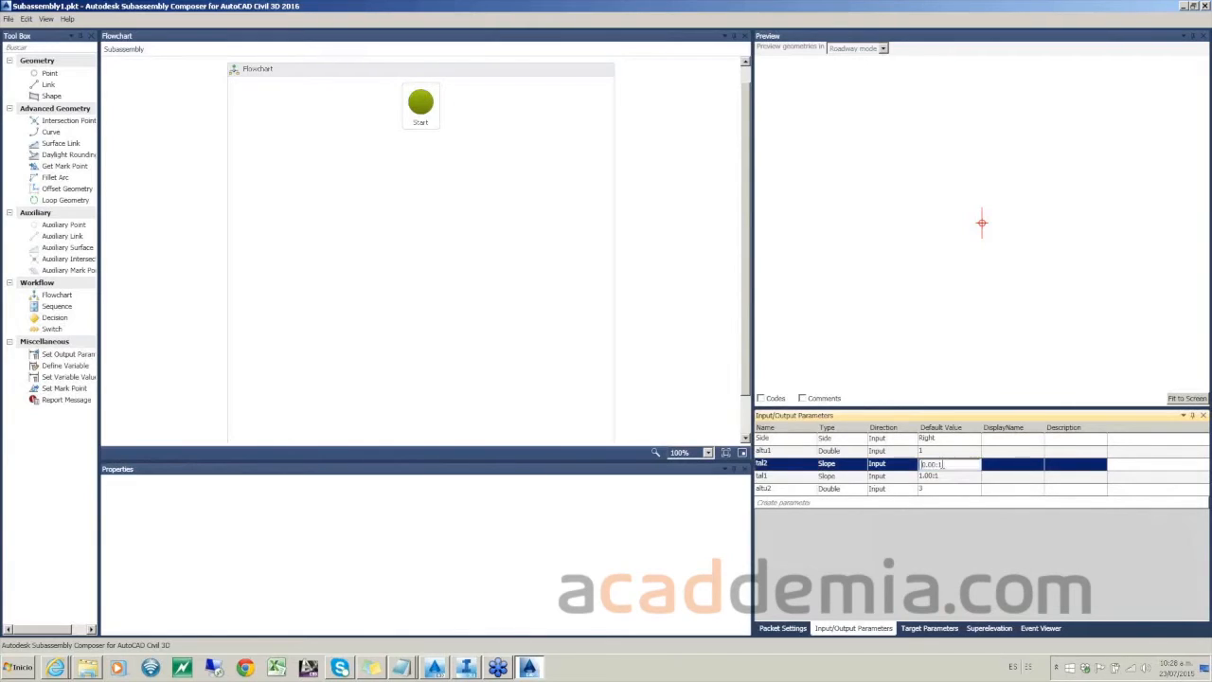
{"action": "left_click_drag", "start_coordinate": [945, 464], "coordinate": [820, 466]}
{"action": "type", "text": "1:"}
{"action": "left_click", "coordinate": [962, 477]}
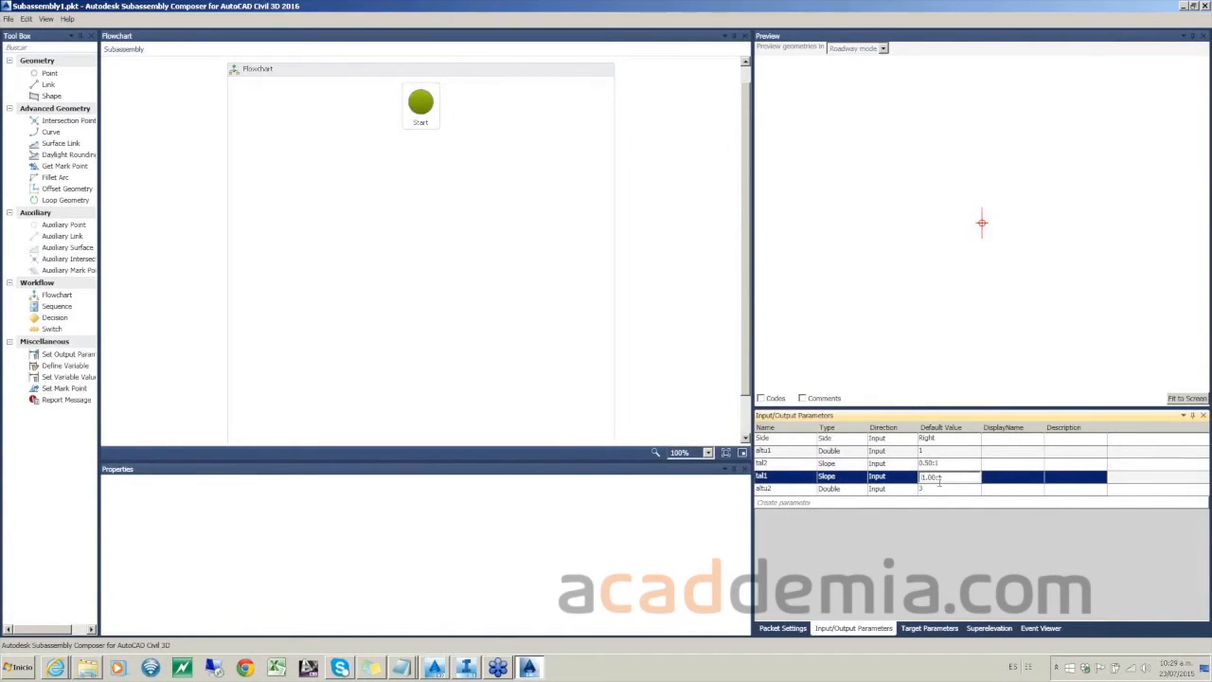
{"action": "left_click", "coordinate": [962, 464]}
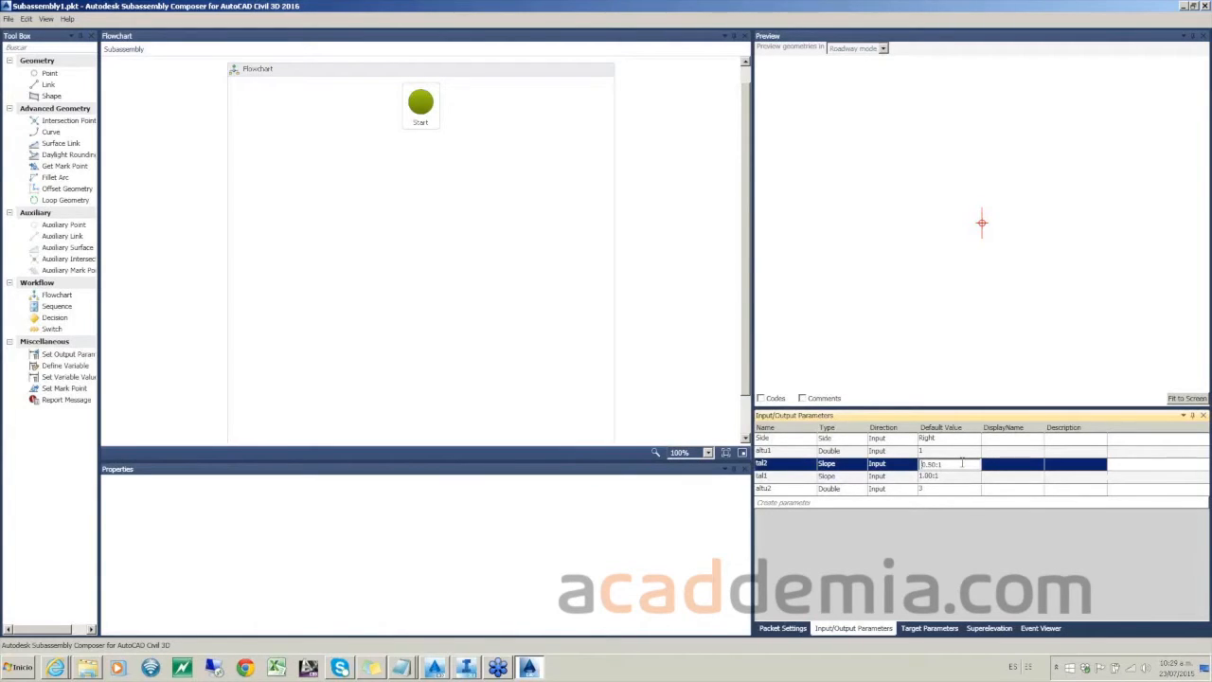
Step: Add a Double input parameter named berma1 with a default value of 1.5
{"action": "left_click", "coordinate": [786, 504]}
{"action": "left_click", "coordinate": [803, 464]}
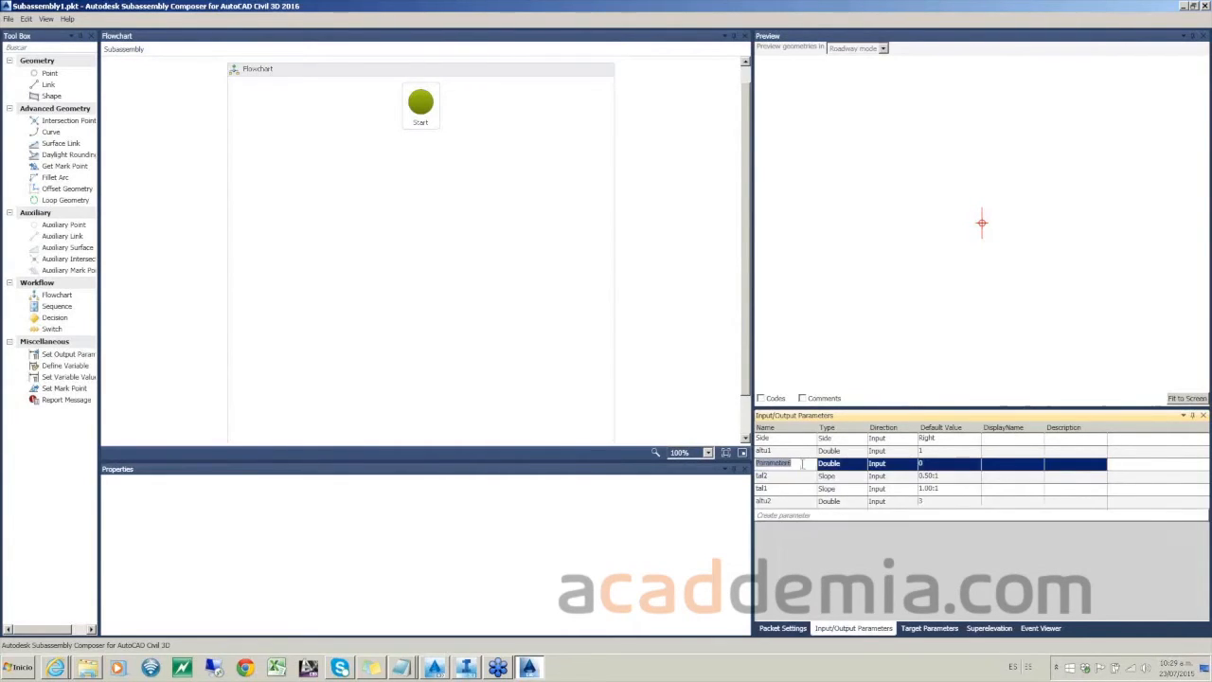
{"action": "type", "text": "ba"}
{"action": "left_click", "coordinate": [929, 465]}
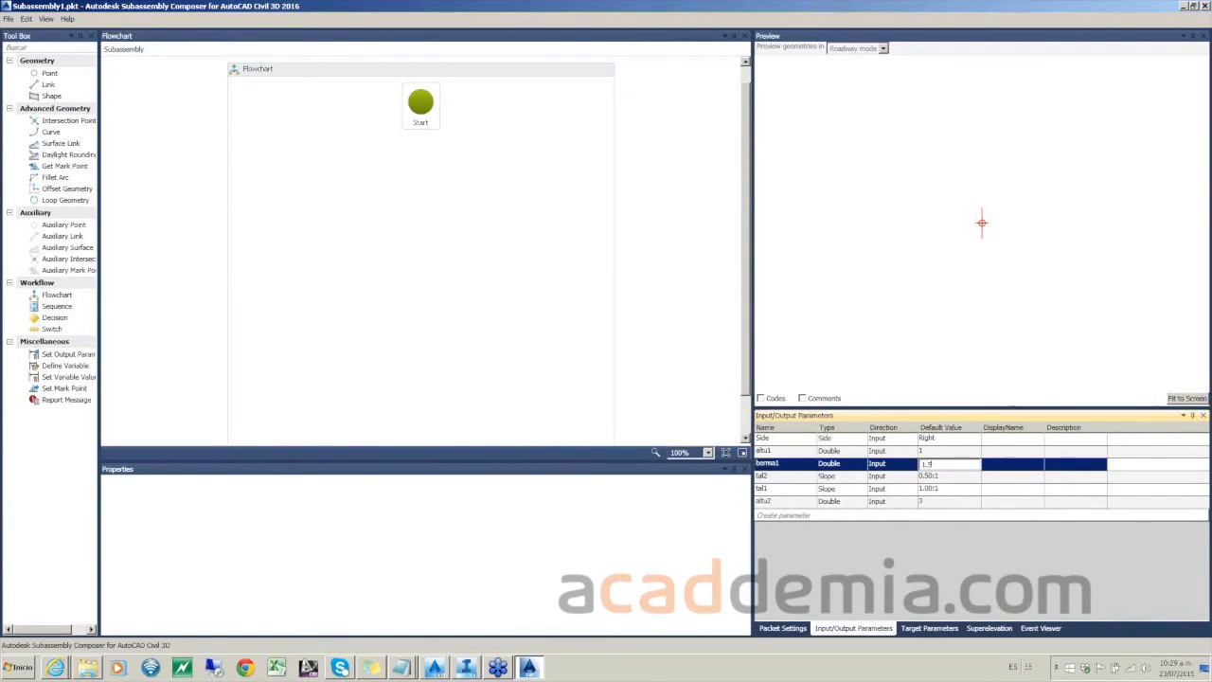
Step: Add a Double input parameter named berma2 with a default value of 0.50
{"action": "left_click", "coordinate": [784, 517]}
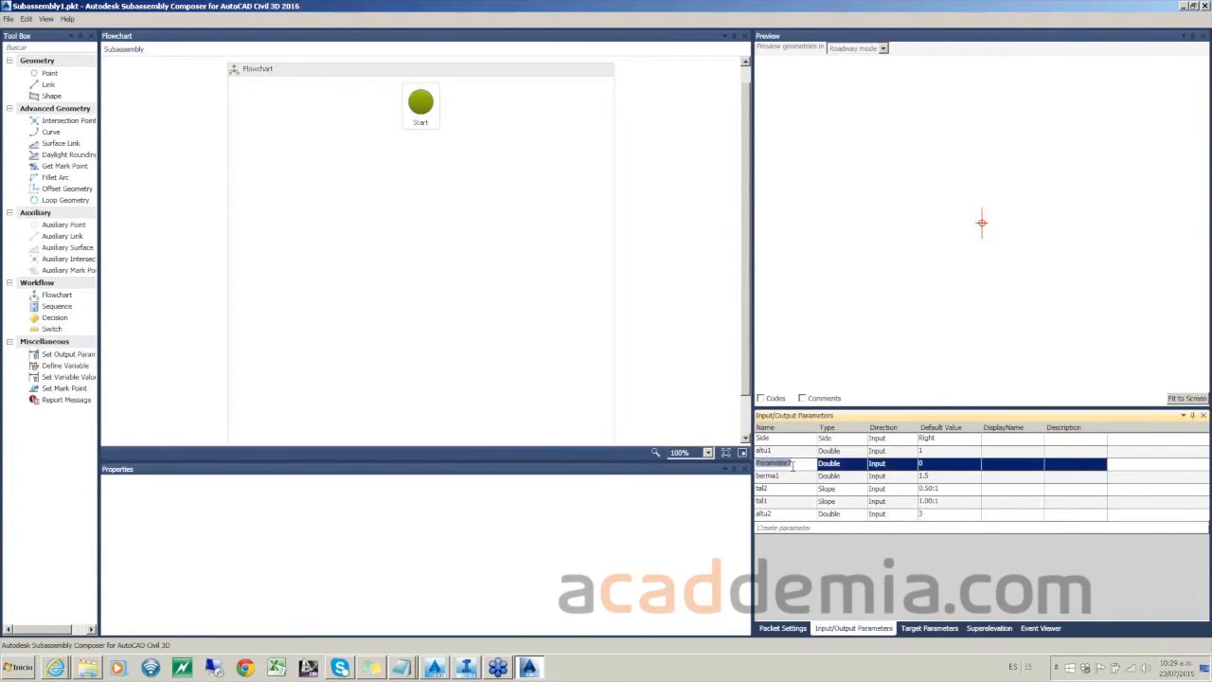
{"action": "type", "text": "berma2"}
{"action": "left_click", "coordinate": [938, 464]}
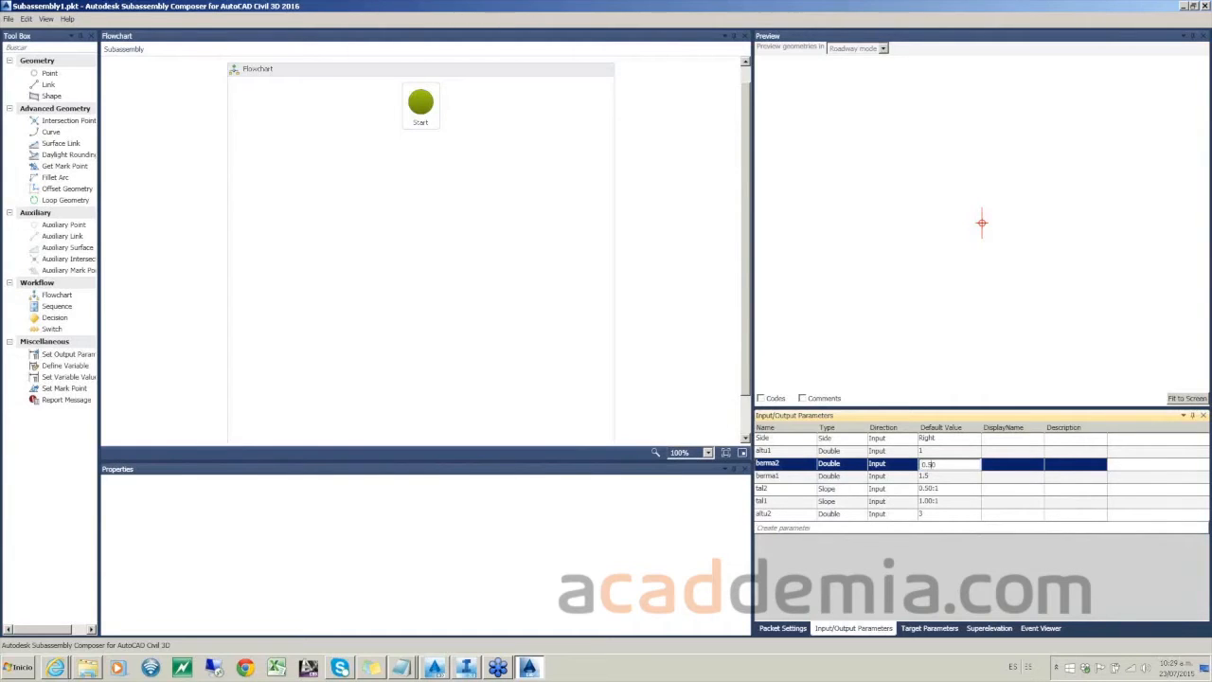
{"action": "left_click", "coordinate": [826, 291]}
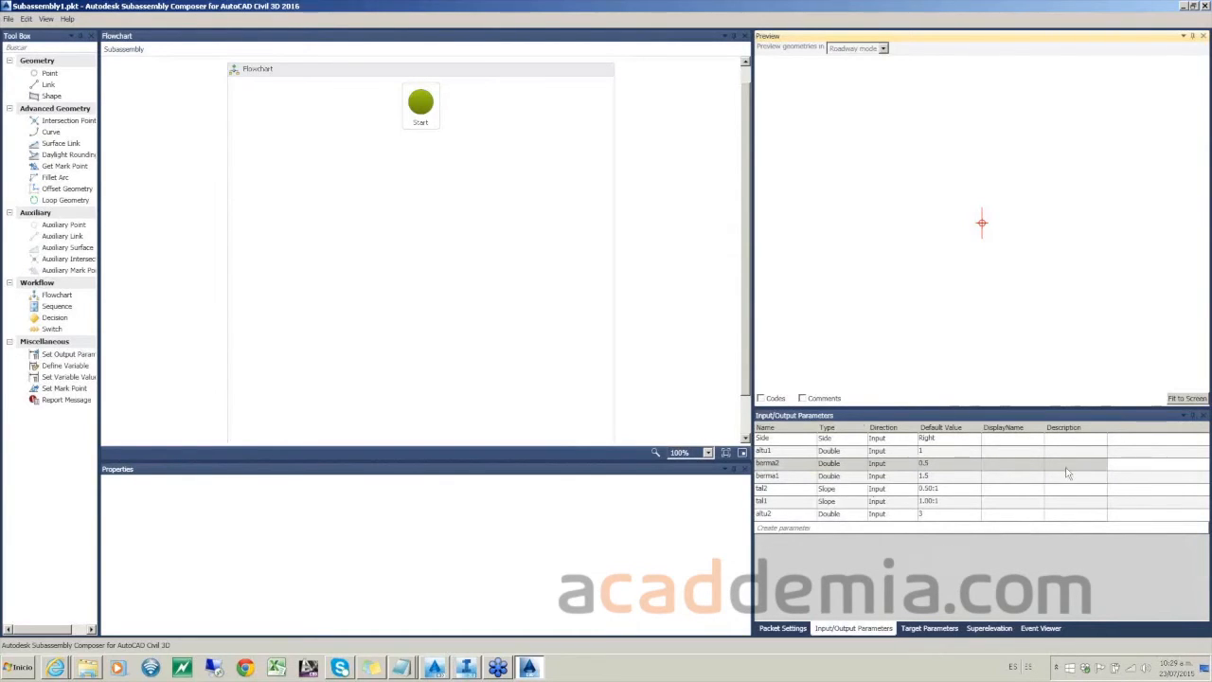
Step: Create a Surface target parameter named sup1 with a preview value of 0.8
{"action": "left_click", "coordinate": [929, 629]}
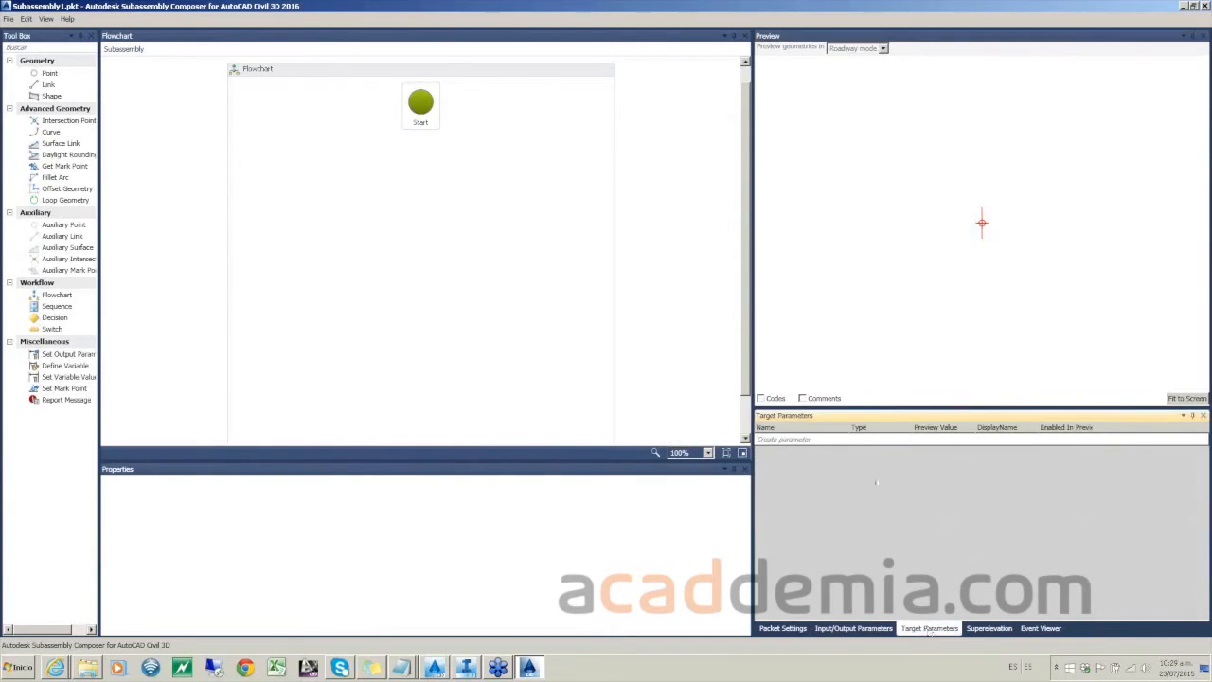
{"action": "left_click", "coordinate": [791, 441]}
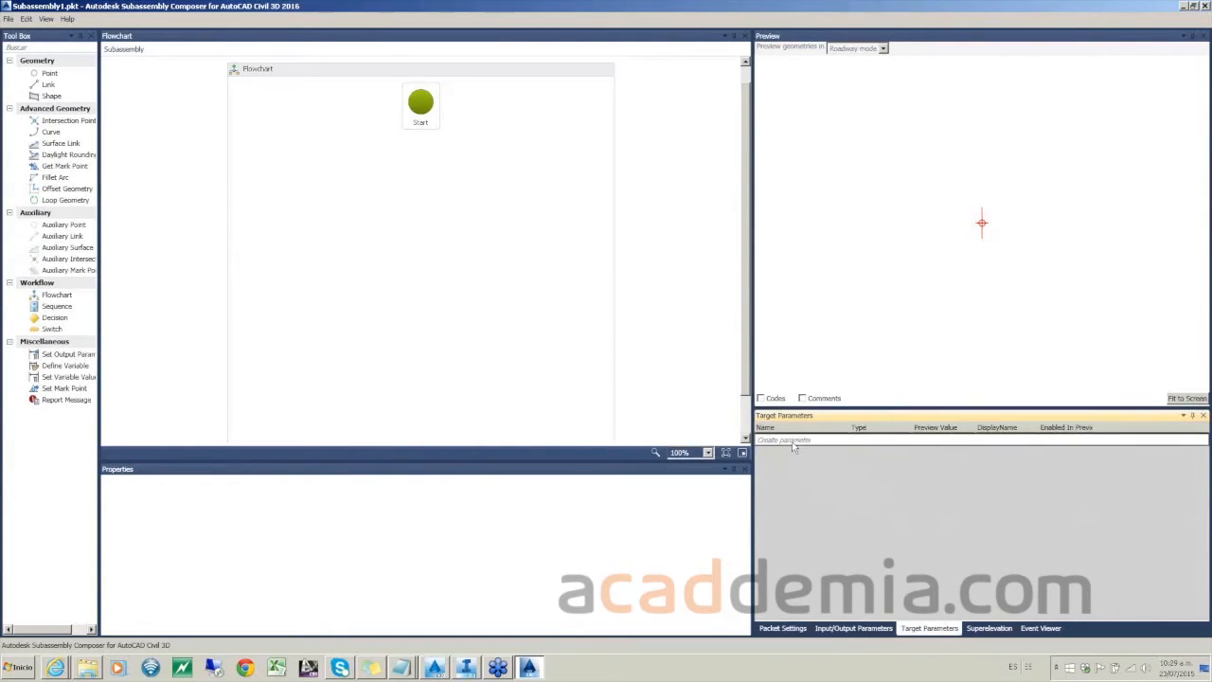
{"action": "left_click", "coordinate": [825, 438]}
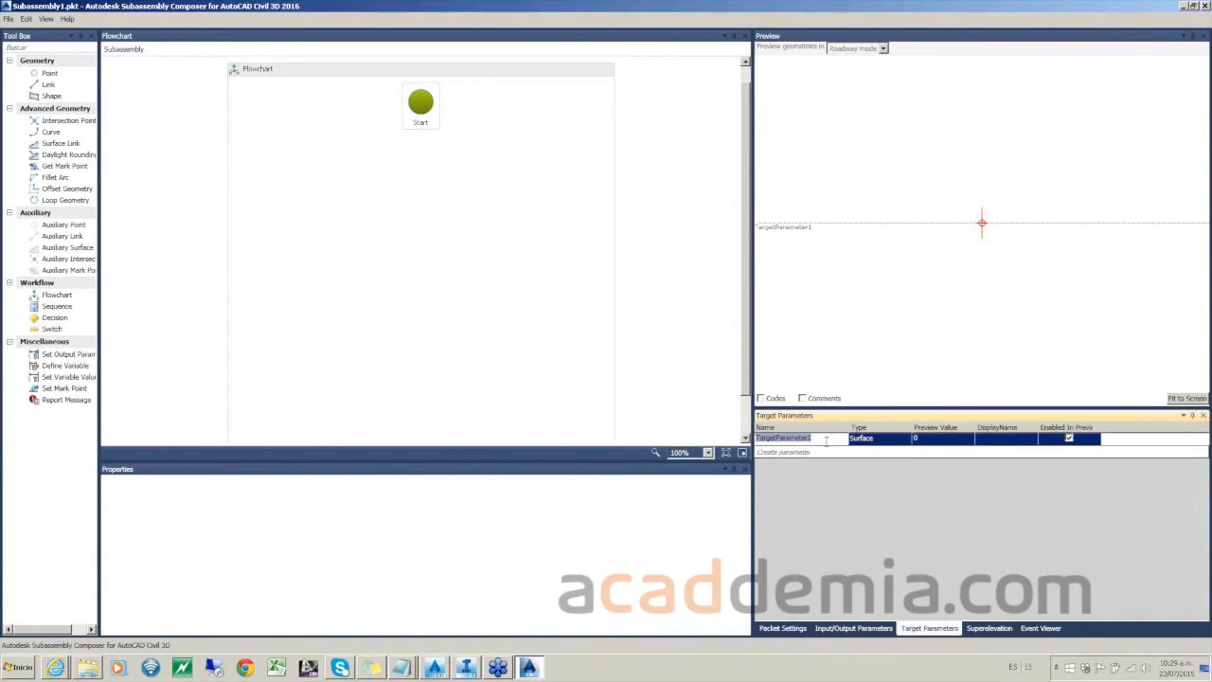
{"action": "type", "text": "sup1"}
{"action": "left_click", "coordinate": [934, 439]}
{"action": "left_click", "coordinate": [934, 440]}
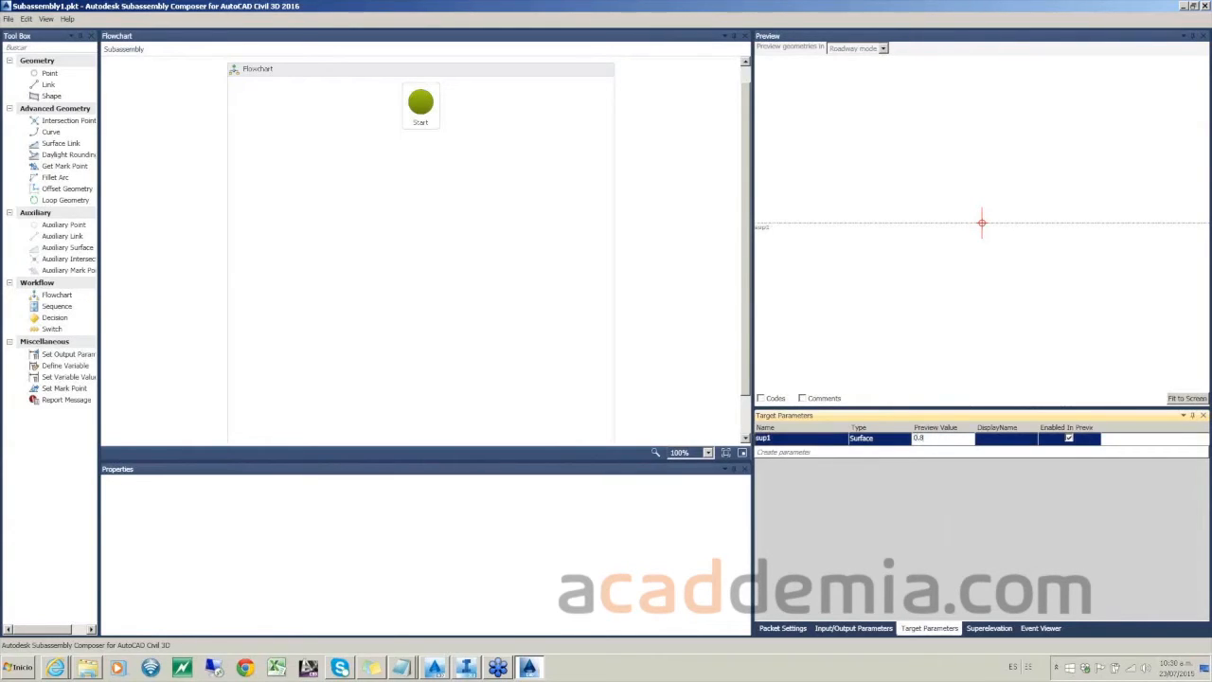
{"action": "left_click", "coordinate": [946, 330]}
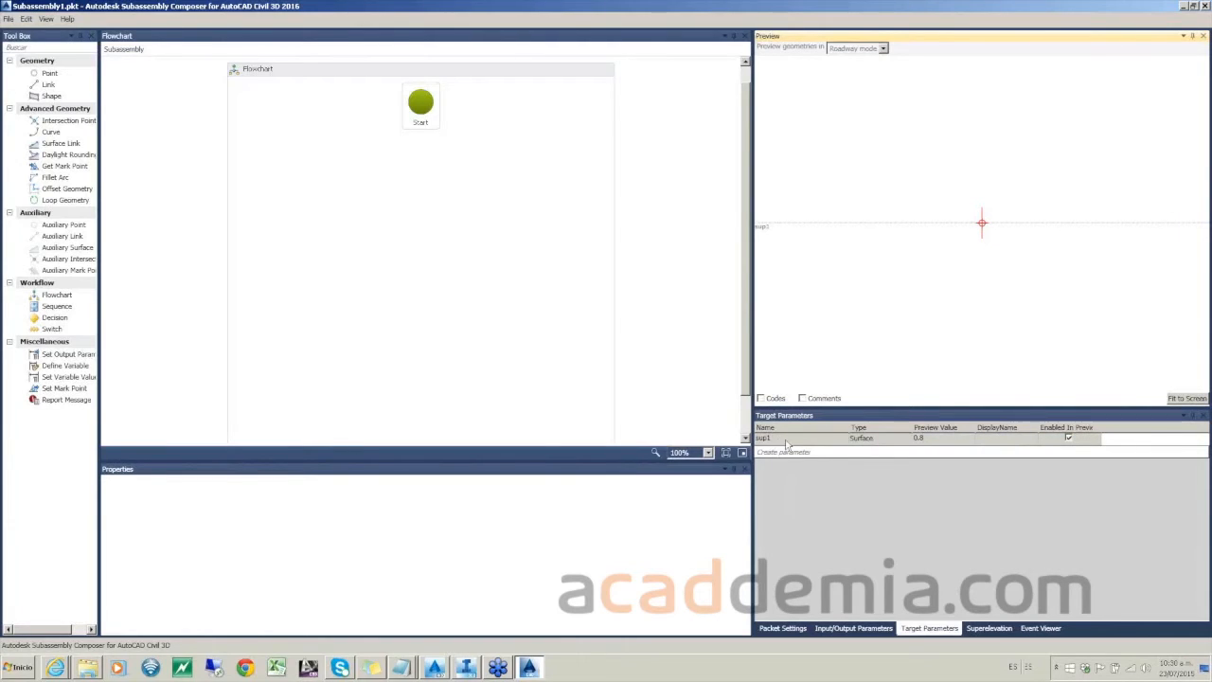
Step: Create a second Surface target parameter named sup2 with a preview value of 10
{"action": "left_click", "coordinate": [789, 454]}
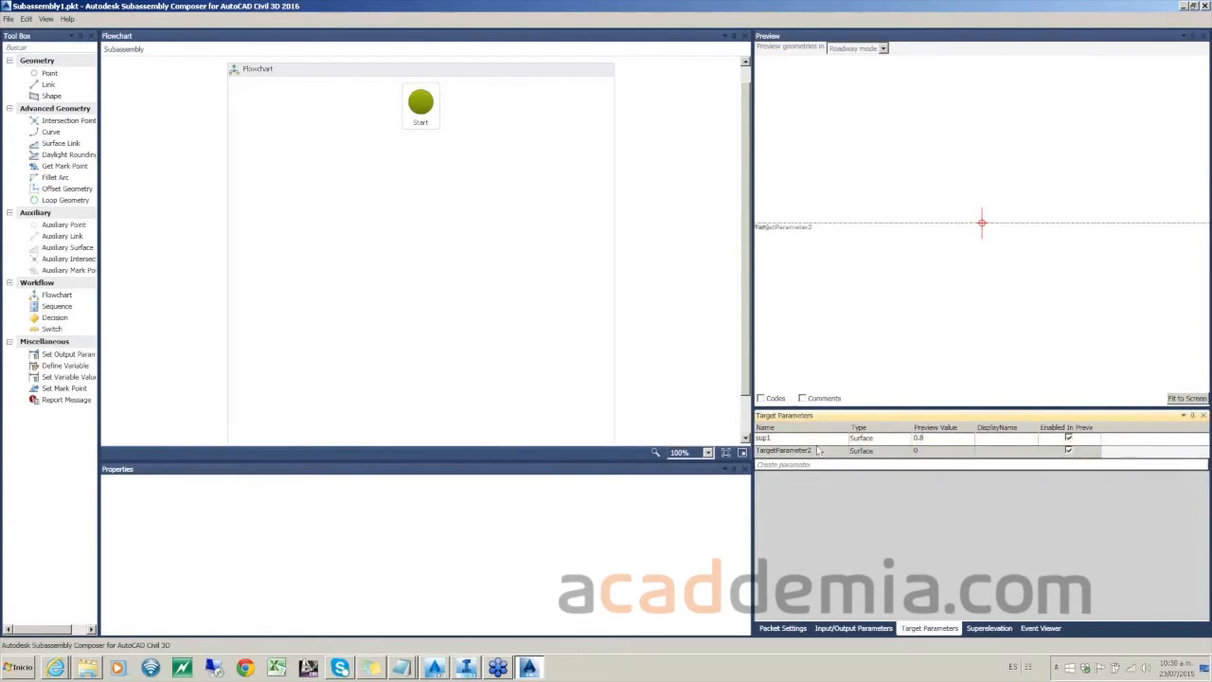
{"action": "type", "text": "sup2"}
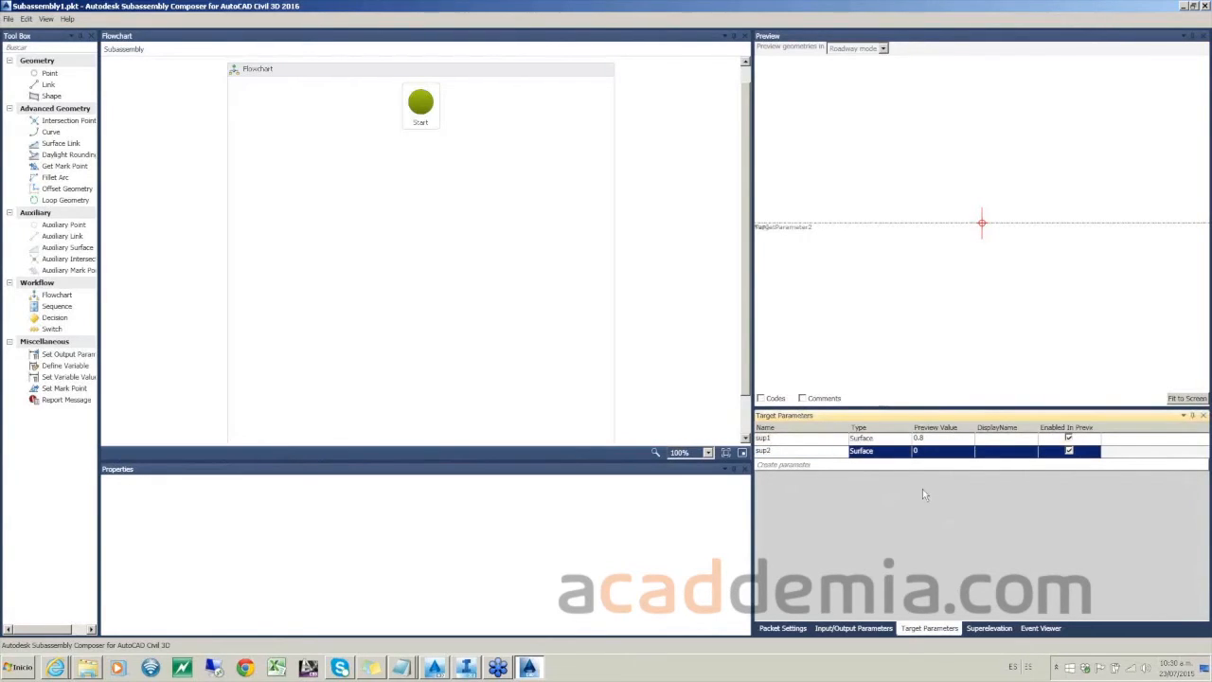
{"action": "left_click", "coordinate": [944, 451]}
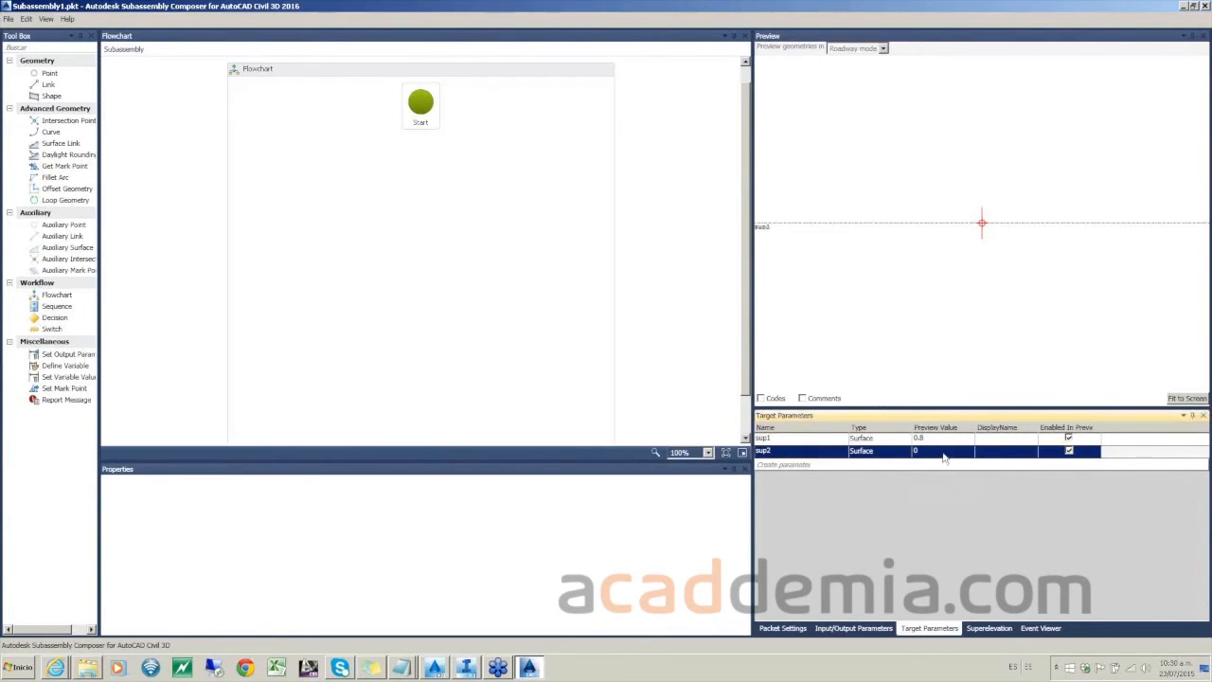
{"action": "left_click", "coordinate": [944, 452]}
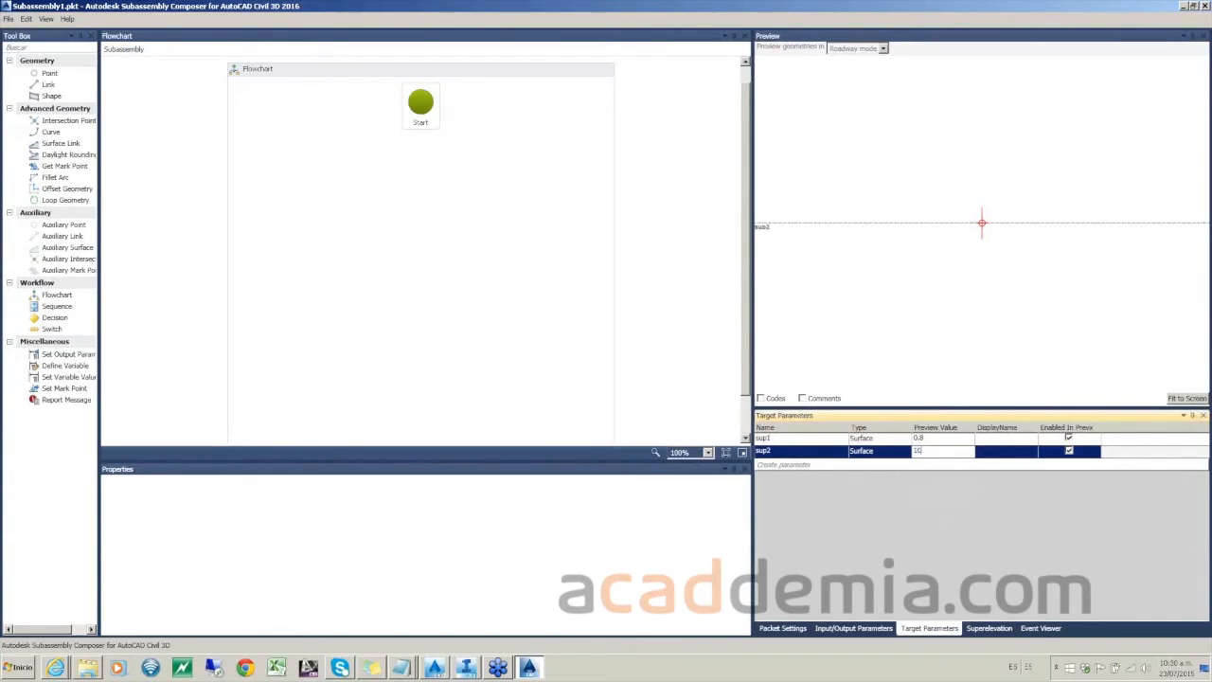
{"action": "type", "text": "10"}
{"action": "left_click", "coordinate": [979, 326]}
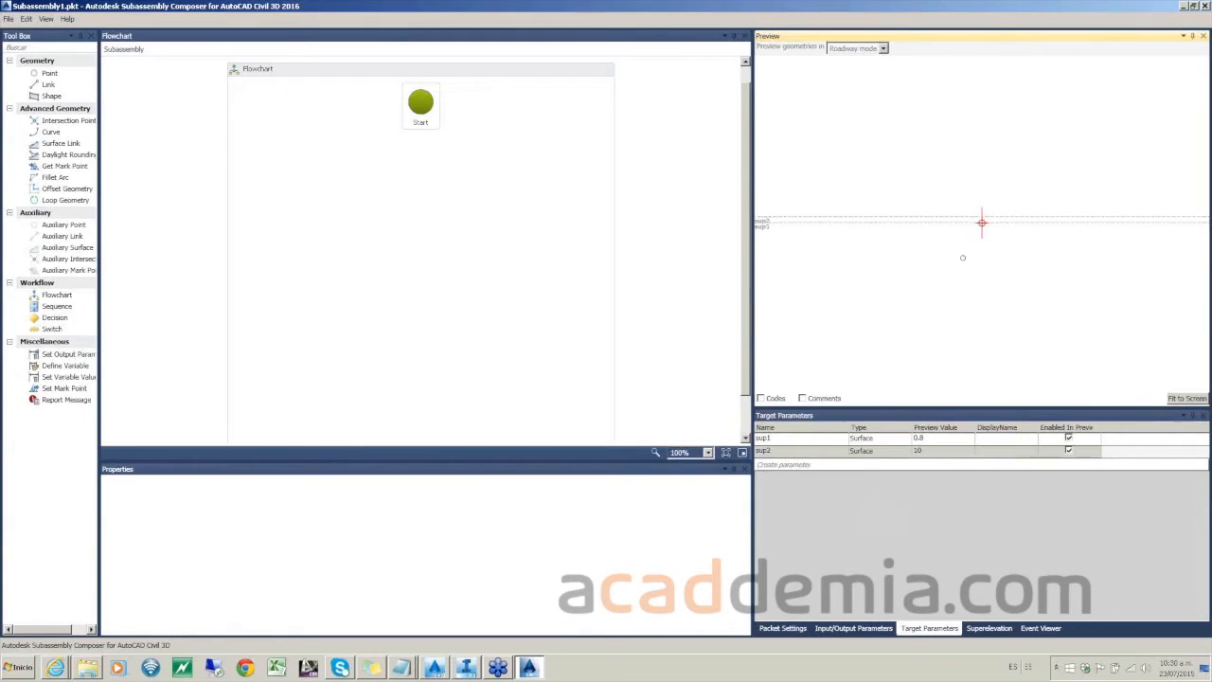
Step: Add a Point element directly below Start in the flowchart and review its geometry properties
{"action": "left_click", "coordinate": [407, 193]}
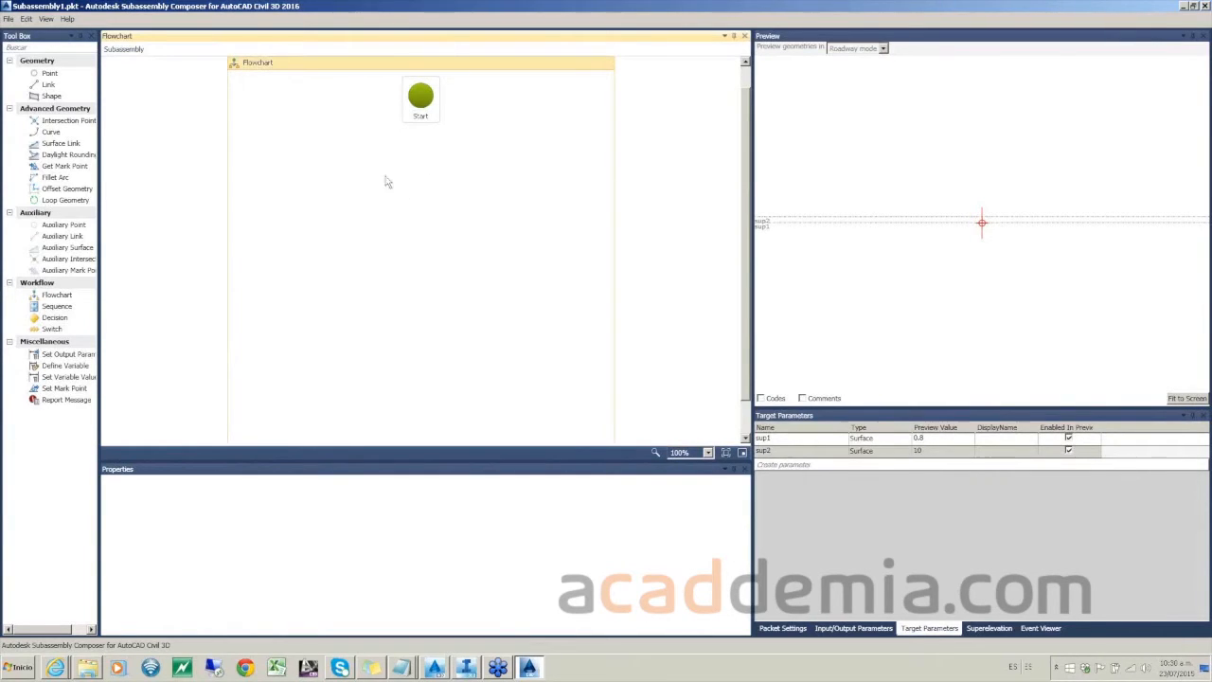
{"action": "left_click_drag", "start_coordinate": [62, 74], "coordinate": [423, 160]}
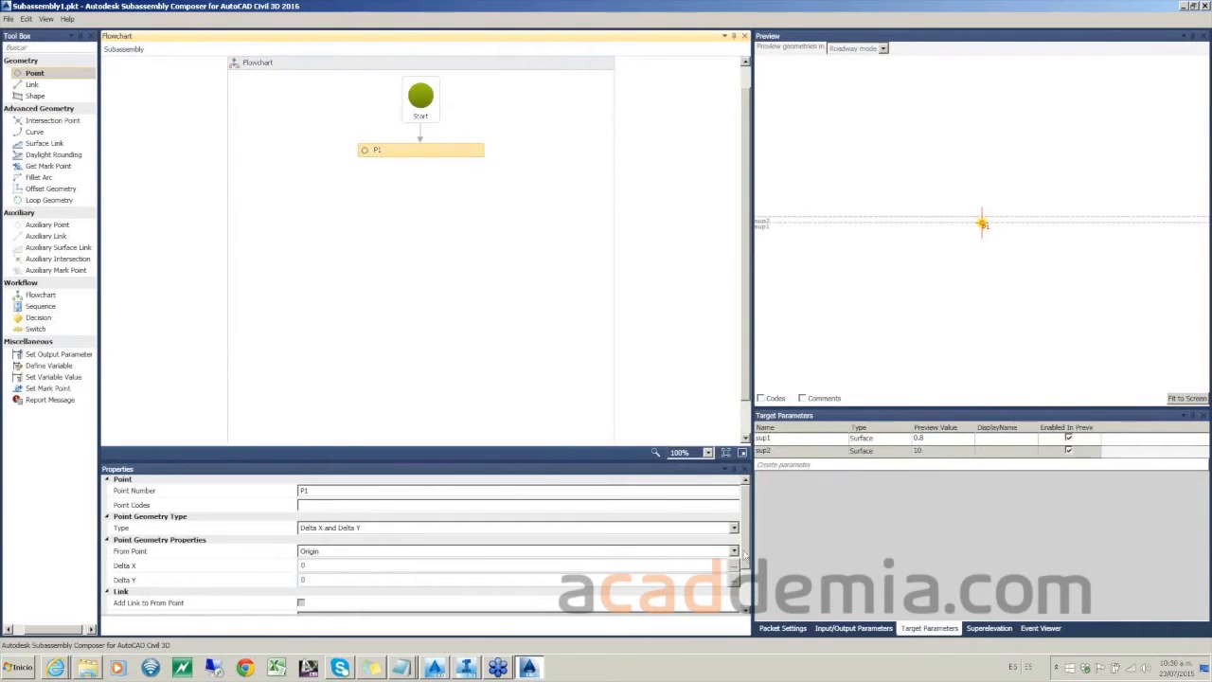
{"action": "scroll", "coordinate": [748, 549], "scroll_direction": "down", "scroll_amount": 2}
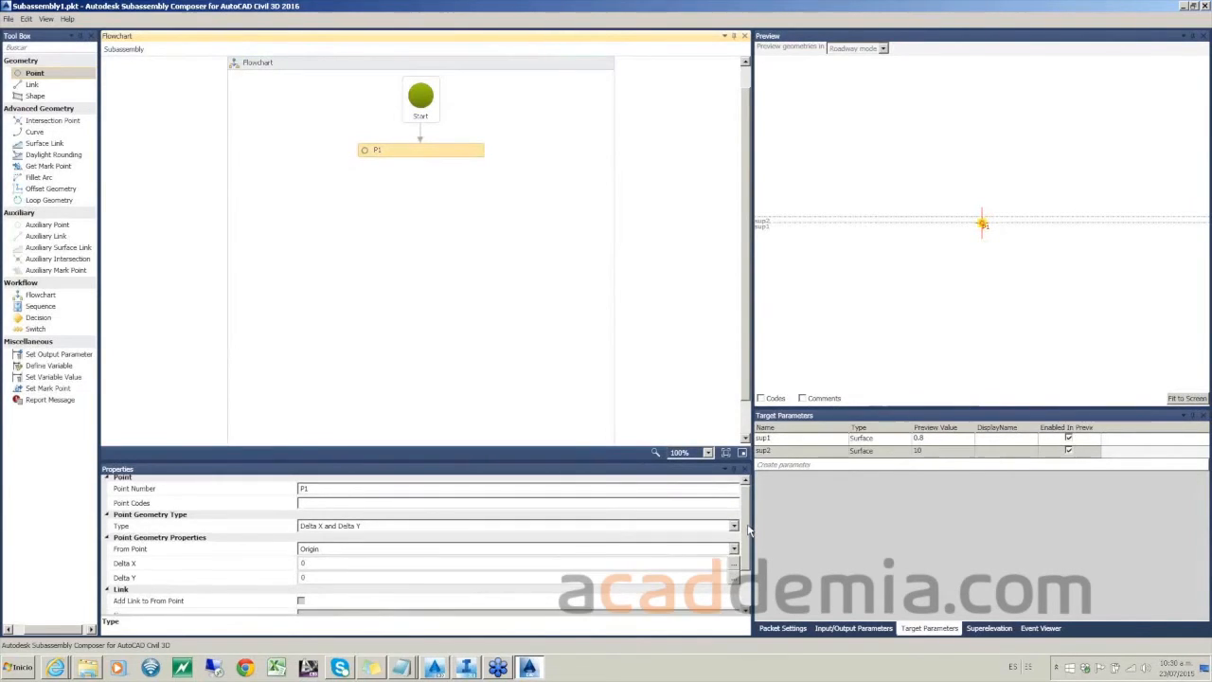
Step: Add an Auxiliary Point below P1 in the flowchart and turn off its link to the from point
{"action": "scroll", "coordinate": [748, 549], "scroll_direction": "up", "scroll_amount": 2}
{"action": "left_click", "coordinate": [422, 196]}
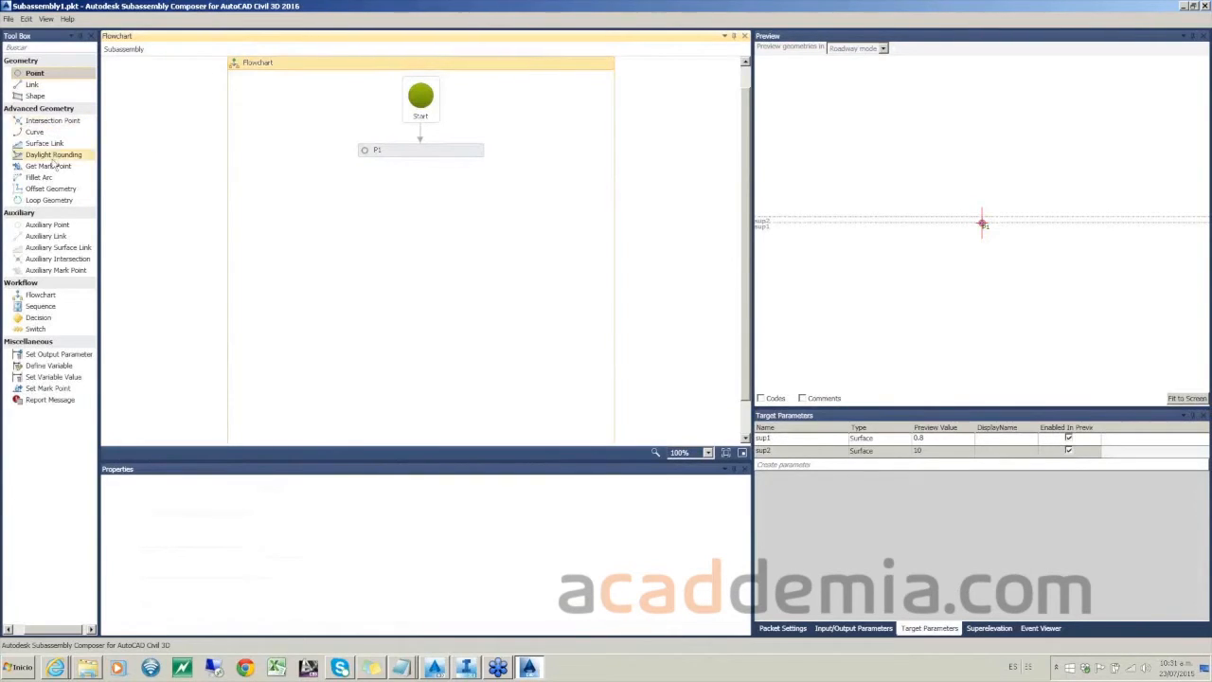
{"action": "left_click_drag", "start_coordinate": [40, 226], "coordinate": [420, 188]}
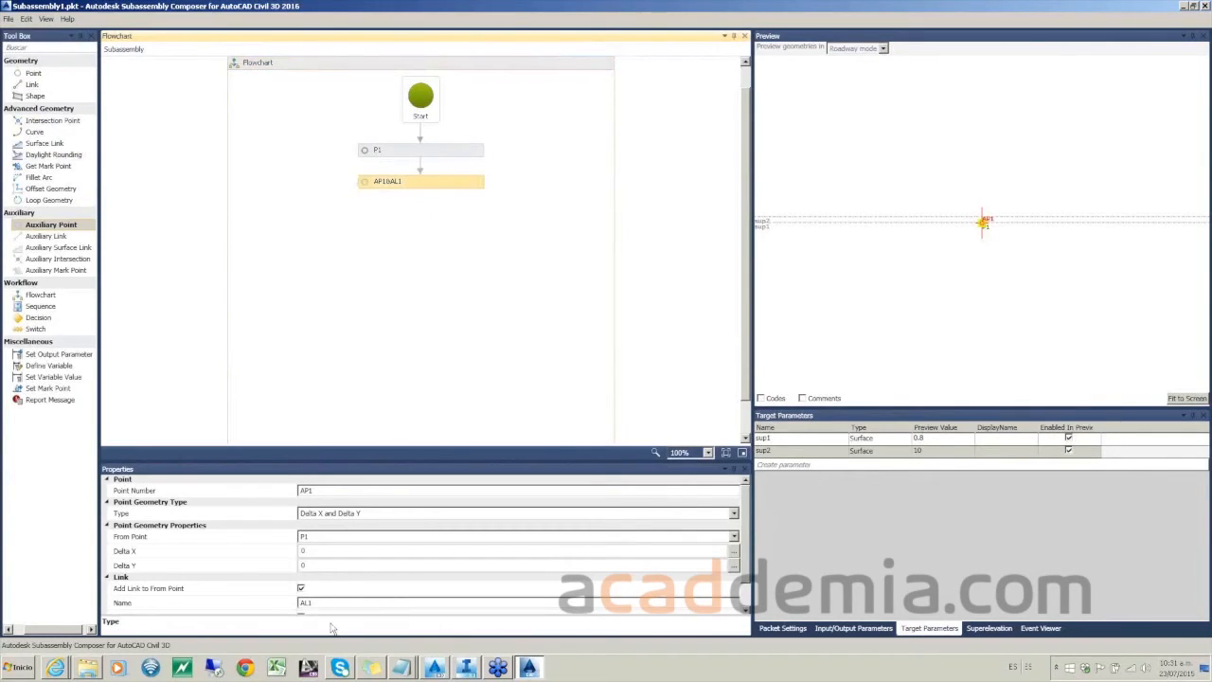
{"action": "left_click", "coordinate": [300, 589]}
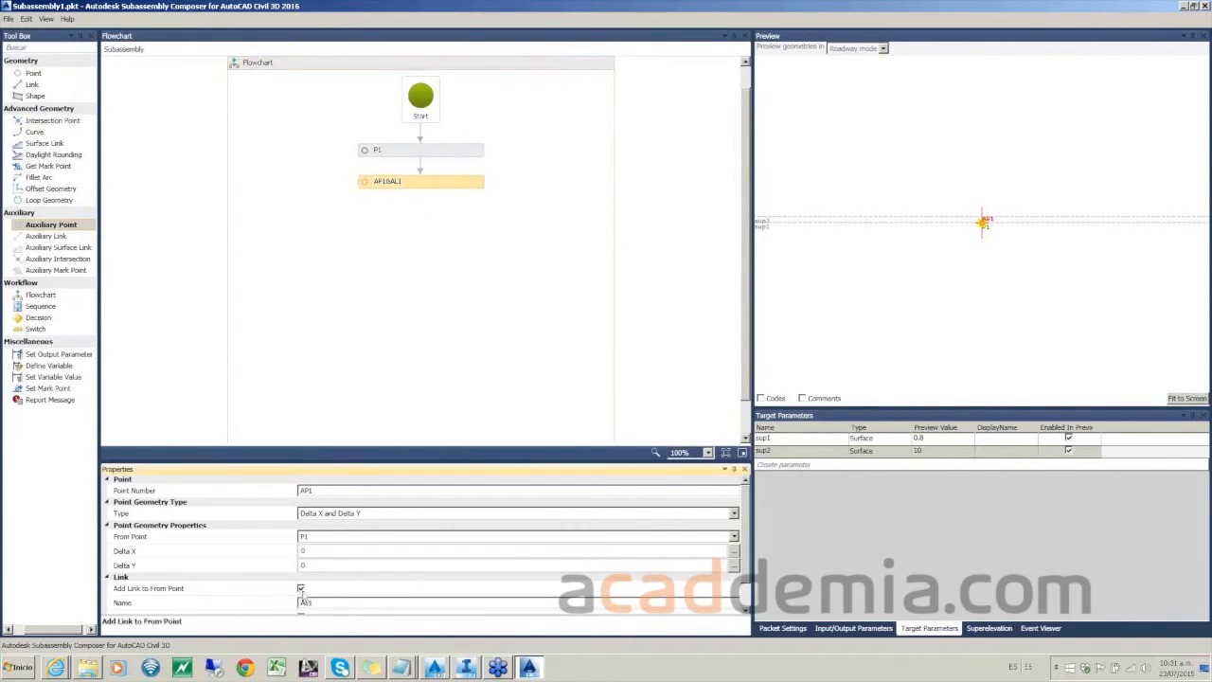
{"action": "left_click", "coordinate": [300, 589]}
{"action": "left_click", "coordinate": [417, 190]}
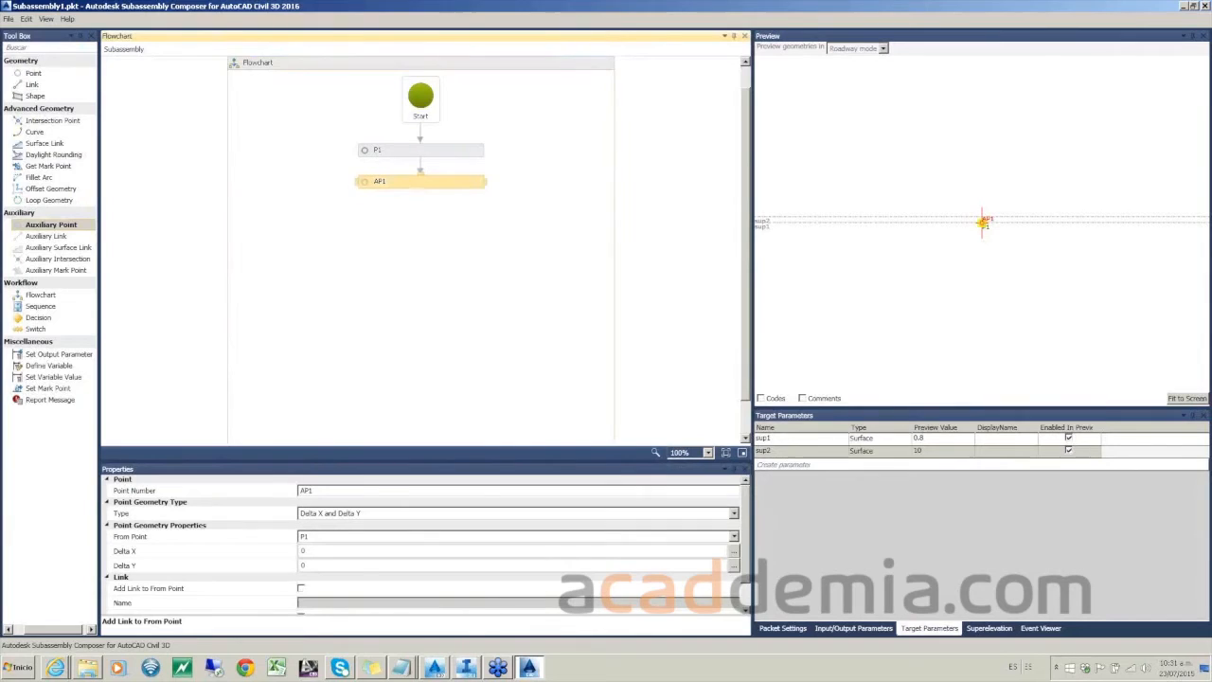
Step: Set auxiliary point AP1's Delta X to berma1 and fit the preview to the geometry
{"action": "left_click", "coordinate": [433, 155]}
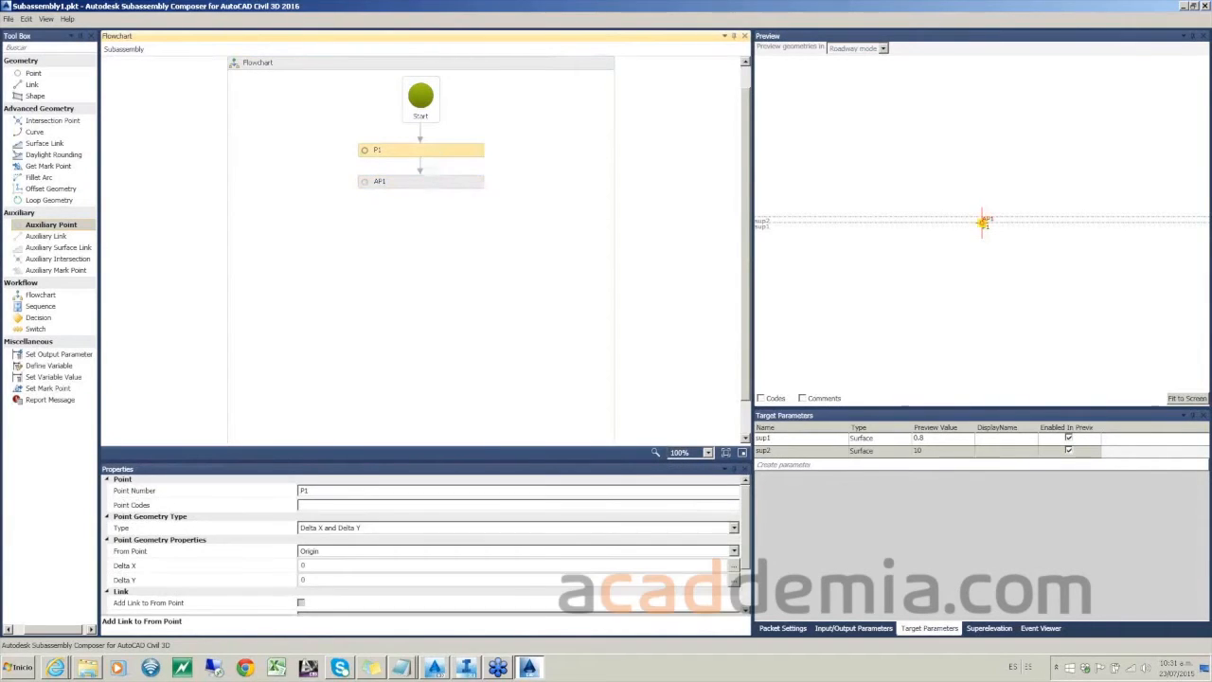
{"action": "left_click", "coordinate": [437, 186]}
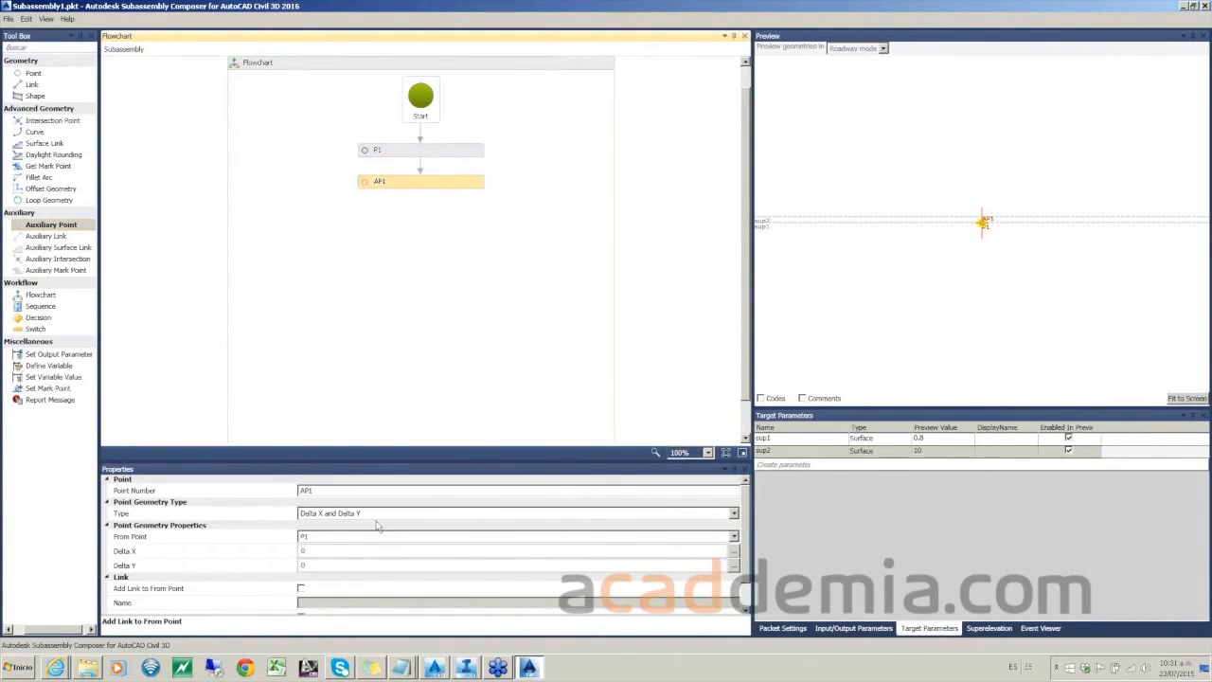
{"action": "left_click", "coordinate": [332, 551]}
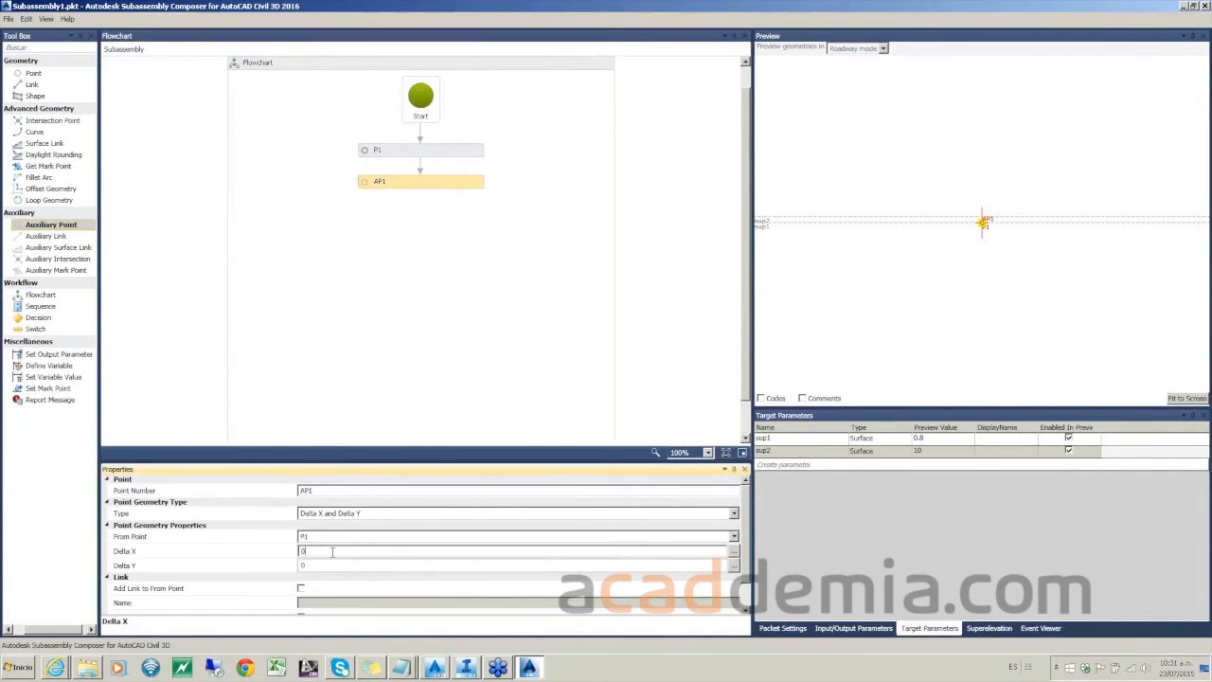
{"action": "type", "text": "berm"}
{"action": "left_click", "coordinate": [374, 296]}
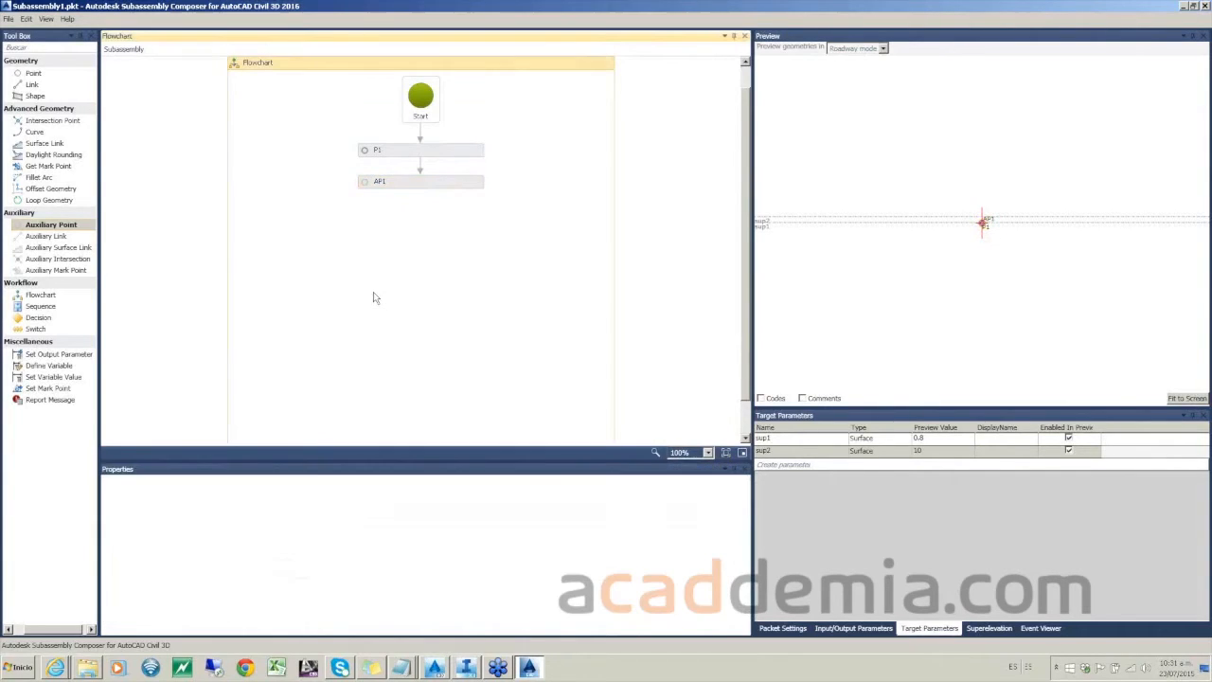
{"action": "left_click", "coordinate": [425, 182]}
{"action": "left_click", "coordinate": [1186, 397]}
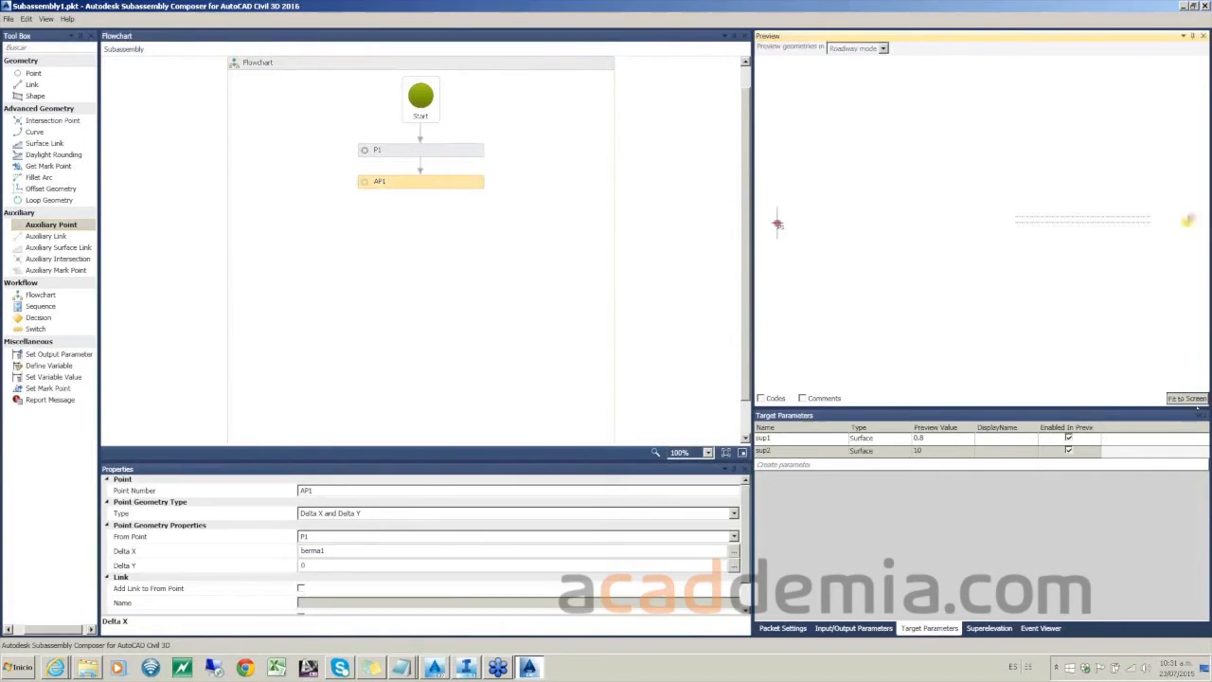
{"action": "scroll", "coordinate": [972, 232], "scroll_direction": "down", "scroll_amount": 1}
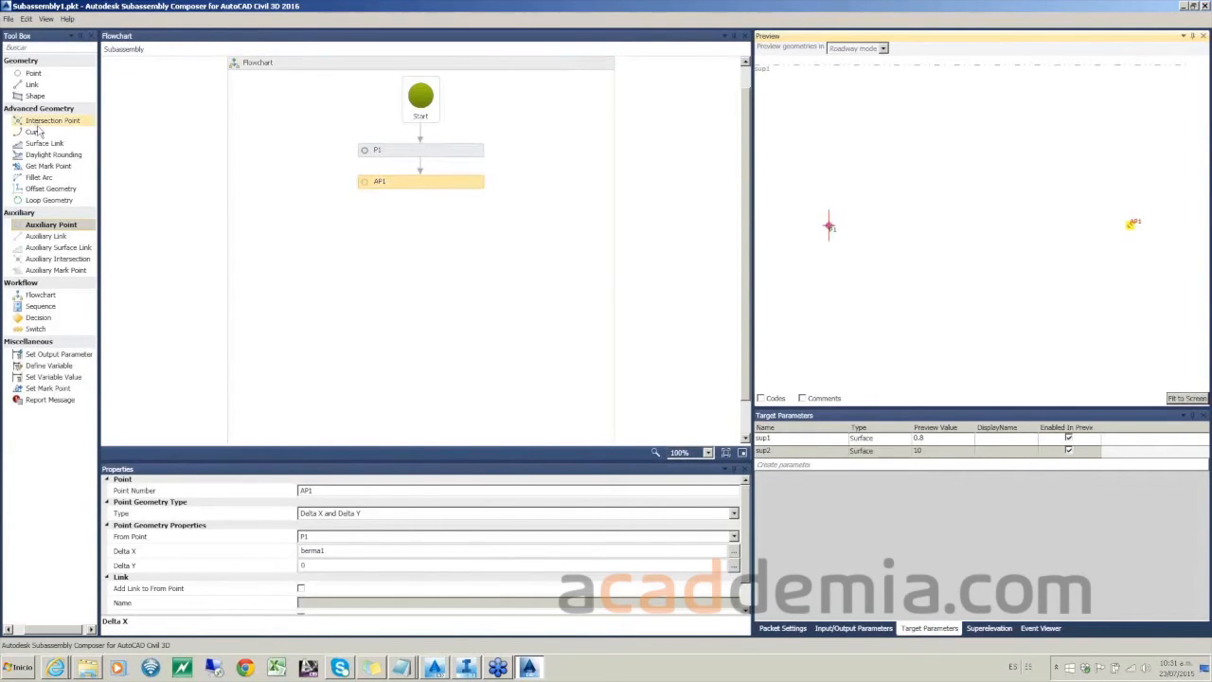
Step: Duplicate auxiliary point AP1 and connect the copy directly below it in the flowchart
{"action": "right_click", "coordinate": [460, 184]}
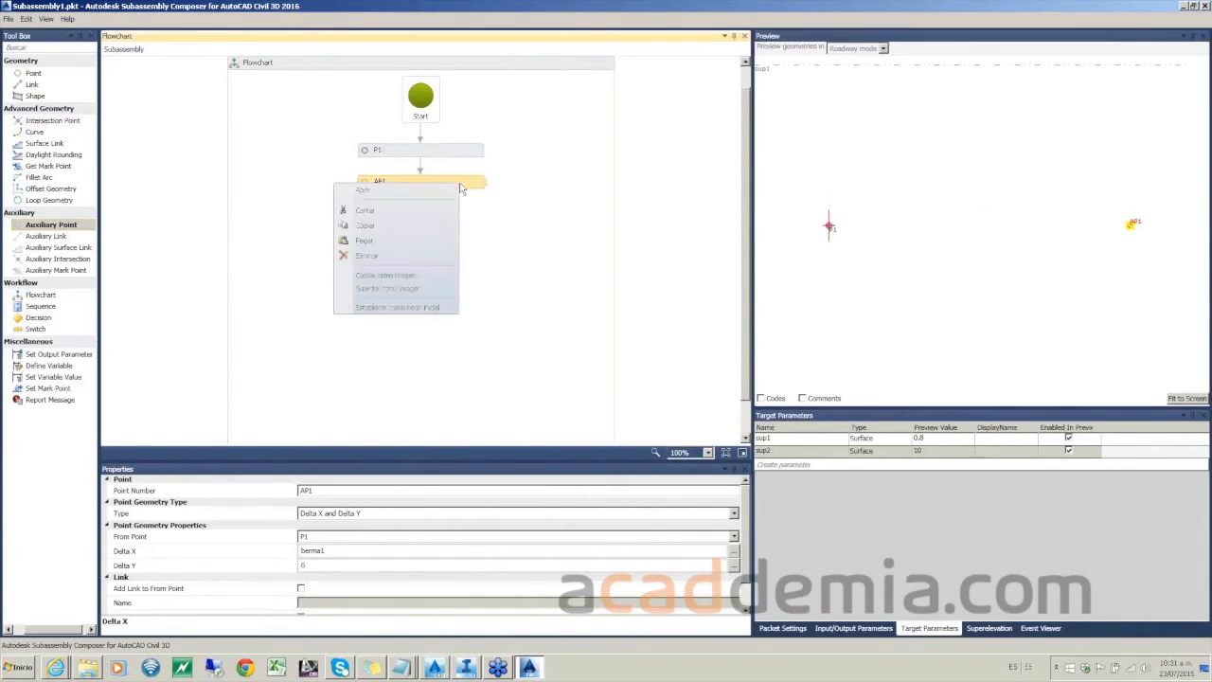
{"action": "left_click", "coordinate": [401, 224]}
{"action": "right_click", "coordinate": [396, 220]}
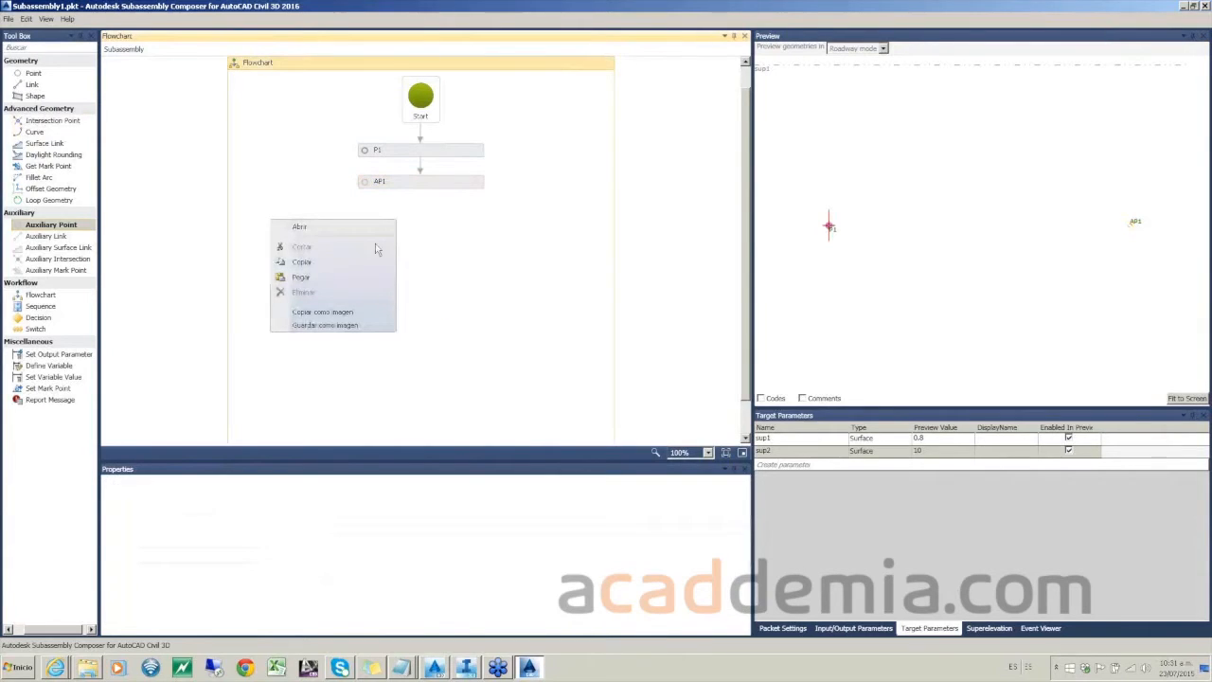
{"action": "left_click", "coordinate": [346, 281]}
{"action": "left_click_drag", "start_coordinate": [341, 224], "coordinate": [423, 197]}
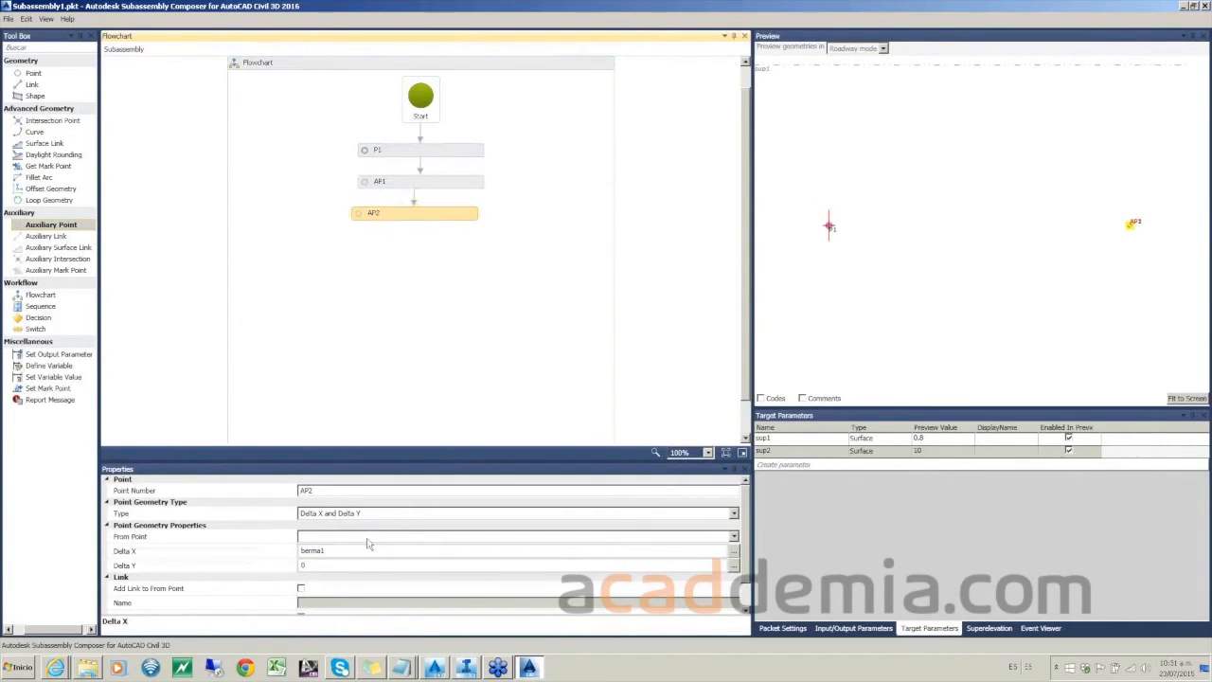
{"action": "left_click", "coordinate": [455, 190]}
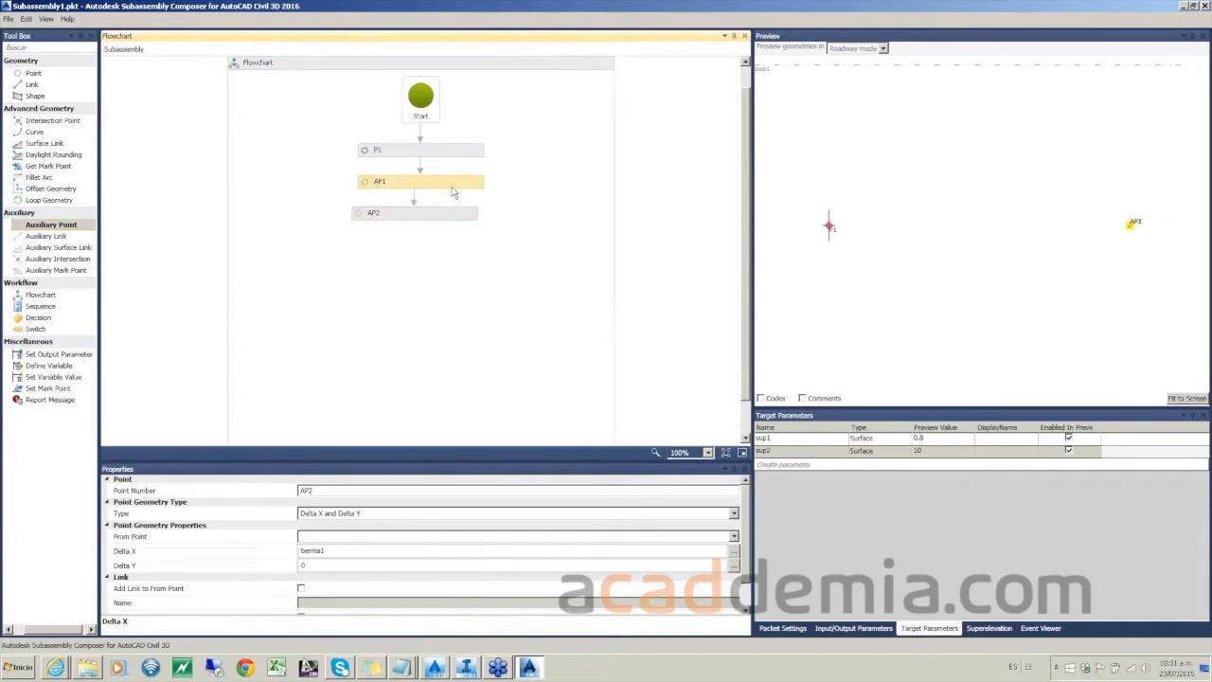
{"action": "left_click", "coordinate": [449, 216]}
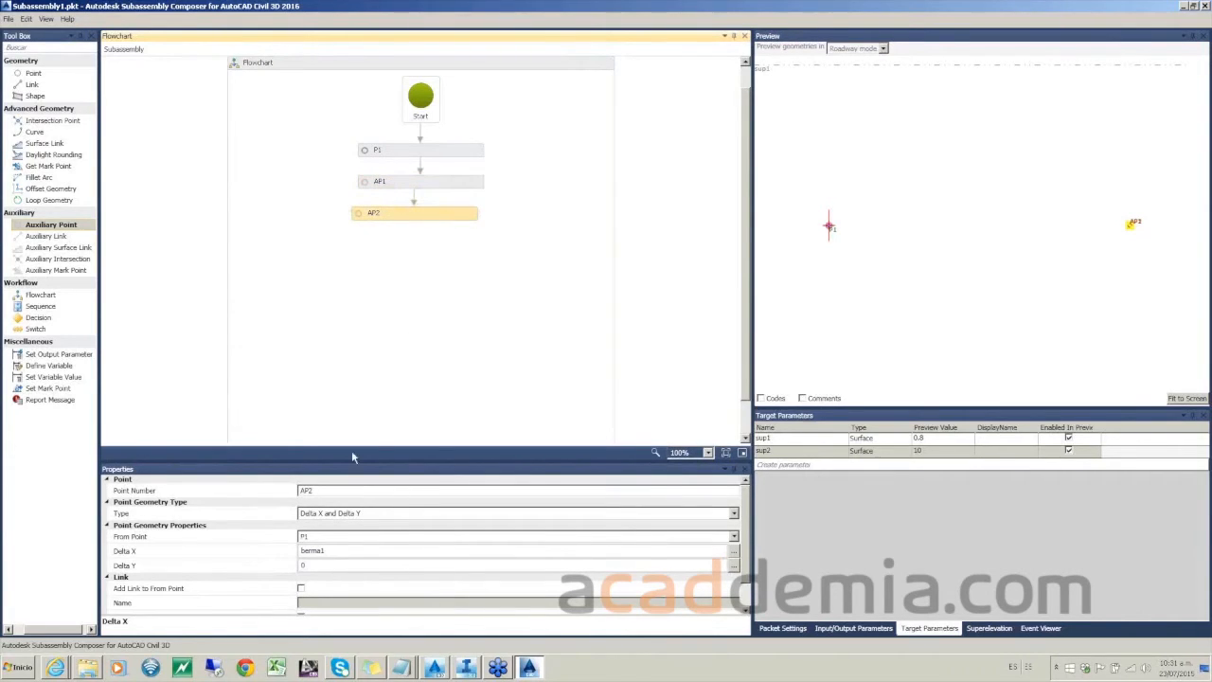
Step: Change AP2's geometry type to Slope and Delta Y and set its slope to the parameter tal1
{"action": "left_click", "coordinate": [353, 516]}
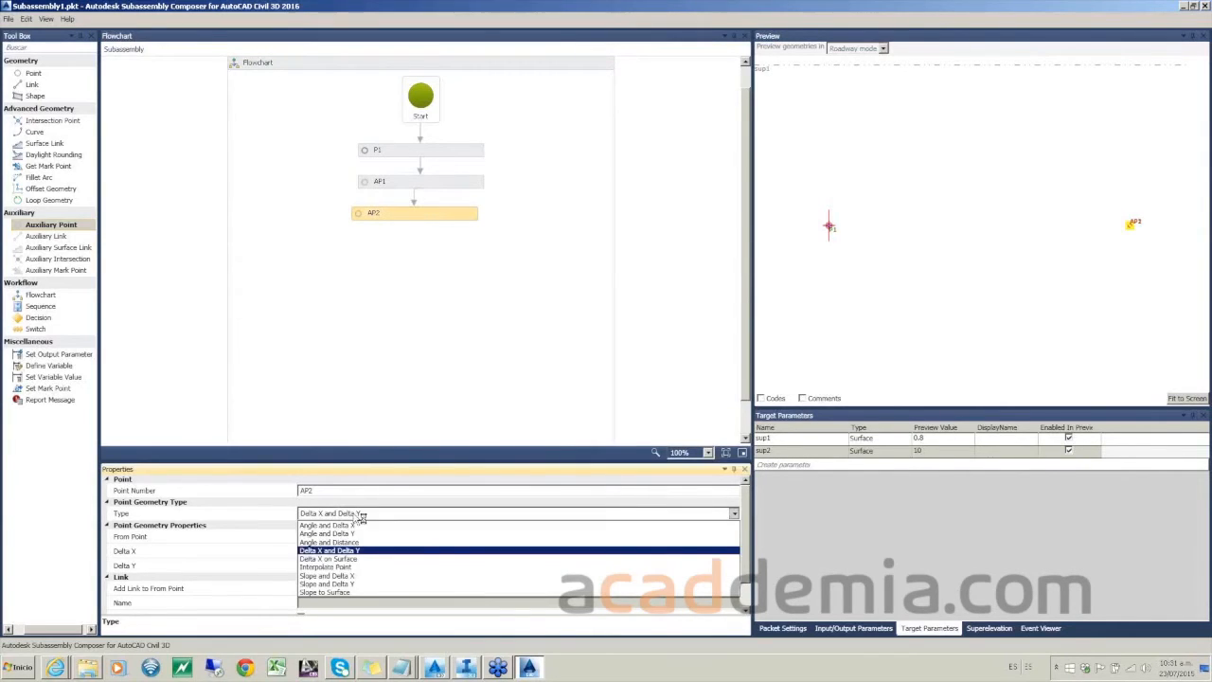
{"action": "left_click", "coordinate": [327, 584]}
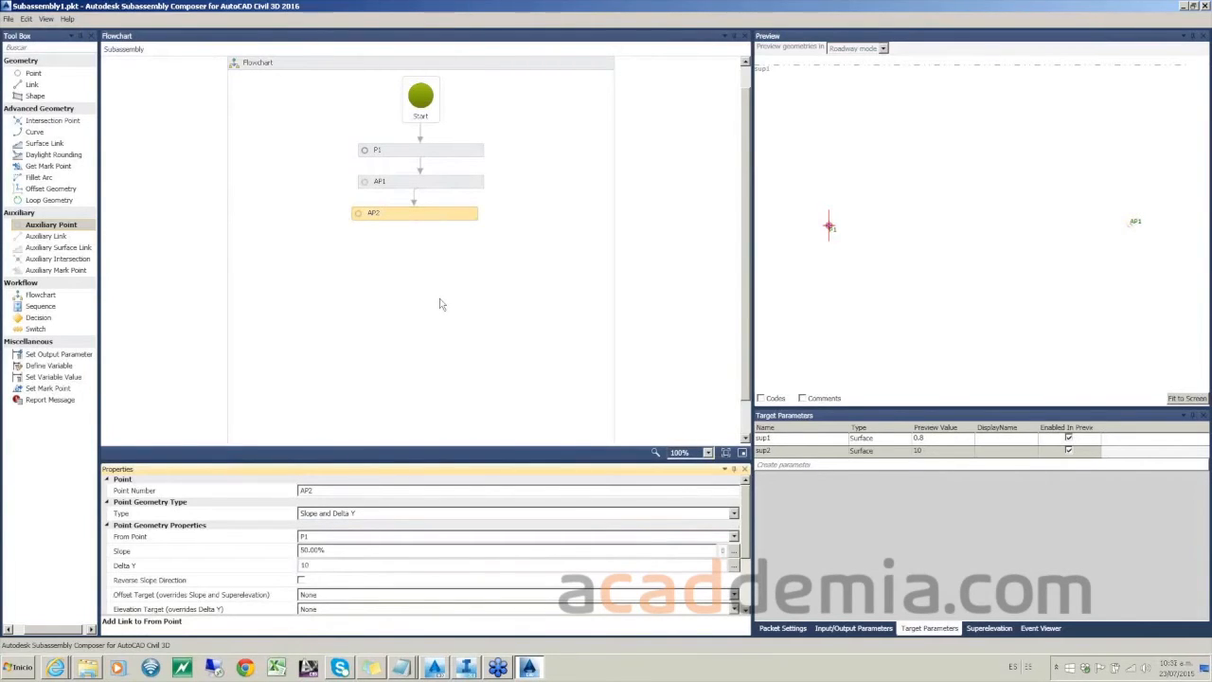
{"action": "left_click", "coordinate": [331, 550]}
{"action": "type", "text": "1"}
{"action": "left_click", "coordinate": [333, 571]}
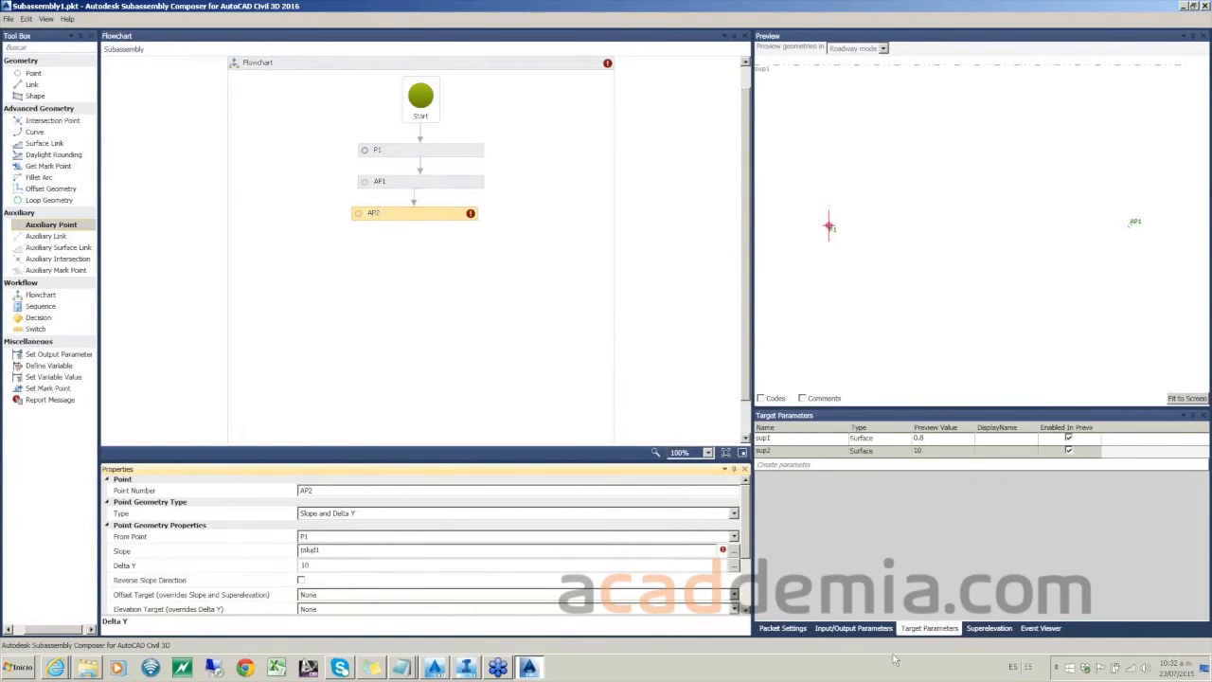
{"action": "left_click", "coordinate": [853, 628]}
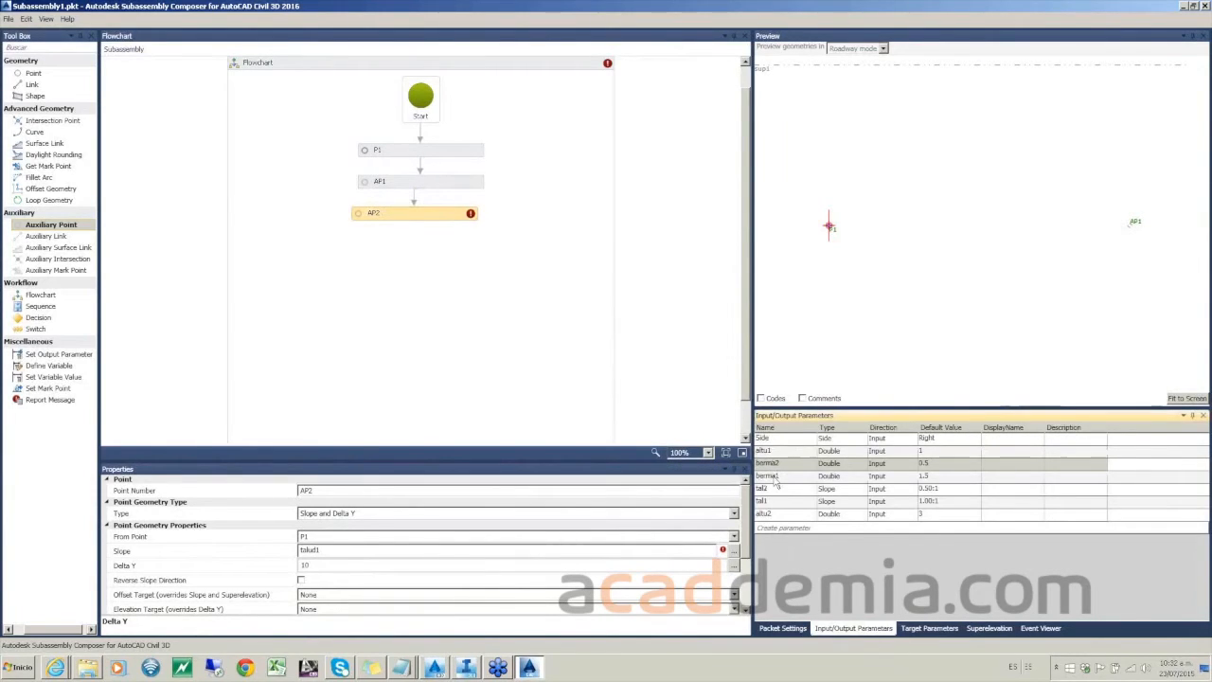
{"action": "left_click", "coordinate": [339, 550]}
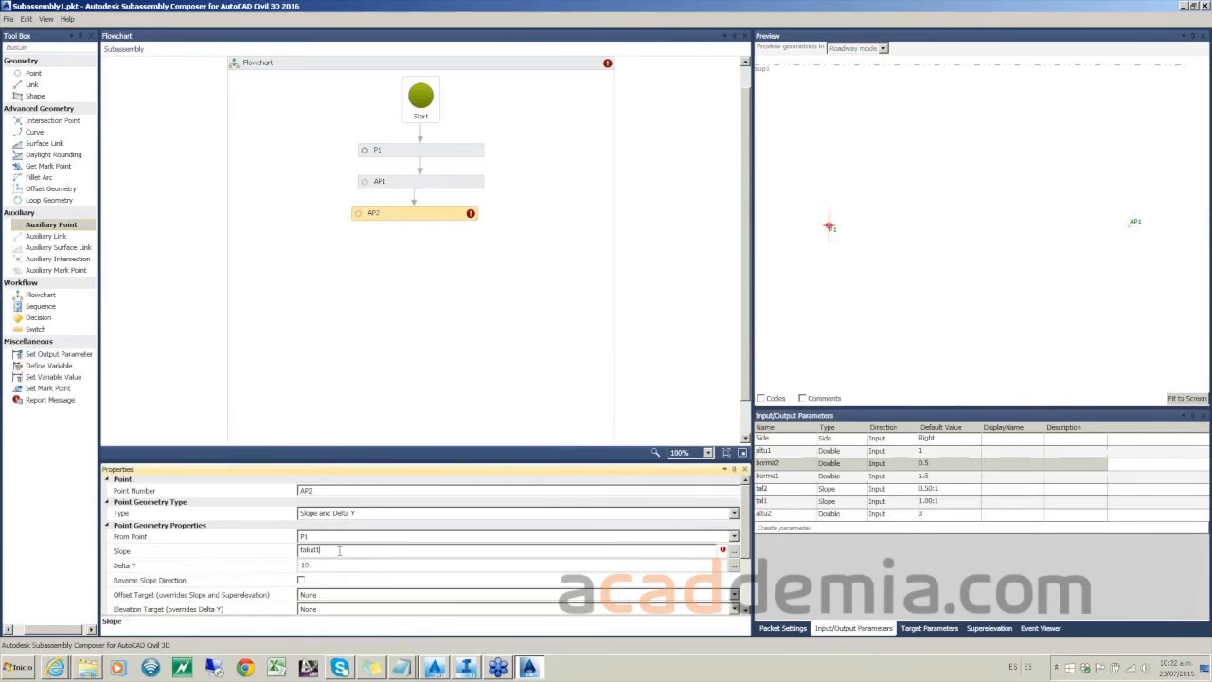
{"action": "key", "text": "BackSpace"}
Step: Set AP2's Delta Y to altu1 and fit the preview to check the point
{"action": "left_click", "coordinate": [324, 564]}
{"action": "left_click_drag", "start_coordinate": [324, 564], "coordinate": [266, 557]}
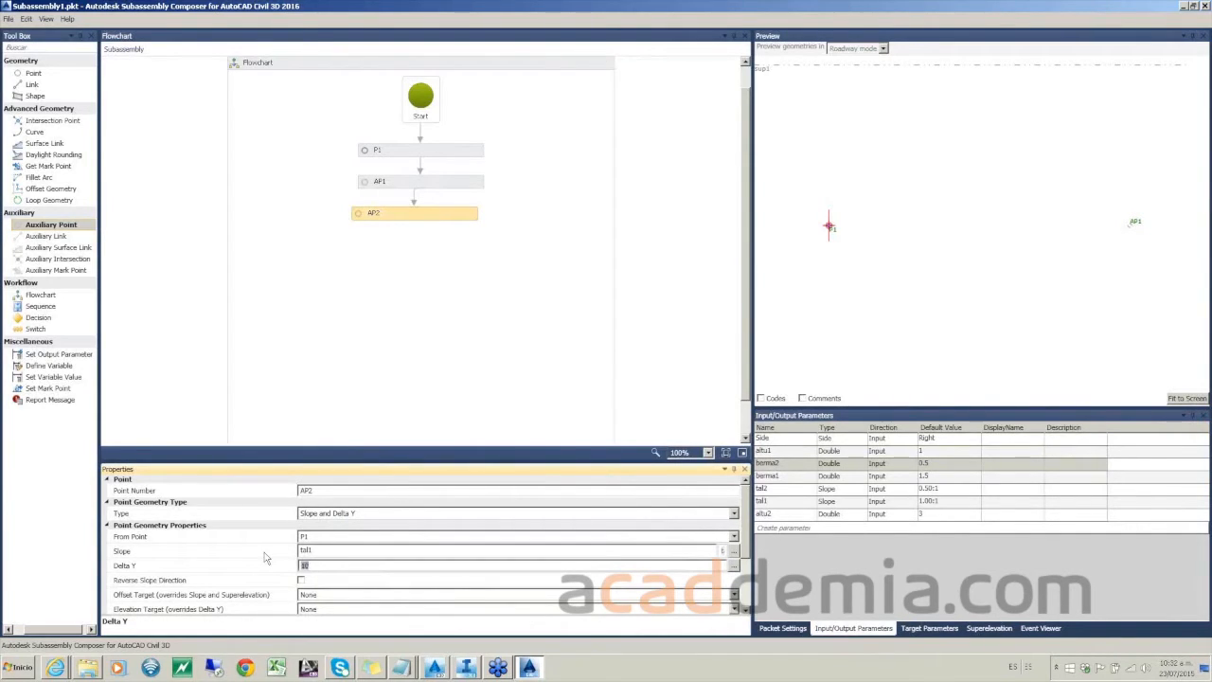
{"action": "type", "text": "altu"}
{"action": "left_click", "coordinate": [368, 537]}
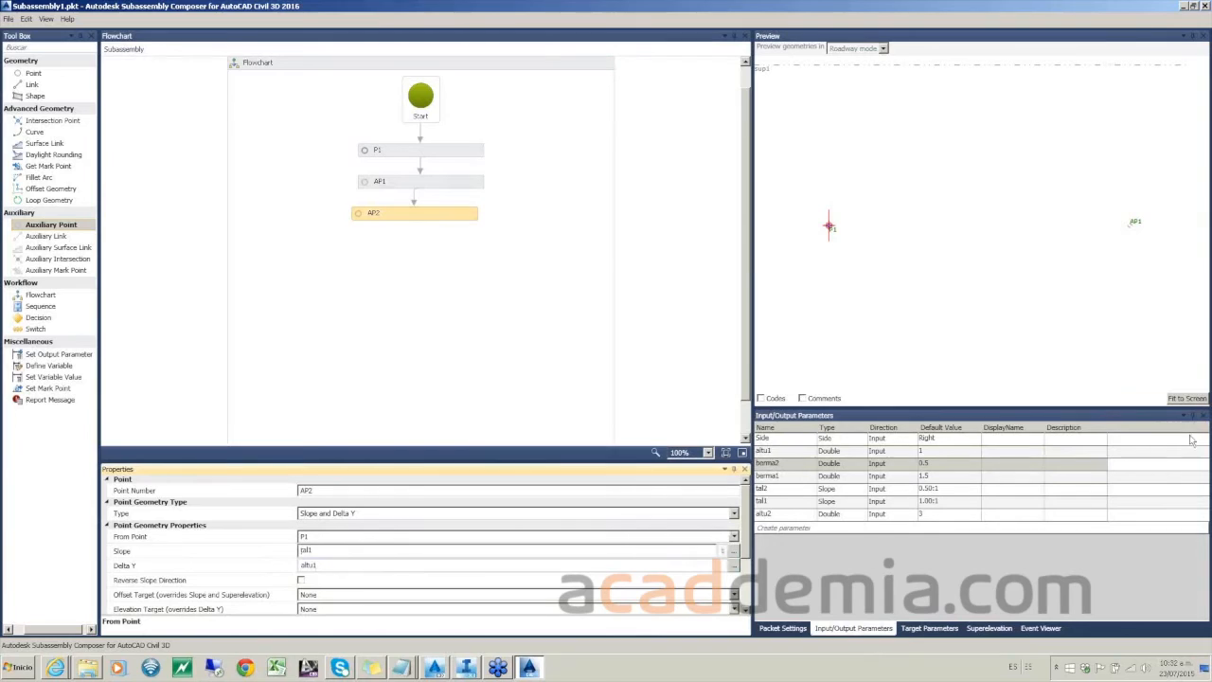
{"action": "left_click", "coordinate": [1186, 397]}
{"action": "scroll", "coordinate": [1010, 187], "scroll_direction": "down", "scroll_amount": 3}
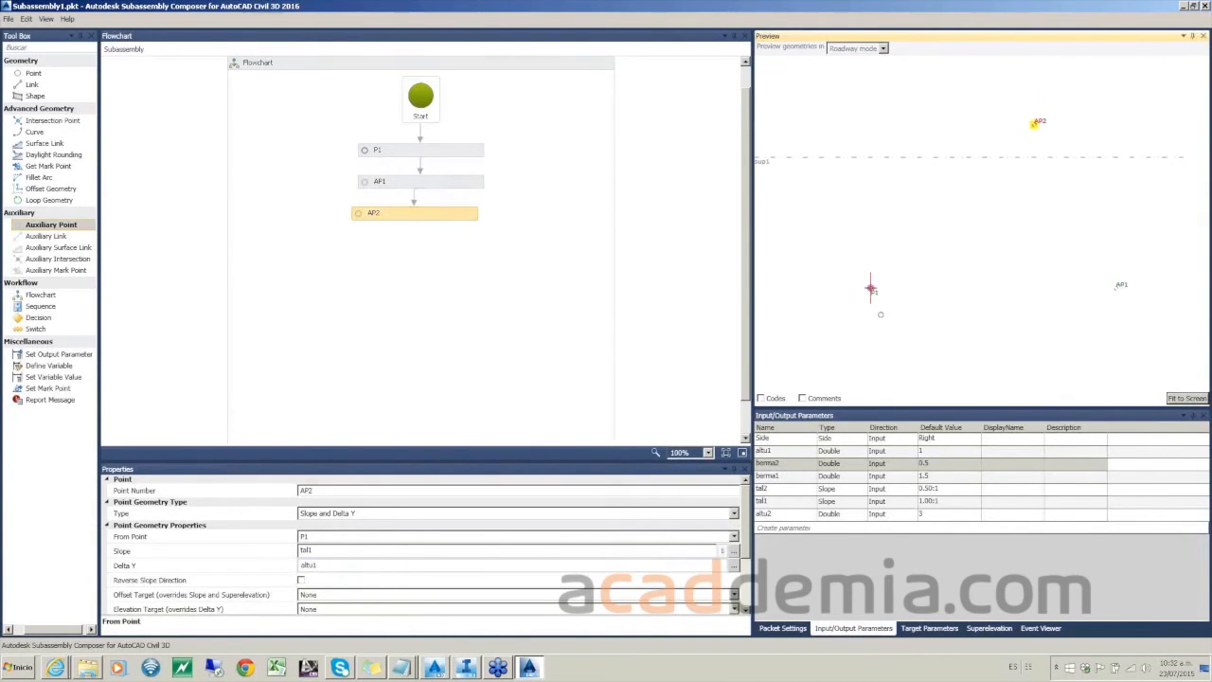
Step: Set AP2's From Point to AP1 and refit the preview to check its position
{"action": "left_click", "coordinate": [419, 215]}
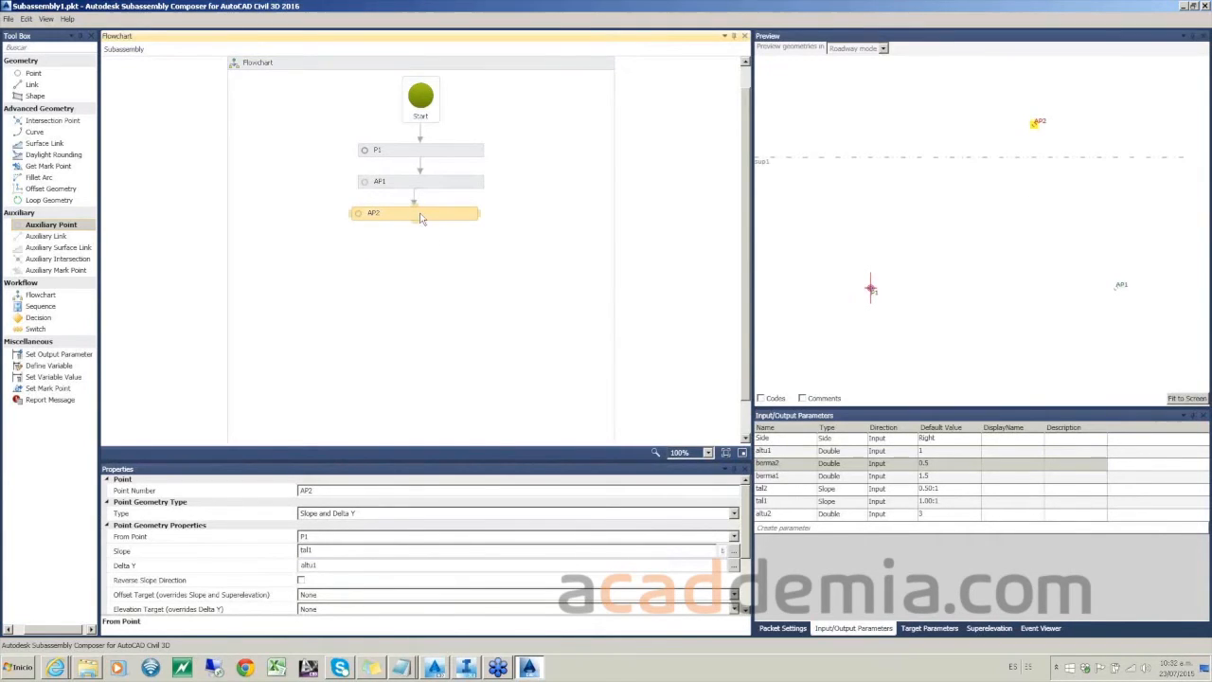
{"action": "left_click", "coordinate": [347, 538]}
{"action": "left_click", "coordinate": [328, 549]}
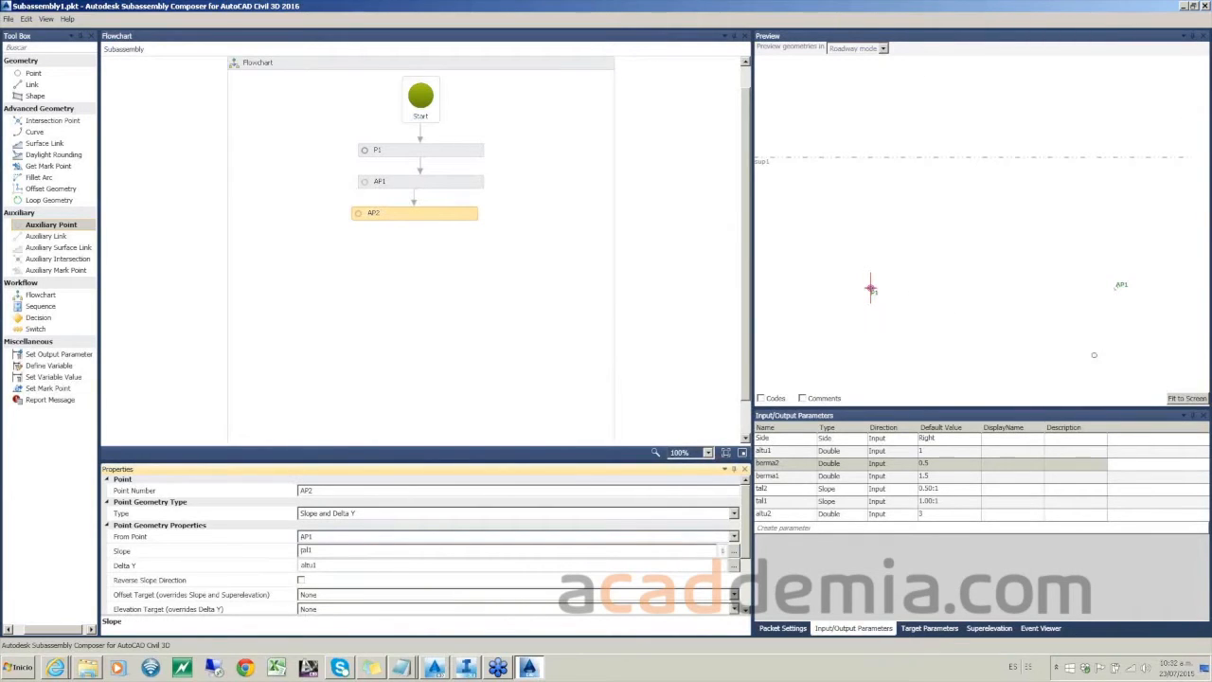
{"action": "left_click", "coordinate": [1185, 399]}
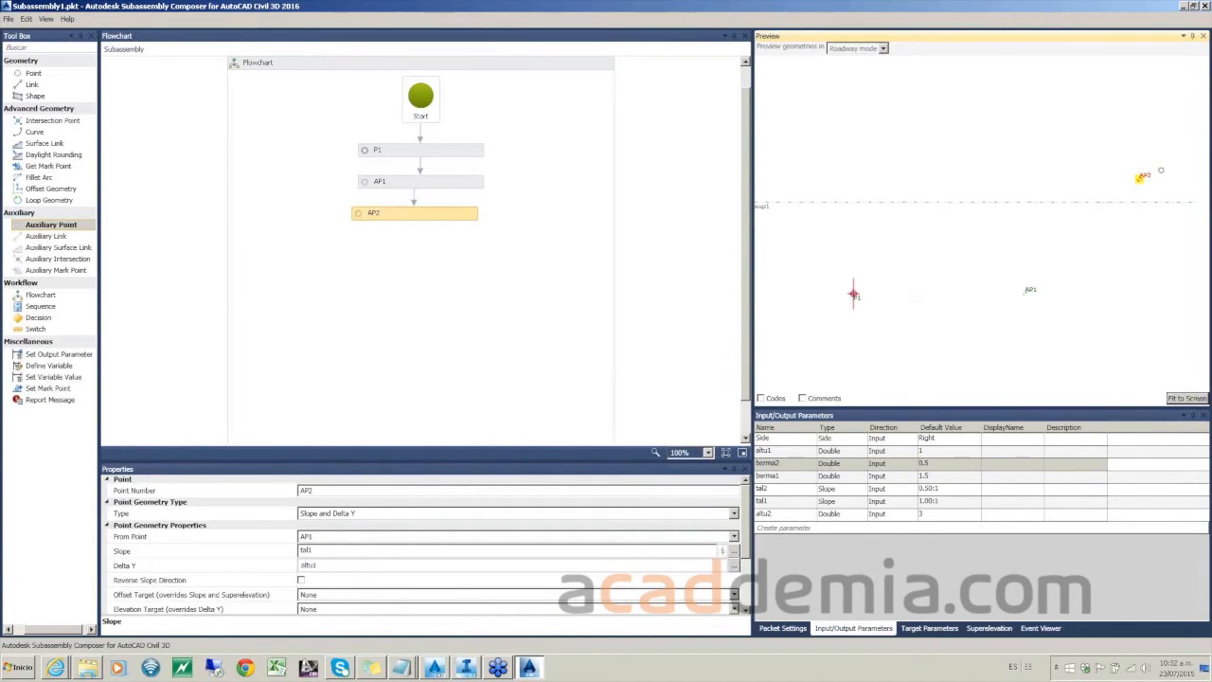
{"action": "scroll", "coordinate": [1034, 220], "scroll_direction": "down", "scroll_amount": 3}
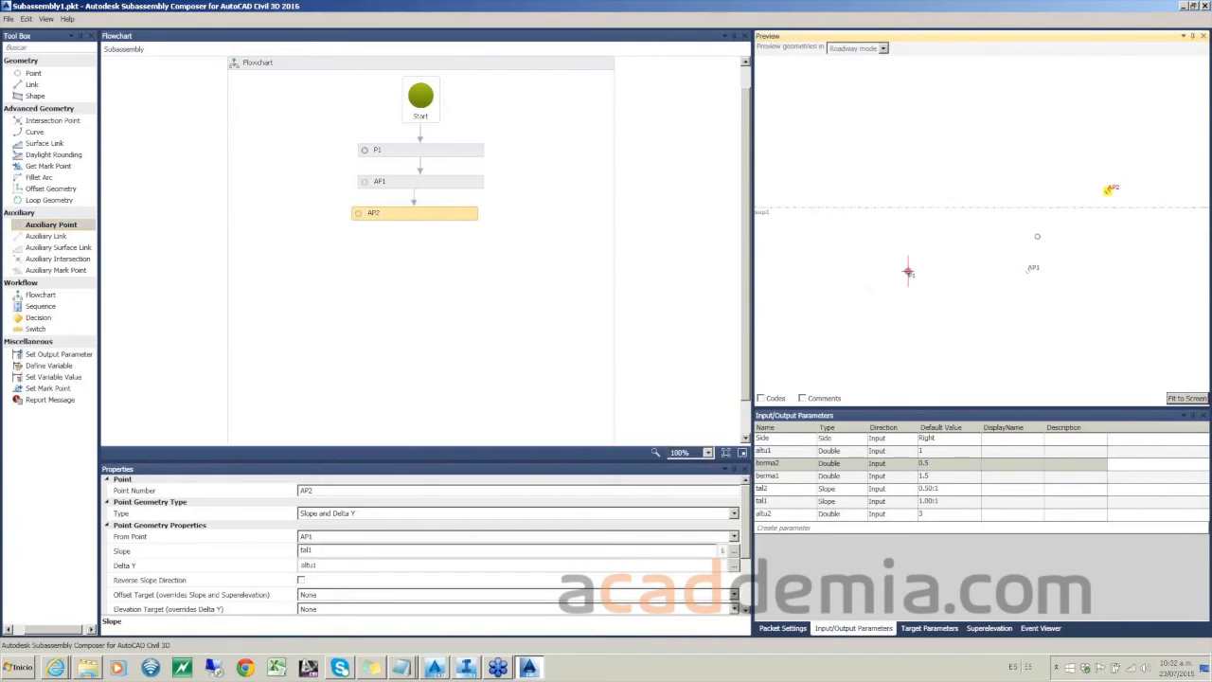
{"action": "scroll", "coordinate": [984, 262], "scroll_direction": "down", "scroll_amount": 1}
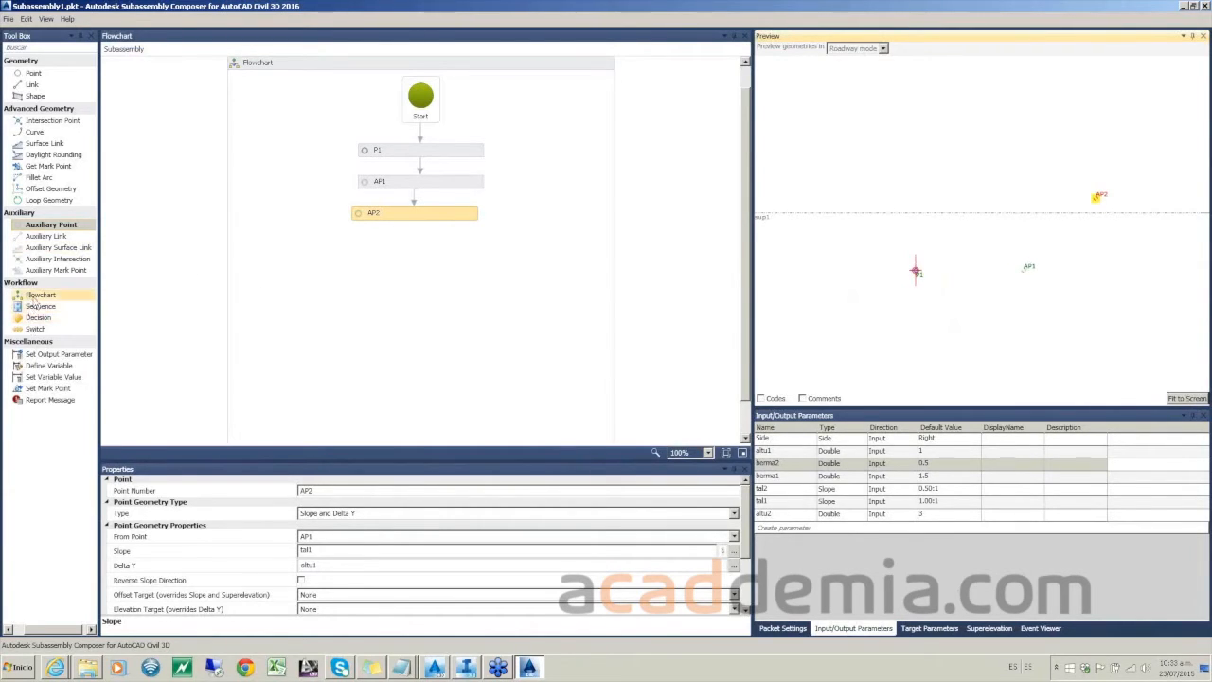
Step: Add a Decision element below AP2 with the condition ap2.distancetosurface>0
{"action": "left_click_drag", "start_coordinate": [38, 317], "coordinate": [419, 269]}
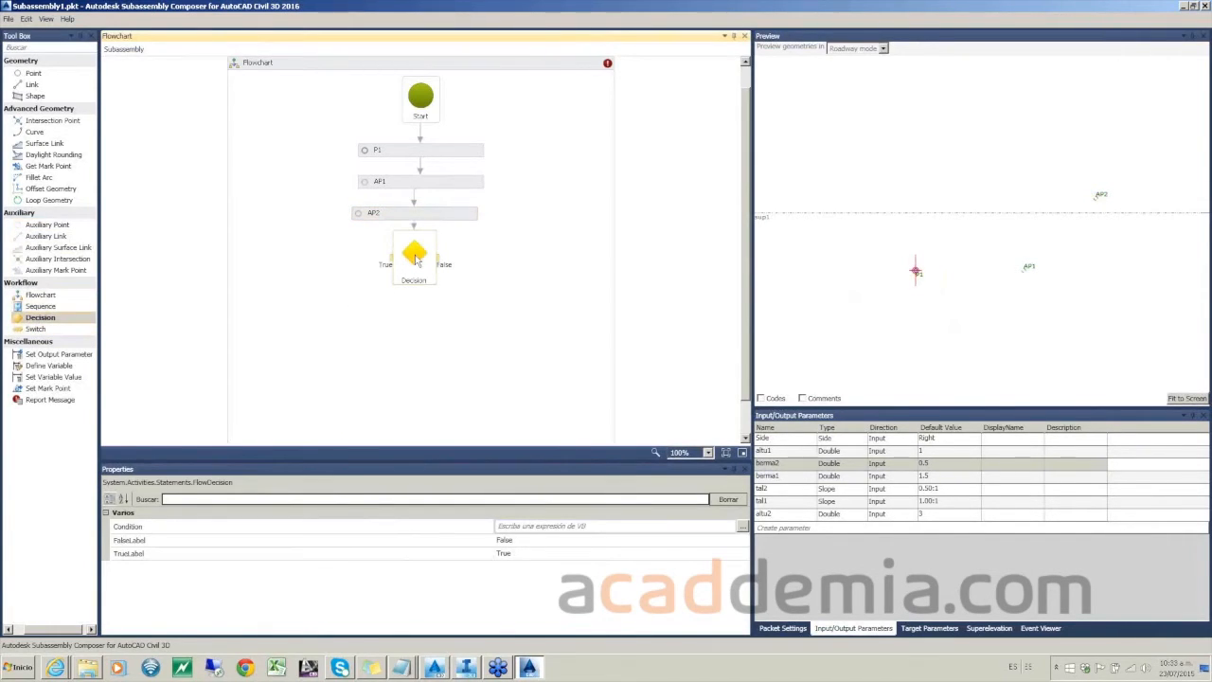
{"action": "left_click", "coordinate": [612, 530]}
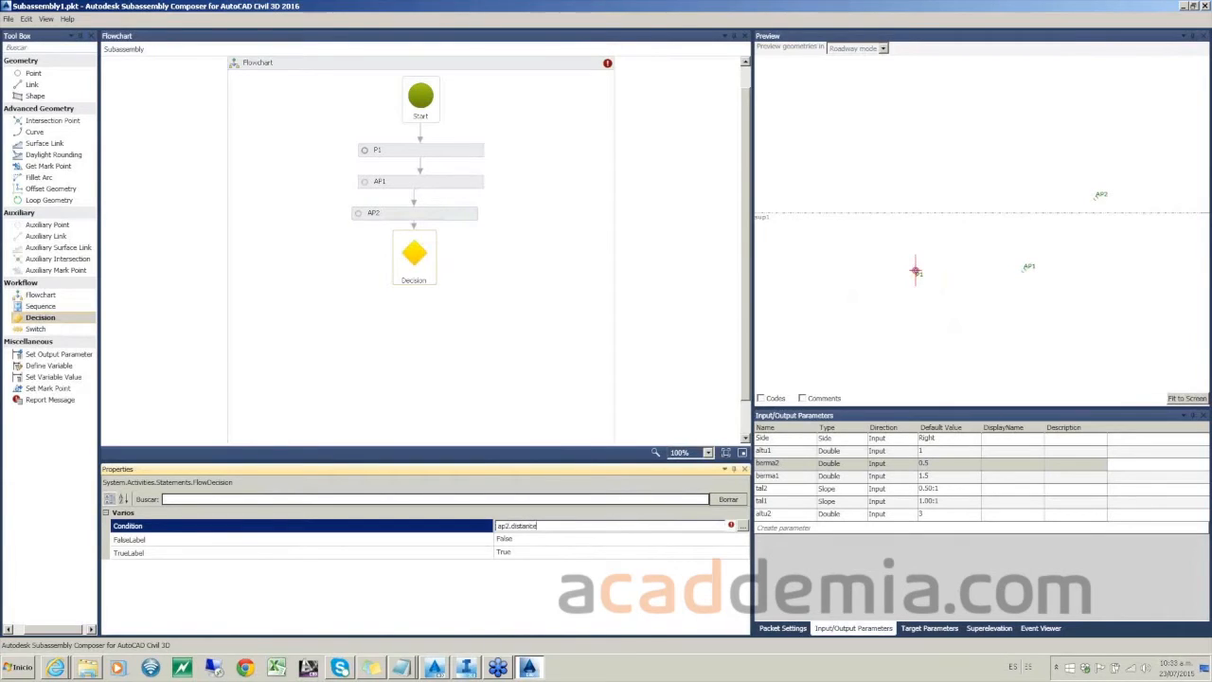
{"action": "type", "text": "surface>0"}
{"action": "left_click", "coordinate": [397, 347]}
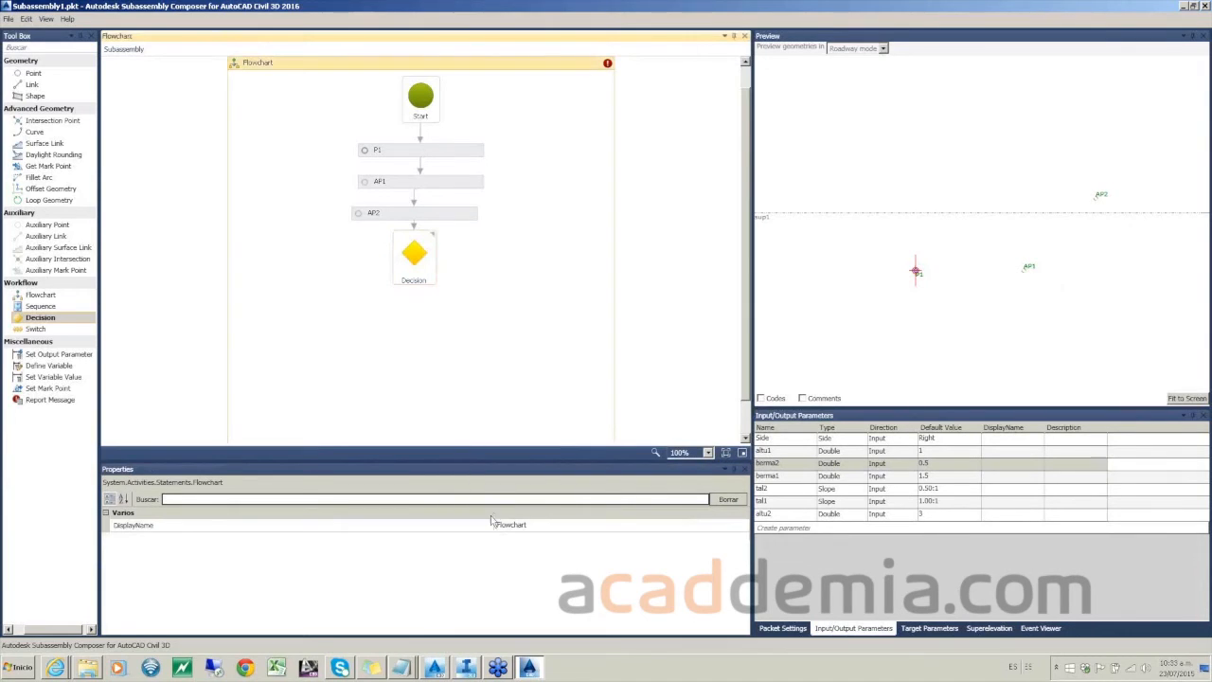
Step: Complete the Decision's condition with the surface target so it reads ap2.distancetosurface(sup1)>0
{"action": "left_click", "coordinate": [436, 266]}
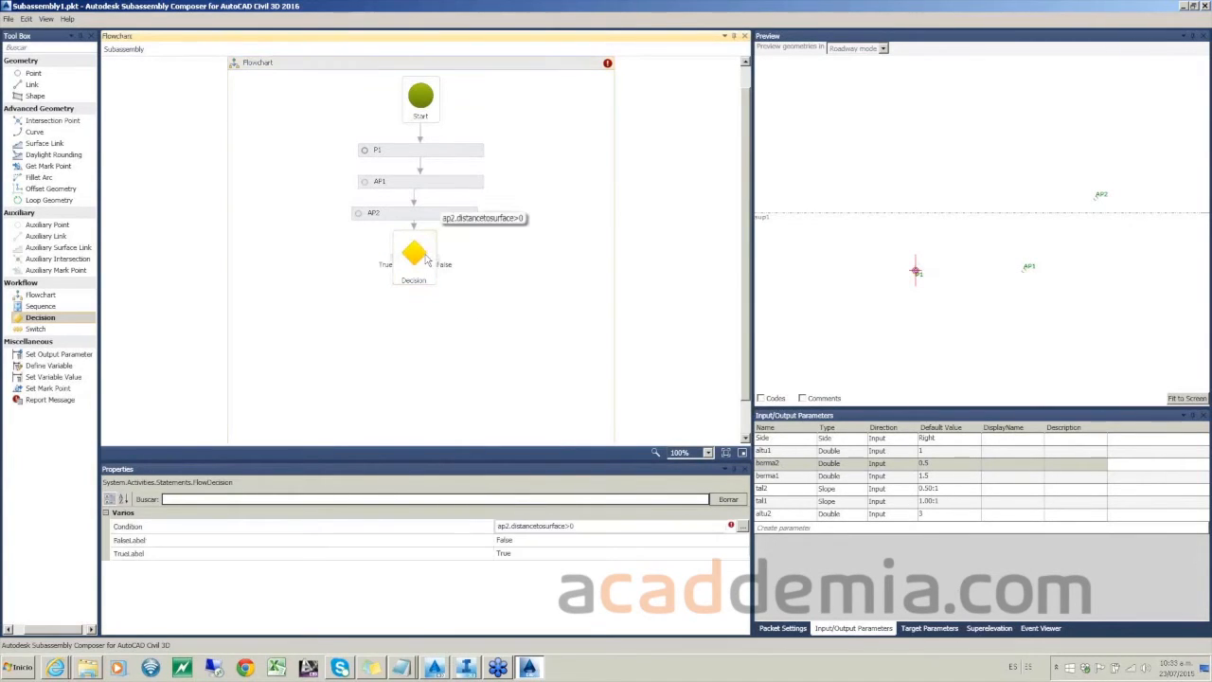
{"action": "left_click", "coordinate": [578, 527]}
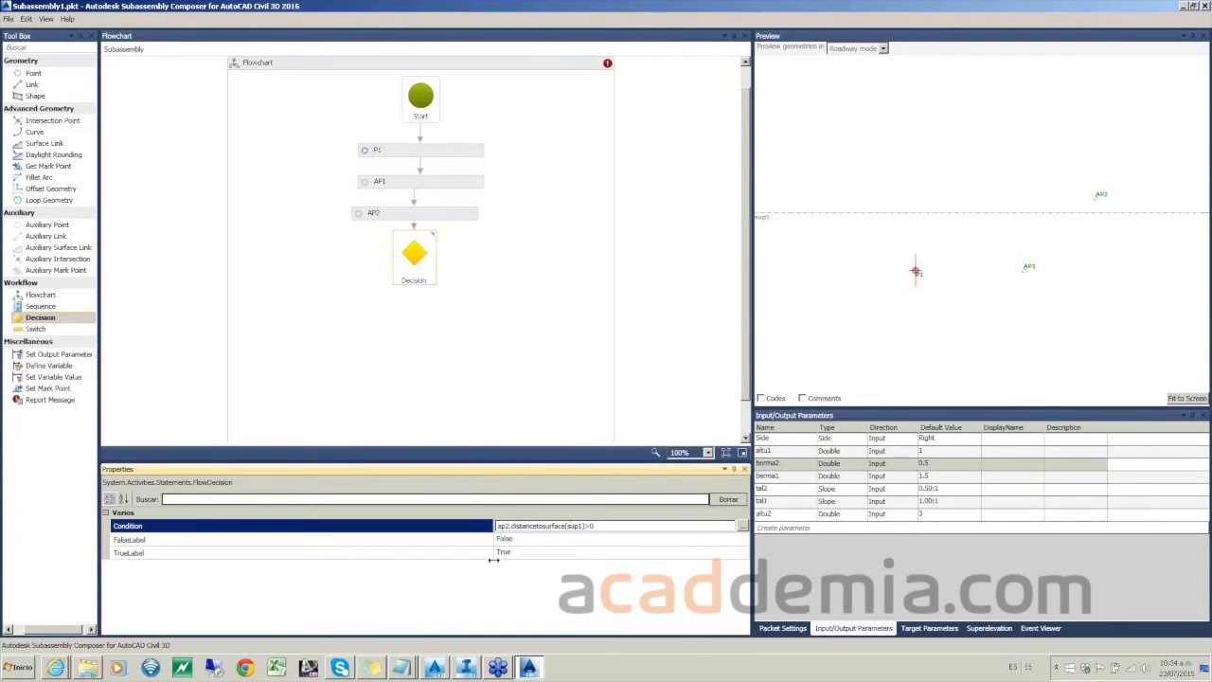
{"action": "left_click", "coordinate": [370, 368]}
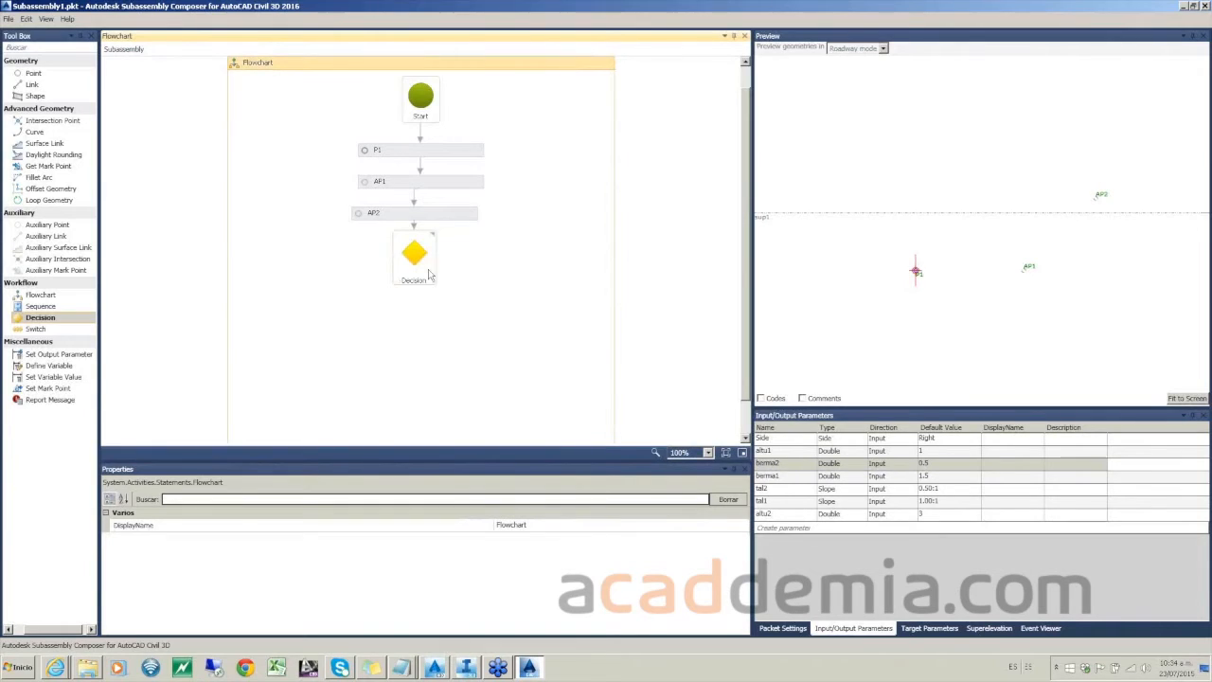
Step: Add point P2 to the Decision's True branch, placed below and to the left of the Decision
{"action": "left_click_drag", "start_coordinate": [34, 74], "coordinate": [336, 316]}
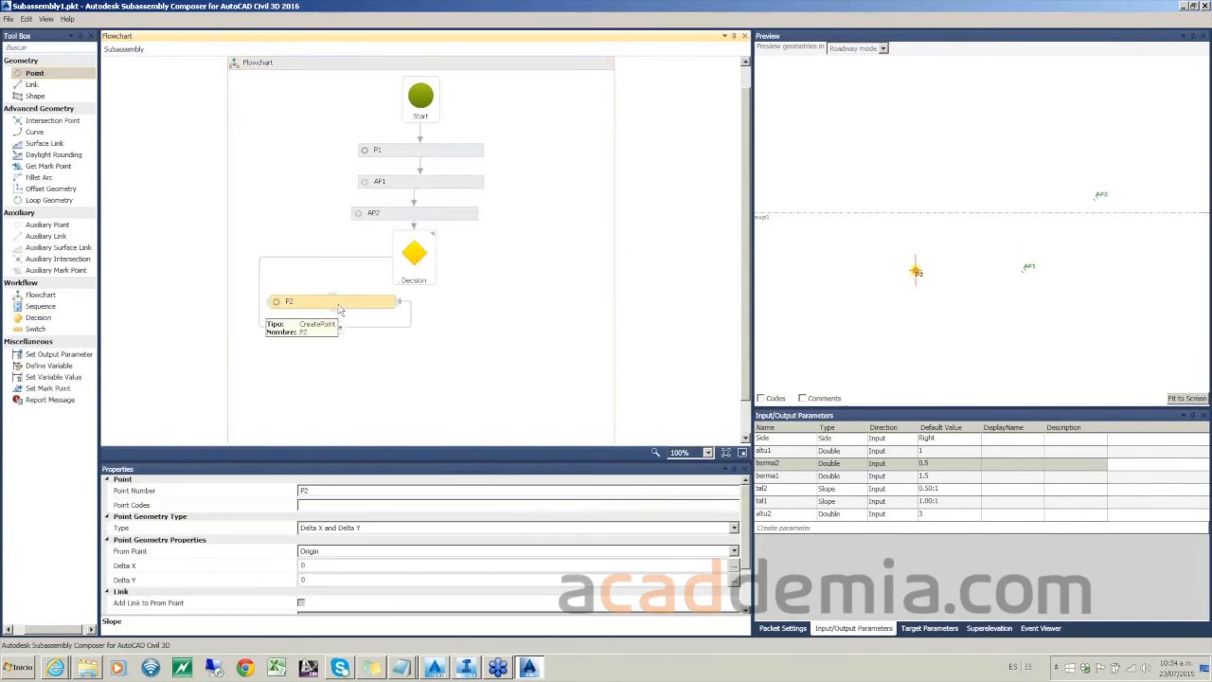
{"action": "left_click", "coordinate": [399, 307]}
{"action": "left_click_drag", "start_coordinate": [397, 306], "coordinate": [332, 306]}
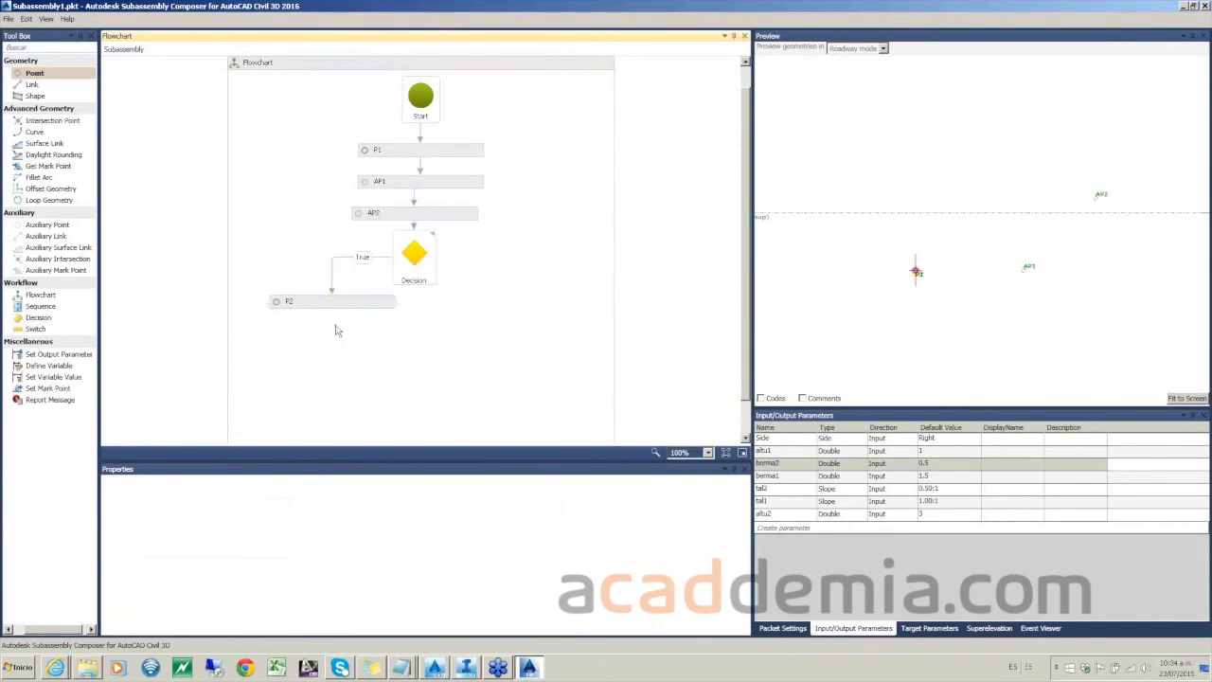
Step: Set P2's From Point to P1 and its Delta X to berma1
{"action": "left_click", "coordinate": [355, 311]}
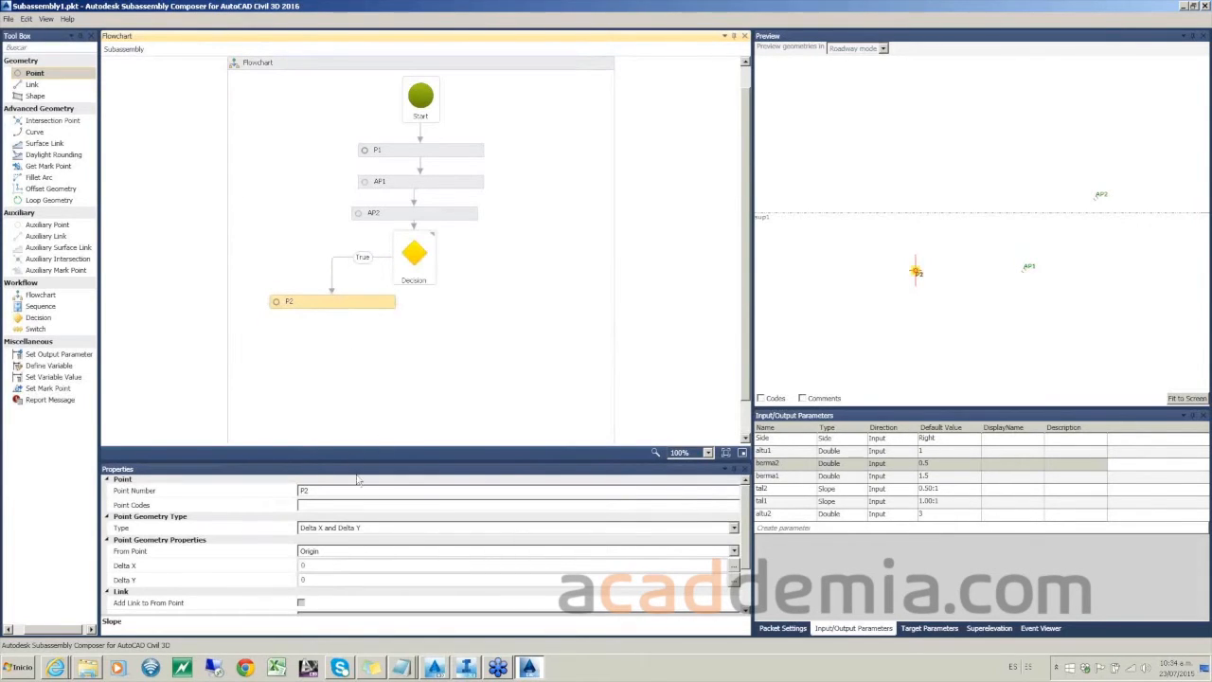
{"action": "left_click", "coordinate": [316, 554]}
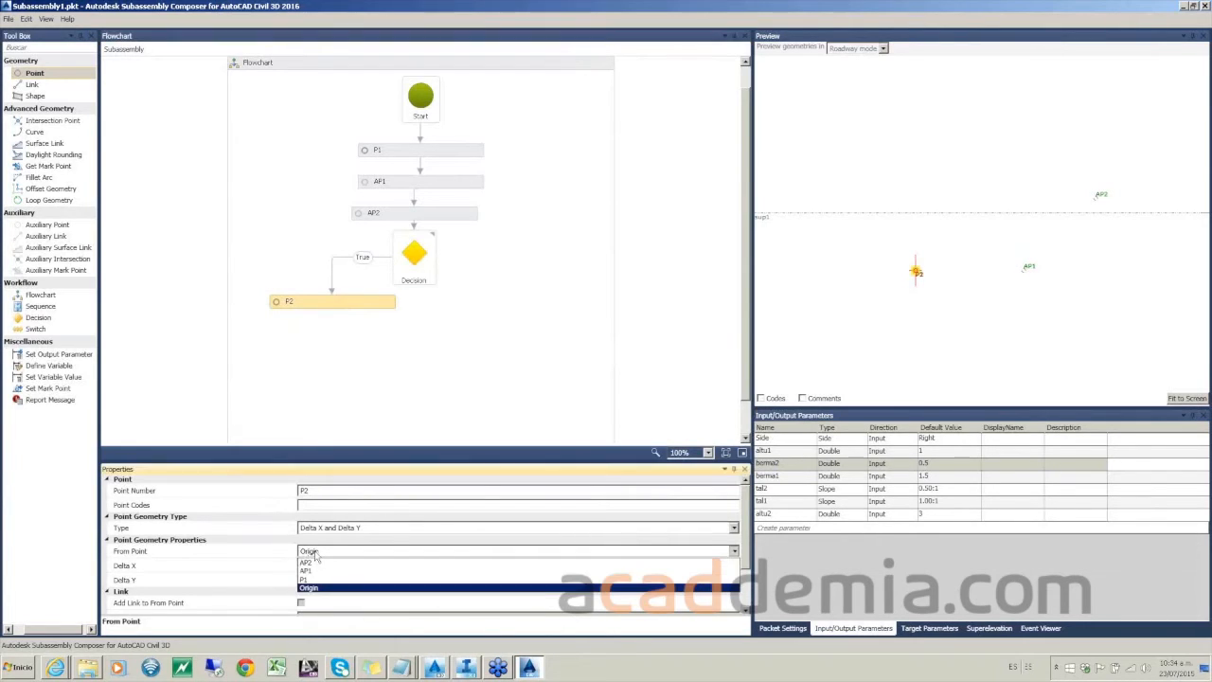
{"action": "left_click", "coordinate": [308, 578]}
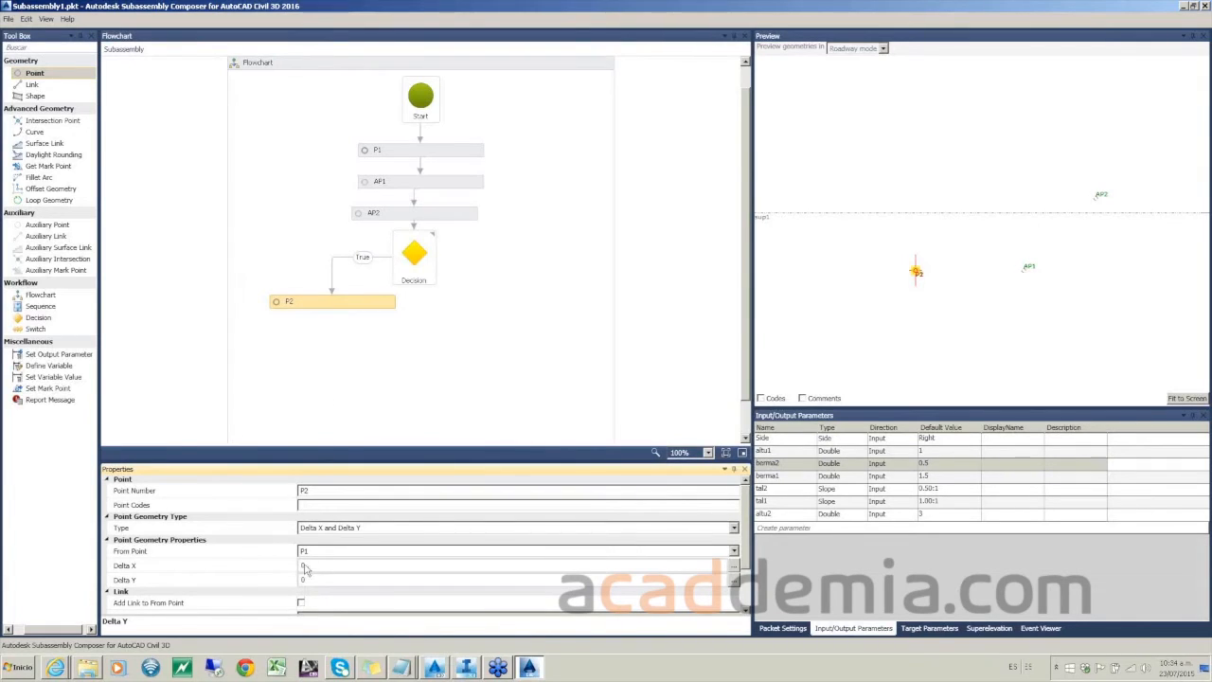
{"action": "left_click", "coordinate": [305, 566]}
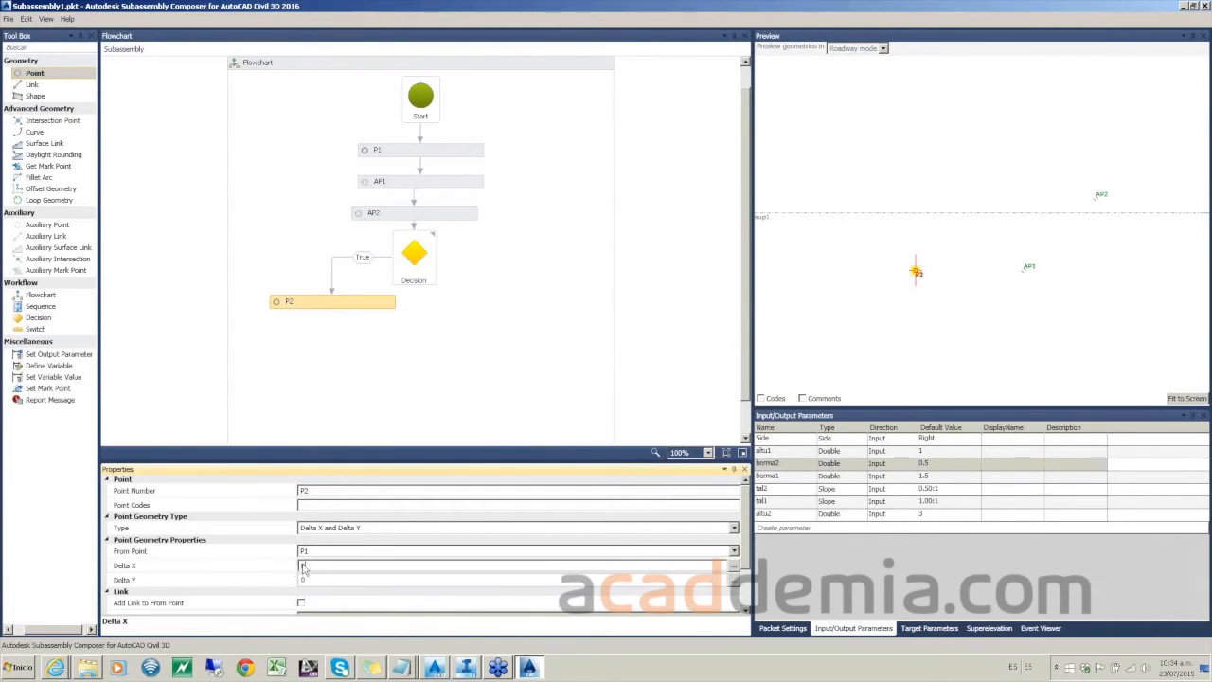
{"action": "type", "text": "berma1"}
{"action": "left_click", "coordinate": [372, 388]}
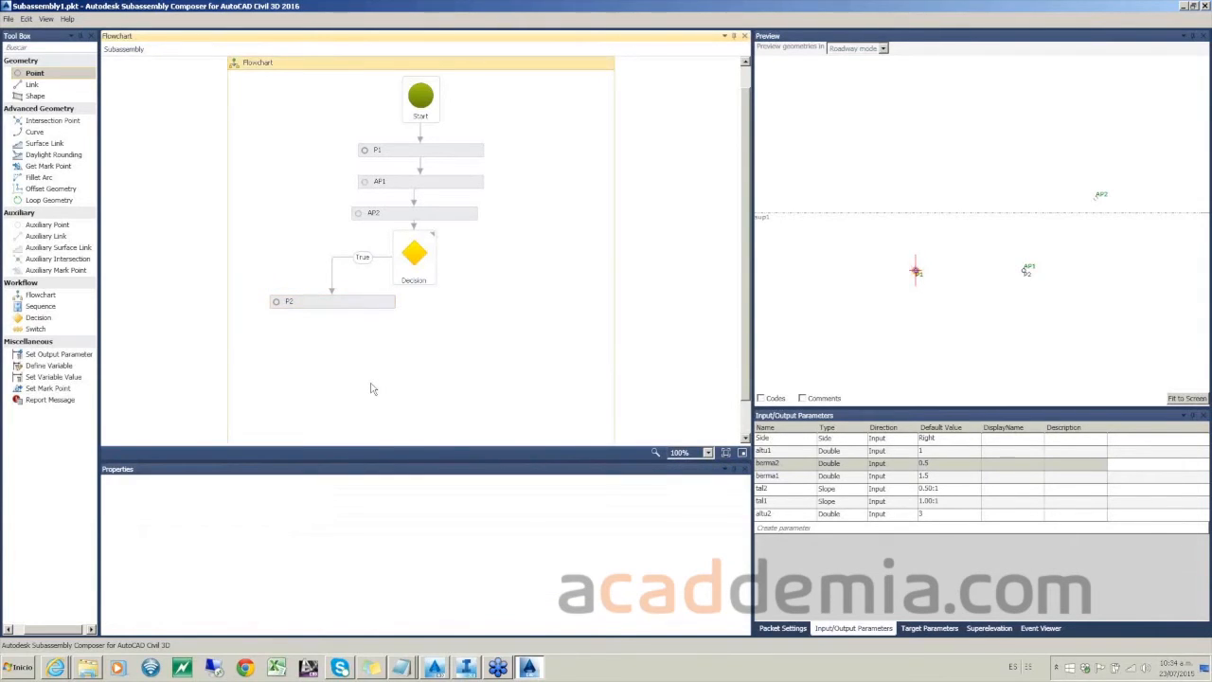
Step: Enable the link from P2 back to its From Point
{"action": "left_click", "coordinate": [334, 303]}
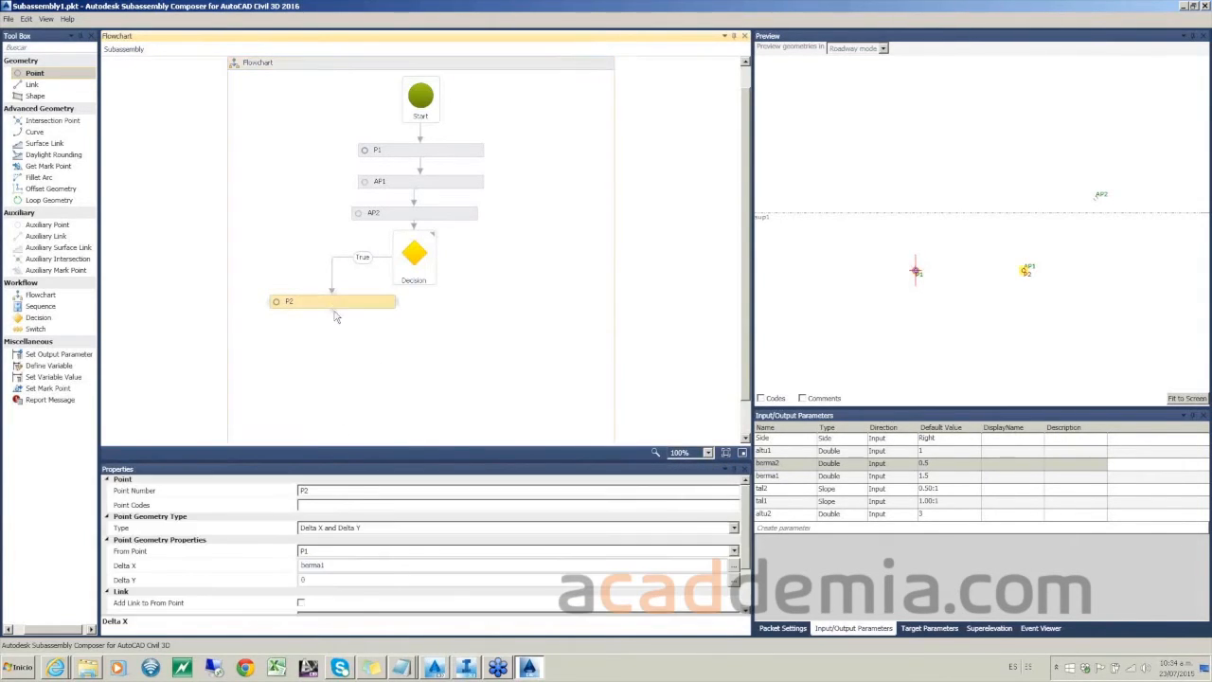
{"action": "left_click", "coordinate": [300, 602]}
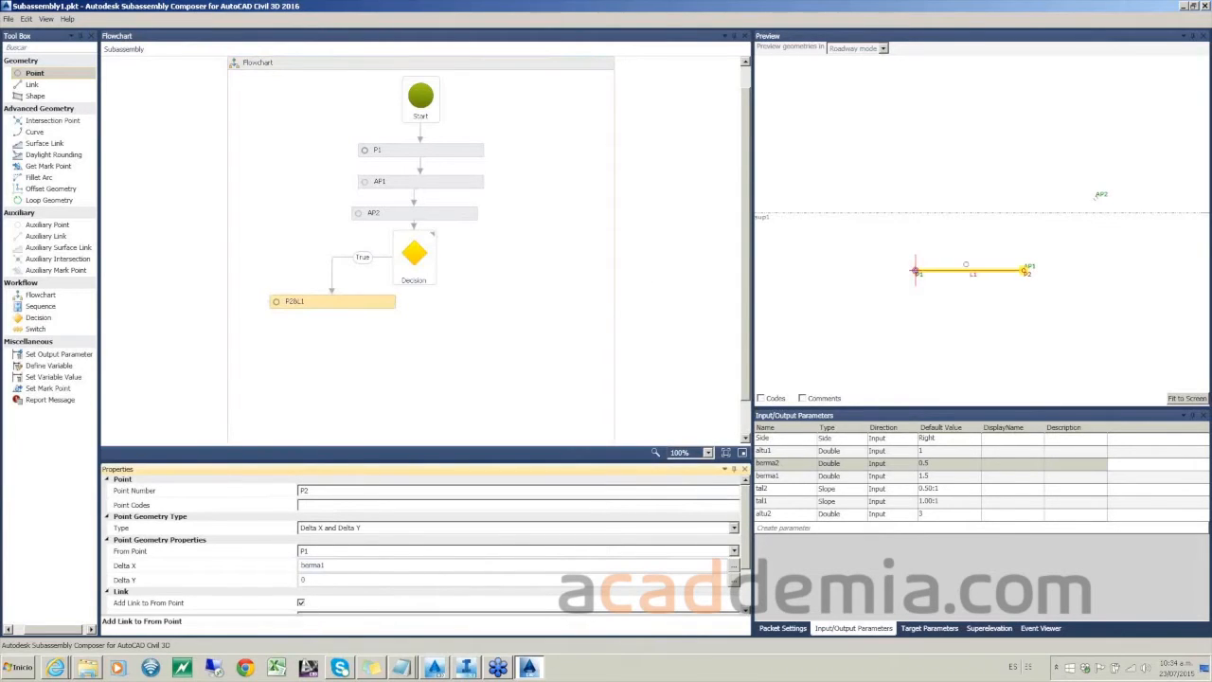
{"action": "left_click", "coordinate": [383, 343]}
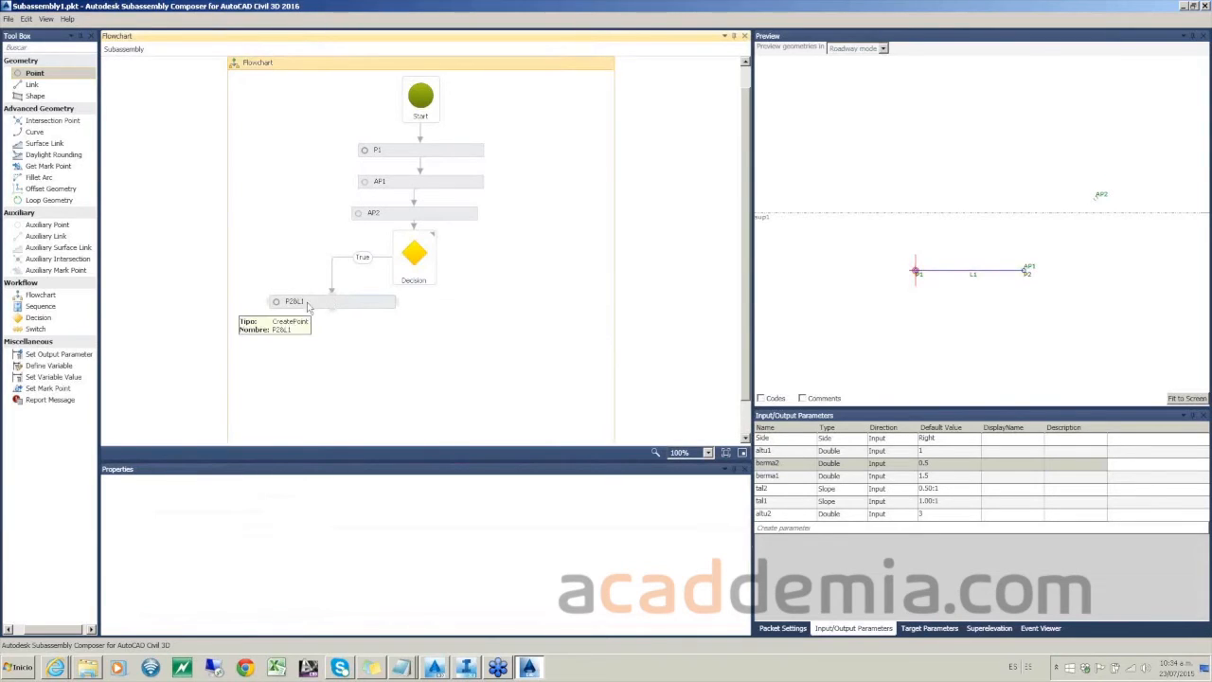
Step: Add point P3 below P2 on the True branch and set its geometry type to Slope to Surface
{"action": "left_click_drag", "start_coordinate": [38, 74], "coordinate": [335, 345]}
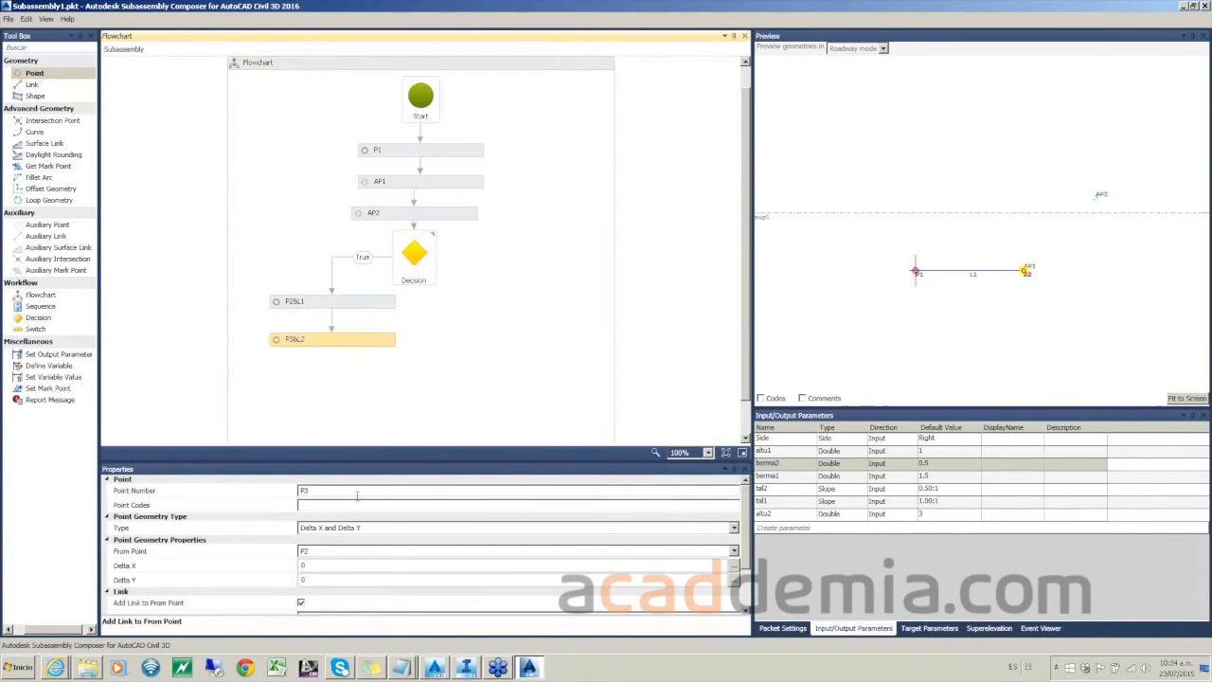
{"action": "left_click", "coordinate": [356, 530]}
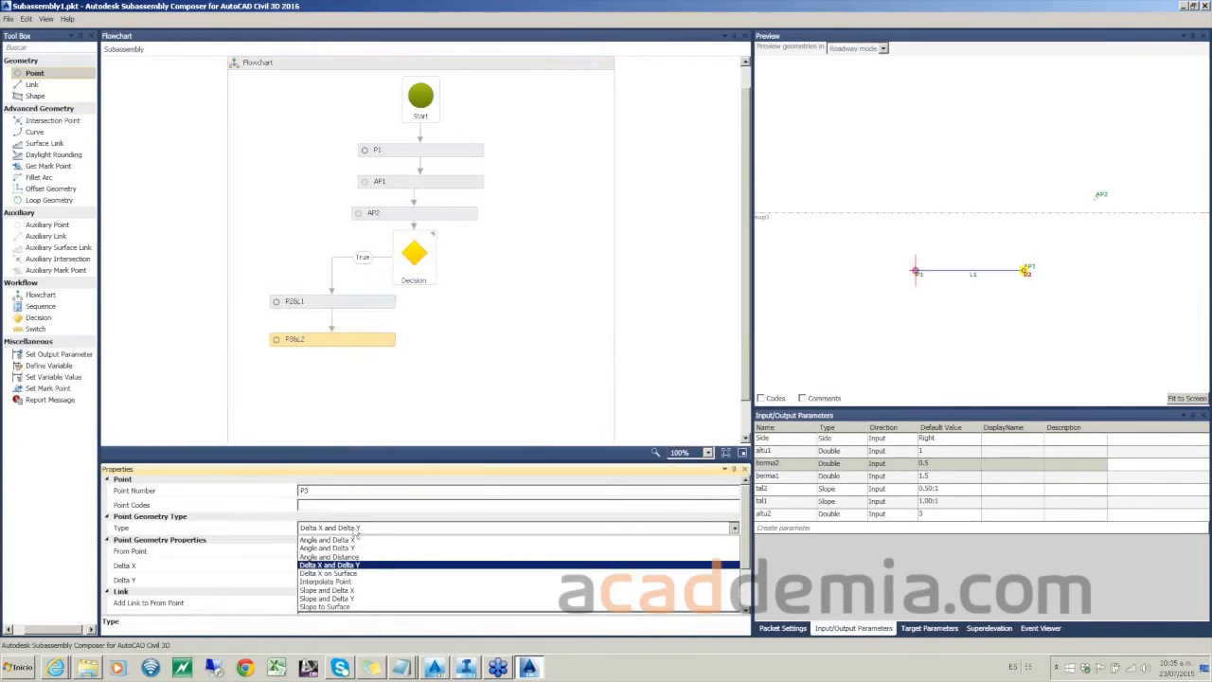
{"action": "left_click", "coordinate": [326, 606]}
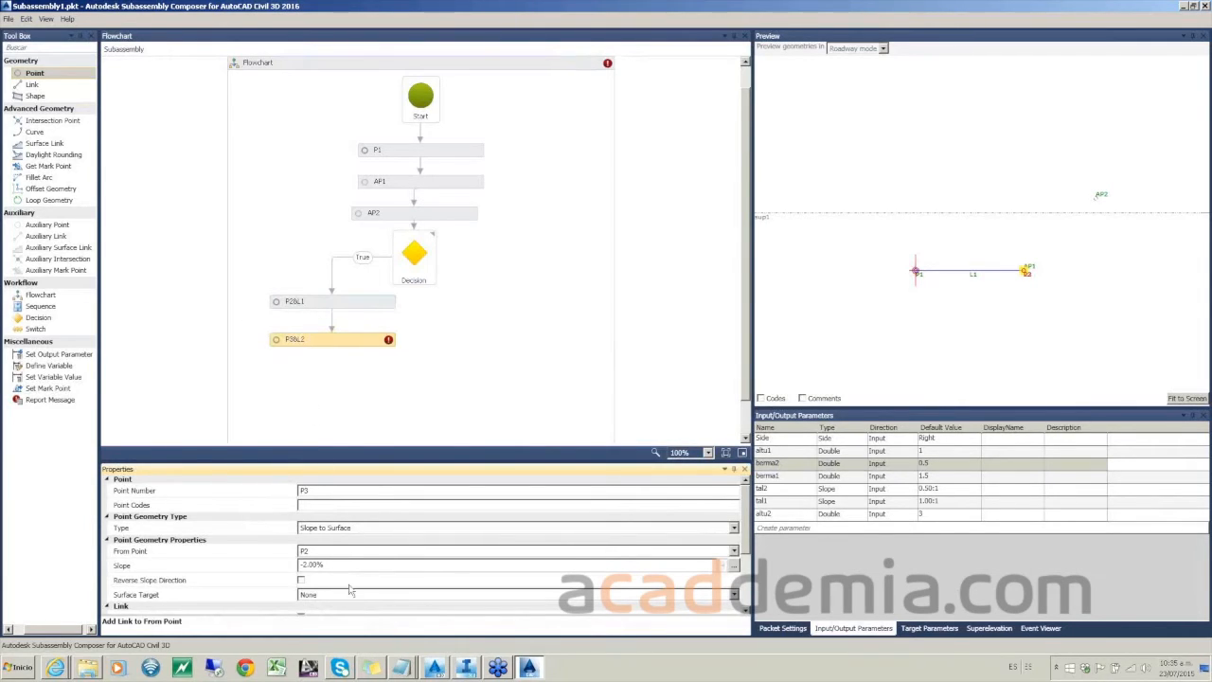
Step: Set P3's Slope to tal1 and its Surface Target to sup1, and check the geometry in the preview
{"action": "left_click", "coordinate": [251, 566]}
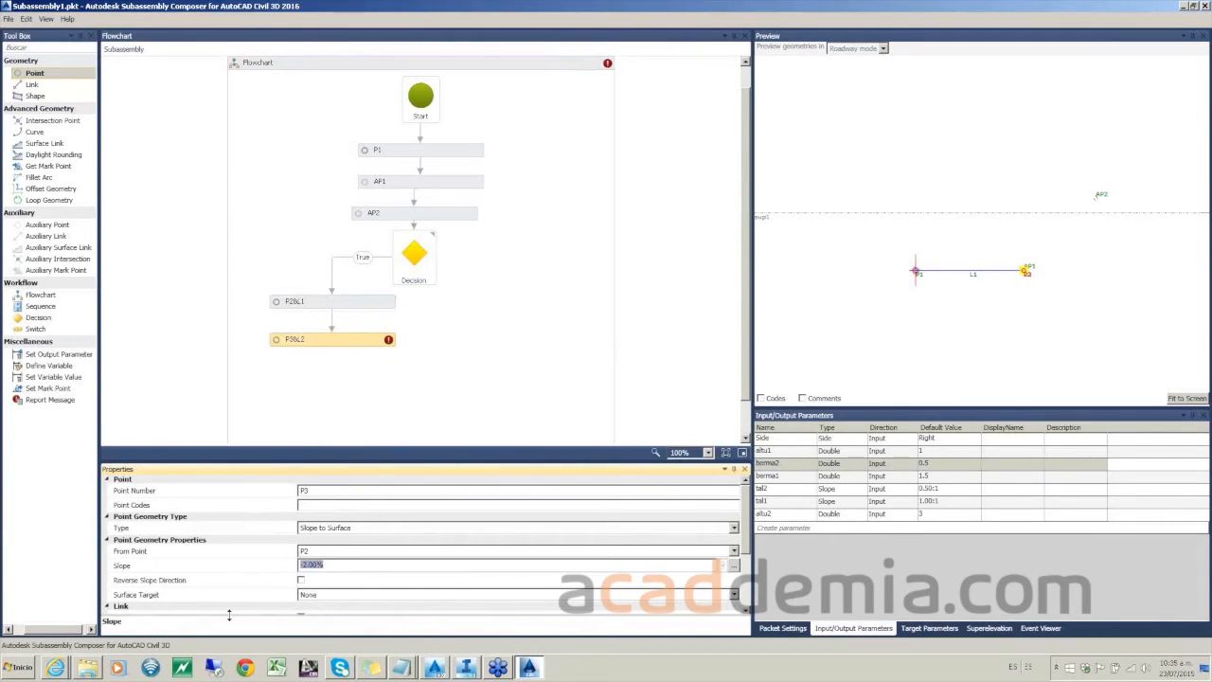
{"action": "type", "text": "tal1"}
{"action": "left_click", "coordinate": [350, 597]}
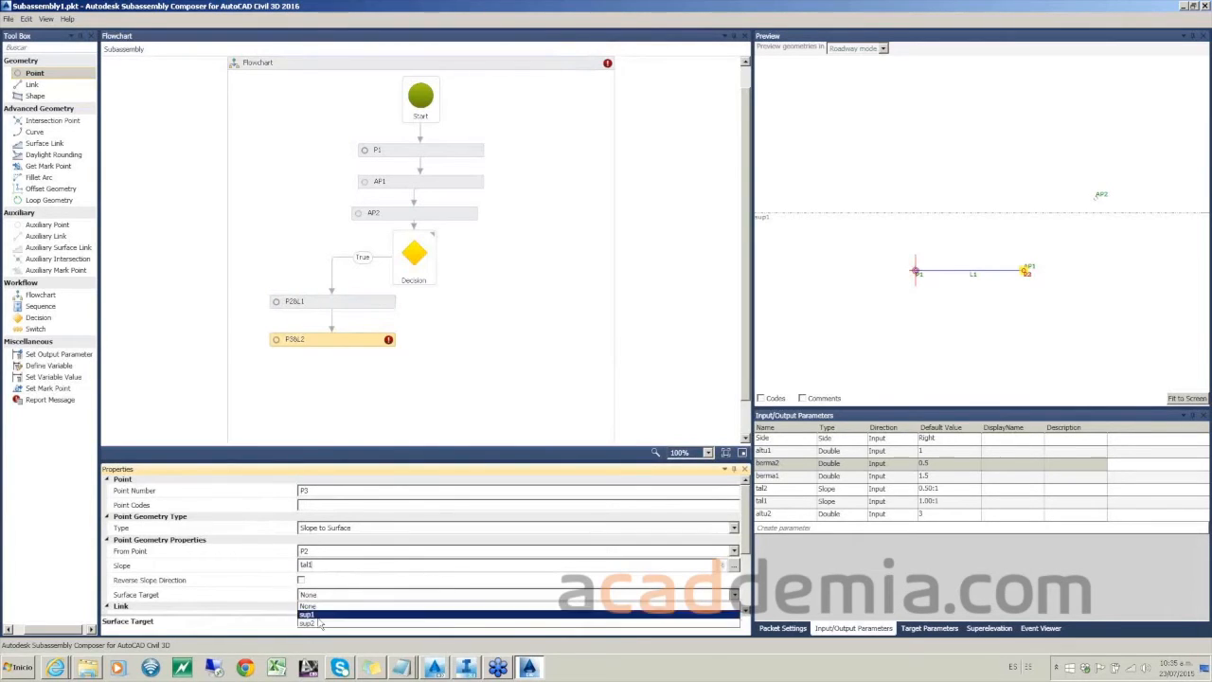
{"action": "left_click", "coordinate": [352, 618]}
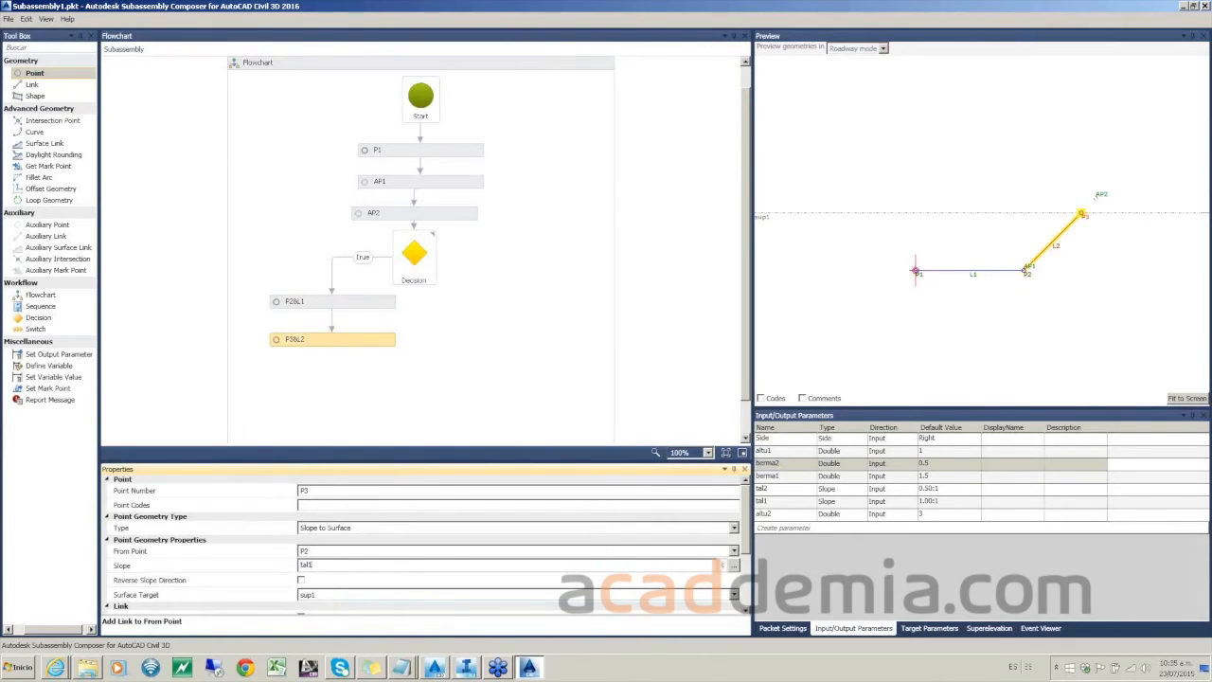
{"action": "left_click", "coordinate": [1061, 267]}
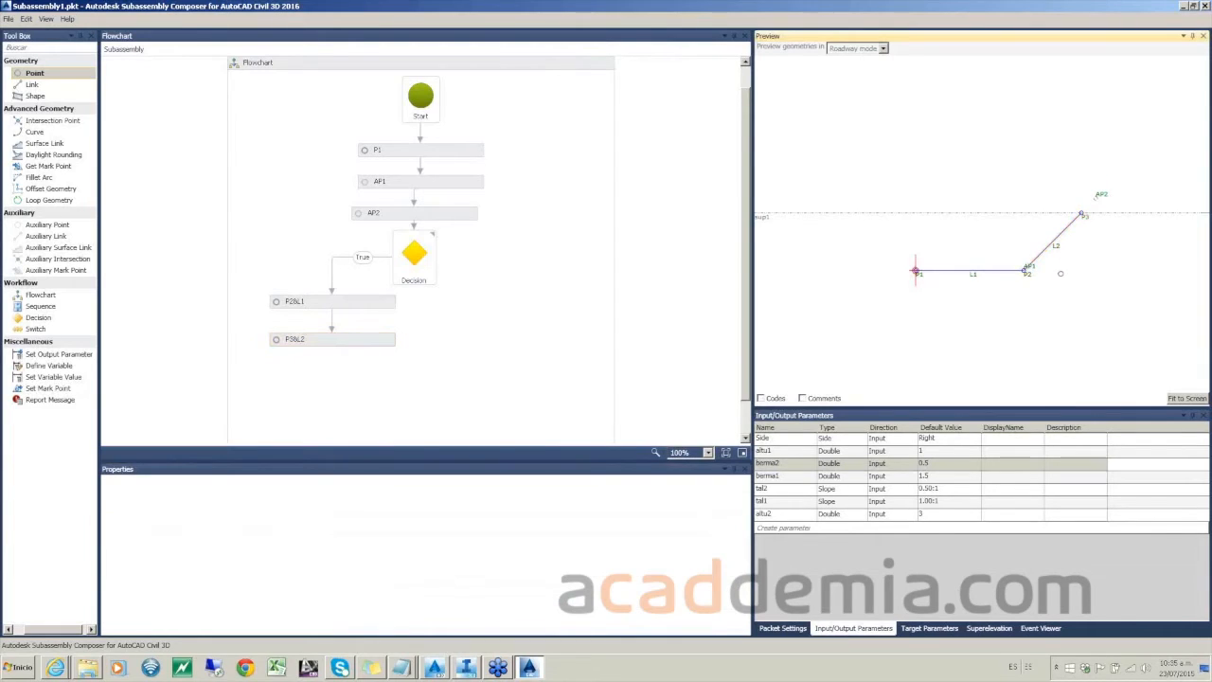
{"action": "scroll", "coordinate": [1061, 272], "scroll_direction": "down", "scroll_amount": 4}
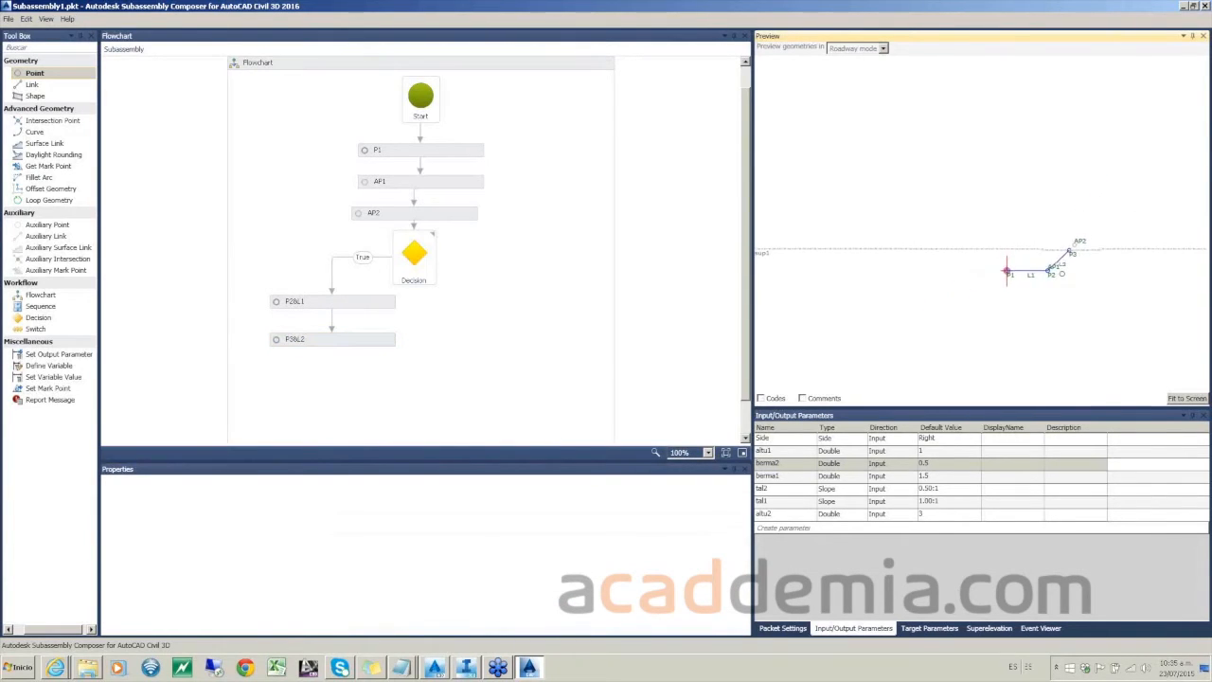
{"action": "scroll", "coordinate": [1062, 273], "scroll_direction": "up", "scroll_amount": 1}
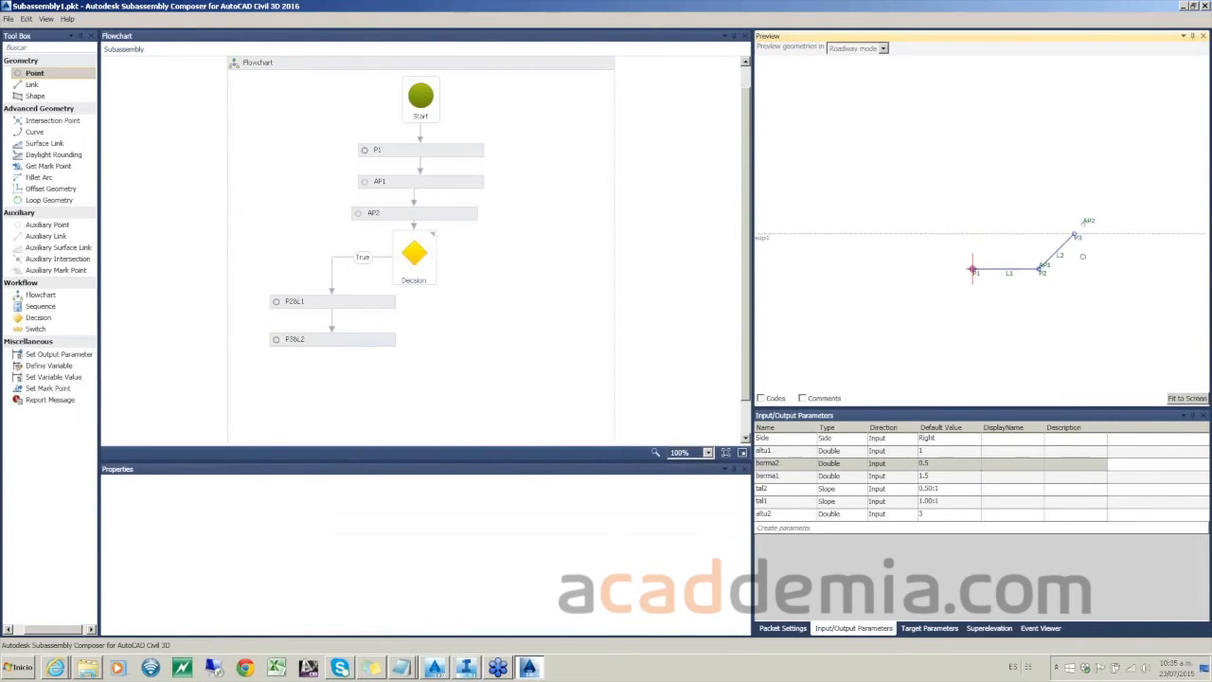
Step: Set the sup1 surface target's preview value to 6 and refit the preview to check the False condition
{"action": "left_click", "coordinate": [937, 629]}
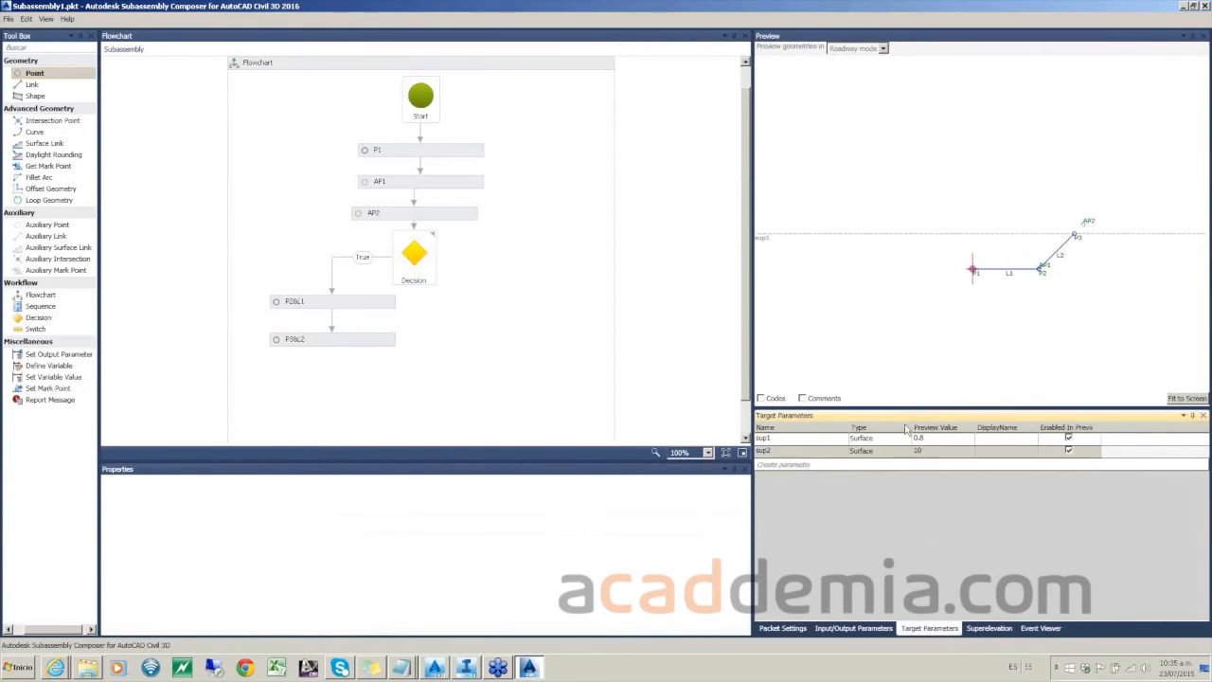
{"action": "left_click", "coordinate": [933, 441]}
{"action": "left_click", "coordinate": [936, 439]}
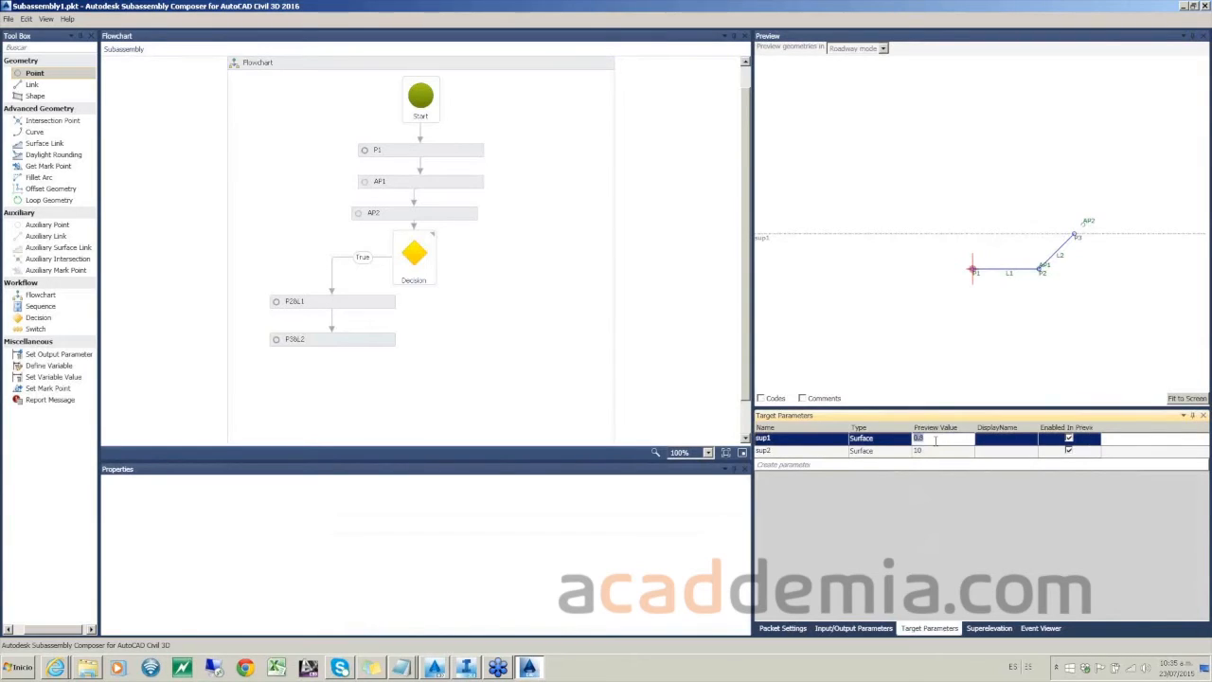
{"action": "type", "text": "6"}
{"action": "left_click", "coordinate": [948, 344]}
{"action": "left_click", "coordinate": [1191, 399]}
{"action": "scroll", "coordinate": [972, 228], "scroll_direction": "down", "scroll_amount": 3}
{"action": "scroll", "coordinate": [972, 232], "scroll_direction": "down", "scroll_amount": 3}
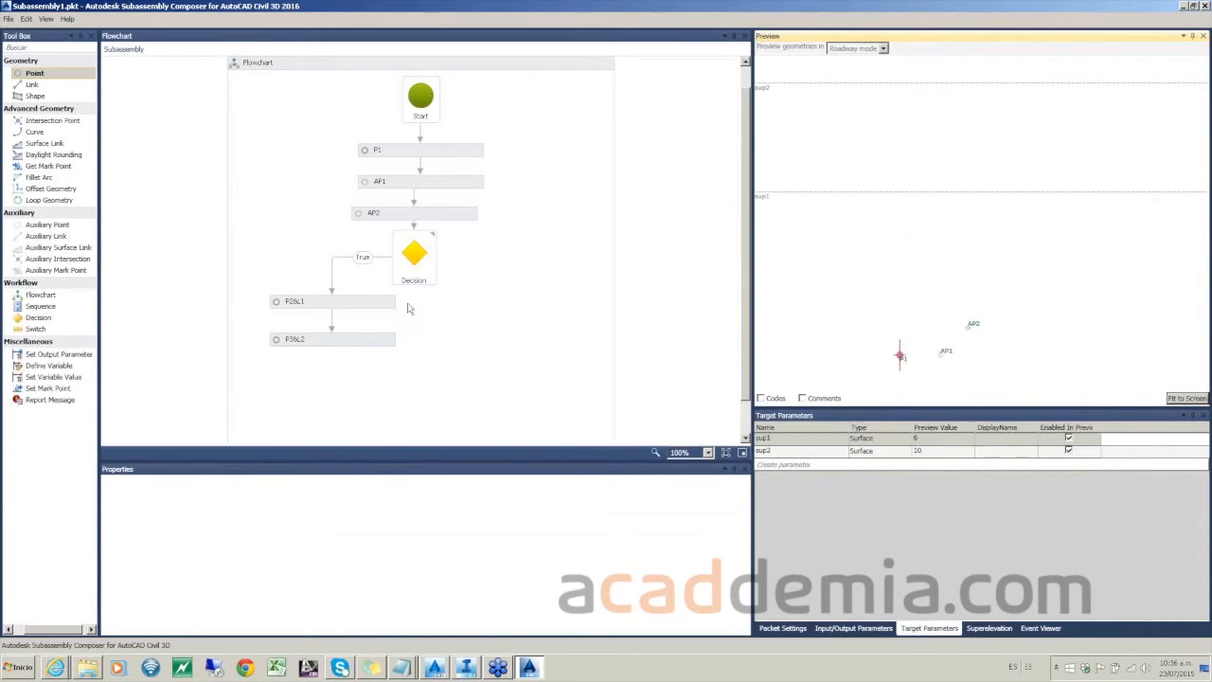
Step: Add point P4 with its link to the Decision's False branch, below and to the right of the Decision
{"action": "left_click_drag", "start_coordinate": [34, 85], "coordinate": [487, 311]}
{"action": "left_click", "coordinate": [413, 339]}
{"action": "left_click_drag", "start_coordinate": [411, 343], "coordinate": [438, 265]}
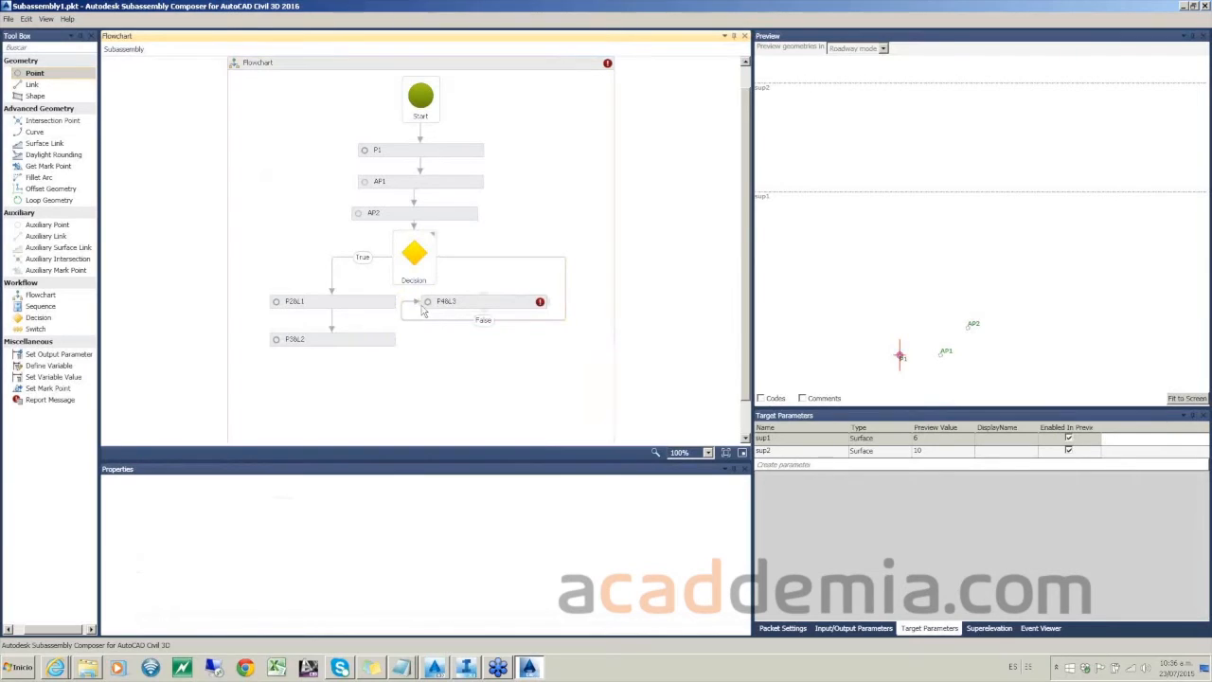
{"action": "left_click", "coordinate": [415, 301]}
{"action": "left_click_drag", "start_coordinate": [421, 309], "coordinate": [509, 313]}
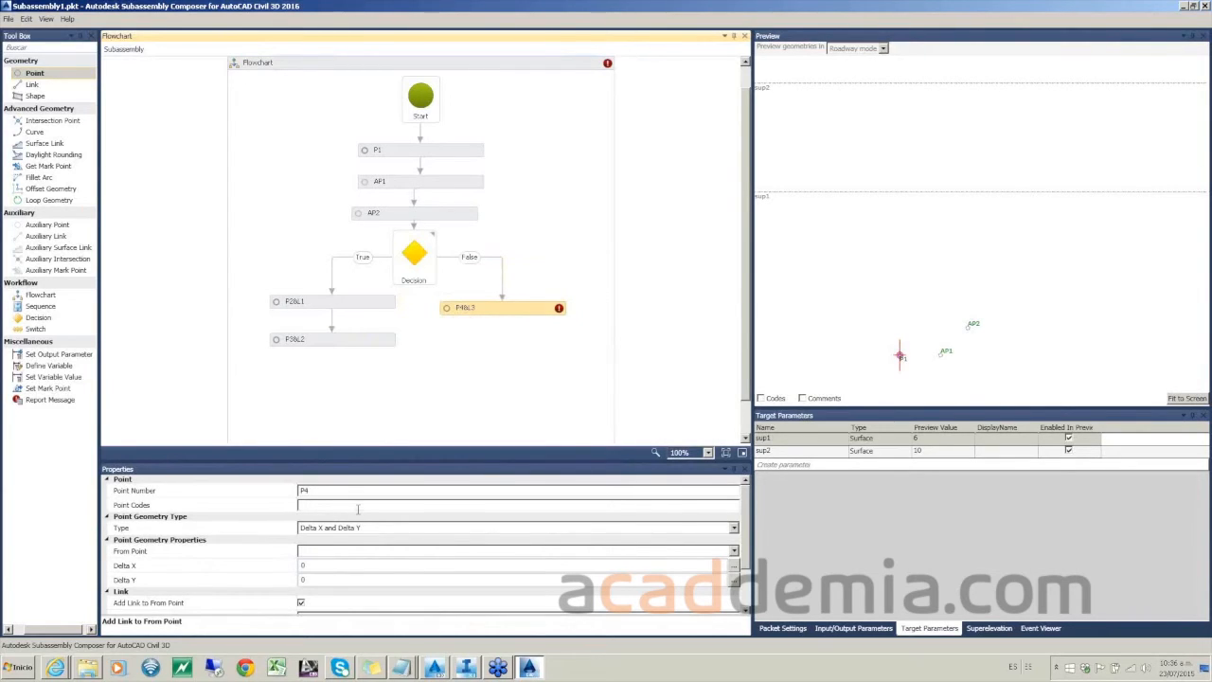
Step: Set P4's From Point to P1
{"action": "left_click", "coordinate": [428, 219]}
{"action": "left_click", "coordinate": [497, 313]}
{"action": "left_click", "coordinate": [347, 551]}
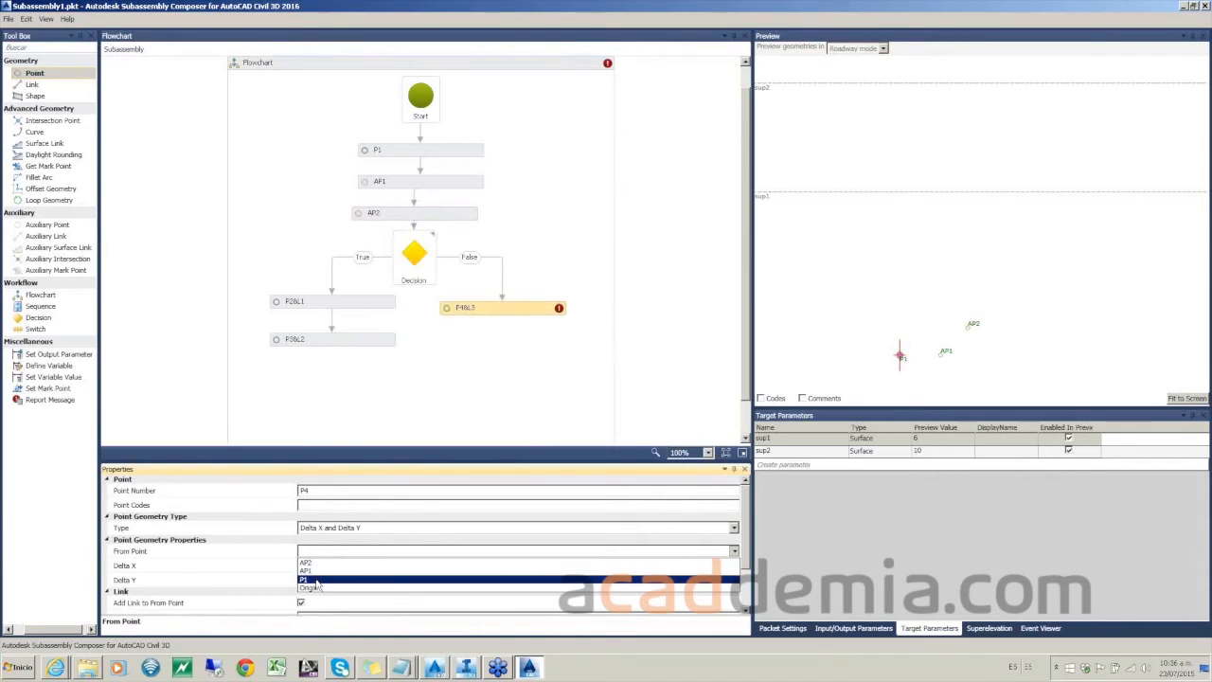
{"action": "left_click", "coordinate": [318, 580]}
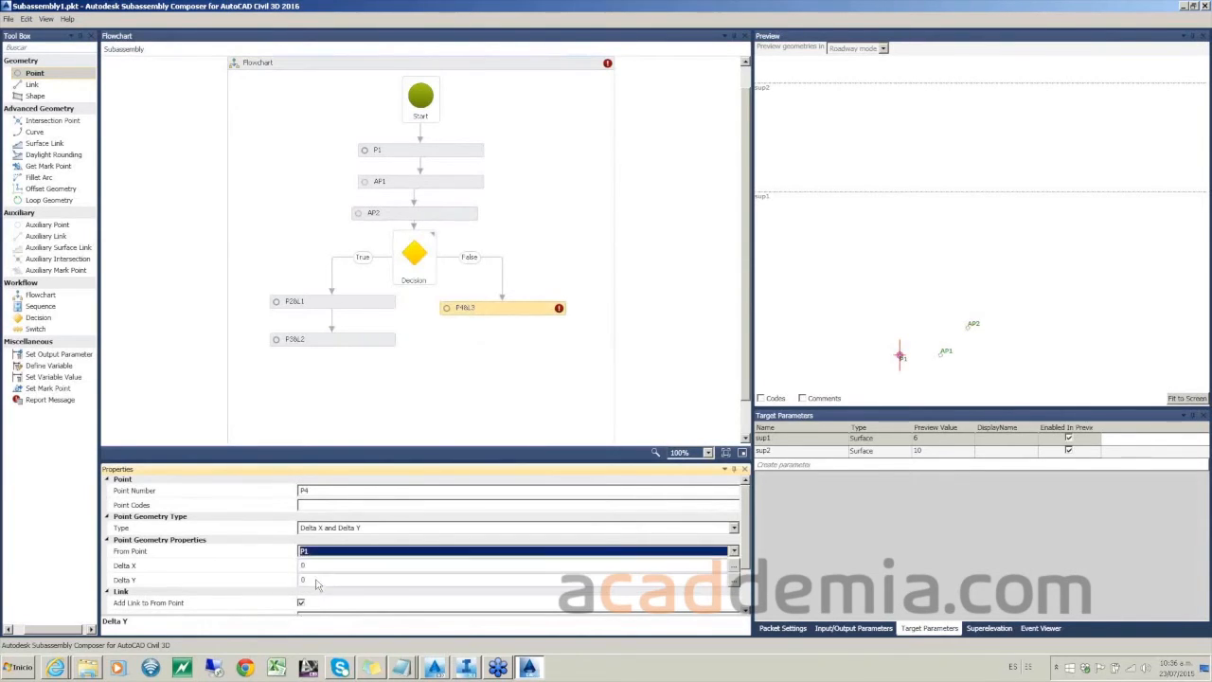
Step: Set P4's Delta X to berma1
{"action": "left_click", "coordinate": [334, 566]}
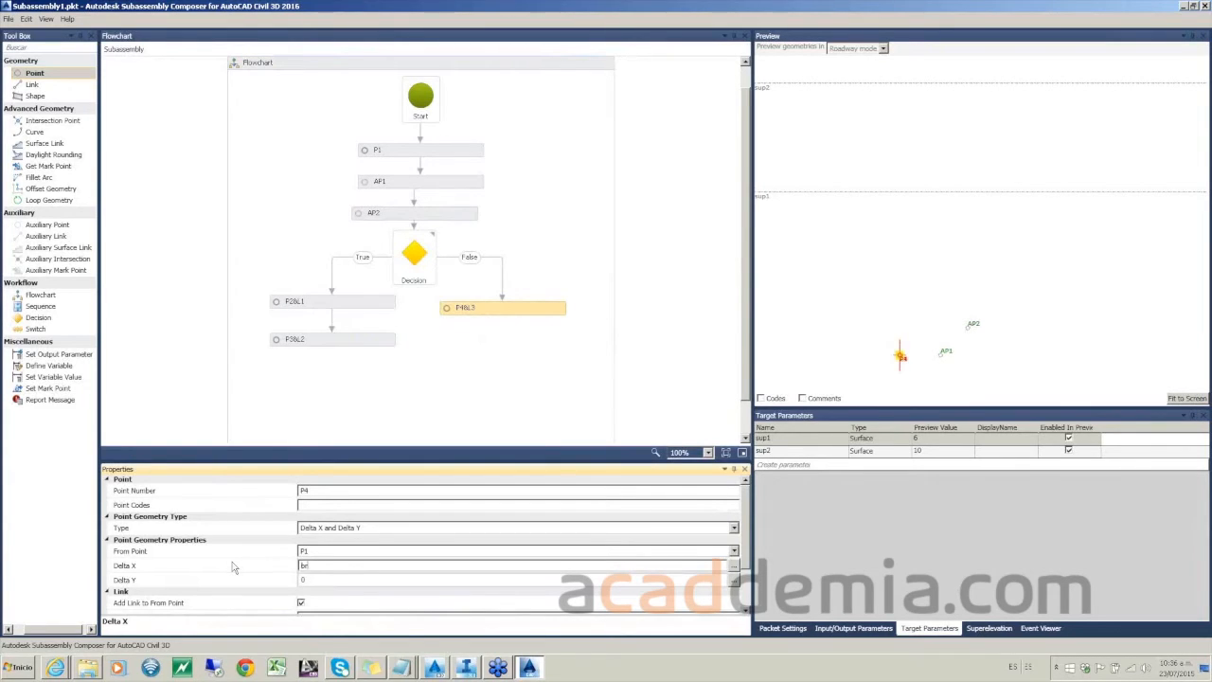
{"action": "left_click", "coordinate": [529, 359]}
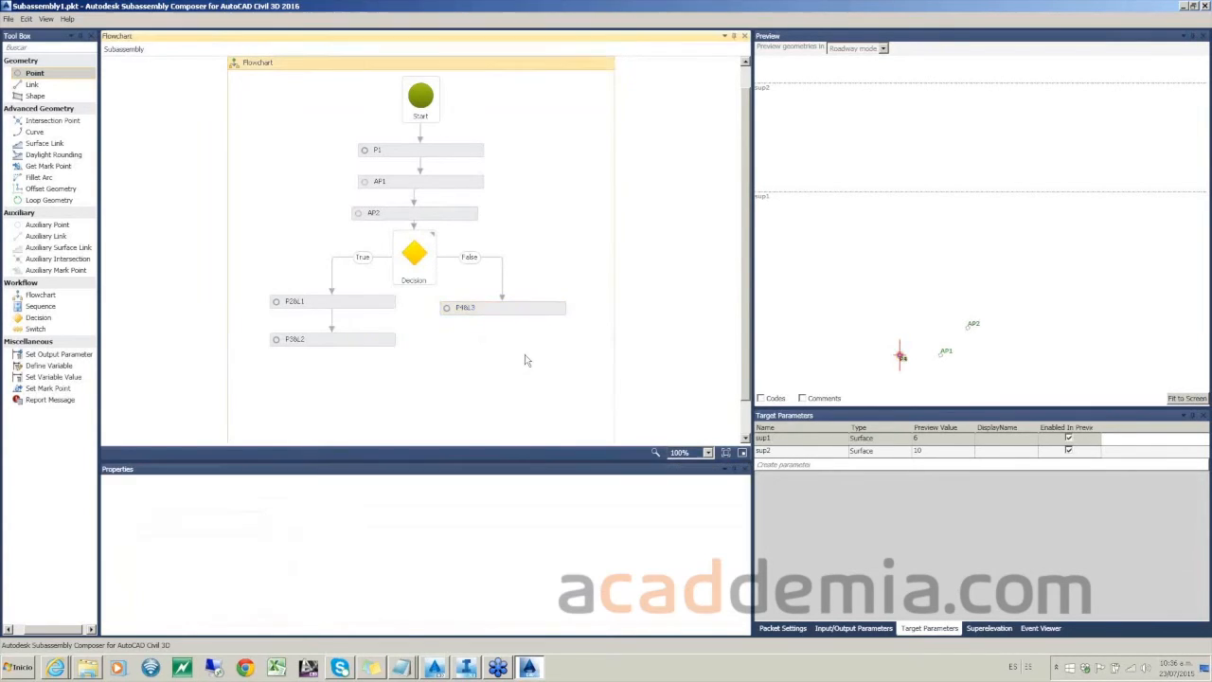
{"action": "left_click", "coordinate": [526, 311]}
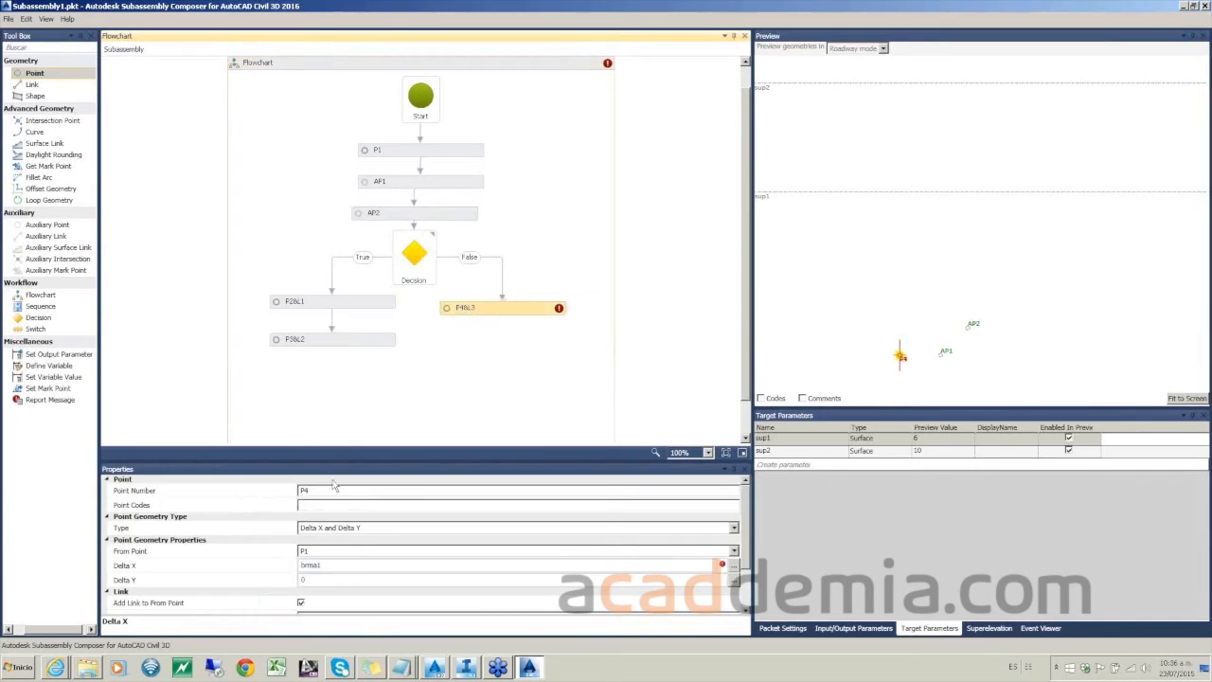
{"action": "left_click", "coordinate": [335, 567]}
{"action": "left_click", "coordinate": [284, 565]}
{"action": "type", "text": "berma1"}
{"action": "left_click", "coordinate": [385, 556]}
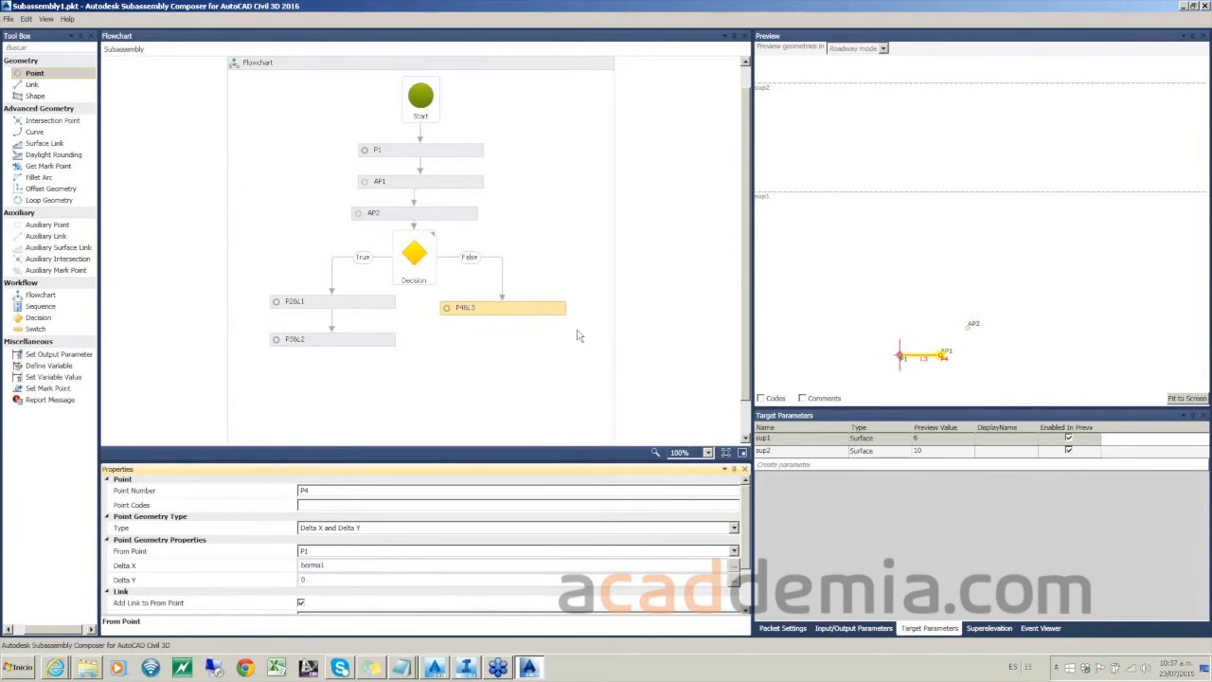
Step: Add point P5 below P4 on the False branch and set its geometry type to Slope and Delta Y
{"action": "left_click_drag", "start_coordinate": [48, 74], "coordinate": [507, 345]}
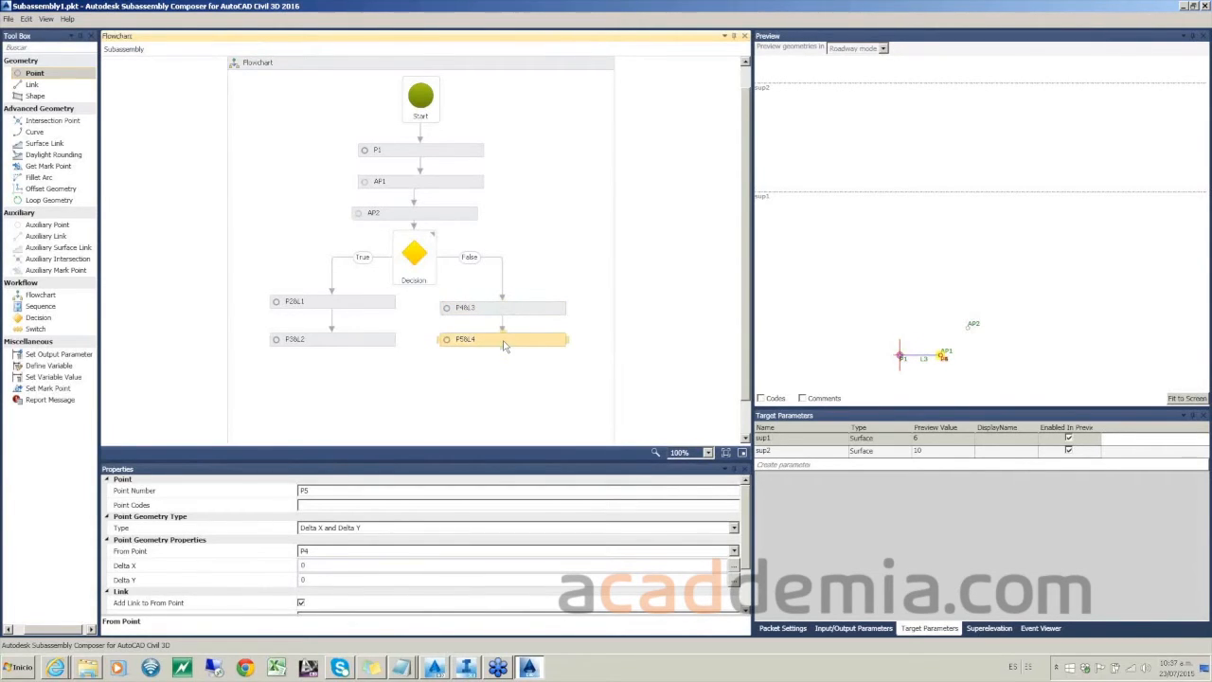
{"action": "left_click", "coordinate": [385, 531]}
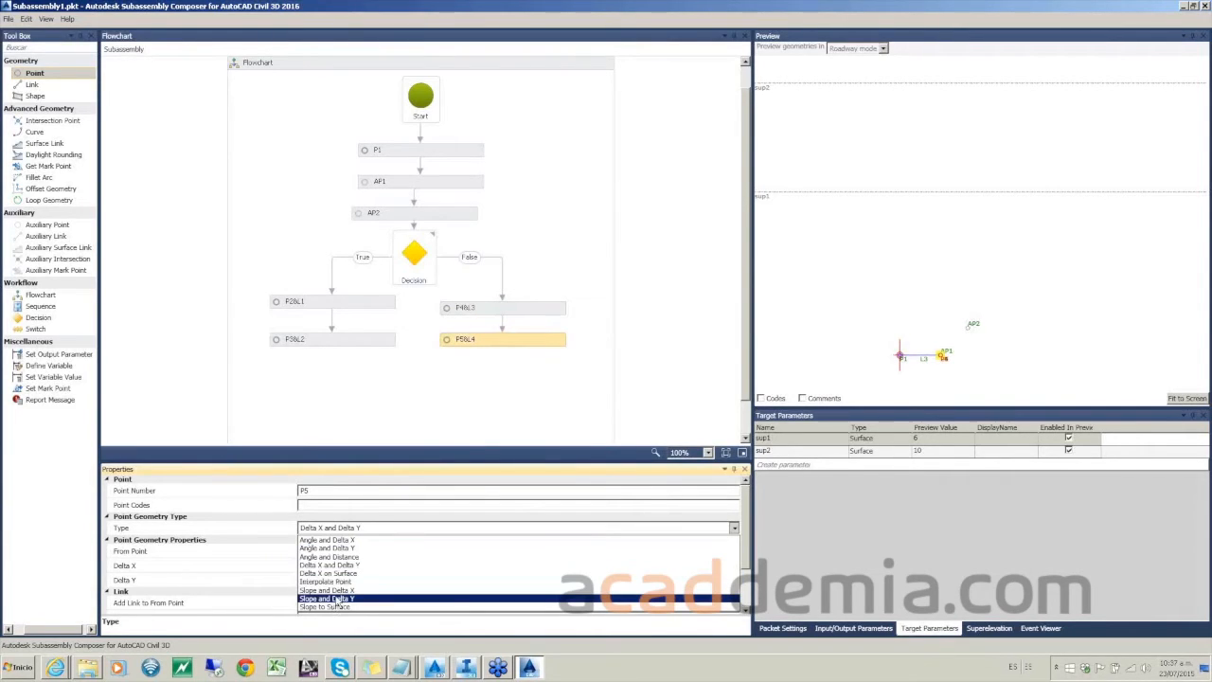
{"action": "left_click", "coordinate": [339, 599]}
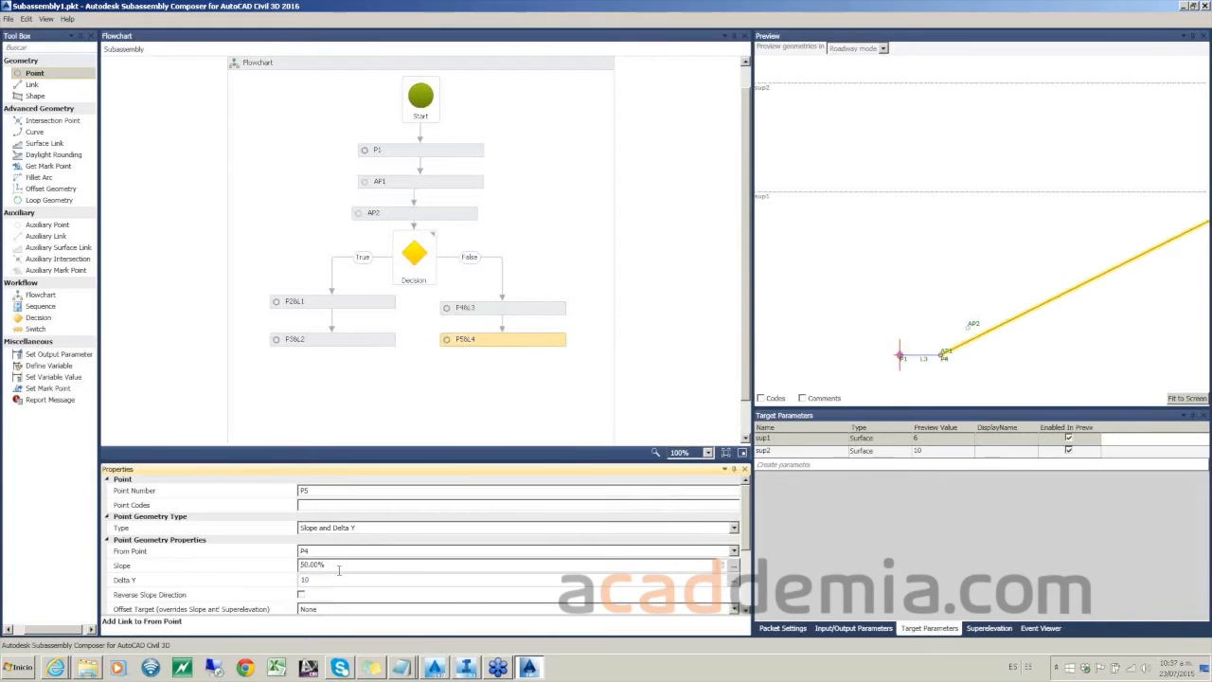
Step: Set P5's Slope to tal1 and its Delta Y to altu1
{"action": "left_click_drag", "start_coordinate": [341, 568], "coordinate": [214, 539]}
{"action": "type", "text": "1"}
{"action": "left_click", "coordinate": [323, 579]}
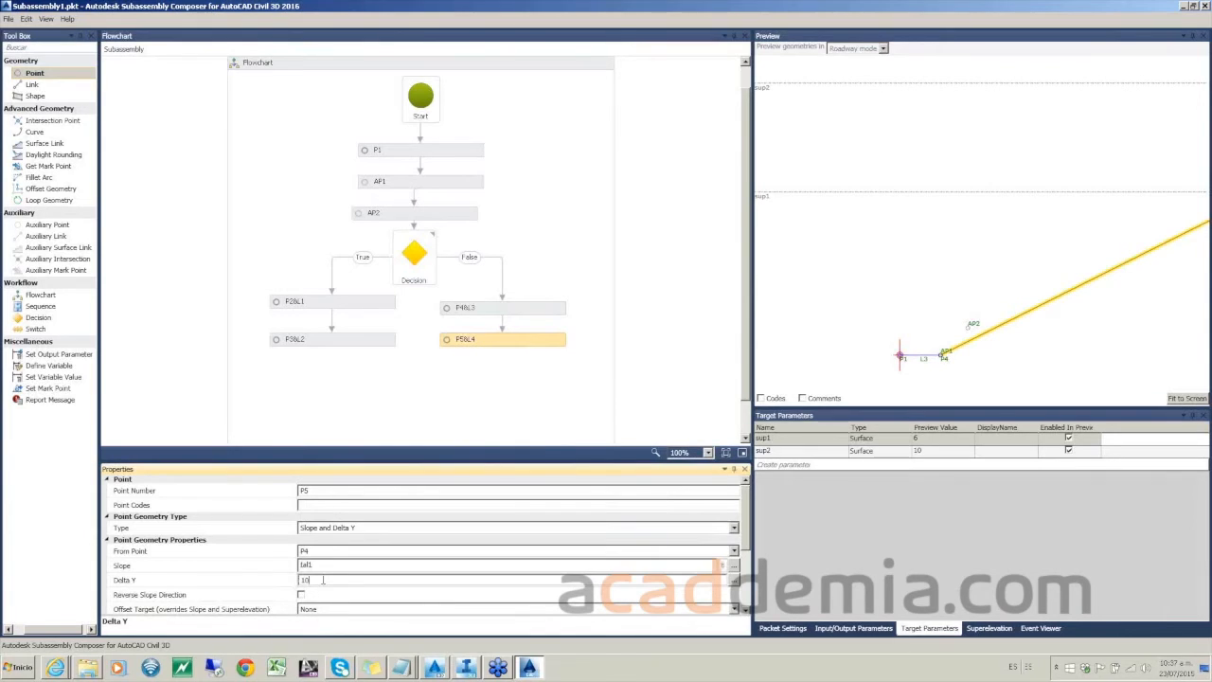
{"action": "left_click", "coordinate": [312, 583]}
{"action": "left_click_drag", "start_coordinate": [315, 581], "coordinate": [275, 578]}
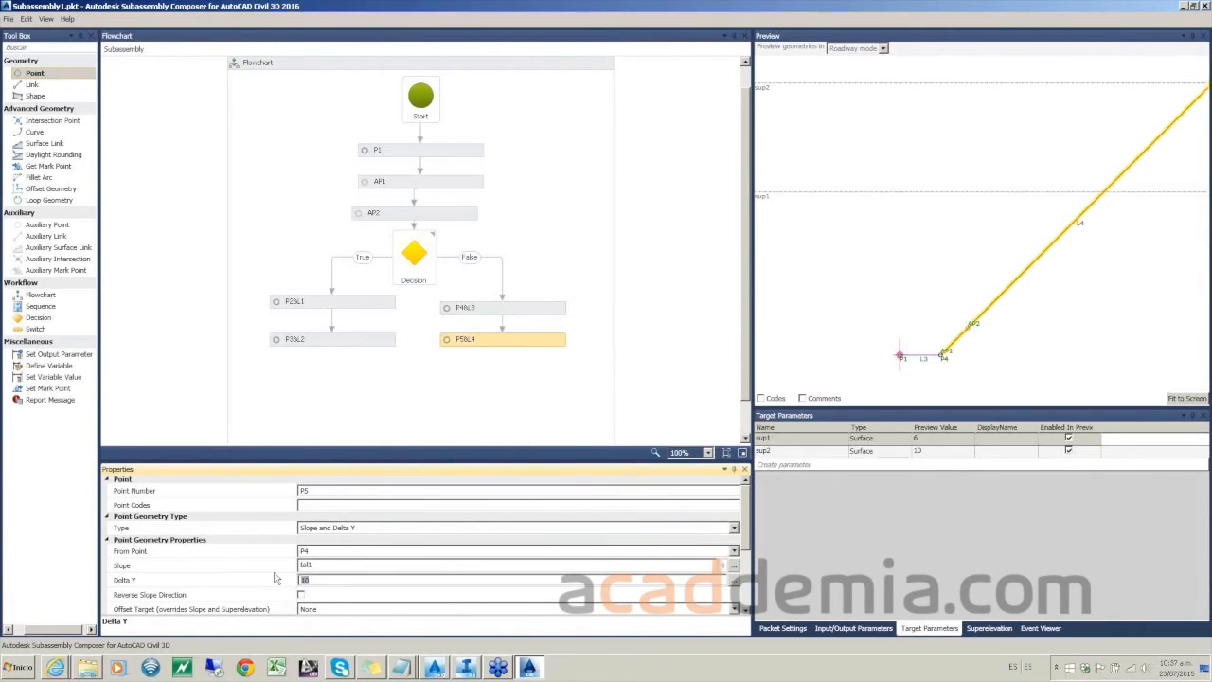
{"action": "type", "text": "altur"}
{"action": "left_click", "coordinate": [400, 564]}
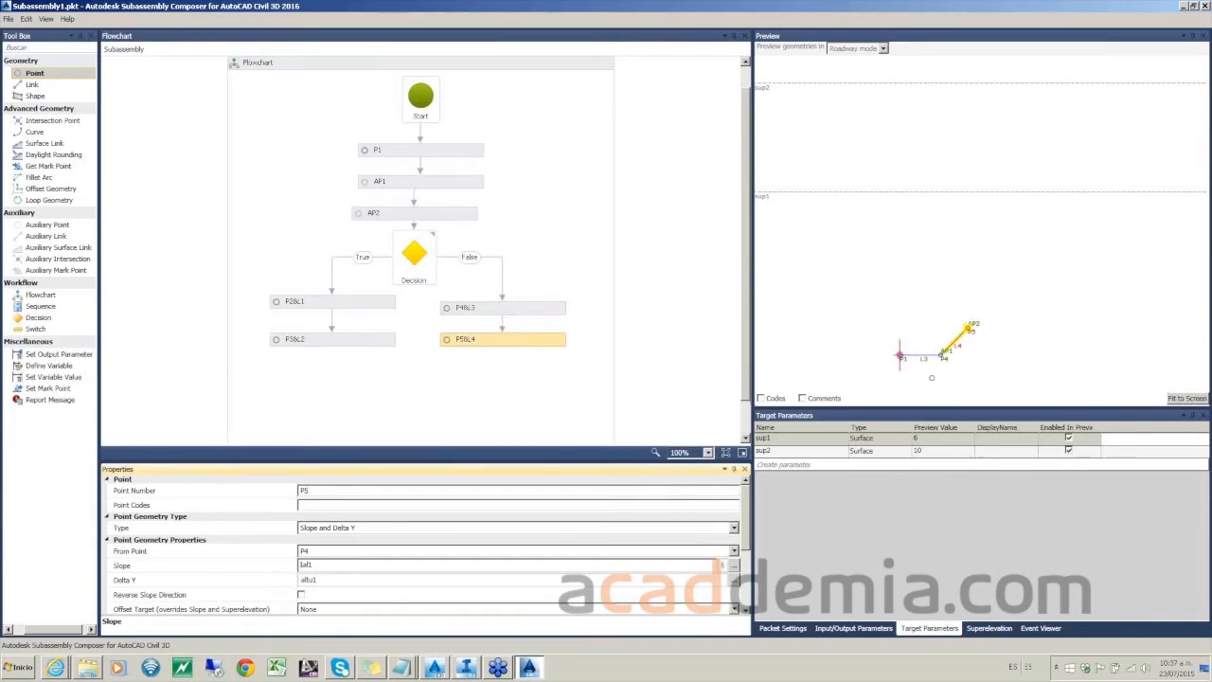
{"action": "left_click", "coordinate": [906, 366]}
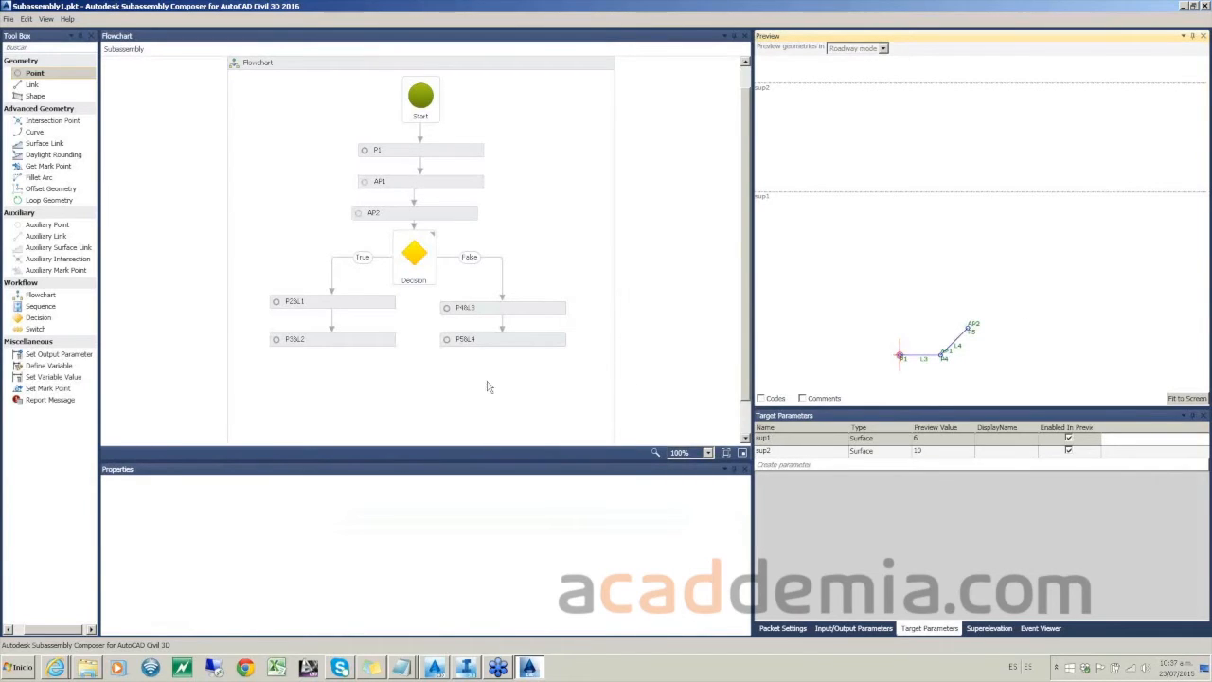
Step: Enlarge the flowchart frame to make room below the True and False branches
{"action": "scroll", "coordinate": [463, 383], "scroll_direction": "down", "scroll_amount": 1}
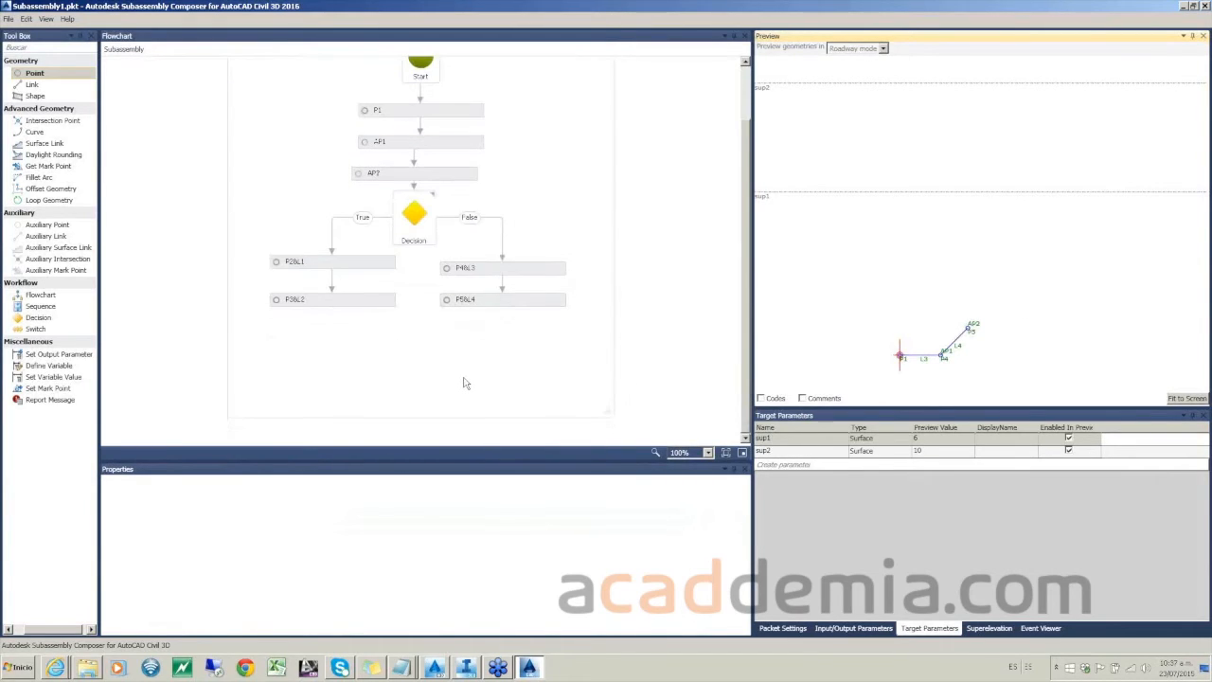
{"action": "left_click_drag", "start_coordinate": [606, 411], "coordinate": [706, 481]}
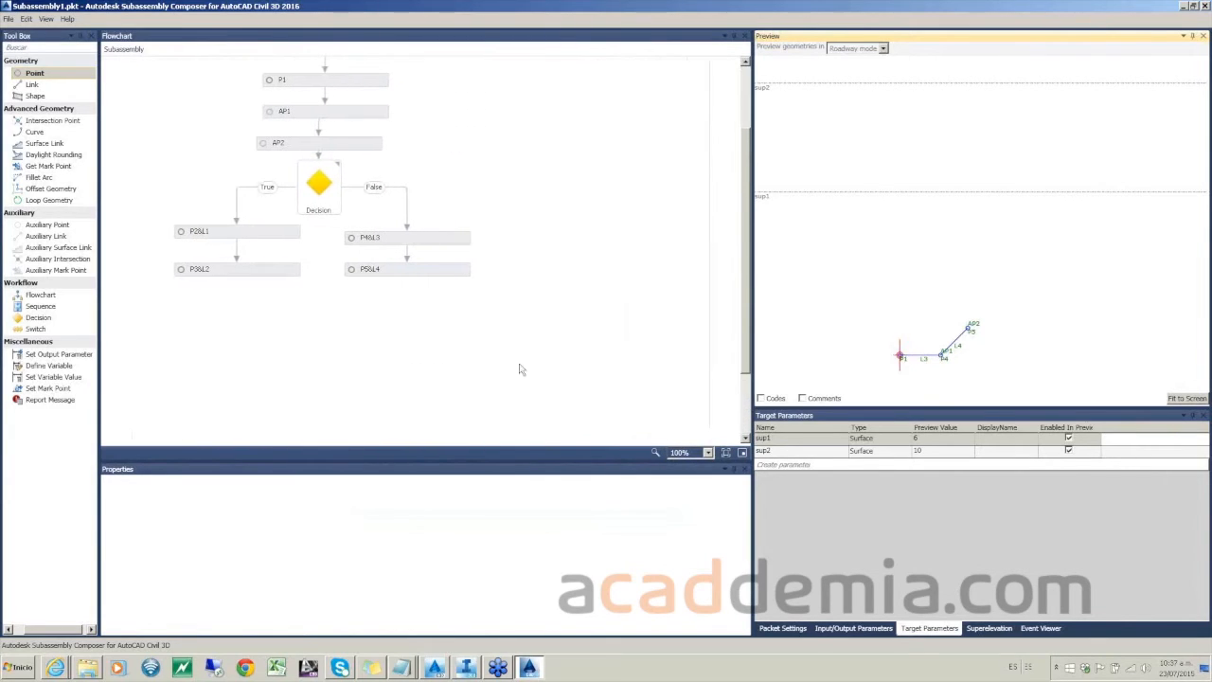
{"action": "scroll", "coordinate": [465, 285], "scroll_direction": "down", "scroll_amount": 1}
{"action": "scroll", "coordinate": [465, 285], "scroll_direction": "up", "scroll_amount": 2}
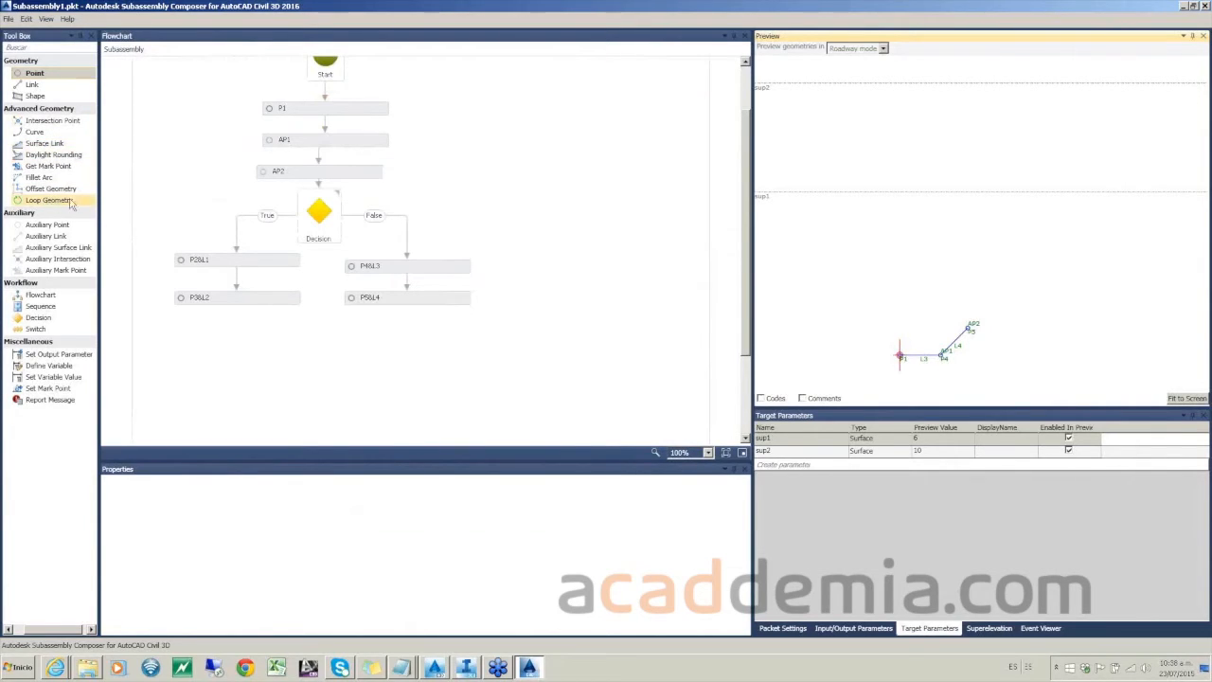
Step: Add a Loop Geometry element below P5 on the False branch with 10 repetitions and surface target sup1
{"action": "left_click_drag", "start_coordinate": [71, 202], "coordinate": [409, 341]}
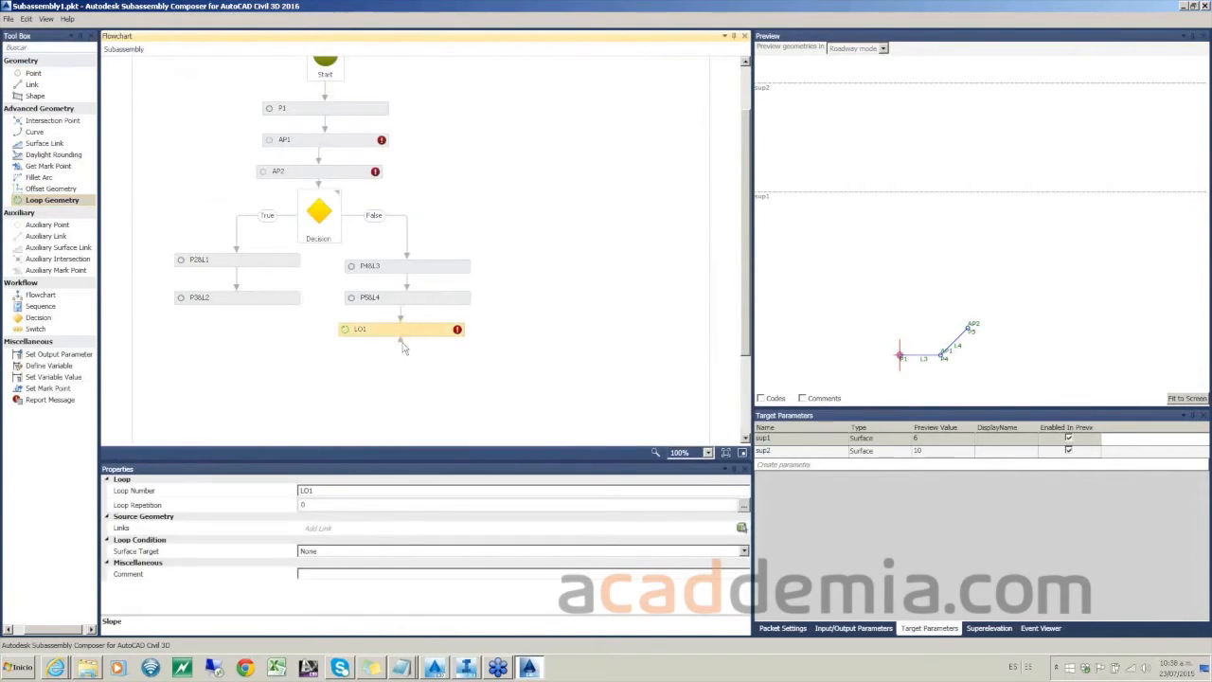
{"action": "left_click", "coordinate": [364, 373]}
{"action": "left_click", "coordinate": [390, 335]}
{"action": "left_click", "coordinate": [405, 296]}
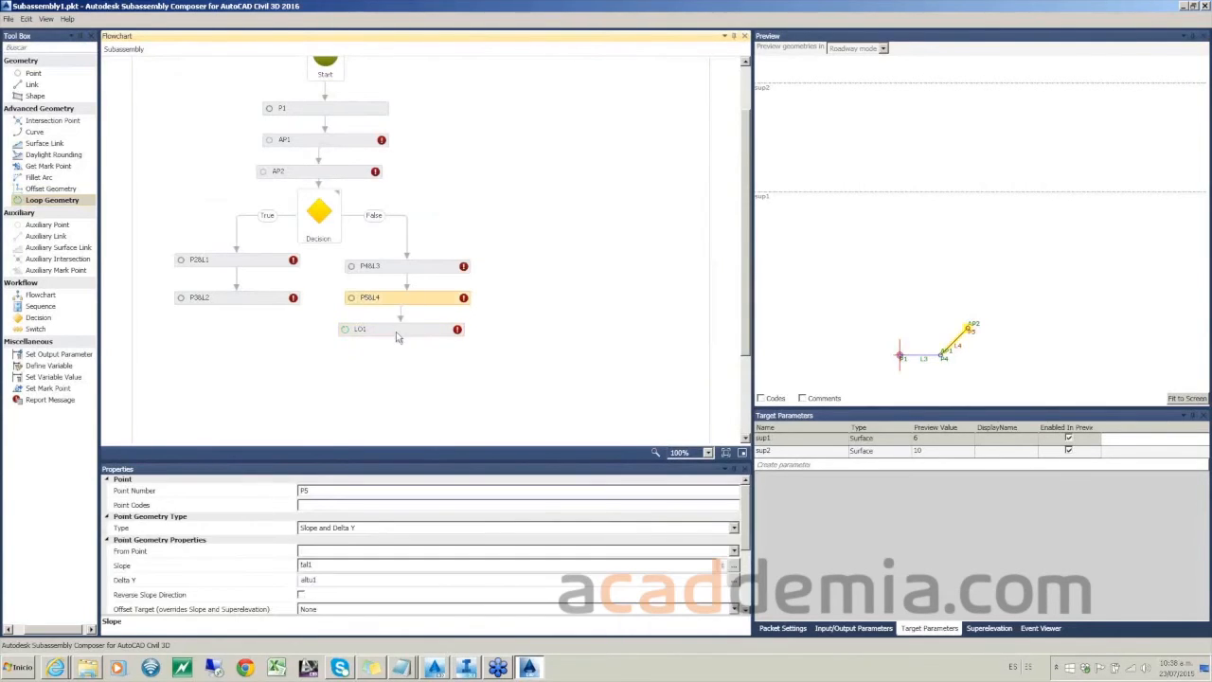
{"action": "left_click", "coordinate": [398, 336]}
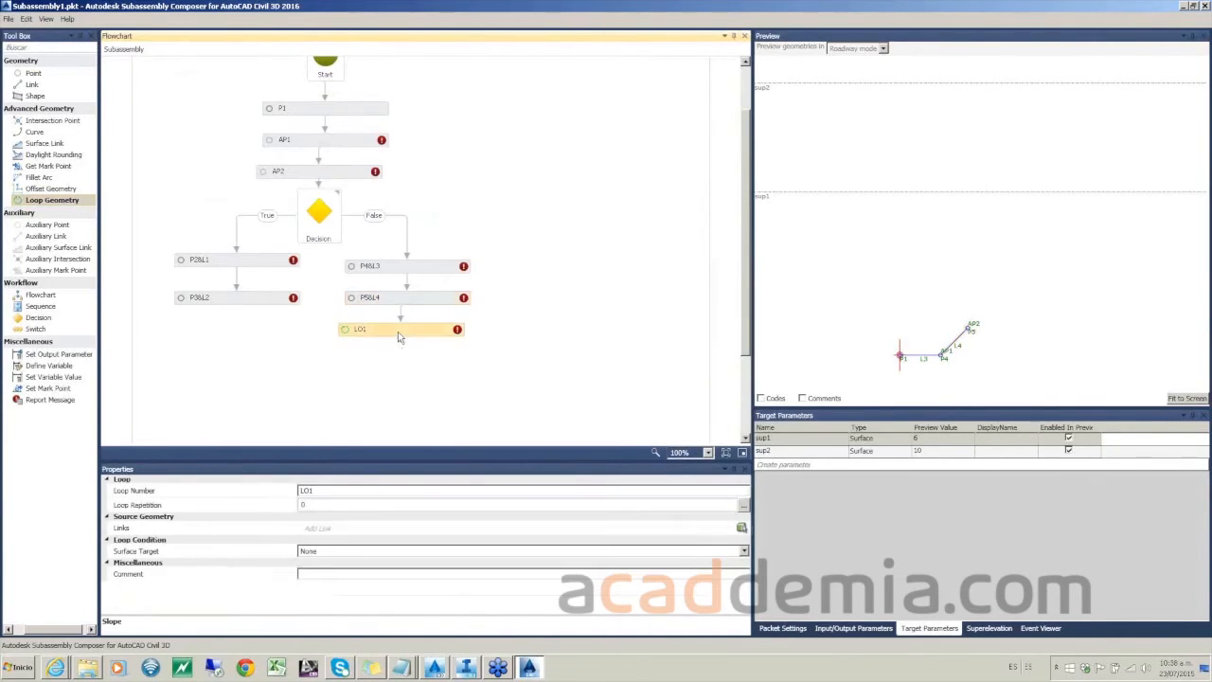
{"action": "left_click", "coordinate": [326, 505]}
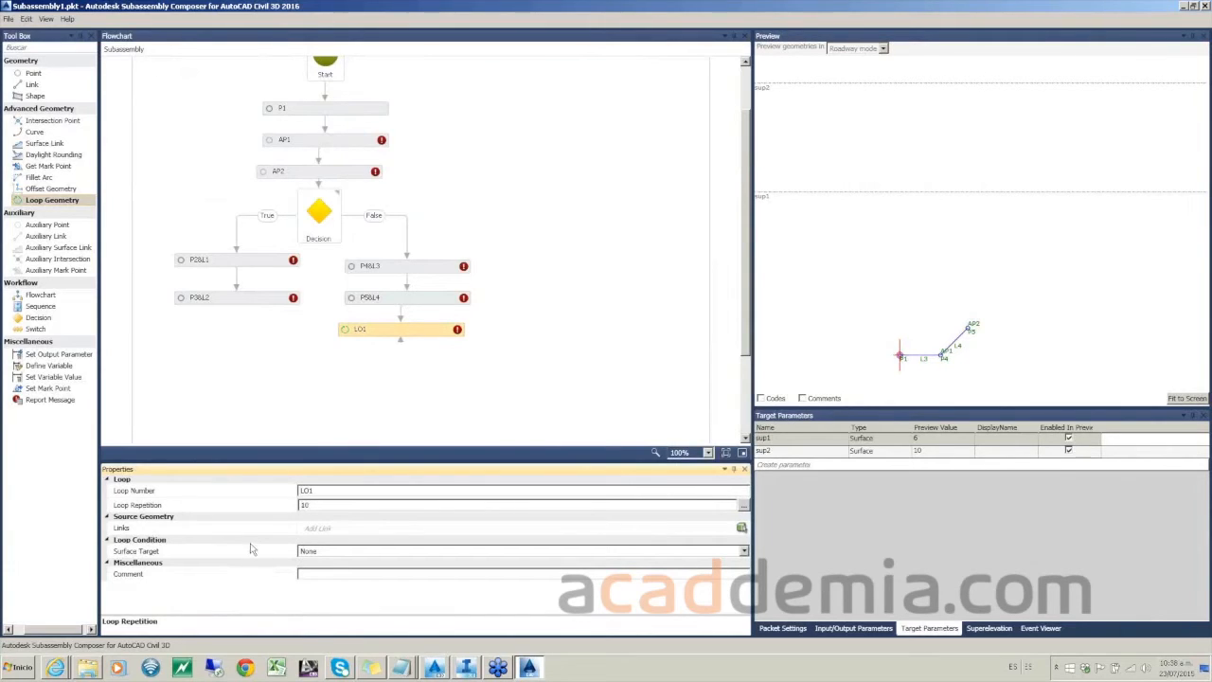
{"action": "left_click", "coordinate": [330, 552]}
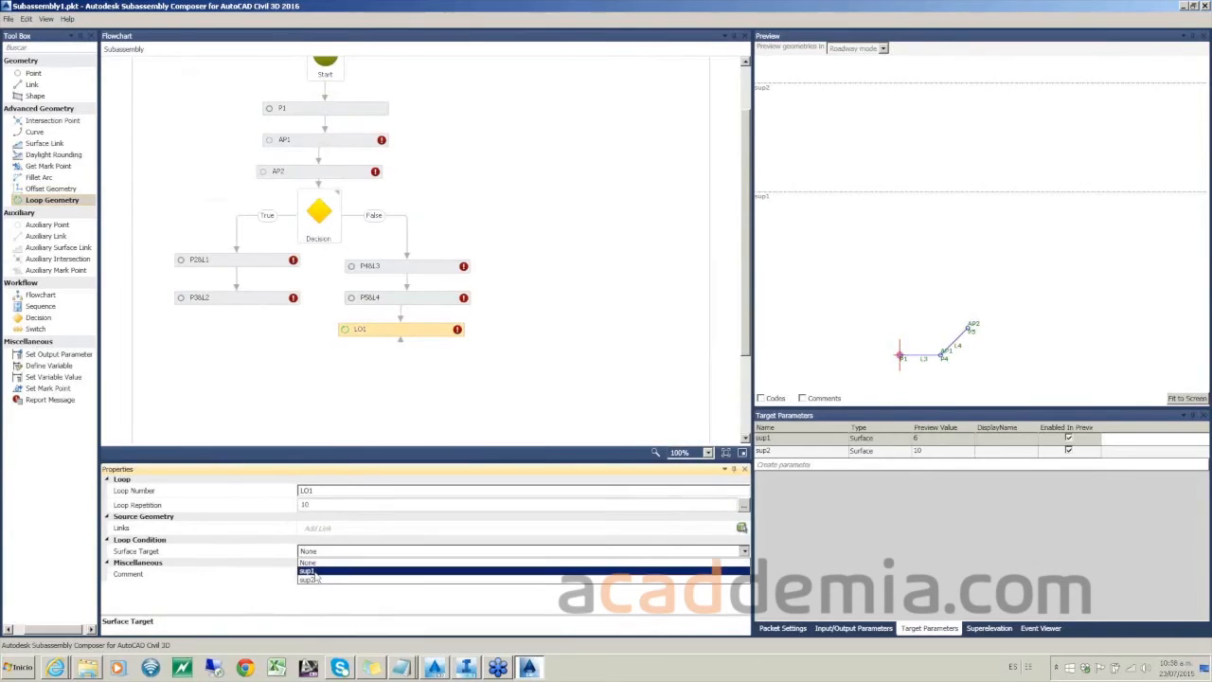
{"action": "left_click", "coordinate": [316, 572]}
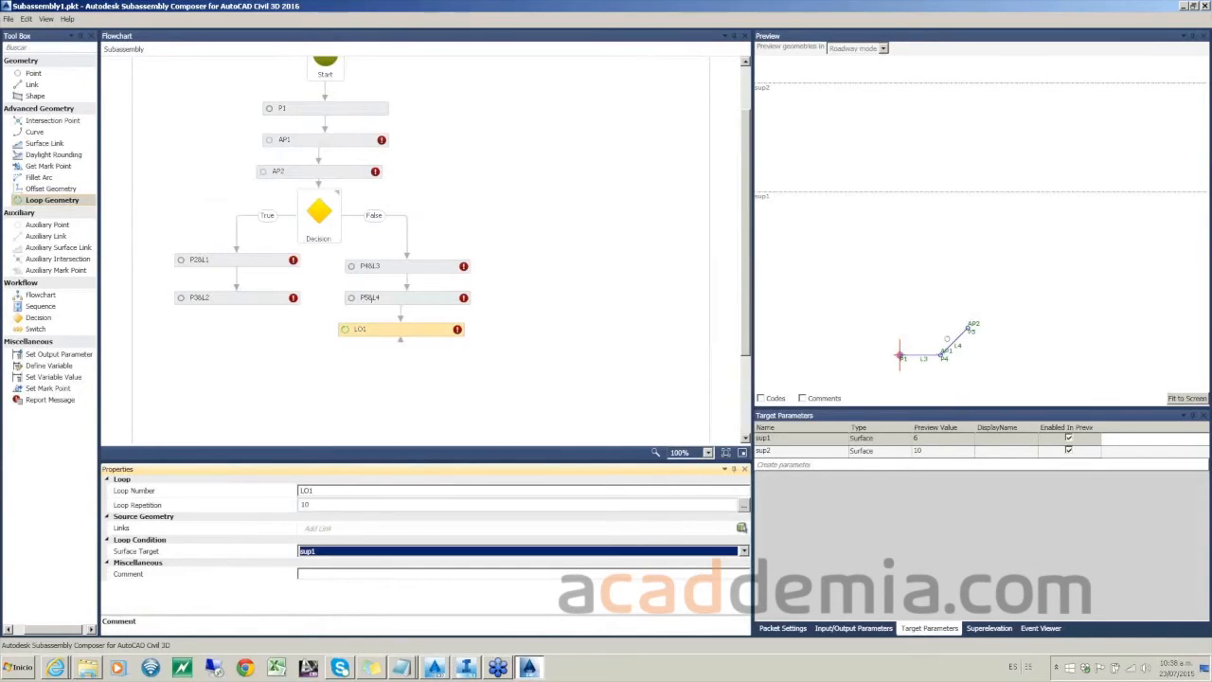
Step: Try to add a source link to the loop
{"action": "left_click", "coordinate": [319, 529]}
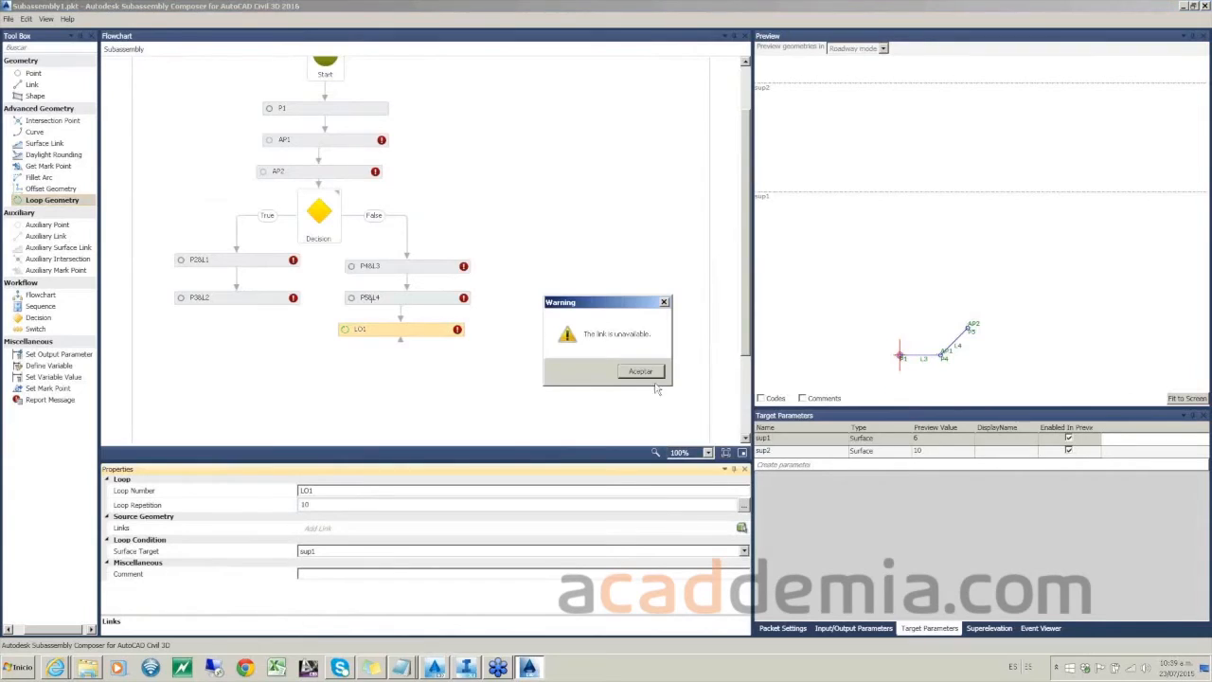
{"action": "left_click", "coordinate": [641, 372]}
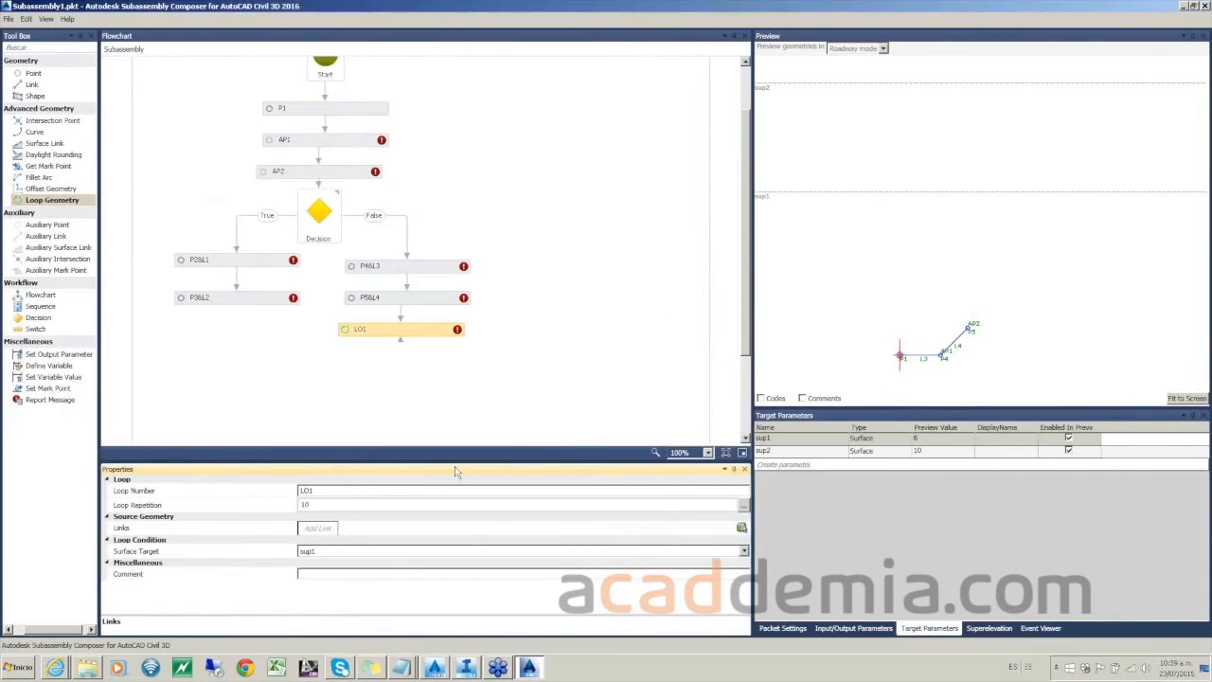
{"action": "left_click", "coordinate": [319, 530]}
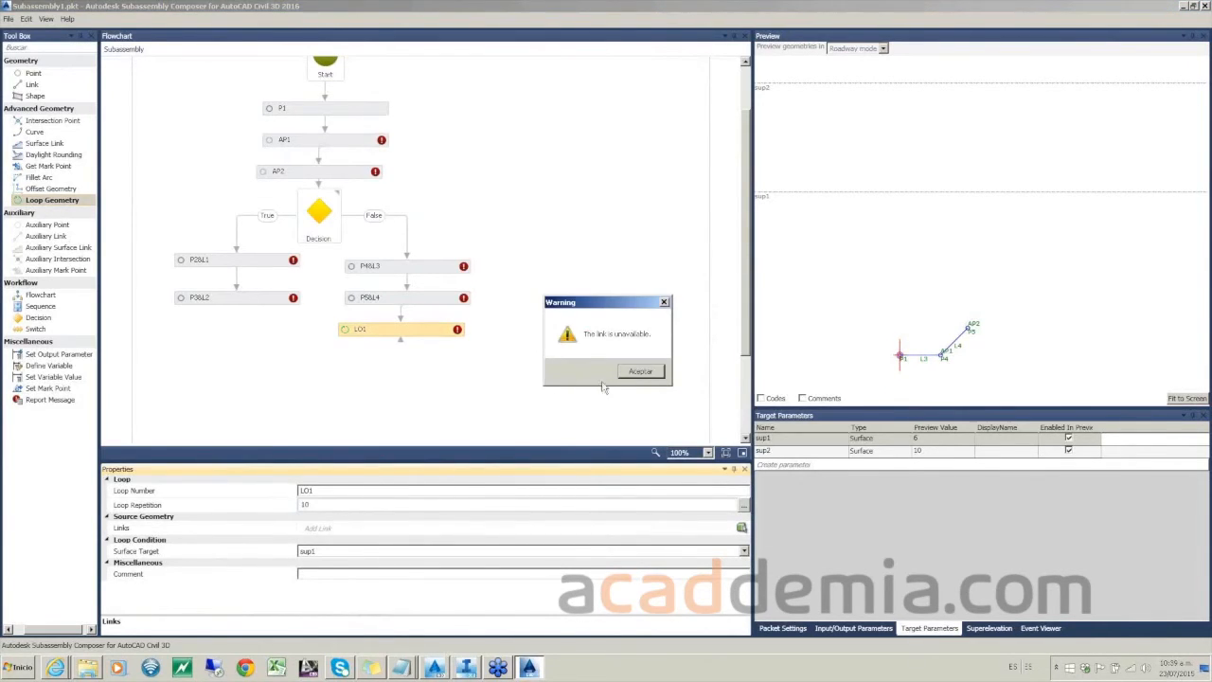
{"action": "left_click", "coordinate": [641, 371]}
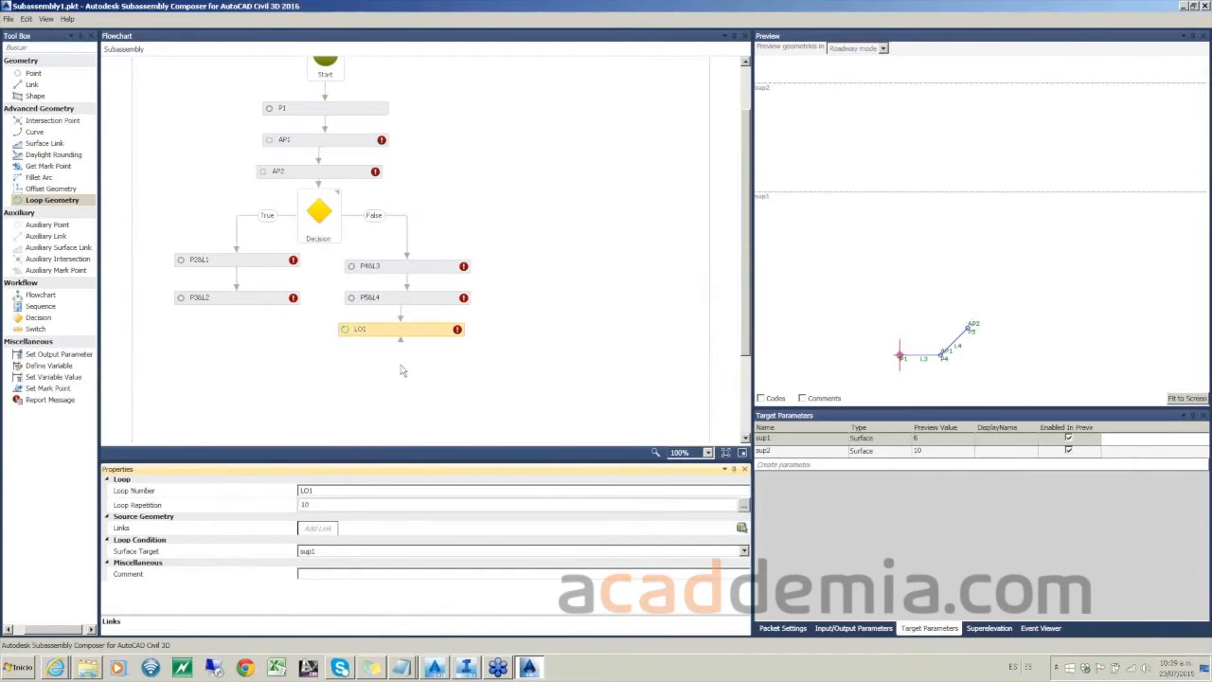
Step: Inspect the False branch points and AP2, and delete loop LO1 from the flowchart
{"action": "left_click", "coordinate": [402, 301]}
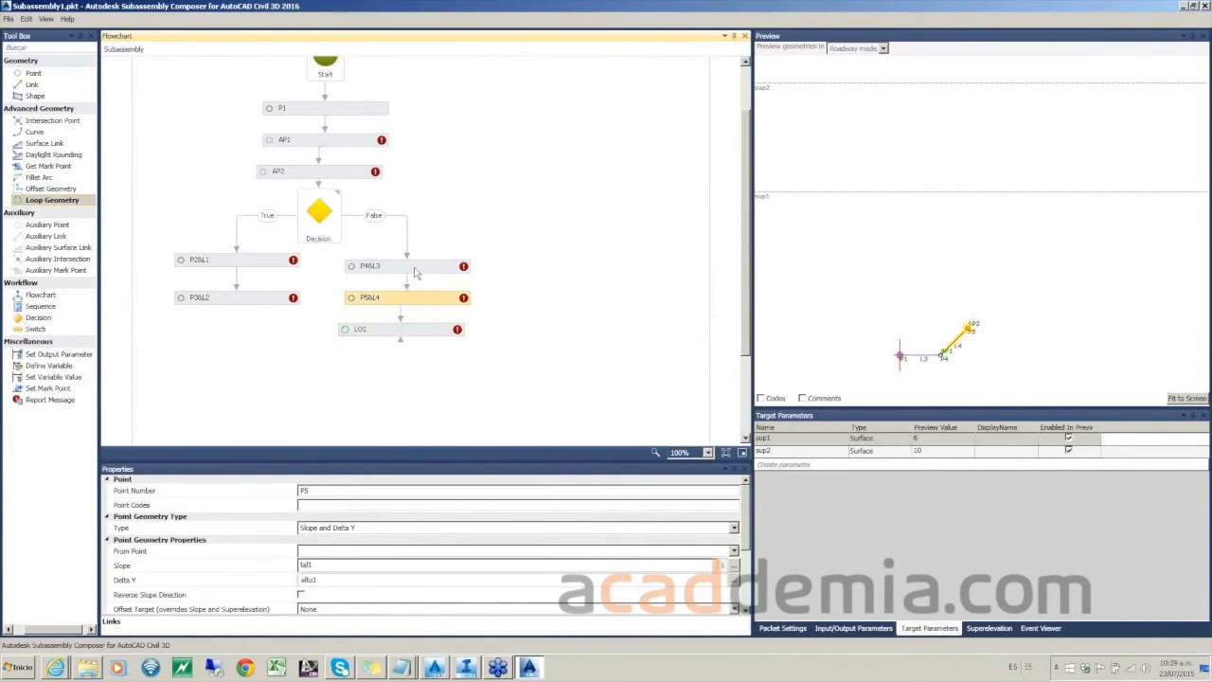
{"action": "left_click", "coordinate": [414, 270]}
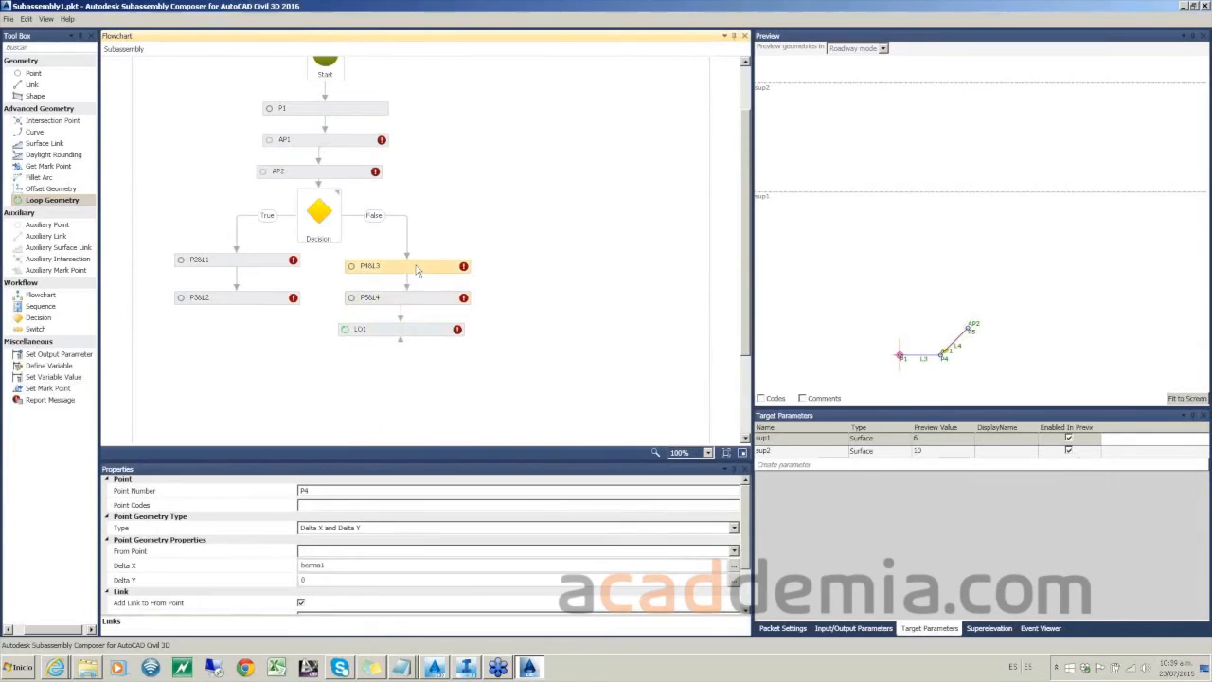
{"action": "left_click", "coordinate": [310, 175]}
{"action": "left_click", "coordinate": [414, 332]}
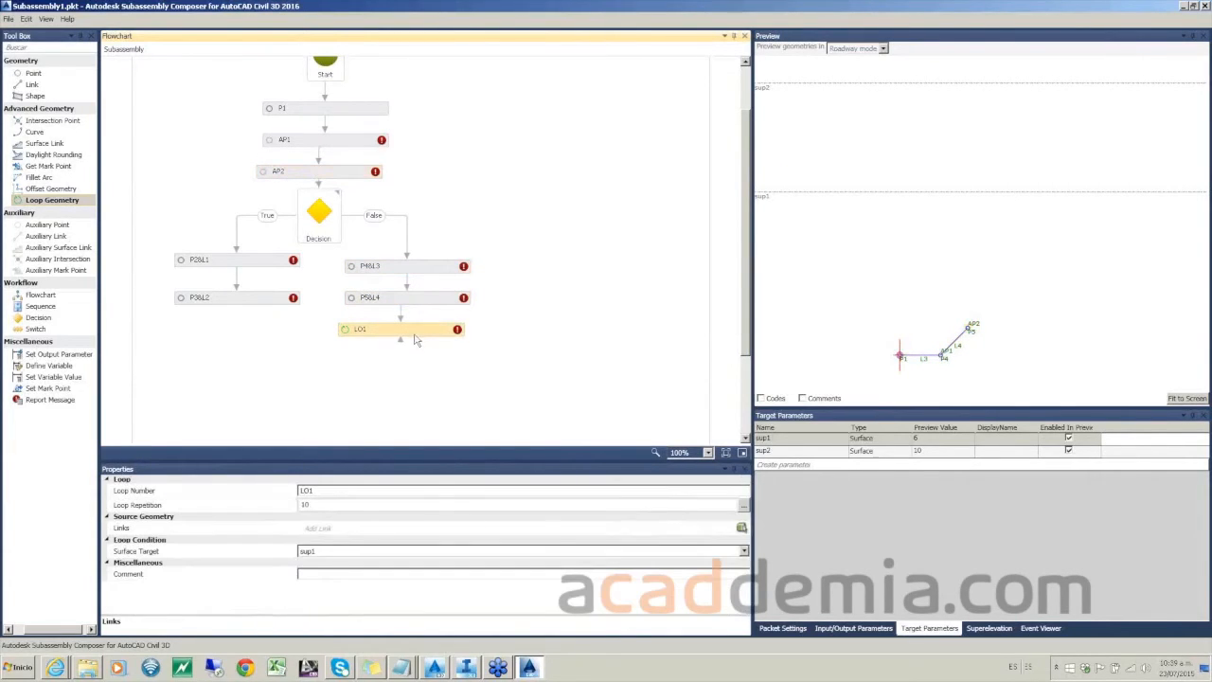
{"action": "left_click", "coordinate": [401, 348]}
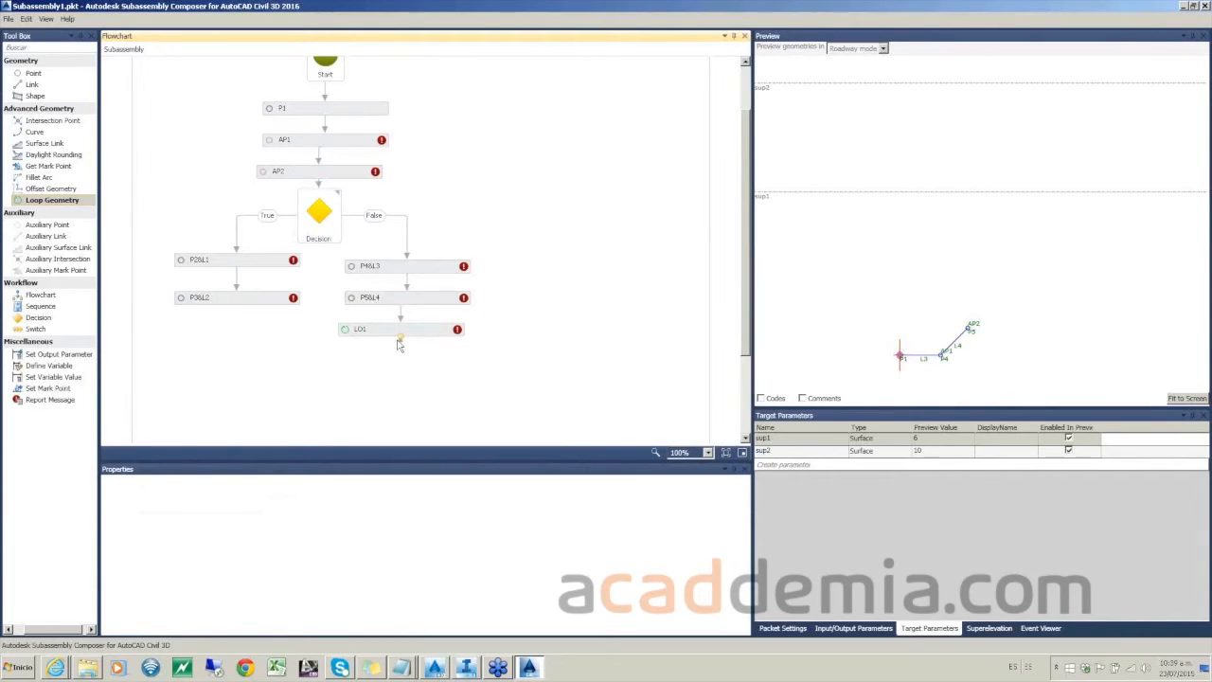
{"action": "left_click_drag", "start_coordinate": [422, 328], "coordinate": [447, 347]}
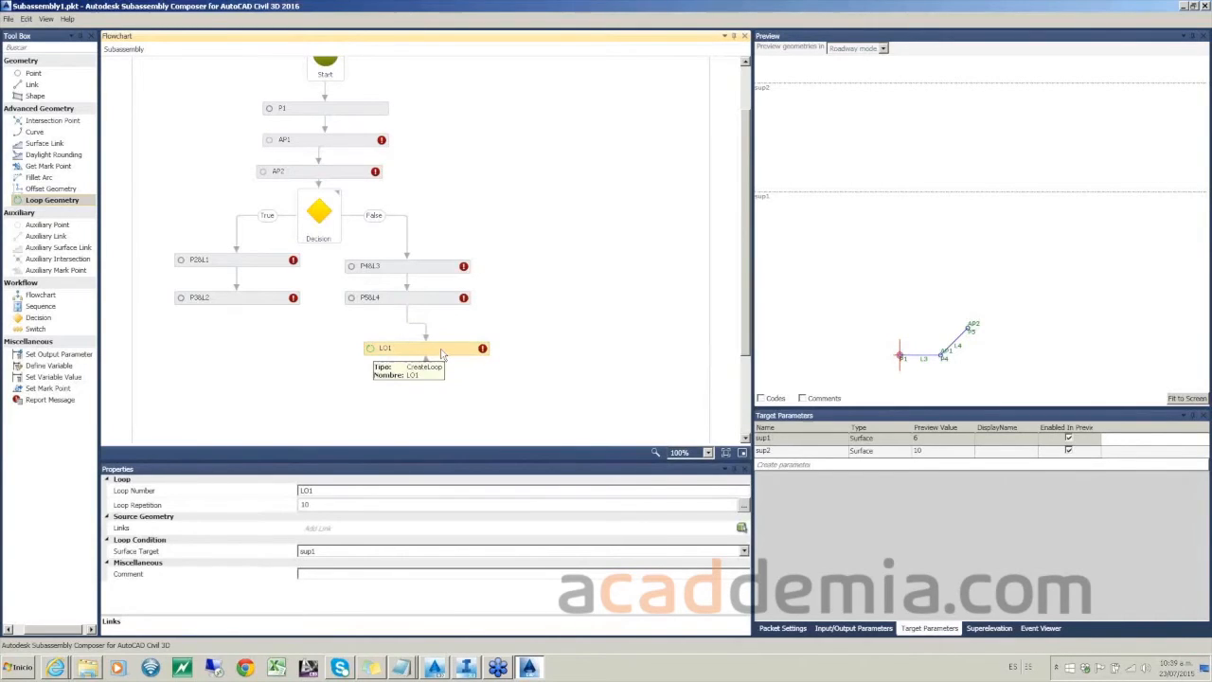
{"action": "key", "text": "Delete"}
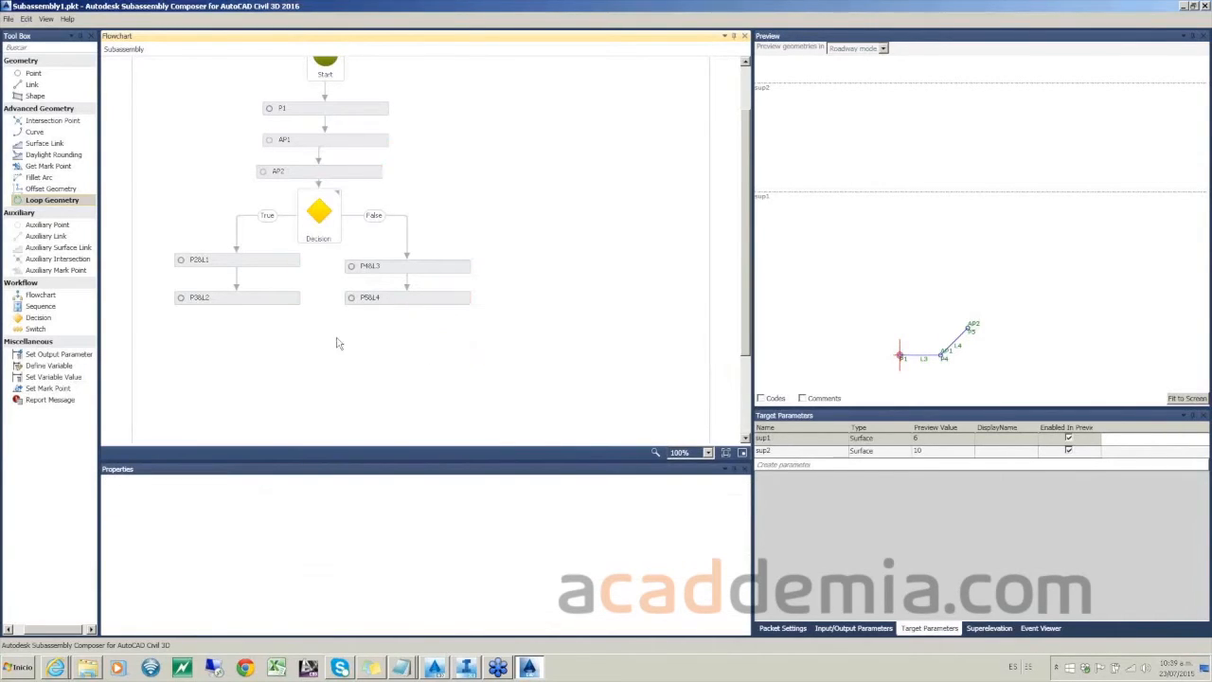
Step: Add a fresh Loop Geometry element under P5, setting its Loop Repetition to 10 and Surface Target to sup1
{"action": "mouse_move", "coordinate": [35, 206]}
{"action": "left_mouse_down"}
{"action": "mouse_move", "coordinate": [379, 388]}
{"action": "mouse_move", "coordinate": [473, 392]}
{"action": "mouse_move", "coordinate": [410, 353]}
{"action": "left_mouse_up"}
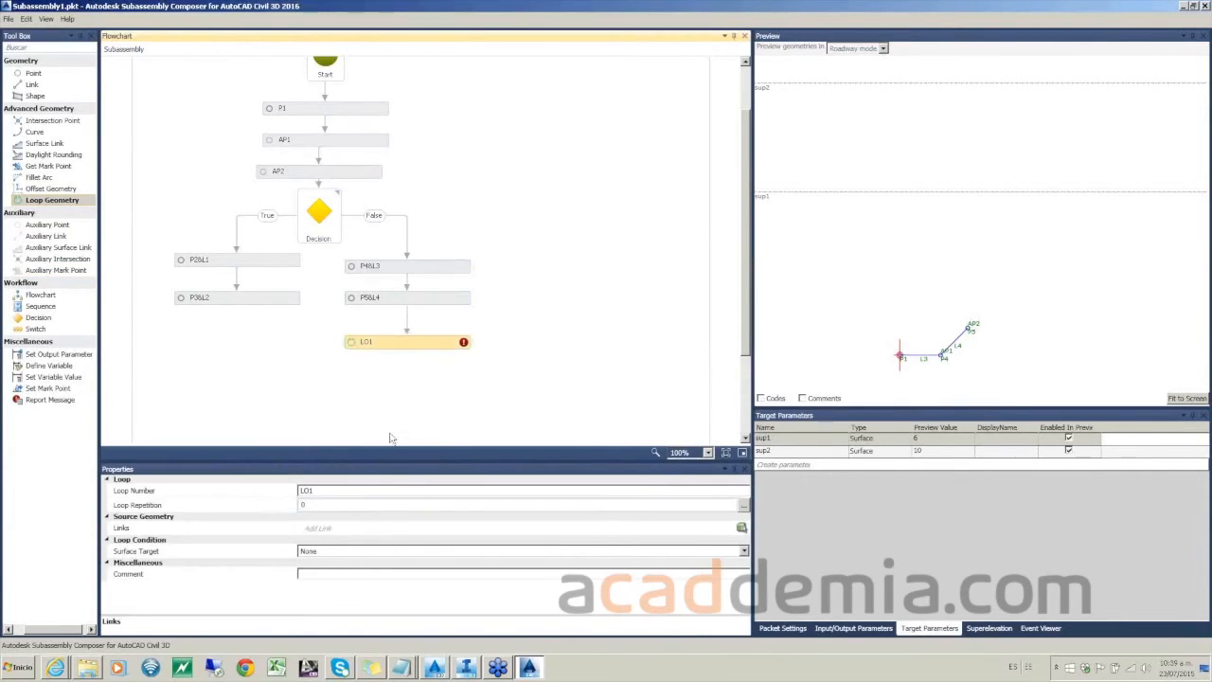
{"action": "left_click", "coordinate": [338, 505]}
{"action": "type", "text": "10"}
{"action": "left_click", "coordinate": [327, 551]}
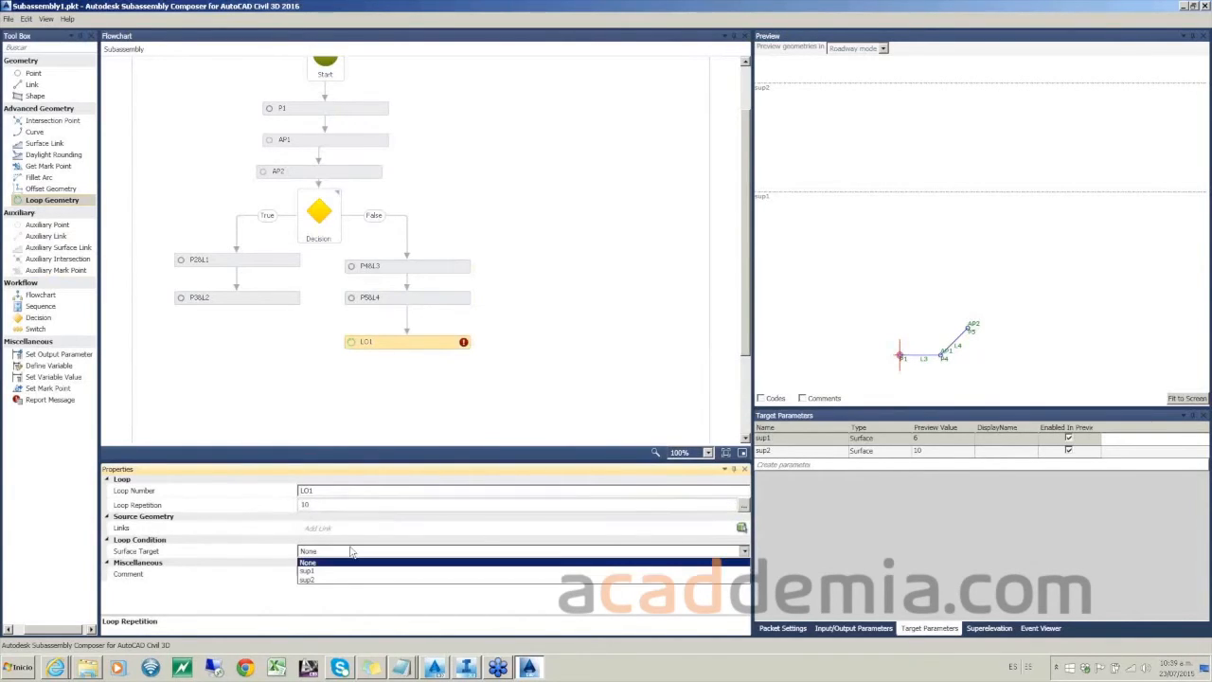
{"action": "left_click", "coordinate": [310, 572]}
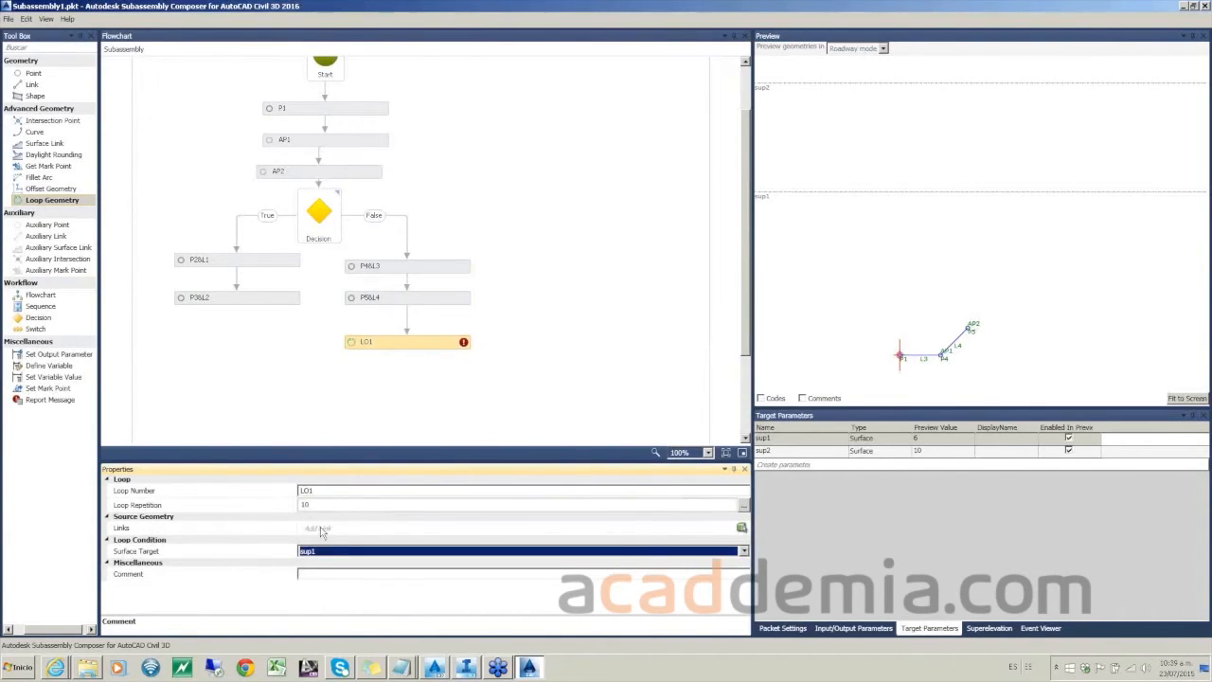
Step: Add L4 and L3 as the loop's source links and check the repeated geometry in the preview
{"action": "left_click", "coordinate": [322, 530]}
{"action": "type", "text": "L4"}
{"action": "key", "text": "Return"}
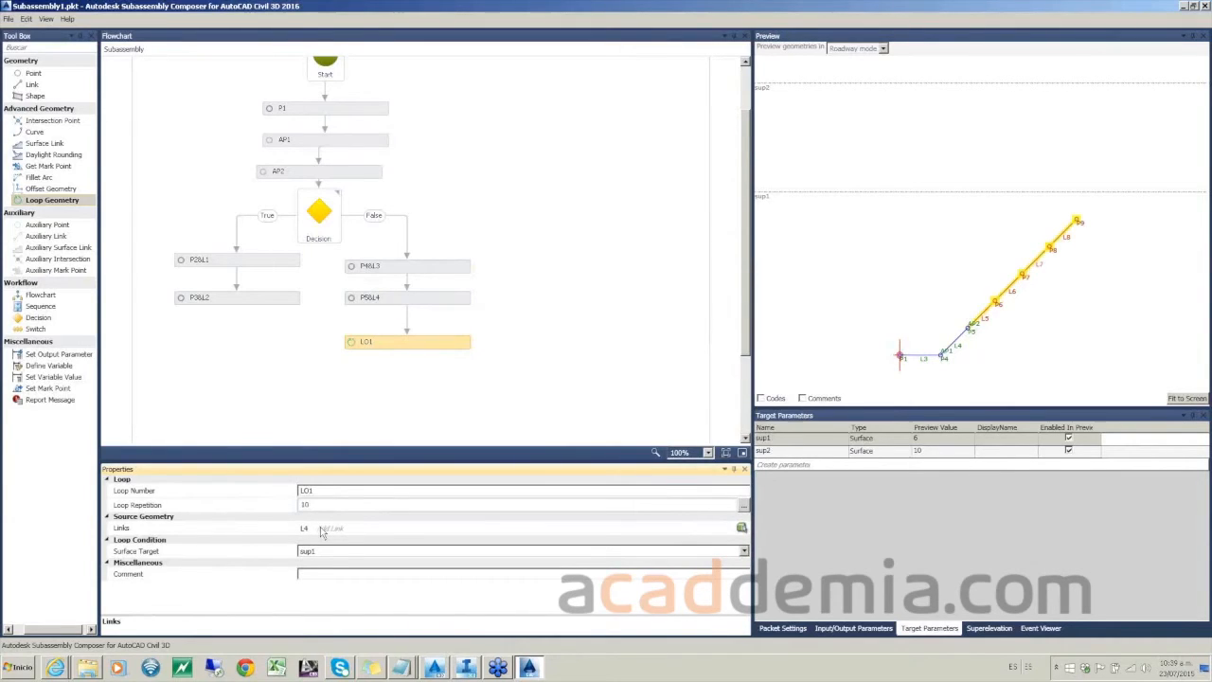
{"action": "type", "text": "L3"}
{"action": "key", "text": "Return"}
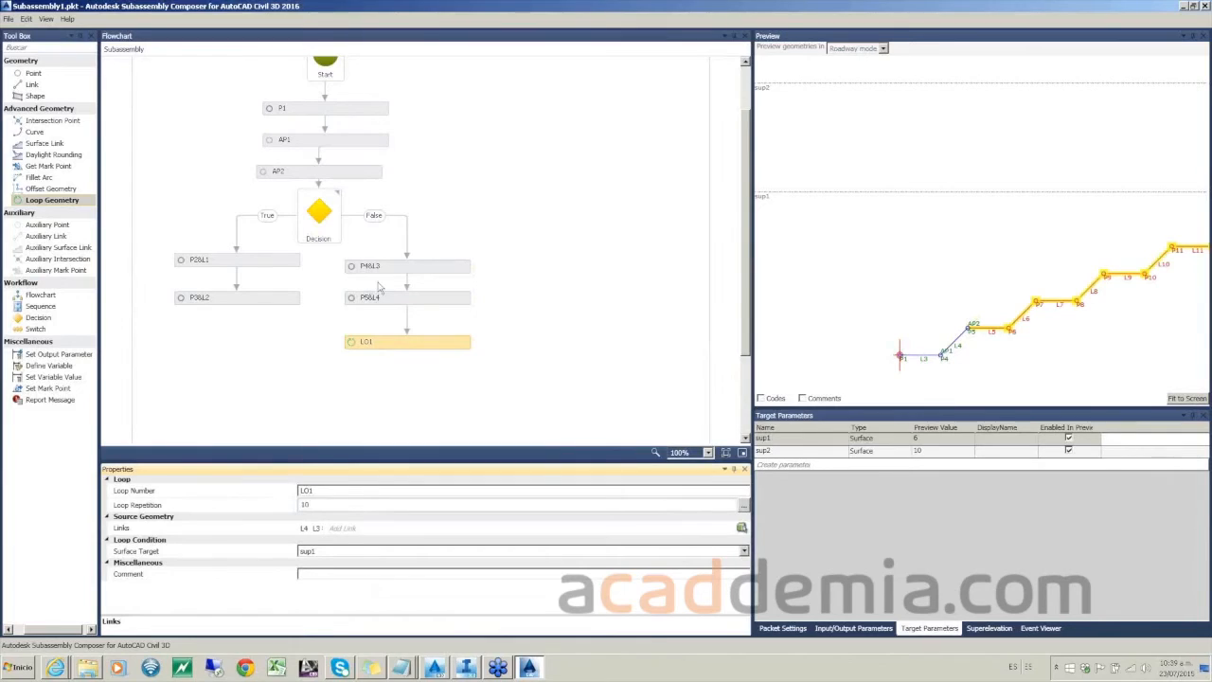
{"action": "left_click", "coordinate": [931, 298]}
{"action": "scroll", "coordinate": [951, 277], "scroll_direction": "down", "scroll_amount": 3}
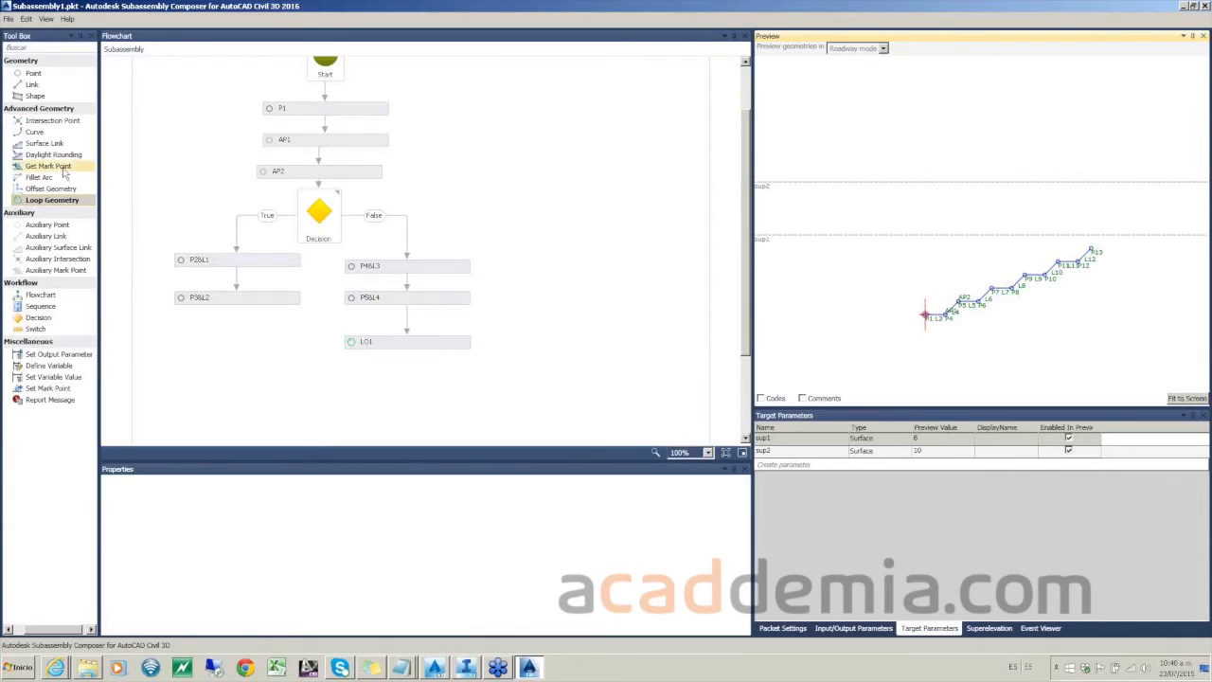
Step: Add a point below loop LO1 on the False branch, keeping its Delta X and Delta Y geometry type
{"action": "left_click_drag", "start_coordinate": [36, 74], "coordinate": [414, 380]}
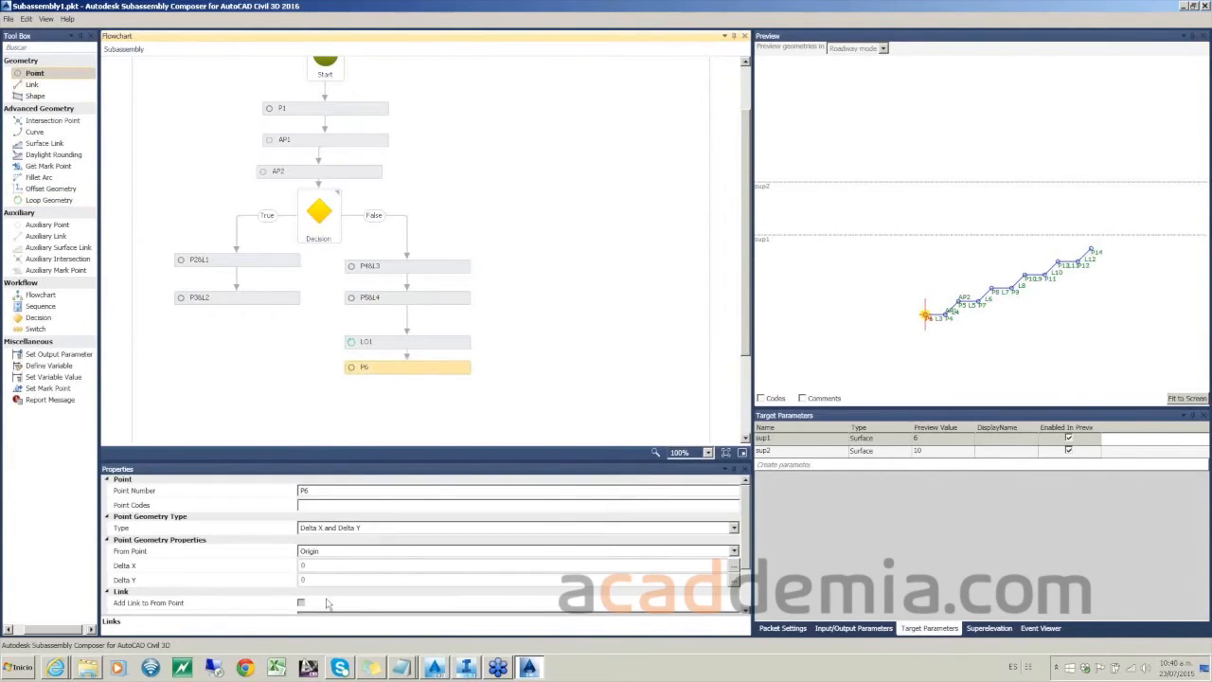
{"action": "left_click", "coordinate": [322, 603]}
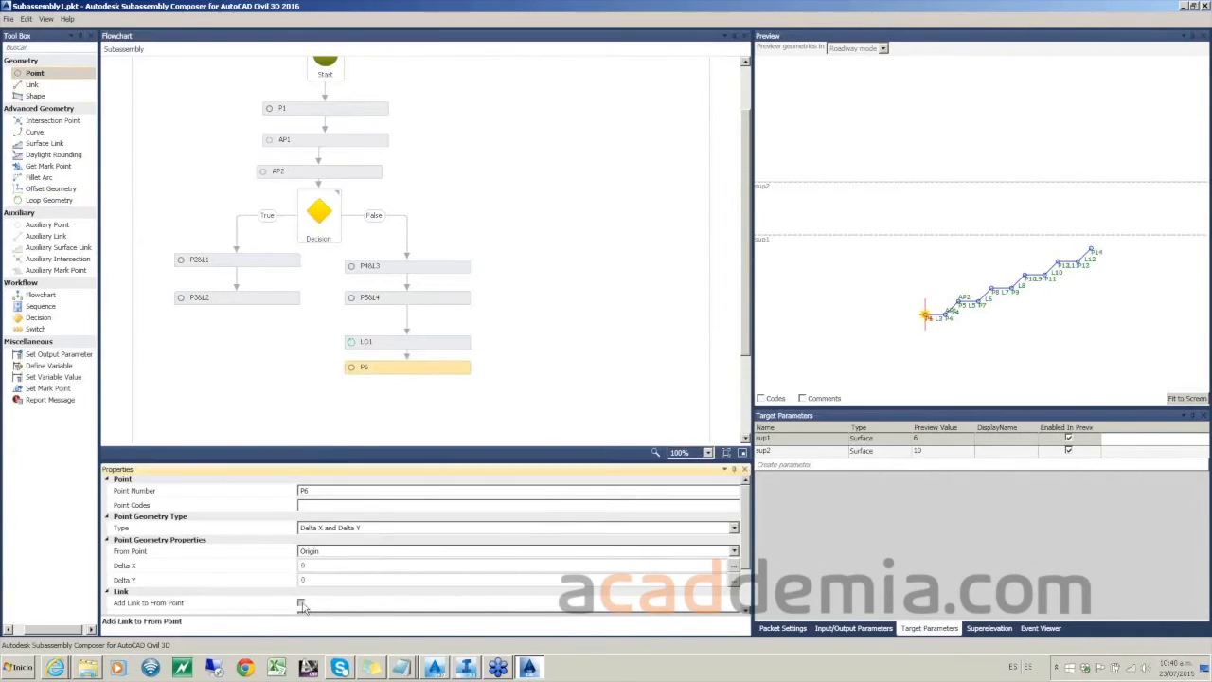
{"action": "left_click", "coordinate": [328, 526]}
{"action": "left_click", "coordinate": [332, 533]}
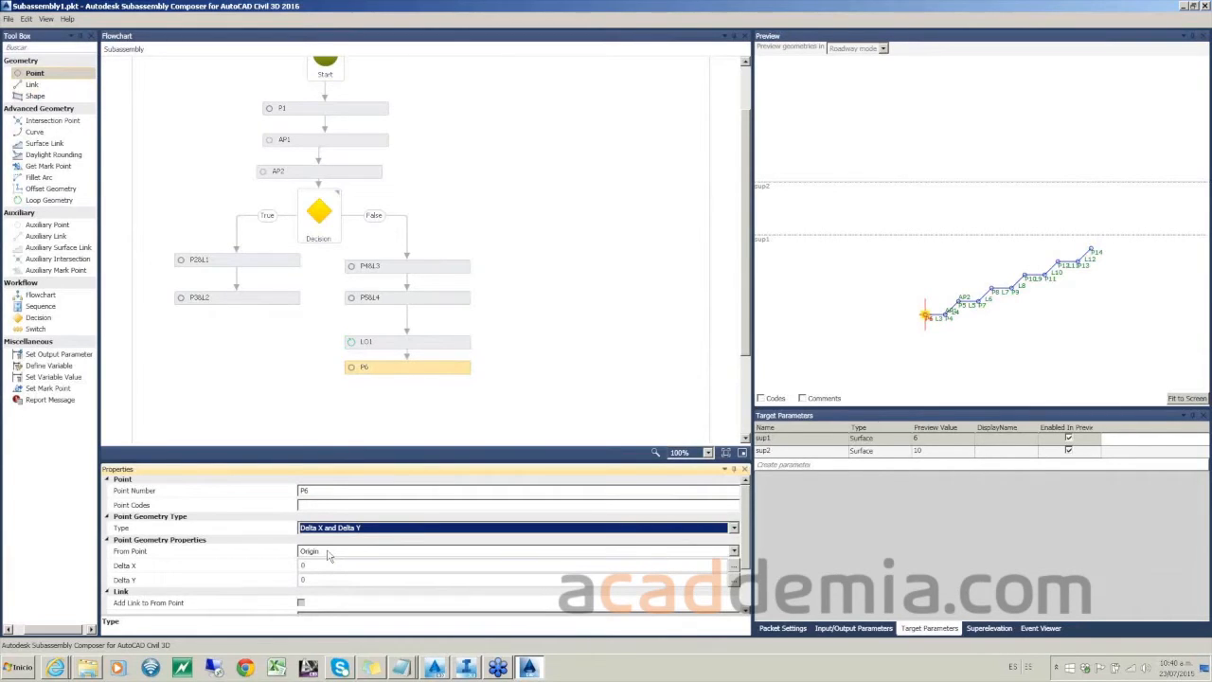
Step: Set P6's From Point to LO1.EndPoint and its Delta X to berma1
{"action": "left_click", "coordinate": [329, 552]}
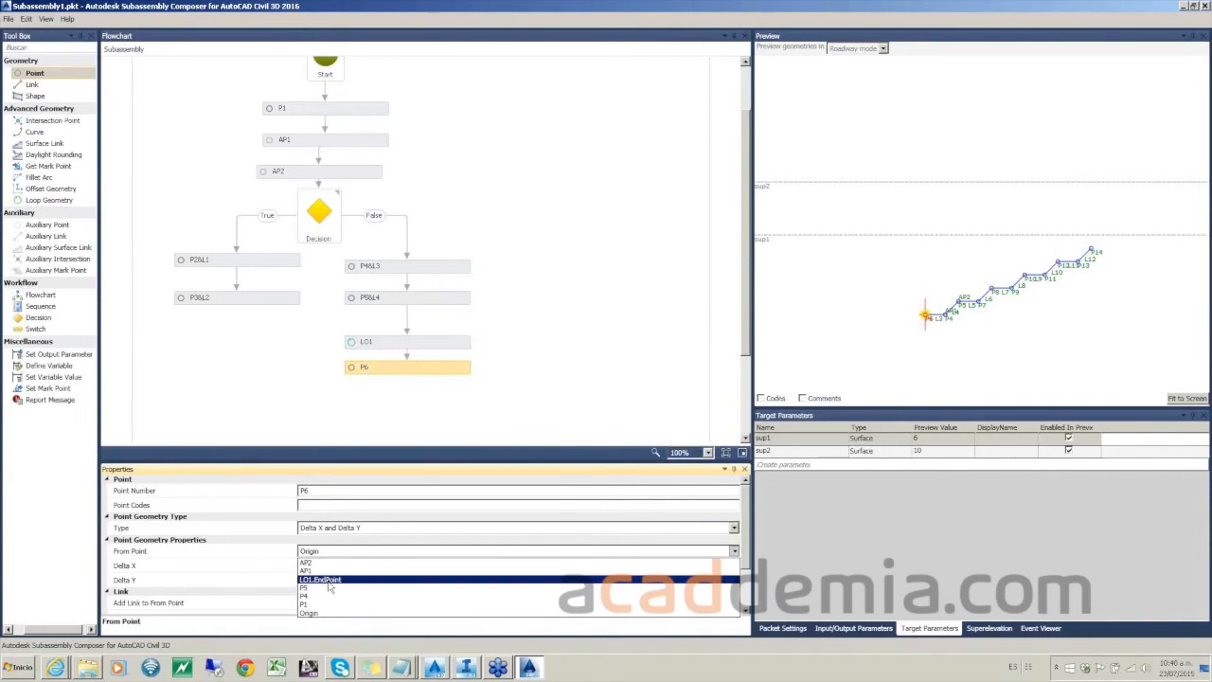
{"action": "left_click", "coordinate": [328, 579]}
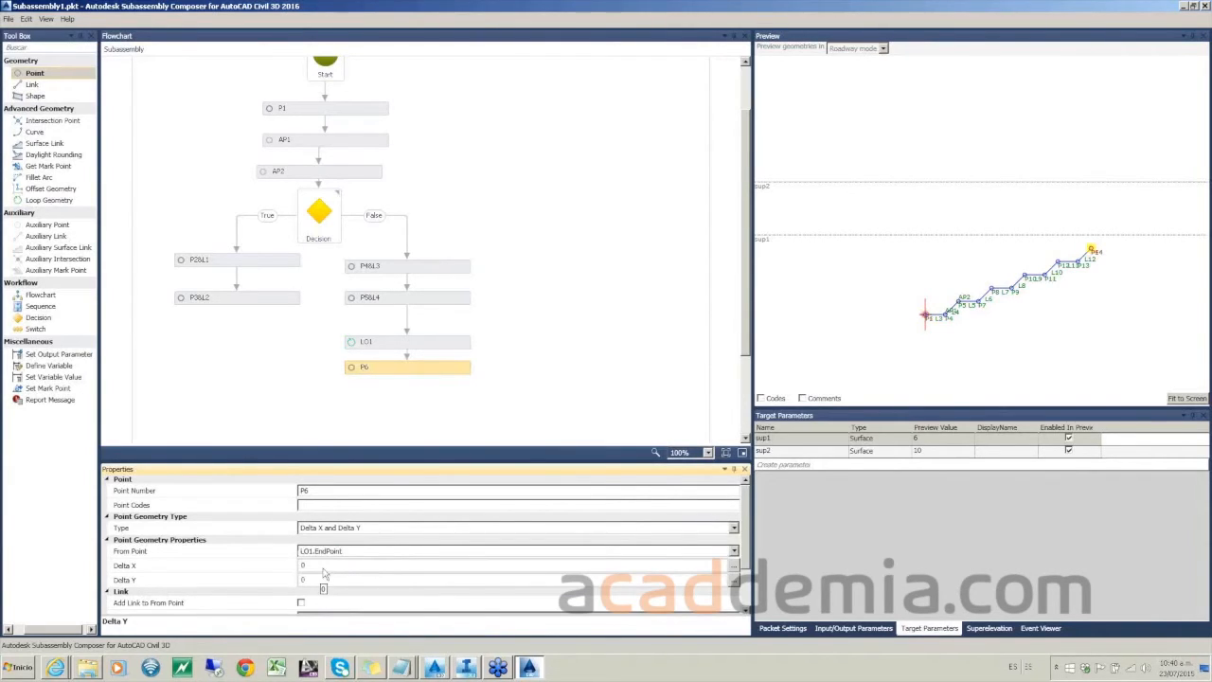
{"action": "left_click", "coordinate": [328, 568]}
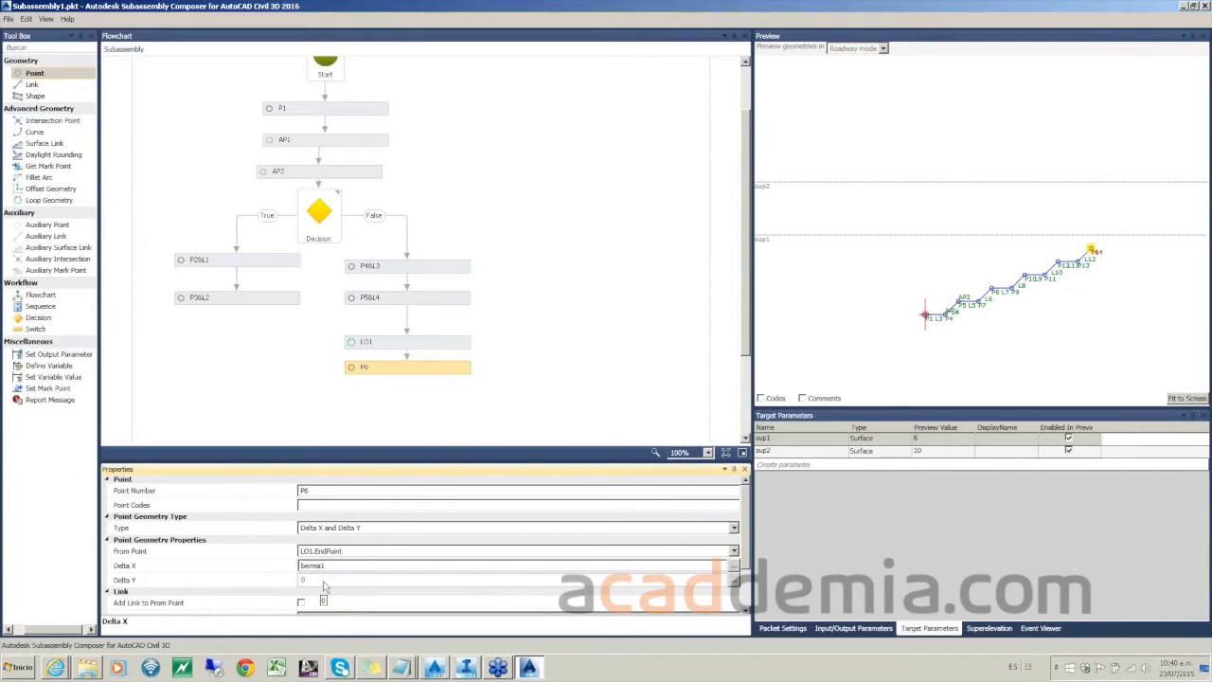
Step: Link P6 to its From Point, keeping its Delta Y at 0
{"action": "left_click", "coordinate": [326, 580]}
{"action": "key", "text": "Return"}
{"action": "left_click", "coordinate": [301, 603]}
{"action": "left_click", "coordinate": [301, 603]}
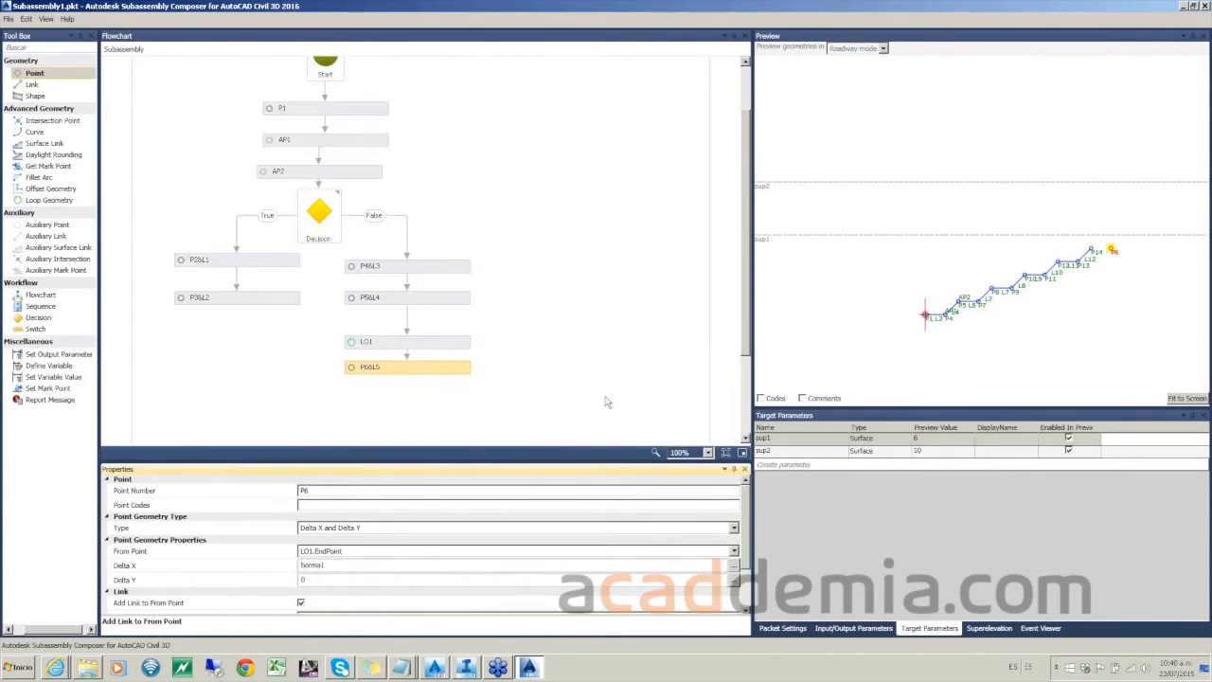
{"action": "left_click", "coordinate": [391, 403]}
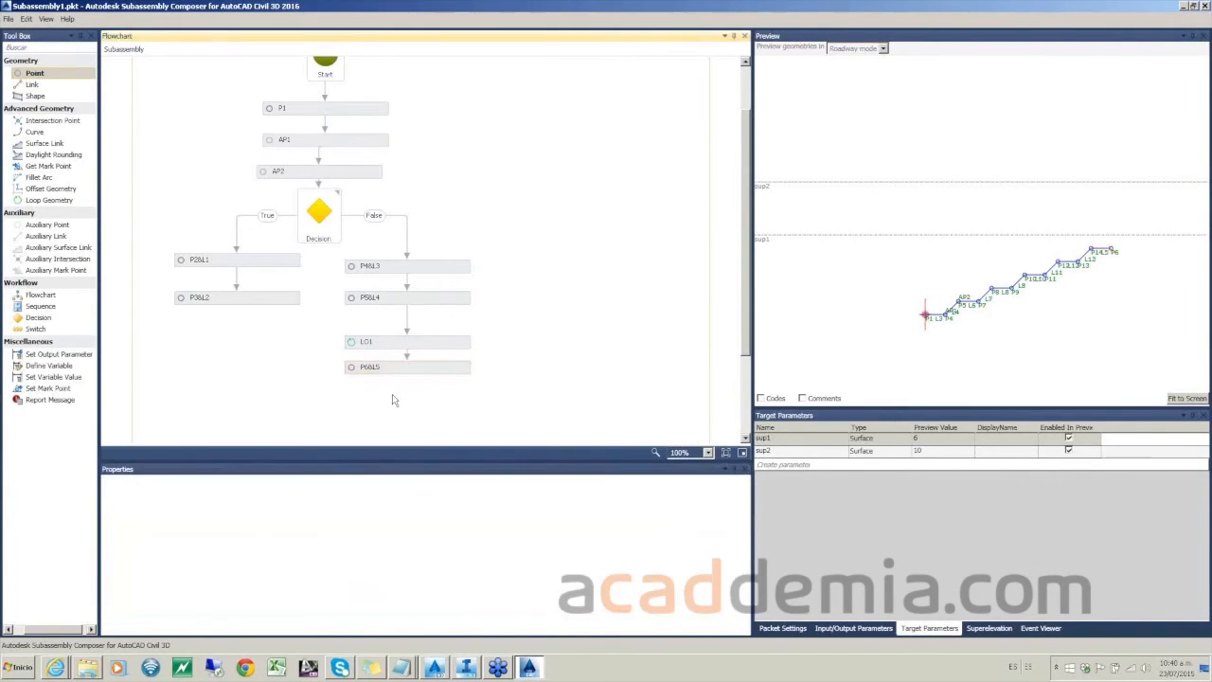
Step: Add a point below P6 on the False branch and set its geometry type to Slope to Surface
{"action": "left_click_drag", "start_coordinate": [30, 73], "coordinate": [411, 403]}
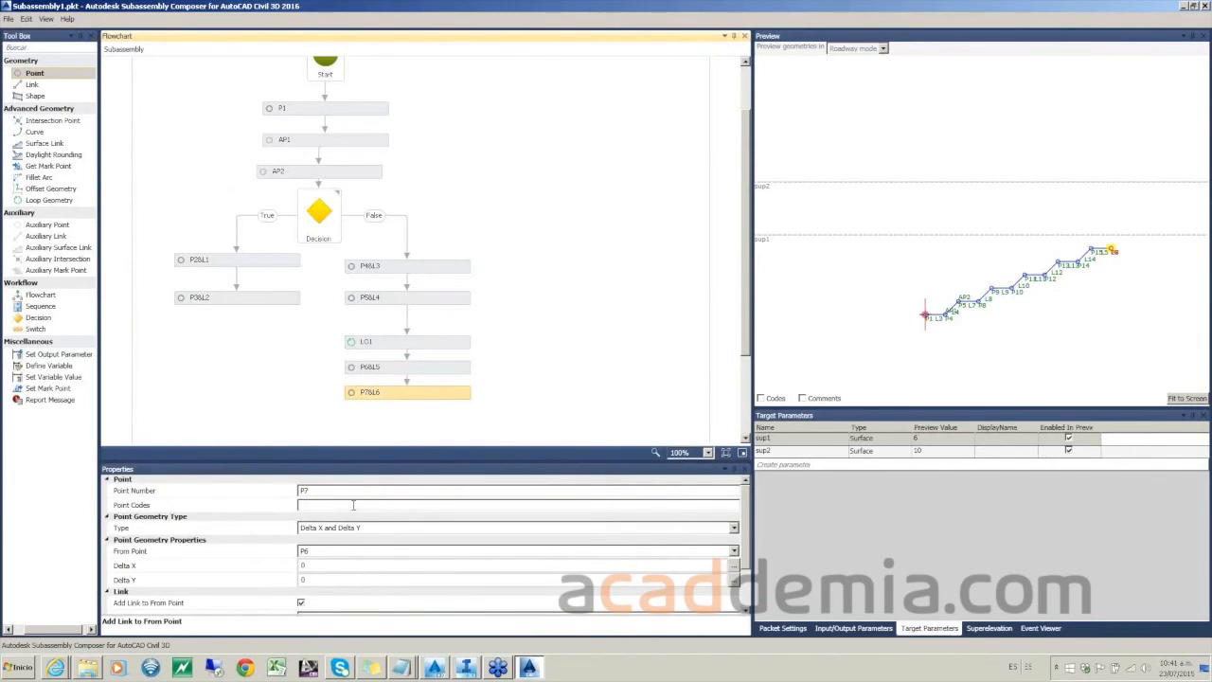
{"action": "left_click", "coordinate": [356, 533]}
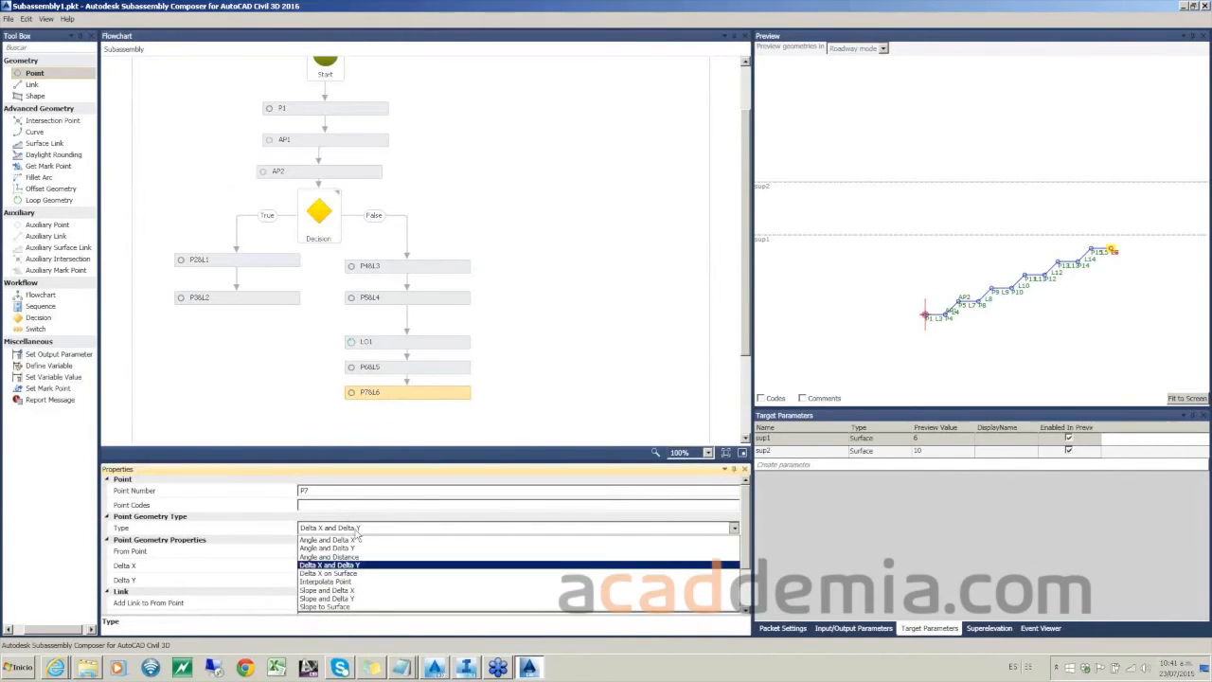
{"action": "left_click", "coordinate": [336, 609]}
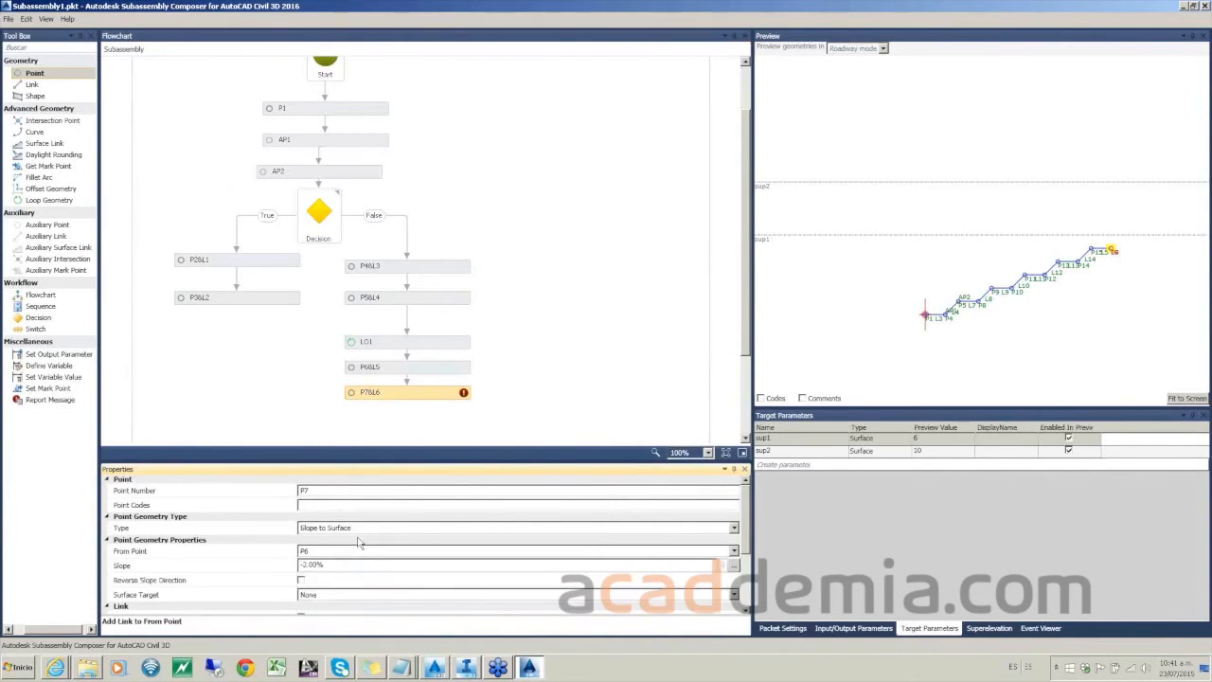
Step: Replace P7's default slope and set its Surface Target to sup1
{"action": "left_click", "coordinate": [339, 507]}
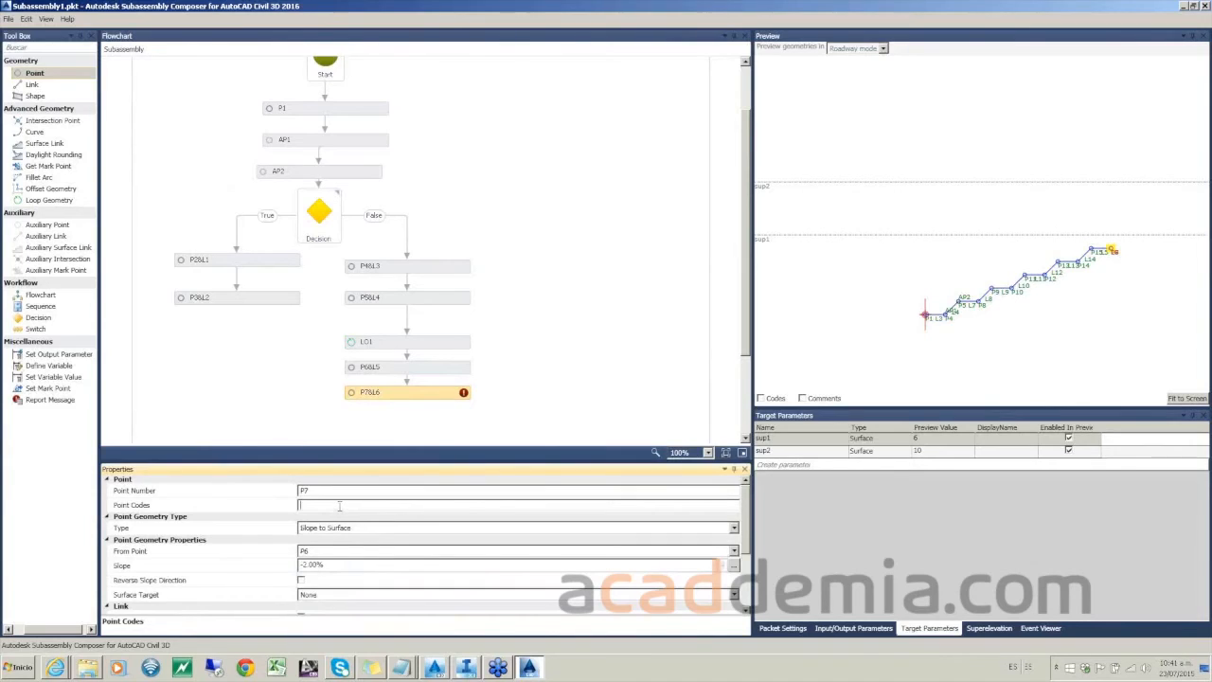
{"action": "left_click", "coordinate": [332, 565]}
{"action": "key", "text": "BackSpace"}
{"action": "left_click", "coordinate": [435, 596]}
{"action": "left_click", "coordinate": [307, 614]}
{"action": "left_click", "coordinate": [590, 341]}
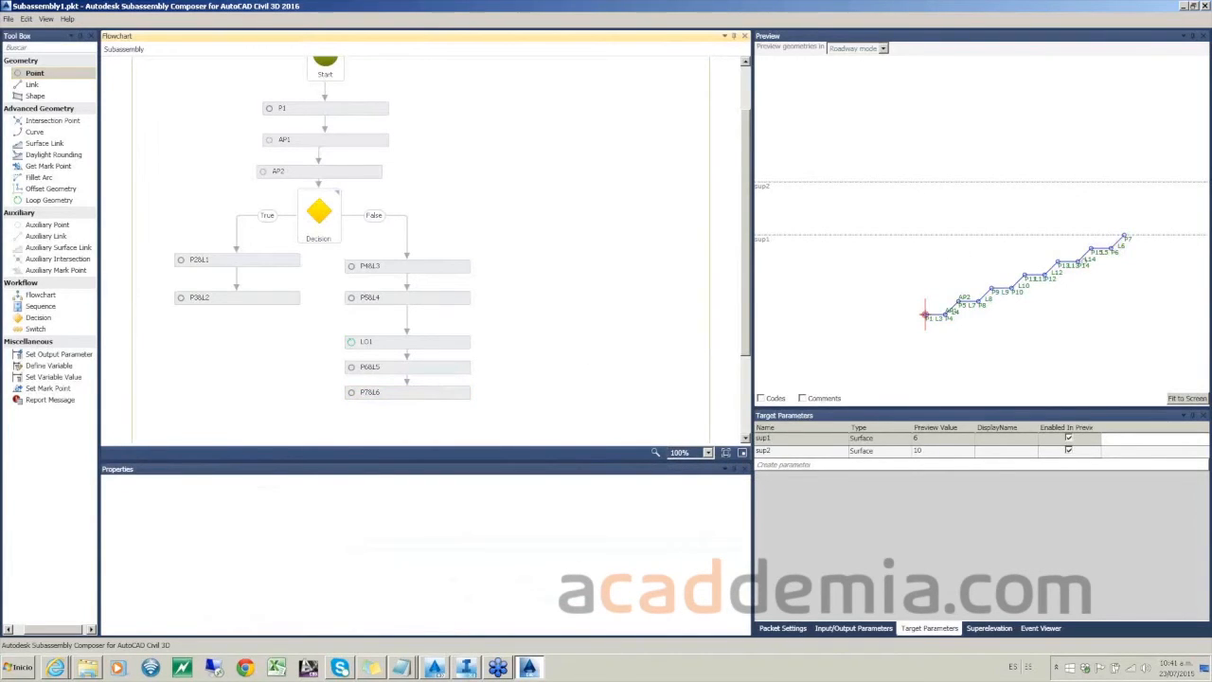
Step: Add an auxiliary point below P7 on the False branch, without a link to its From Point
{"action": "scroll", "coordinate": [1079, 298], "scroll_direction": "down", "scroll_amount": 3}
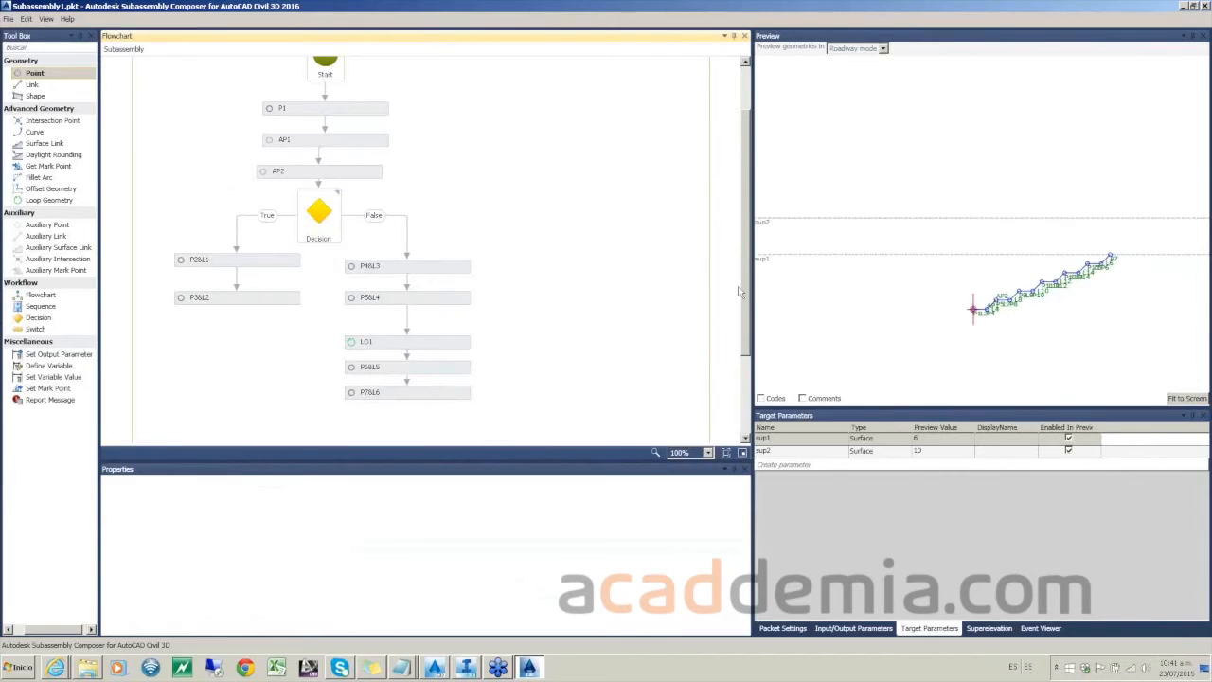
{"action": "scroll", "coordinate": [740, 348], "scroll_direction": "down", "scroll_amount": 3}
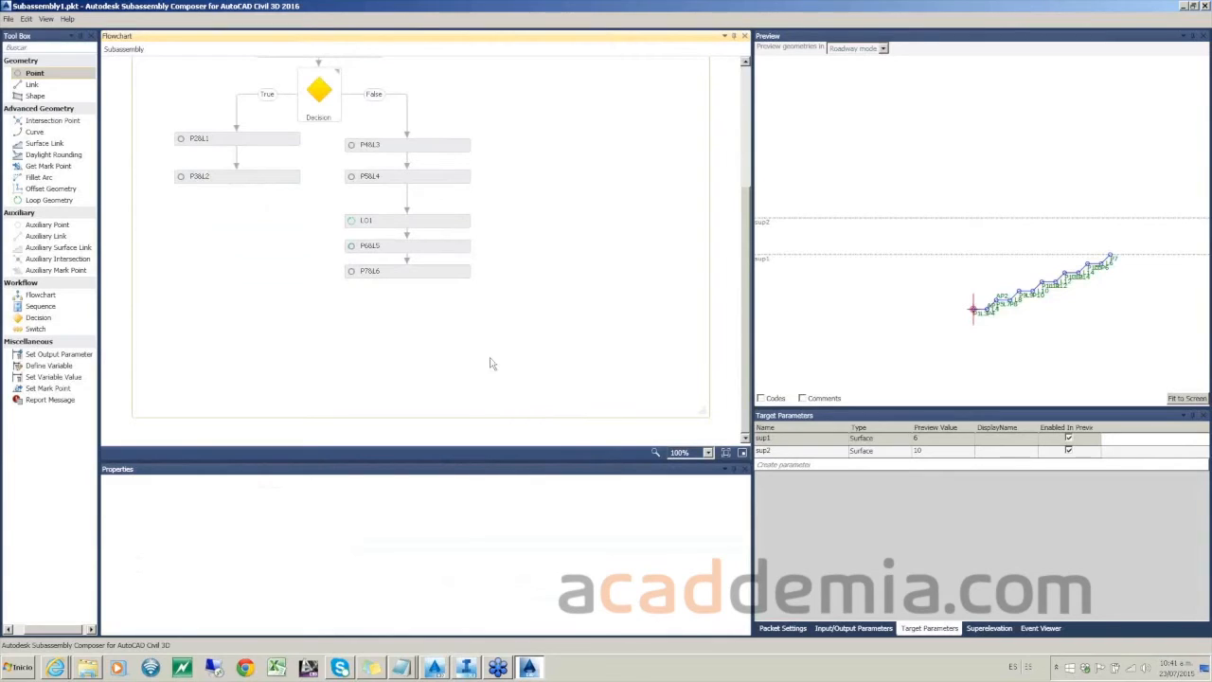
{"action": "scroll", "coordinate": [412, 321], "scroll_direction": "up", "scroll_amount": 2}
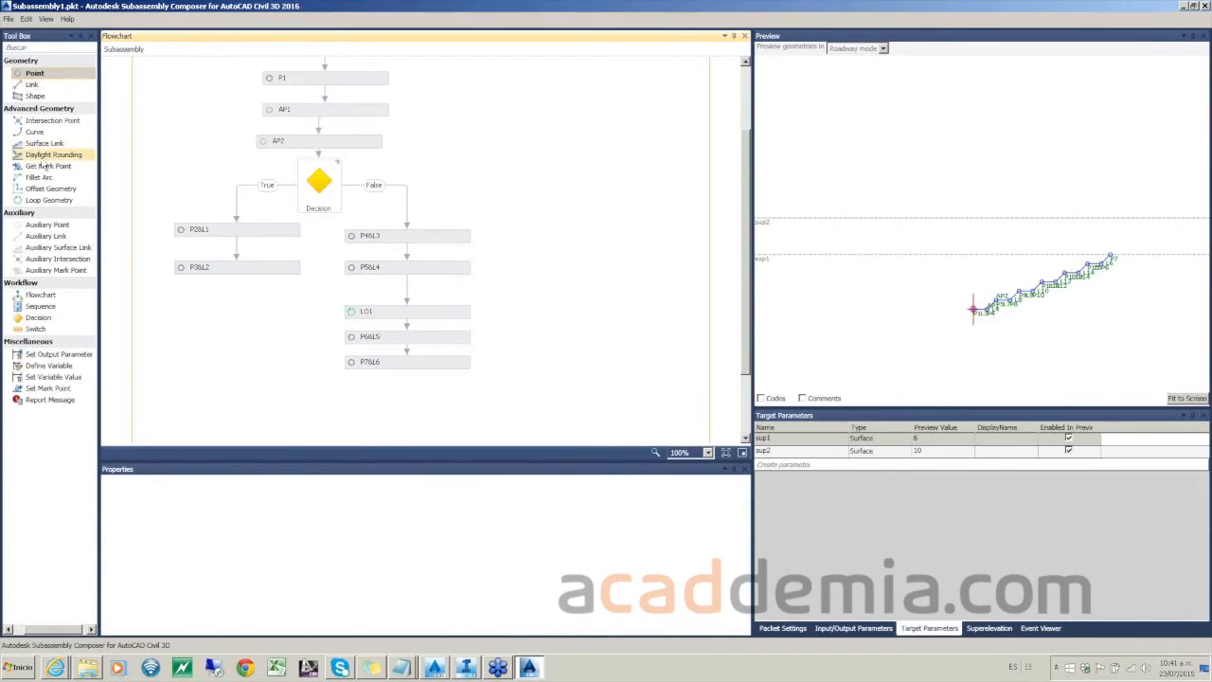
{"action": "left_click_drag", "start_coordinate": [47, 226], "coordinate": [414, 306]}
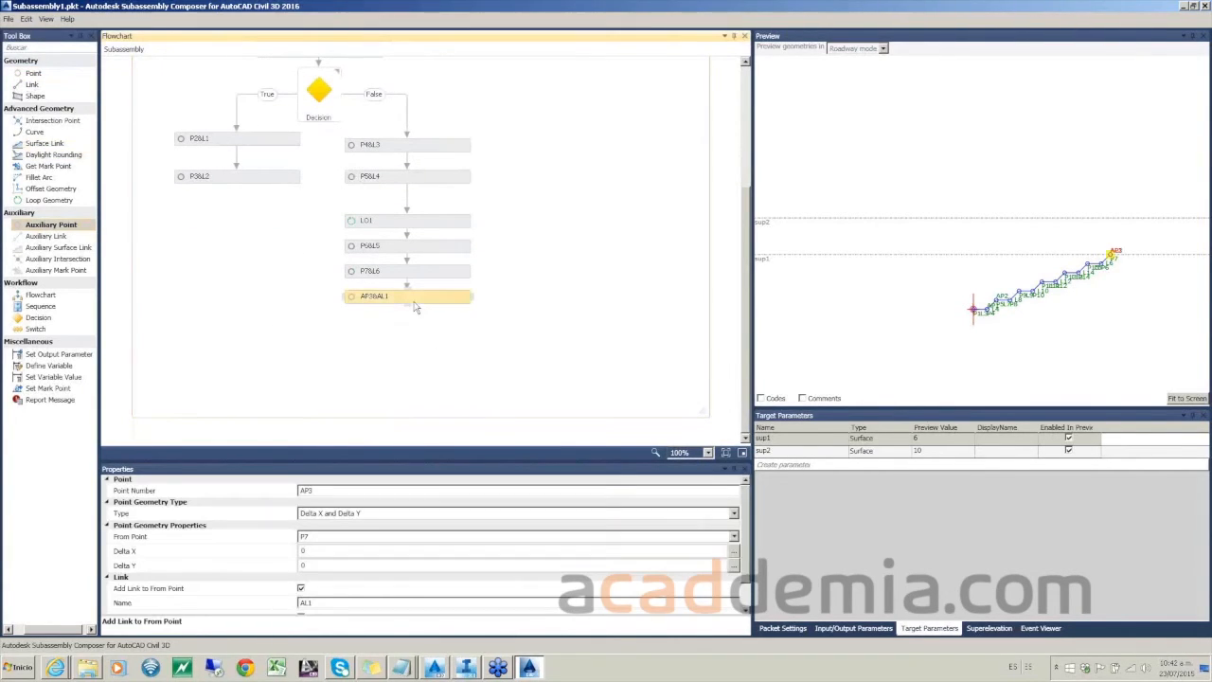
{"action": "left_click", "coordinate": [301, 589]}
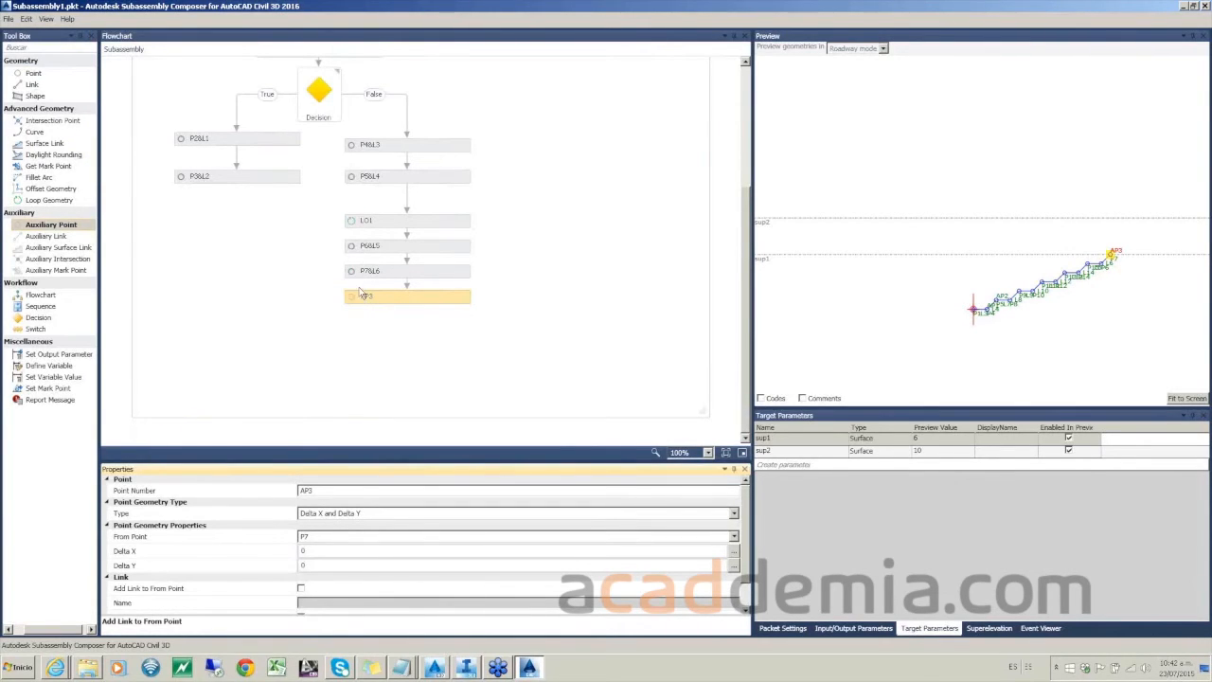
Step: Set AP3's Delta X to berma2 and check its position up close in the preview
{"action": "left_click", "coordinate": [318, 552]}
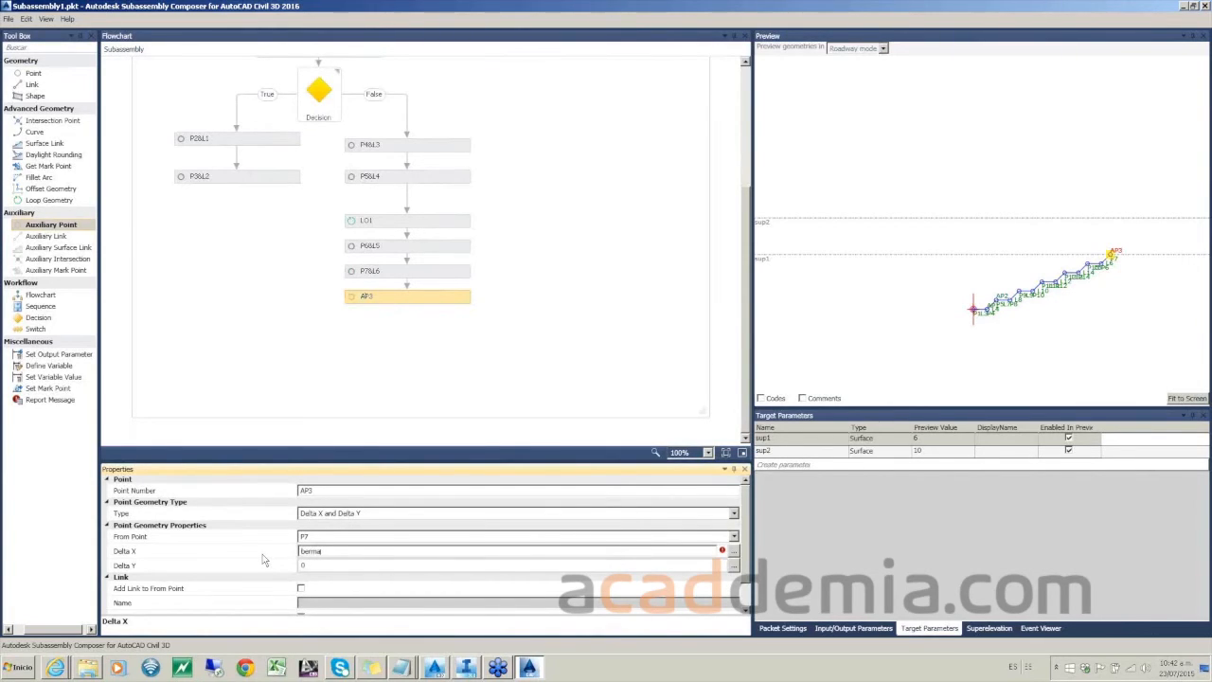
{"action": "left_click", "coordinate": [356, 341]}
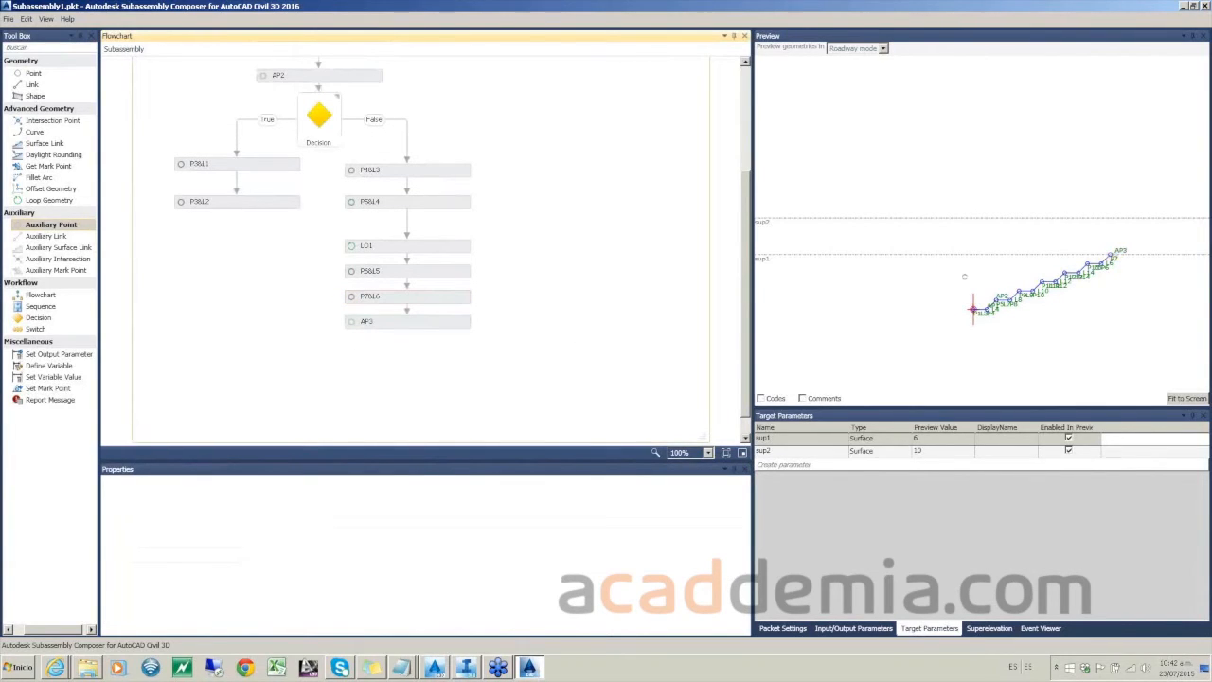
{"action": "left_click", "coordinate": [444, 327]}
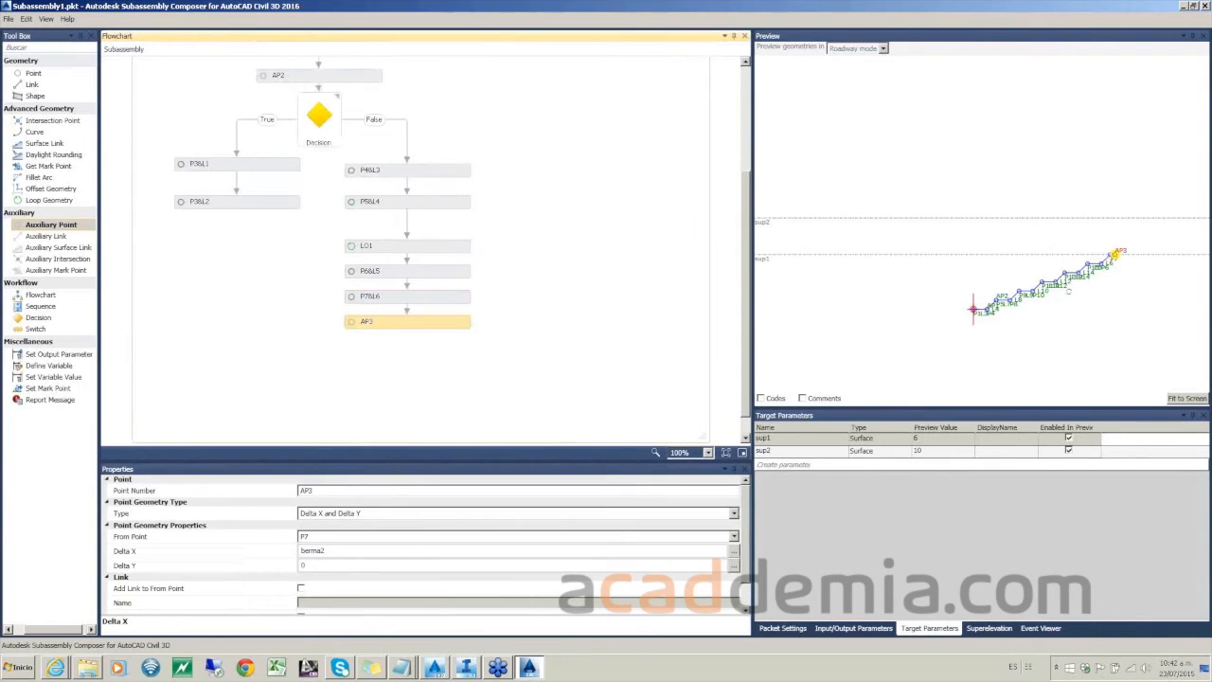
{"action": "scroll", "coordinate": [1112, 265], "scroll_direction": "up", "scroll_amount": 3}
{"action": "middle_click_drag", "start_coordinate": [1133, 251], "coordinate": [970, 266]}
{"action": "scroll", "coordinate": [939, 270], "scroll_direction": "up", "scroll_amount": 5}
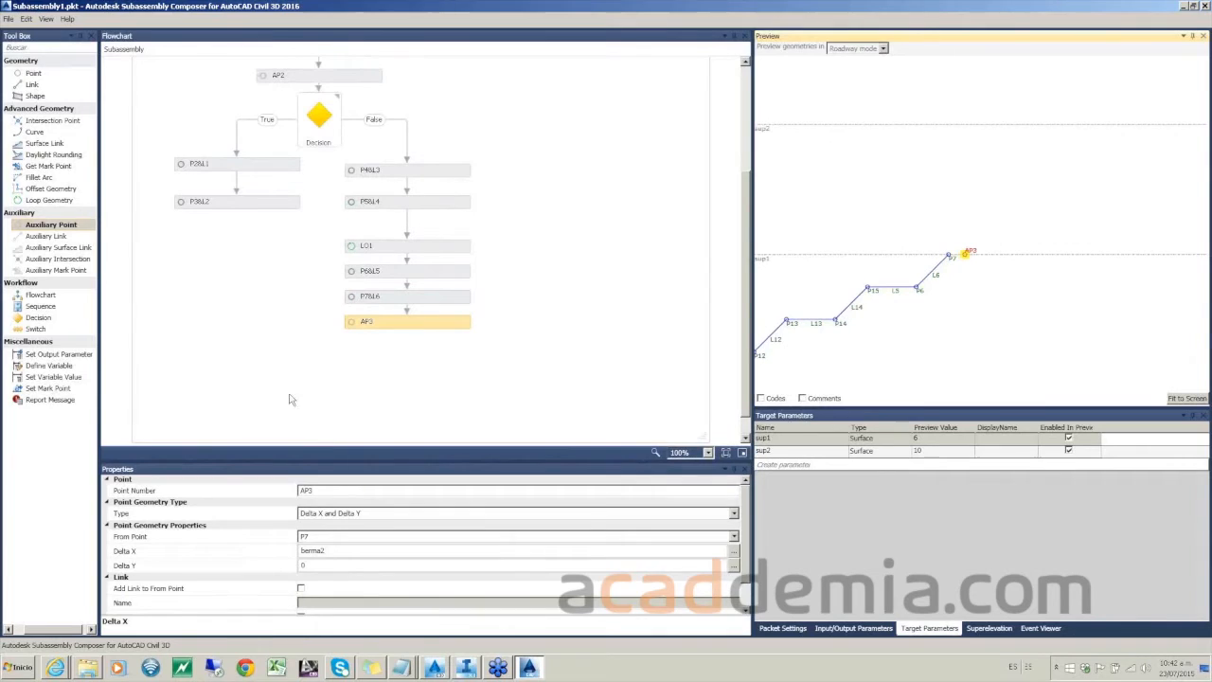
Step: Add another auxiliary point below AP3 without a link and set its geometry type to Slope and Delta Y
{"action": "left_click", "coordinate": [382, 343]}
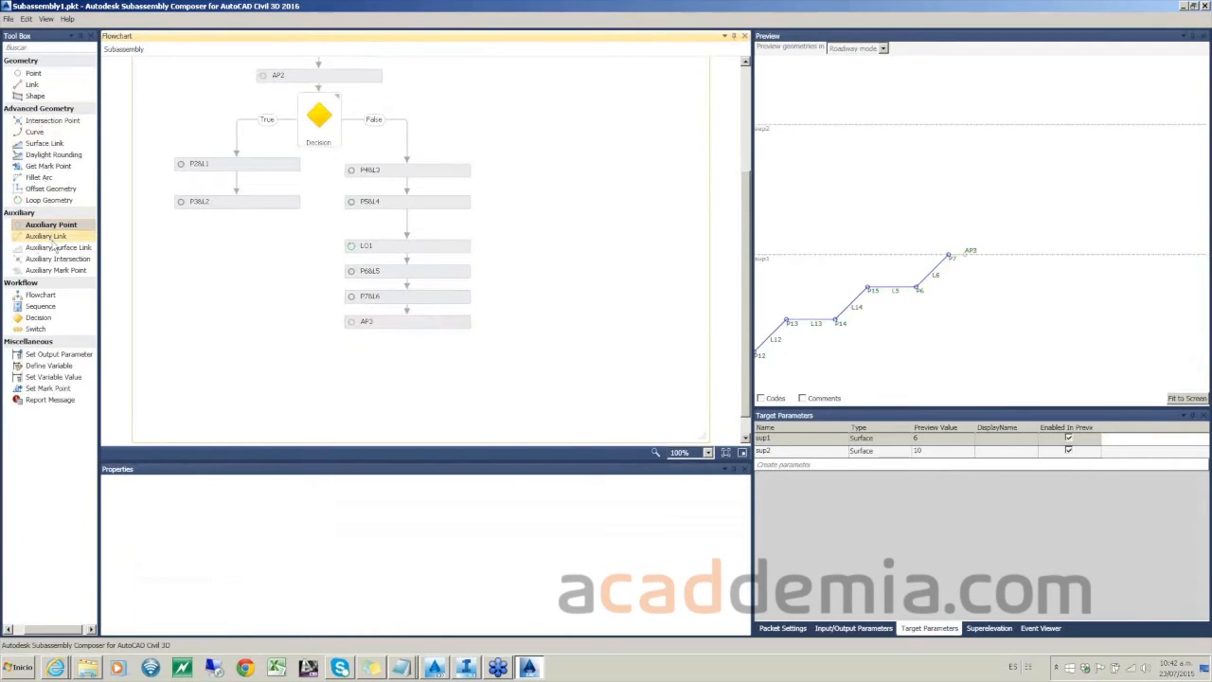
{"action": "left_click_drag", "start_coordinate": [56, 227], "coordinate": [413, 356]}
{"action": "left_click", "coordinate": [409, 348]}
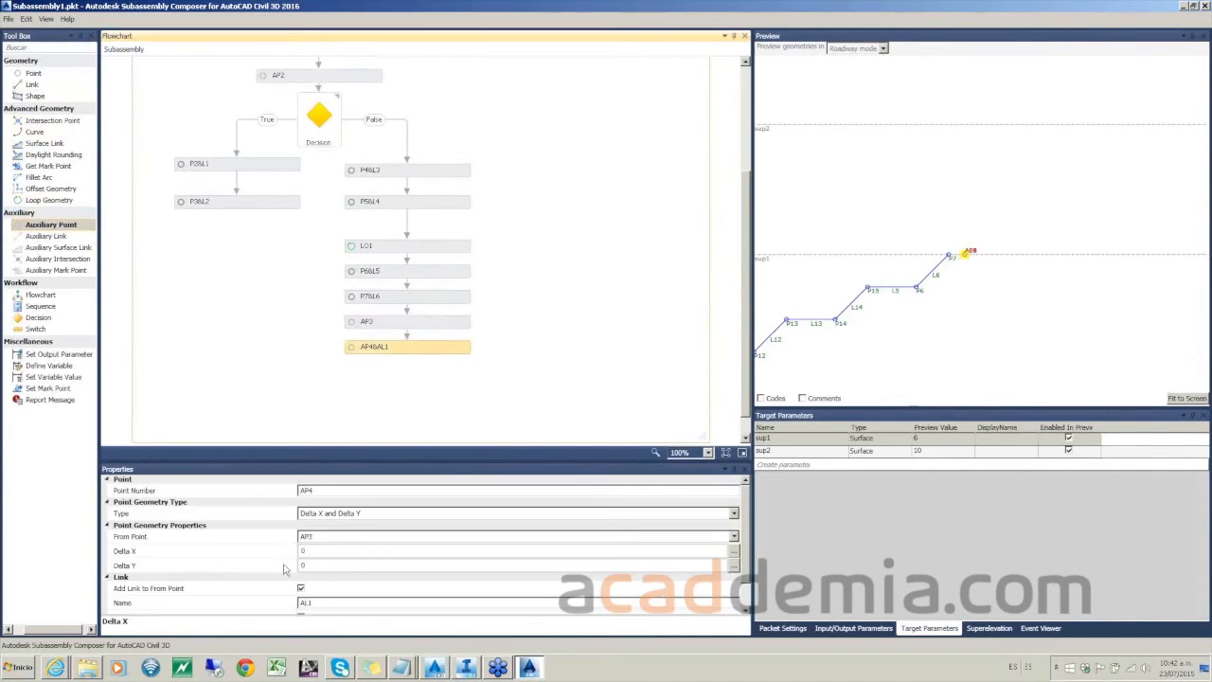
{"action": "left_click", "coordinate": [300, 588]}
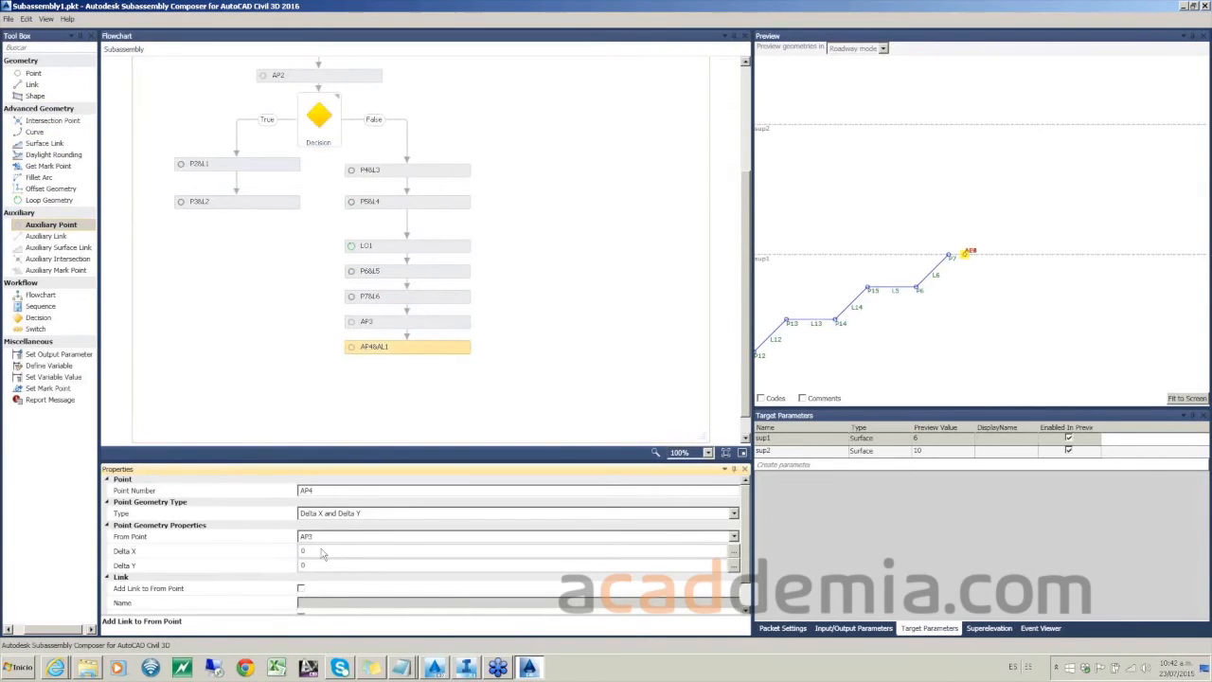
{"action": "left_click", "coordinate": [348, 516]}
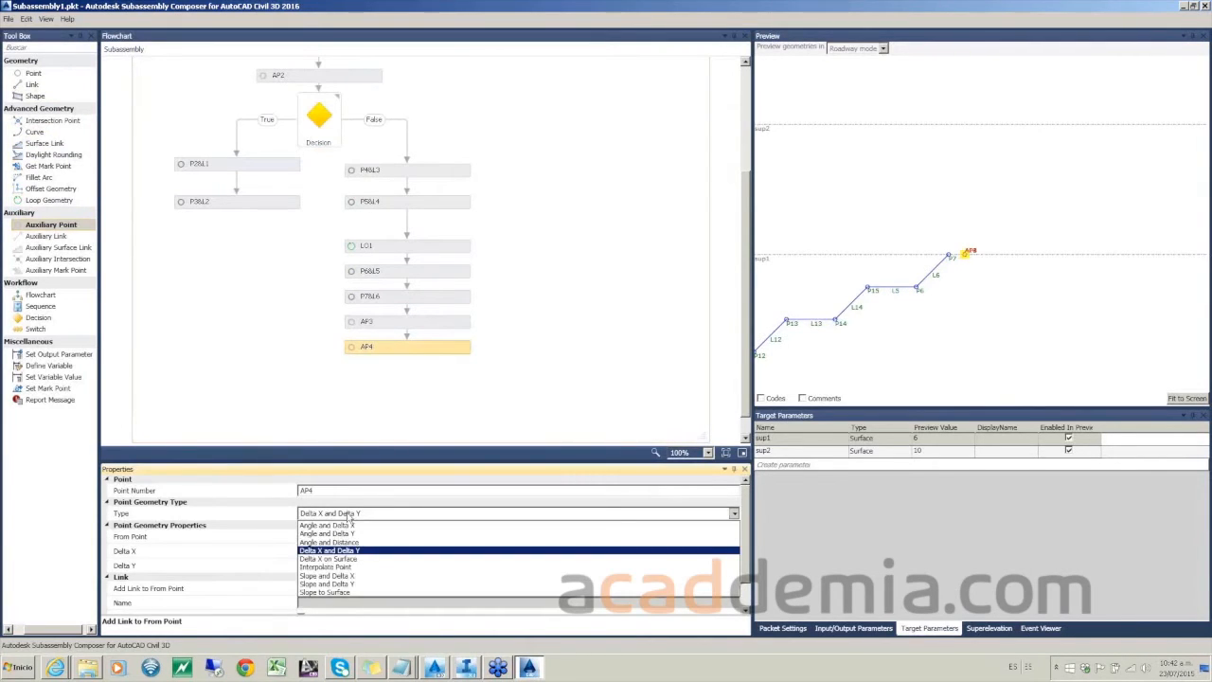
{"action": "left_click", "coordinate": [331, 584]}
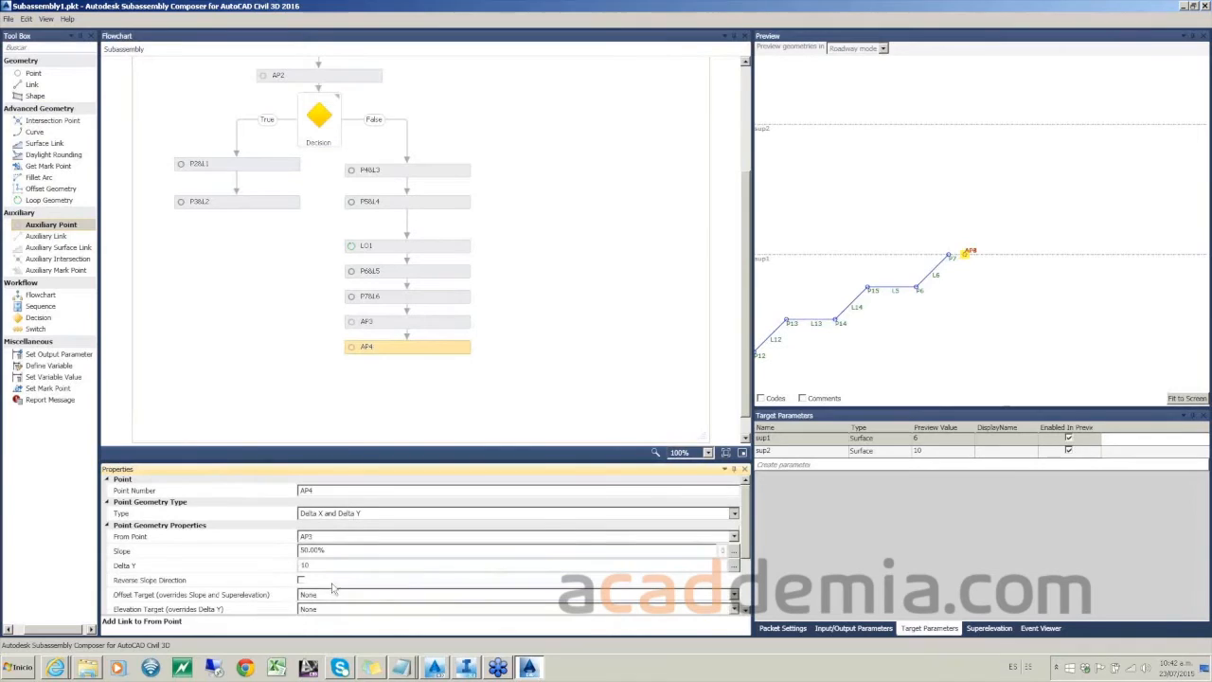
Step: Set AP4's Slope to tal2 and its Delta Y to altu2
{"action": "left_click", "coordinate": [331, 549]}
{"action": "left_click", "coordinate": [253, 546]}
{"action": "type", "text": "ta2"}
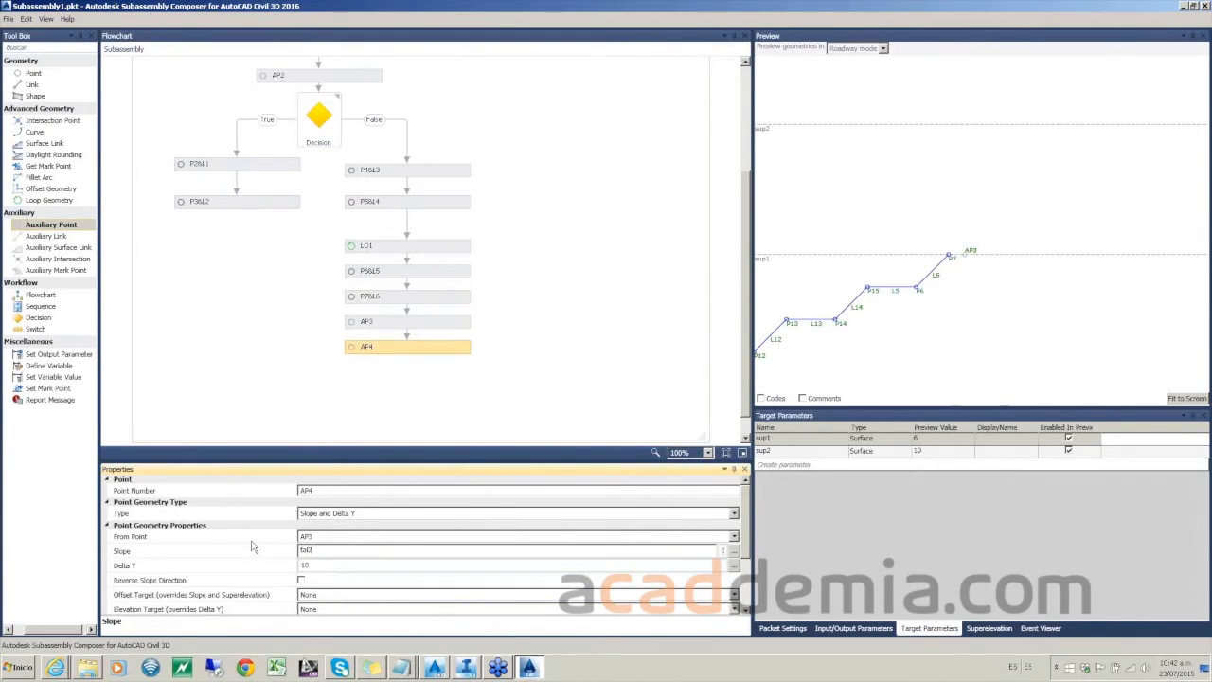
{"action": "left_click", "coordinate": [323, 566]}
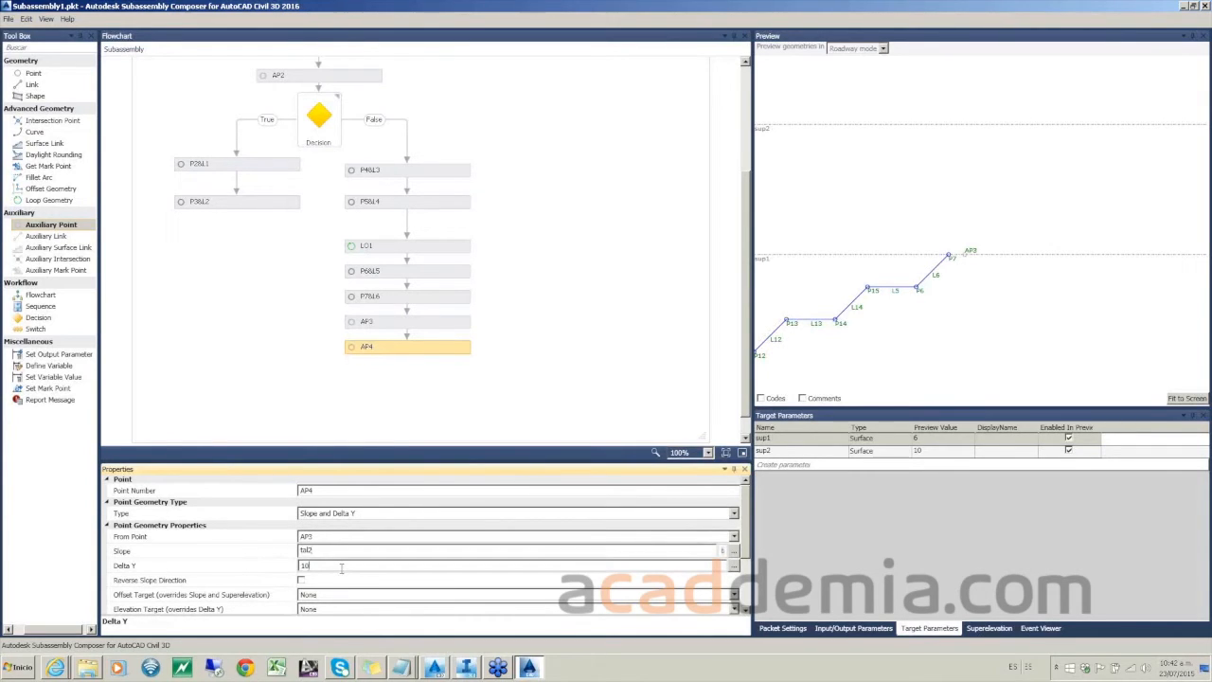
{"action": "type", "text": "altu2"}
{"action": "left_click", "coordinate": [388, 549]}
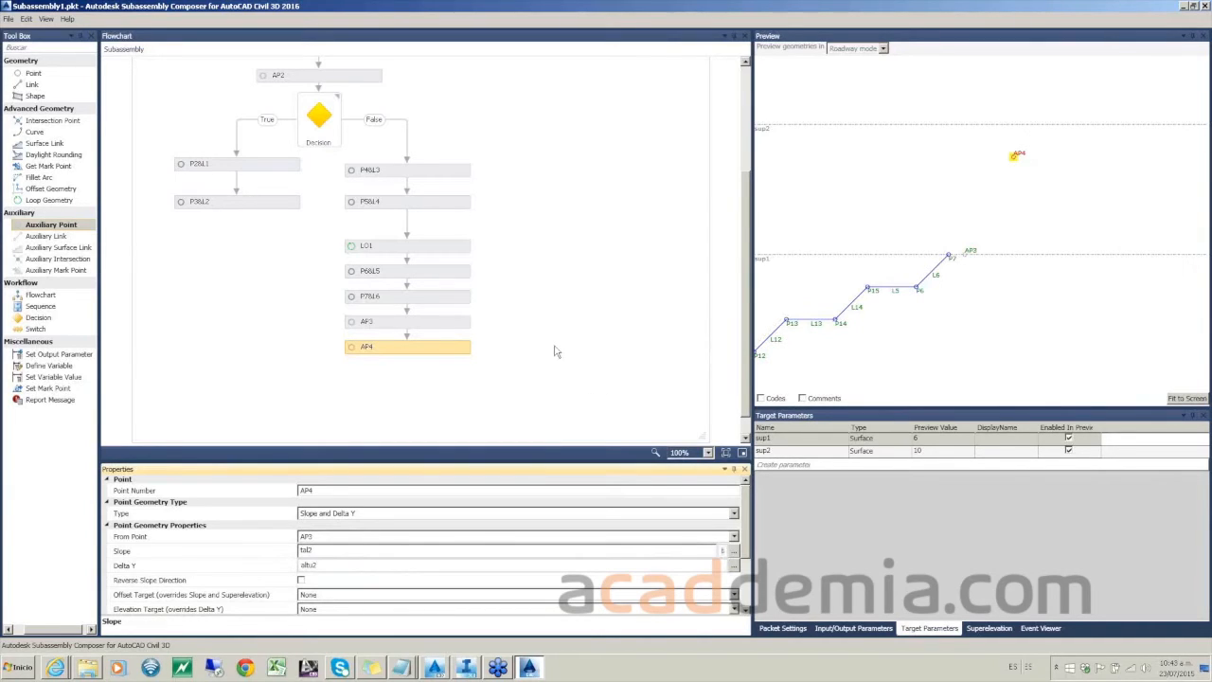
Step: Add a Decision element below AP4 on the False branch, connected to AP4
{"action": "scroll", "coordinate": [530, 252], "scroll_direction": "down", "scroll_amount": 1}
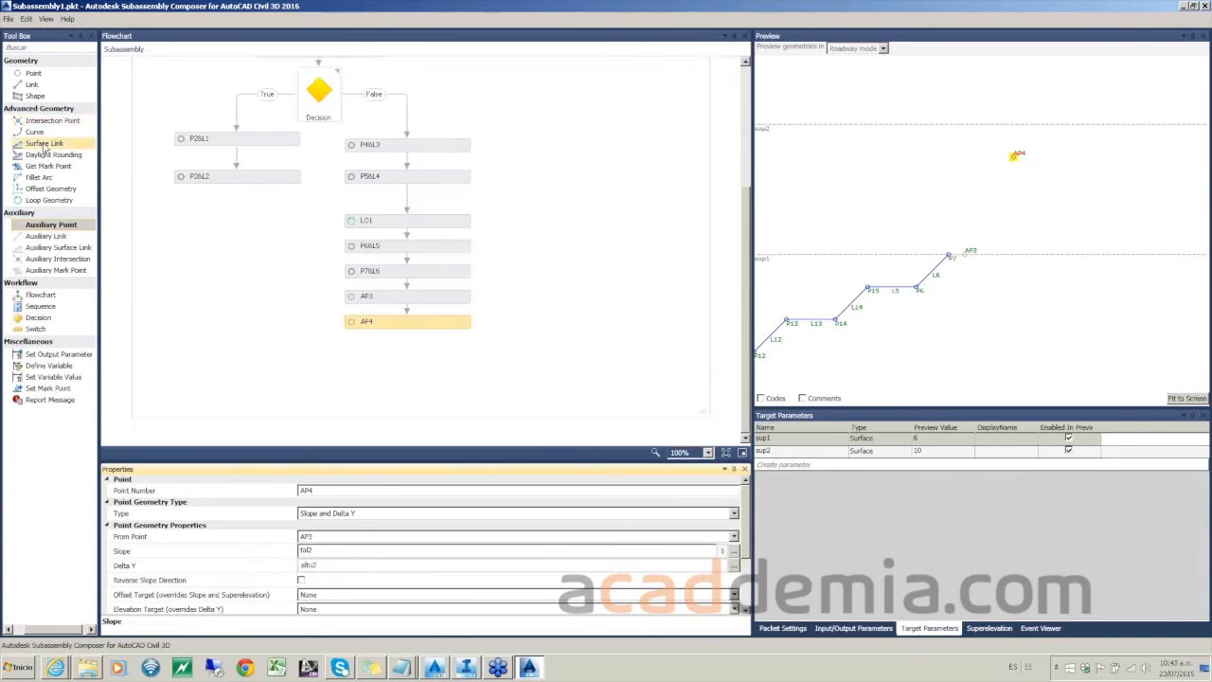
{"action": "left_click_drag", "start_coordinate": [39, 318], "coordinate": [405, 376]}
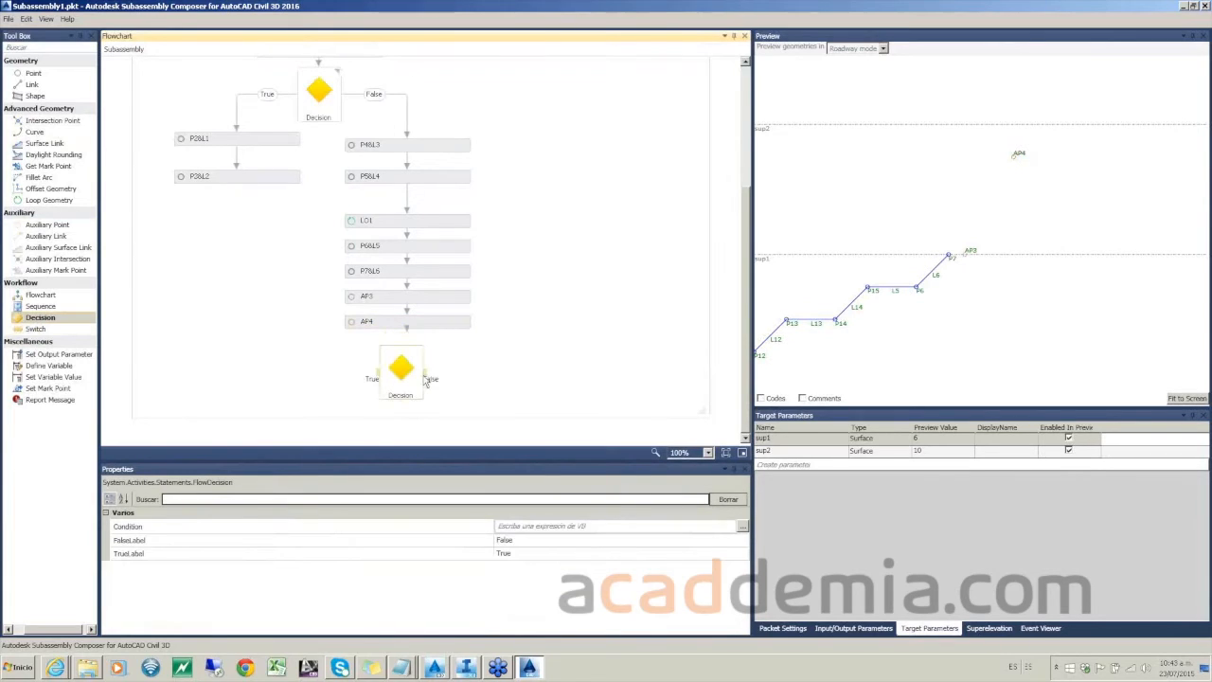
{"action": "scroll", "coordinate": [705, 422], "scroll_direction": "up", "scroll_amount": 1}
{"action": "left_click", "coordinate": [705, 421]}
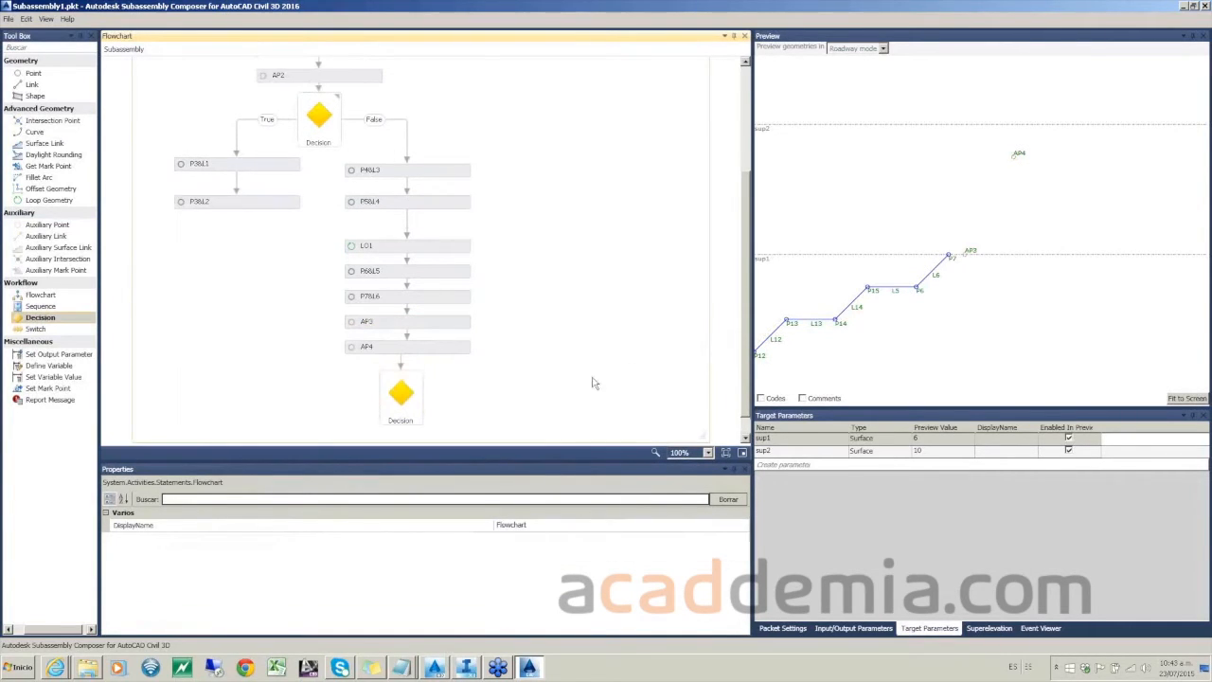
{"action": "left_click", "coordinate": [461, 348]}
{"action": "scroll", "coordinate": [589, 350], "scroll_direction": "down", "scroll_amount": 1}
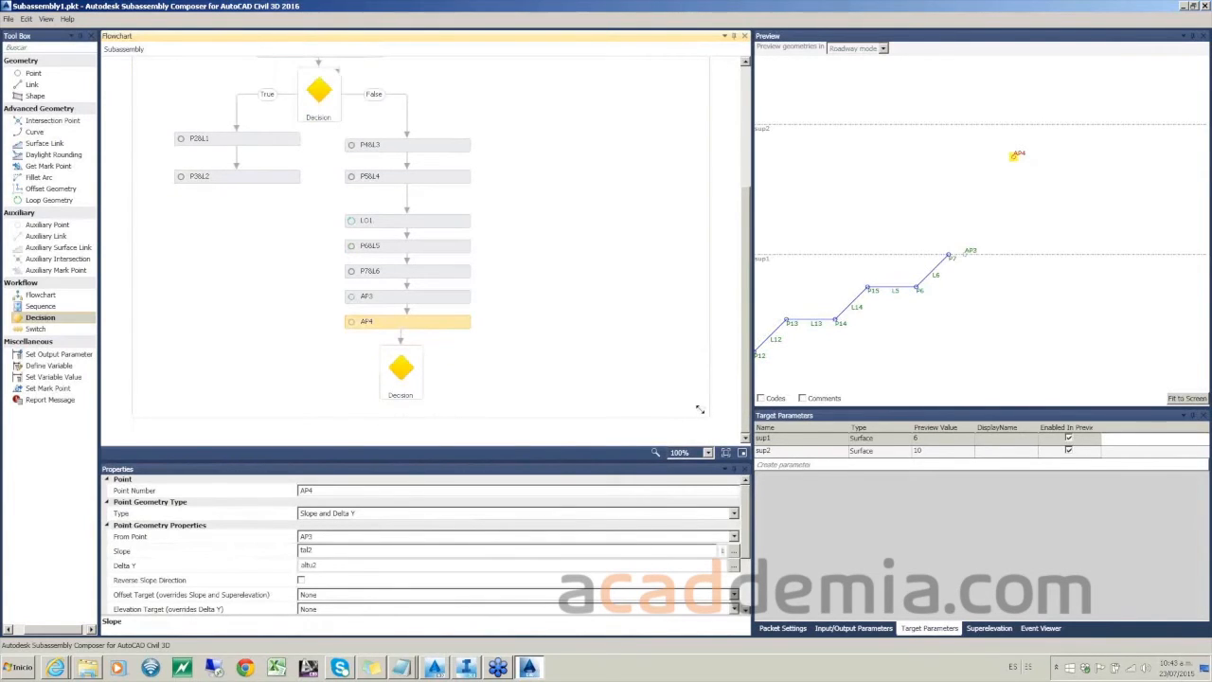
Step: Set the condition of the decision below AP4 to ap4.distancetosurface(sup2)>0
{"action": "scroll", "coordinate": [587, 350], "scroll_direction": "down", "scroll_amount": 1}
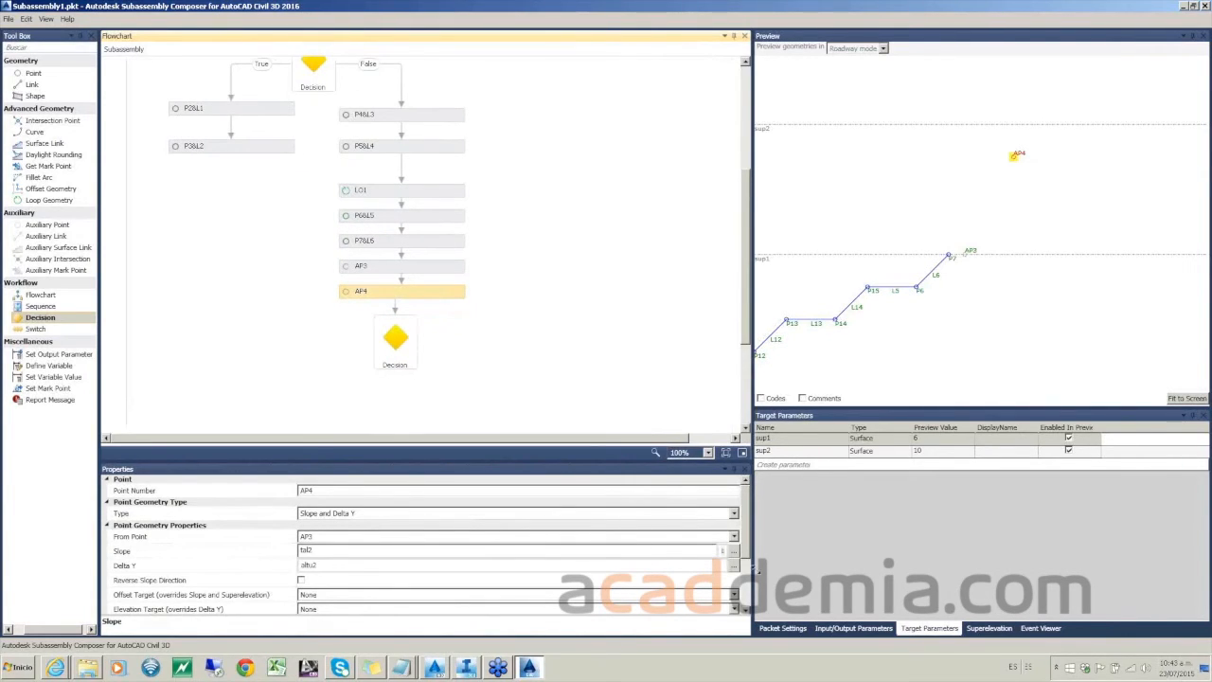
{"action": "scroll", "coordinate": [459, 274], "scroll_direction": "down", "scroll_amount": 1}
{"action": "scroll", "coordinate": [458, 274], "scroll_direction": "up", "scroll_amount": 1}
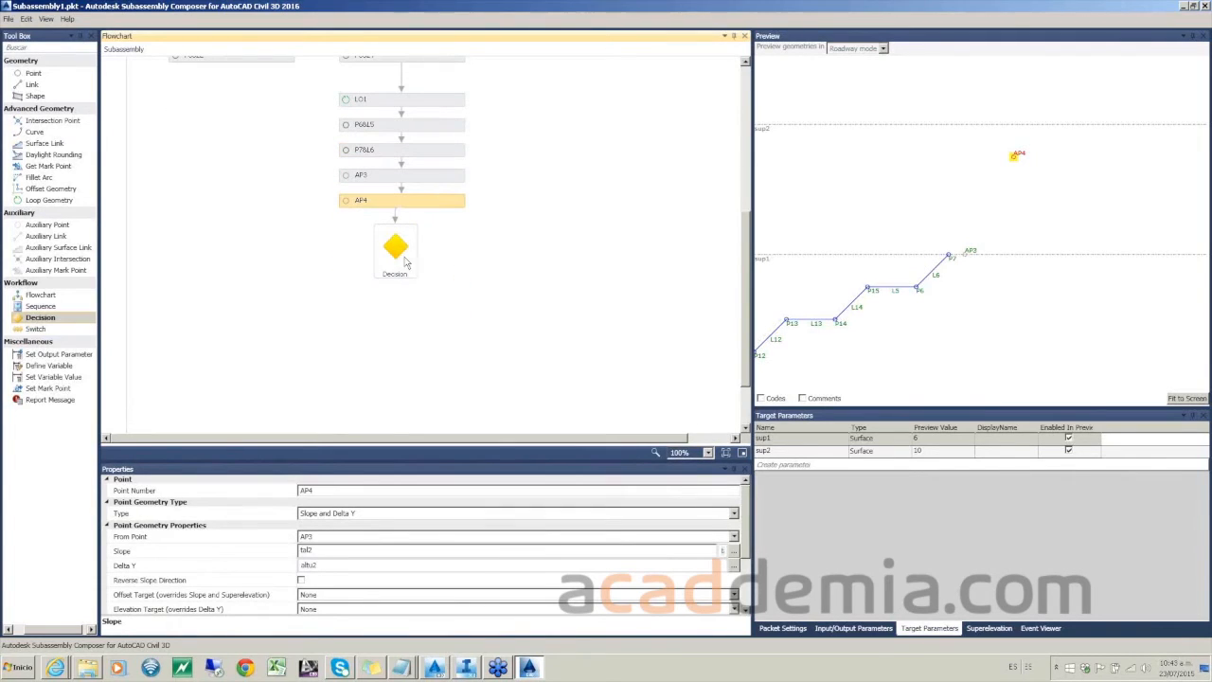
{"action": "left_click", "coordinate": [397, 250]}
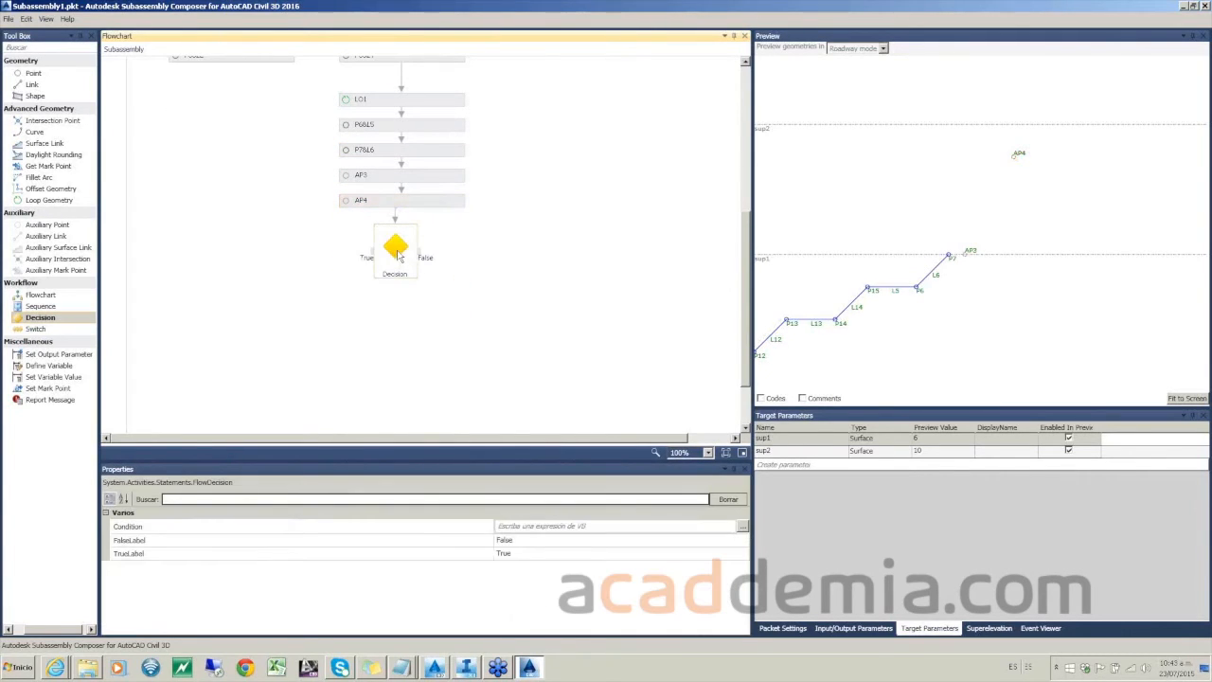
{"action": "left_click", "coordinate": [597, 527]}
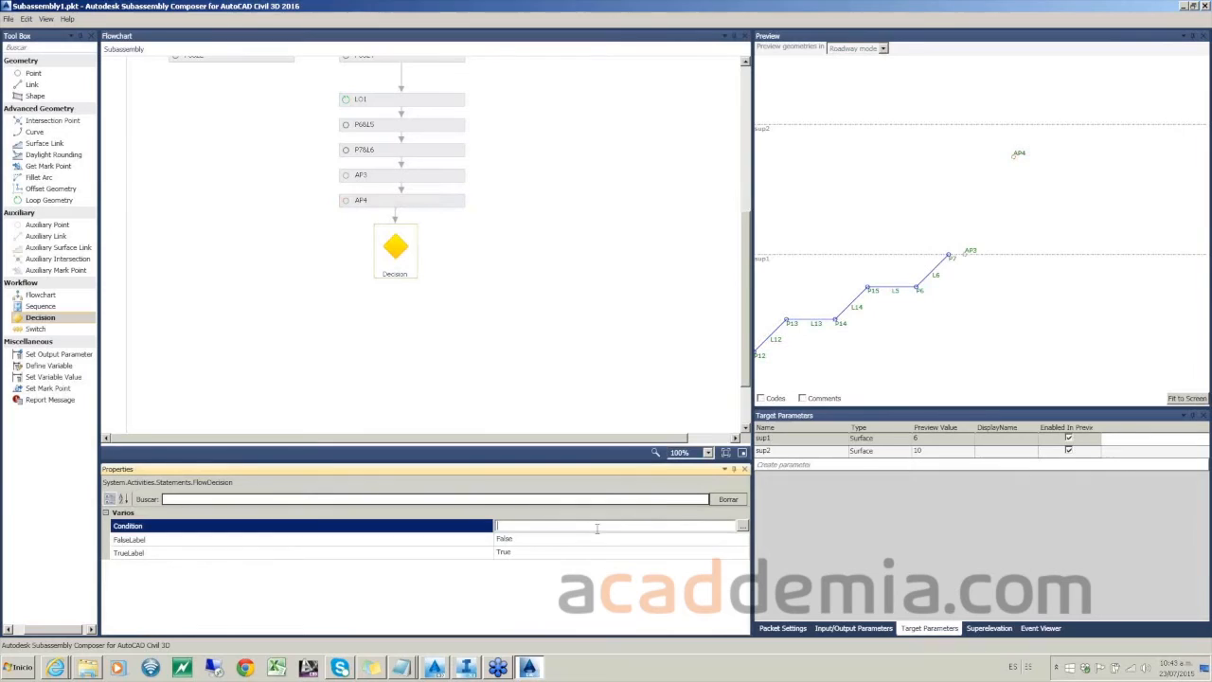
{"action": "type", "text": "ap4.distancetosurface(sup2)>0"}
{"action": "left_click", "coordinate": [460, 327]}
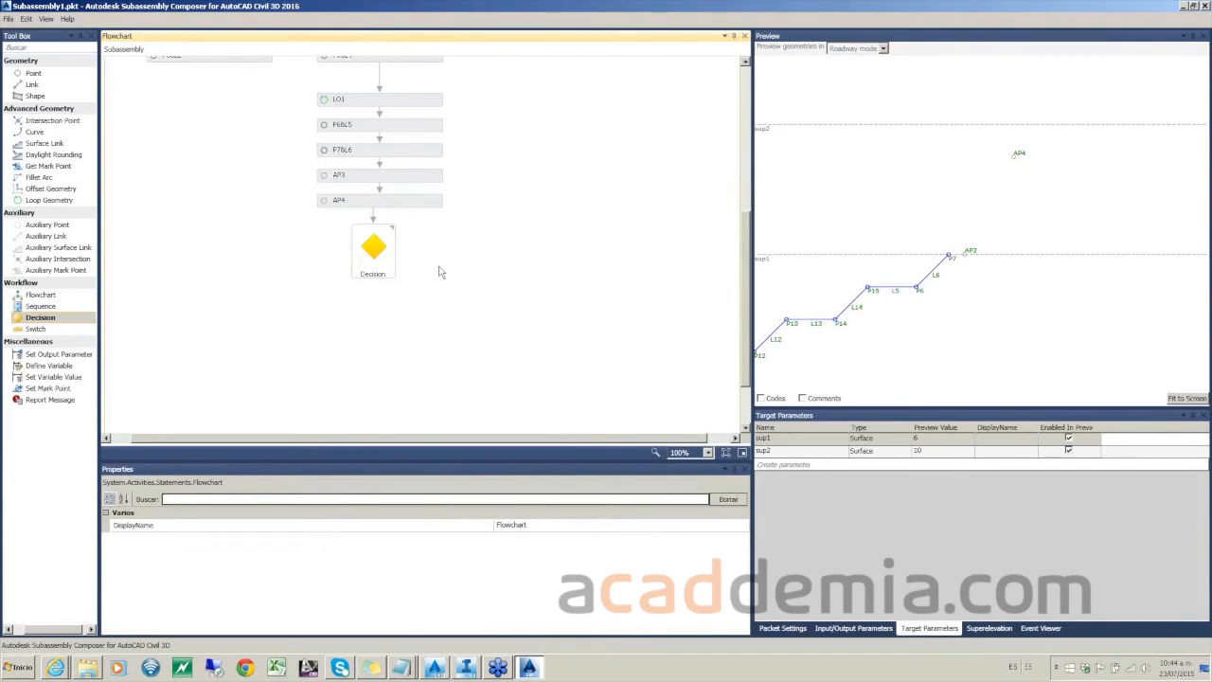
Step: Duplicate the P4&L3 point beside the decision below AP4 and connect it to that decision's False branch
{"action": "scroll", "coordinate": [438, 272], "scroll_direction": "up", "scroll_amount": 3}
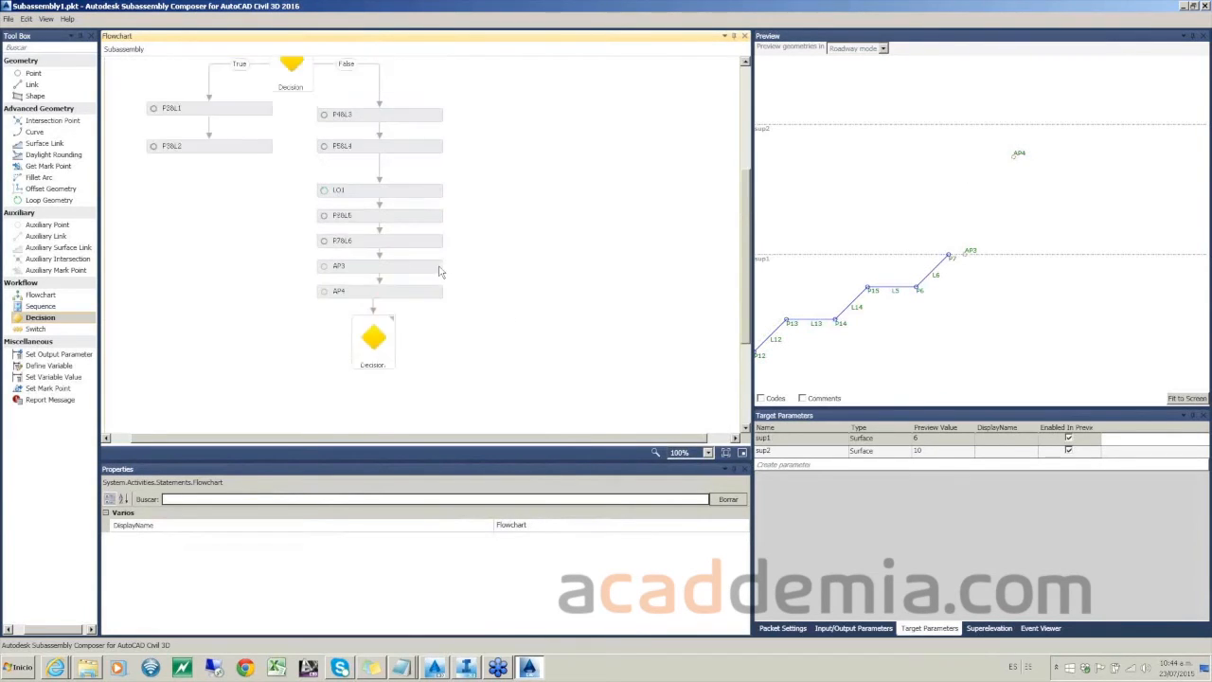
{"action": "right_click", "coordinate": [406, 121]}
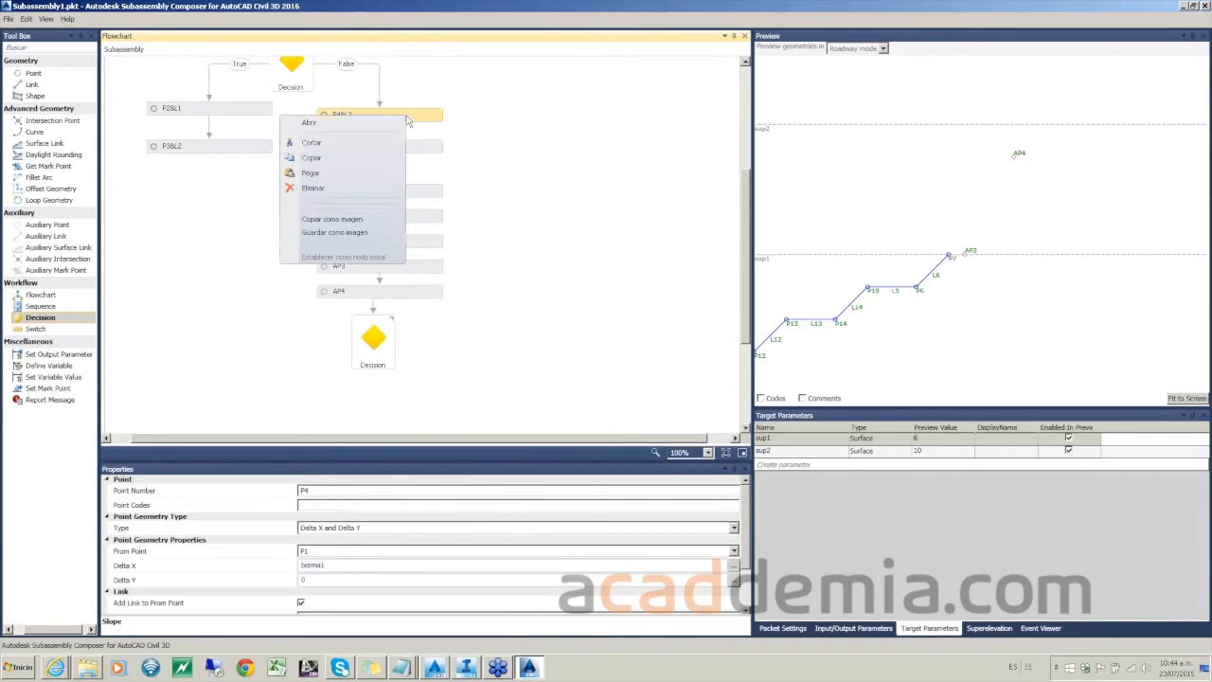
{"action": "left_click", "coordinate": [348, 158]}
{"action": "scroll", "coordinate": [438, 249], "scroll_direction": "down", "scroll_amount": 3}
{"action": "right_click", "coordinate": [496, 282]}
{"action": "left_click", "coordinate": [398, 344]}
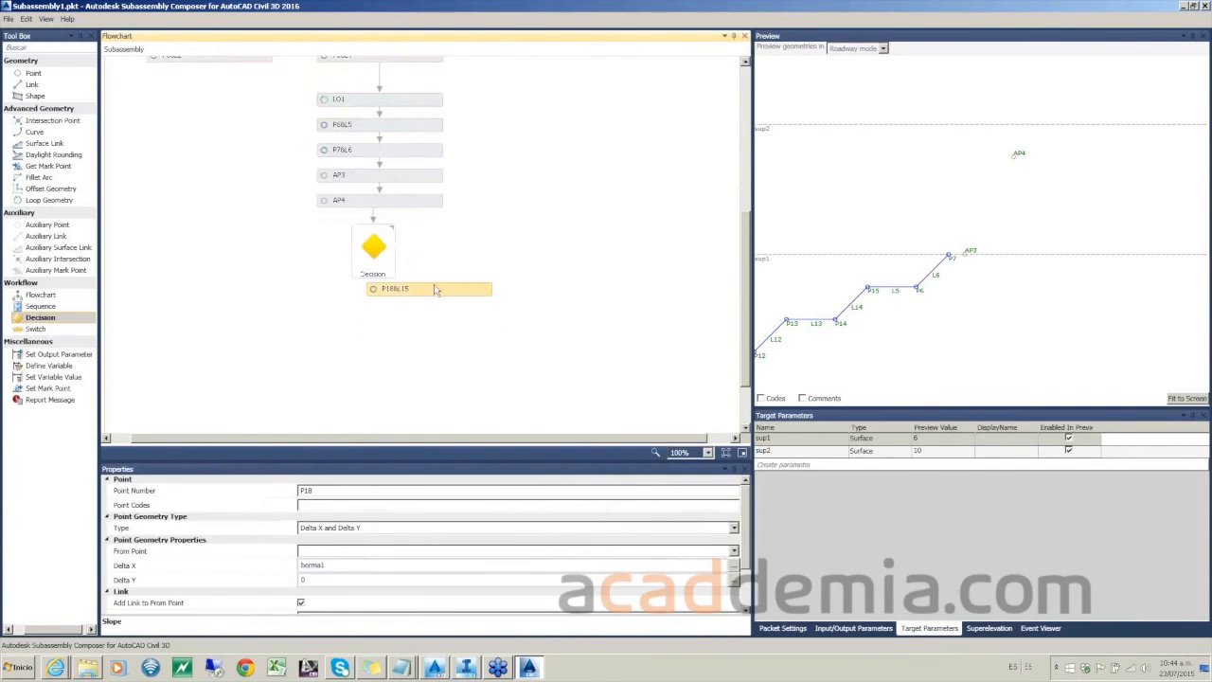
{"action": "left_click_drag", "start_coordinate": [433, 287], "coordinate": [500, 287]}
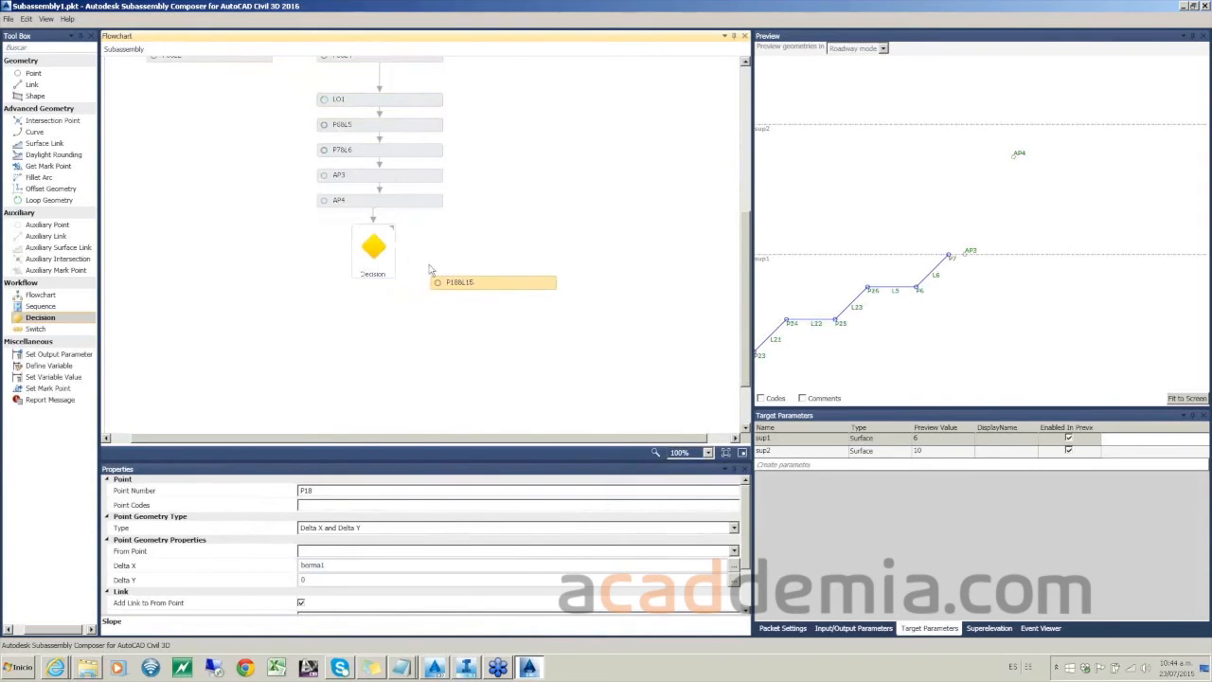
{"action": "mouse_move", "coordinate": [396, 252]}
{"action": "left_click_drag", "start_coordinate": [396, 252], "coordinate": [498, 282]}
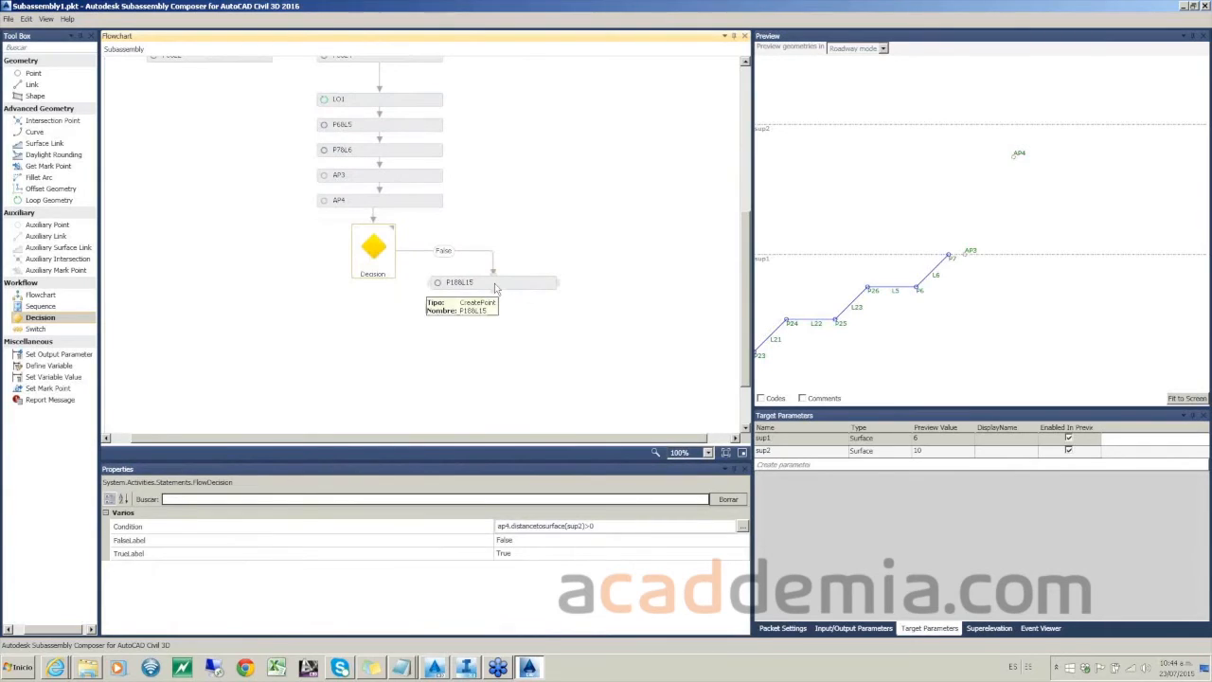
Step: Set the from point of P18 to P7 and its Delta X to berma2
{"action": "left_click", "coordinate": [495, 284]}
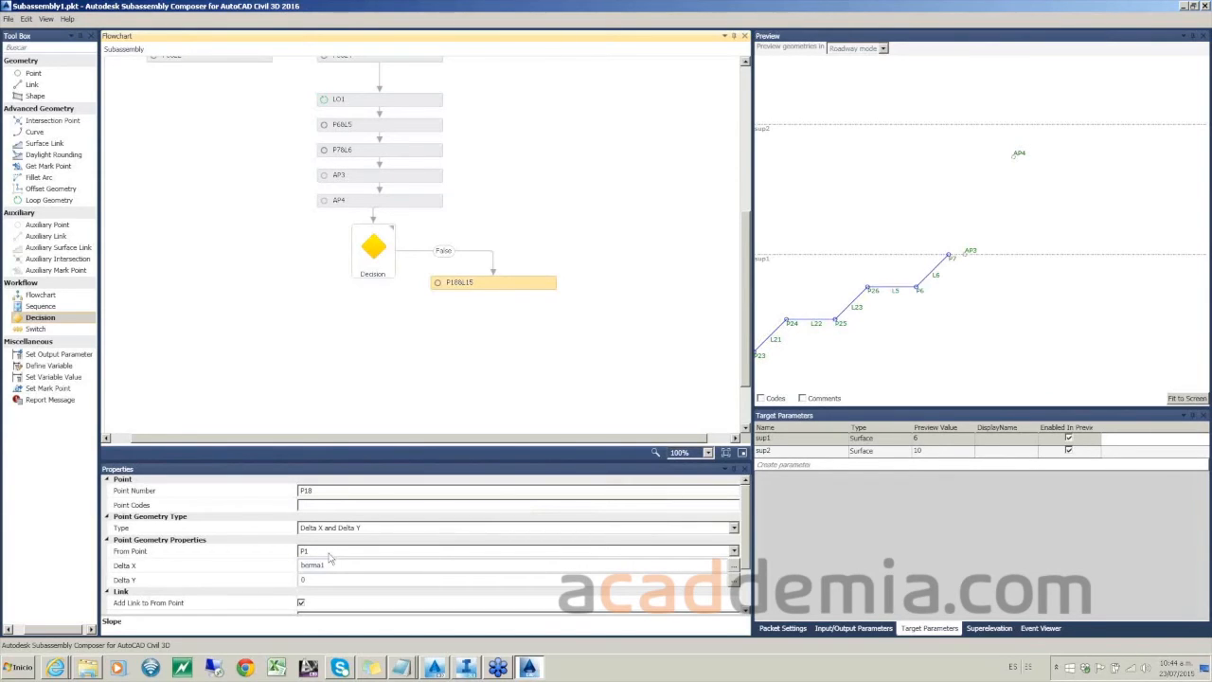
{"action": "left_click", "coordinate": [329, 552]}
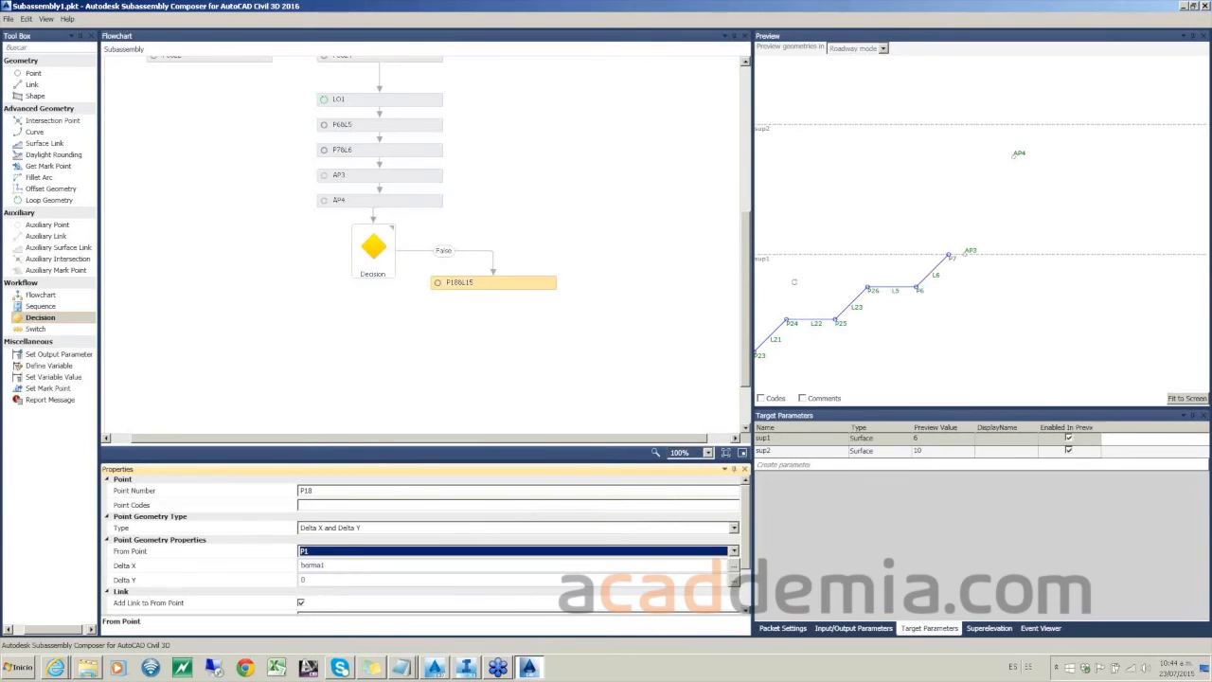
{"action": "left_click", "coordinate": [328, 552]}
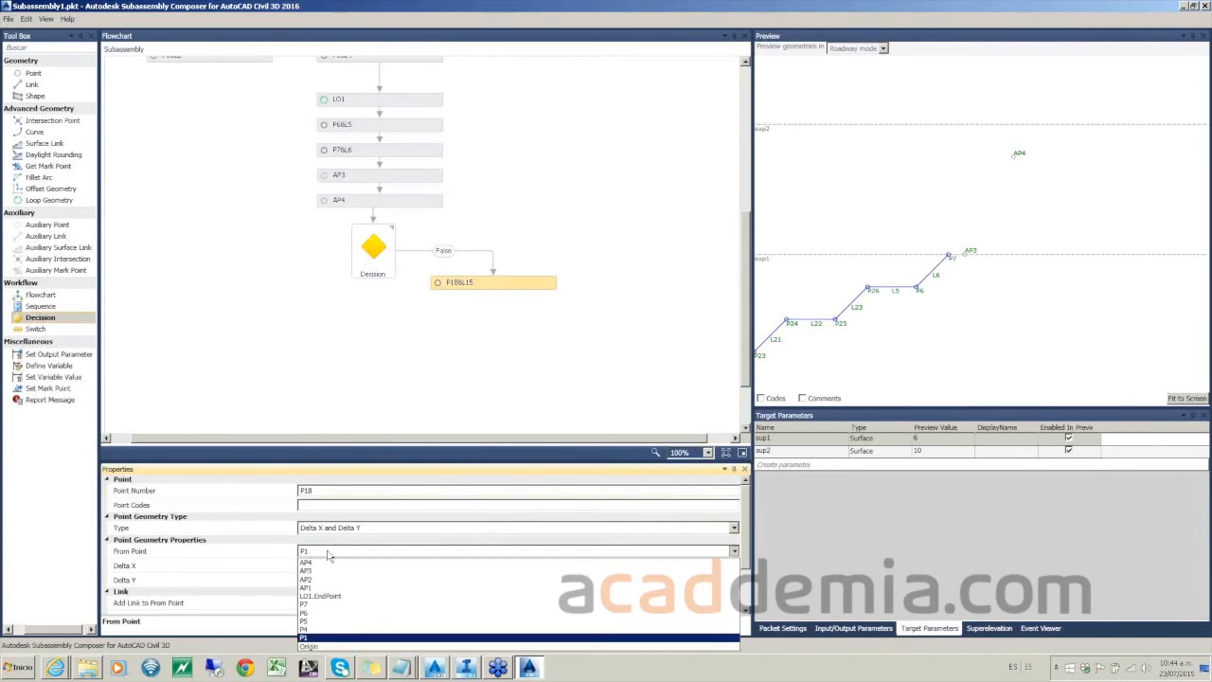
{"action": "left_click", "coordinate": [315, 605]}
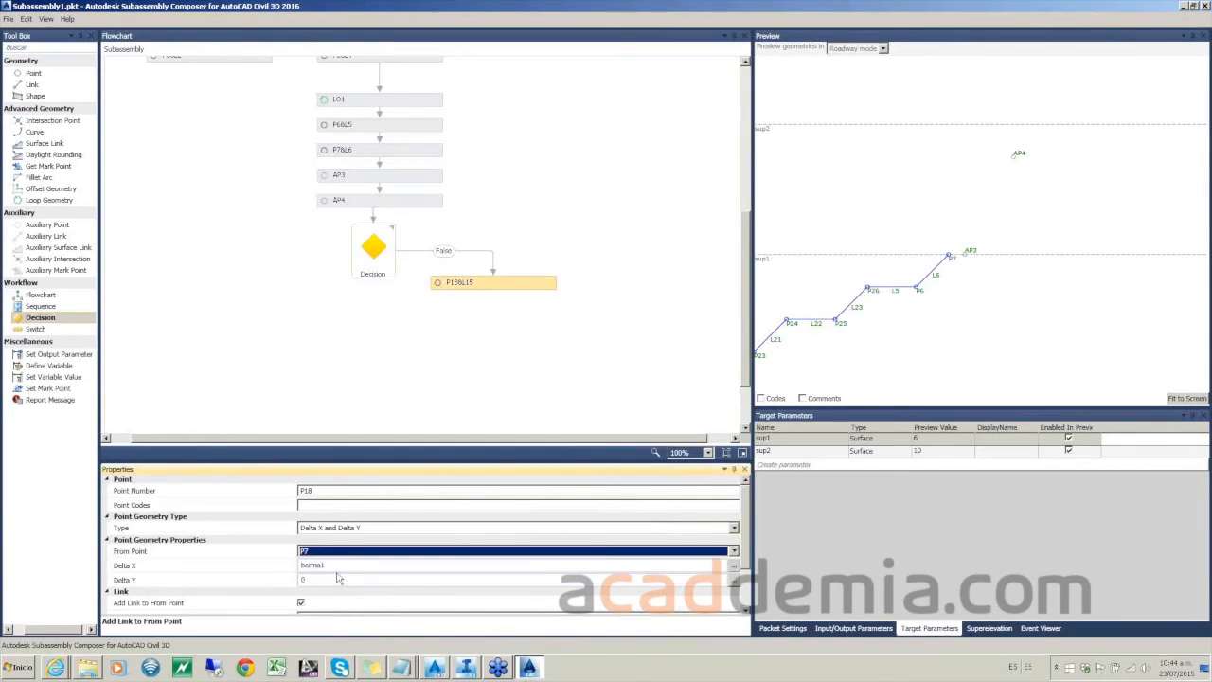
{"action": "left_click", "coordinate": [339, 567]}
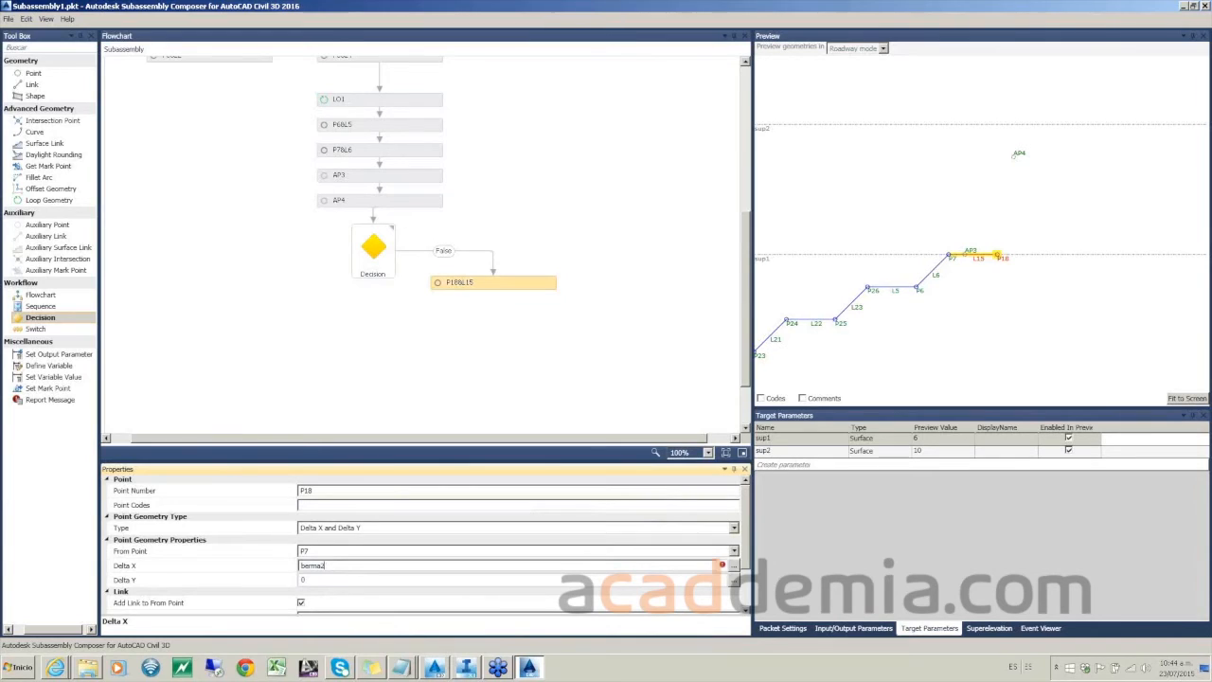
{"action": "left_click", "coordinate": [418, 506]}
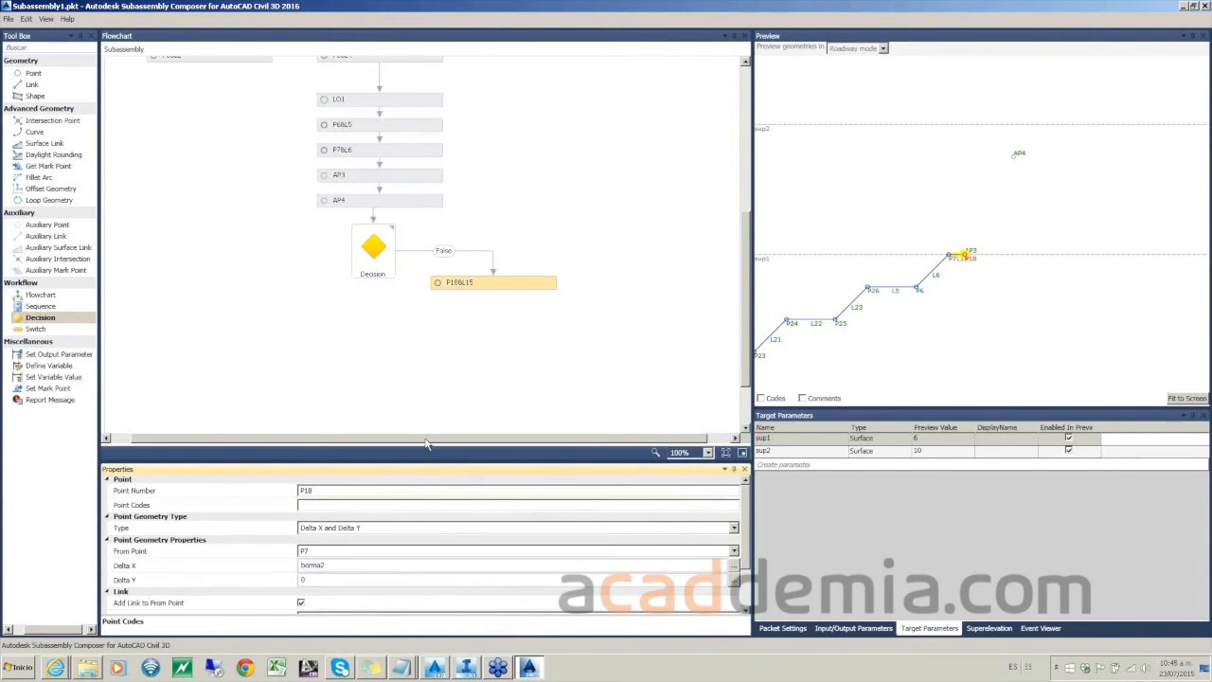
{"action": "left_click", "coordinate": [494, 333]}
Step: Duplicate the P5&L4 point and attach the copy directly below P18&L15 in the False branch
{"action": "scroll", "coordinate": [491, 333], "scroll_direction": "up", "scroll_amount": 3}
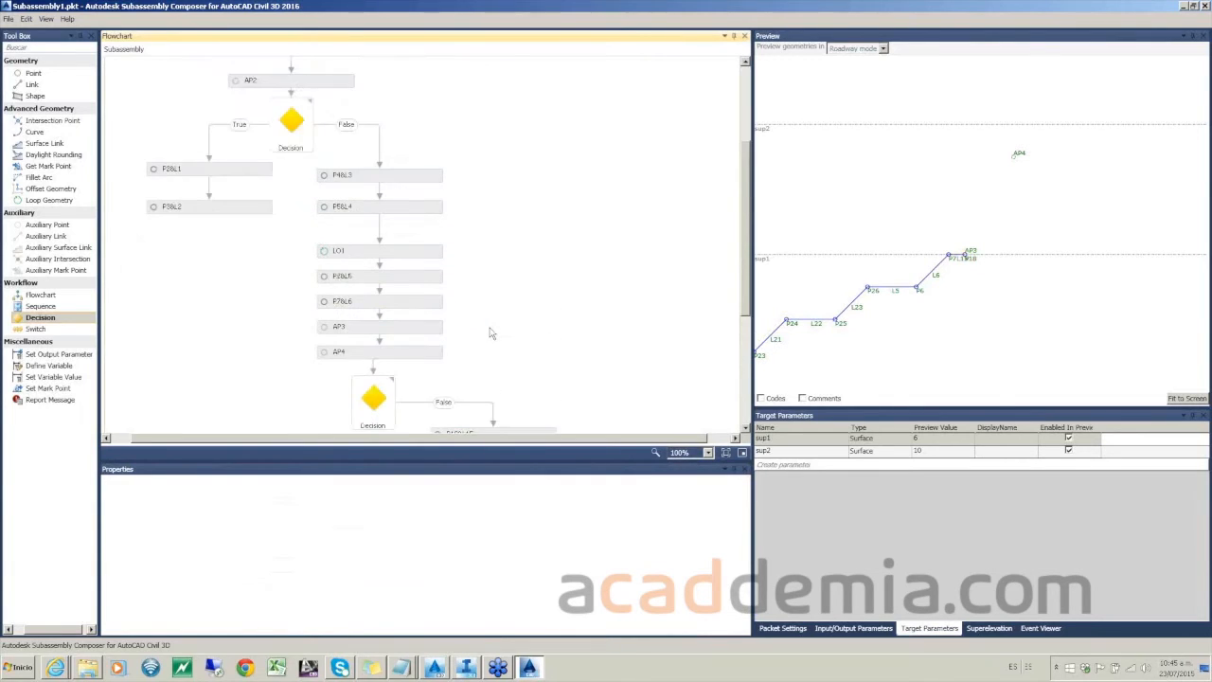
{"action": "scroll", "coordinate": [490, 333], "scroll_direction": "down", "scroll_amount": 1}
{"action": "right_click", "coordinate": [397, 151]}
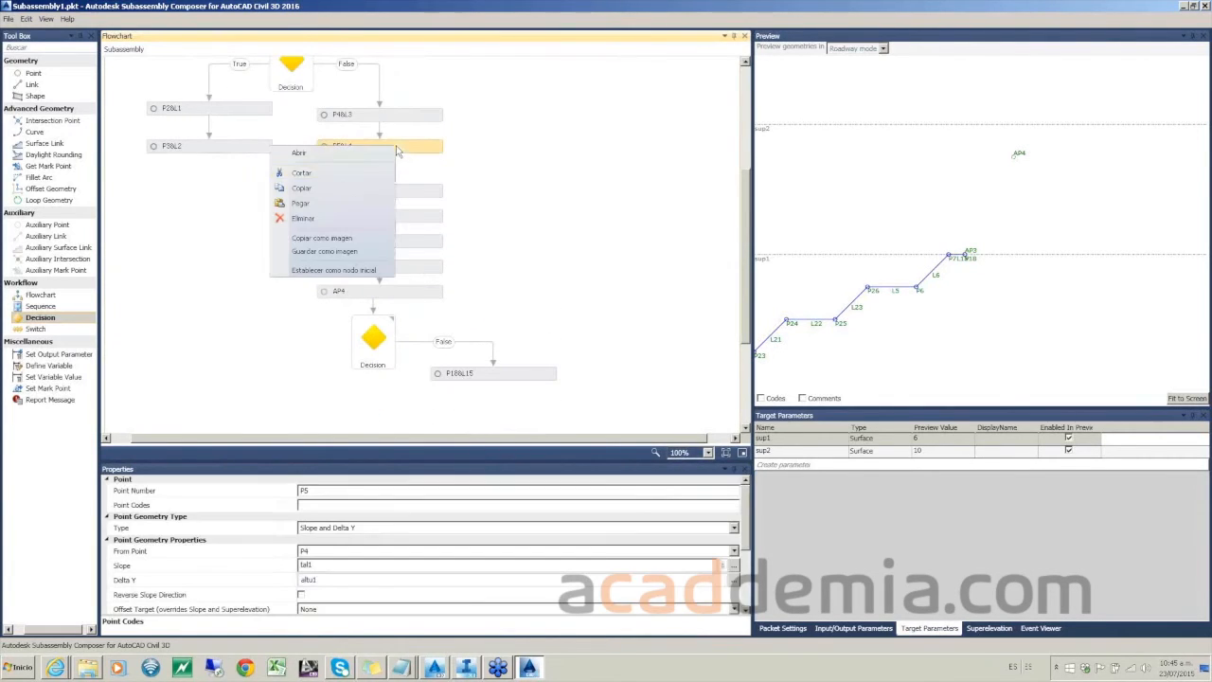
{"action": "left_click", "coordinate": [301, 188]}
{"action": "scroll", "coordinate": [523, 288], "scroll_direction": "down", "scroll_amount": 2}
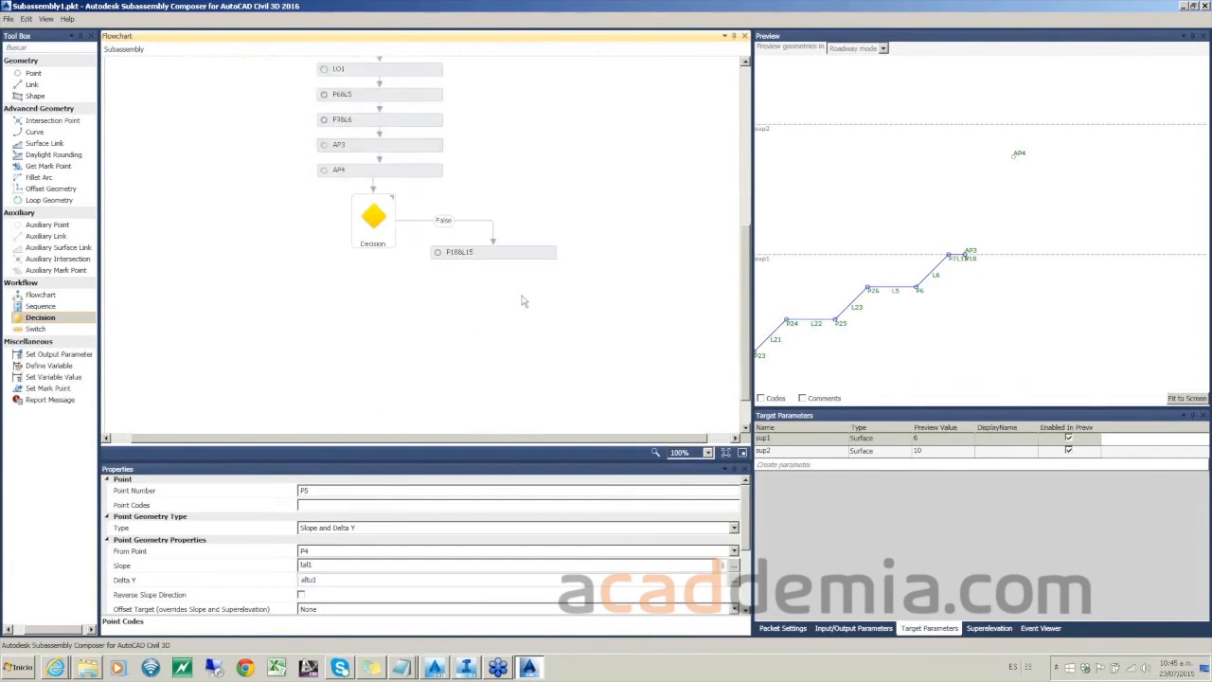
{"action": "right_click", "coordinate": [495, 301]}
{"action": "left_click", "coordinate": [416, 356]}
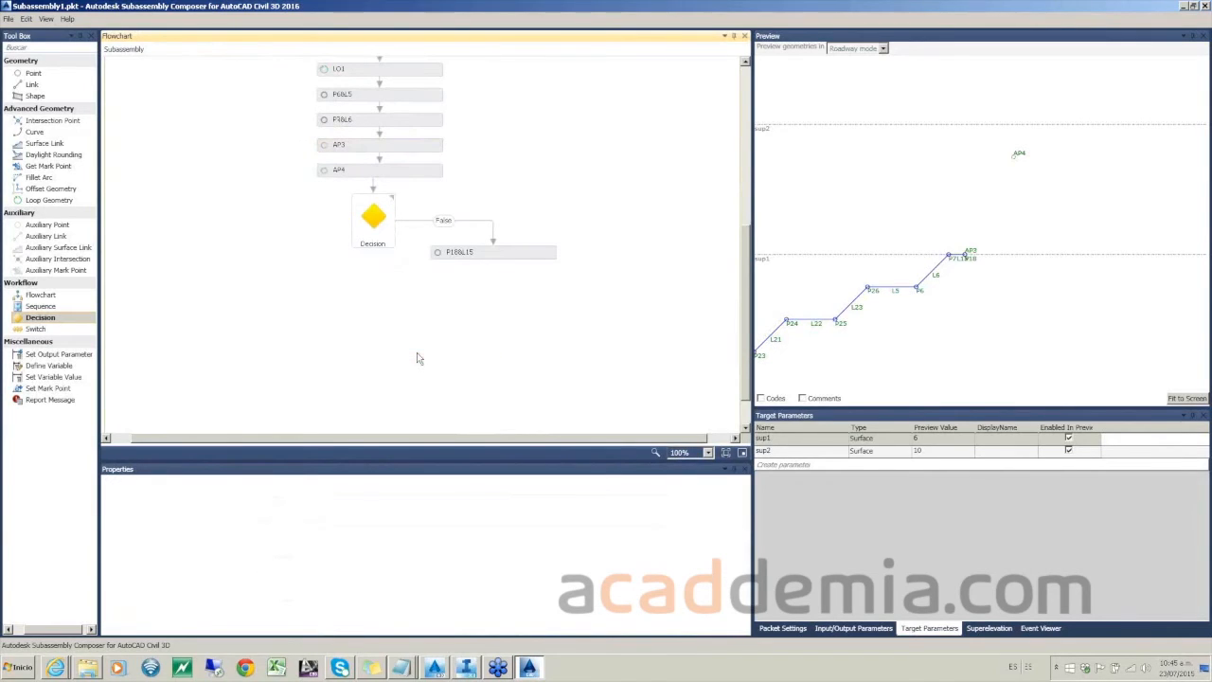
{"action": "left_click_drag", "start_coordinate": [441, 305], "coordinate": [496, 291]}
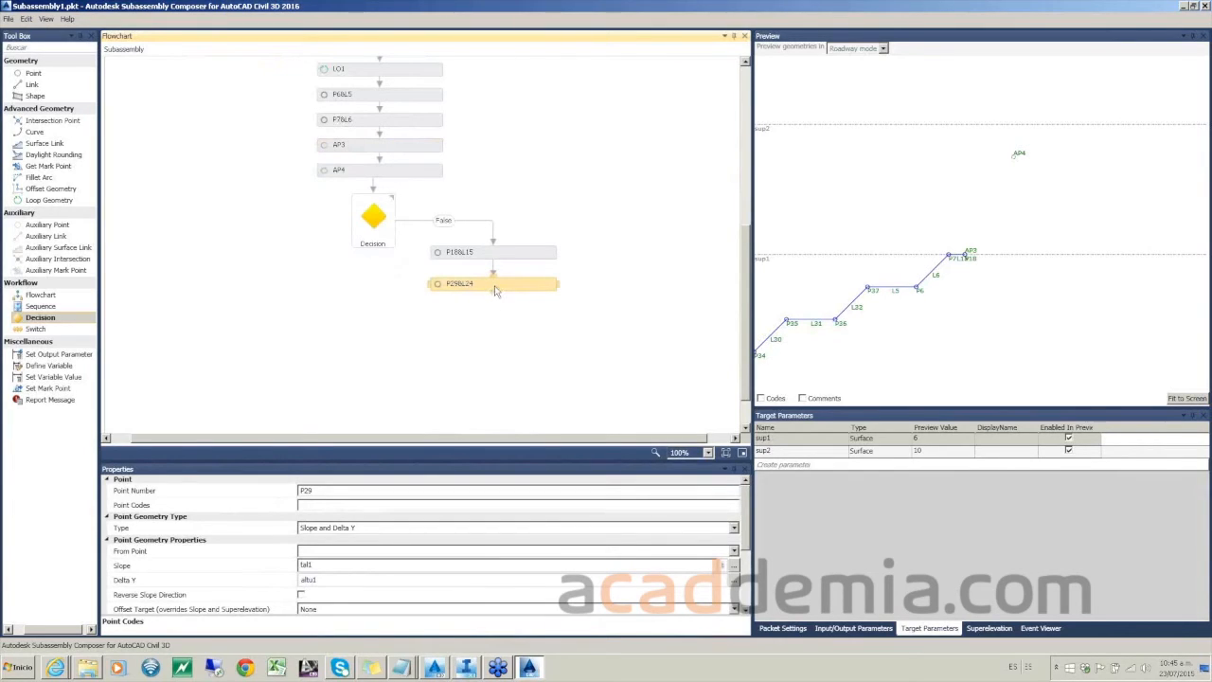
Step: Set P18 as the from point of the copied point P29
{"action": "left_click", "coordinate": [337, 553]}
{"action": "left_click", "coordinate": [338, 554]}
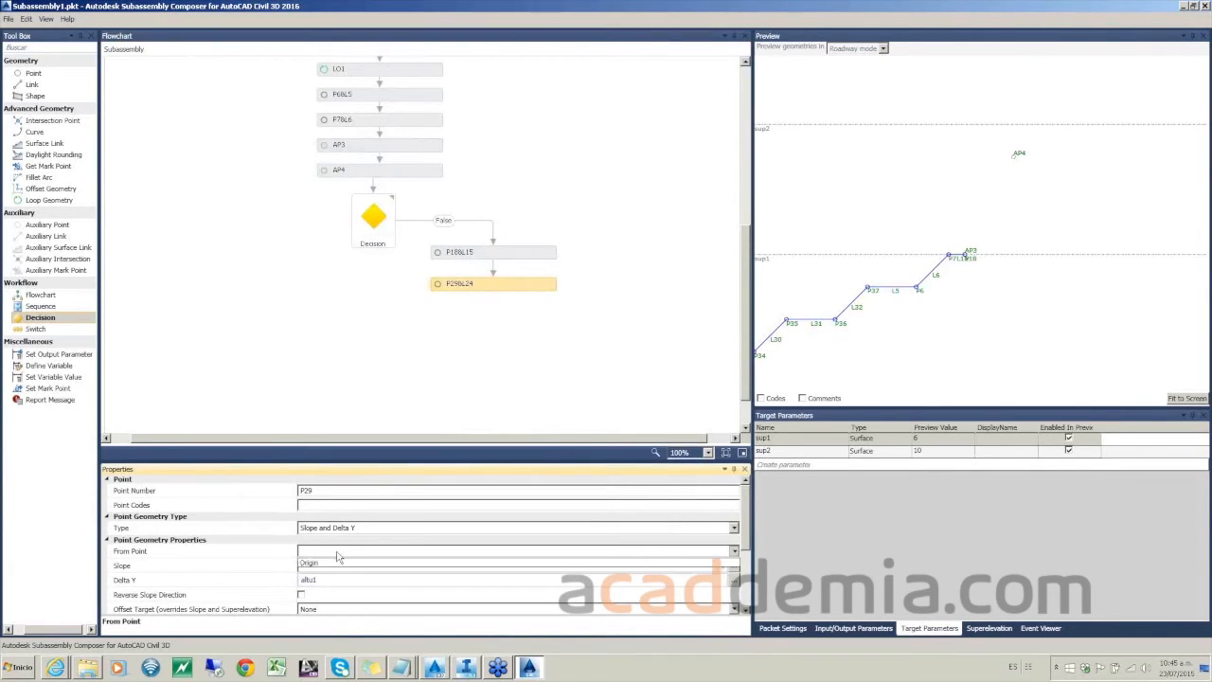
{"action": "left_click", "coordinate": [515, 258]}
{"action": "left_click", "coordinate": [510, 285]}
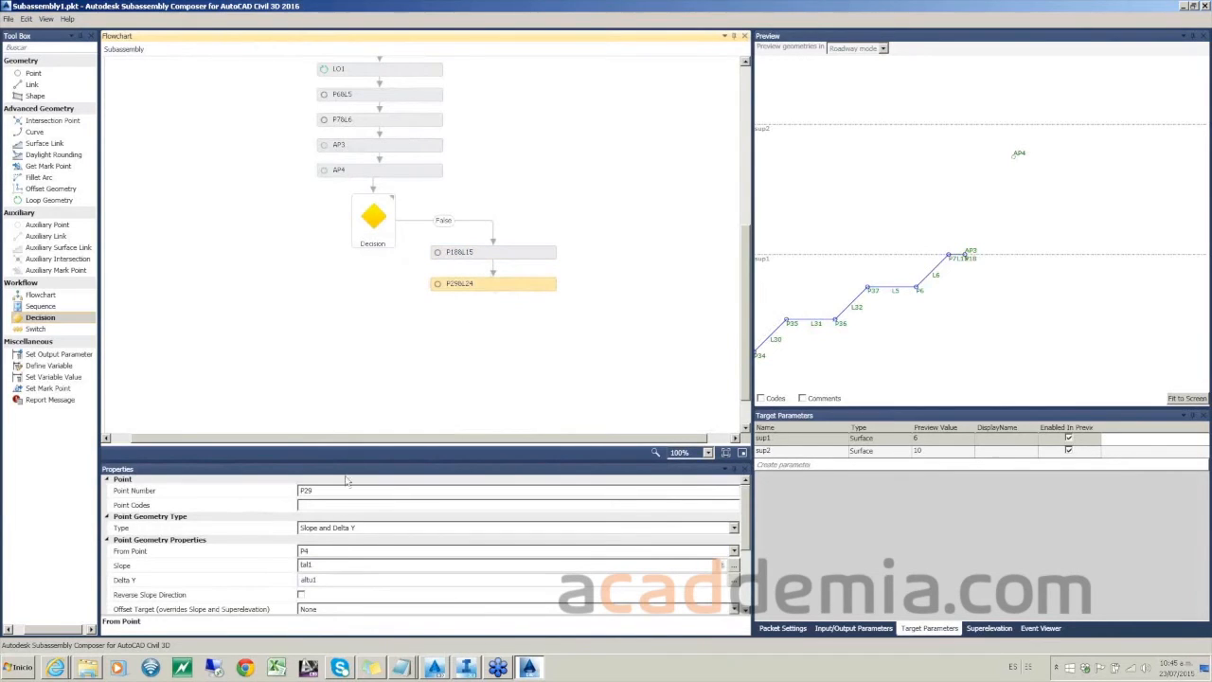
{"action": "left_click", "coordinate": [339, 554]}
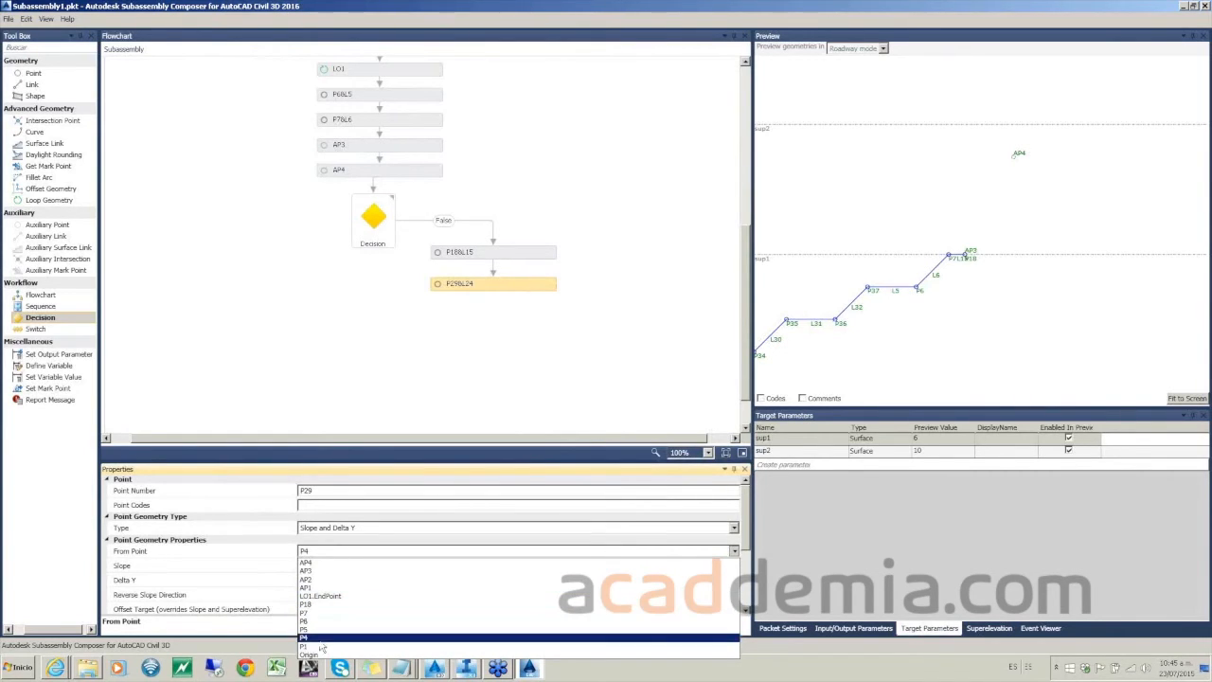
{"action": "left_click", "coordinate": [323, 603]}
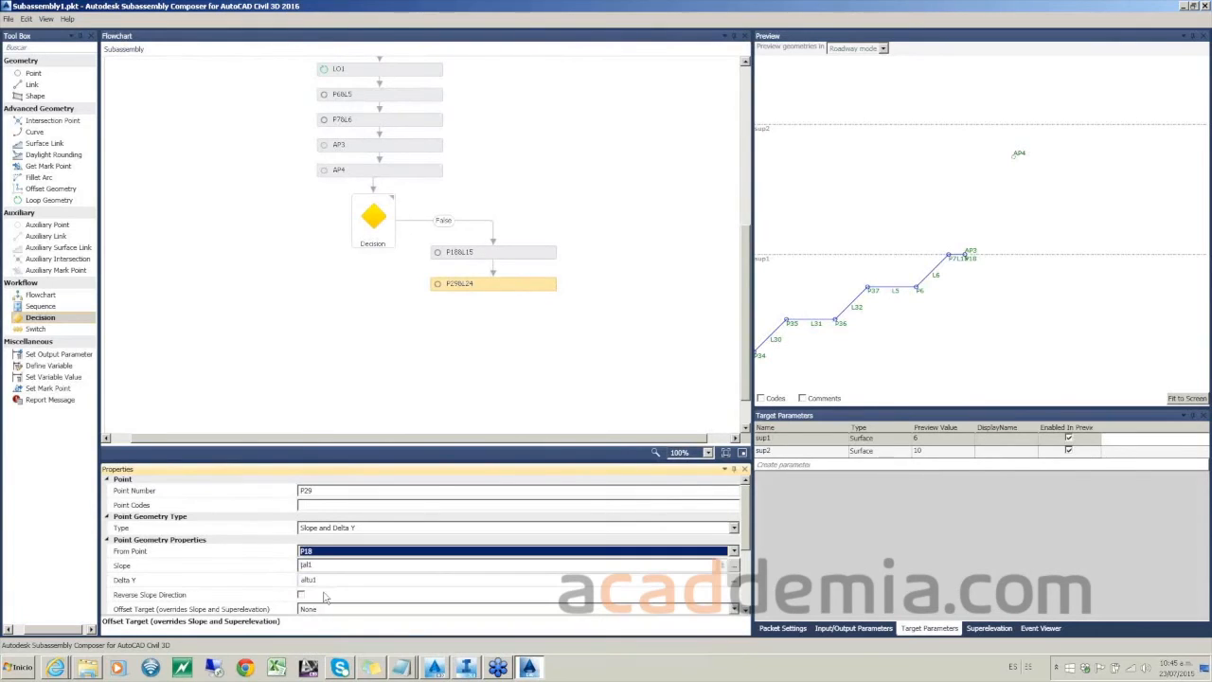
Step: Set the slope of P29 to tal2 and its Delta Y to altu2
{"action": "left_click", "coordinate": [322, 564]}
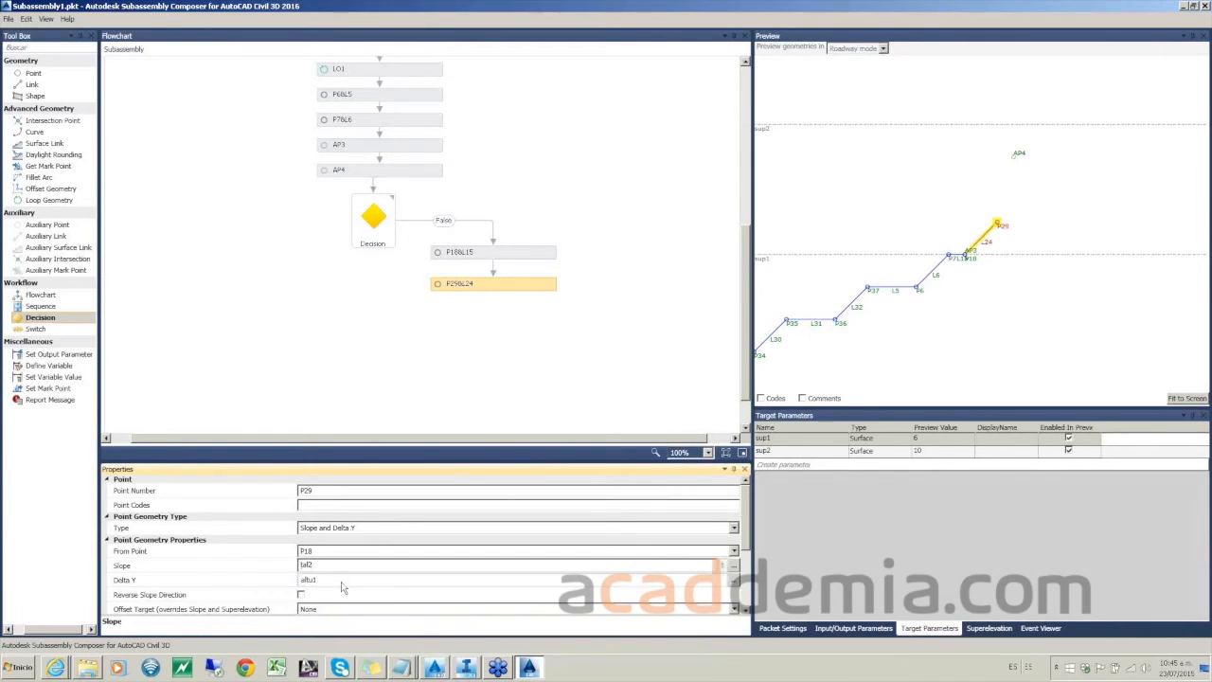
{"action": "left_click", "coordinate": [342, 580]}
{"action": "key", "text": "Return"}
{"action": "left_click", "coordinate": [335, 579]}
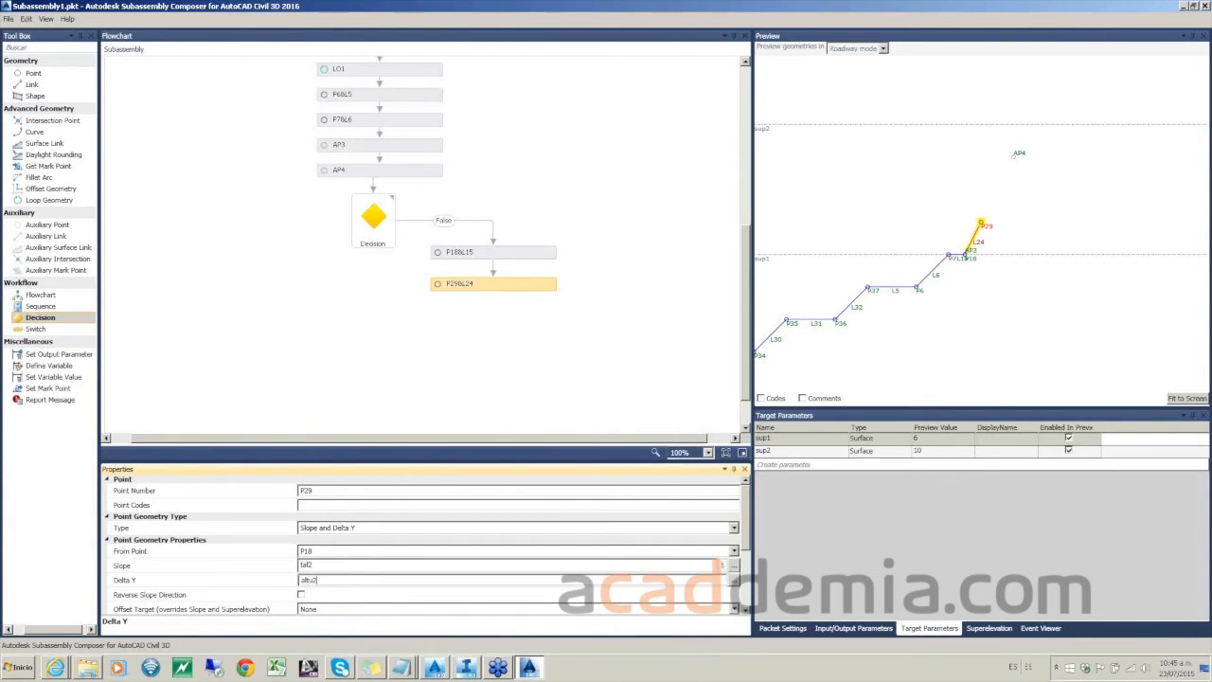
{"action": "left_click", "coordinate": [409, 380]}
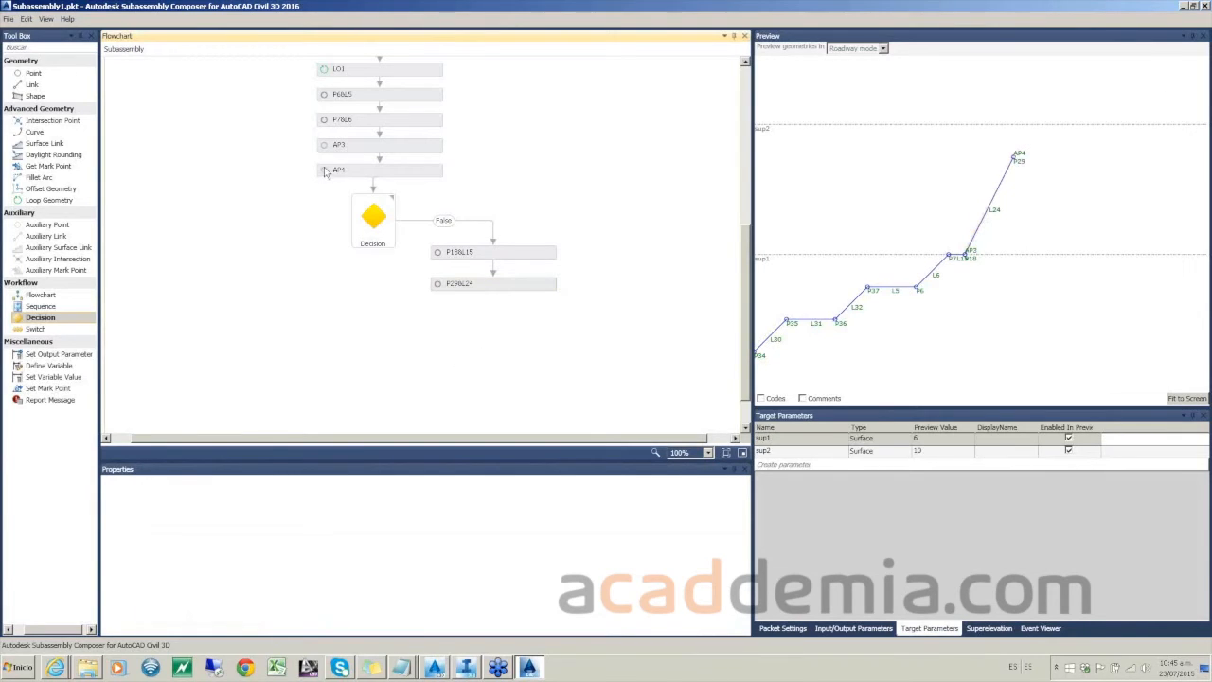
Step: Set the preview value of the sup2 target surface to 20
{"action": "scroll", "coordinate": [1046, 204], "scroll_direction": "down", "scroll_amount": 5}
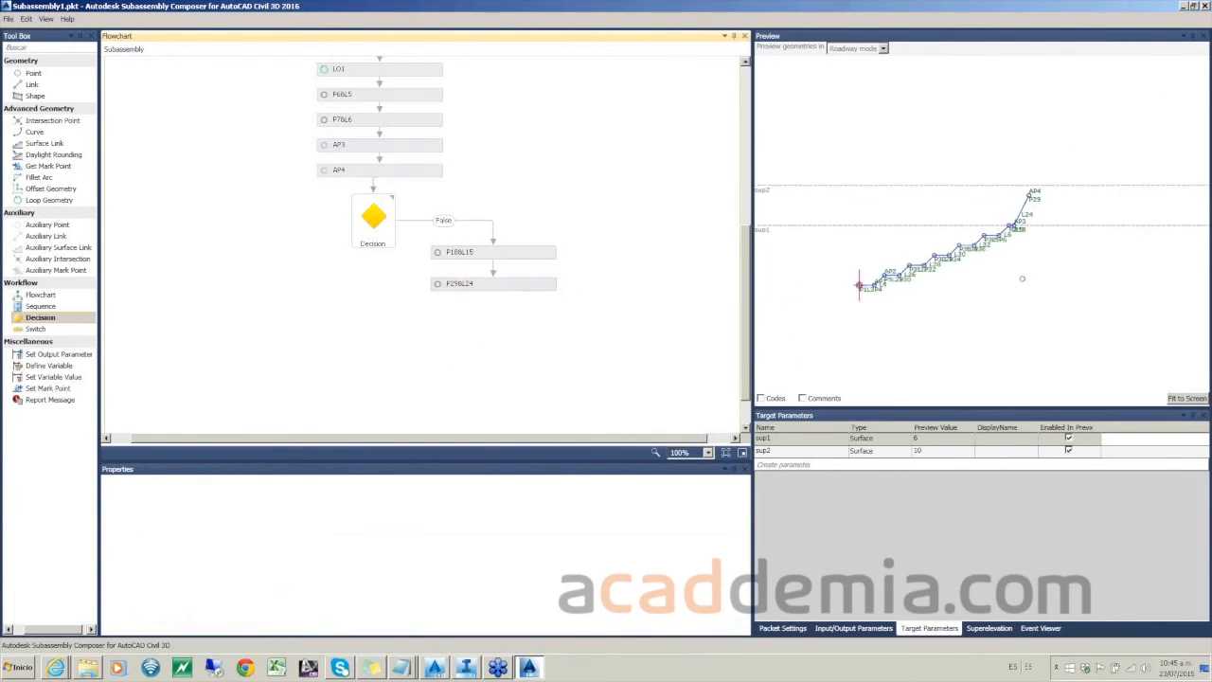
{"action": "left_click", "coordinate": [931, 452]}
{"action": "left_click", "coordinate": [932, 452]}
{"action": "type", "text": "20"}
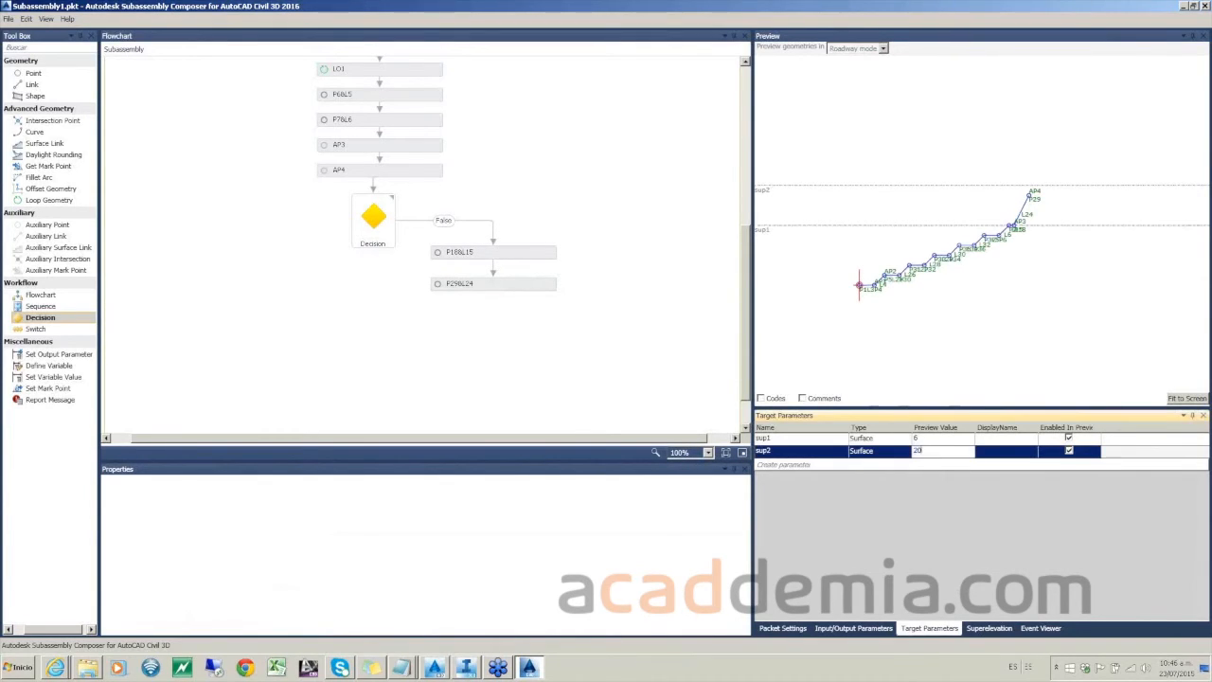
{"action": "key", "text": "Return"}
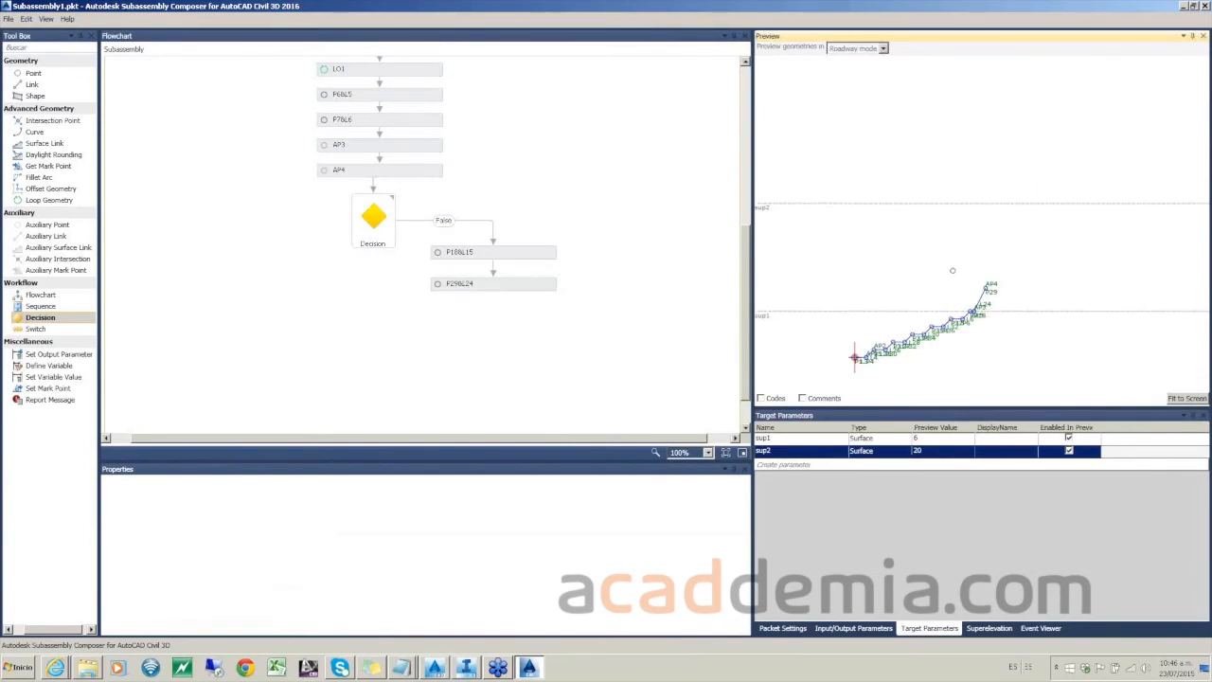
{"action": "left_click", "coordinate": [536, 343]}
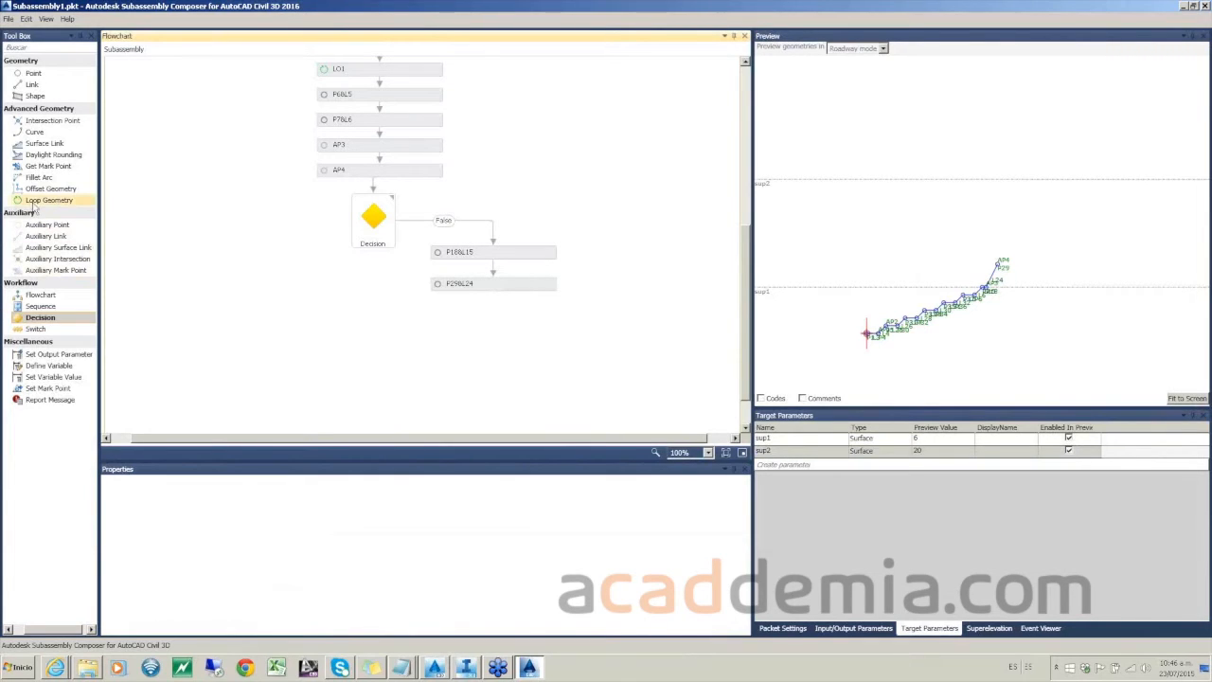
Step: Add a Loop Geometry element below P29&L24 in the False branch with 10 repetitions and sup2 as its surface target
{"action": "left_click_drag", "start_coordinate": [35, 204], "coordinate": [517, 338]}
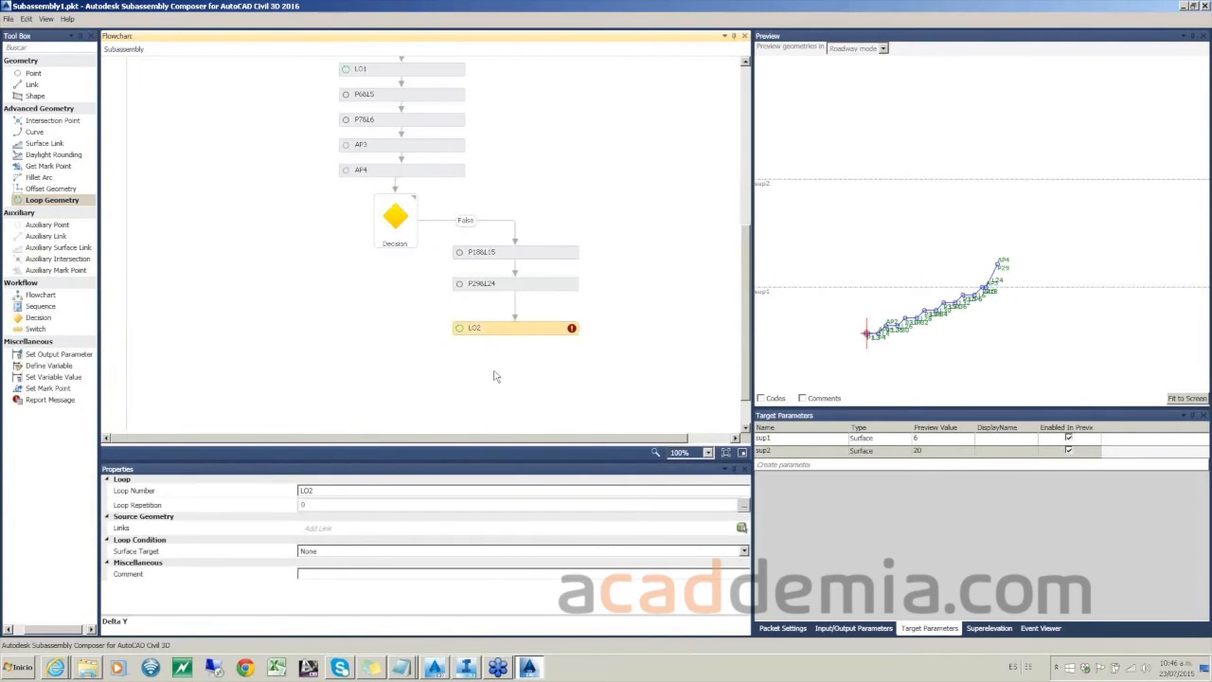
{"action": "left_click", "coordinate": [305, 505]}
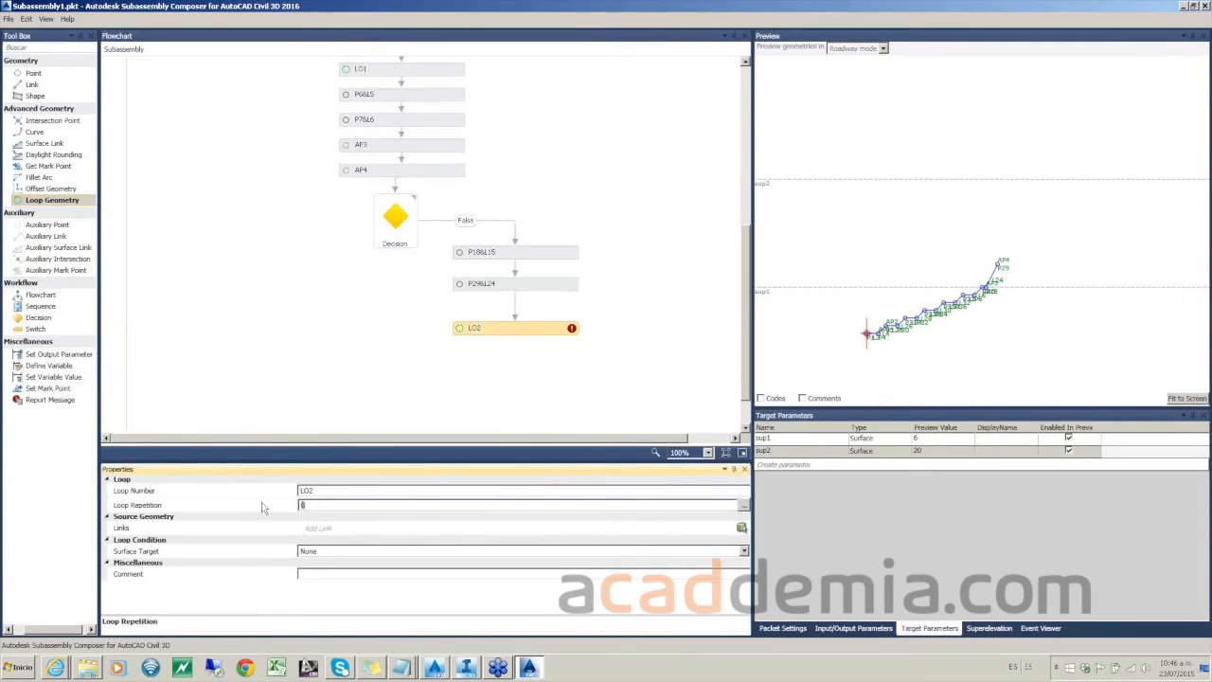
{"action": "type", "text": "10"}
{"action": "left_click", "coordinate": [311, 553]}
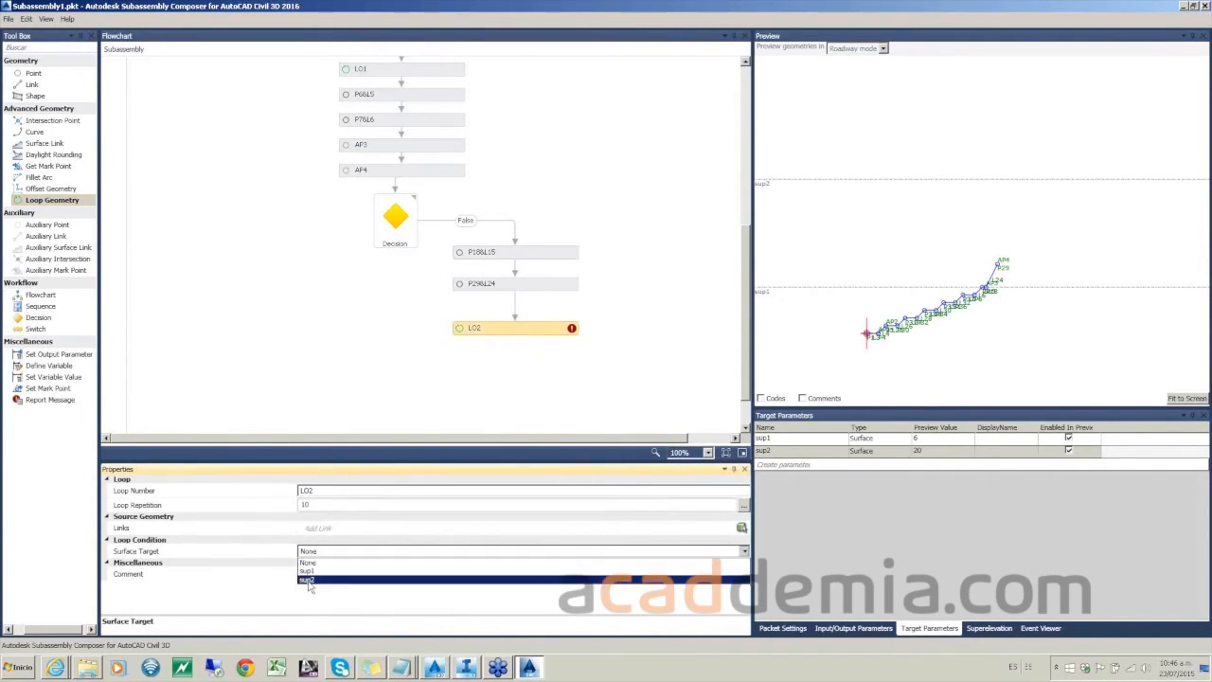
{"action": "left_click", "coordinate": [309, 580]}
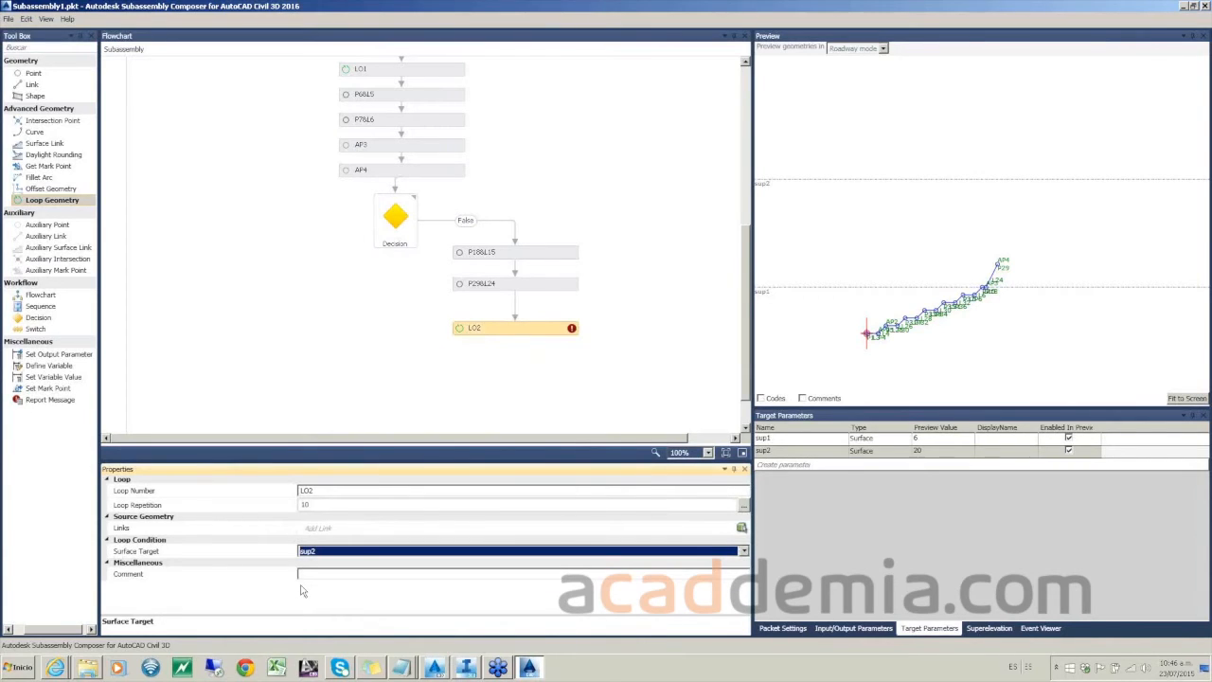
Step: Add links L24 and L15 as the source geometry of loop LO2
{"action": "left_click", "coordinate": [323, 532]}
{"action": "left_click", "coordinate": [342, 532]}
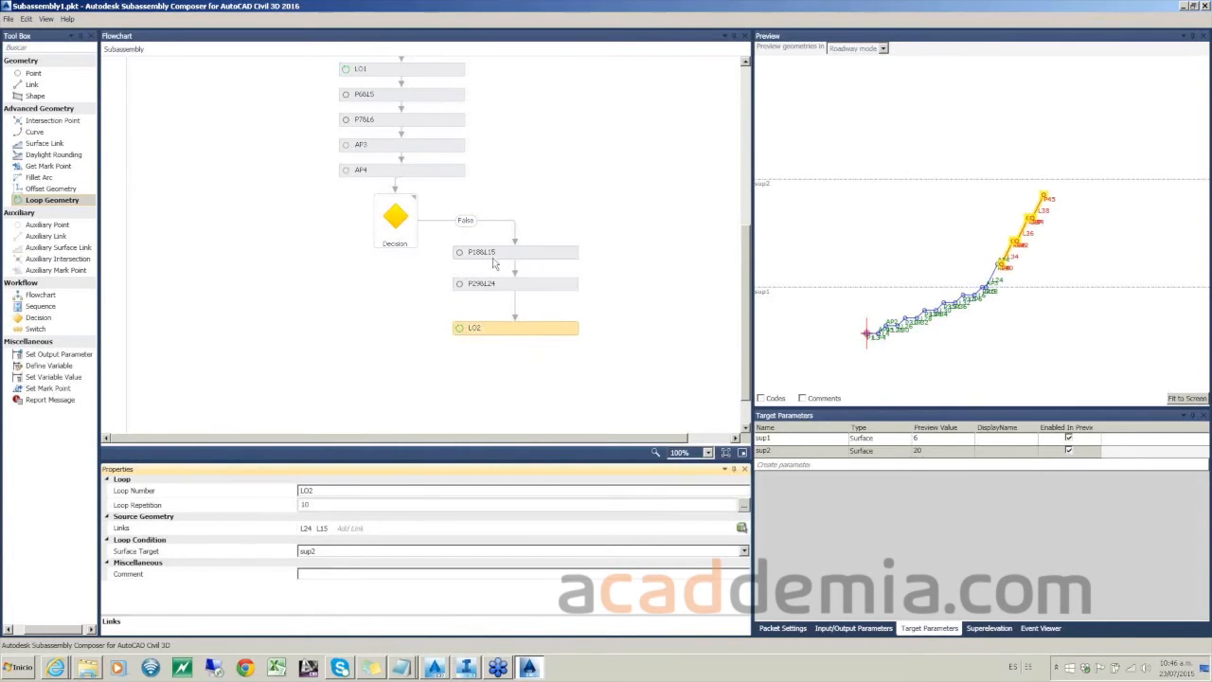
{"action": "left_click", "coordinate": [658, 341]}
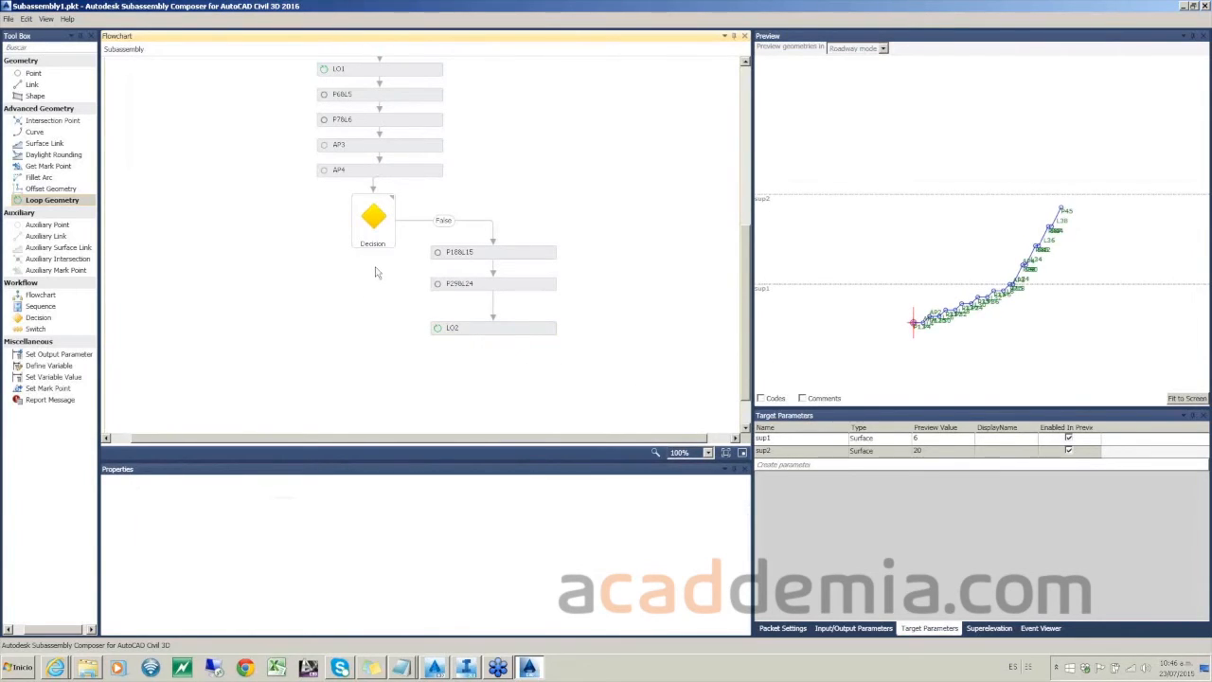
Step: Duplicate the P2&L1 point from the True branch and attach the copy directly below LO2
{"action": "scroll", "coordinate": [350, 238], "scroll_direction": "down", "scroll_amount": 1}
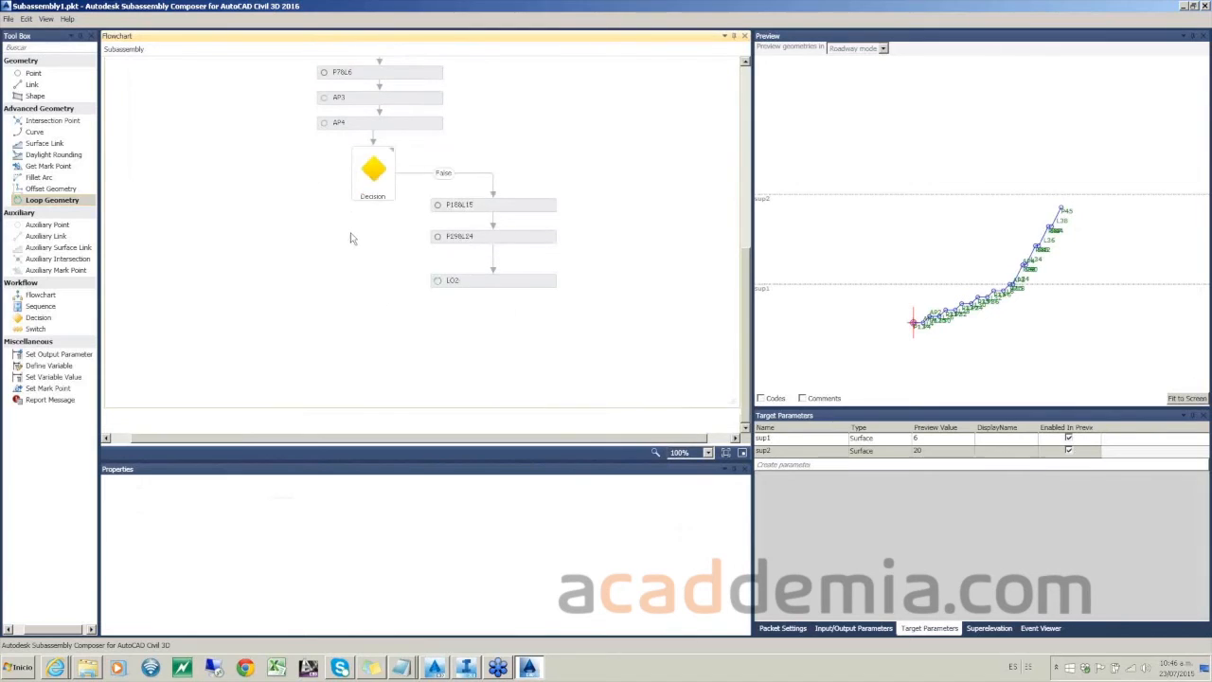
{"action": "scroll", "coordinate": [350, 238], "scroll_direction": "up", "scroll_amount": 4}
{"action": "left_click", "coordinate": [216, 123]}
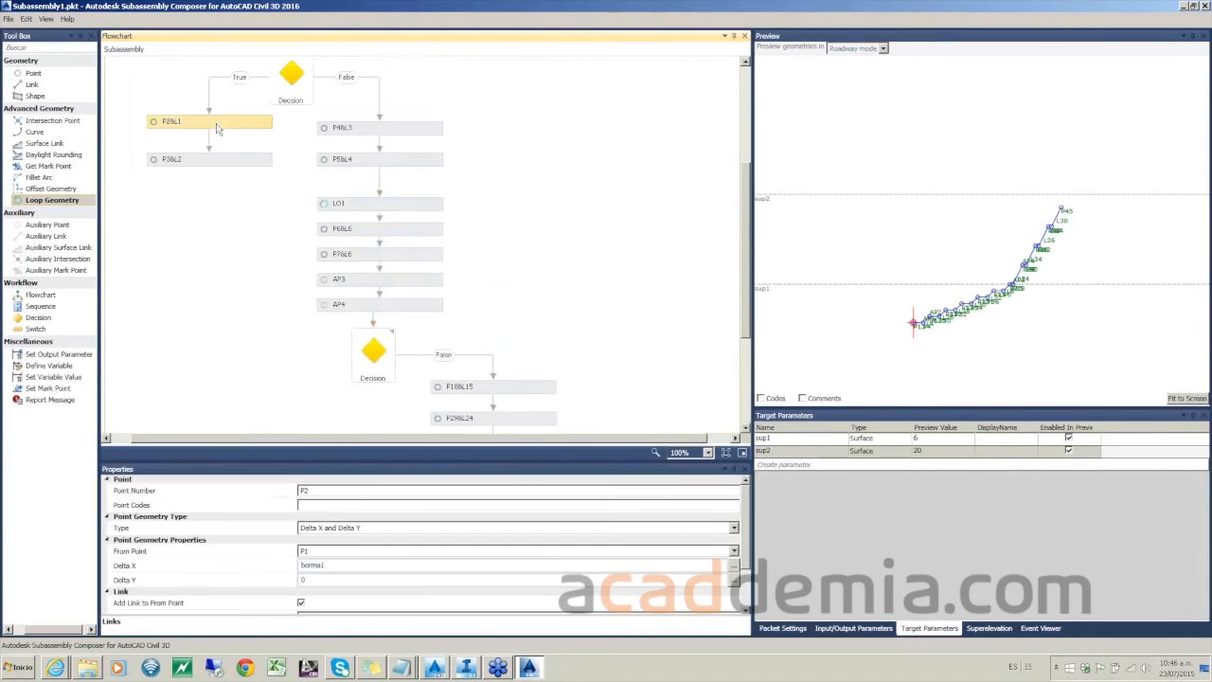
{"action": "right_click", "coordinate": [216, 123]}
{"action": "left_click", "coordinate": [179, 165]}
{"action": "scroll", "coordinate": [457, 319], "scroll_direction": "down", "scroll_amount": 3}
{"action": "right_click", "coordinate": [498, 338]}
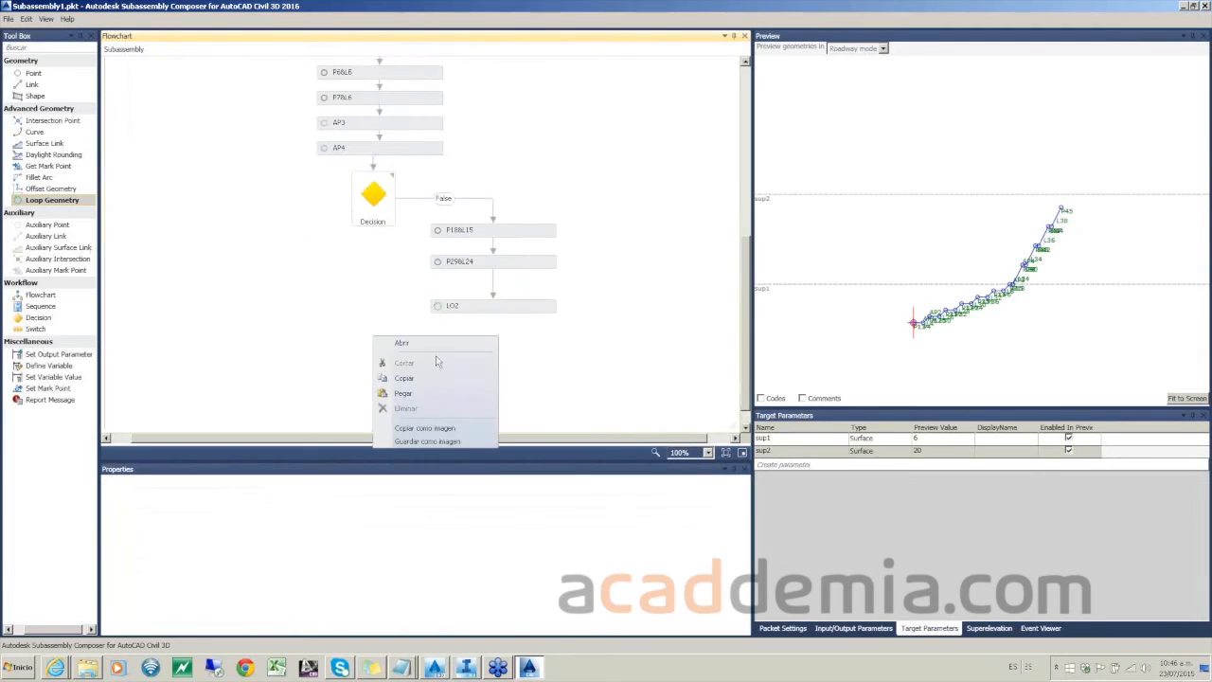
{"action": "left_click", "coordinate": [404, 394]}
{"action": "mouse_move", "coordinate": [414, 355]}
{"action": "left_mouse_down"}
{"action": "mouse_move", "coordinate": [498, 344]}
{"action": "mouse_move", "coordinate": [496, 321]}
{"action": "mouse_move", "coordinate": [496, 334]}
{"action": "left_mouse_up"}
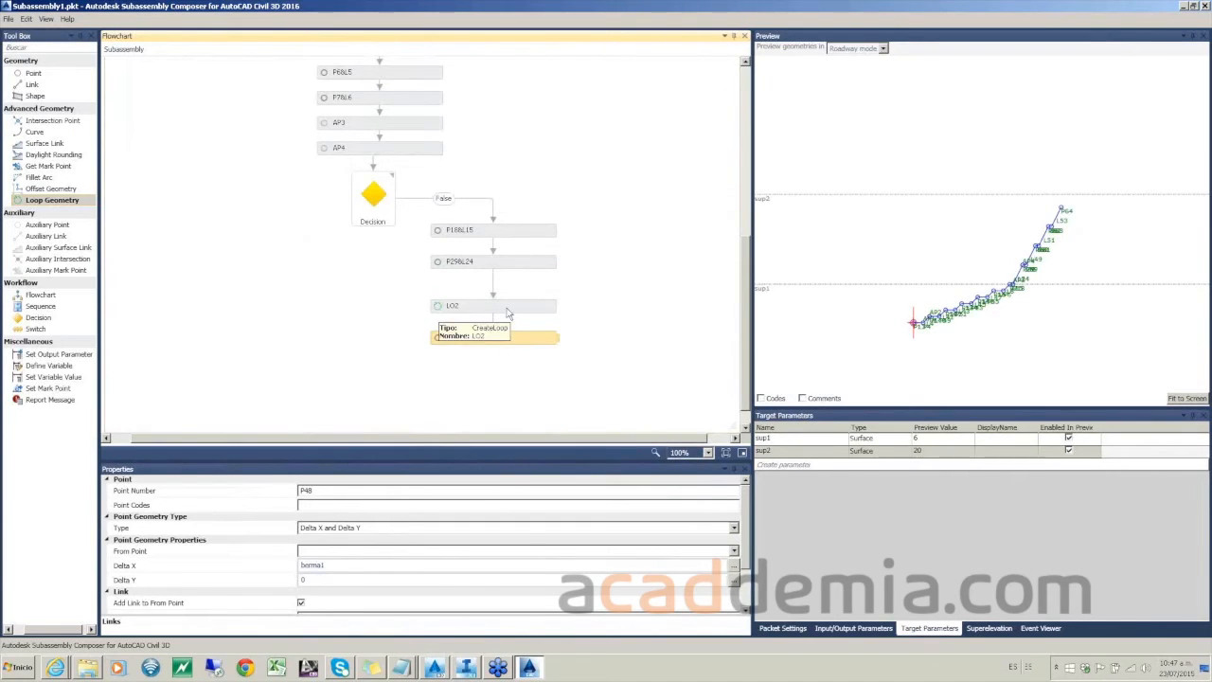
Step: Set the from point of the copied point P48 to LO2.EndPoint and its Delta X to berma2
{"action": "left_click", "coordinate": [505, 338]}
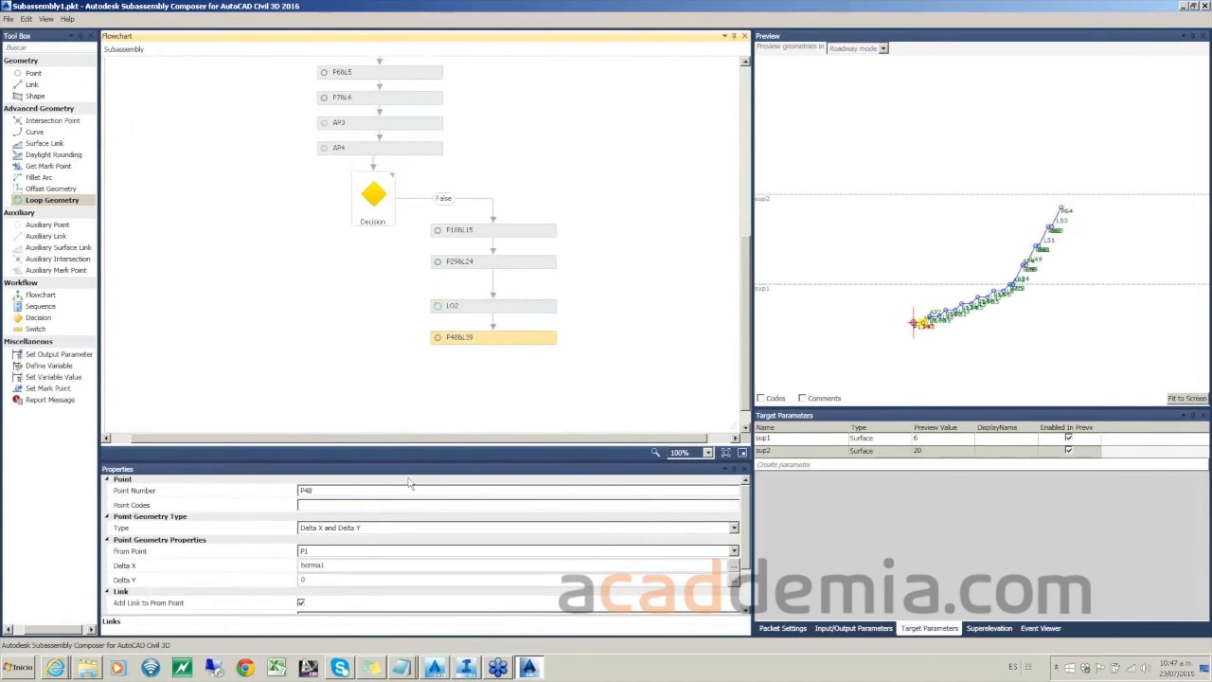
{"action": "left_click", "coordinate": [334, 551]}
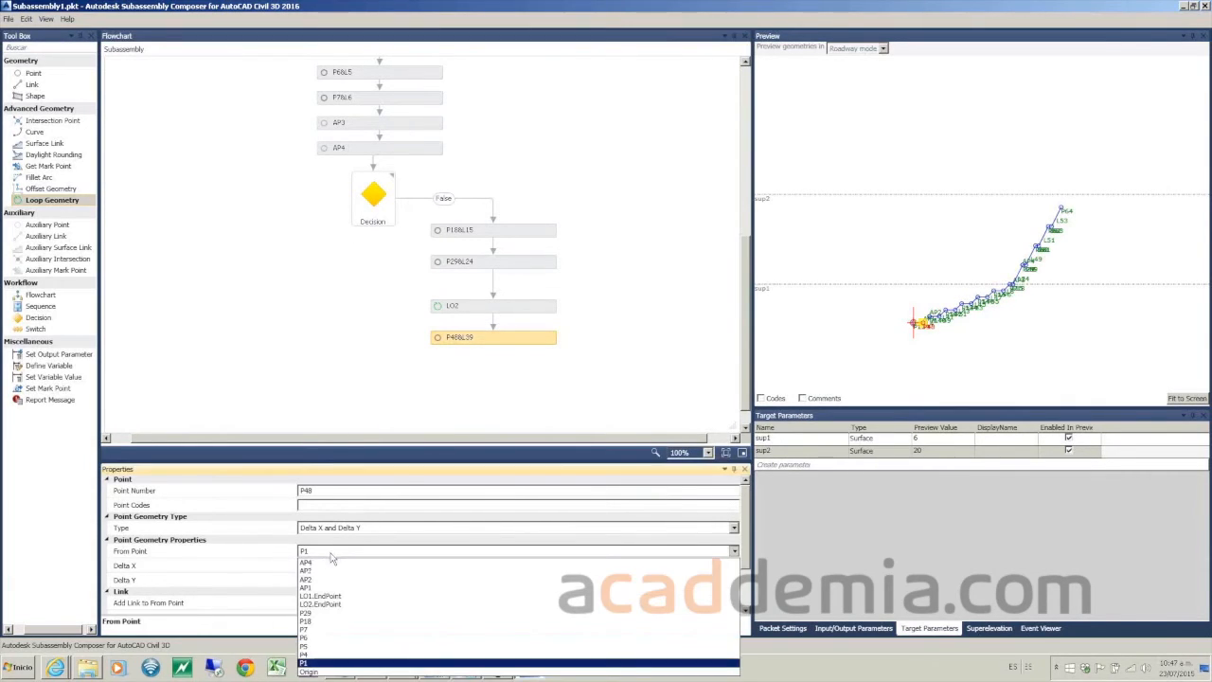
{"action": "left_click", "coordinate": [315, 605]}
{"action": "left_click", "coordinate": [337, 566]}
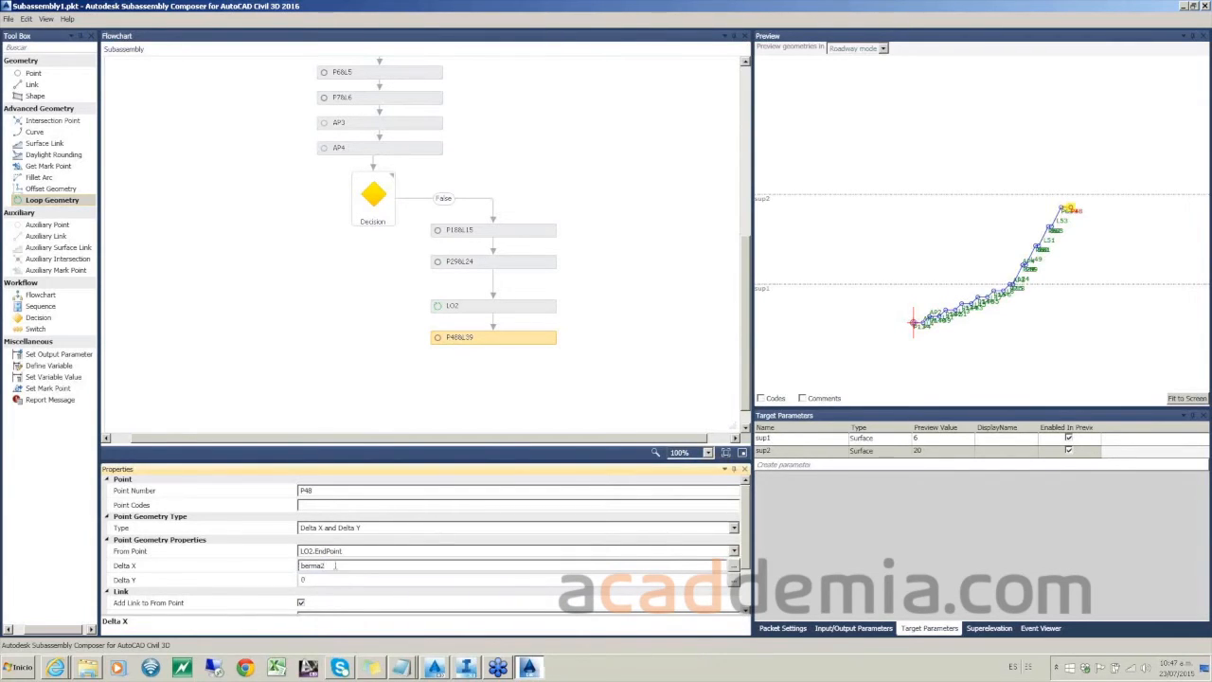
{"action": "left_click", "coordinate": [315, 349]}
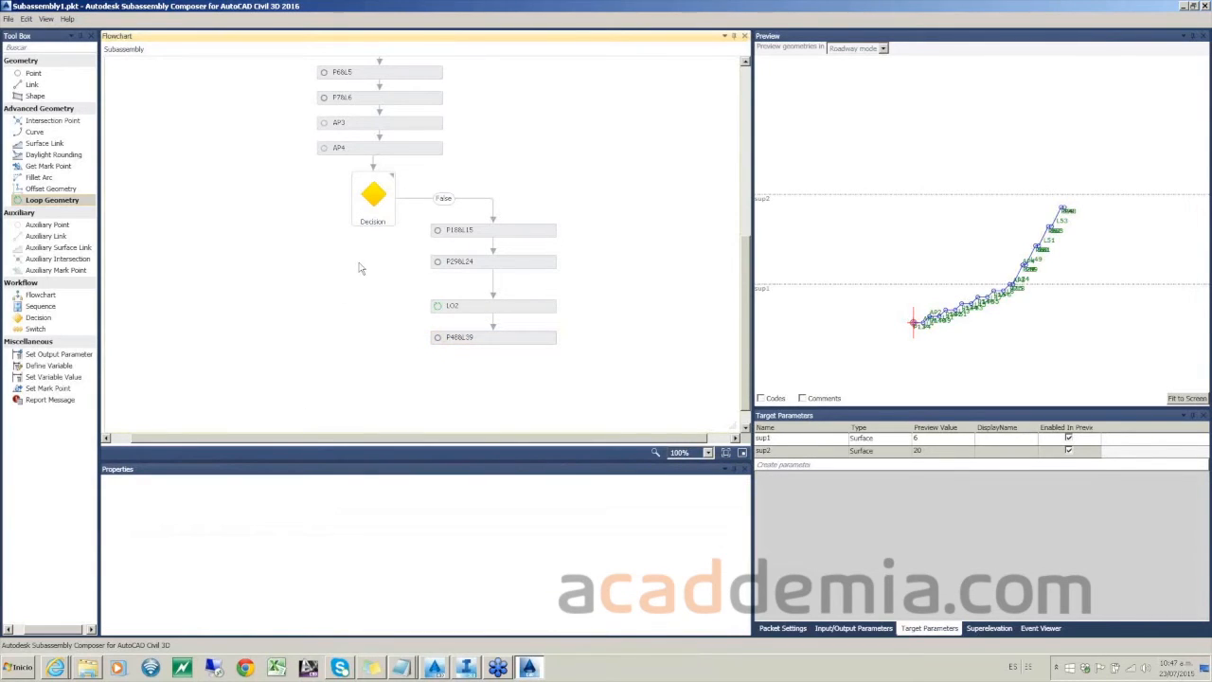
Step: Duplicate the P3&L2 slope-to-surface point from the True branch and attach the copy directly below P48&L39
{"action": "scroll", "coordinate": [252, 189], "scroll_direction": "up", "scroll_amount": 5}
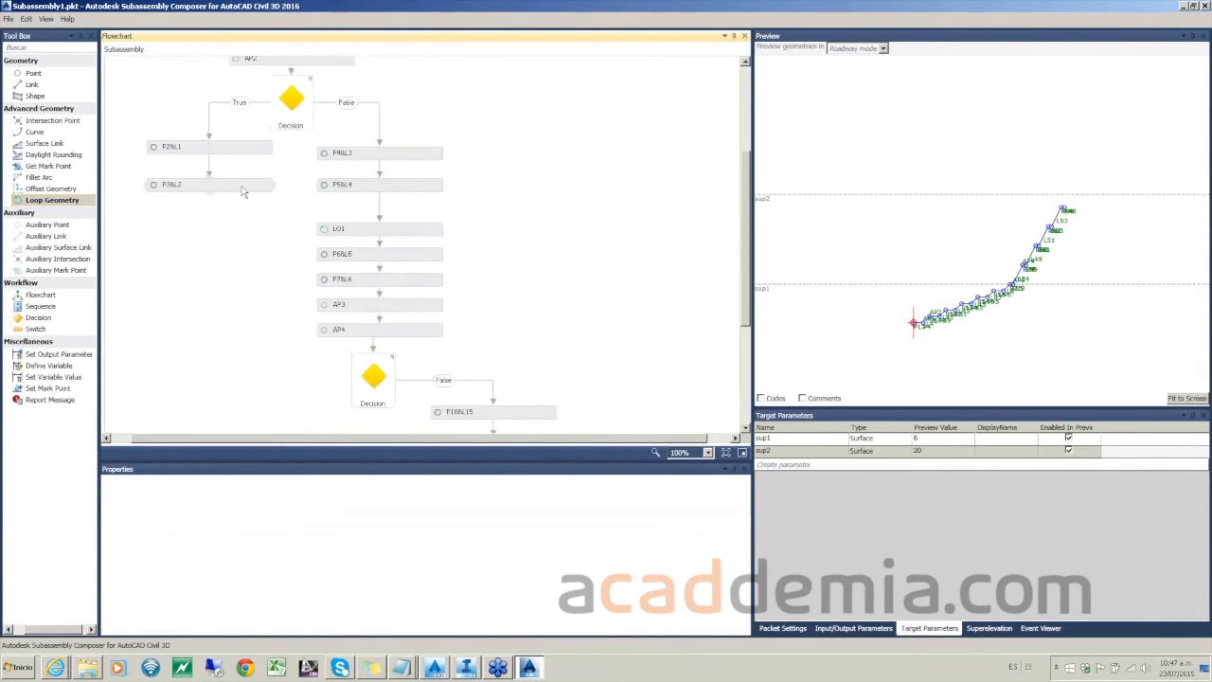
{"action": "right_click", "coordinate": [242, 188]}
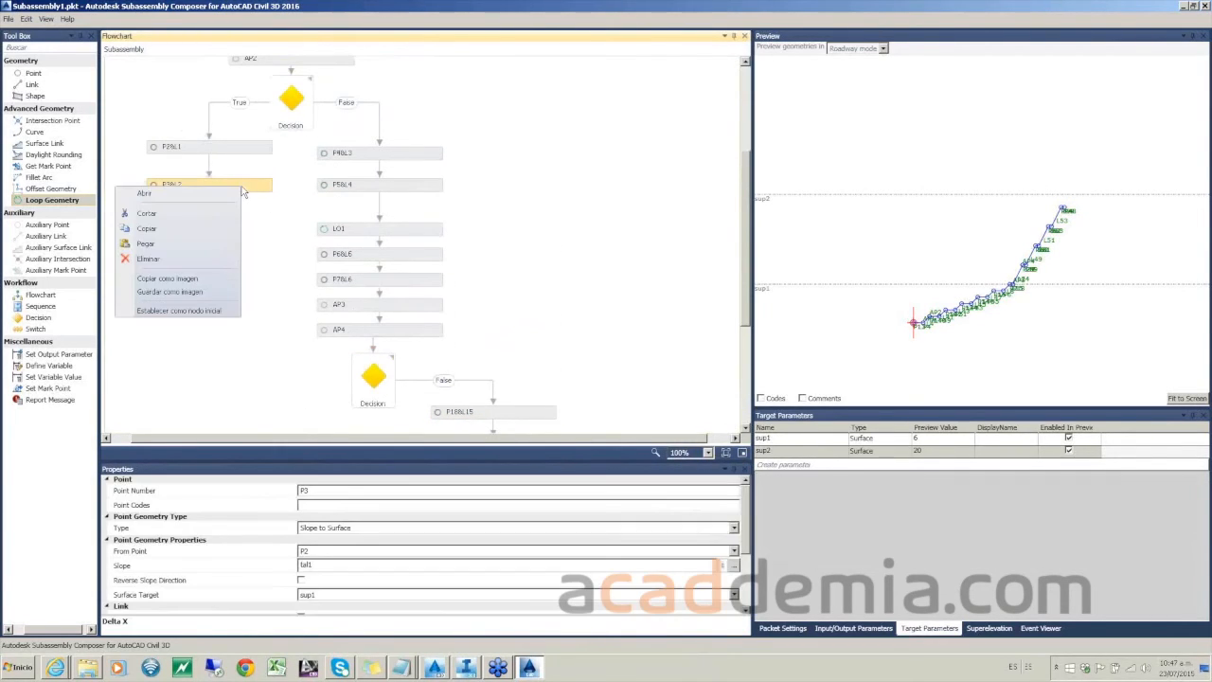
{"action": "left_click", "coordinate": [156, 230]}
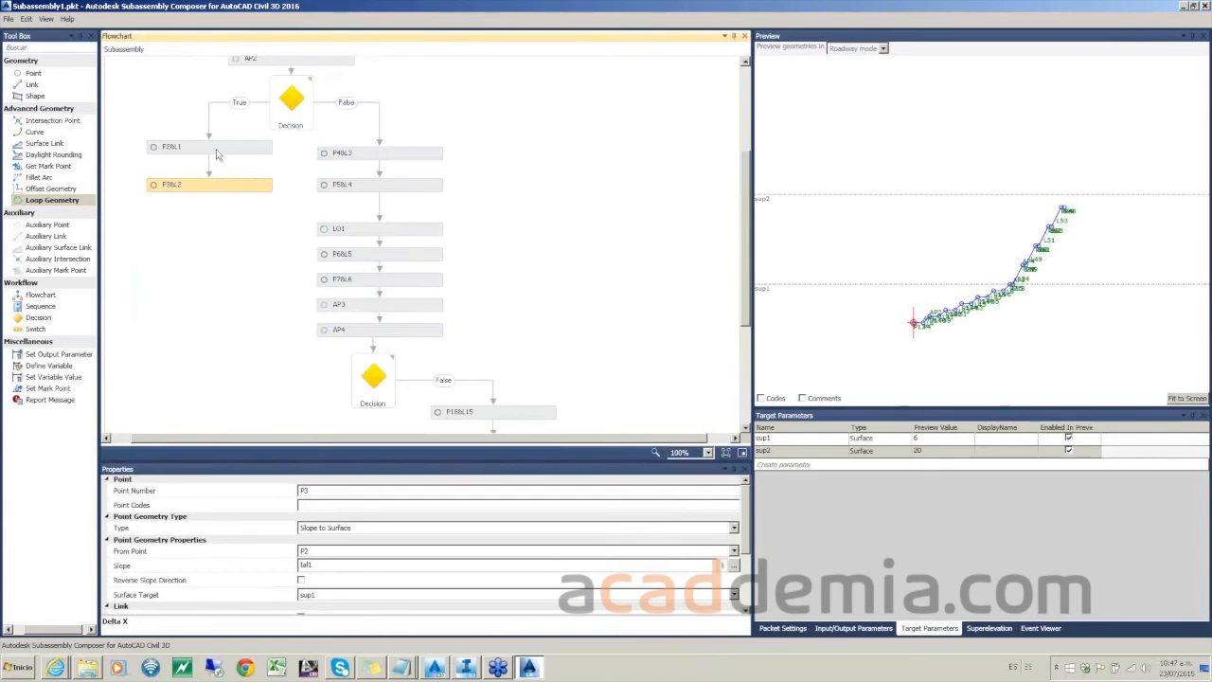
{"action": "left_click", "coordinate": [237, 271]}
{"action": "scroll", "coordinate": [239, 271], "scroll_direction": "down", "scroll_amount": 4}
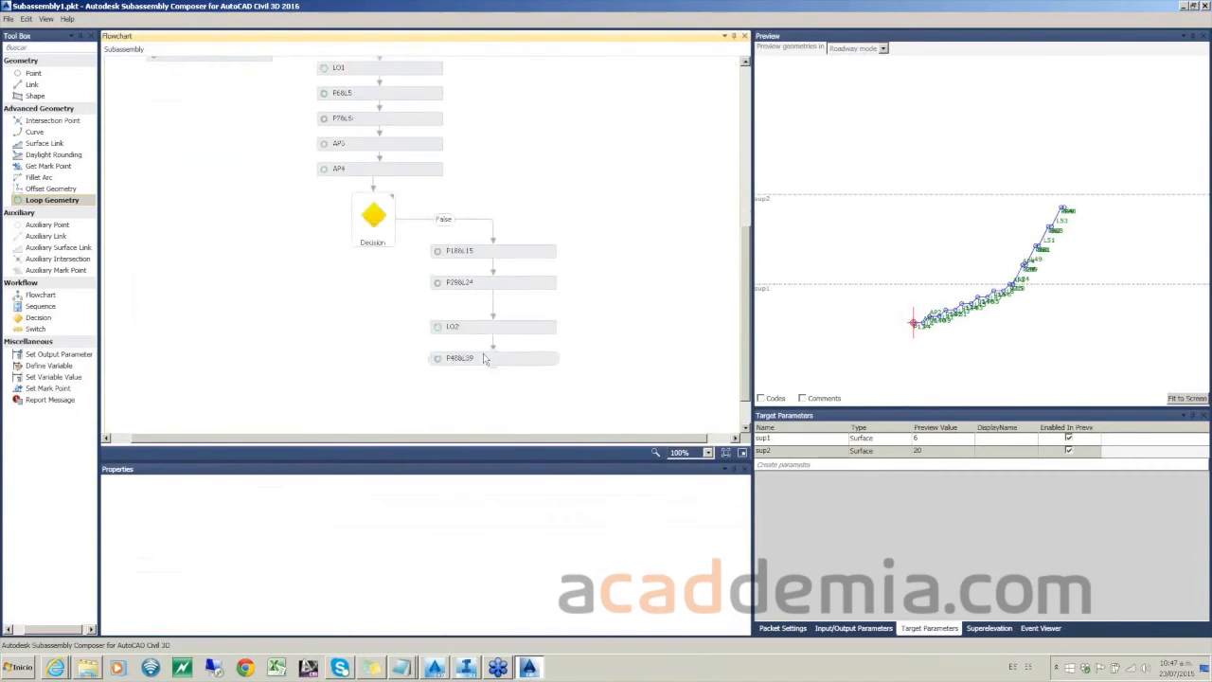
{"action": "right_click", "coordinate": [483, 359]}
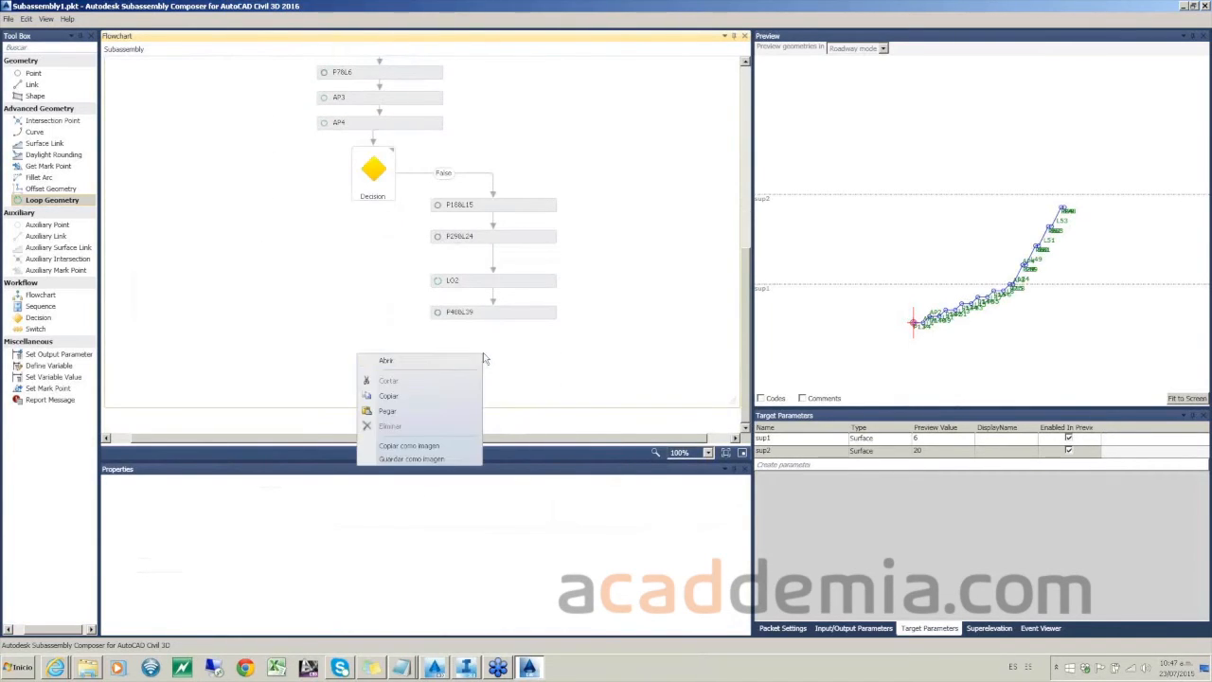
{"action": "left_click", "coordinate": [398, 413]}
{"action": "left_click_drag", "start_coordinate": [414, 359], "coordinate": [487, 334]}
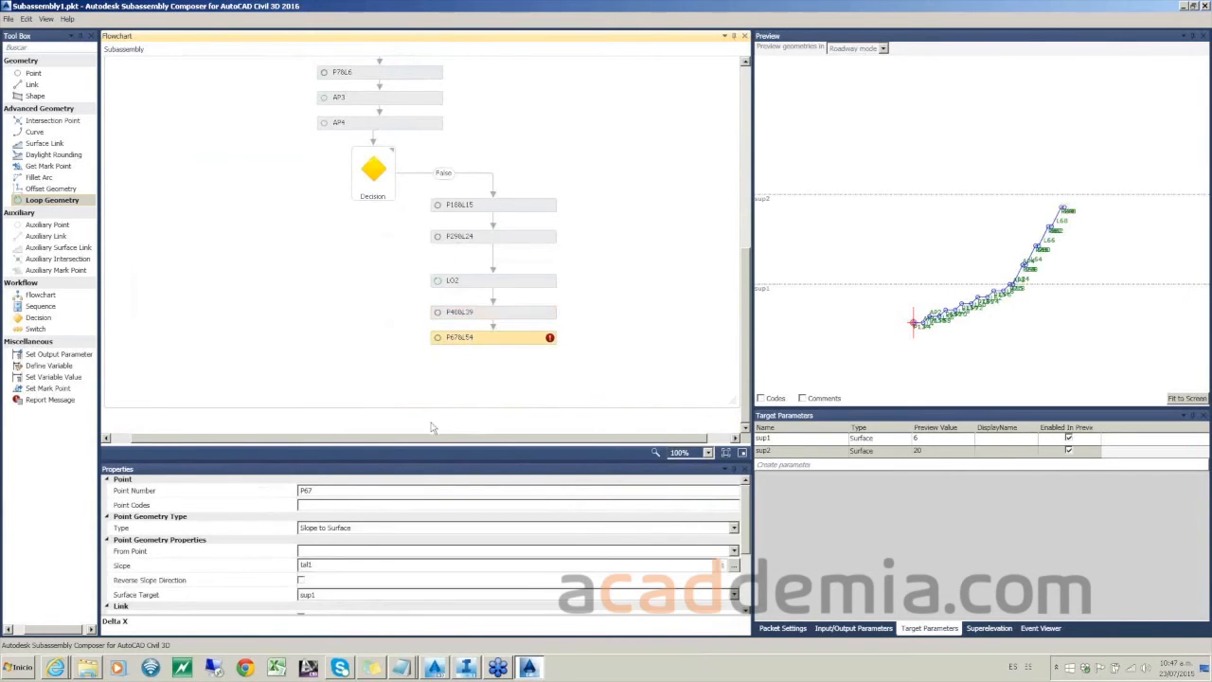
Step: Set the from point of P67 to P48, its slope to tal2 and its surface target to sup2
{"action": "left_click", "coordinate": [339, 554]}
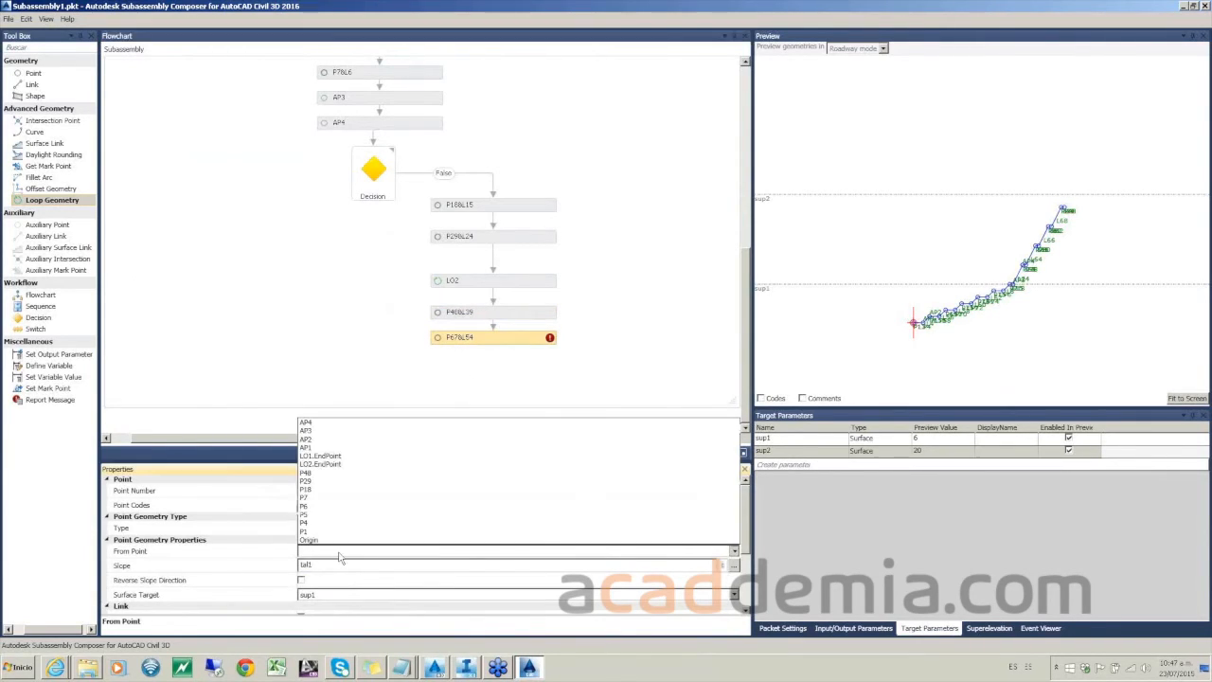
{"action": "left_click", "coordinate": [306, 473]}
{"action": "left_click", "coordinate": [319, 564]}
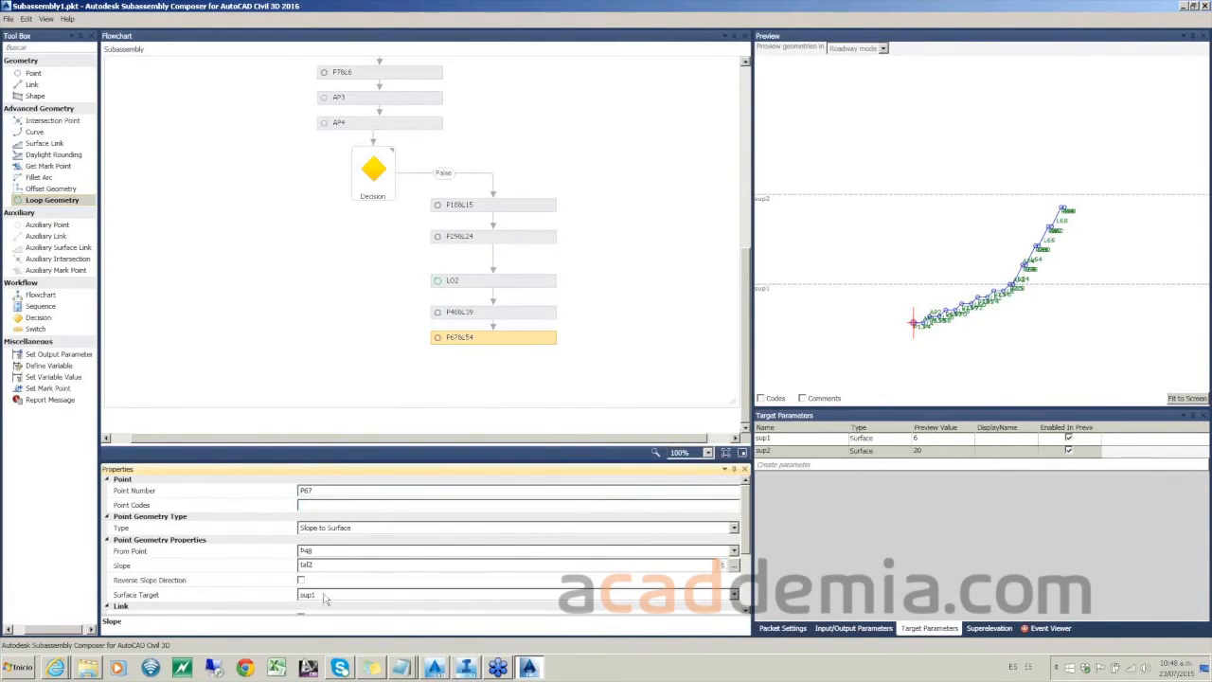
{"action": "left_click", "coordinate": [324, 593]}
{"action": "left_click", "coordinate": [314, 620]}
{"action": "left_click", "coordinate": [327, 596]}
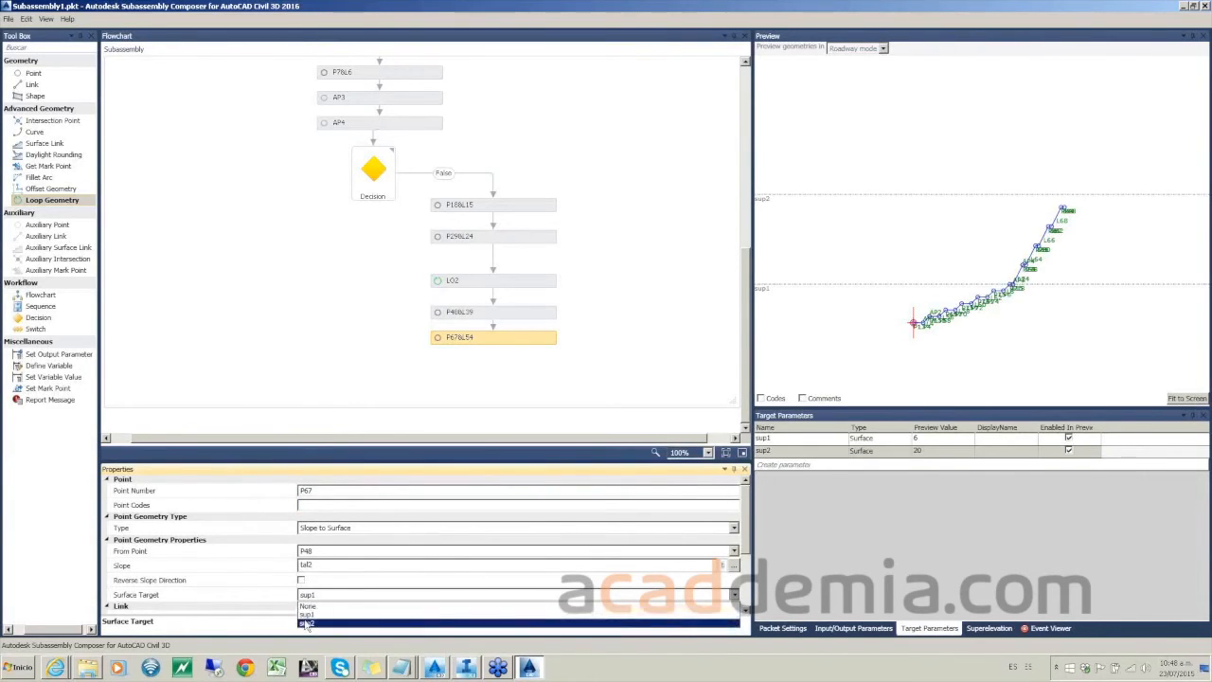
{"action": "left_click", "coordinate": [307, 623]}
{"action": "left_click", "coordinate": [296, 269]}
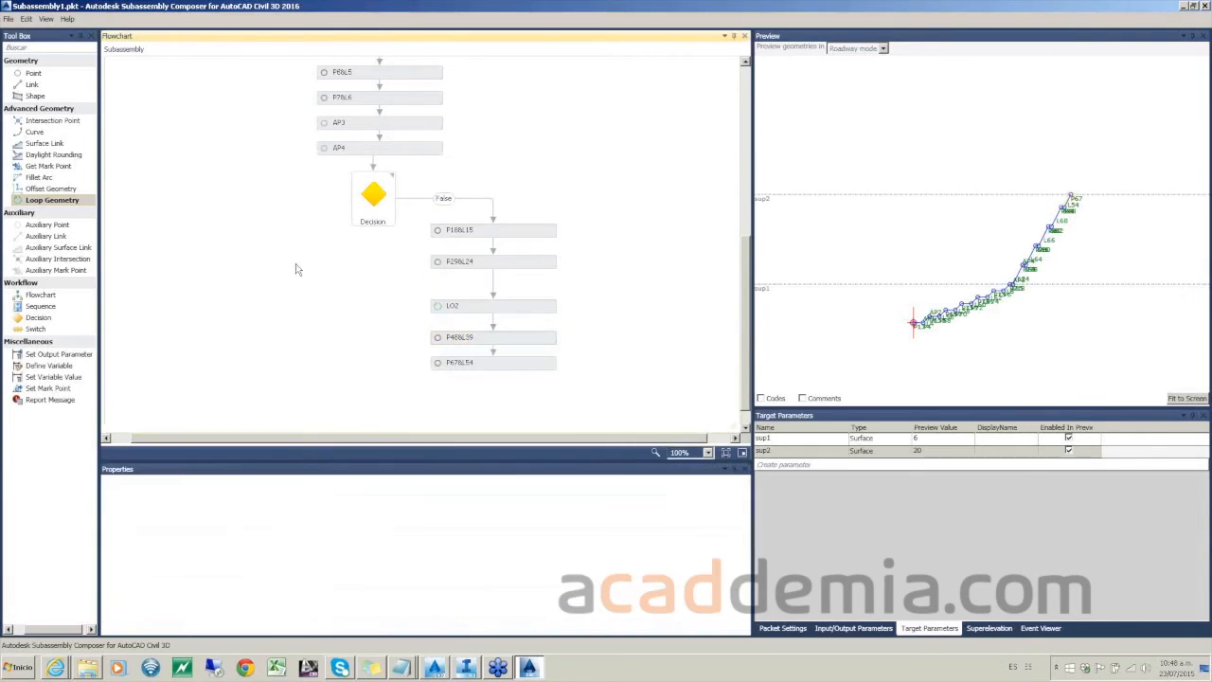
Step: Check the subassembly name in the packet settings and save the packet as prueba2.pkt in the composer_demo folder
{"action": "scroll", "coordinate": [1008, 266], "scroll_direction": "up", "scroll_amount": 8}
{"action": "scroll", "coordinate": [1009, 266], "scroll_direction": "down", "scroll_amount": 2}
{"action": "scroll", "coordinate": [1008, 266], "scroll_direction": "up", "scroll_amount": 1}
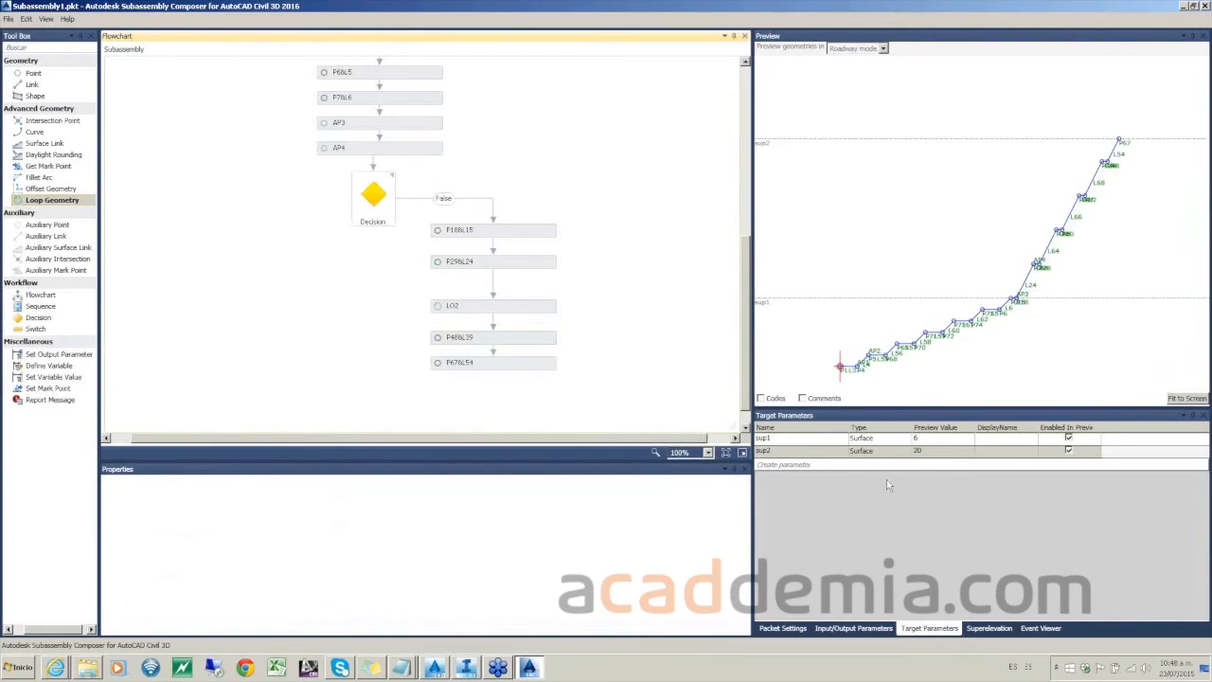
{"action": "left_click", "coordinate": [783, 627]}
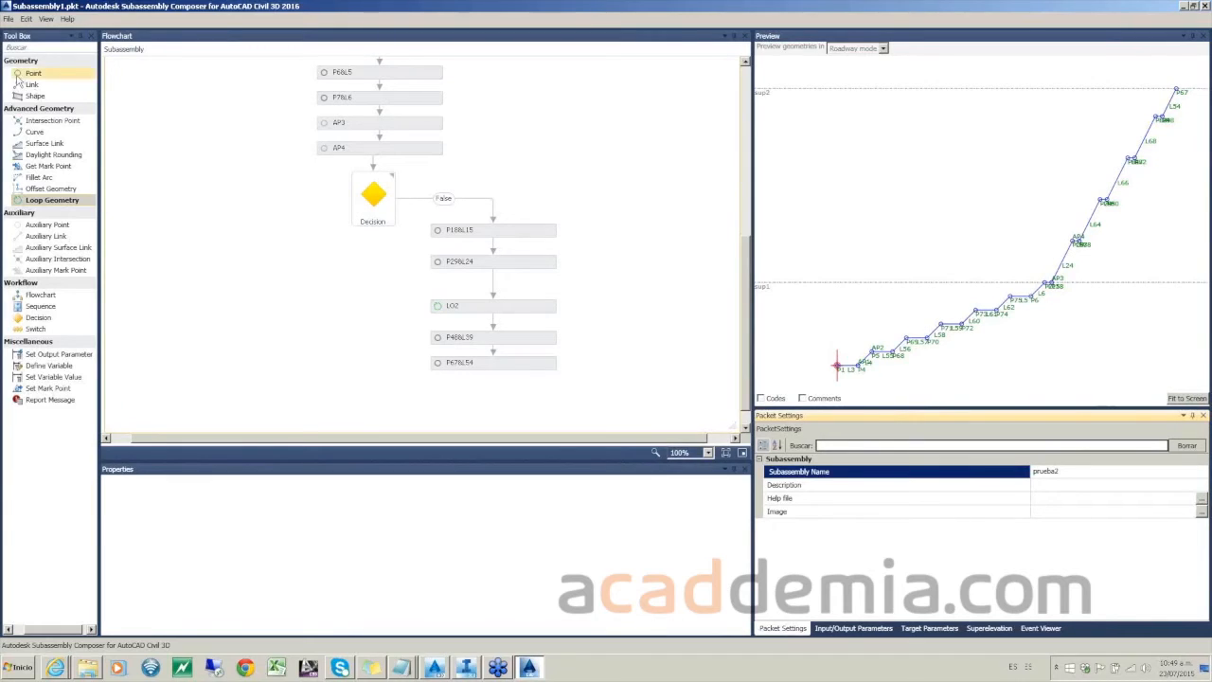
{"action": "left_click", "coordinate": [8, 21]}
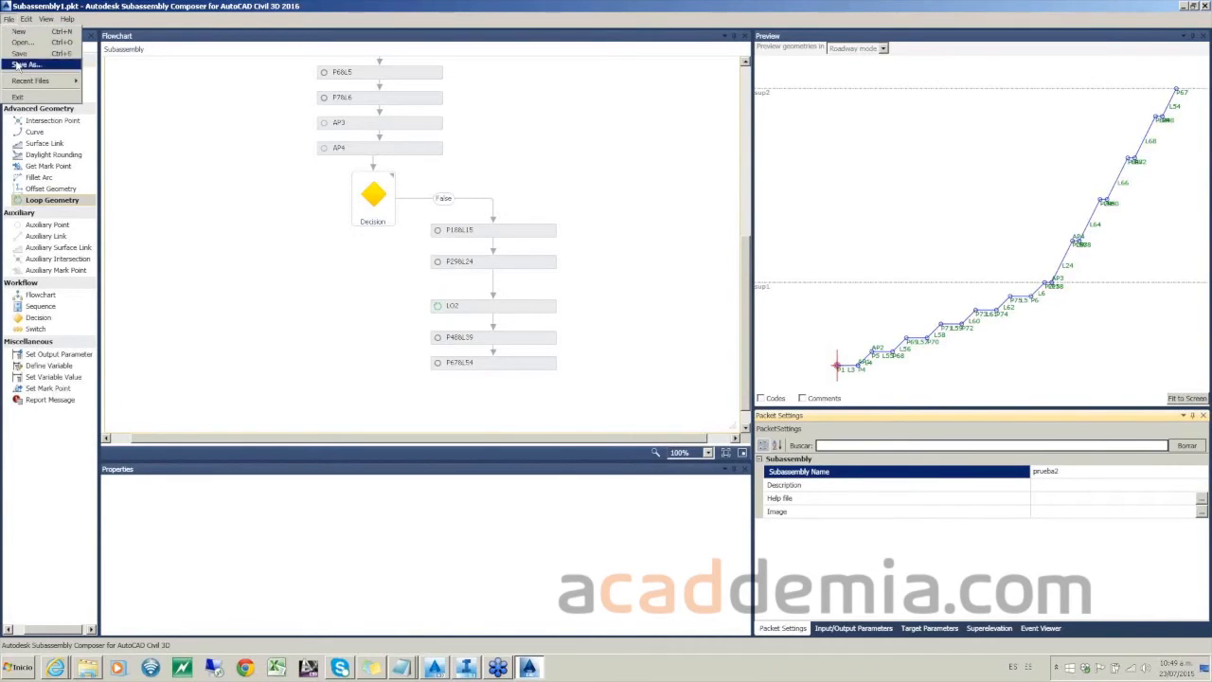
{"action": "left_click", "coordinate": [26, 65]}
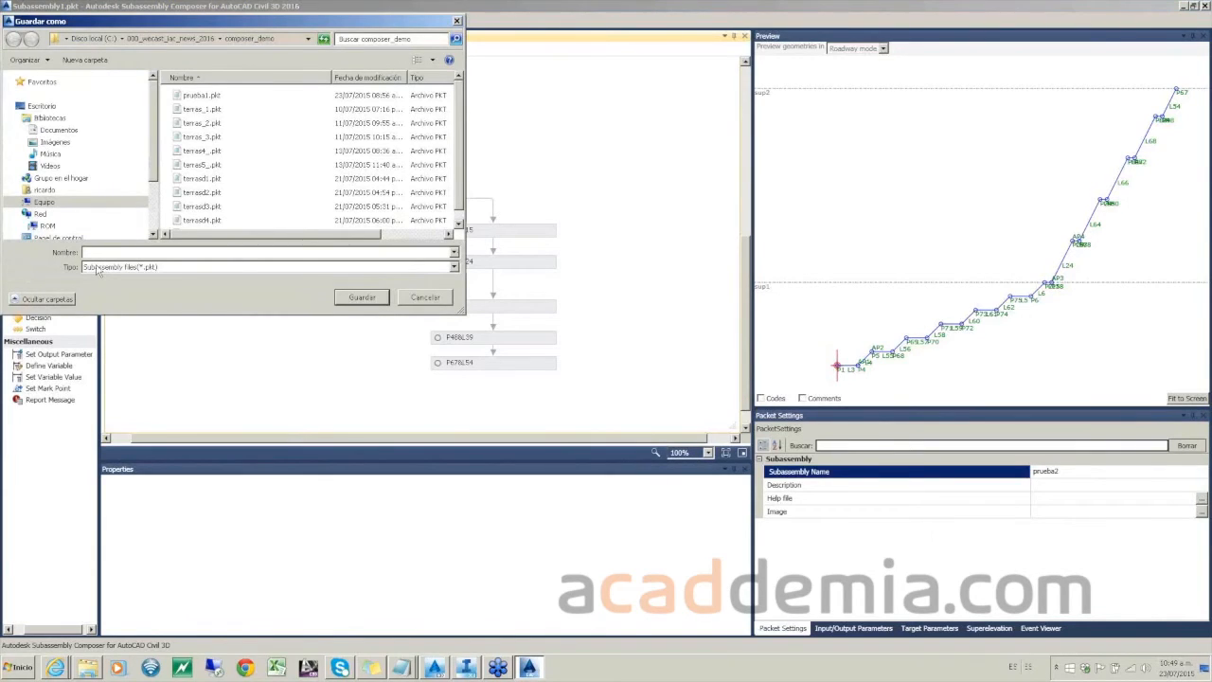
{"action": "type", "text": "prueba2"}
{"action": "left_click", "coordinate": [362, 299]}
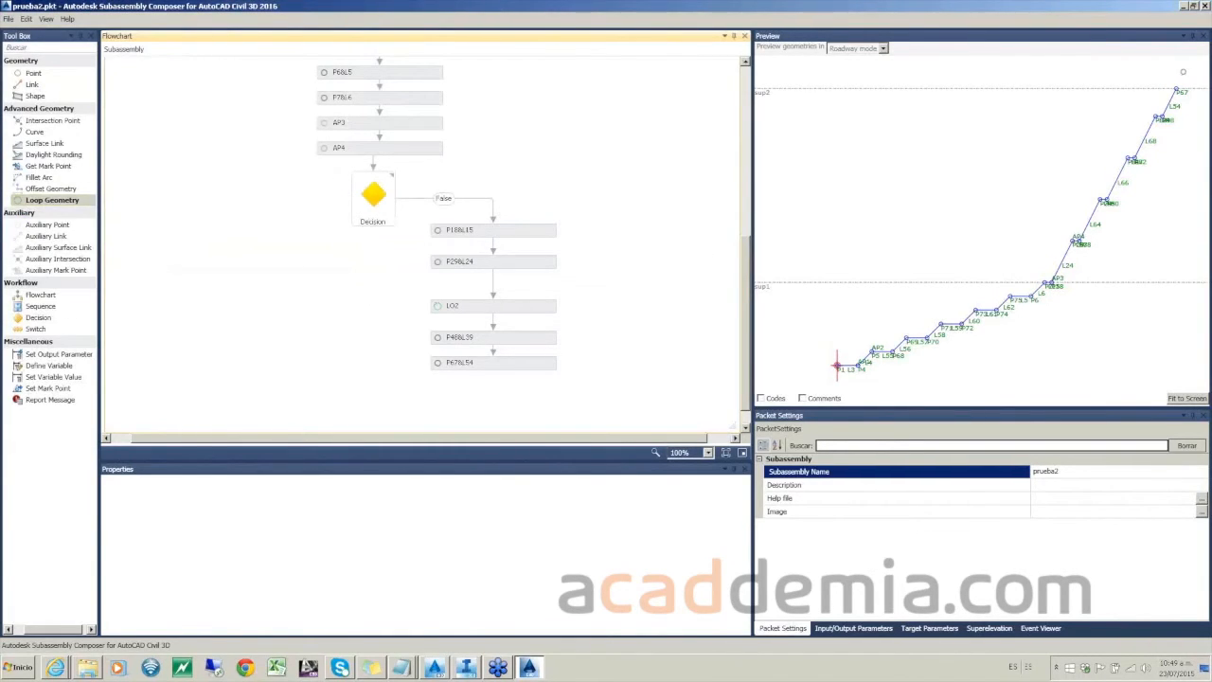
Step: Switch to AutoCAD Civil 3D 2016 and set its workspace to Civil 3D
{"action": "left_click", "coordinate": [1183, 6]}
{"action": "left_click", "coordinate": [528, 669]}
{"action": "left_click", "coordinate": [435, 670]}
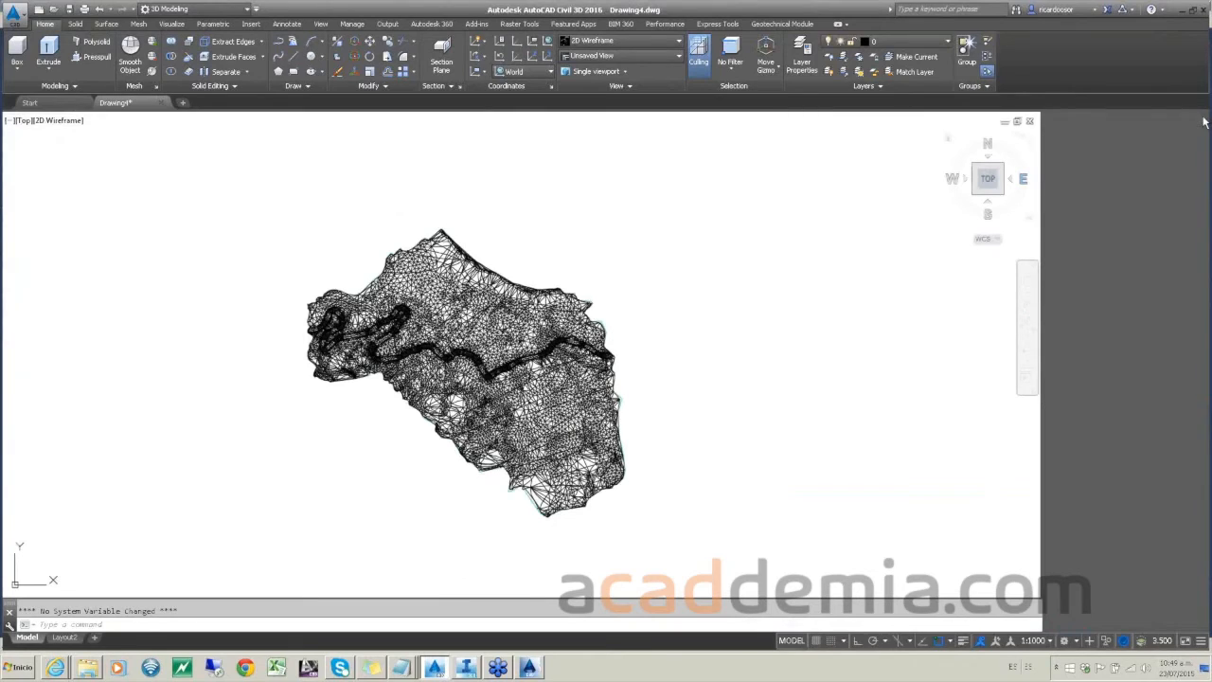
{"action": "left_click", "coordinate": [197, 8]}
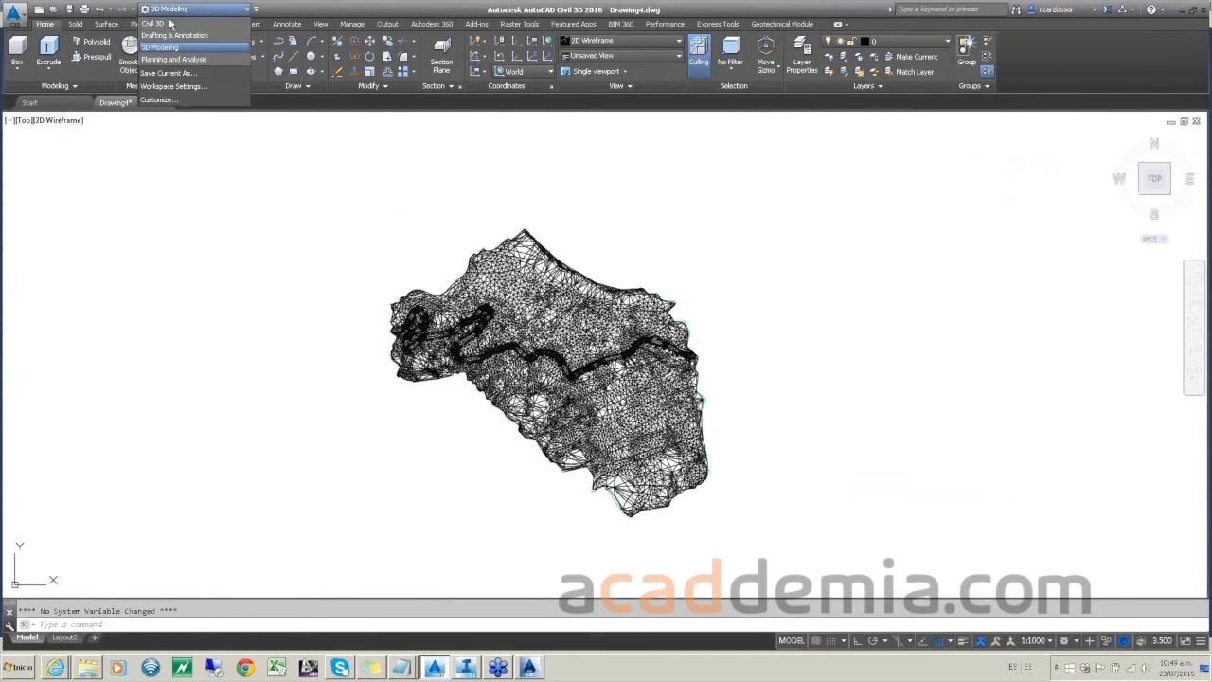
{"action": "left_click", "coordinate": [171, 25]}
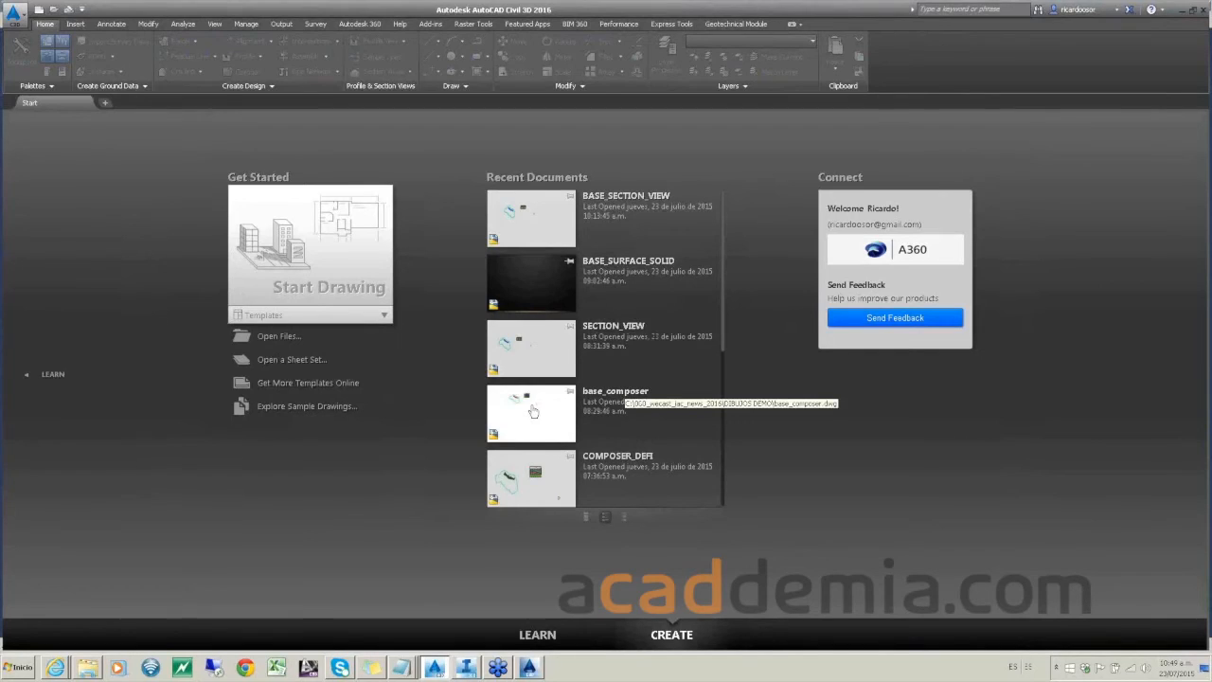
Step: Open the recent drawing base_composer and look over its surface, profile view and assembly
{"action": "left_click", "coordinate": [533, 411]}
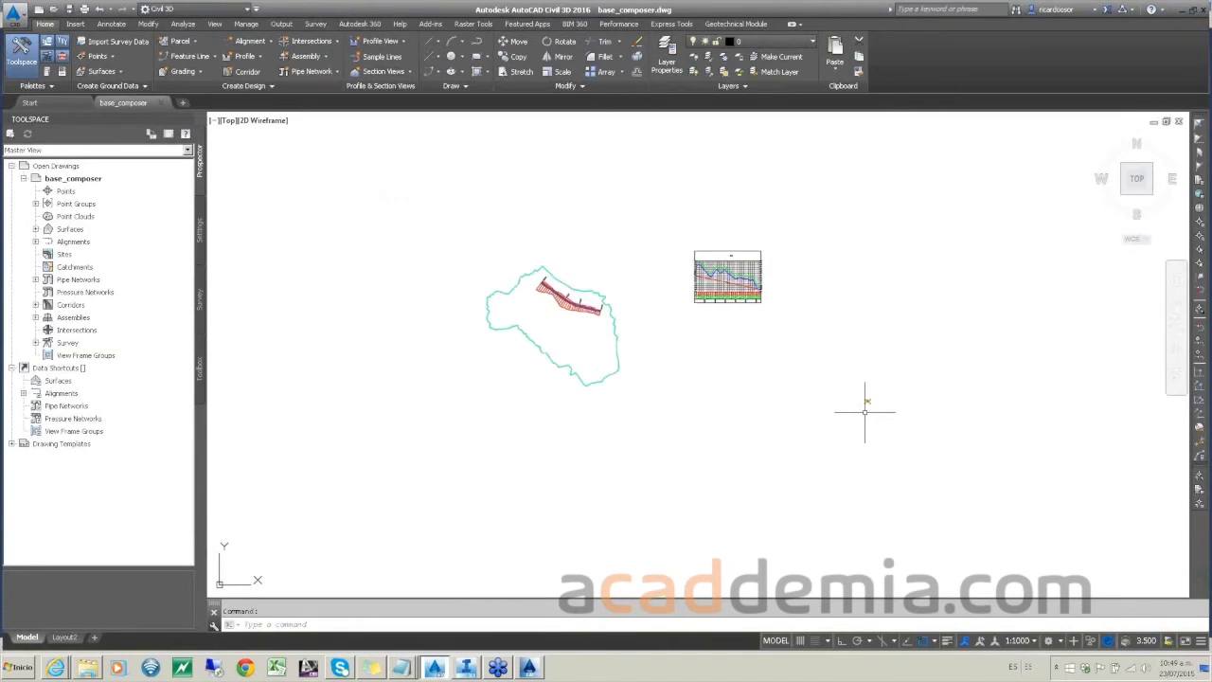
{"action": "scroll", "coordinate": [864, 412], "scroll_direction": "up", "scroll_amount": 5}
{"action": "scroll", "coordinate": [842, 284], "scroll_direction": "down", "scroll_amount": 1}
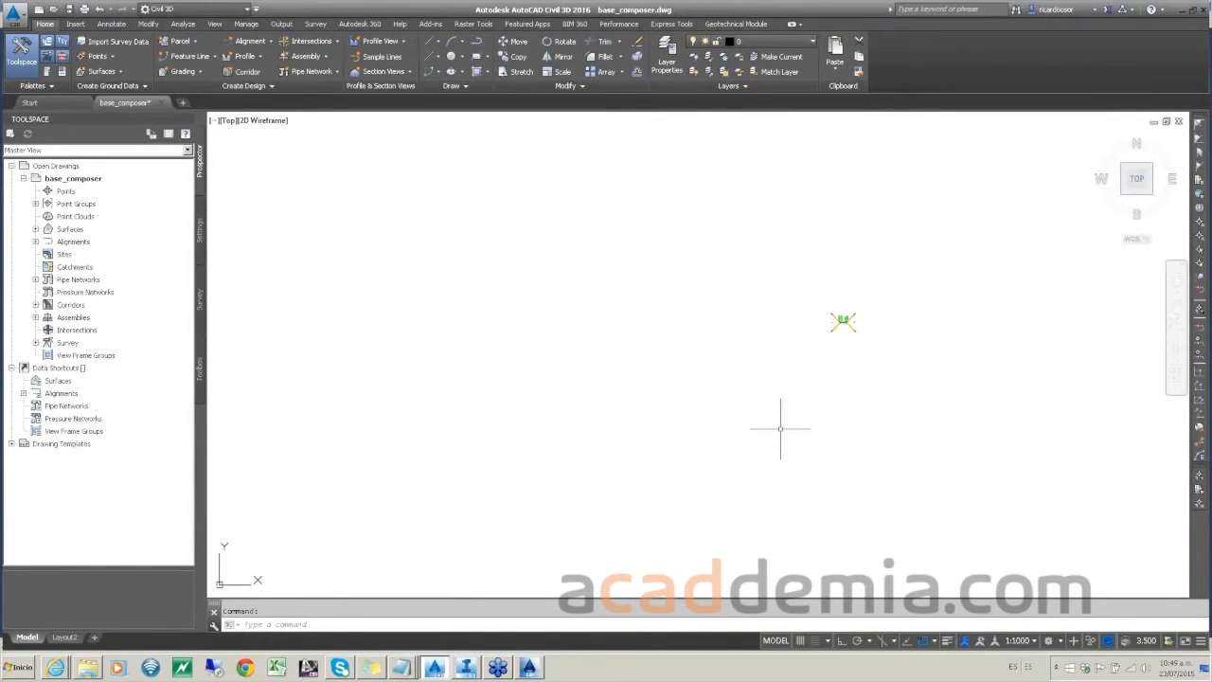
{"action": "scroll", "coordinate": [812, 358], "scroll_direction": "down", "scroll_amount": 6}
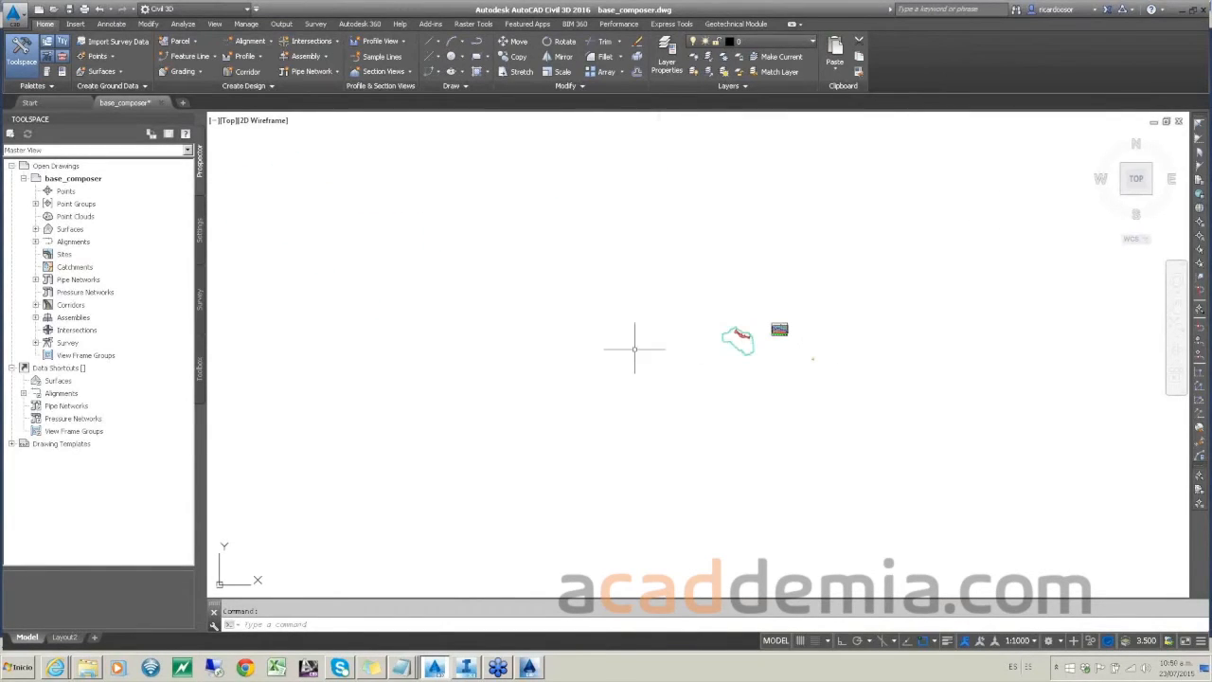
Step: Look over the corridor in plan, its surface boundary, the profile view and the assembly in the drawing
{"action": "mouse_move", "coordinate": [785, 352]}
{"action": "middle_mouse_down"}
{"action": "mouse_move", "coordinate": [484, 363]}
{"action": "mouse_move", "coordinate": [588, 386]}
{"action": "mouse_move", "coordinate": [609, 360]}
{"action": "middle_mouse_up"}
{"action": "scroll", "coordinate": [520, 338], "scroll_direction": "up", "scroll_amount": 4}
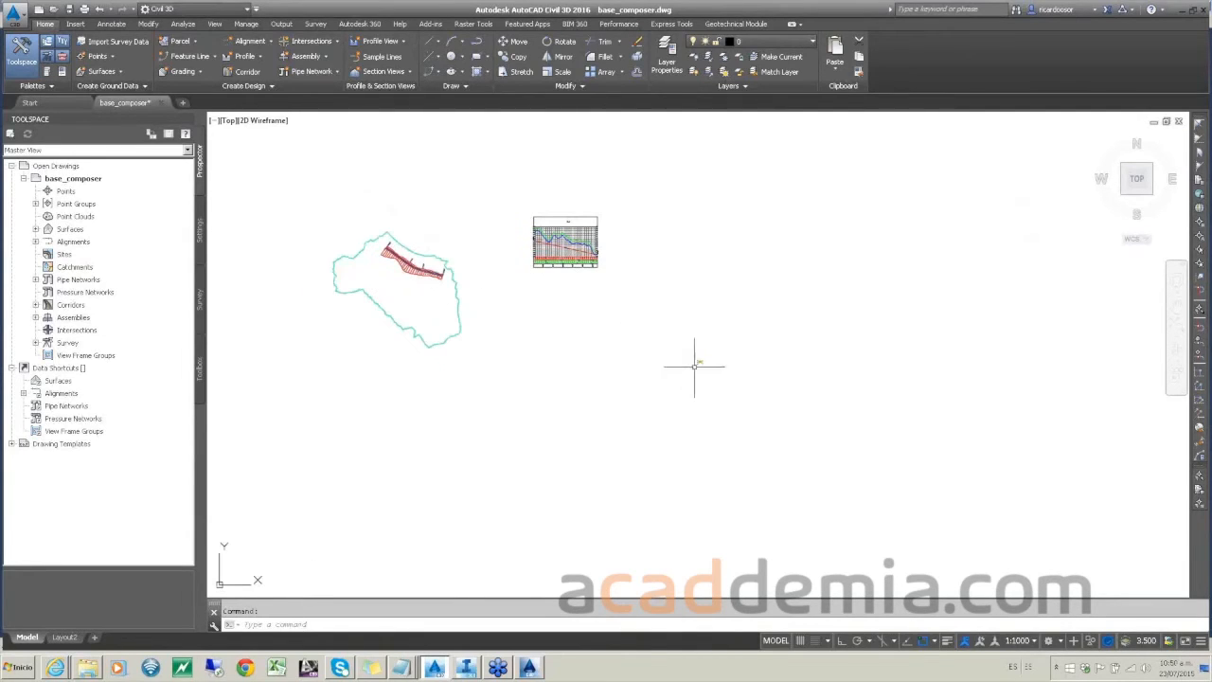
{"action": "scroll", "coordinate": [704, 365], "scroll_direction": "up", "scroll_amount": 2}
{"action": "scroll", "coordinate": [704, 365], "scroll_direction": "down", "scroll_amount": 2}
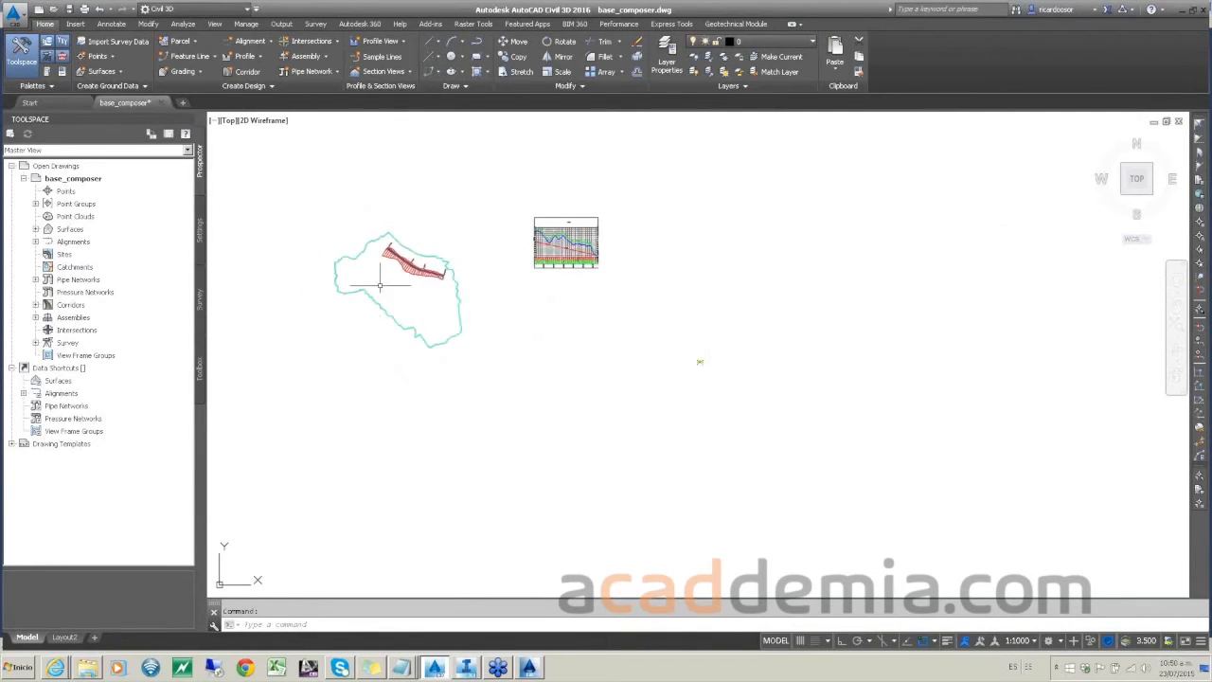
{"action": "scroll", "coordinate": [383, 258], "scroll_direction": "up", "scroll_amount": 4}
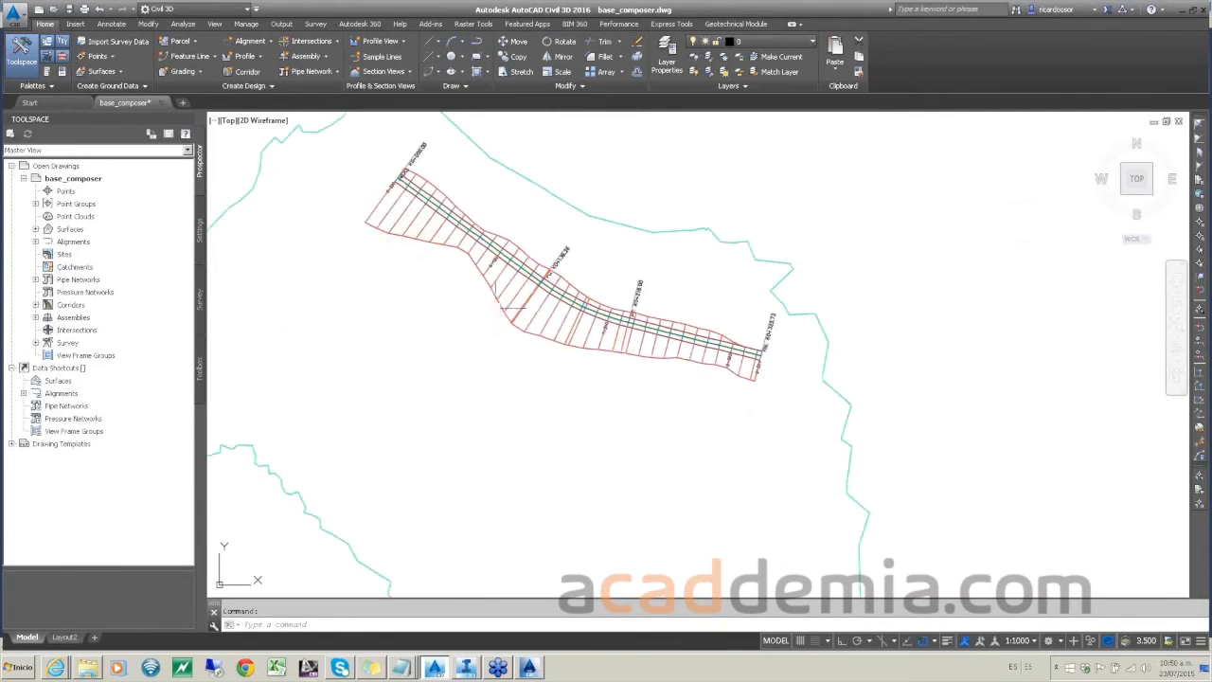
{"action": "scroll", "coordinate": [546, 321], "scroll_direction": "down", "scroll_amount": 3}
{"action": "scroll", "coordinate": [546, 322], "scroll_direction": "down", "scroll_amount": 5}
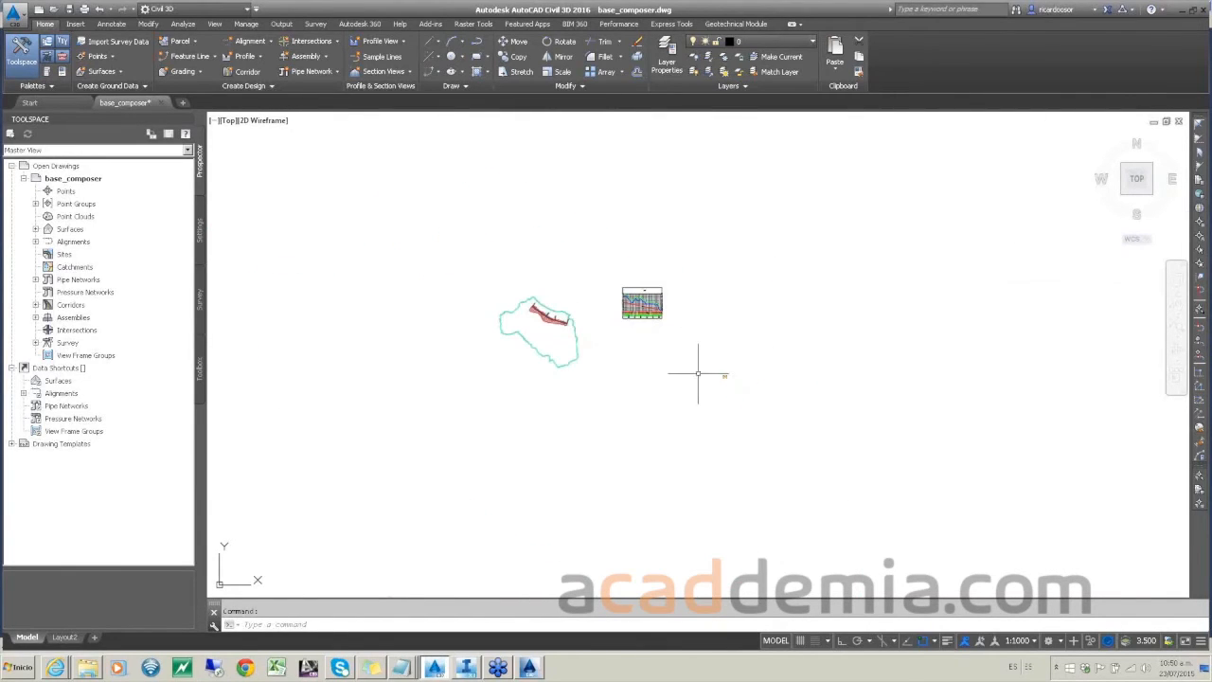
{"action": "scroll", "coordinate": [735, 378], "scroll_direction": "down", "scroll_amount": 3}
Step: Copy the road assembly from its baseline point to a free spot directly below the original
{"action": "scroll", "coordinate": [729, 378], "scroll_direction": "up", "scroll_amount": 6}
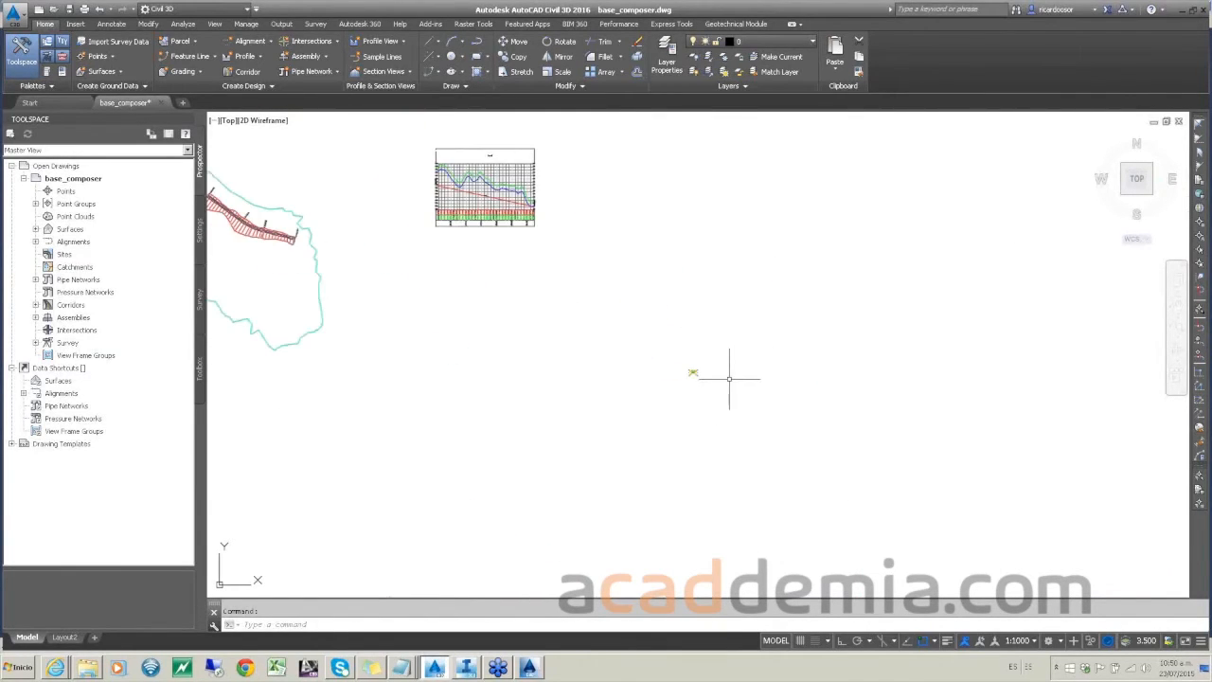
{"action": "scroll", "coordinate": [668, 356], "scroll_direction": "up", "scroll_amount": 4}
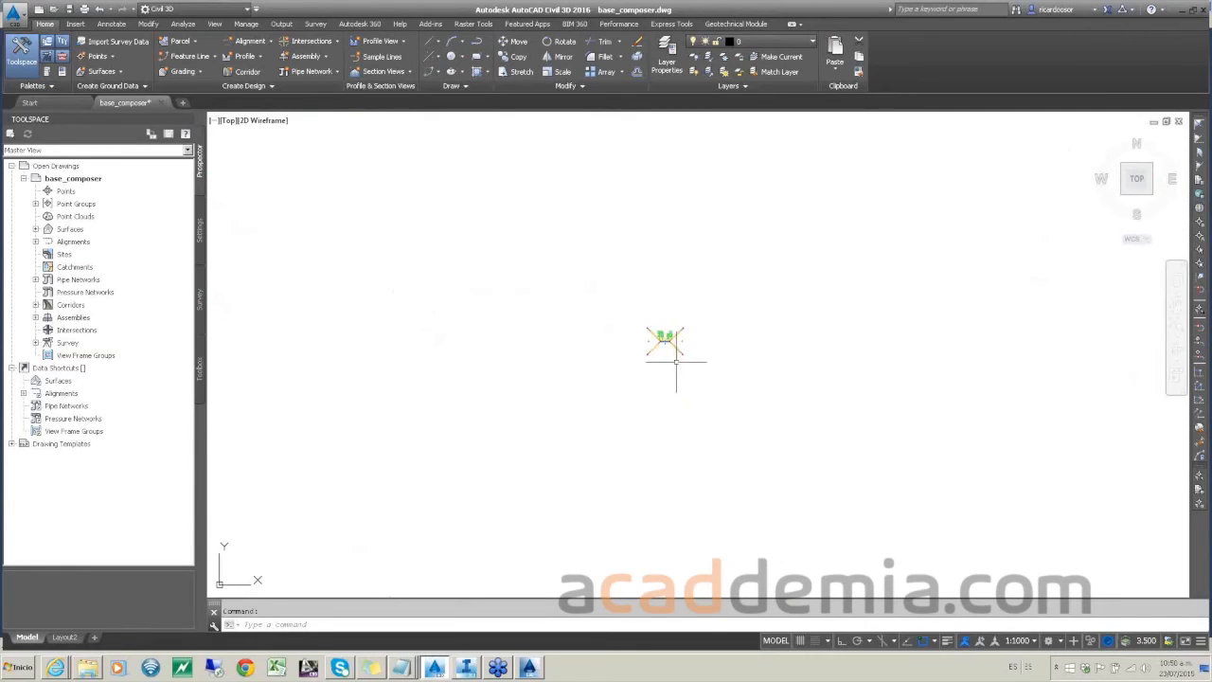
{"action": "scroll", "coordinate": [663, 359], "scroll_direction": "up", "scroll_amount": 2}
{"action": "type", "text": "copy"}
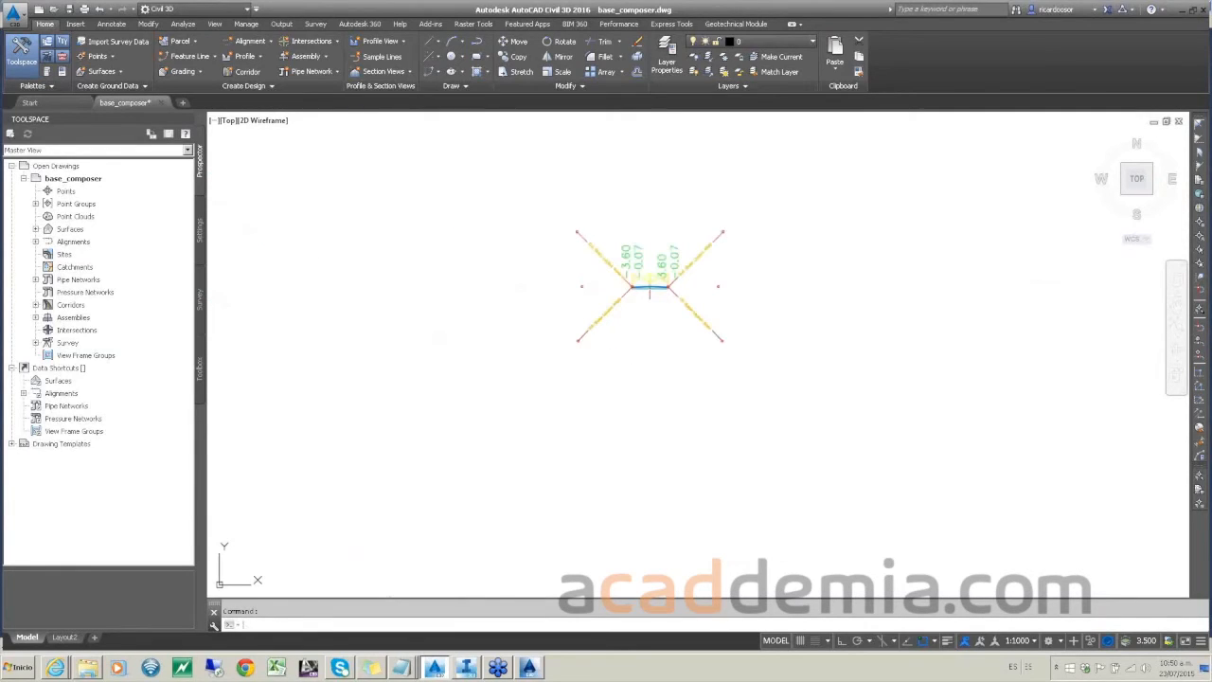
{"action": "key", "text": "Return"}
{"action": "left_click", "coordinate": [649, 288]}
{"action": "key", "text": "Return"}
{"action": "left_click", "coordinate": [649, 285]}
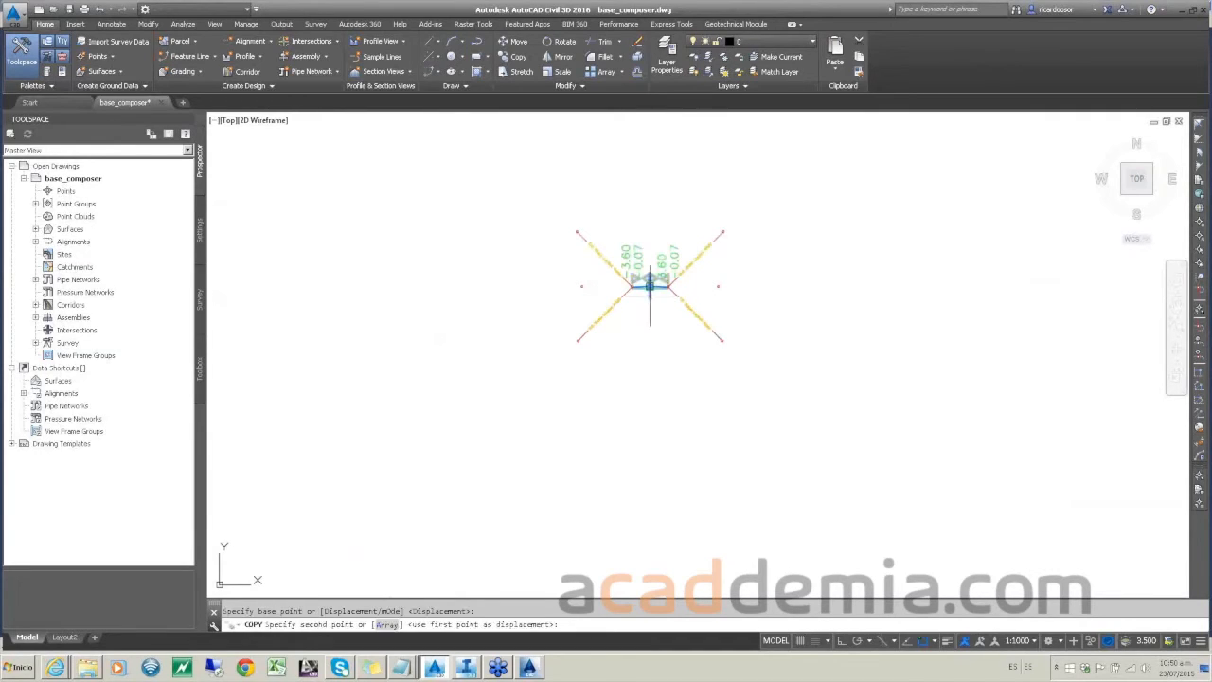
{"action": "scroll", "coordinate": [637, 376], "scroll_direction": "down", "scroll_amount": 5}
{"action": "left_click", "coordinate": [644, 473]}
{"action": "key", "text": "Escape"}
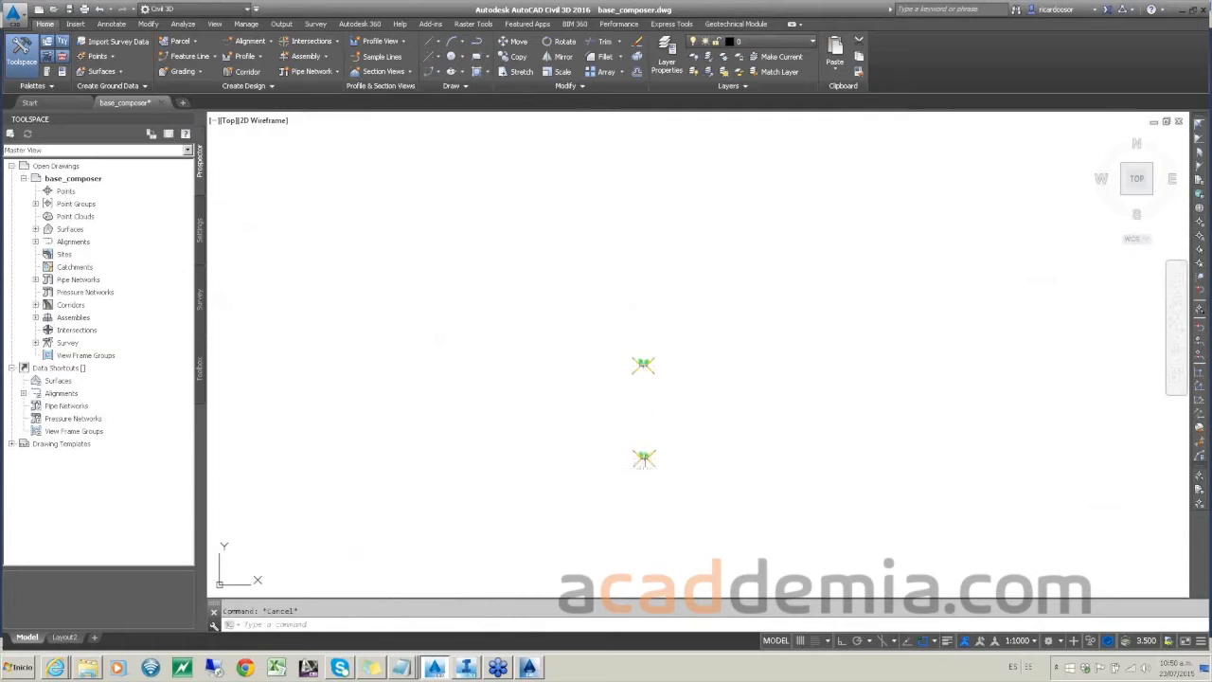
Step: Delete the right-hand slope subassembly from the copied assembly
{"action": "scroll", "coordinate": [655, 436], "scroll_direction": "up", "scroll_amount": 4}
{"action": "left_click", "coordinate": [654, 428]}
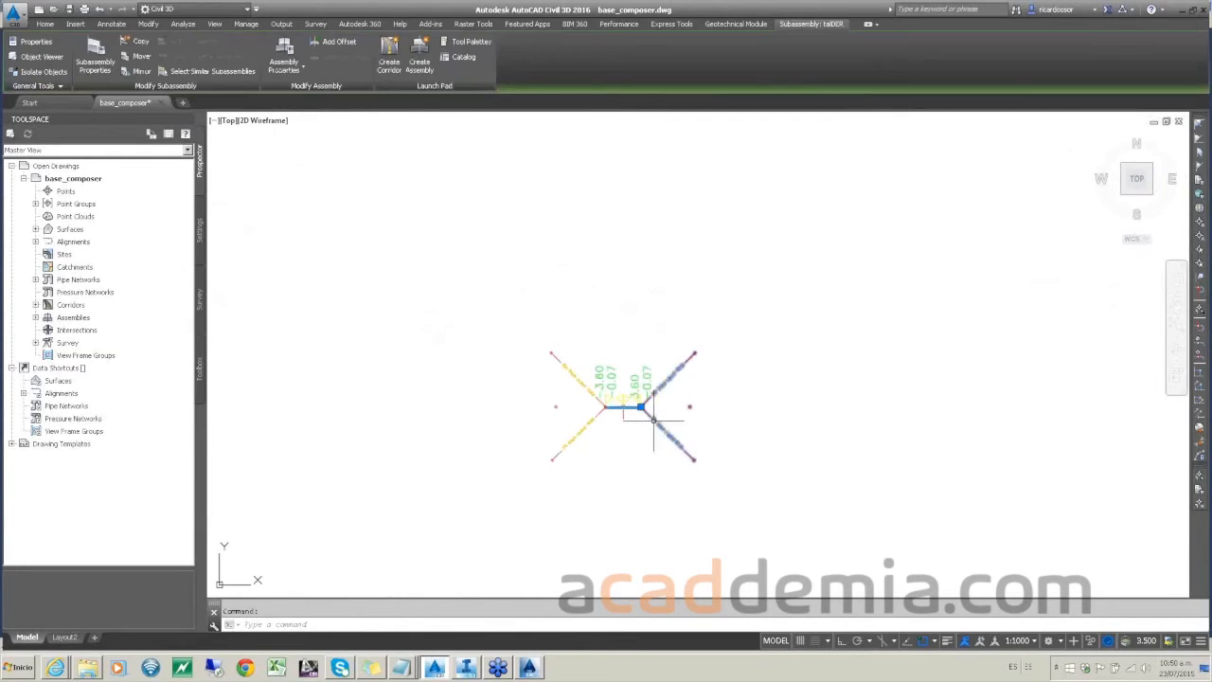
{"action": "key", "text": "Delete"}
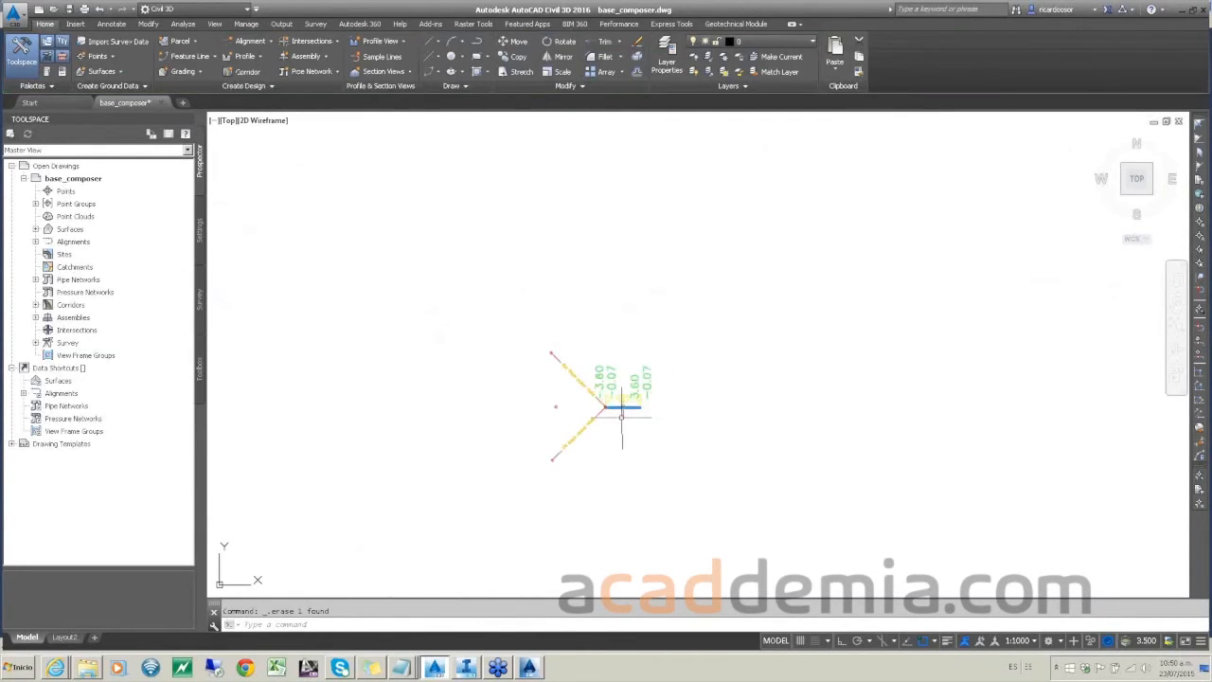
Step: Rename the copied assembly as s2 in its assembly properties
{"action": "left_click", "coordinate": [621, 409]}
{"action": "right_click", "coordinate": [622, 418]}
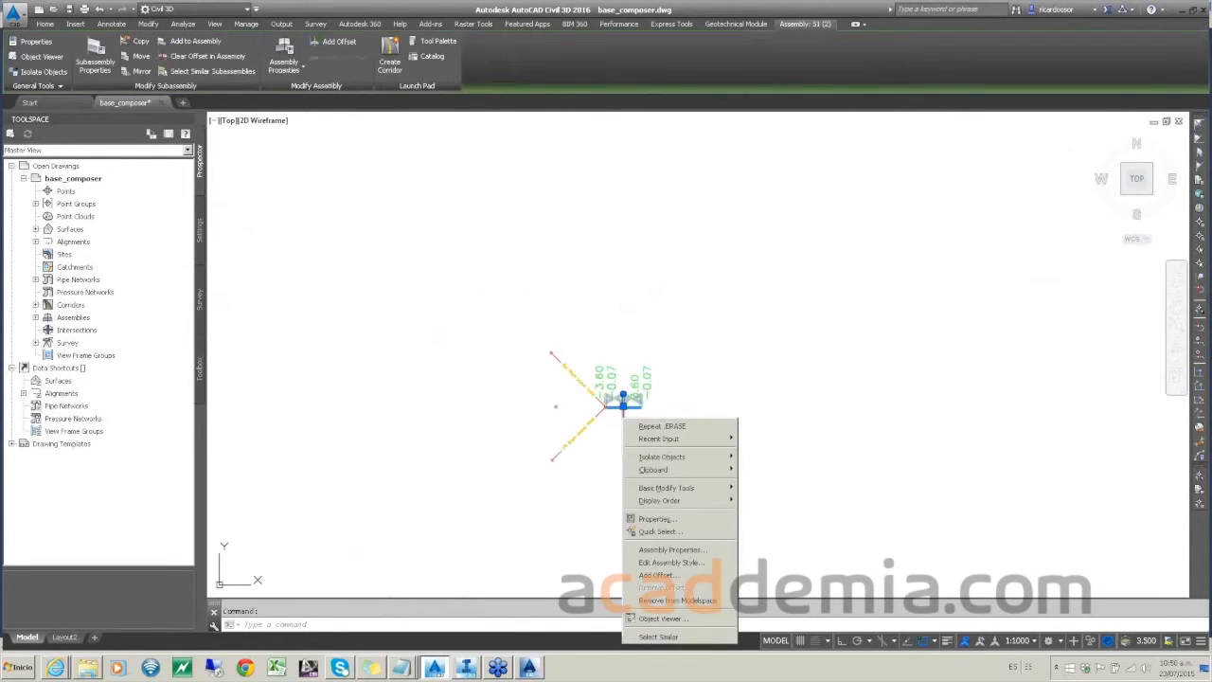
{"action": "left_click", "coordinate": [684, 551]}
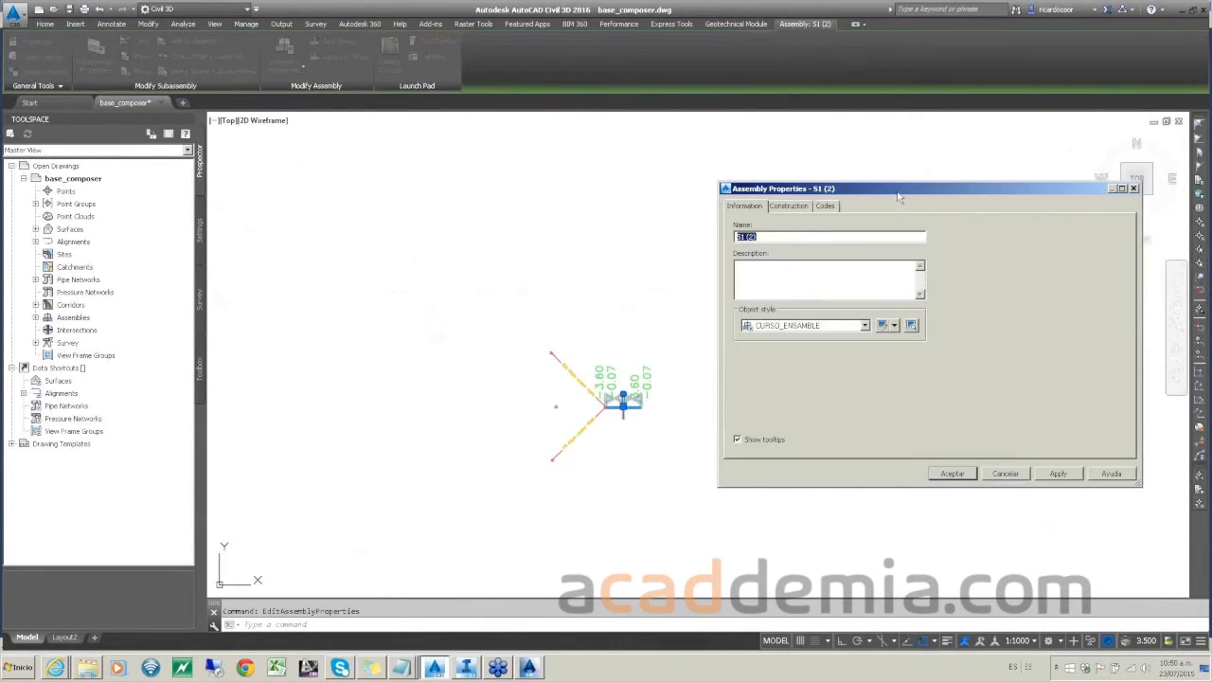
{"action": "type", "text": "s2"}
{"action": "left_click", "coordinate": [956, 475]}
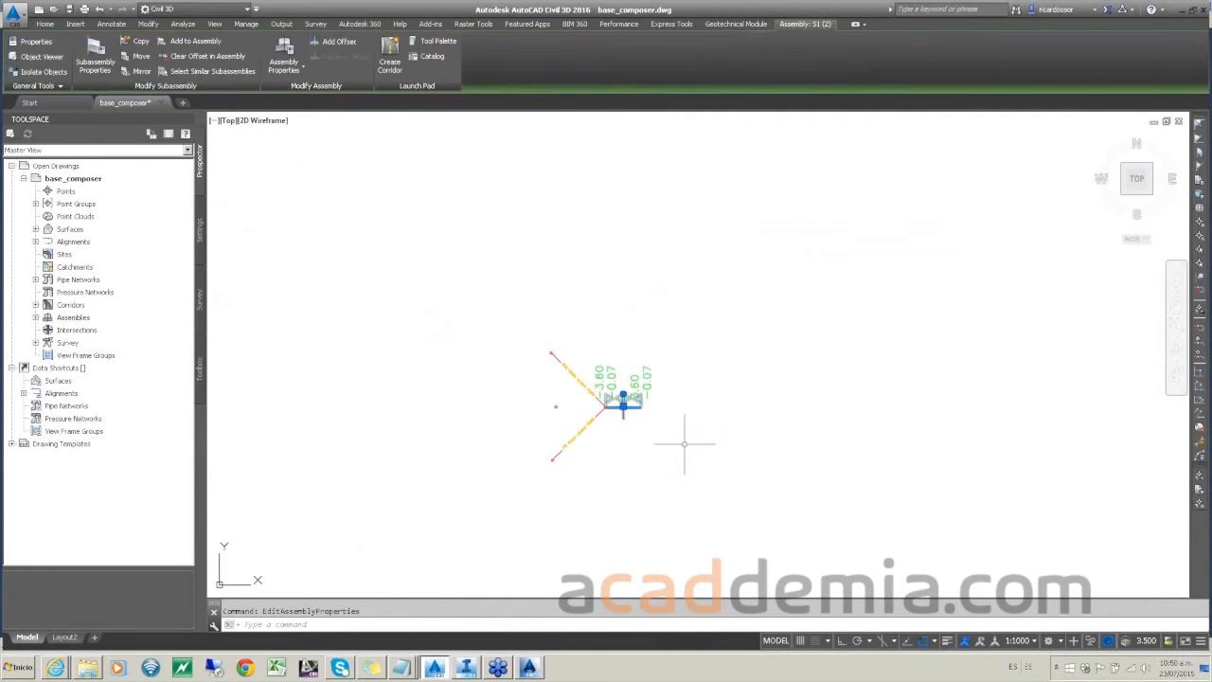
{"action": "key", "text": "Escape"}
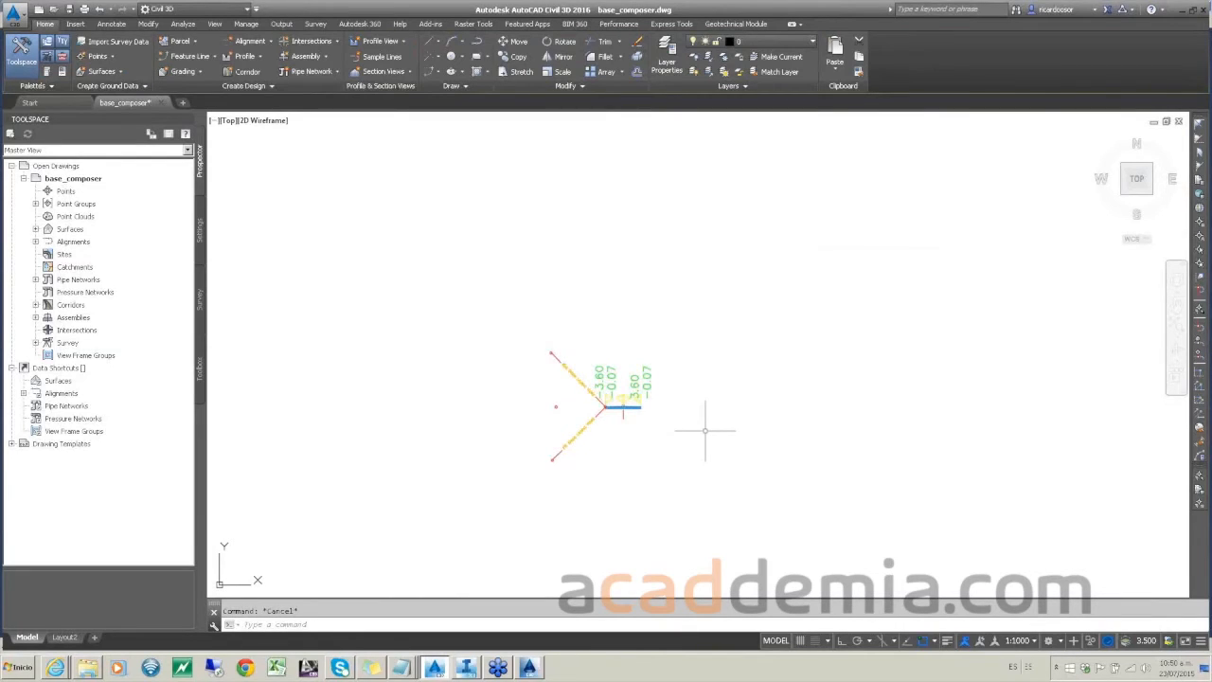
Step: Import the subassembly packet terrasd4.pkt from the composer_demo folder into the demo tool palette
{"action": "key", "text": "ctrl+3"}
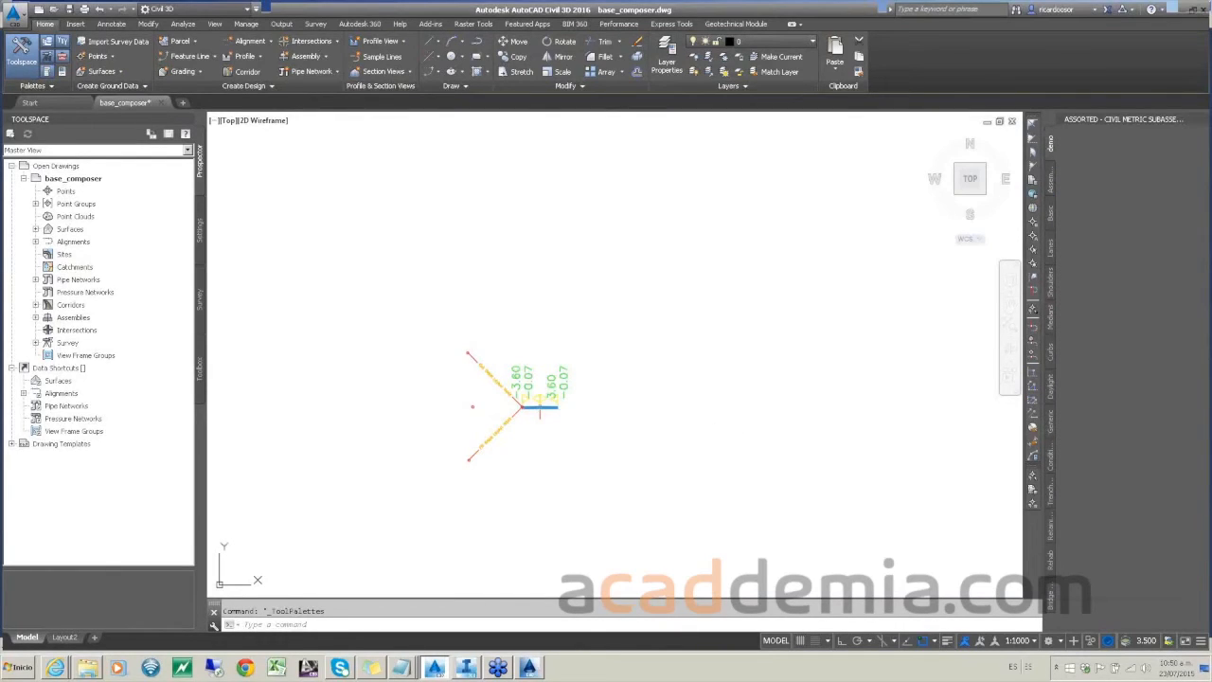
{"action": "right_click", "coordinate": [1049, 144]}
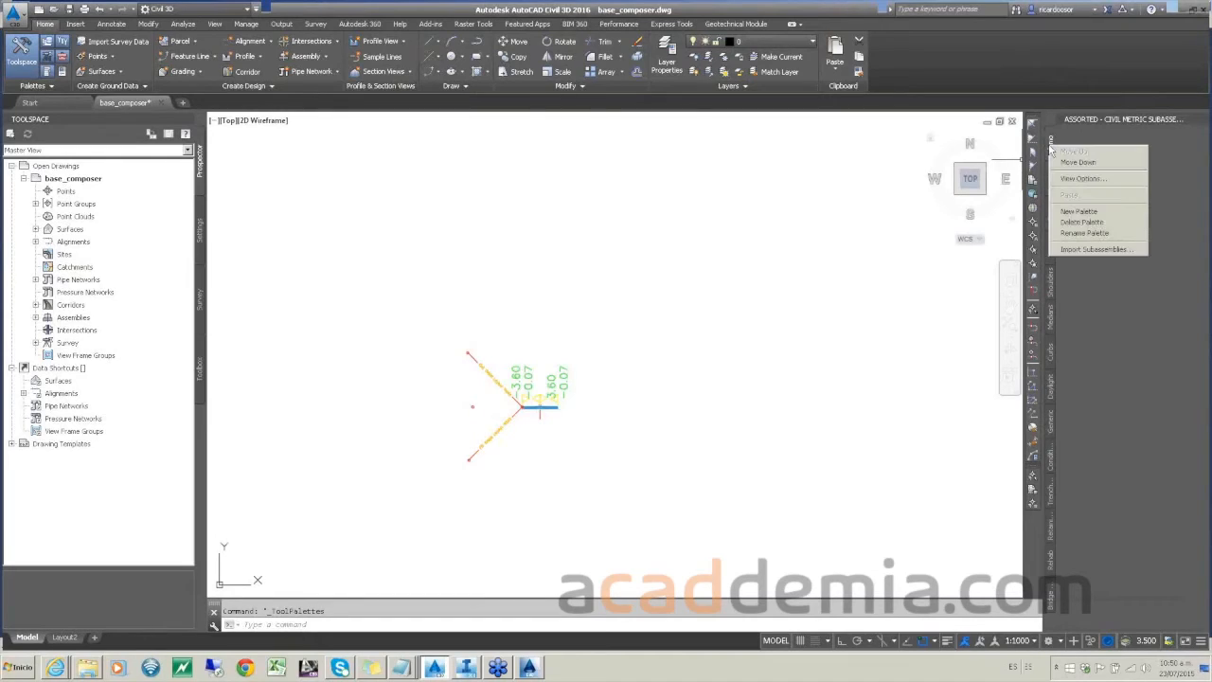
{"action": "left_click", "coordinate": [1084, 249]}
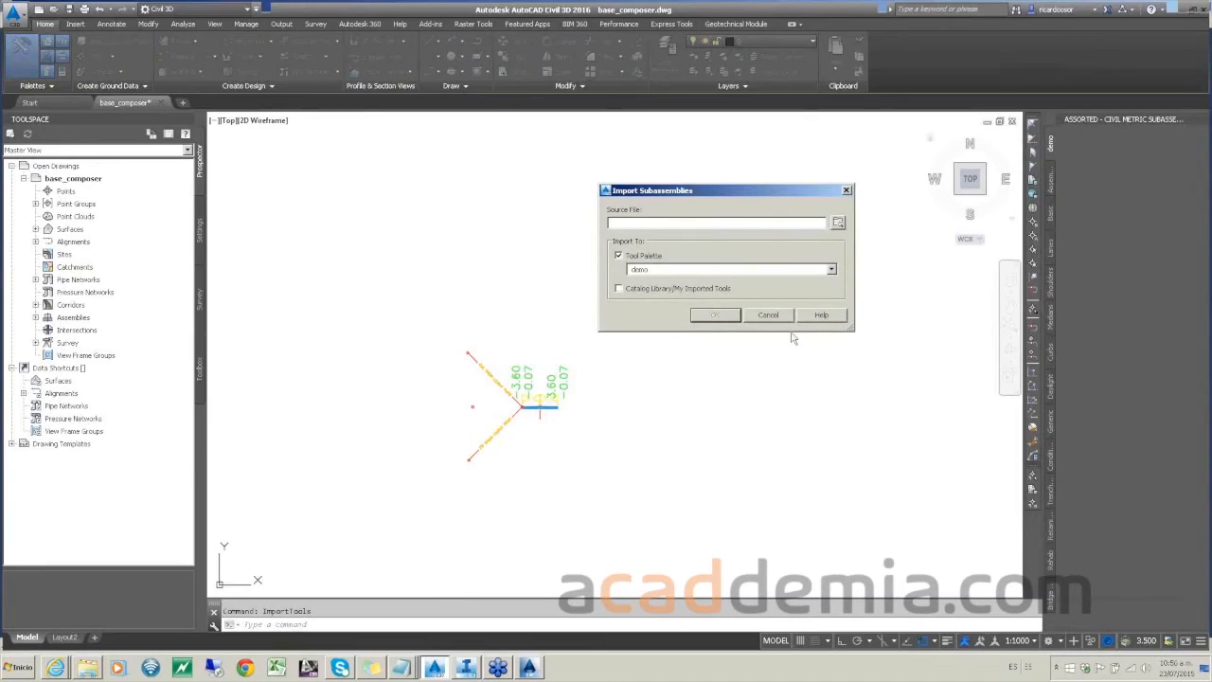
{"action": "left_click", "coordinate": [839, 223]}
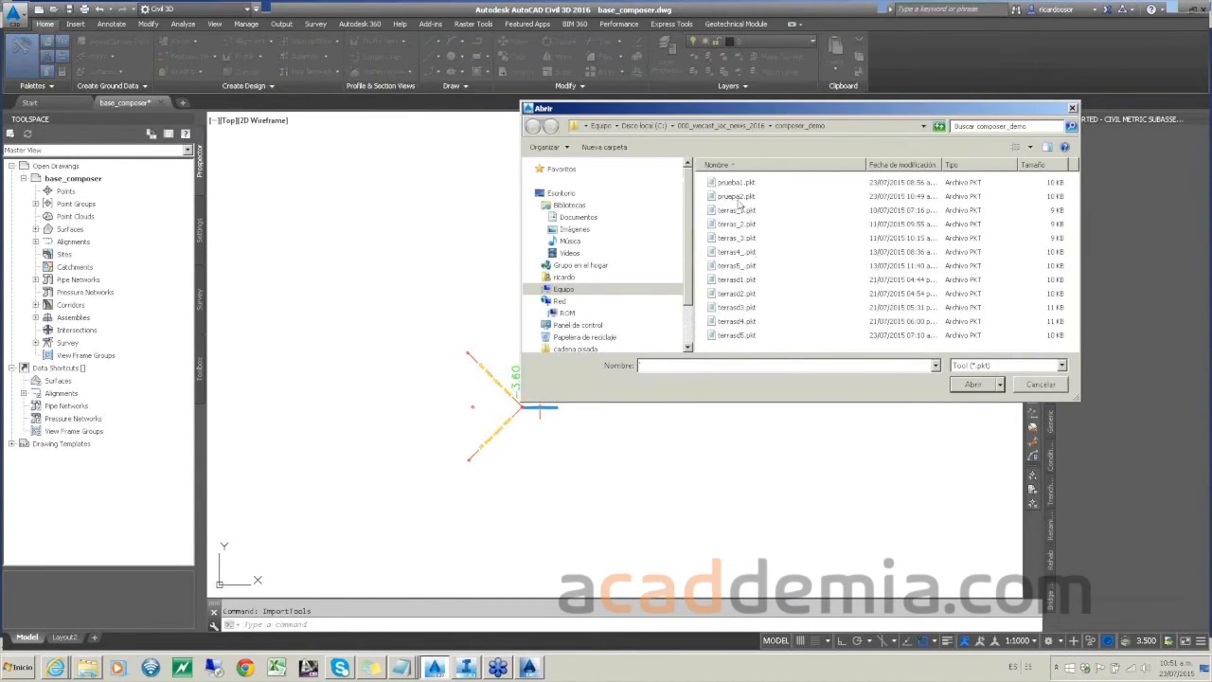
{"action": "left_click", "coordinate": [742, 323]}
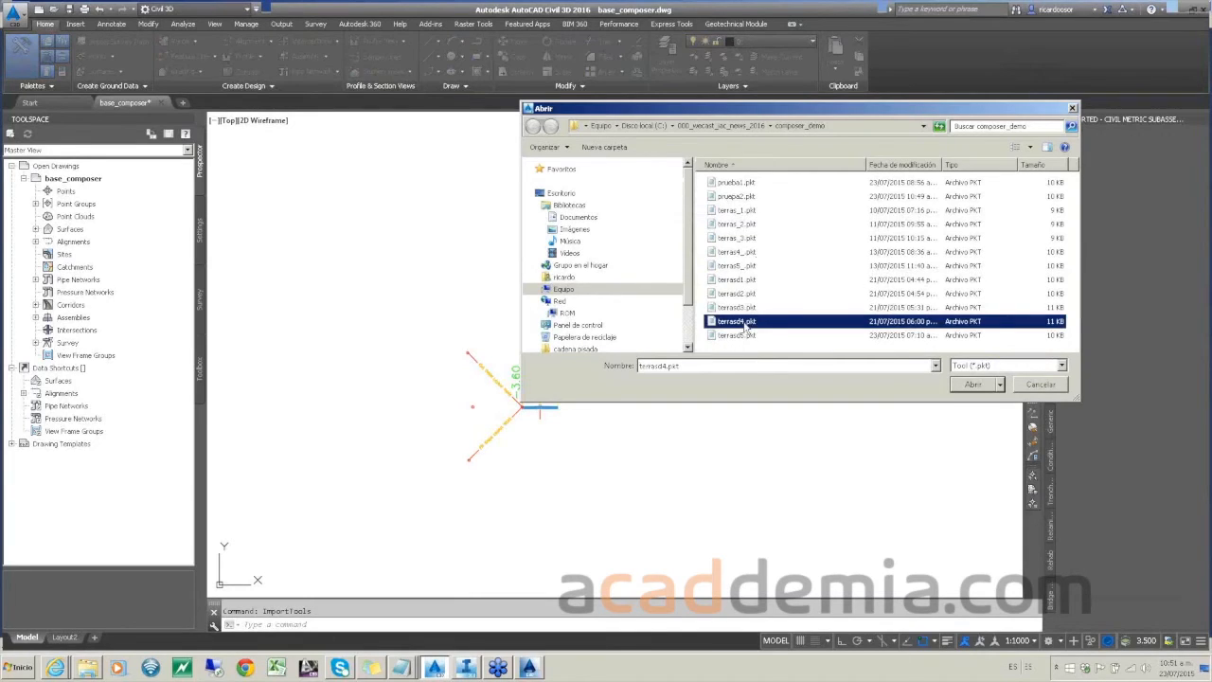
{"action": "left_click", "coordinate": [972, 384]}
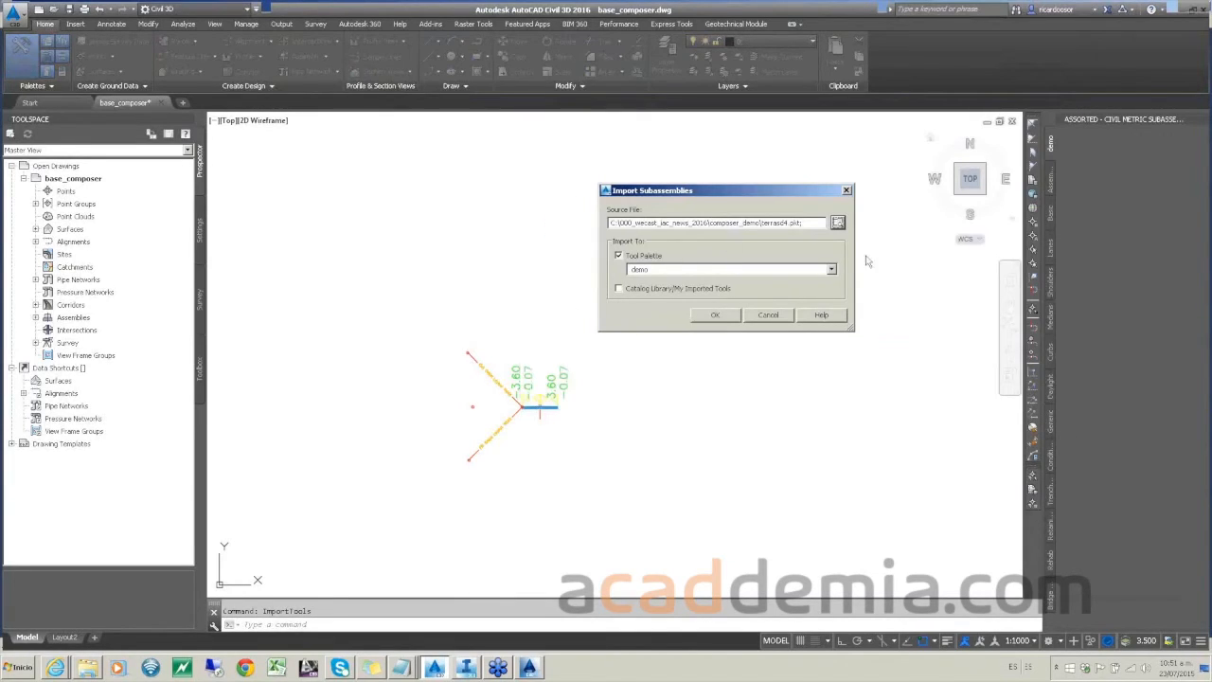
{"action": "left_click", "coordinate": [715, 316]}
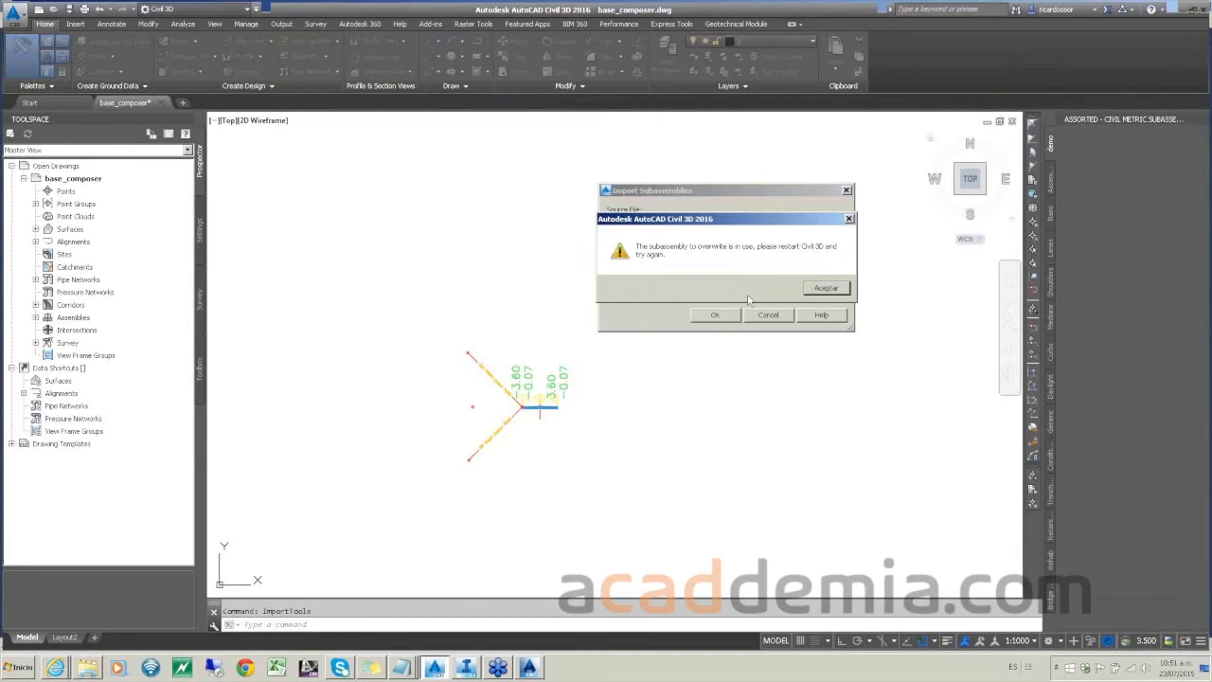
{"action": "left_click", "coordinate": [831, 289]}
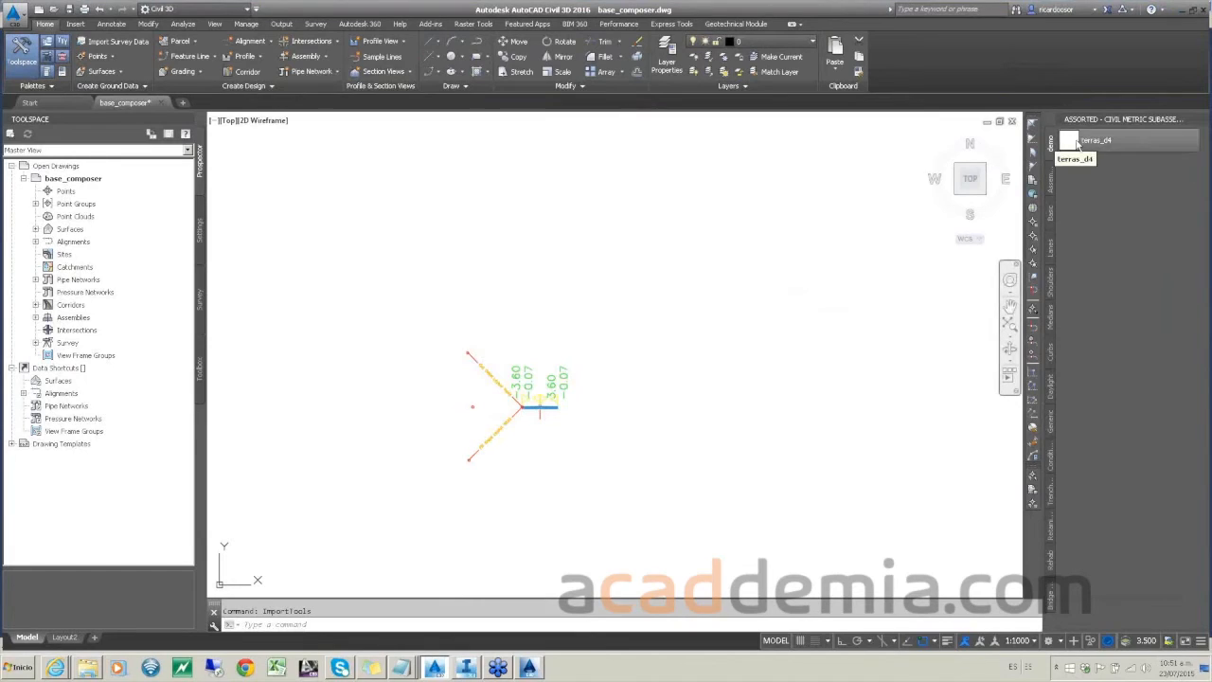
Step: Attach the terras_d4 subassembly to the upper outer marker point of the right lane and name it talder
{"action": "left_click", "coordinate": [1075, 142]}
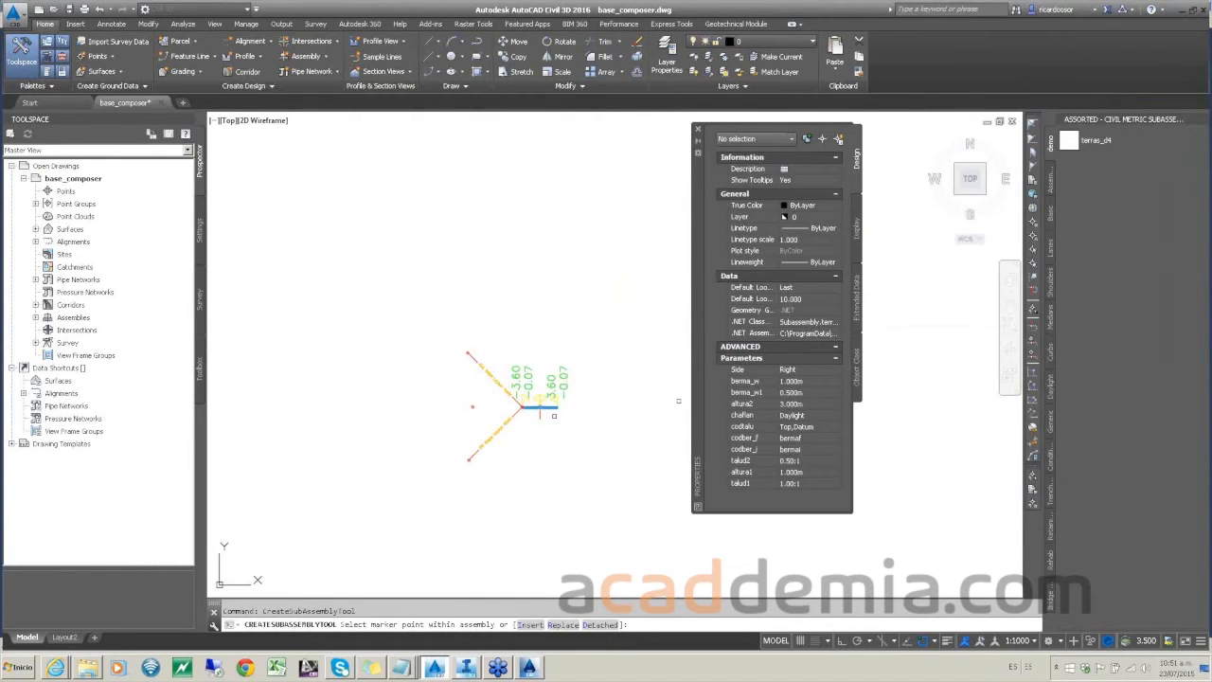
{"action": "scroll", "coordinate": [560, 414], "scroll_direction": "up", "scroll_amount": 15}
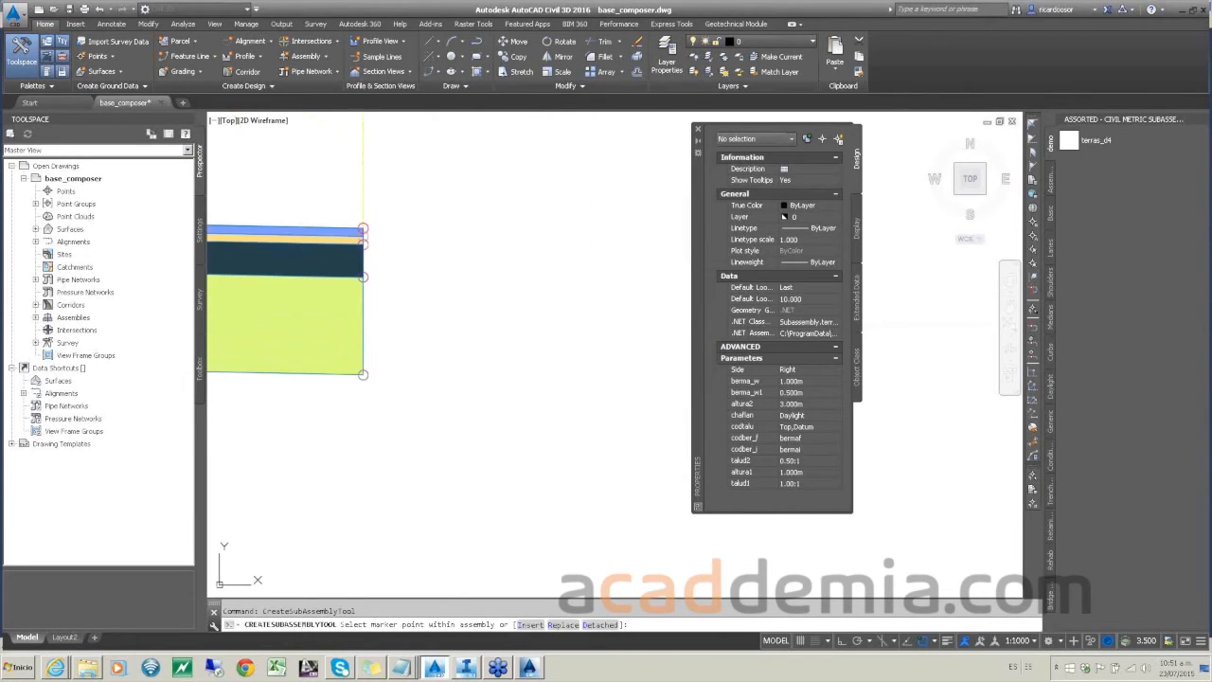
{"action": "left_click", "coordinate": [367, 228]}
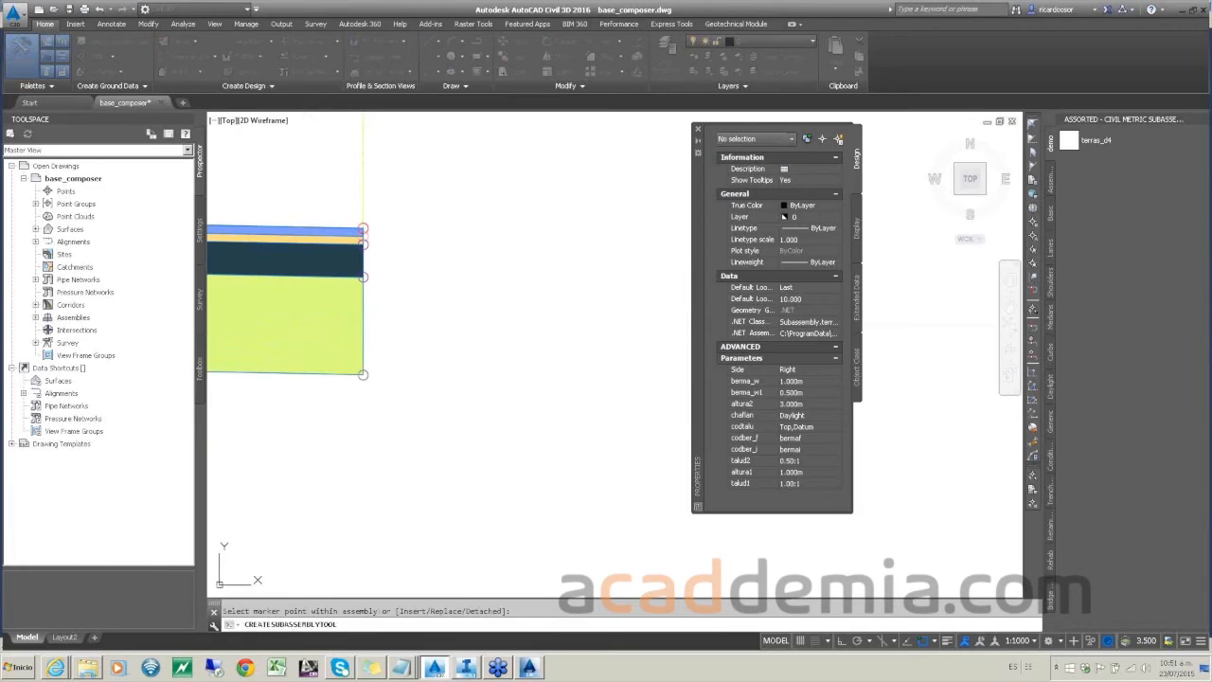
{"action": "left_click_drag", "start_coordinate": [994, 288], "coordinate": [616, 326]}
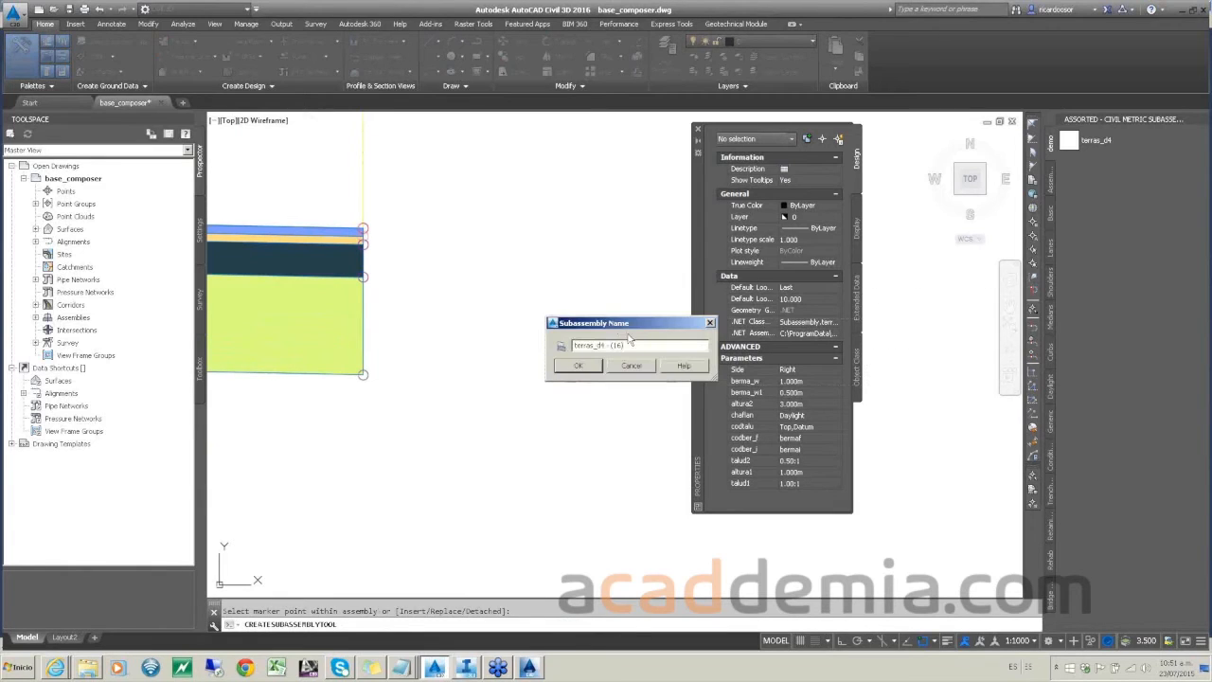
{"action": "type", "text": "taldir"}
{"action": "left_click", "coordinate": [577, 366]}
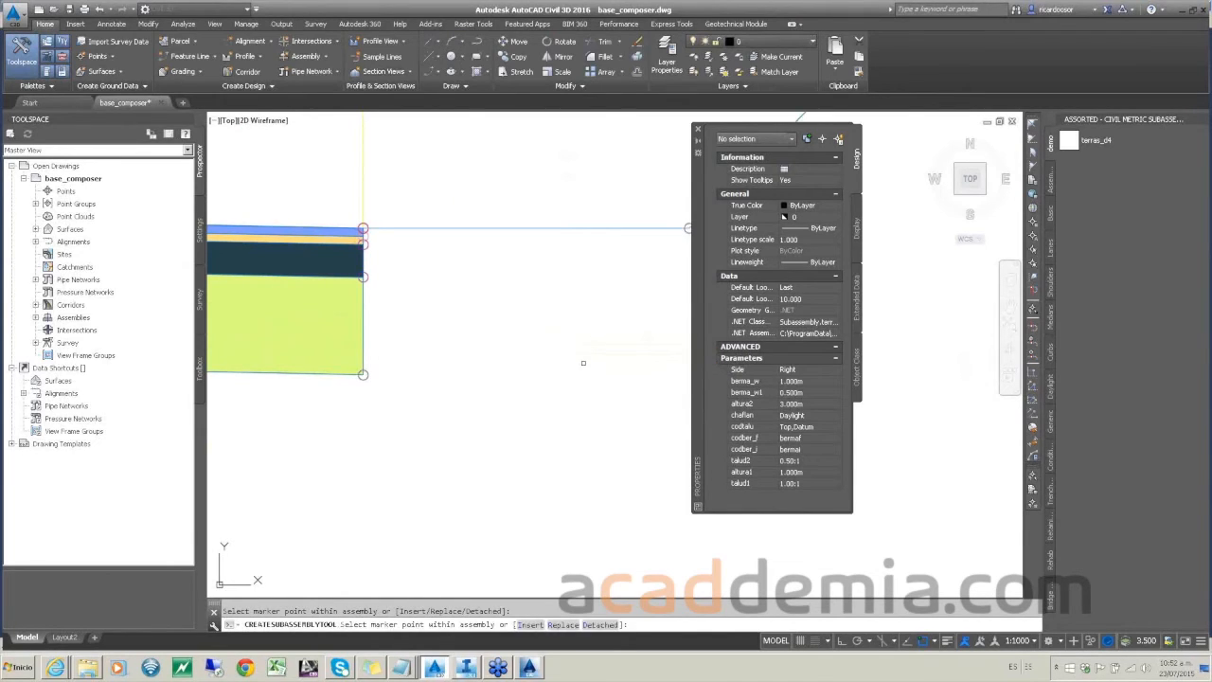
{"action": "key", "text": "Return"}
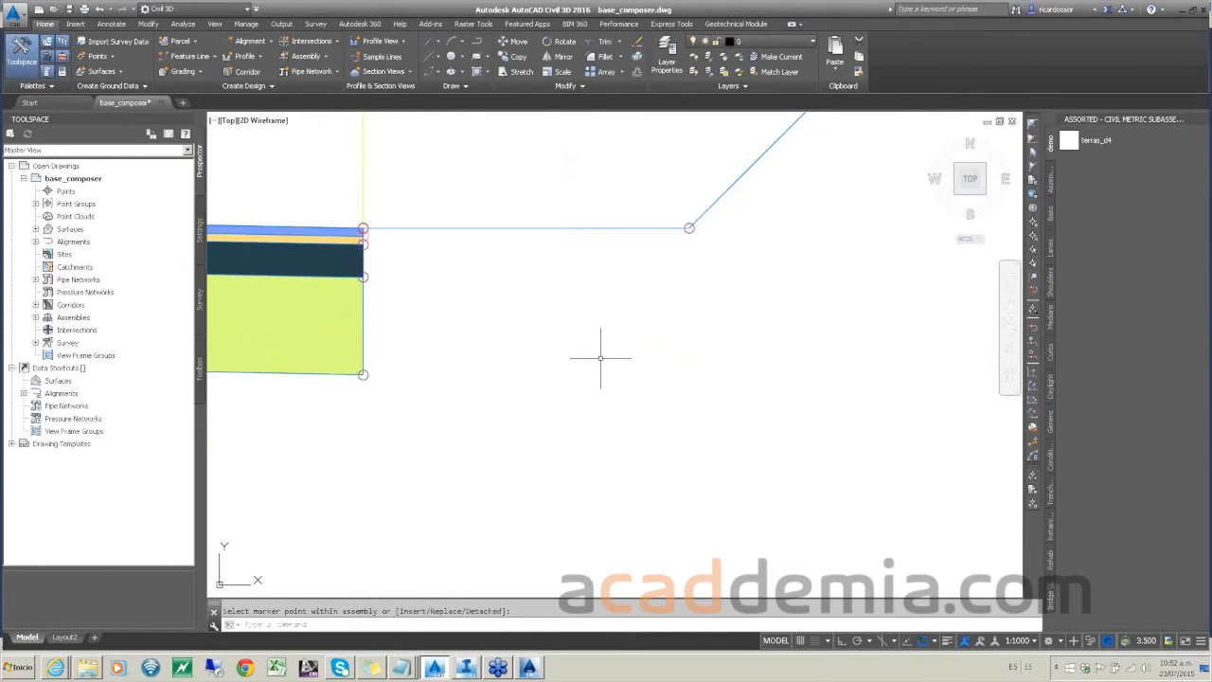
Step: Inspect the stepped slope attached to the right lane and review the input parameters in its subassembly properties
{"action": "scroll", "coordinate": [599, 353], "scroll_direction": "down", "scroll_amount": 3}
{"action": "scroll", "coordinate": [604, 353], "scroll_direction": "down", "scroll_amount": 5}
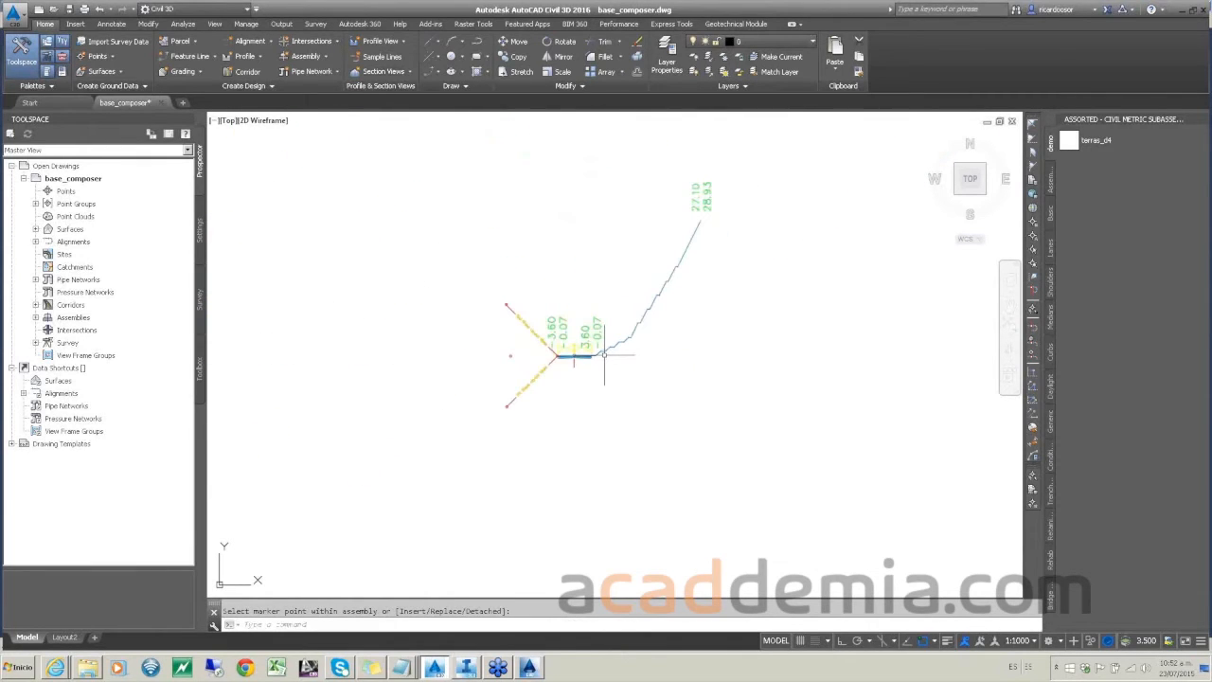
{"action": "scroll", "coordinate": [604, 353], "scroll_direction": "up", "scroll_amount": 4}
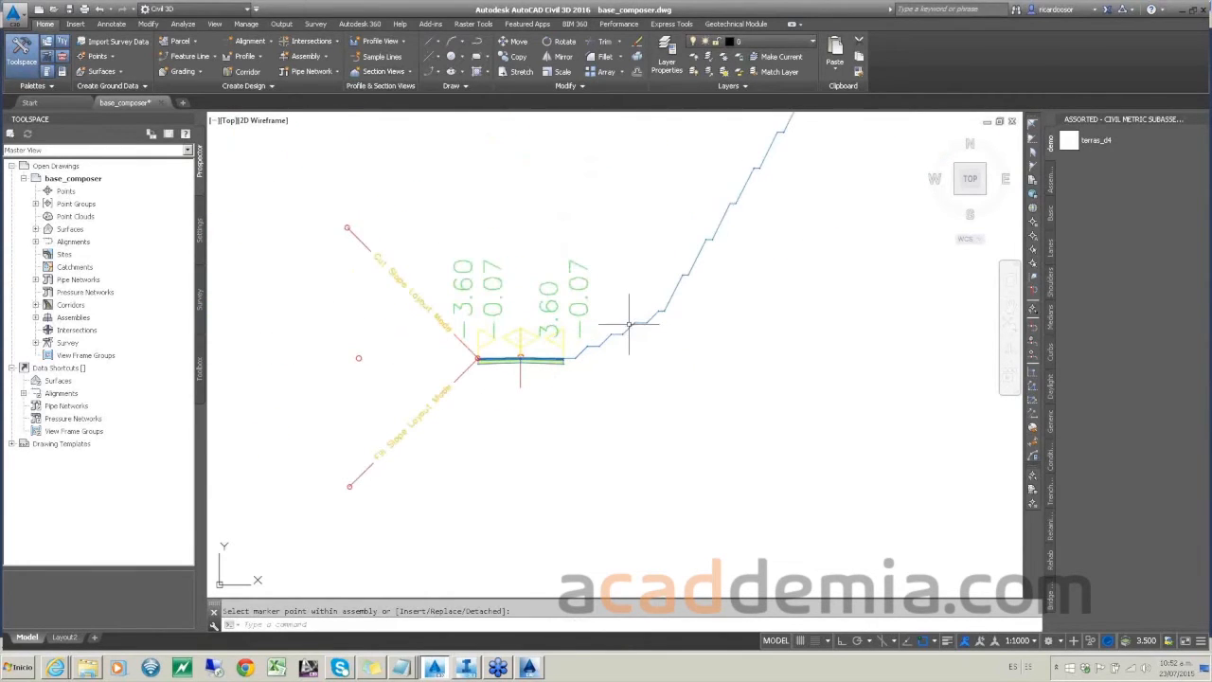
{"action": "left_click", "coordinate": [629, 331]}
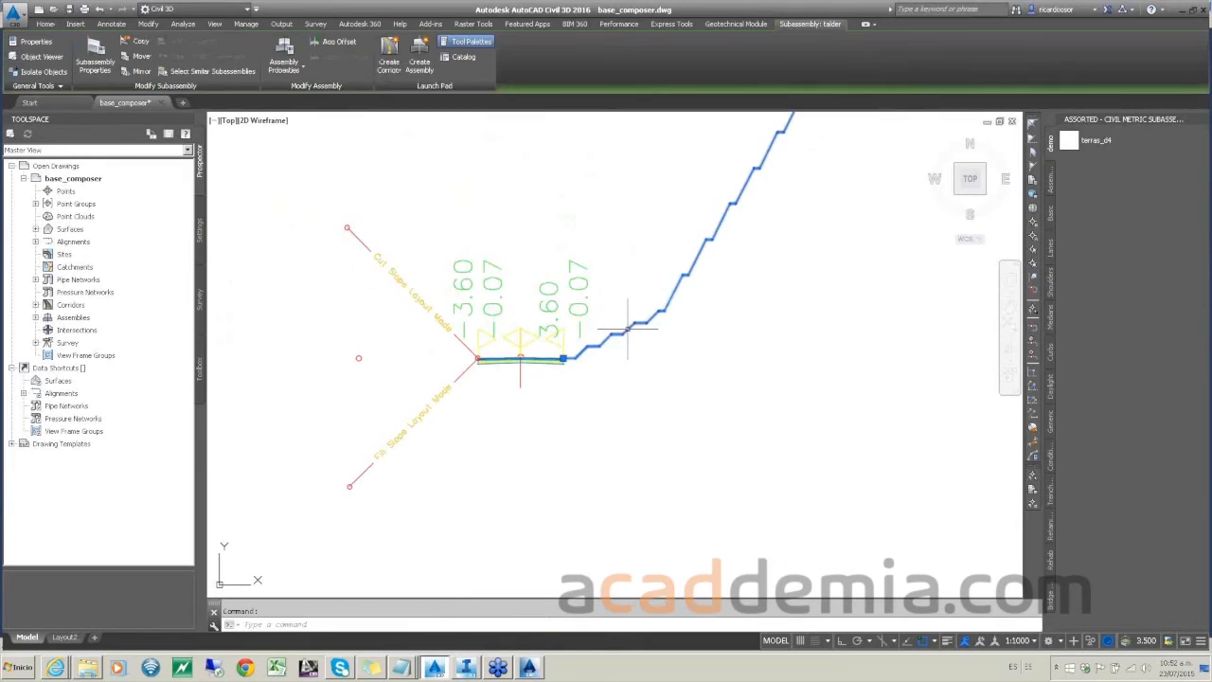
{"action": "right_click", "coordinate": [630, 331]}
{"action": "left_click", "coordinate": [671, 462]}
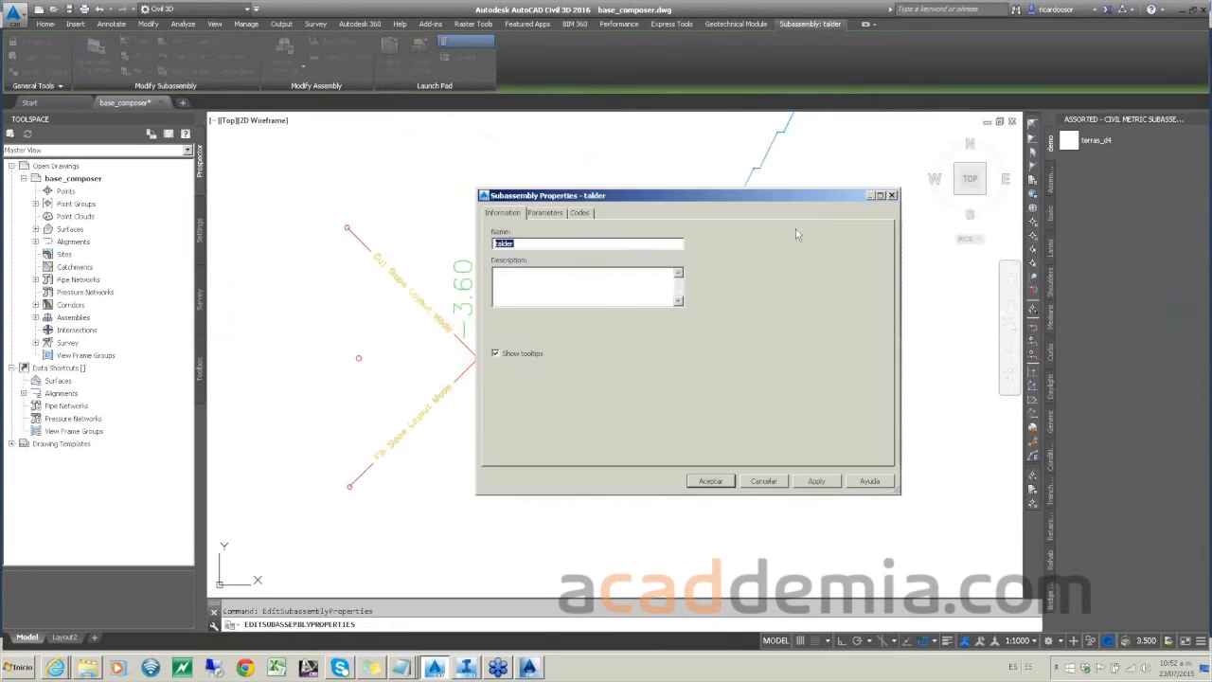
{"action": "left_click", "coordinate": [548, 213]}
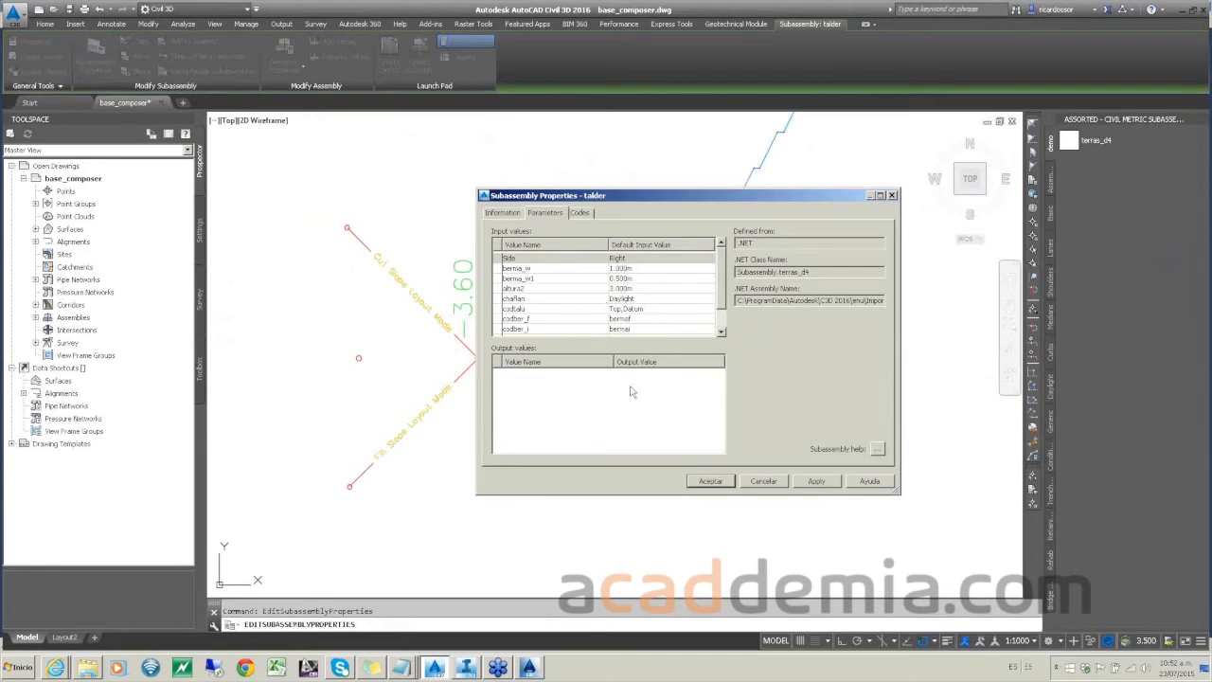
{"action": "left_click", "coordinate": [711, 483]}
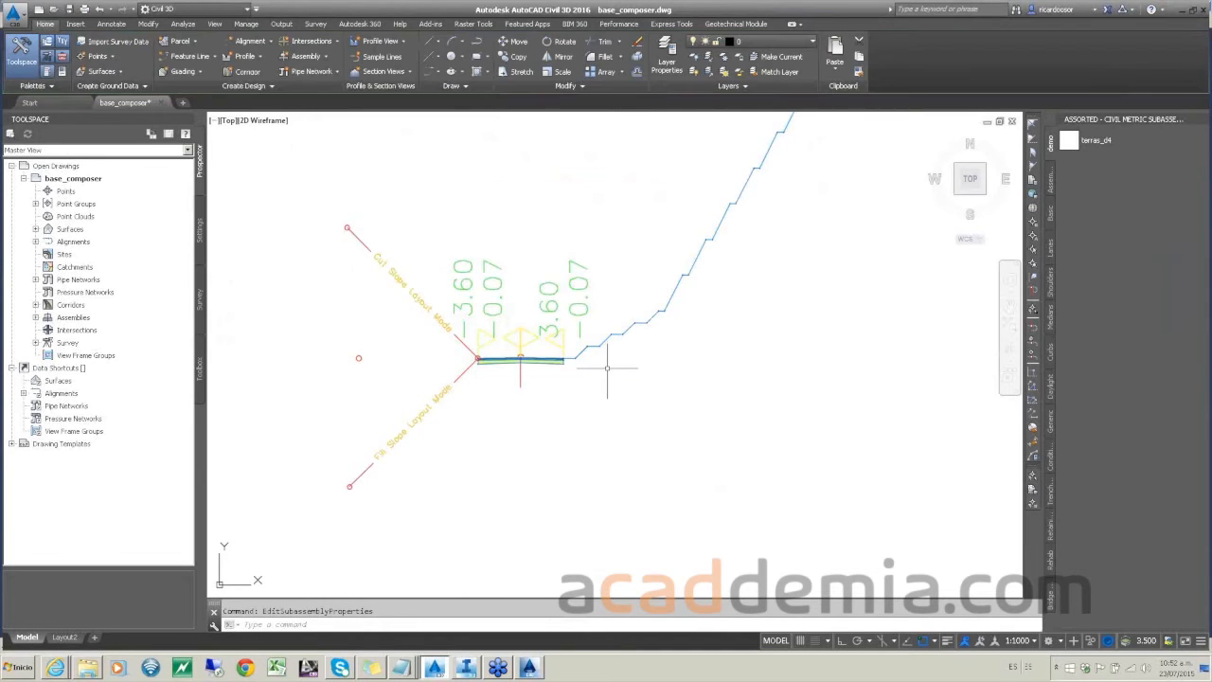
{"action": "scroll", "coordinate": [612, 364], "scroll_direction": "down", "scroll_amount": 5}
{"action": "scroll", "coordinate": [613, 364], "scroll_direction": "down", "scroll_amount": 2}
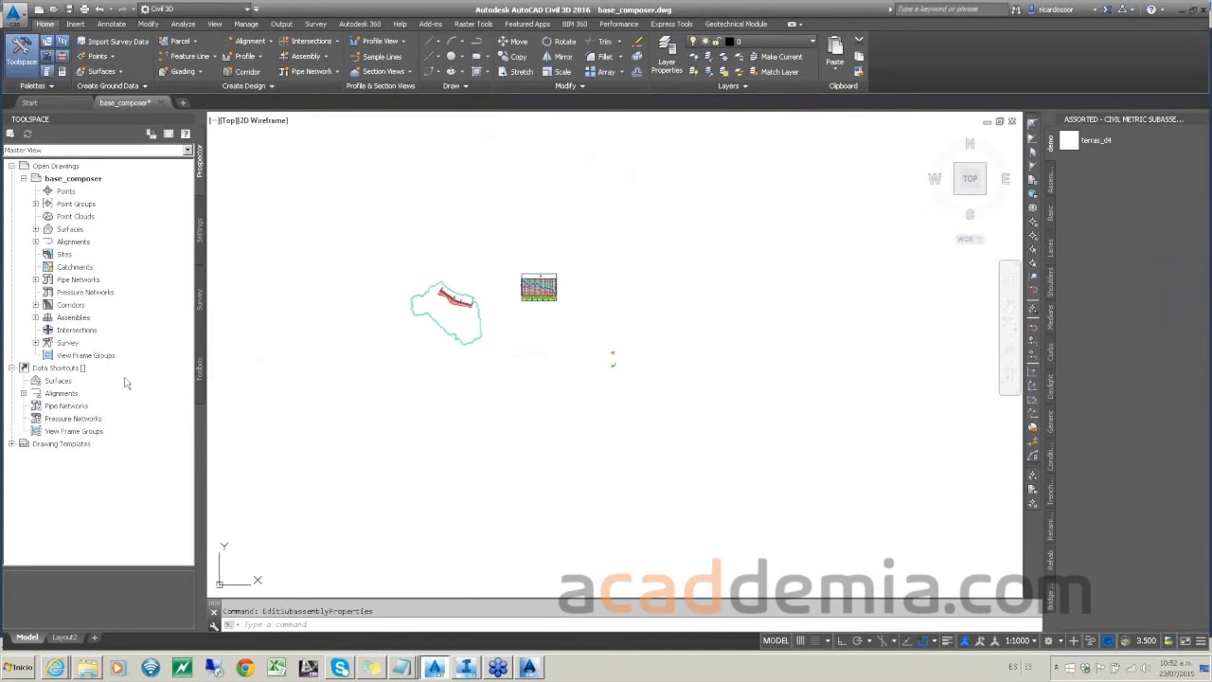
{"action": "right_click", "coordinate": [71, 306]}
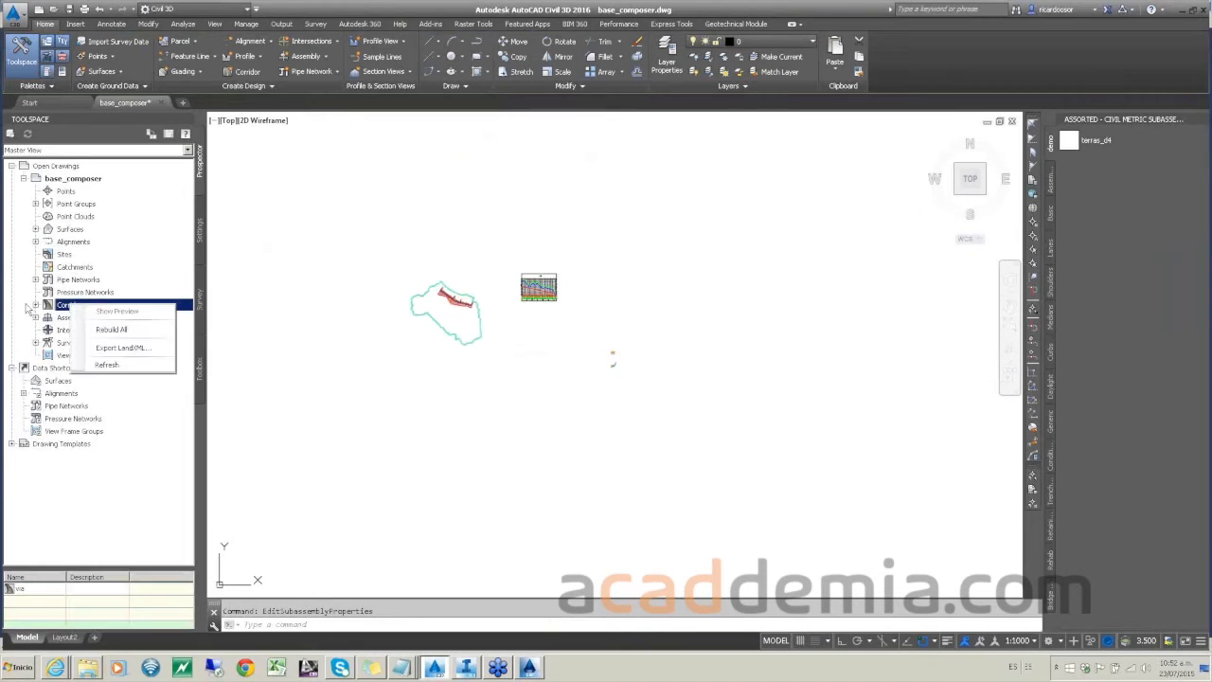
{"action": "left_click", "coordinate": [35, 305]}
{"action": "left_click", "coordinate": [75, 318]}
{"action": "right_click", "coordinate": [78, 319]}
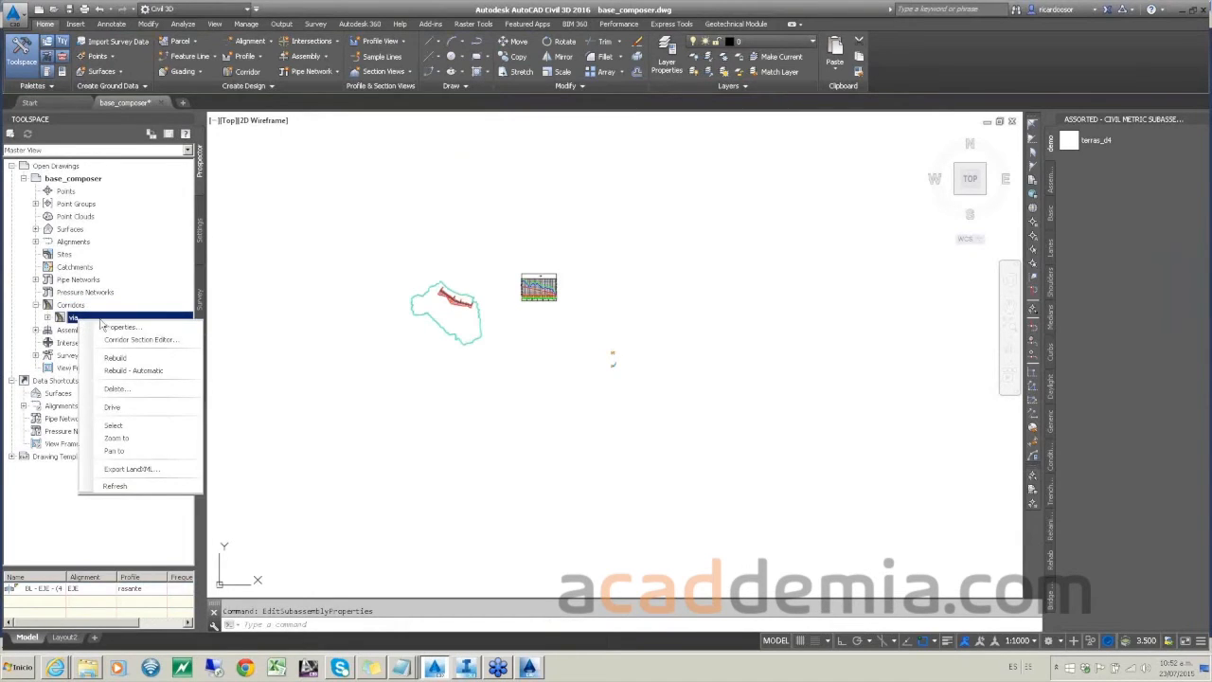
{"action": "left_click", "coordinate": [151, 328]}
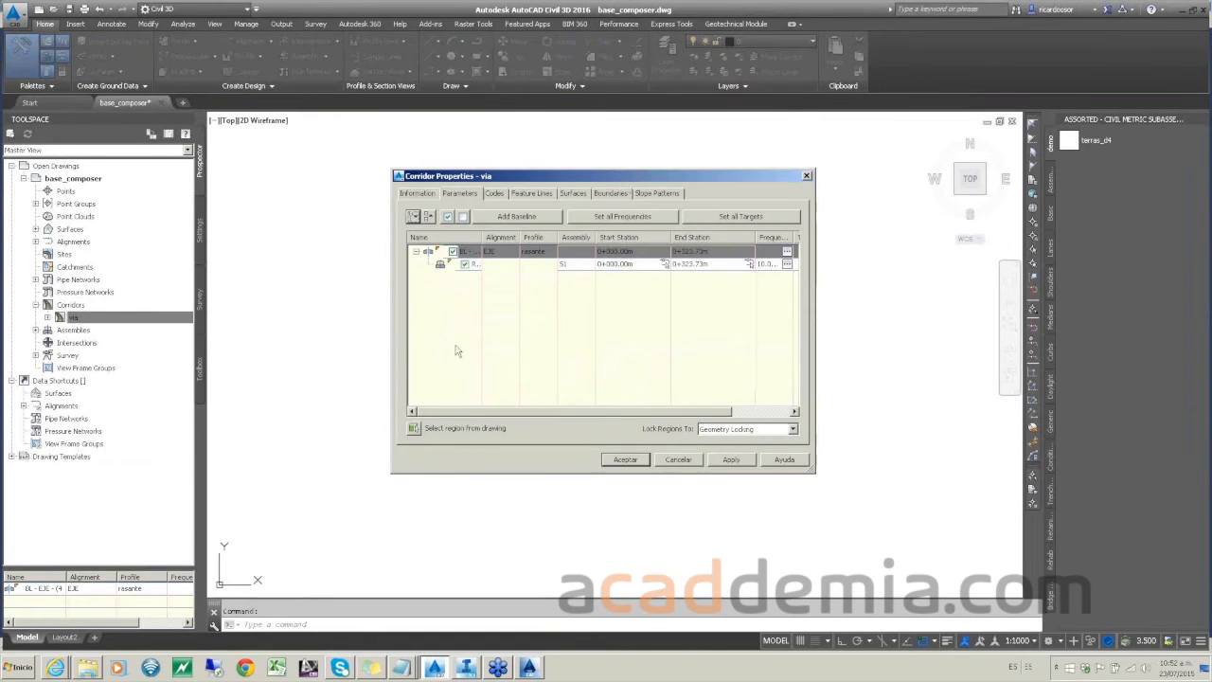
{"action": "left_click", "coordinate": [577, 264]}
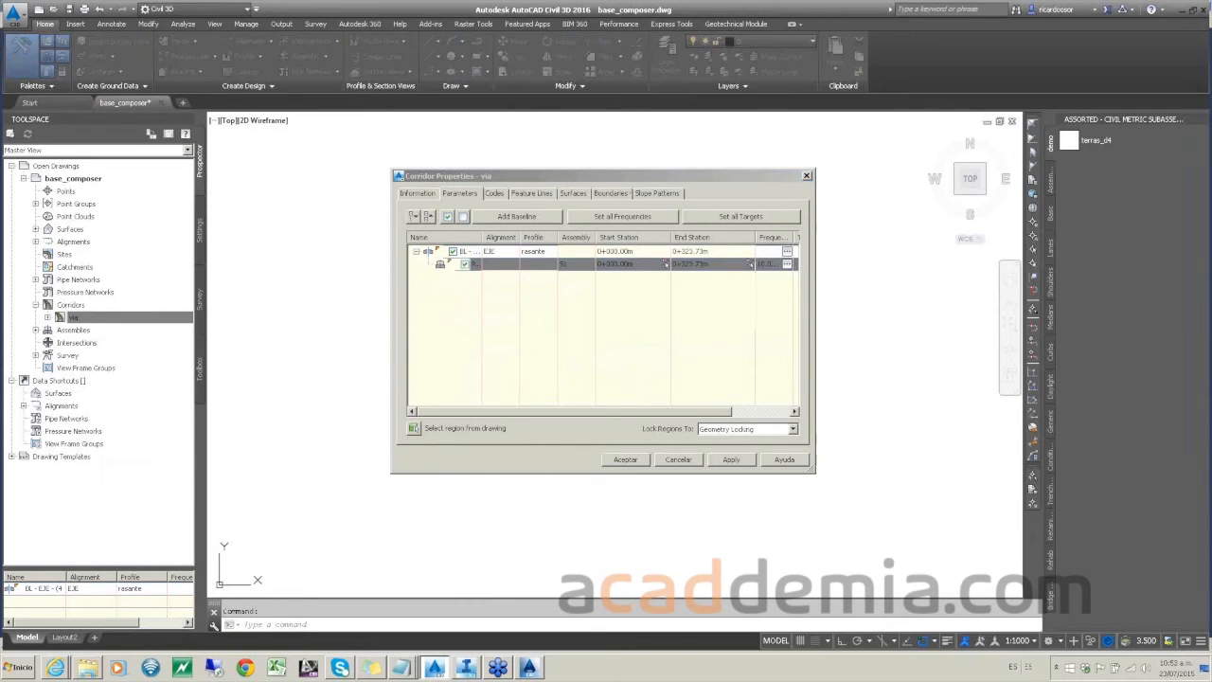
{"action": "left_click_drag", "start_coordinate": [1211, 301], "coordinate": [727, 283]}
{"action": "left_click", "coordinate": [654, 354]}
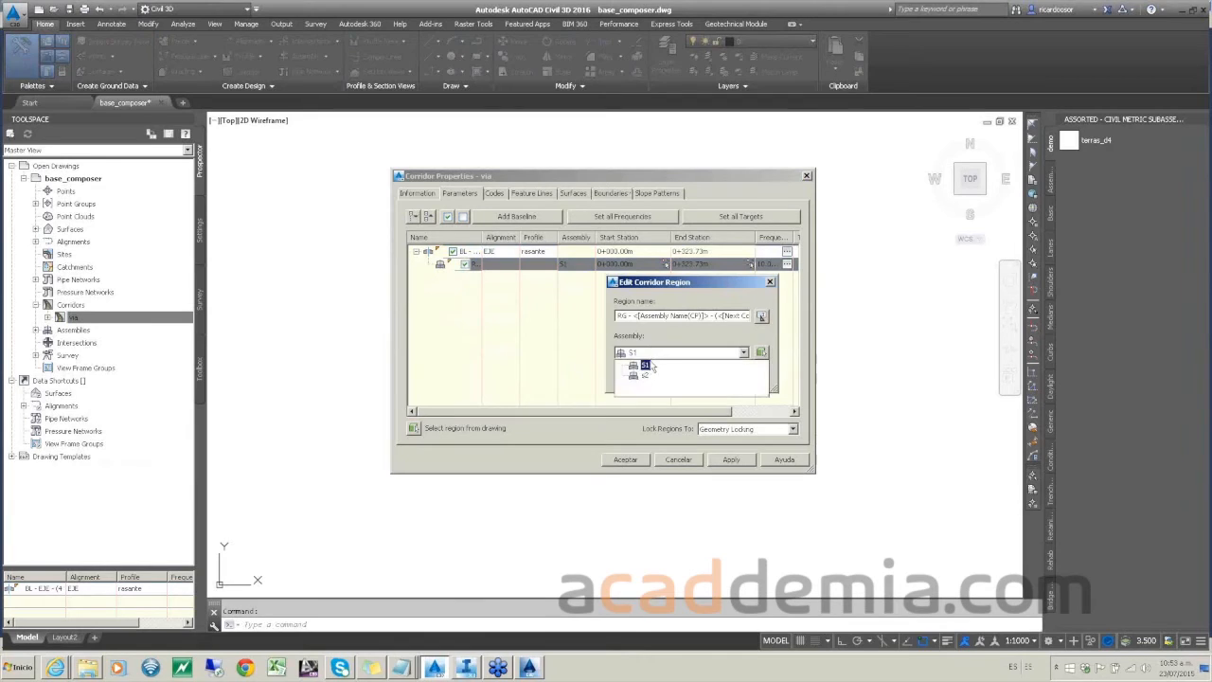
{"action": "left_click", "coordinate": [646, 376]}
{"action": "left_click", "coordinate": [639, 375]}
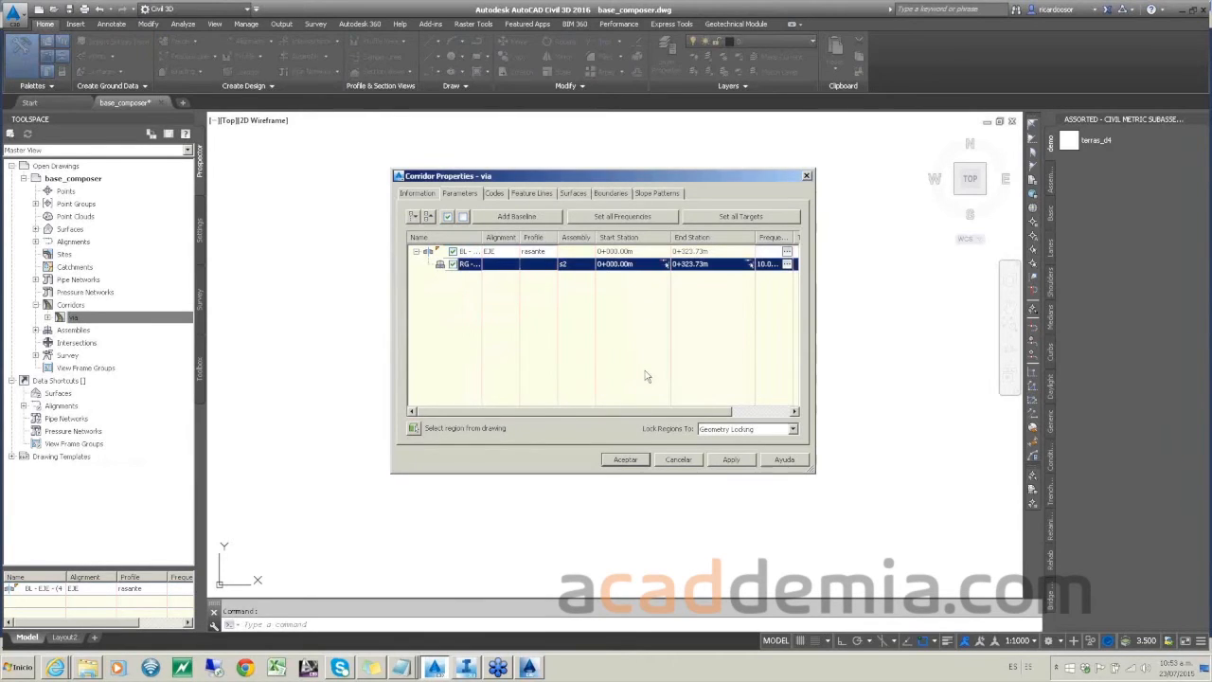
{"action": "left_click", "coordinate": [778, 218]}
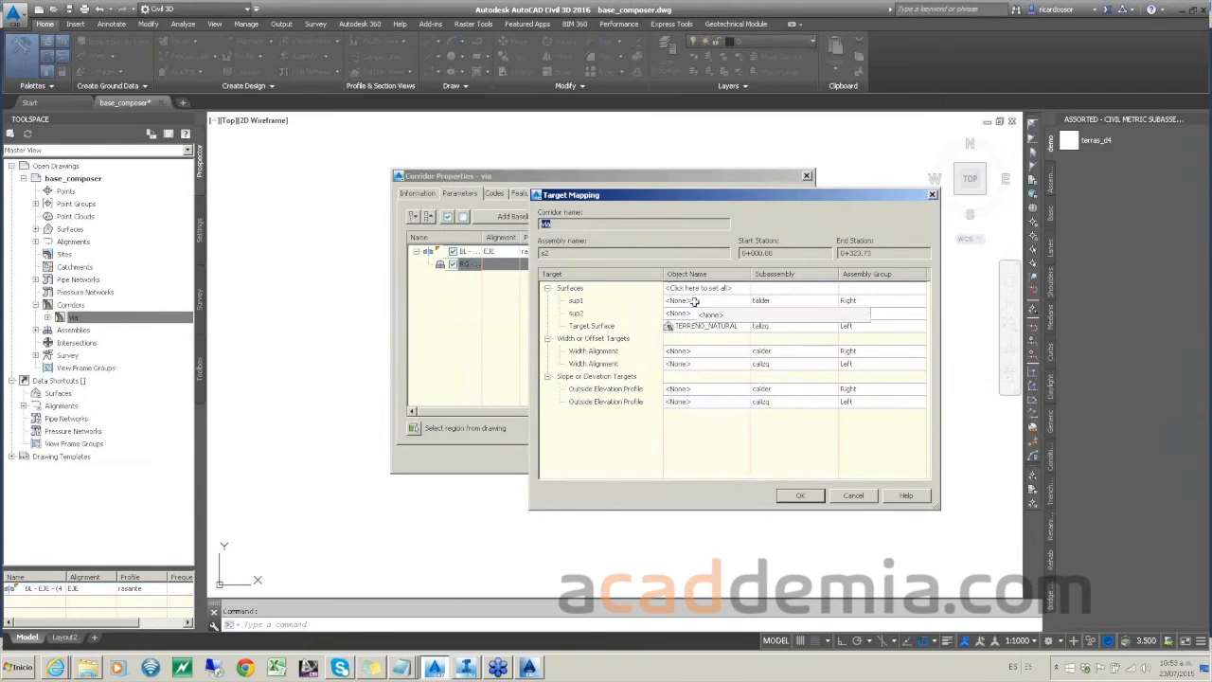
{"action": "left_click", "coordinate": [696, 301]}
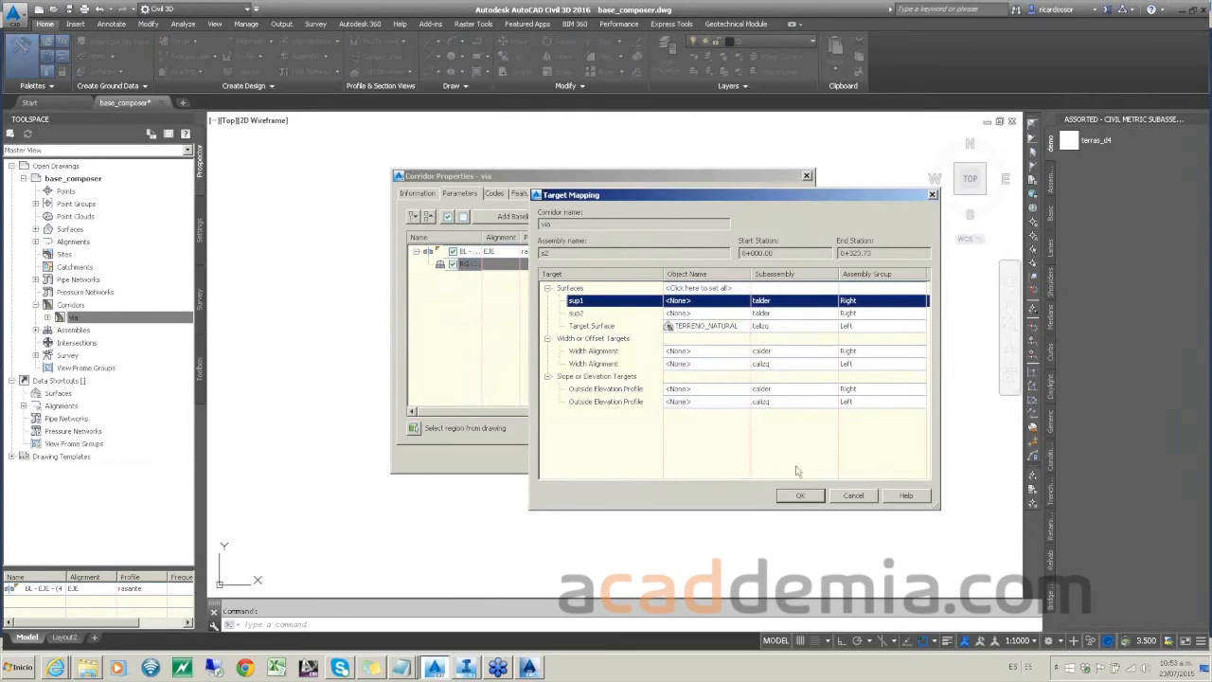
{"action": "left_click", "coordinate": [851, 497]}
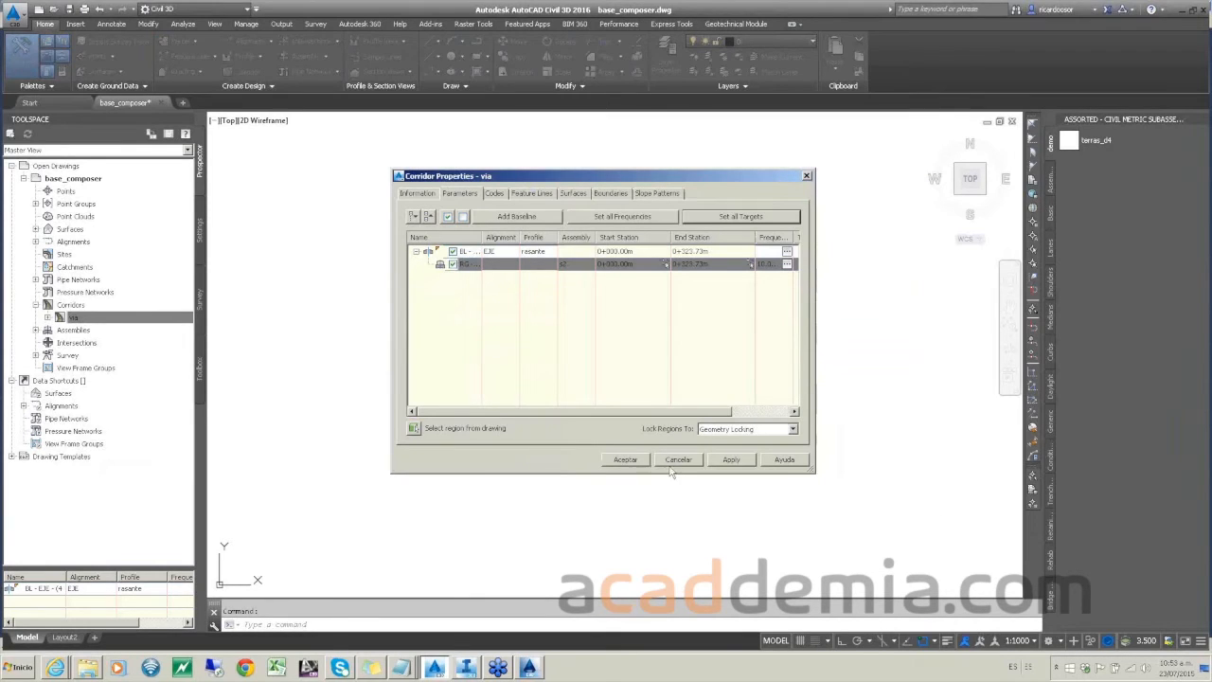
{"action": "left_click", "coordinate": [679, 460]}
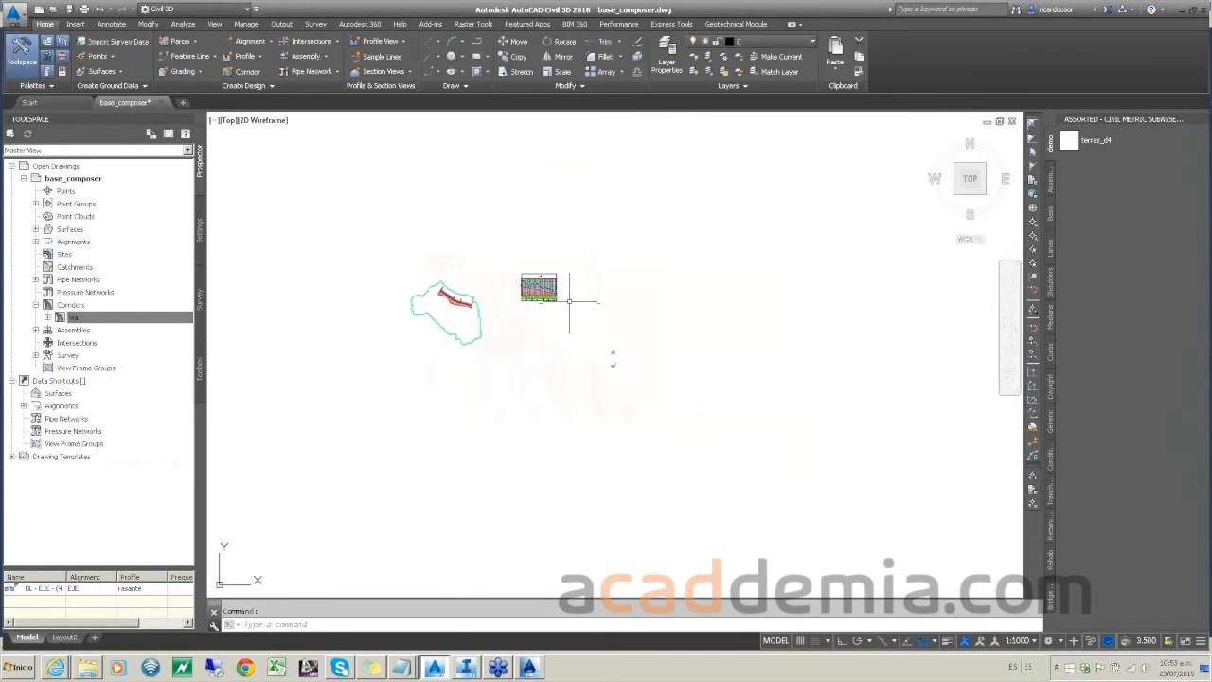
Step: Examine the roca surface profile against the natural ground and grade lines in the profile view
{"action": "scroll", "coordinate": [554, 287], "scroll_direction": "up", "scroll_amount": 5}
{"action": "scroll", "coordinate": [538, 288], "scroll_direction": "up", "scroll_amount": 4}
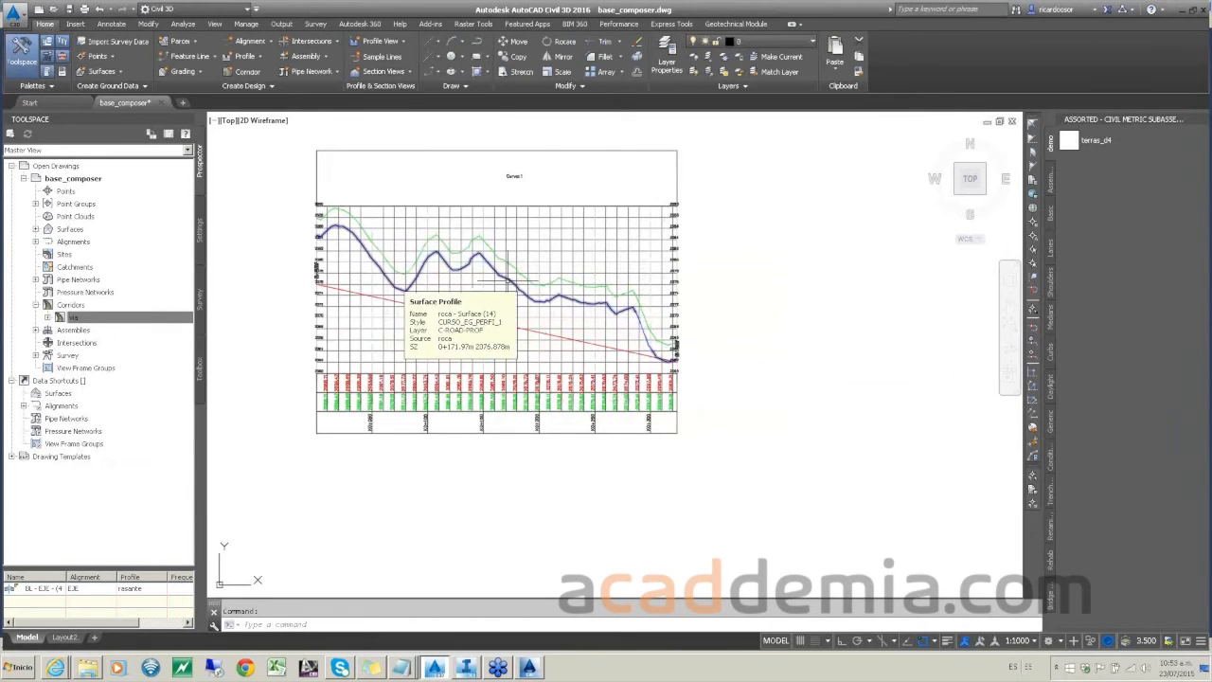
{"action": "left_click", "coordinate": [506, 281]}
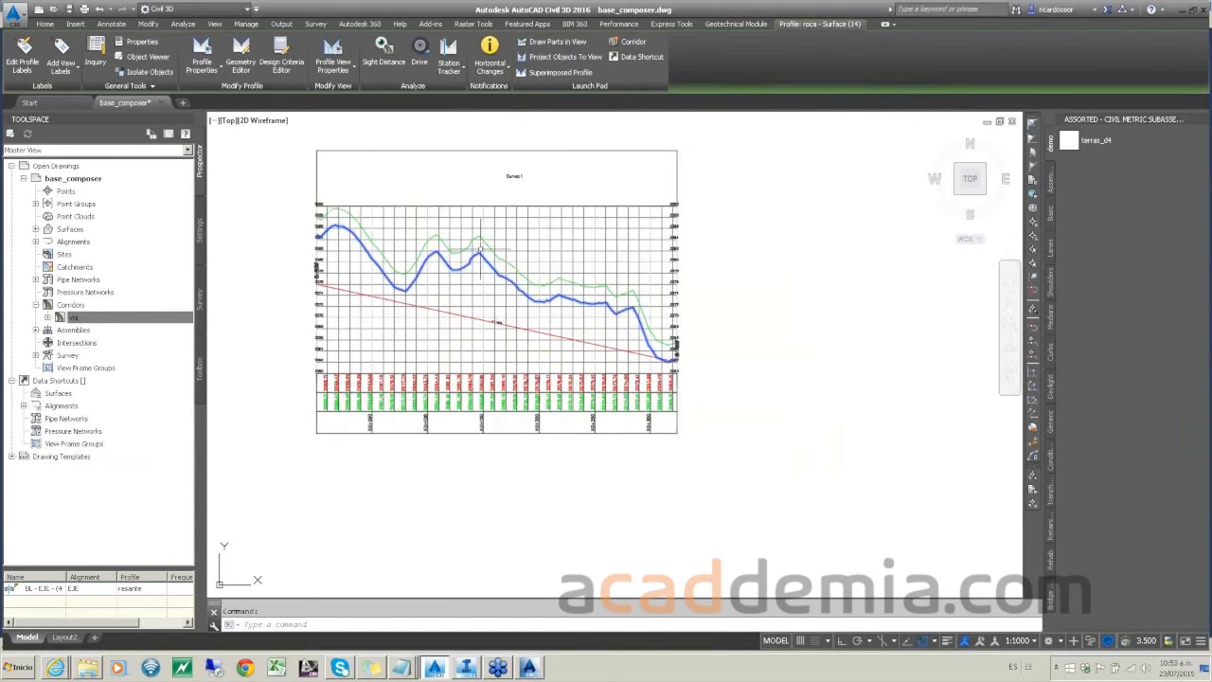
{"action": "key", "text": "Escape"}
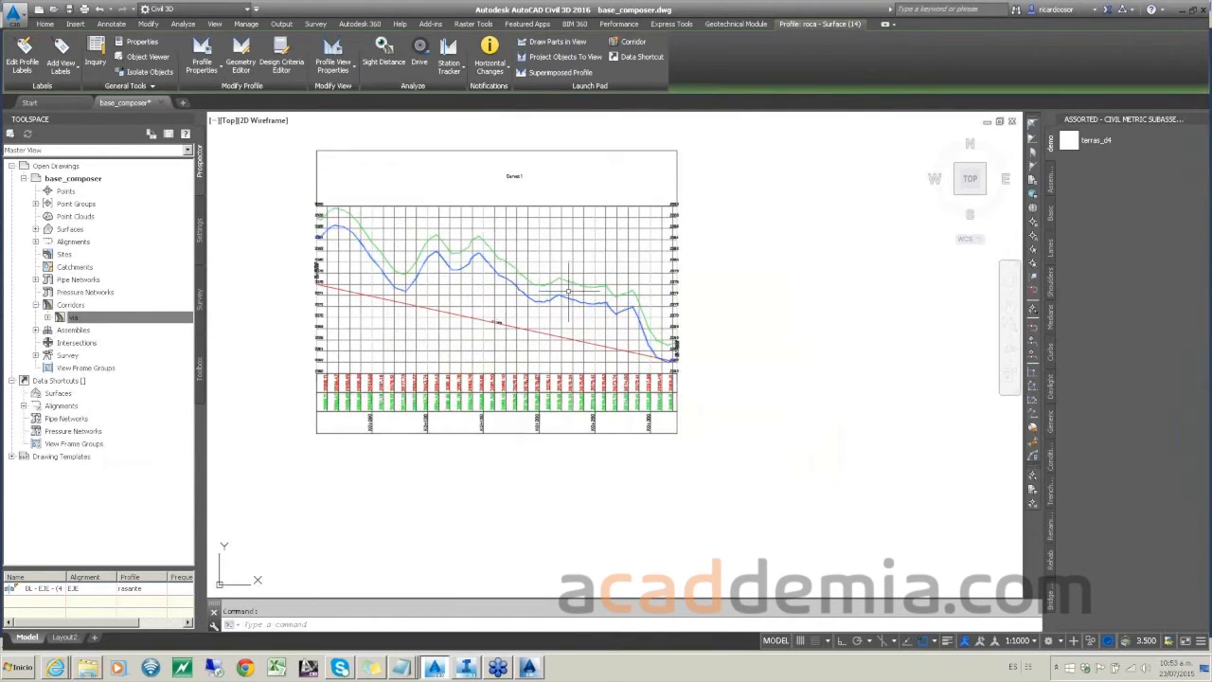
Step: Assign assembly s2 to the region of corridor via in the corridor properties
{"action": "left_click", "coordinate": [99, 317]}
{"action": "right_click", "coordinate": [98, 317]}
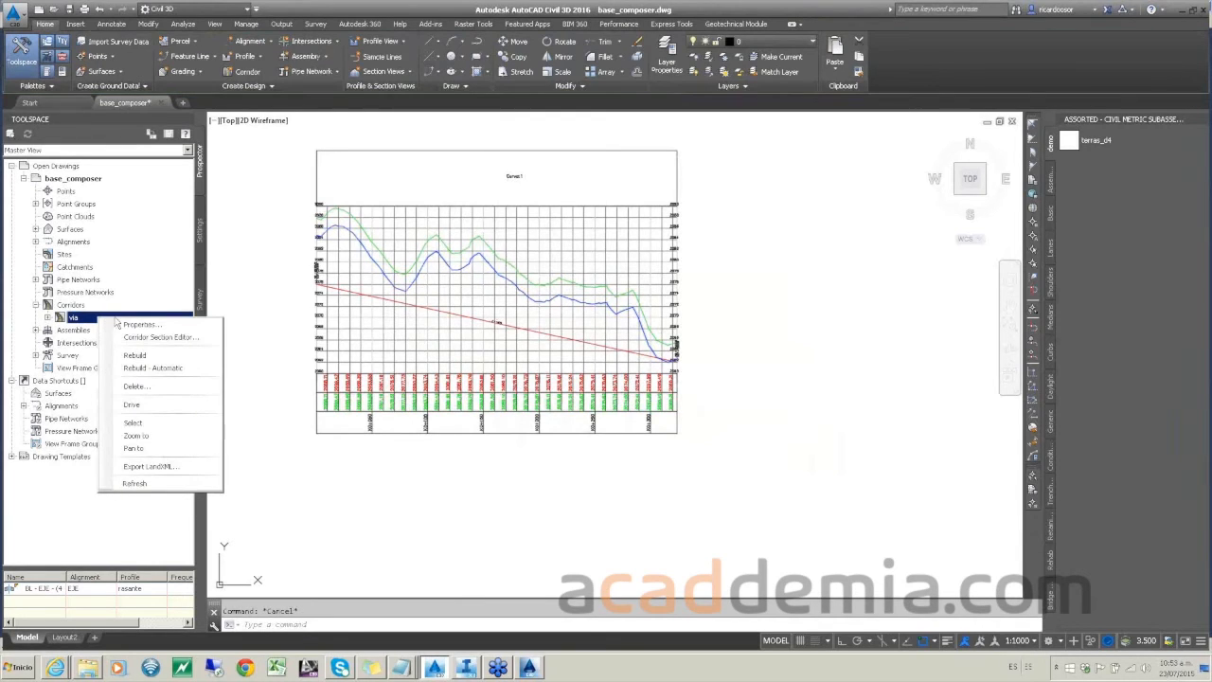
{"action": "left_click", "coordinate": [140, 324]}
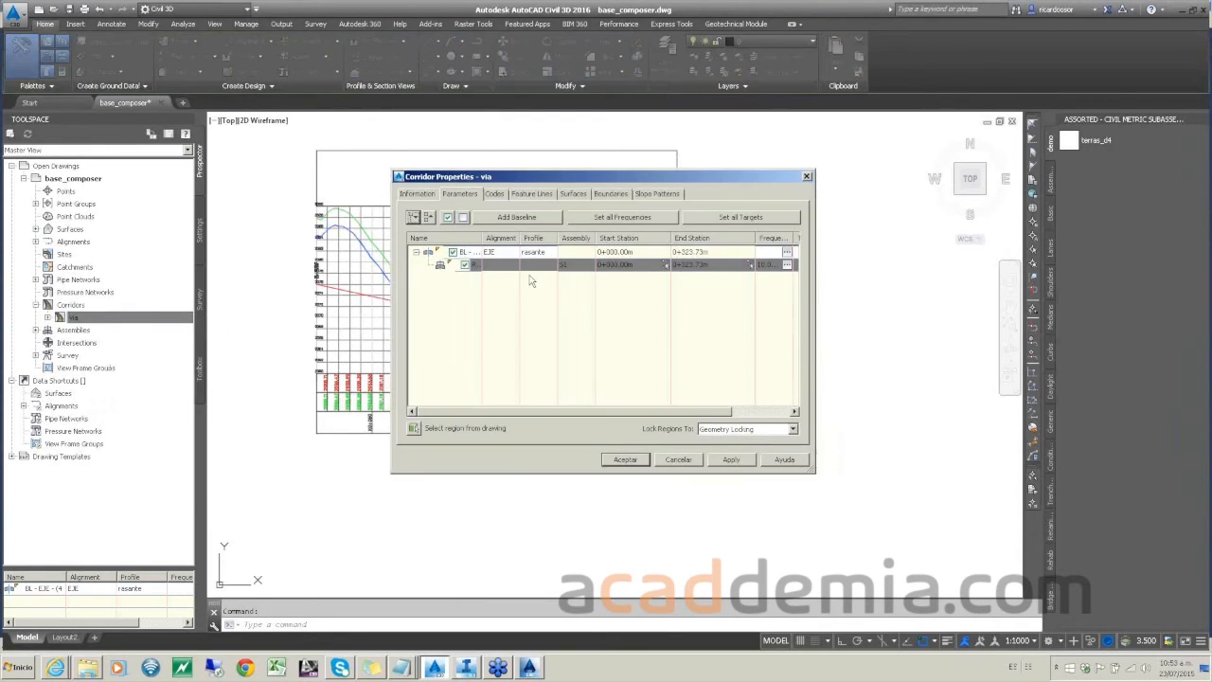
{"action": "left_click", "coordinate": [734, 219]}
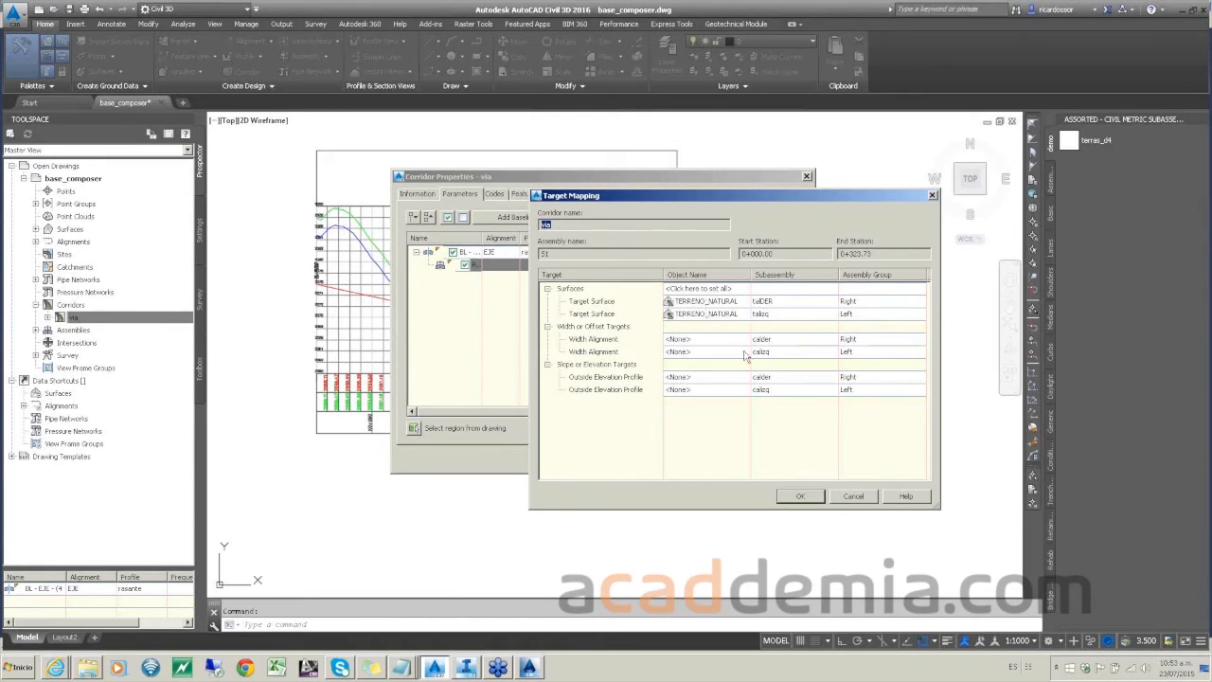
{"action": "left_click", "coordinate": [800, 496]}
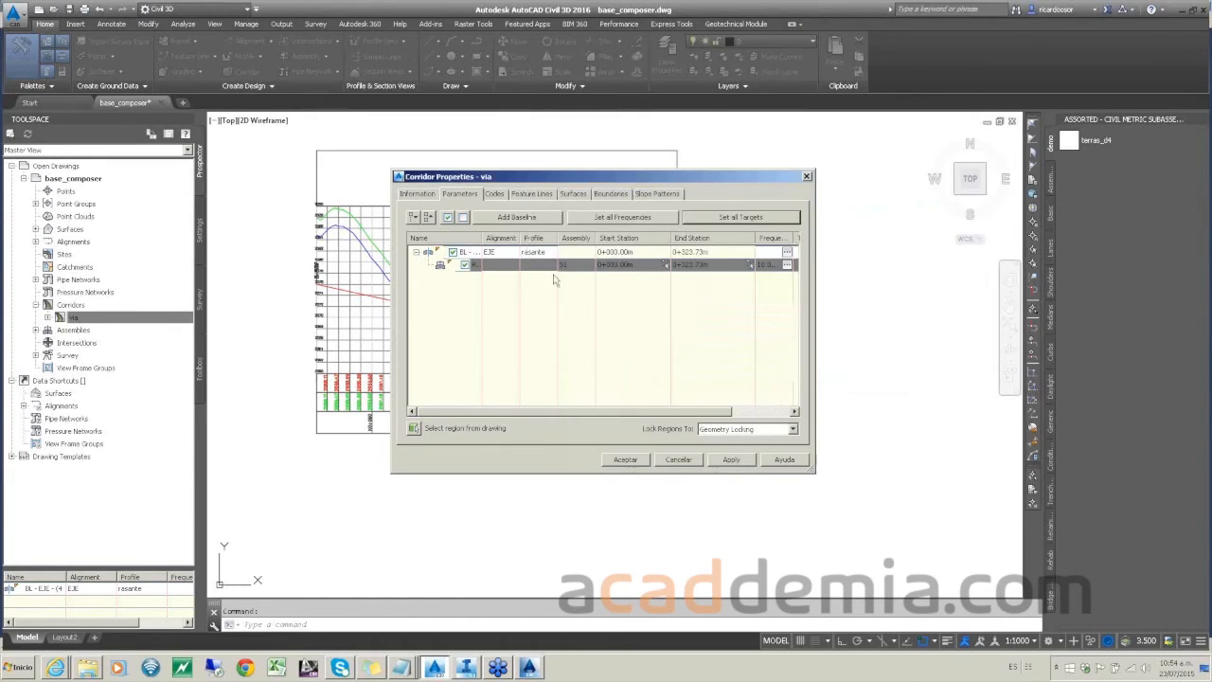
{"action": "left_click", "coordinate": [564, 264]}
{"action": "left_click", "coordinate": [625, 358]}
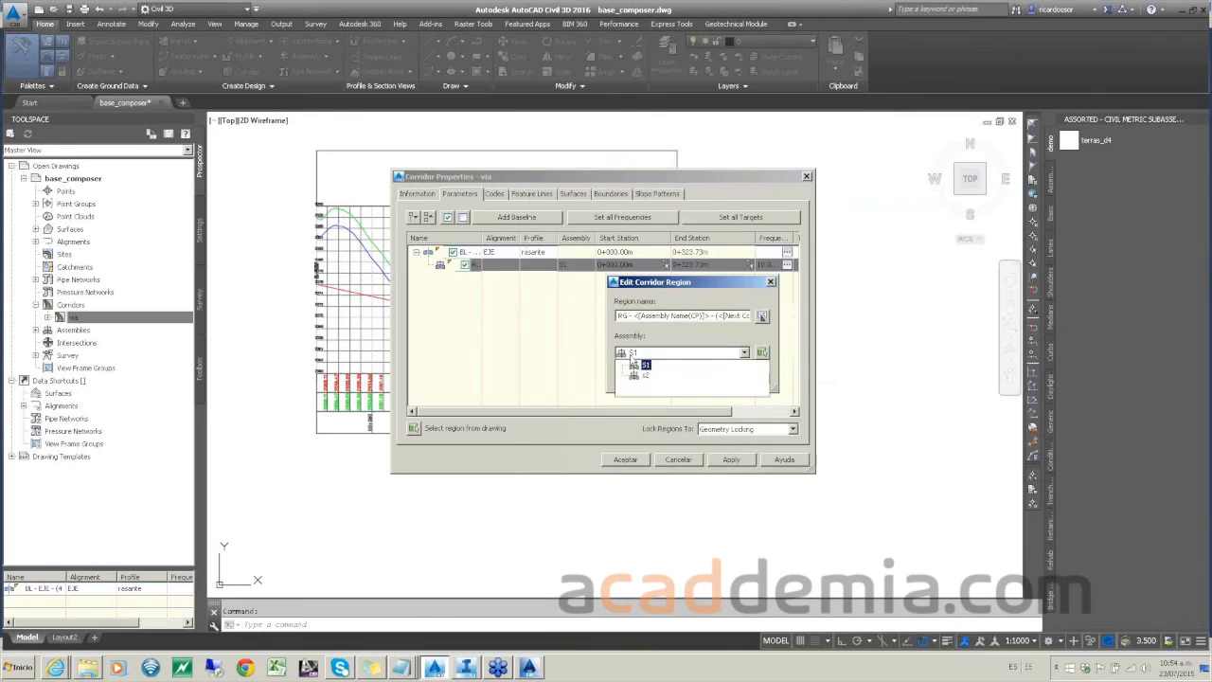
{"action": "left_click", "coordinate": [635, 375]}
{"action": "left_click", "coordinate": [636, 377]}
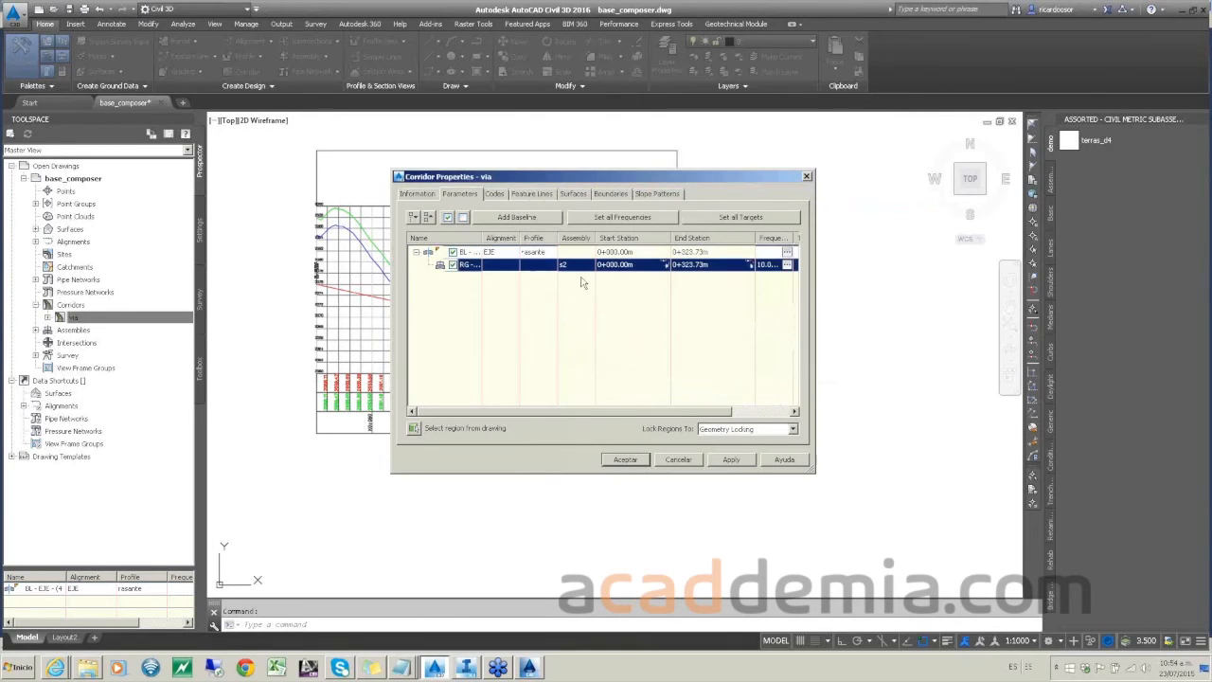
Step: Map the talder targets sup1 to surface roca and sup2 to TERRENO_NATURAL, and rebuild the corridor
{"action": "left_click", "coordinate": [730, 217]}
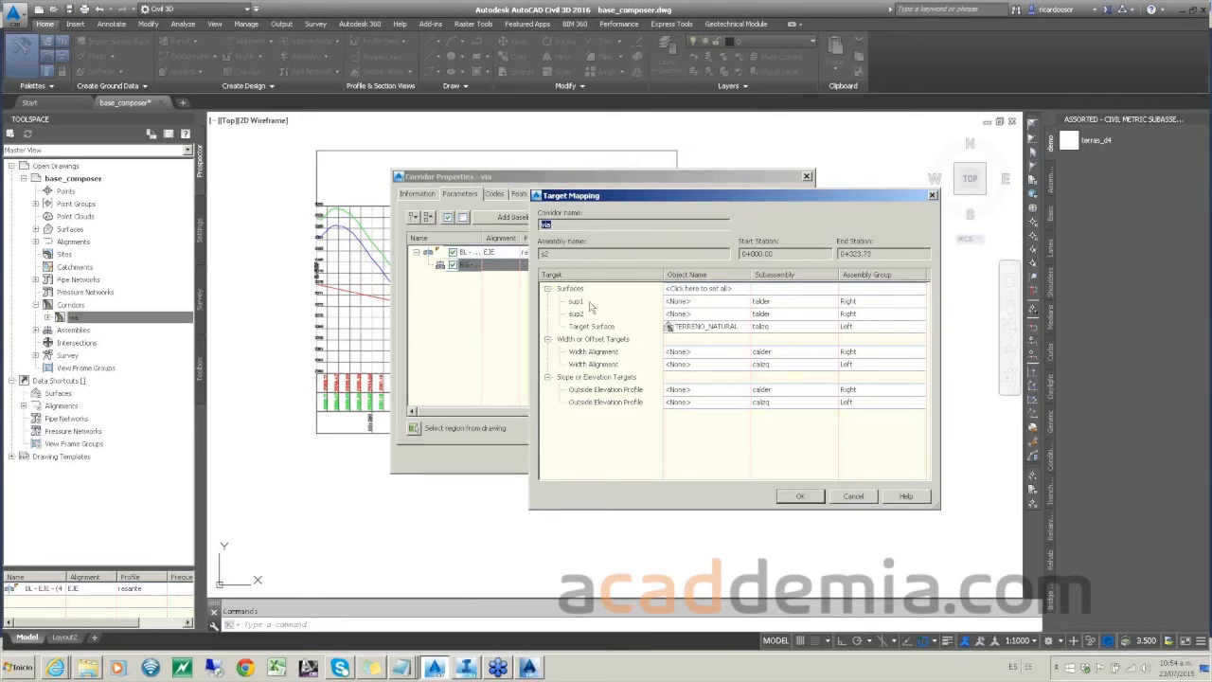
{"action": "left_click", "coordinate": [726, 301]}
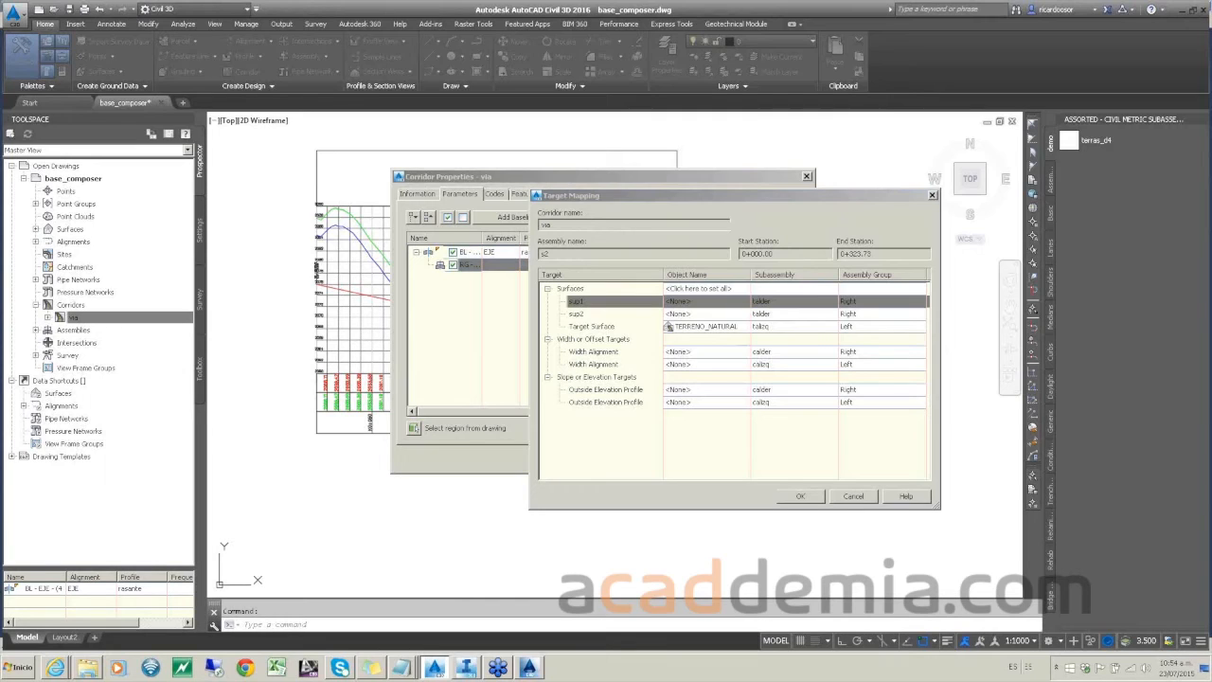
{"action": "left_click", "coordinate": [718, 313]}
{"action": "left_click", "coordinate": [719, 313]}
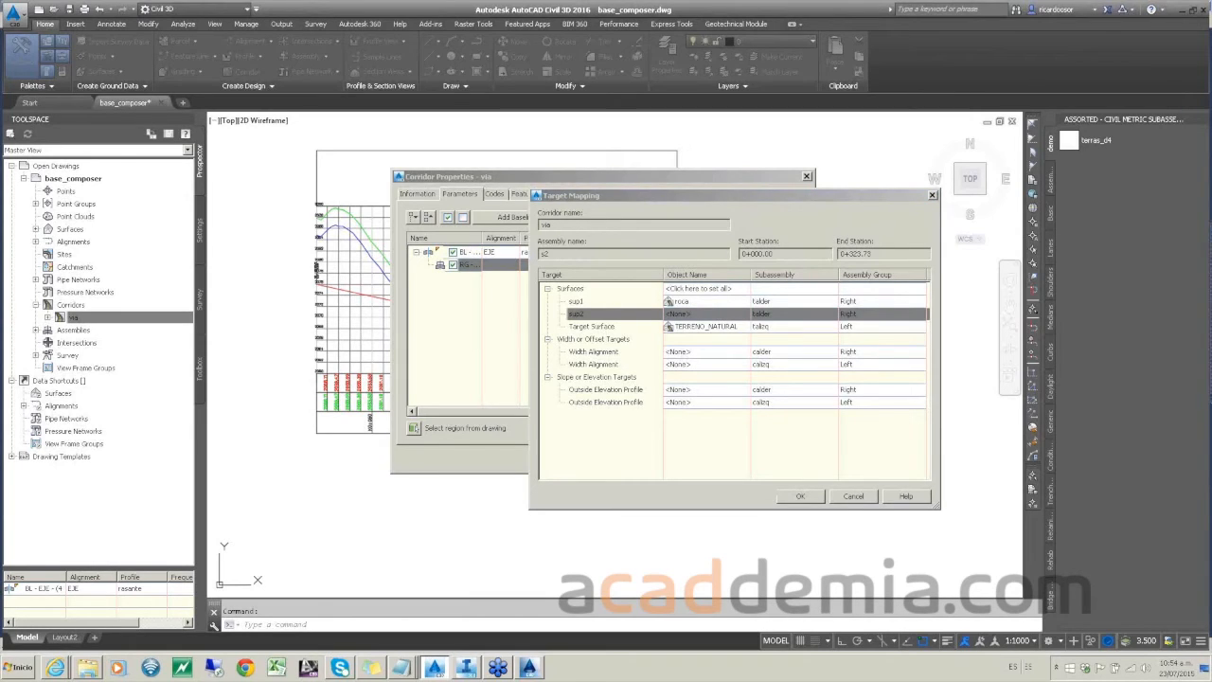
{"action": "left_click", "coordinate": [762, 298]}
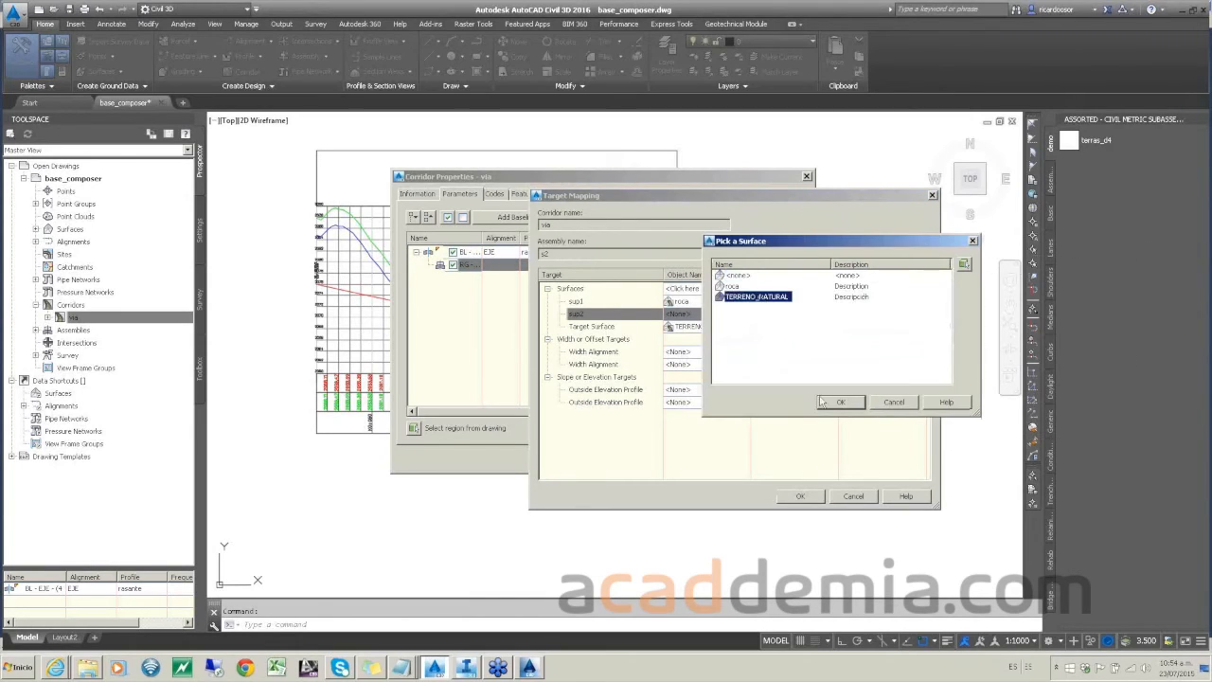
{"action": "left_click", "coordinate": [843, 402]}
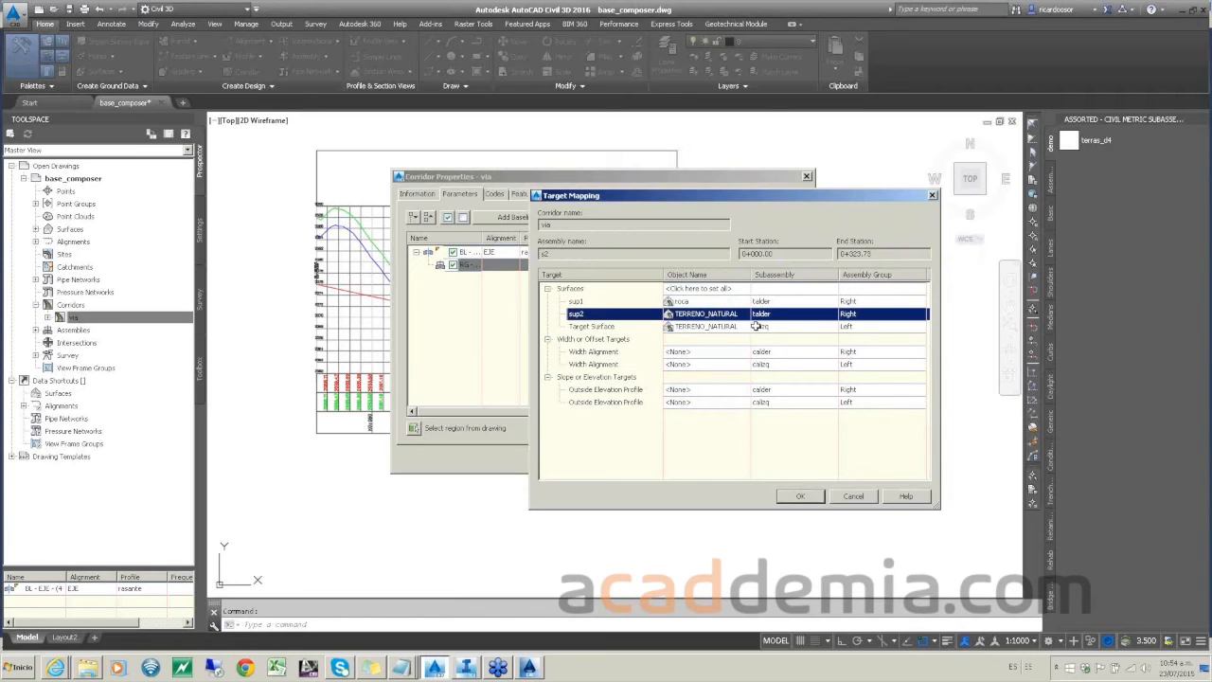
{"action": "left_click", "coordinate": [798, 497]}
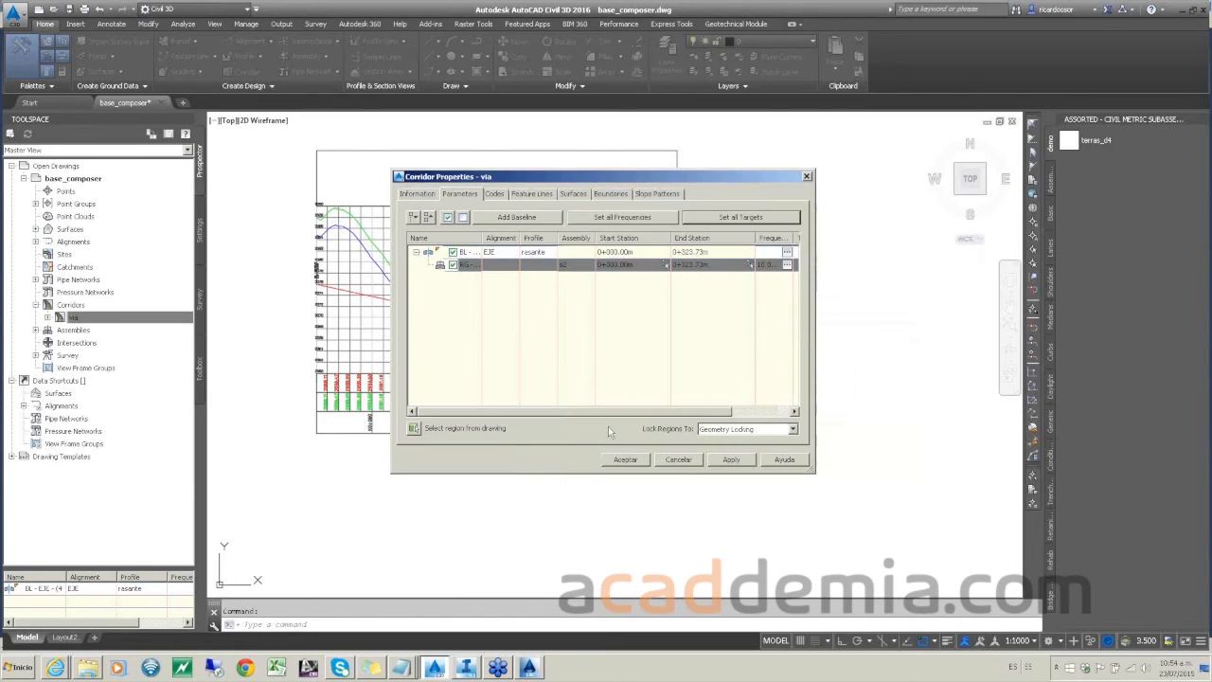
{"action": "left_click", "coordinate": [624, 459]}
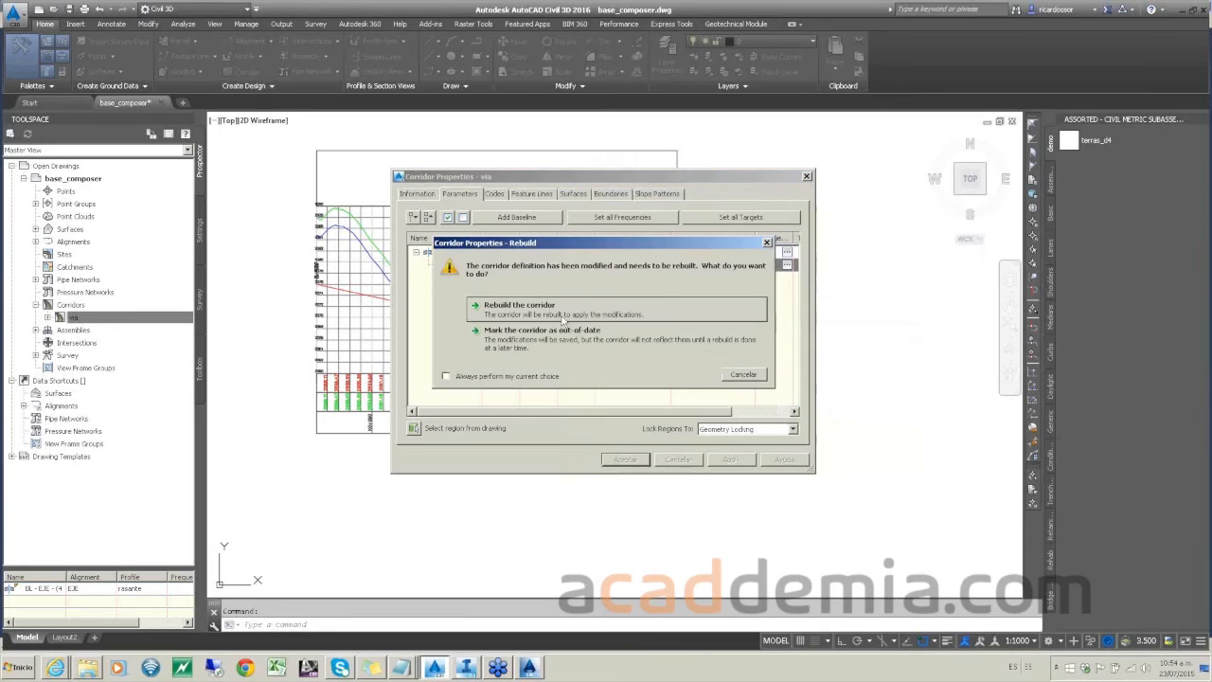
{"action": "left_click", "coordinate": [557, 311]}
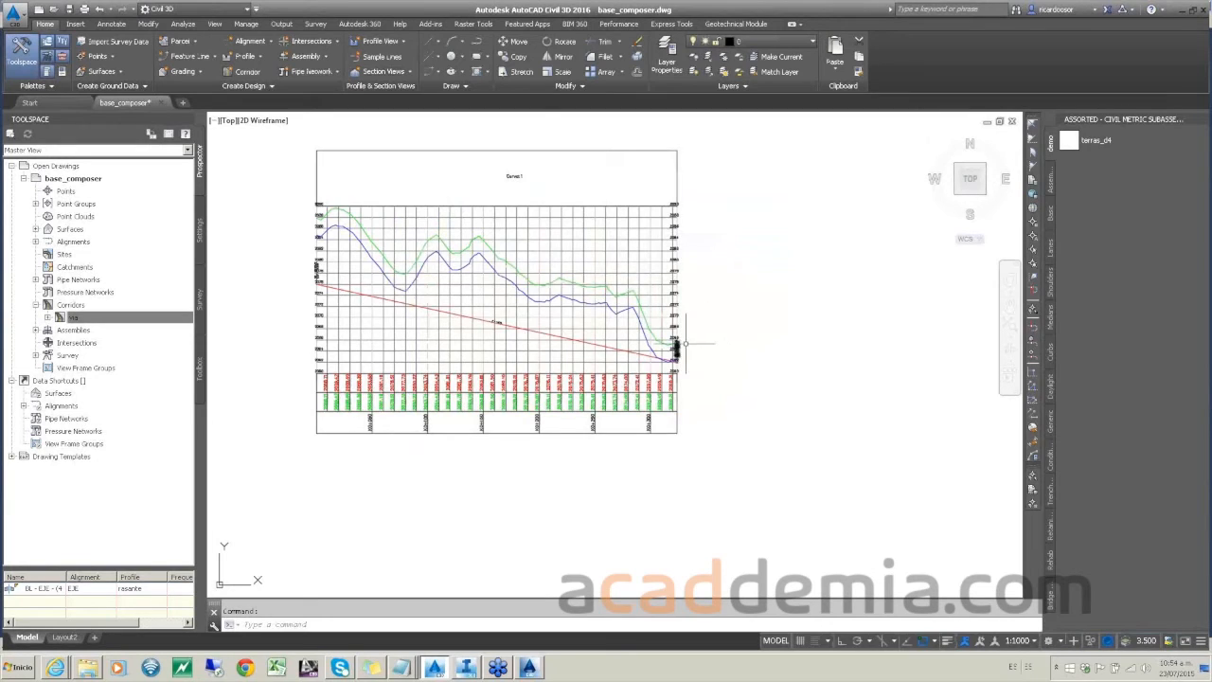
Step: Select the corridor in plan and display it in the Object Viewer
{"action": "scroll", "coordinate": [694, 343], "scroll_direction": "down", "scroll_amount": 10}
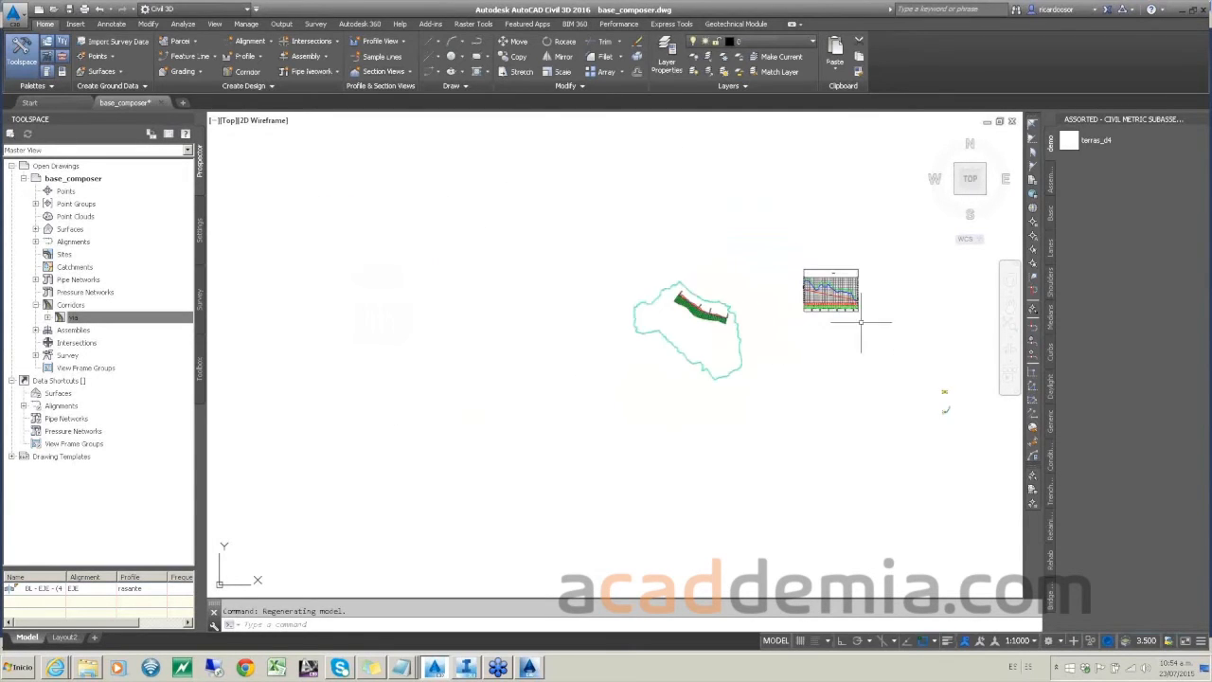
{"action": "scroll", "coordinate": [710, 310], "scroll_direction": "up", "scroll_amount": 8}
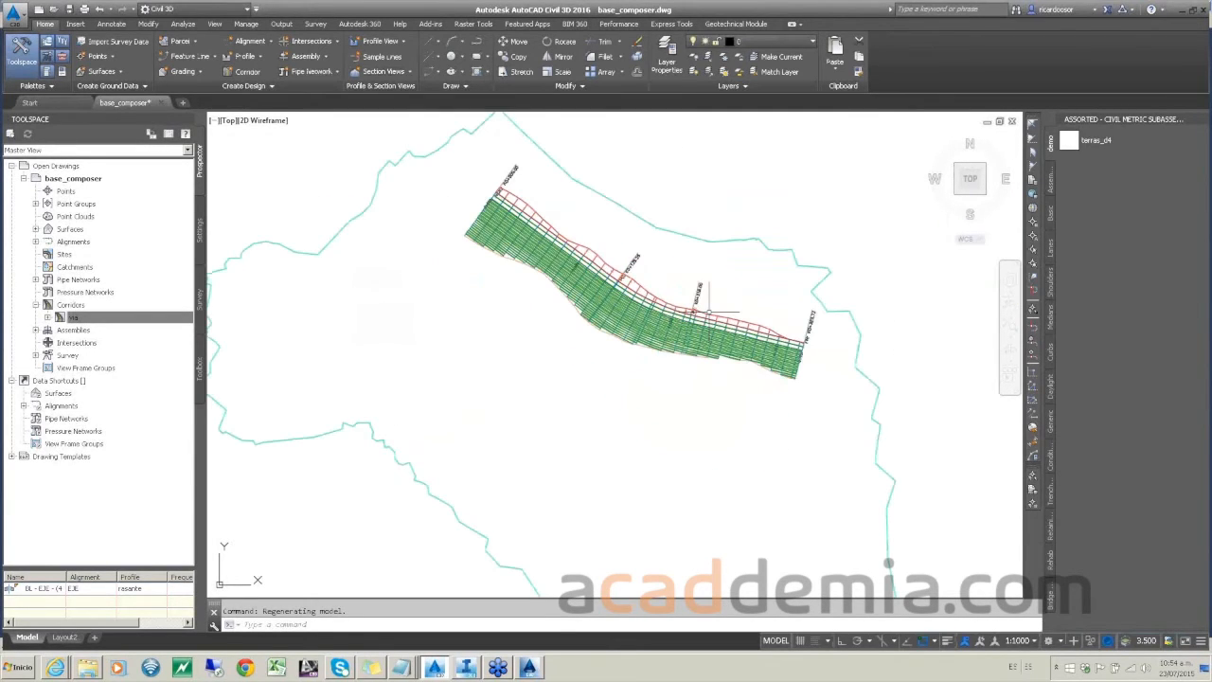
{"action": "scroll", "coordinate": [708, 312], "scroll_direction": "up", "scroll_amount": 2}
{"action": "left_click", "coordinate": [633, 322]}
{"action": "right_click", "coordinate": [632, 322]}
{"action": "left_click", "coordinate": [670, 565]}
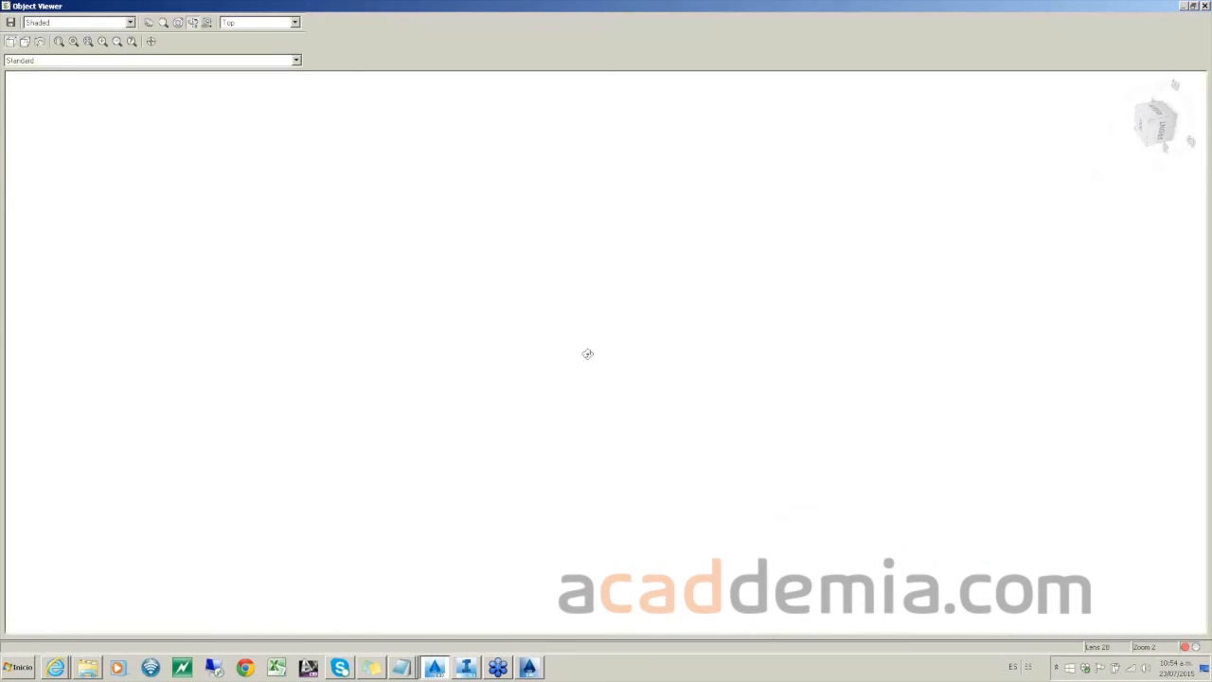
Step: Examine the corridor's benched right slope in 3D from several angles, both close up and as a whole
{"action": "left_click_drag", "start_coordinate": [619, 398], "coordinate": [917, 227]}
{"action": "left_click_drag", "start_coordinate": [568, 460], "coordinate": [787, 406]}
{"action": "left_click_drag", "start_coordinate": [370, 481], "coordinate": [509, 445]}
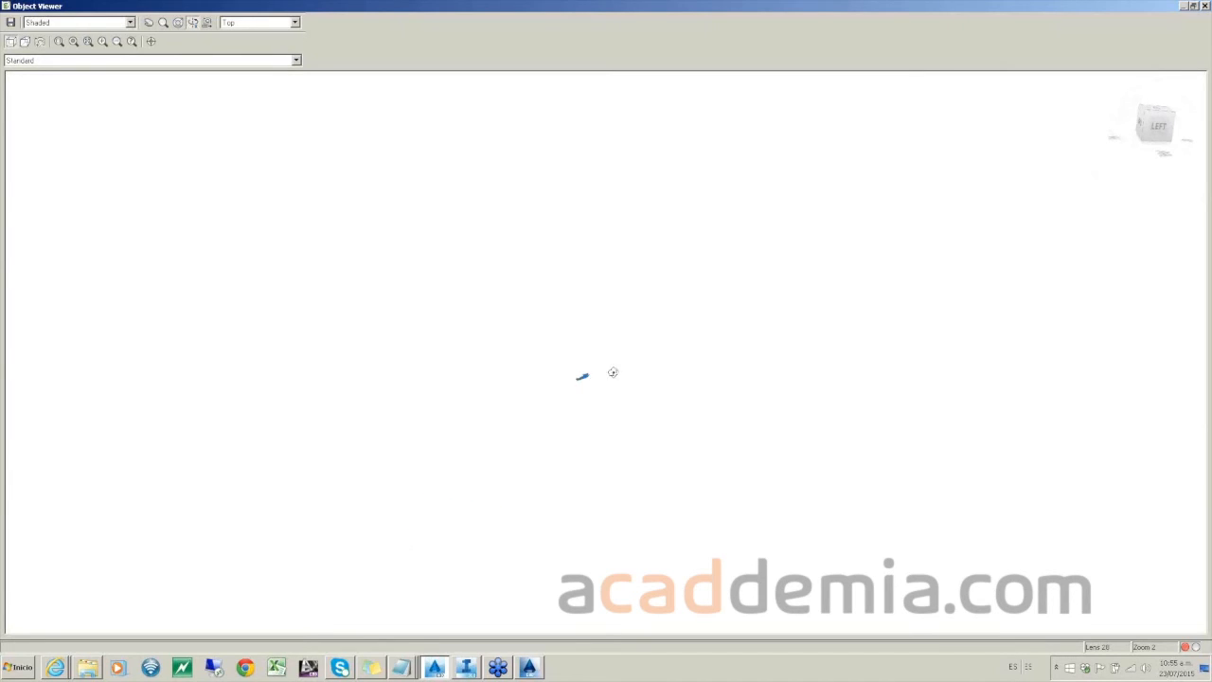
{"action": "left_click_drag", "start_coordinate": [722, 378], "coordinate": [736, 427]}
{"action": "left_click_drag", "start_coordinate": [1129, 349], "coordinate": [1105, 427]}
{"action": "left_click_drag", "start_coordinate": [578, 391], "coordinate": [652, 378]}
{"action": "scroll", "coordinate": [604, 386], "scroll_direction": "up", "scroll_amount": 5}
{"action": "middle_click_drag", "start_coordinate": [578, 459], "coordinate": [1078, 582]}
{"action": "scroll", "coordinate": [525, 297], "scroll_direction": "up", "scroll_amount": 5}
{"action": "scroll", "coordinate": [851, 438], "scroll_direction": "up", "scroll_amount": 5}
{"action": "middle_click_drag", "start_coordinate": [790, 413], "coordinate": [455, 268]}
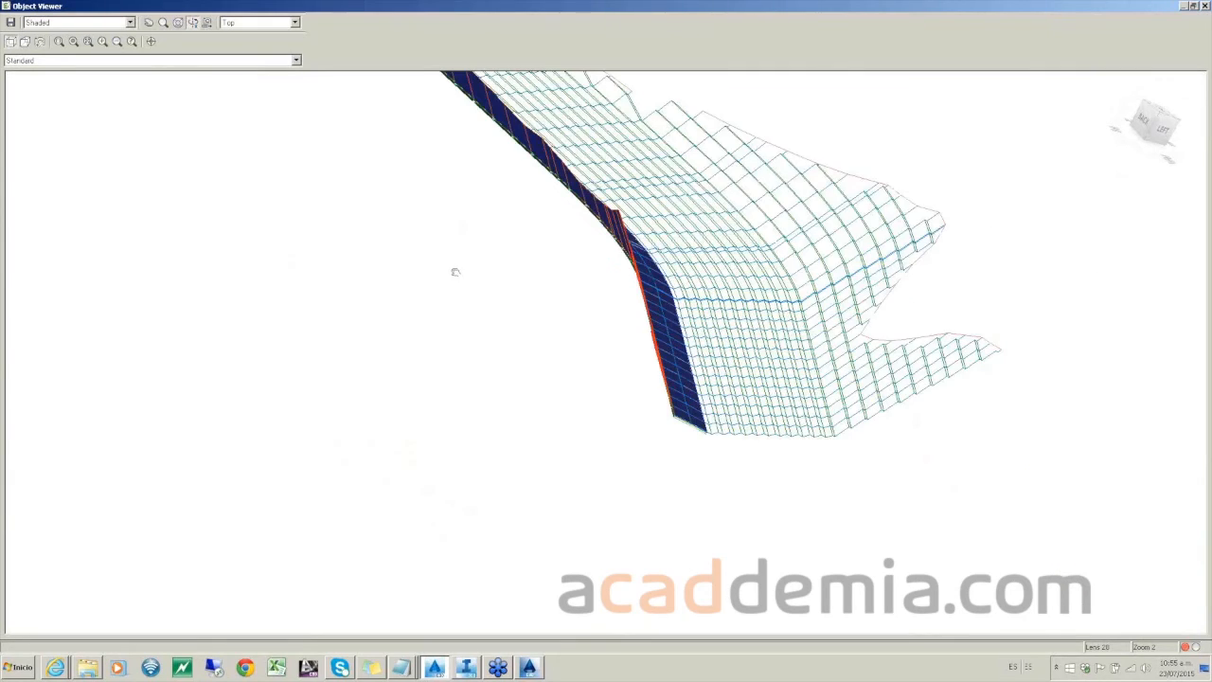
{"action": "scroll", "coordinate": [660, 332], "scroll_direction": "down", "scroll_amount": 7}
{"action": "left_click_drag", "start_coordinate": [1029, 408], "coordinate": [914, 146]}
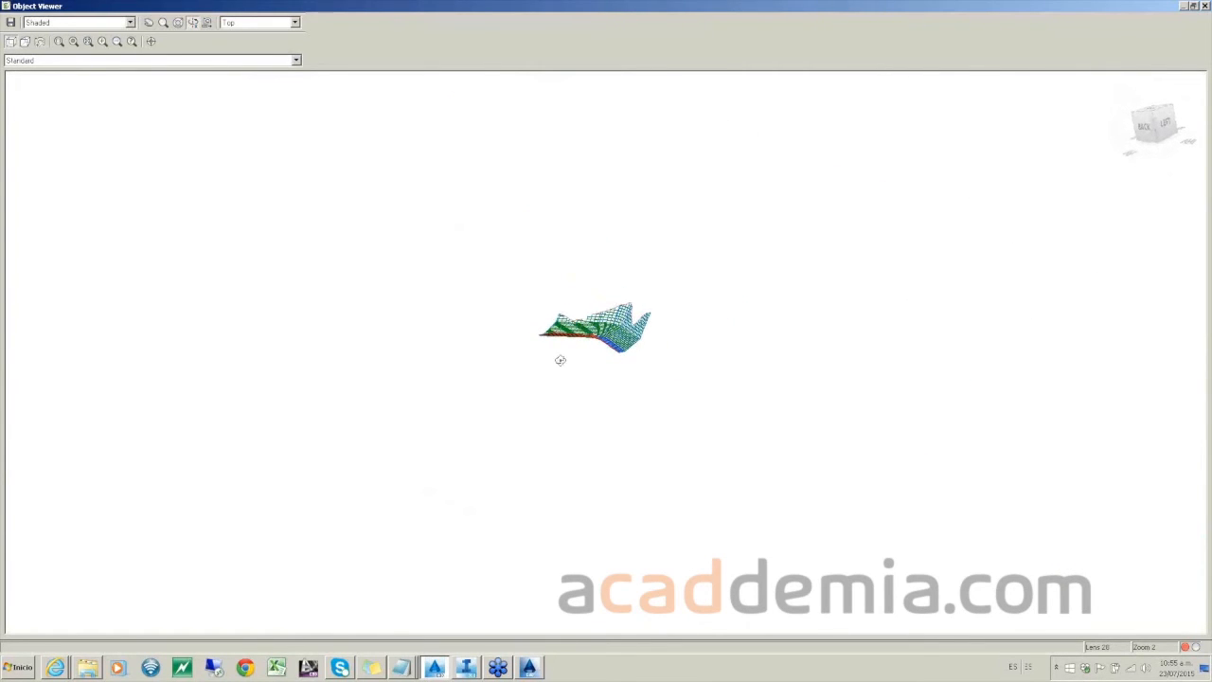
{"action": "left_click_drag", "start_coordinate": [622, 386], "coordinate": [614, 385]}
{"action": "scroll", "coordinate": [589, 346], "scroll_direction": "up", "scroll_amount": 5}
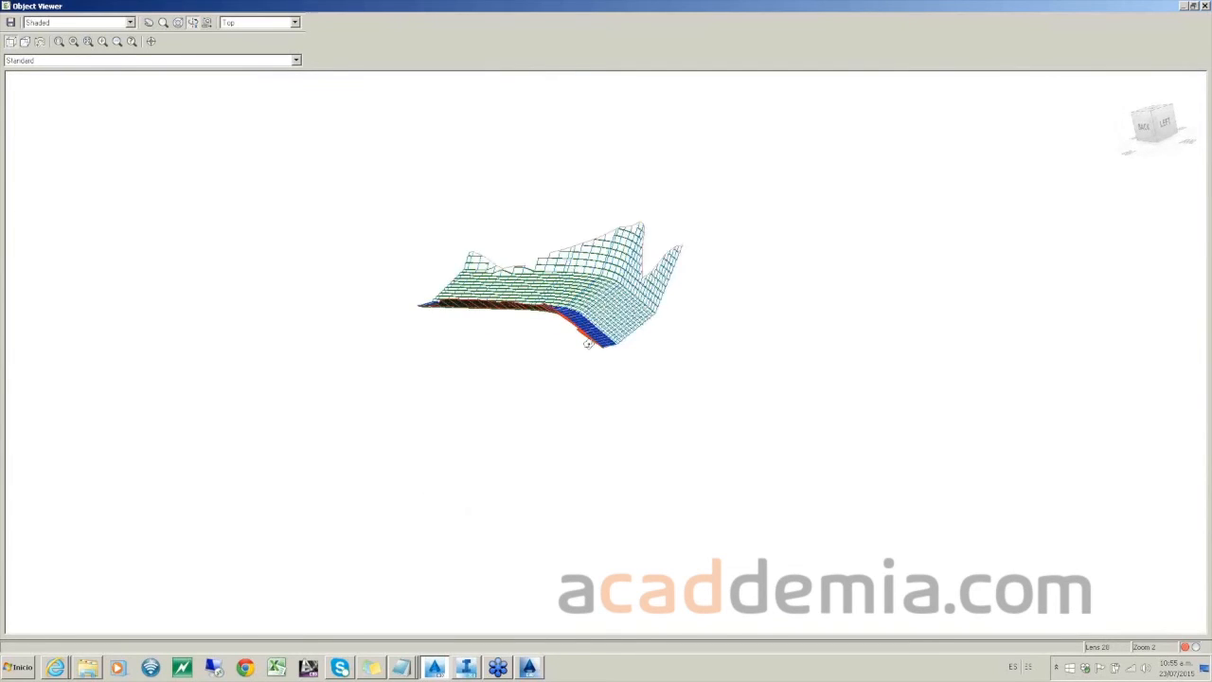
Step: Take a closer look at the corridor model, close the Object Viewer and return to the corridor's plan drawing
{"action": "middle_click_drag", "start_coordinate": [564, 371], "coordinate": [517, 460]}
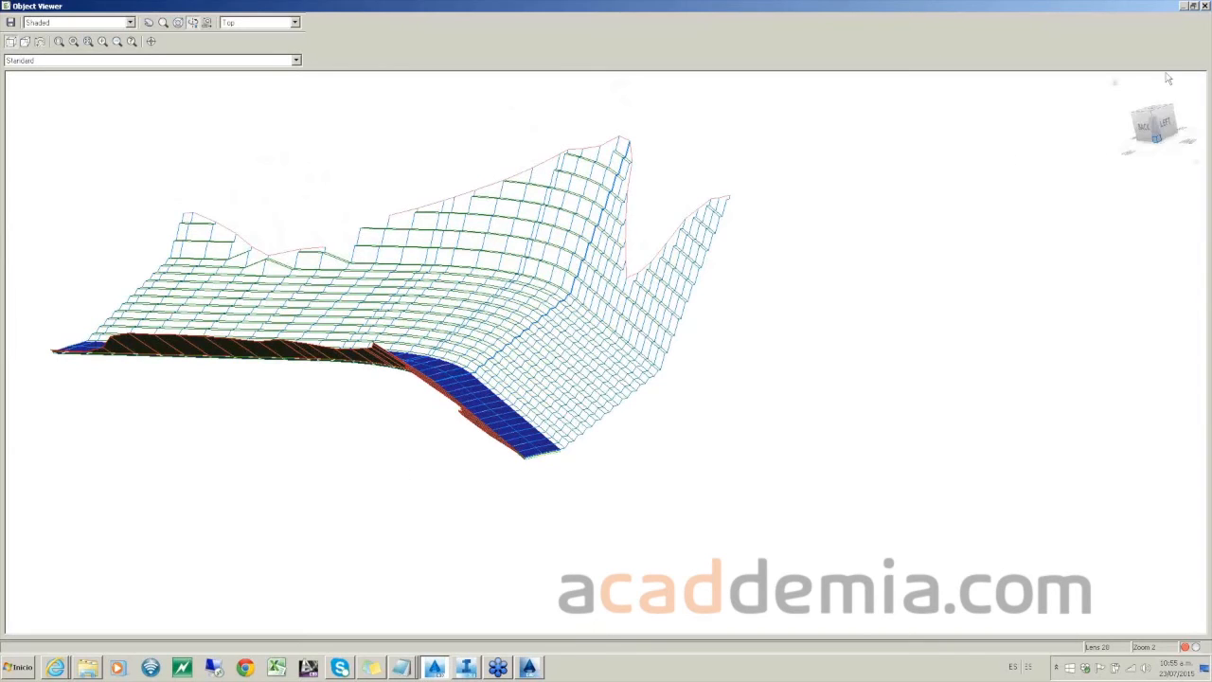
{"action": "left_click", "coordinate": [1202, 7]}
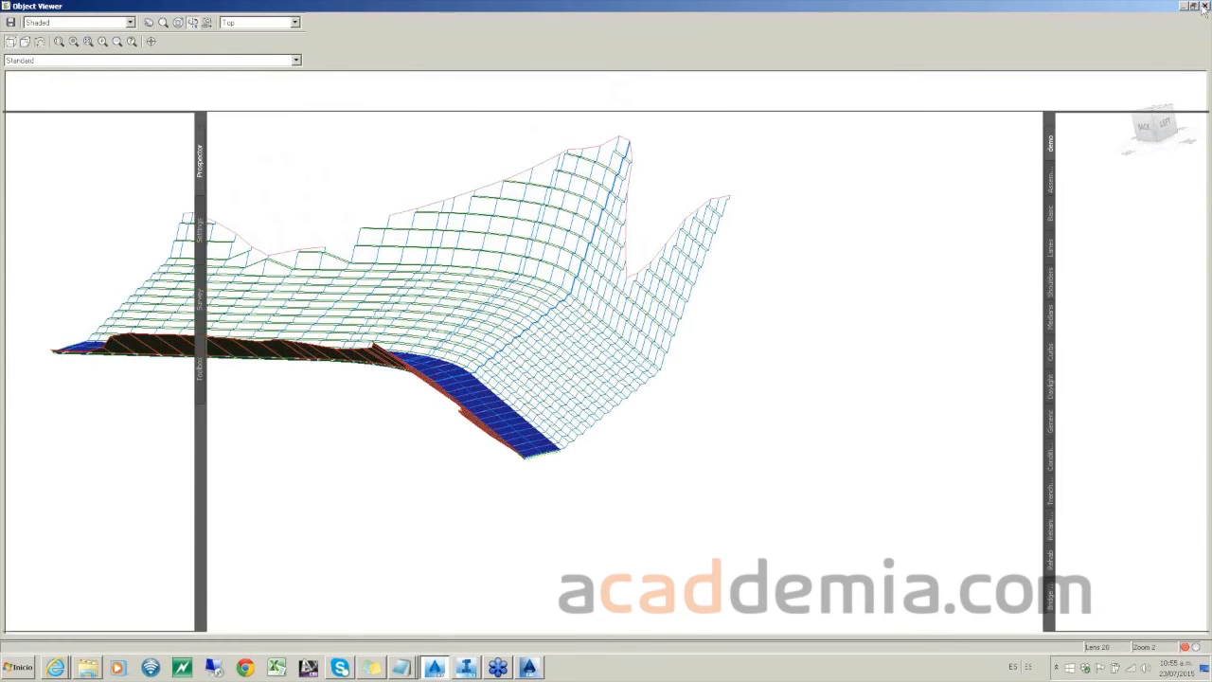
{"action": "scroll", "coordinate": [576, 407], "scroll_direction": "down", "scroll_amount": 6}
{"action": "scroll", "coordinate": [576, 407], "scroll_direction": "up", "scroll_amount": 3}
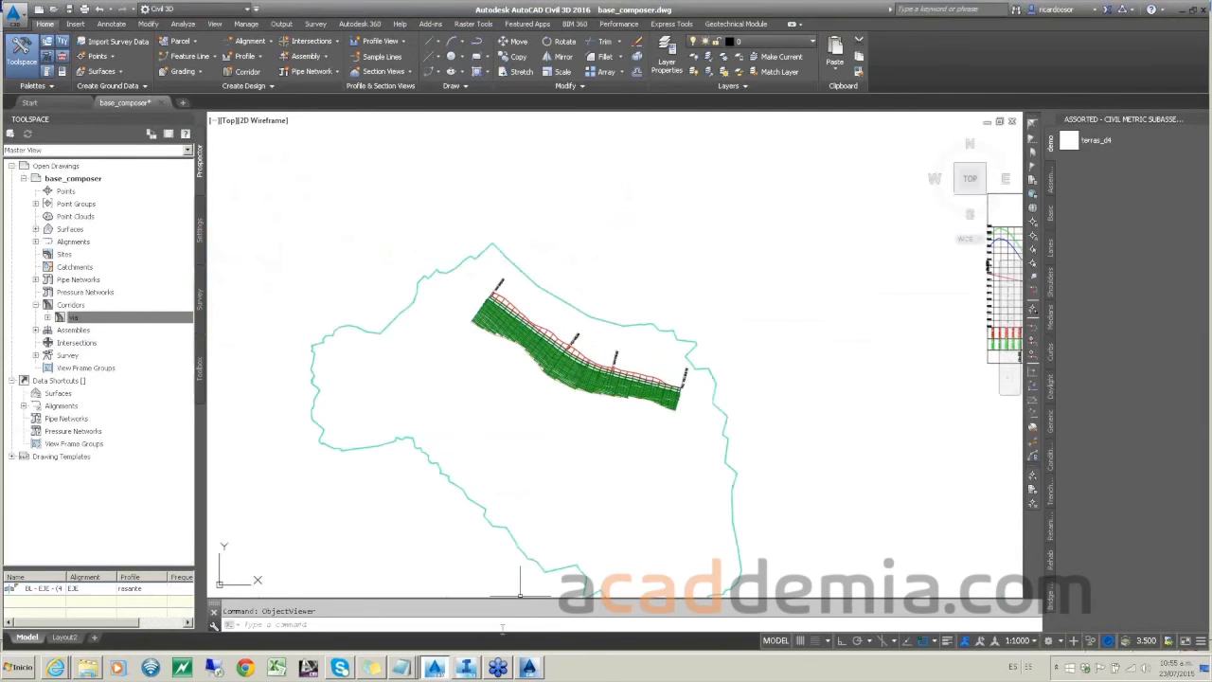
Step: Close Subassembly Composer with the prueba2.pkt file and minimize the Civil 3D window
{"action": "mouse_move", "coordinate": [465, 671]}
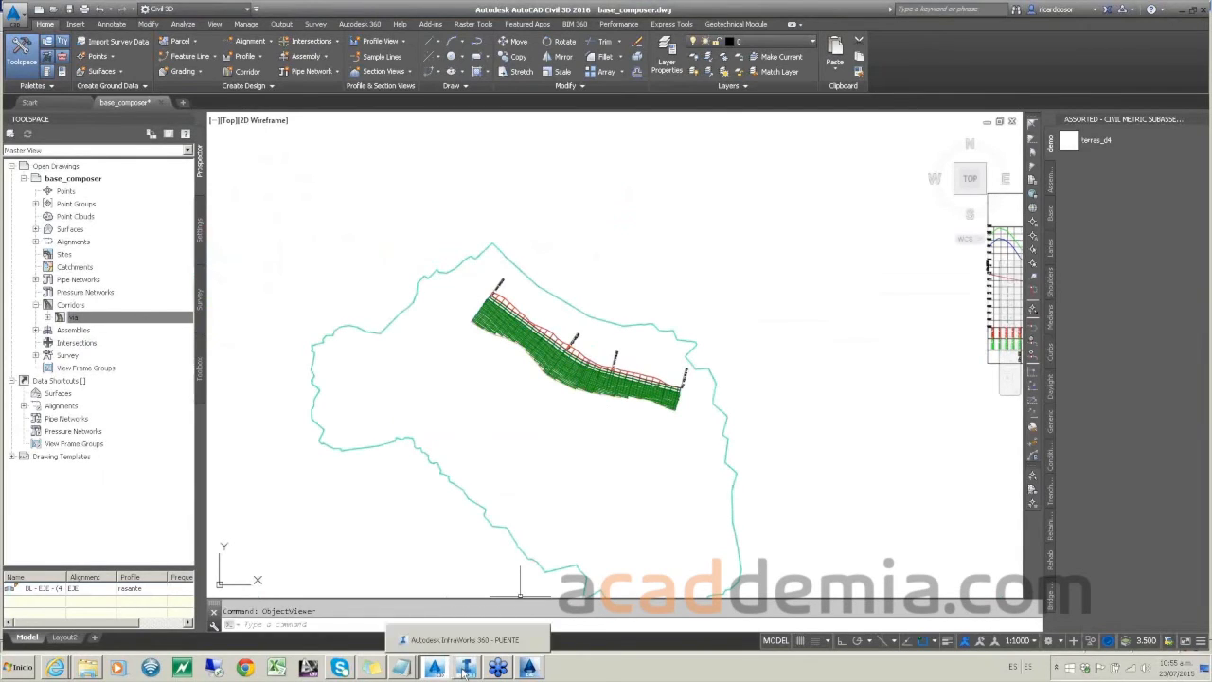
{"action": "mouse_move", "coordinate": [530, 669]}
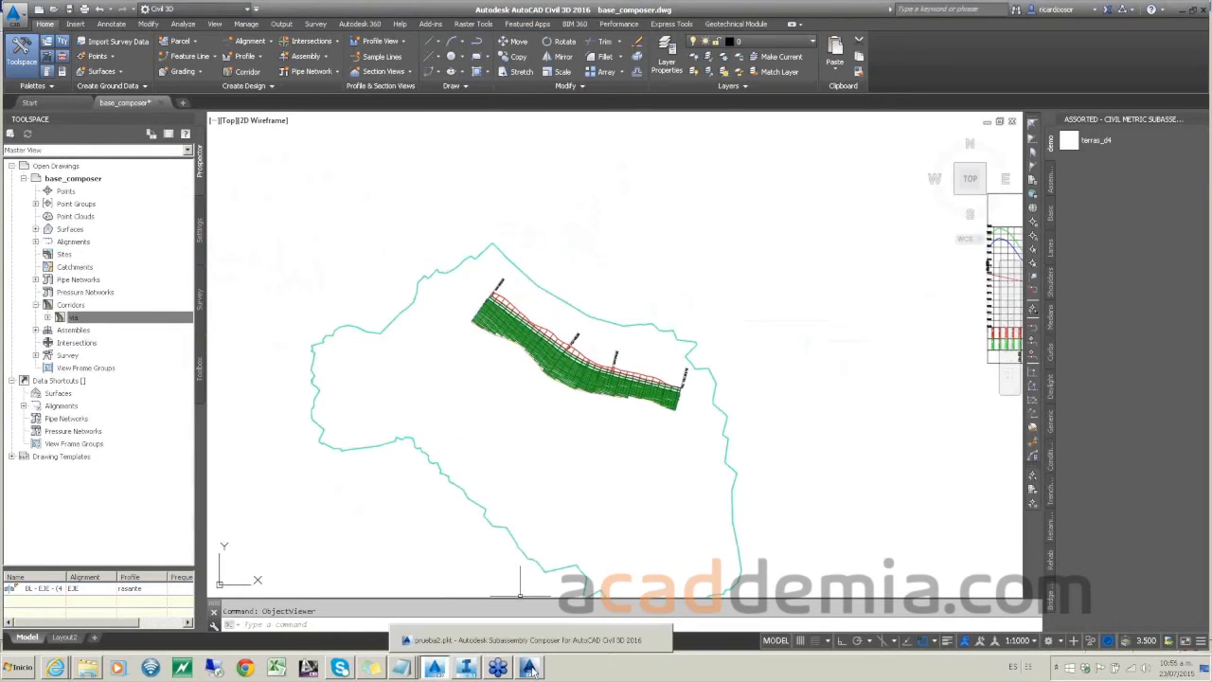
{"action": "left_click", "coordinate": [530, 668]}
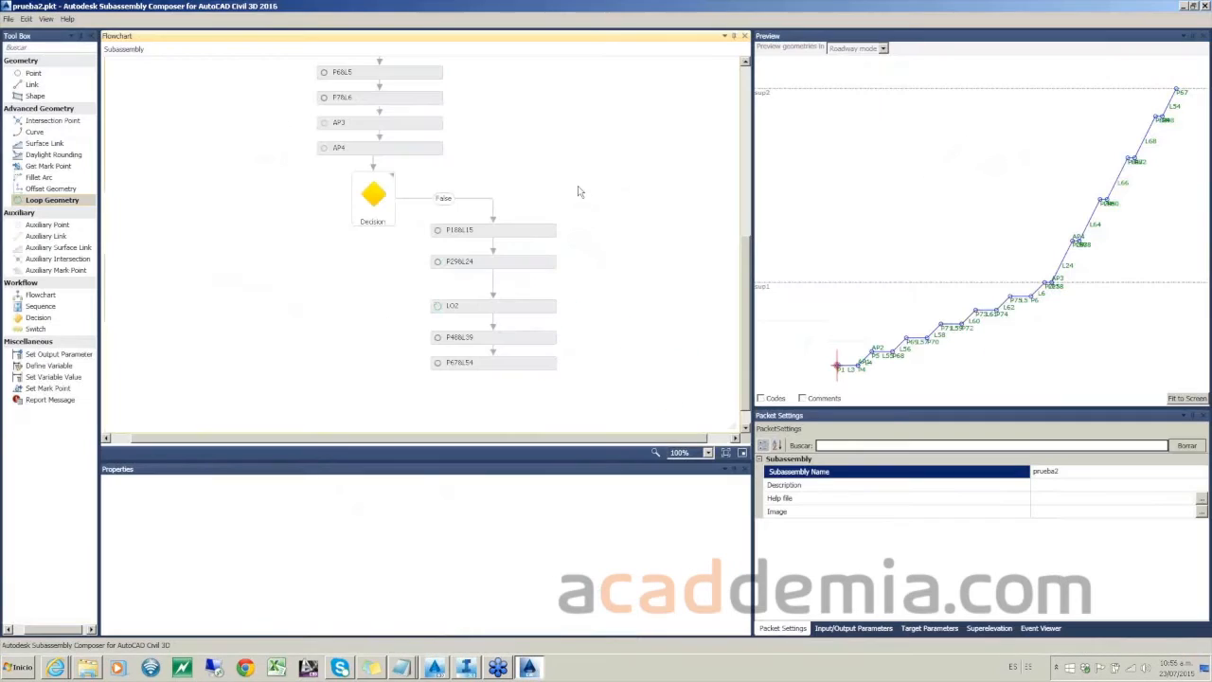
{"action": "left_click", "coordinate": [1205, 7]}
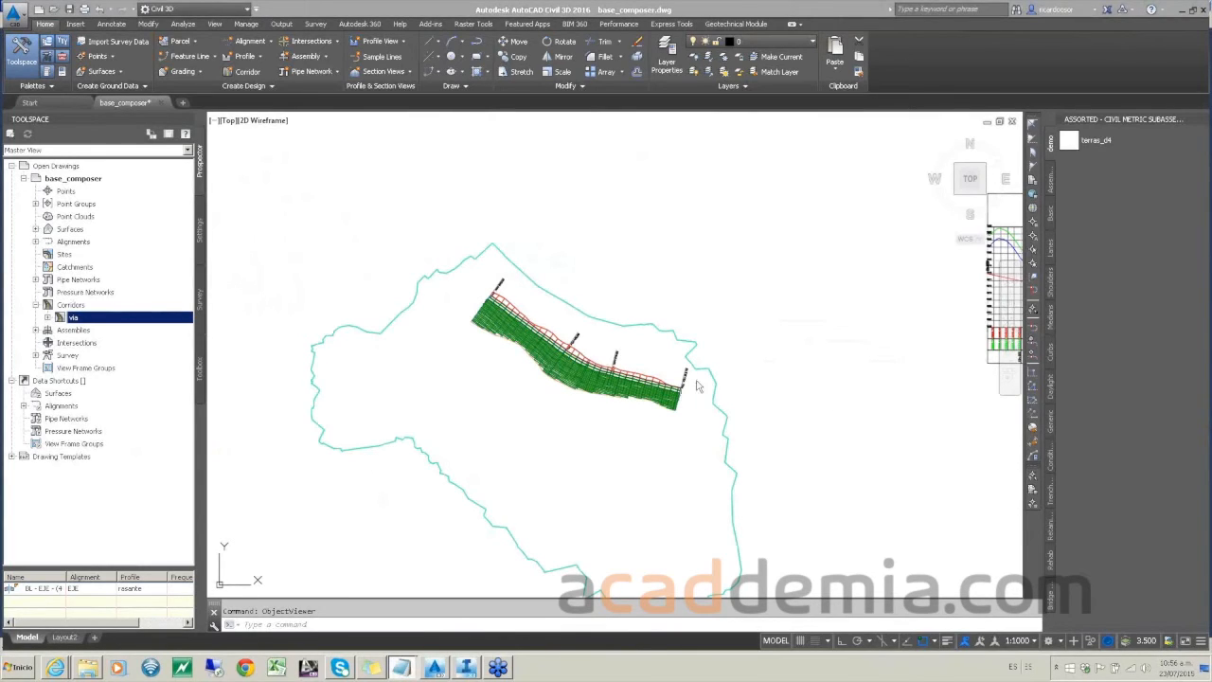
{"action": "scroll", "coordinate": [798, 299], "scroll_direction": "down", "scroll_amount": 8}
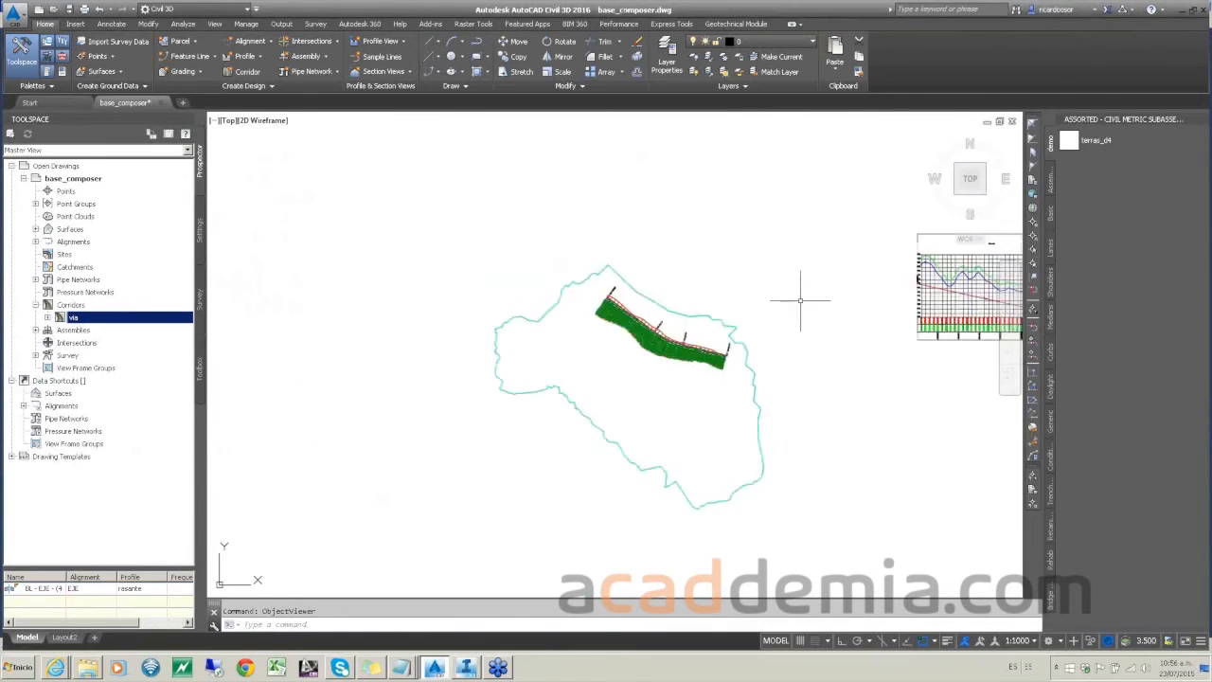
{"action": "left_click", "coordinate": [1181, 10]}
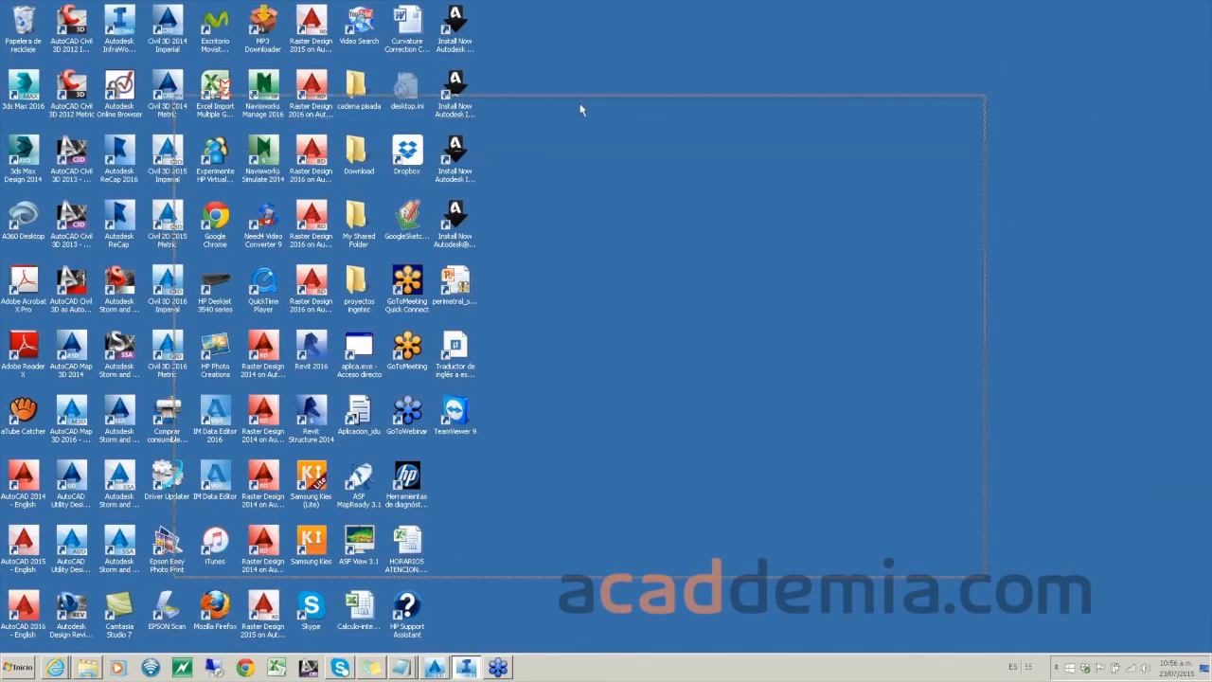
Step: Switch to InfraWorks 360, open the PUENTE_BASE model and view its whole terrain from above
{"action": "left_click_drag", "start_coordinate": [580, 104], "coordinate": [616, 74]}
{"action": "double_click", "coordinate": [615, 74]}
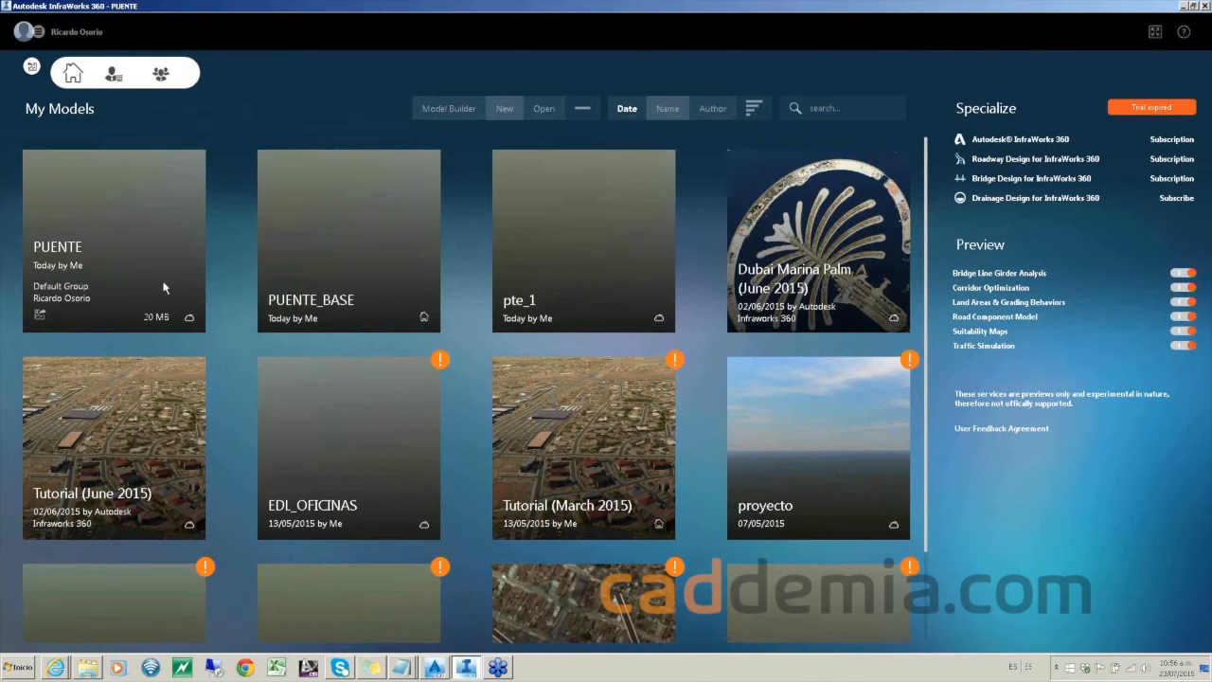
{"action": "left_click", "coordinate": [349, 239]}
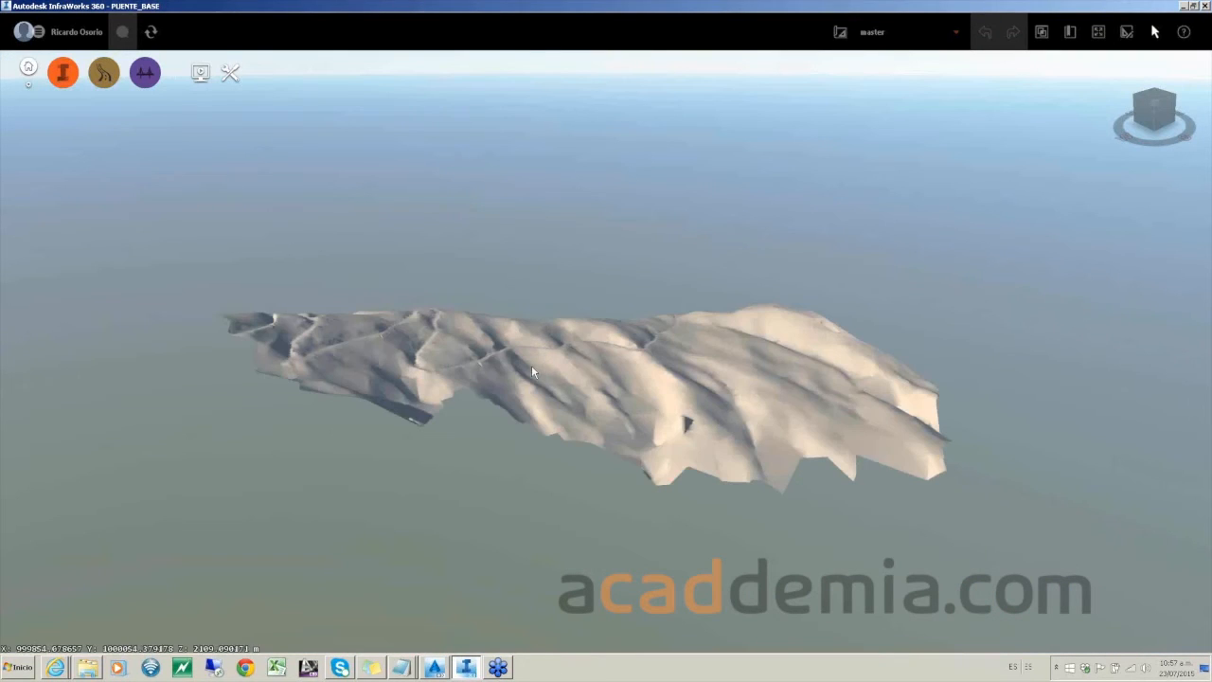
{"action": "middle_click_drag", "start_coordinate": [531, 364], "coordinate": [524, 574], "text": "shift"}
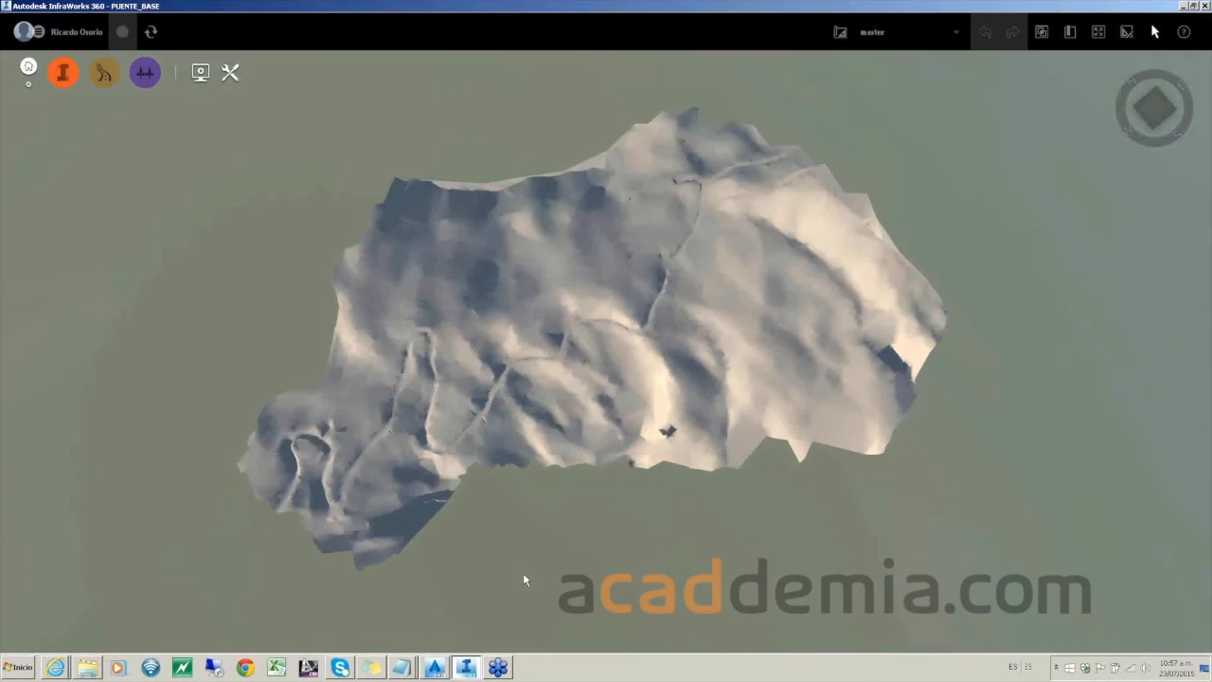
{"action": "scroll", "coordinate": [438, 223], "scroll_direction": "down", "scroll_amount": 3}
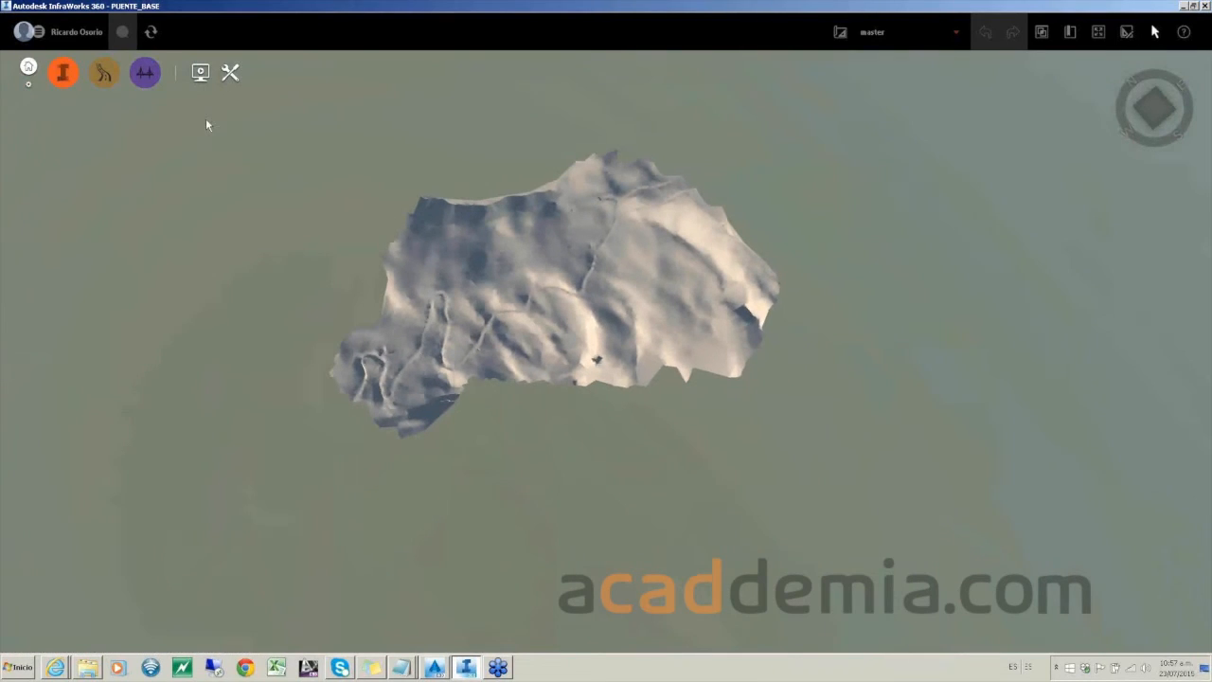
Step: Review the surface import and geolocation settings of the TERRENO_NATURAL terrain data source
{"action": "left_click", "coordinate": [62, 72]}
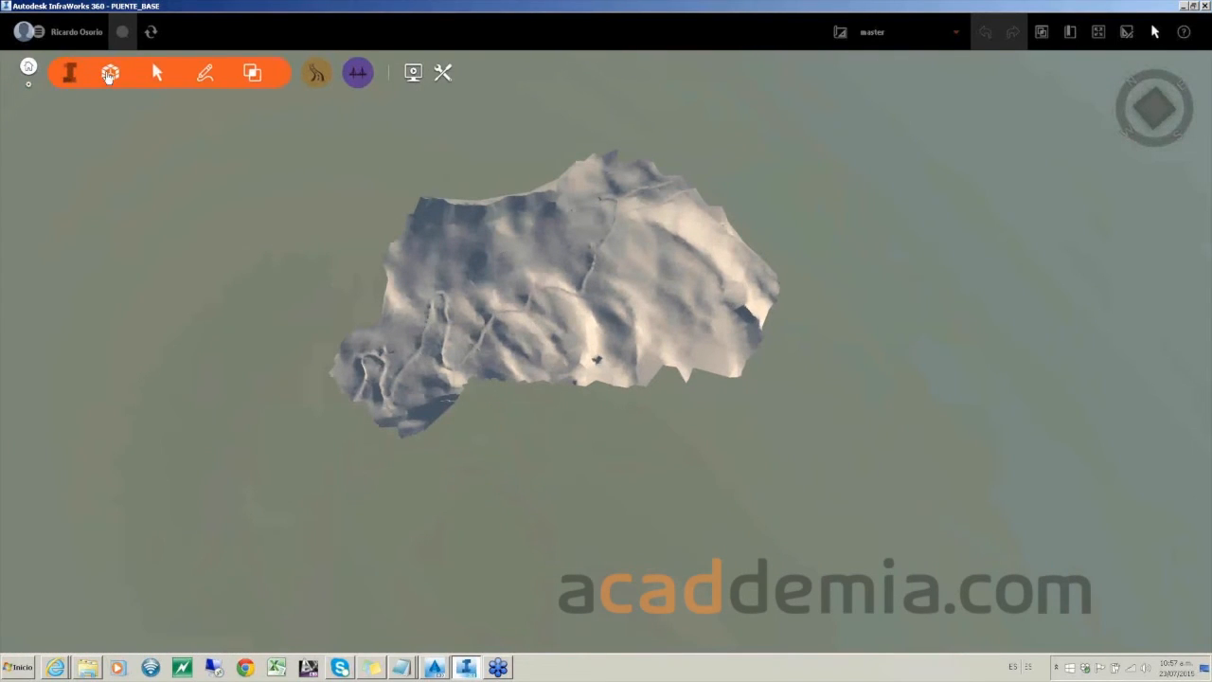
{"action": "left_click", "coordinate": [108, 72]}
{"action": "left_click", "coordinate": [47, 121]}
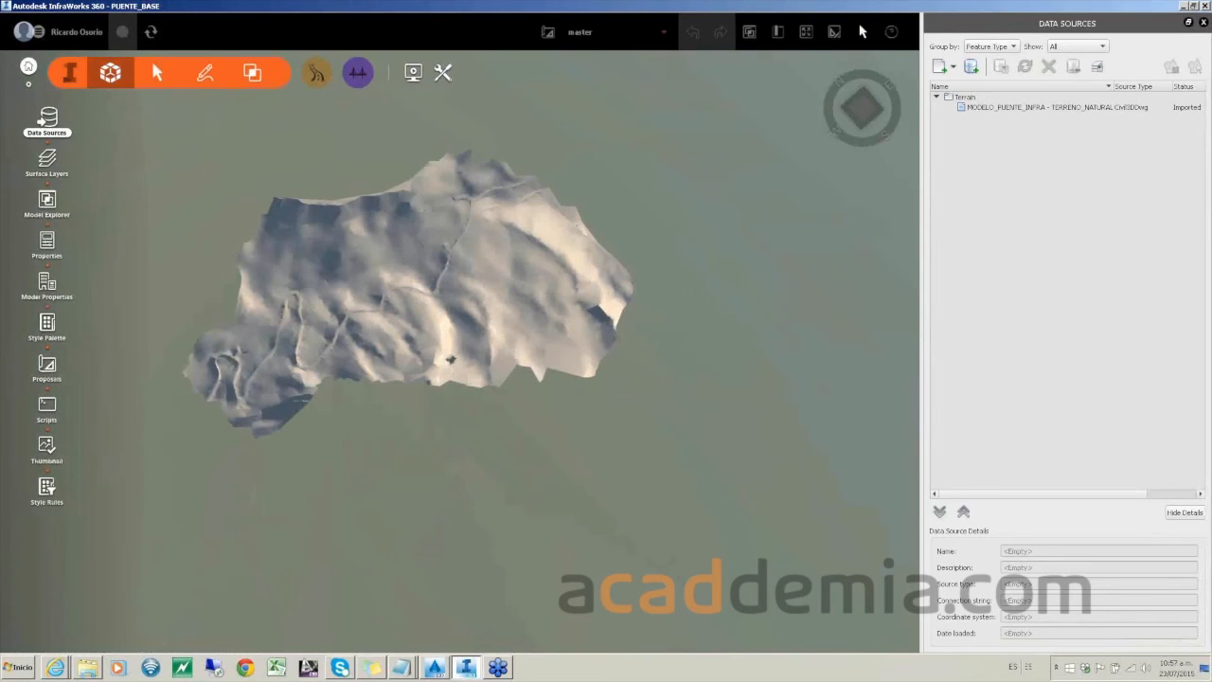
{"action": "right_click", "coordinate": [1090, 110]}
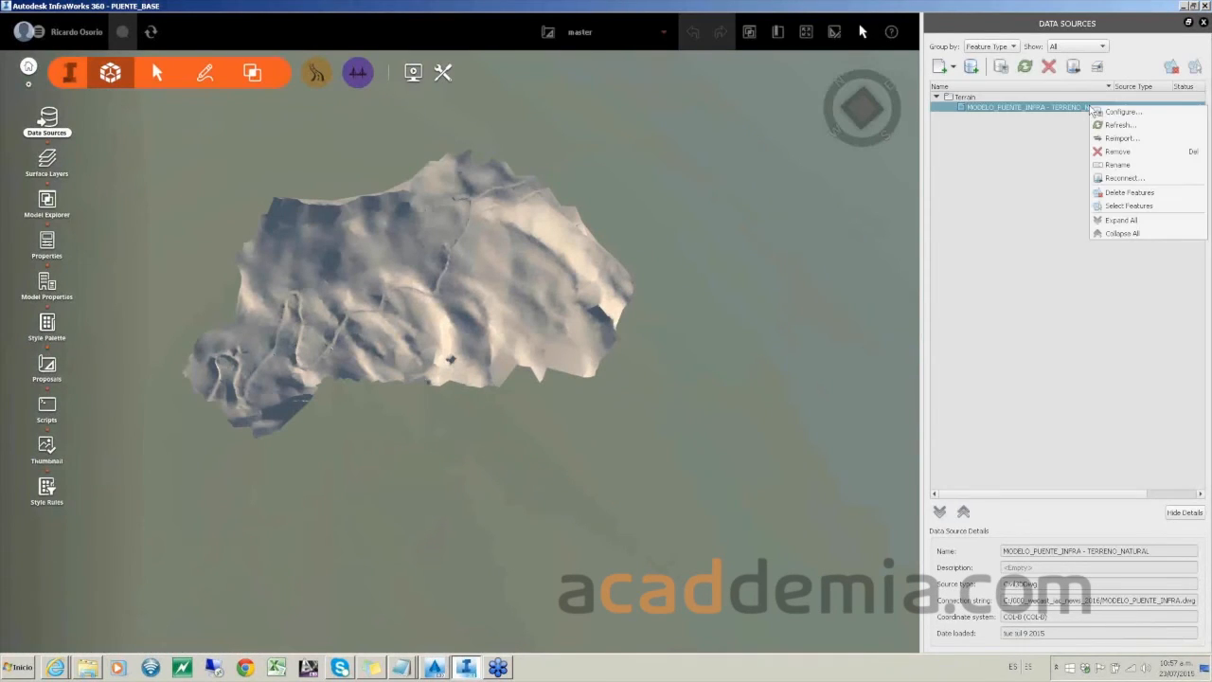
{"action": "left_click", "coordinate": [1117, 112]}
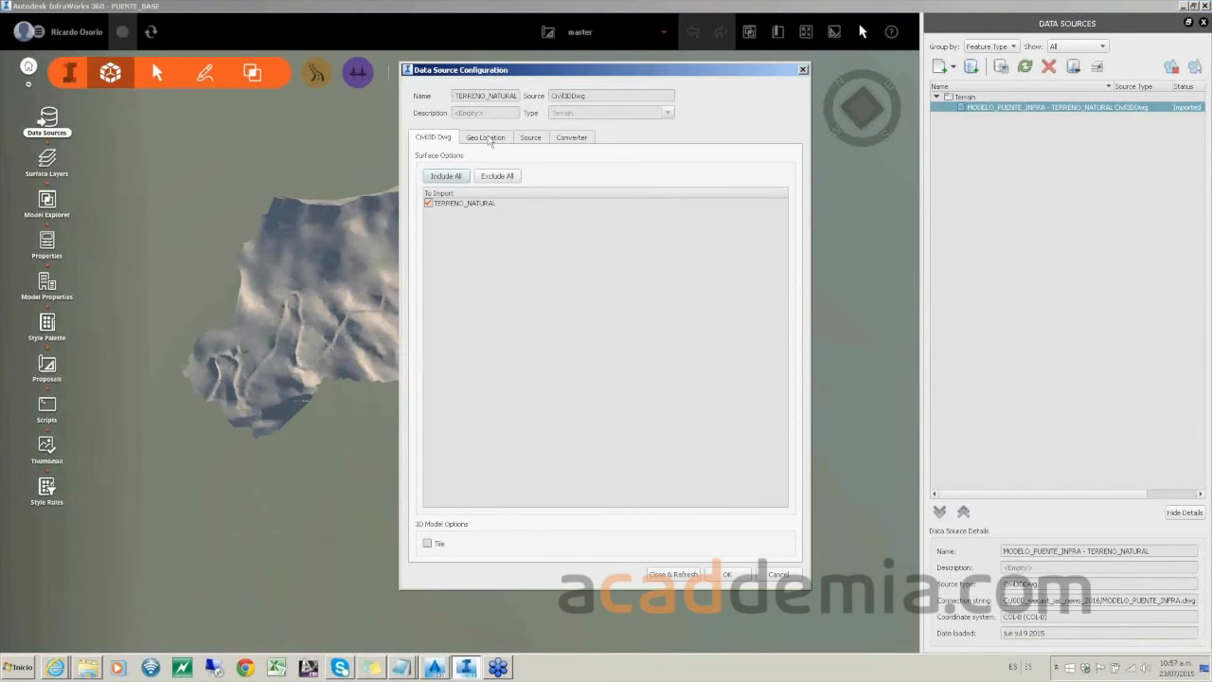
{"action": "left_click", "coordinate": [488, 139]}
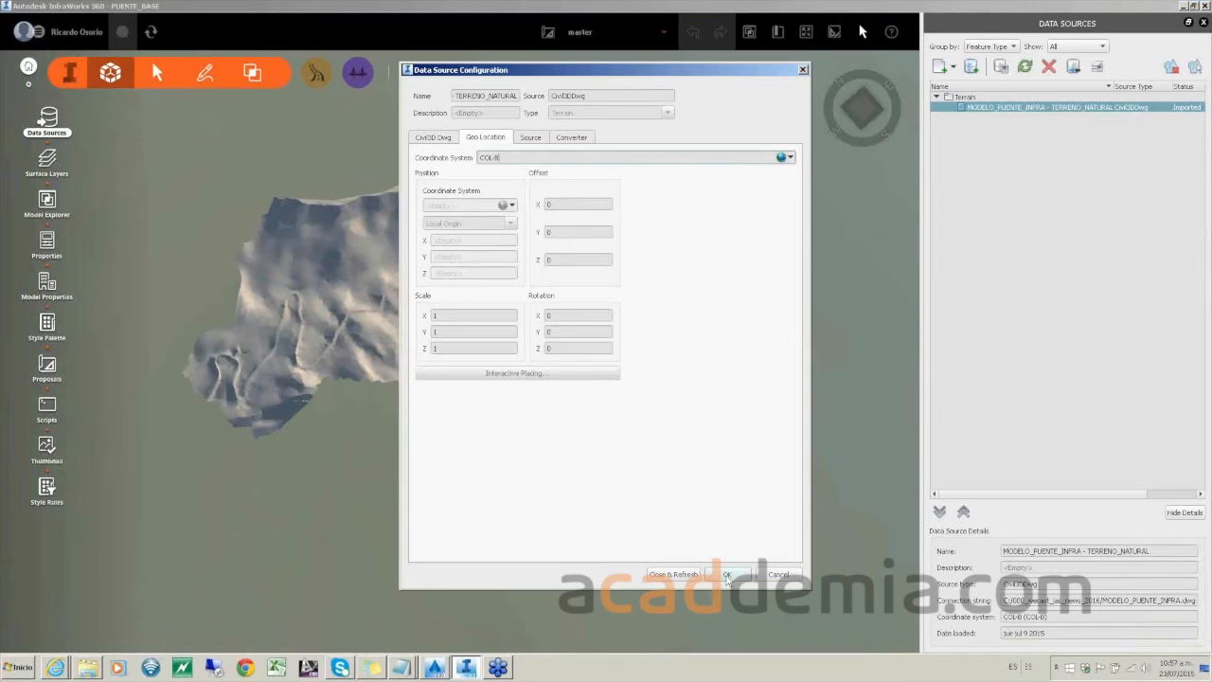
{"action": "left_click", "coordinate": [726, 575]}
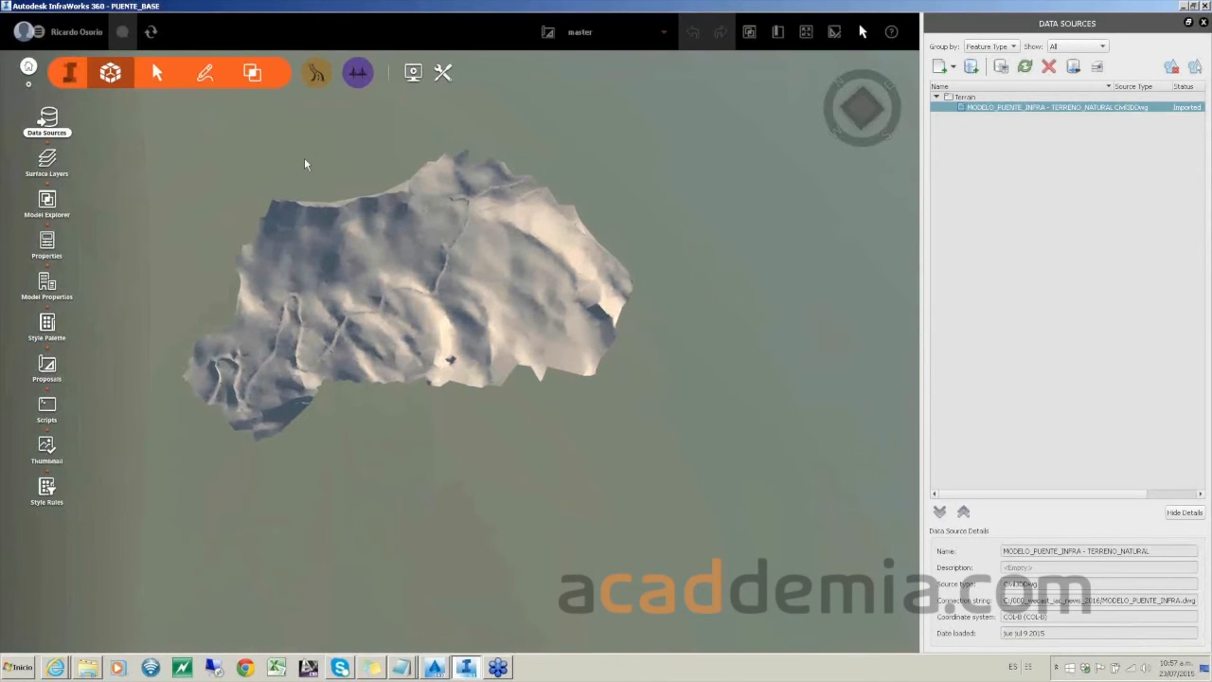
Step: Draw a three-point curved highway road about 314 m long across the terrain's valley, using the Street > Interstate > Standard style, and deselect it
{"action": "left_click", "coordinate": [316, 73]}
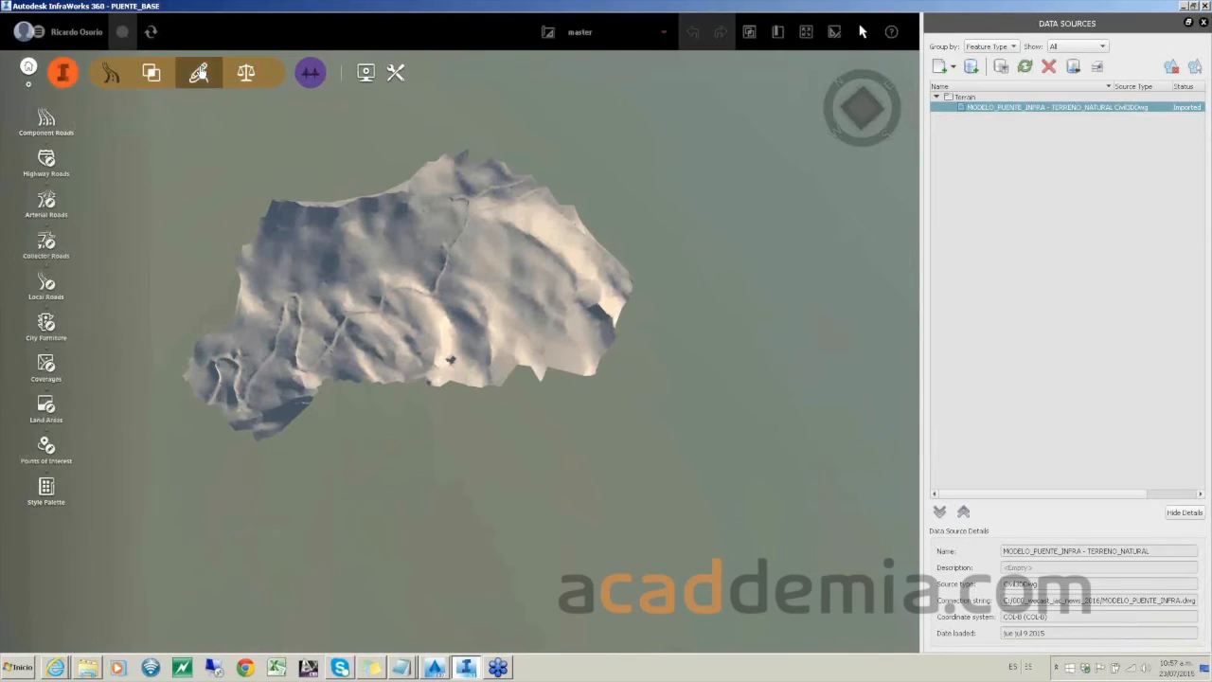
{"action": "left_click", "coordinate": [49, 161]}
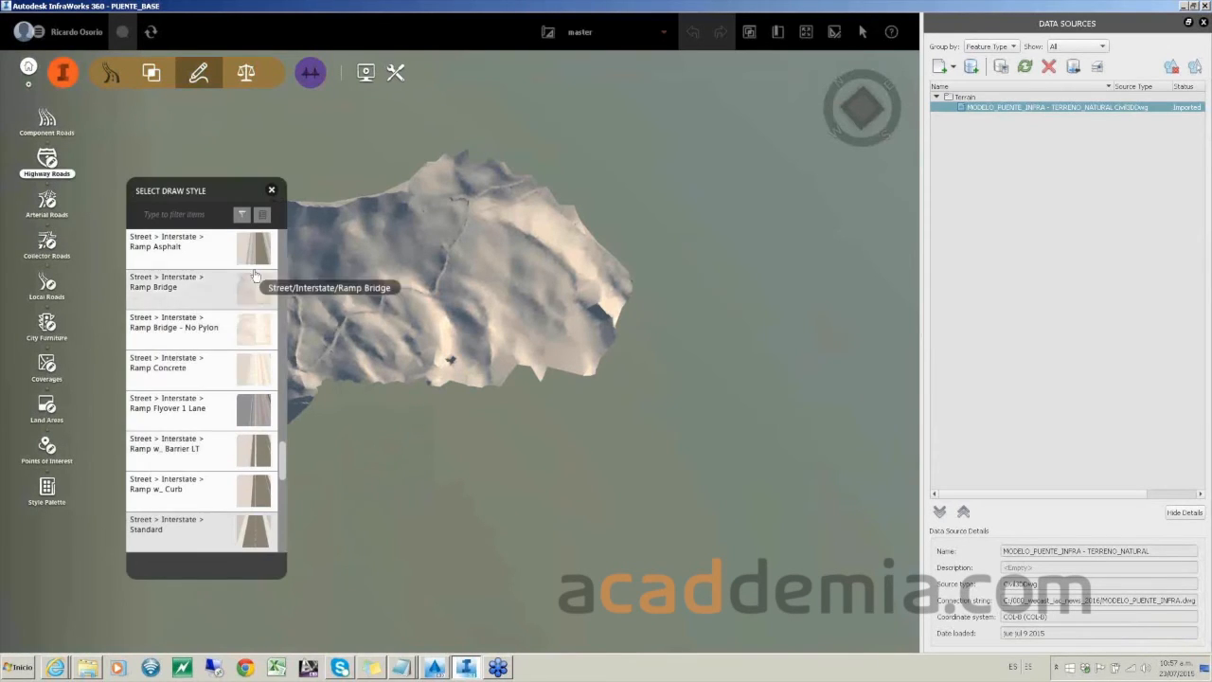
{"action": "left_click", "coordinate": [265, 533]}
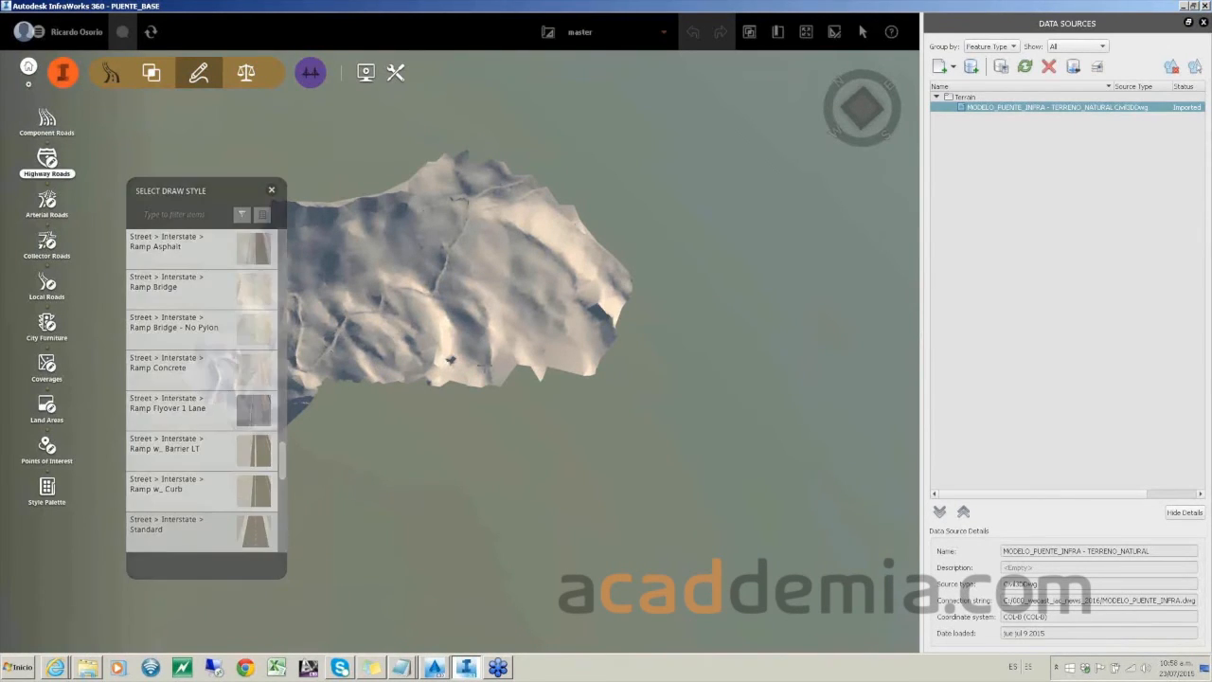
{"action": "middle_click_drag", "start_coordinate": [450, 359], "coordinate": [605, 388]}
{"action": "scroll", "coordinate": [606, 388], "scroll_direction": "up", "scroll_amount": 2}
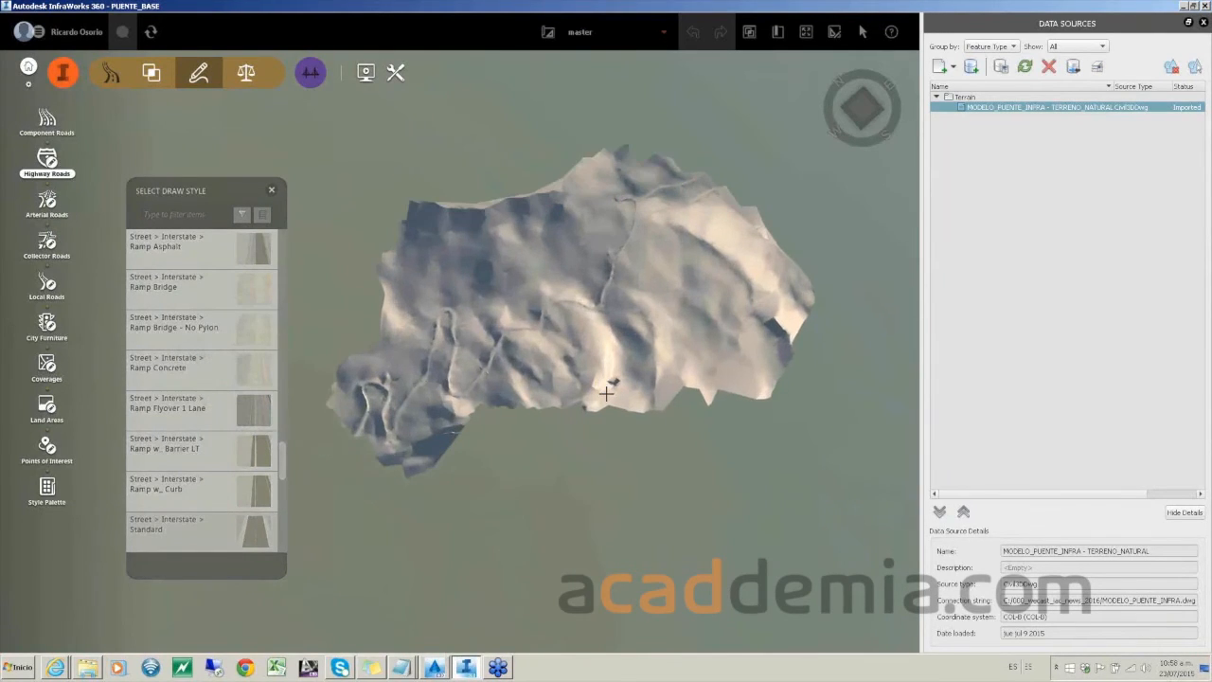
{"action": "scroll", "coordinate": [606, 390], "scroll_direction": "up", "scroll_amount": 1}
{"action": "scroll", "coordinate": [604, 386], "scroll_direction": "up", "scroll_amount": 1}
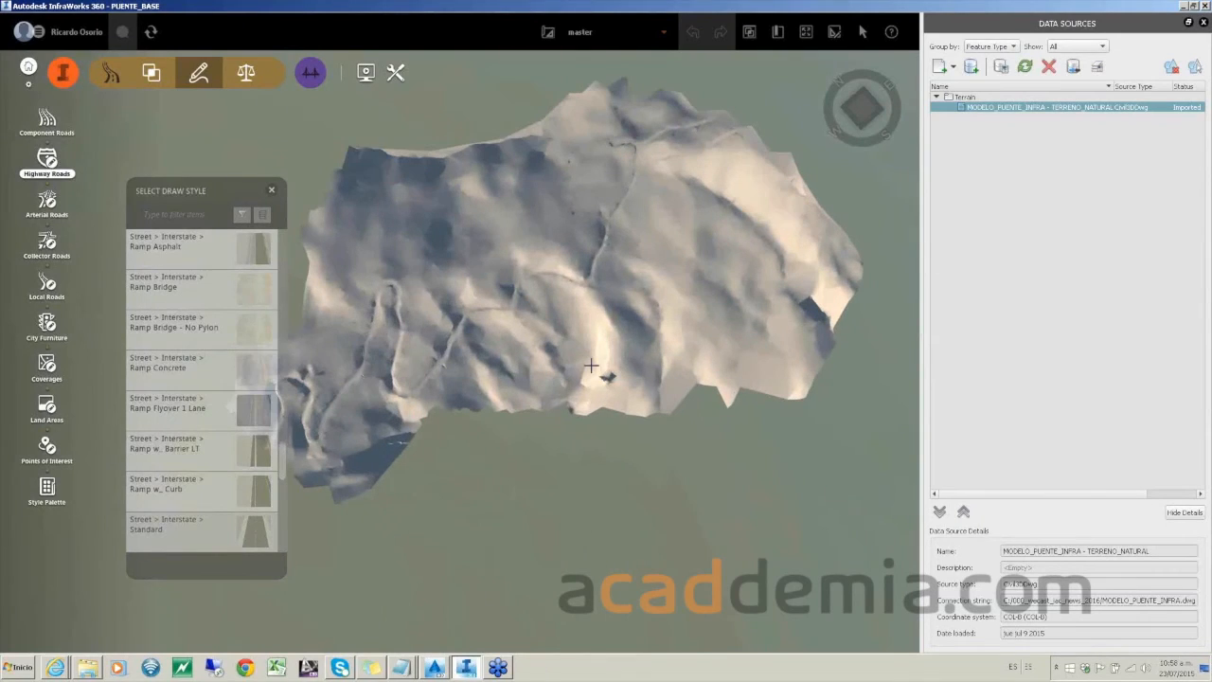
{"action": "scroll", "coordinate": [591, 365], "scroll_direction": "up", "scroll_amount": 1}
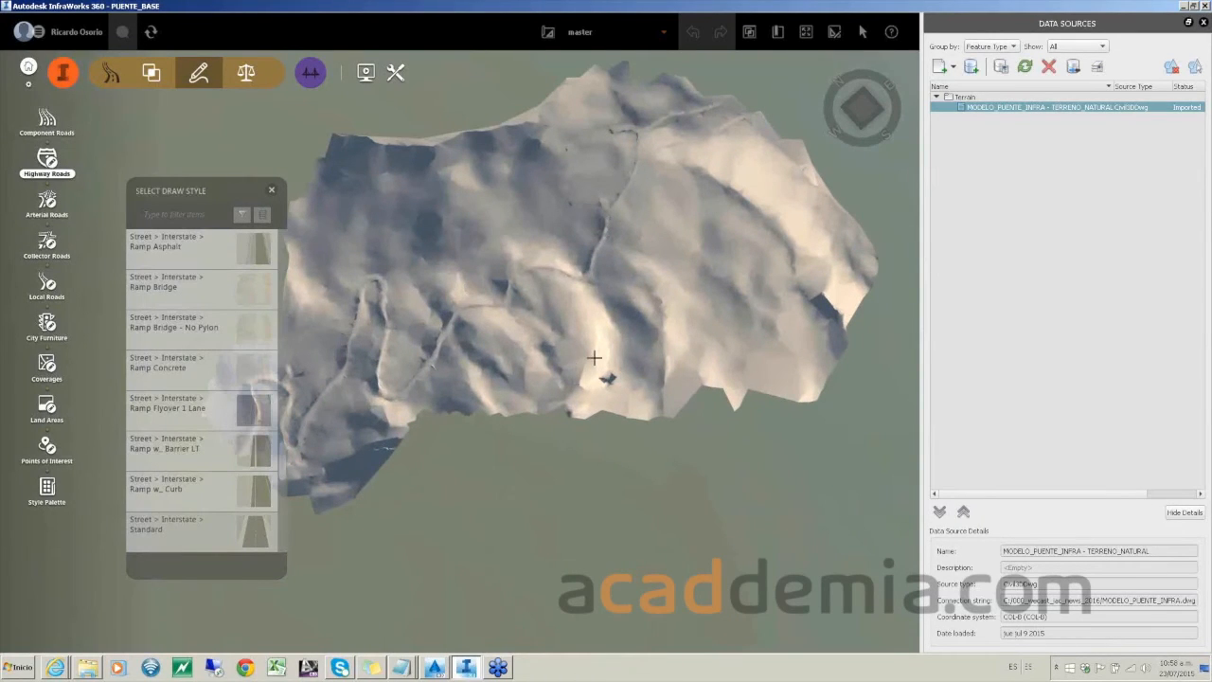
{"action": "left_click", "coordinate": [573, 381]}
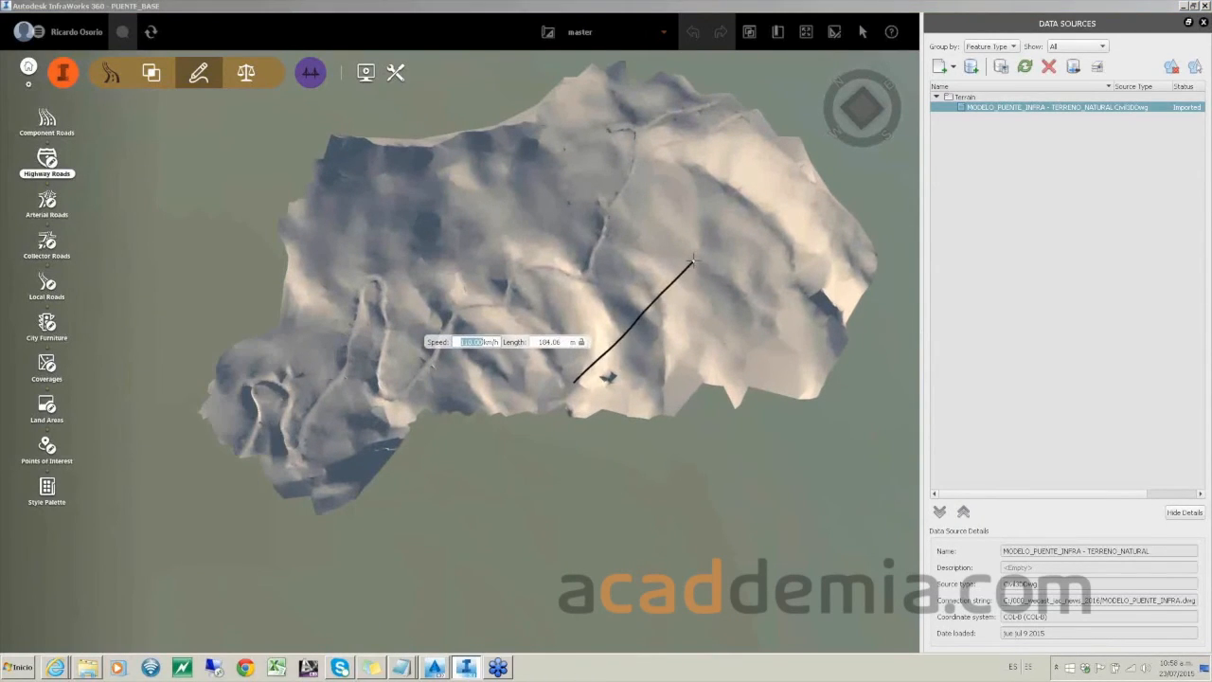
{"action": "left_click", "coordinate": [694, 260]}
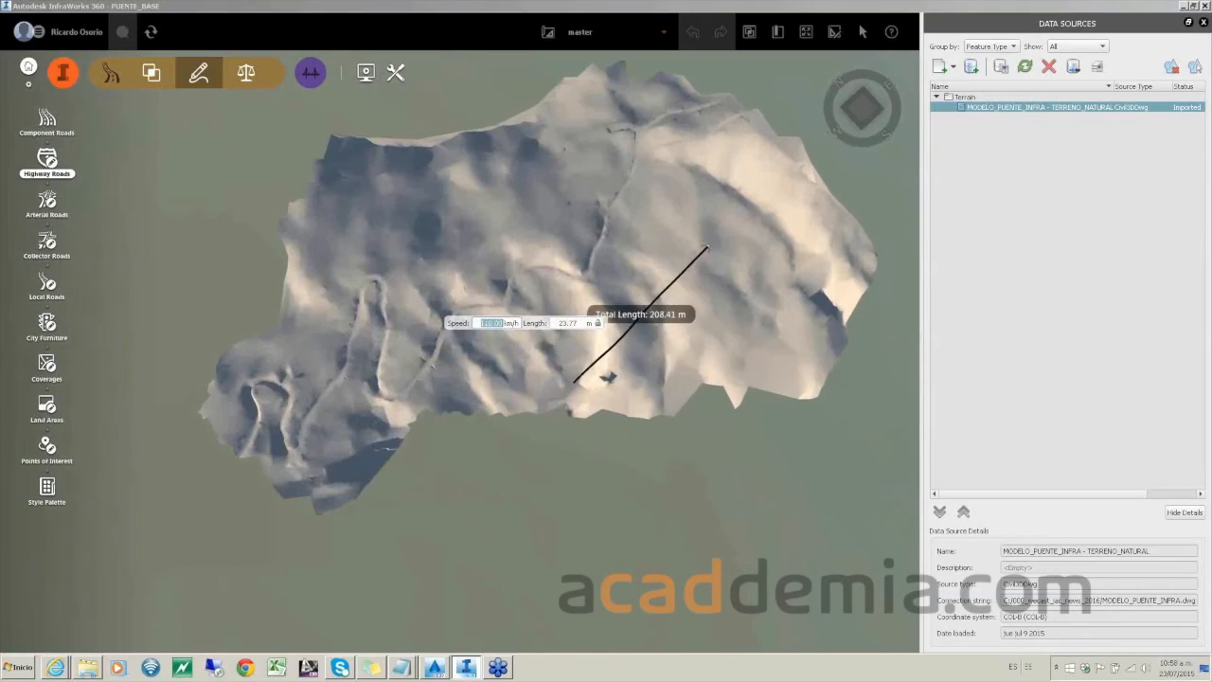
{"action": "left_click", "coordinate": [750, 148]}
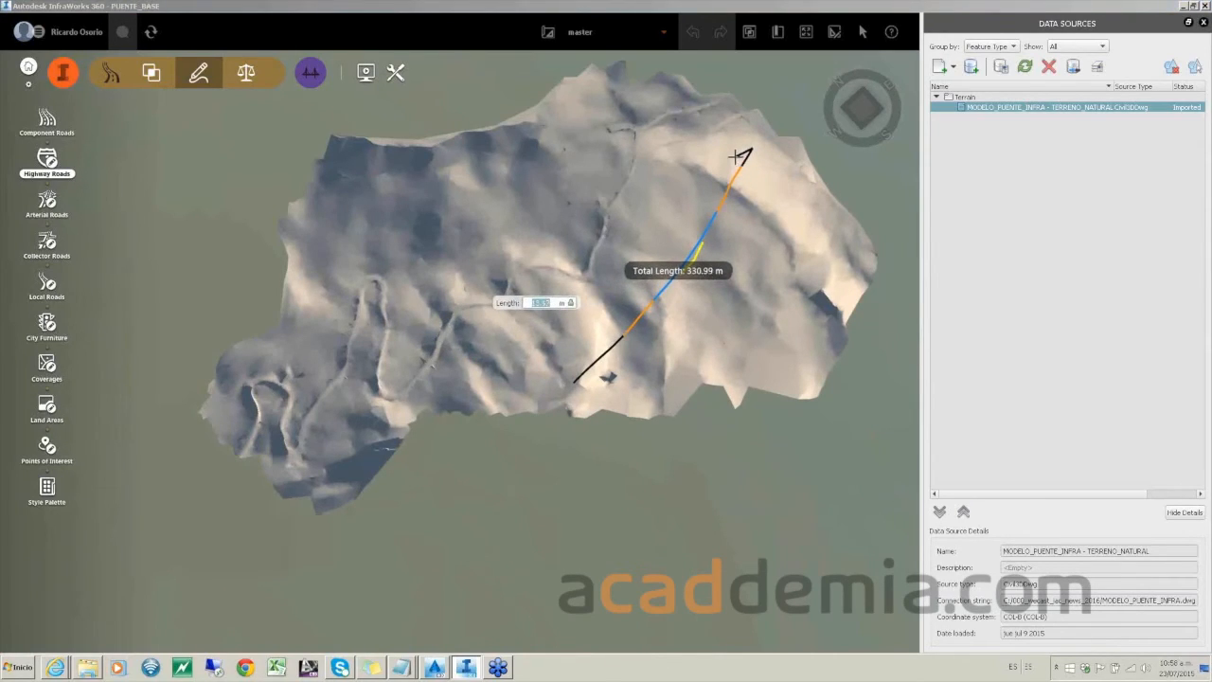
{"action": "key", "text": "Escape"}
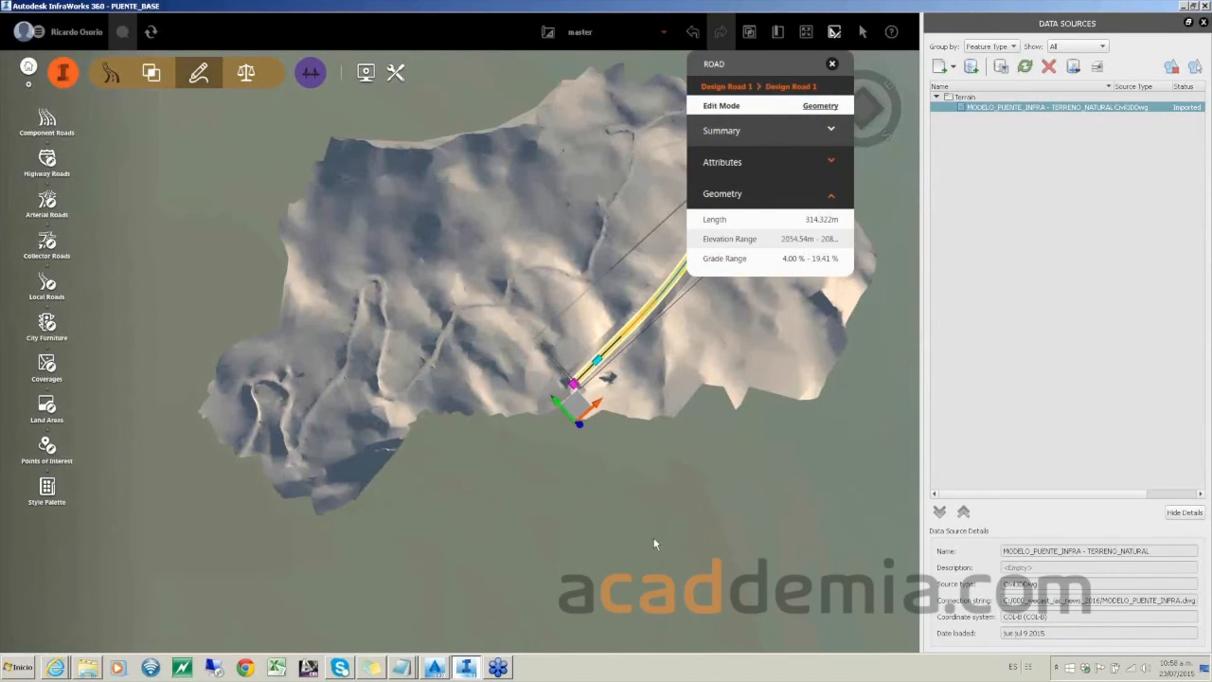
{"action": "left_click_drag", "start_coordinate": [653, 539], "coordinate": [633, 500]}
{"action": "left_click", "coordinate": [632, 498]}
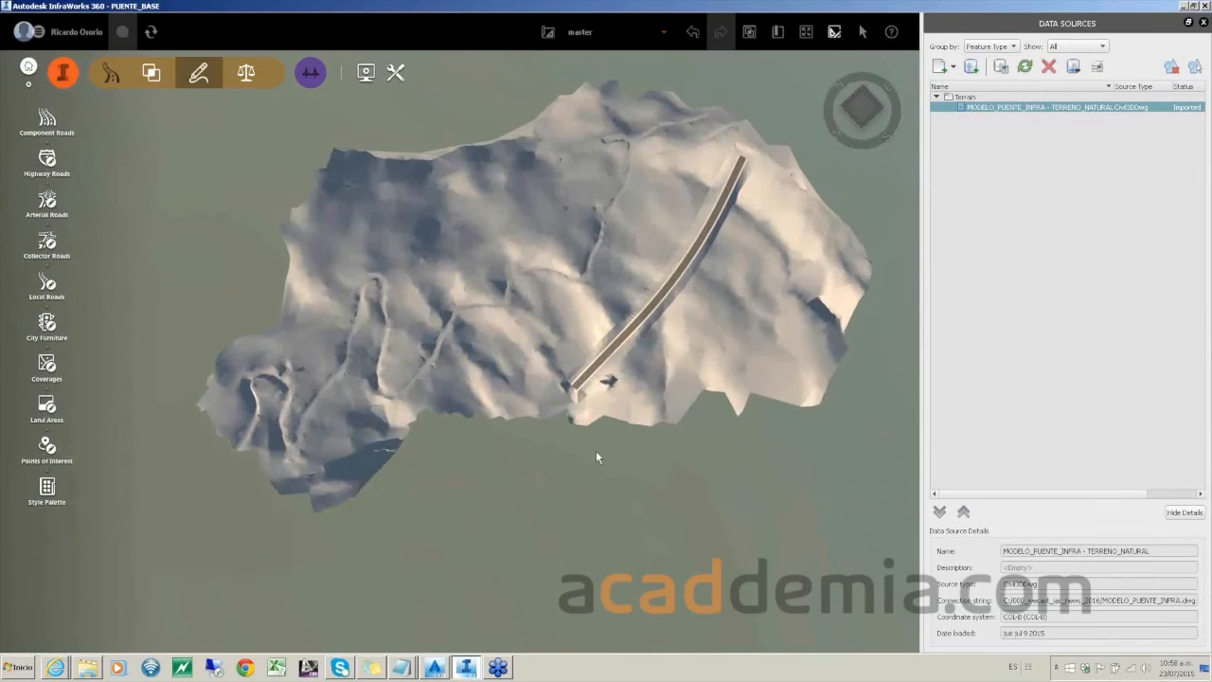
Step: Examine the new highway road in 3D from several angles, checking how it crosses the valley and meets the terrain
{"action": "left_click_drag", "start_coordinate": [602, 438], "coordinate": [422, 282]}
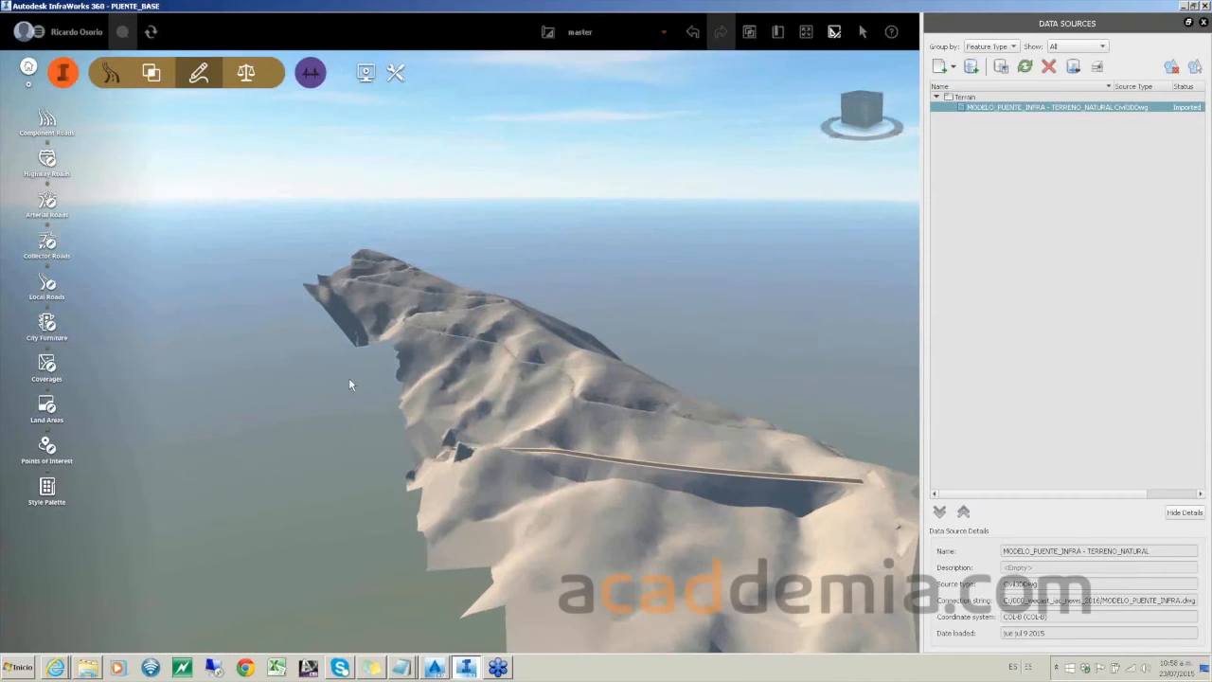
{"action": "left_click_drag", "start_coordinate": [349, 377], "coordinate": [307, 415]}
{"action": "left_click_drag", "start_coordinate": [884, 510], "coordinate": [736, 459]}
{"action": "mouse_move", "coordinate": [612, 436]}
{"action": "left_mouse_down"}
{"action": "mouse_move", "coordinate": [629, 471]}
{"action": "mouse_move", "coordinate": [617, 448]}
{"action": "left_mouse_up"}
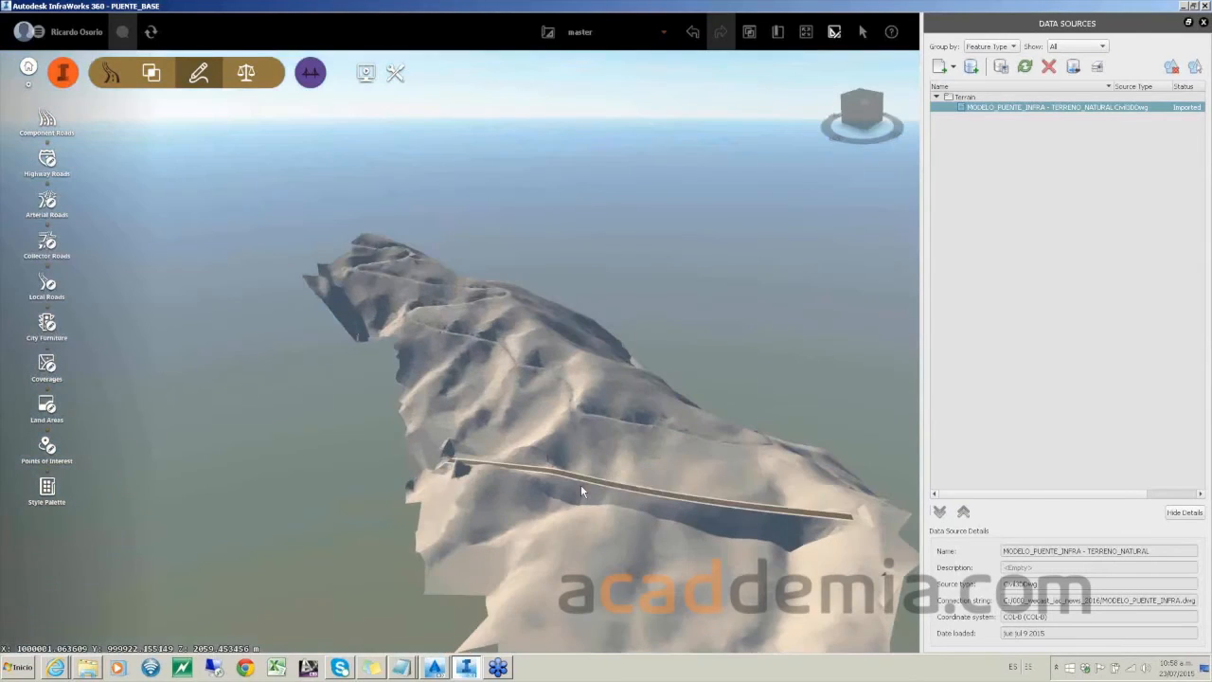
{"action": "middle_click_drag", "start_coordinate": [698, 422], "coordinate": [608, 280]}
{"action": "left_click_drag", "start_coordinate": [607, 279], "coordinate": [658, 154]}
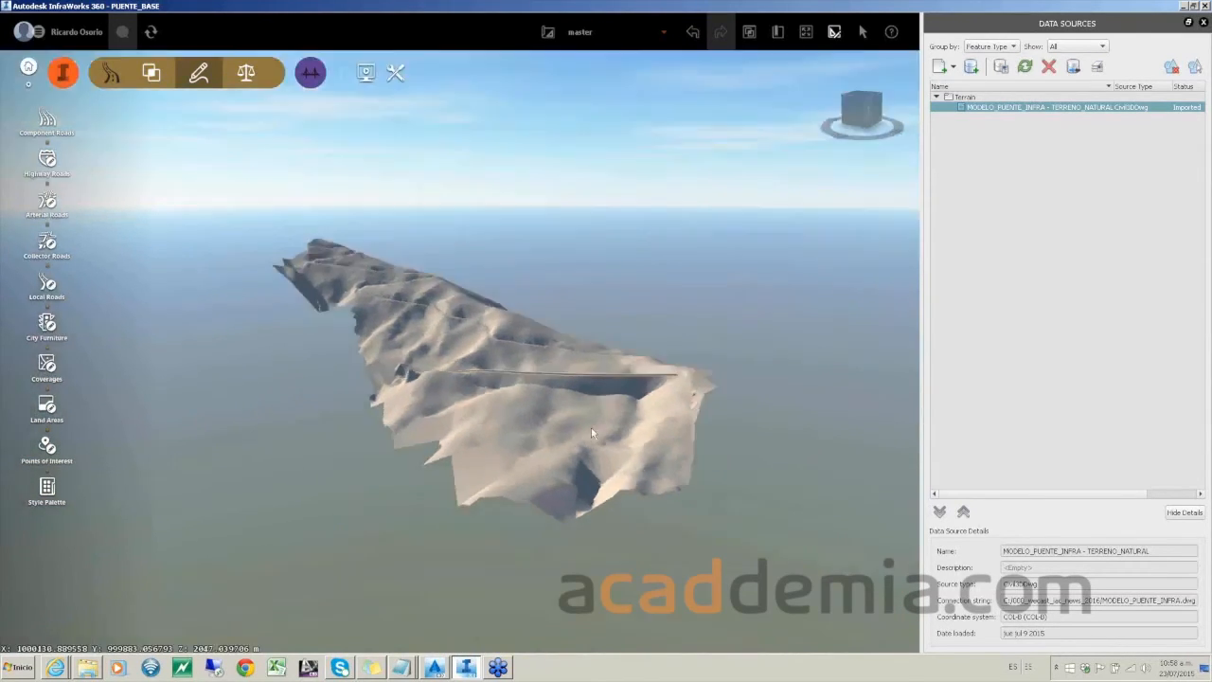
{"action": "left_click_drag", "start_coordinate": [591, 427], "coordinate": [558, 368]}
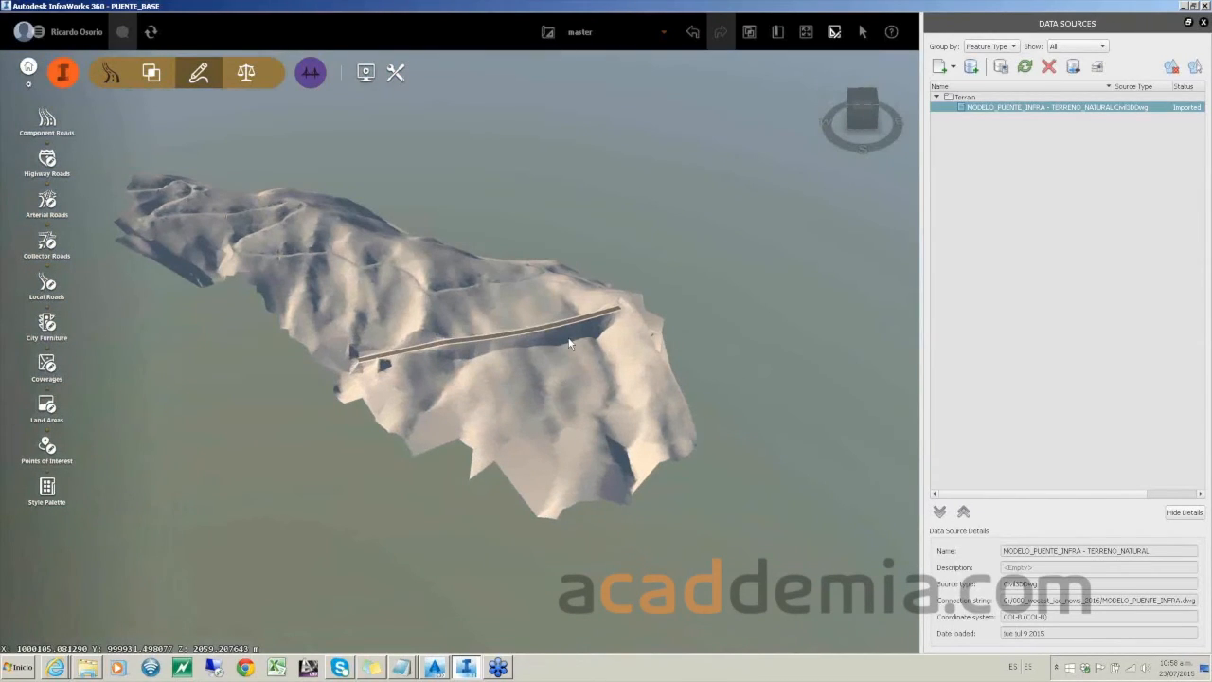
{"action": "scroll", "coordinate": [569, 344], "scroll_direction": "up", "scroll_amount": 3}
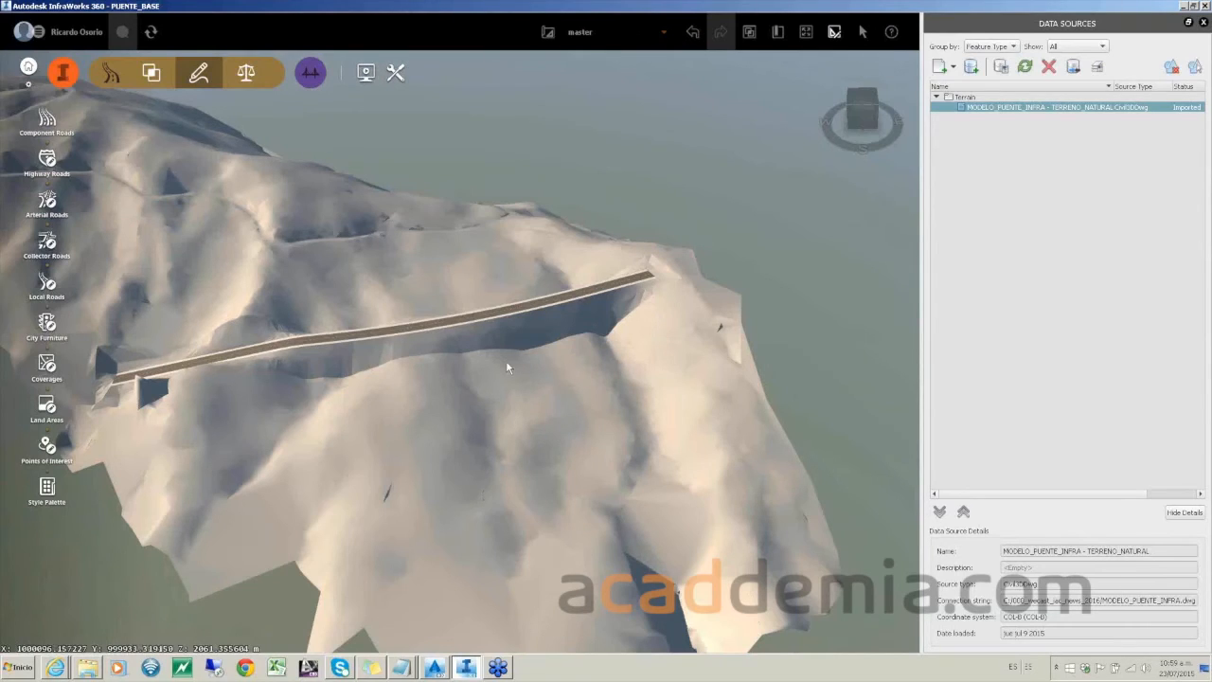
Step: Add a bridge about 126 m long to the highway road, from the near side of the valley to the road's far end, and deselect it
{"action": "left_click_drag", "start_coordinate": [458, 406], "coordinate": [549, 338]}
{"action": "left_click", "coordinate": [559, 326]}
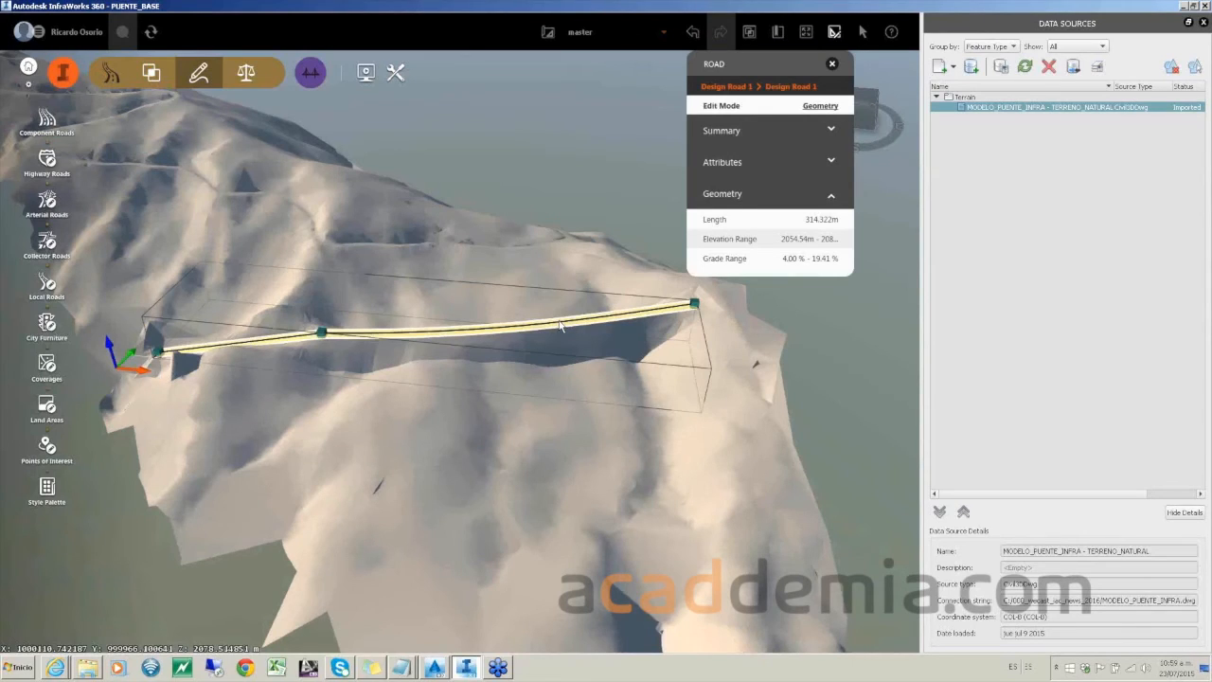
{"action": "right_click", "coordinate": [560, 325]}
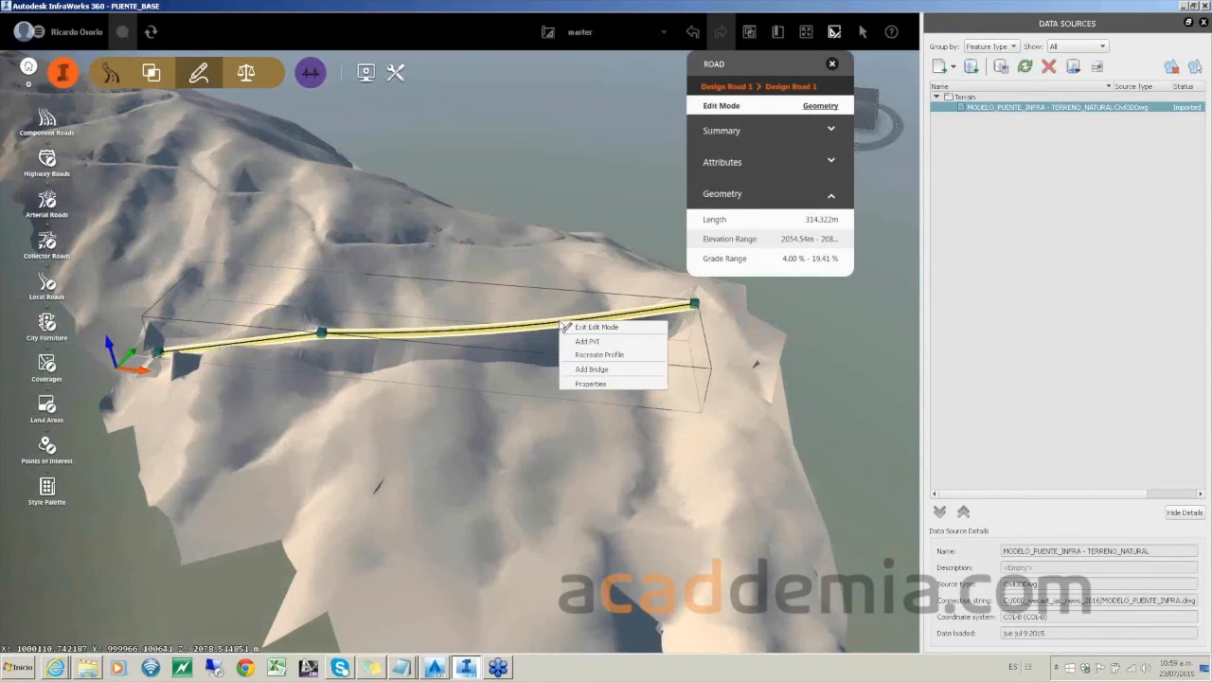
{"action": "left_click", "coordinate": [587, 370]}
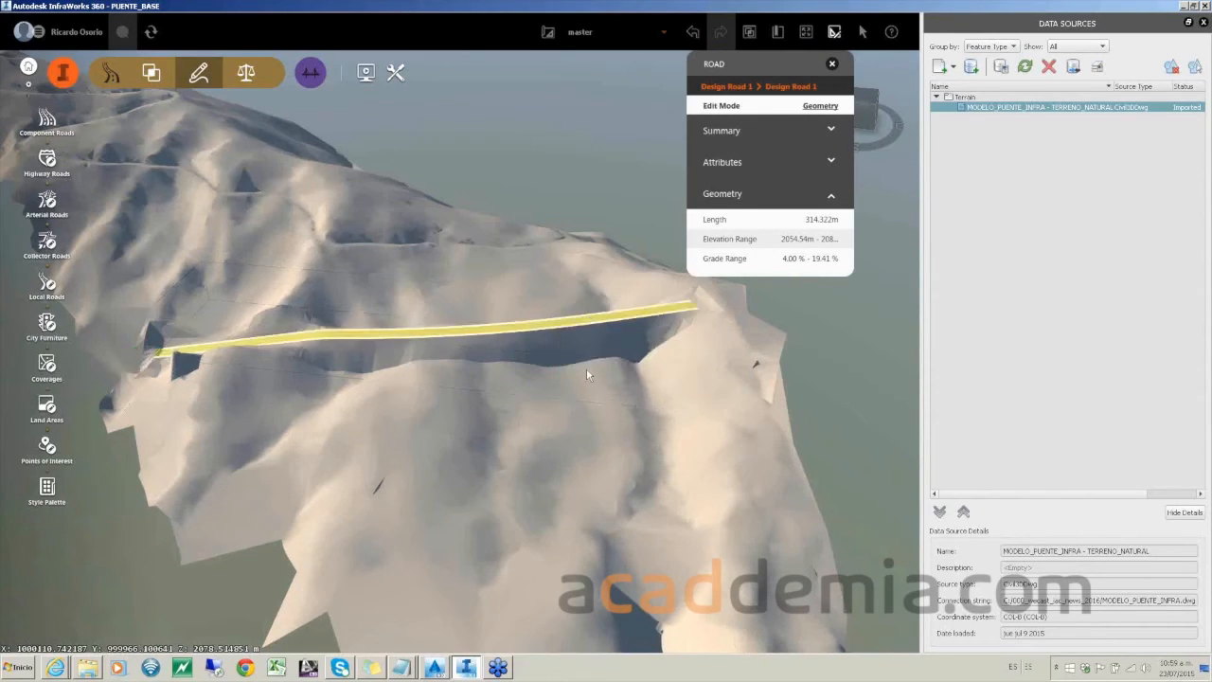
{"action": "left_click", "coordinate": [468, 334]}
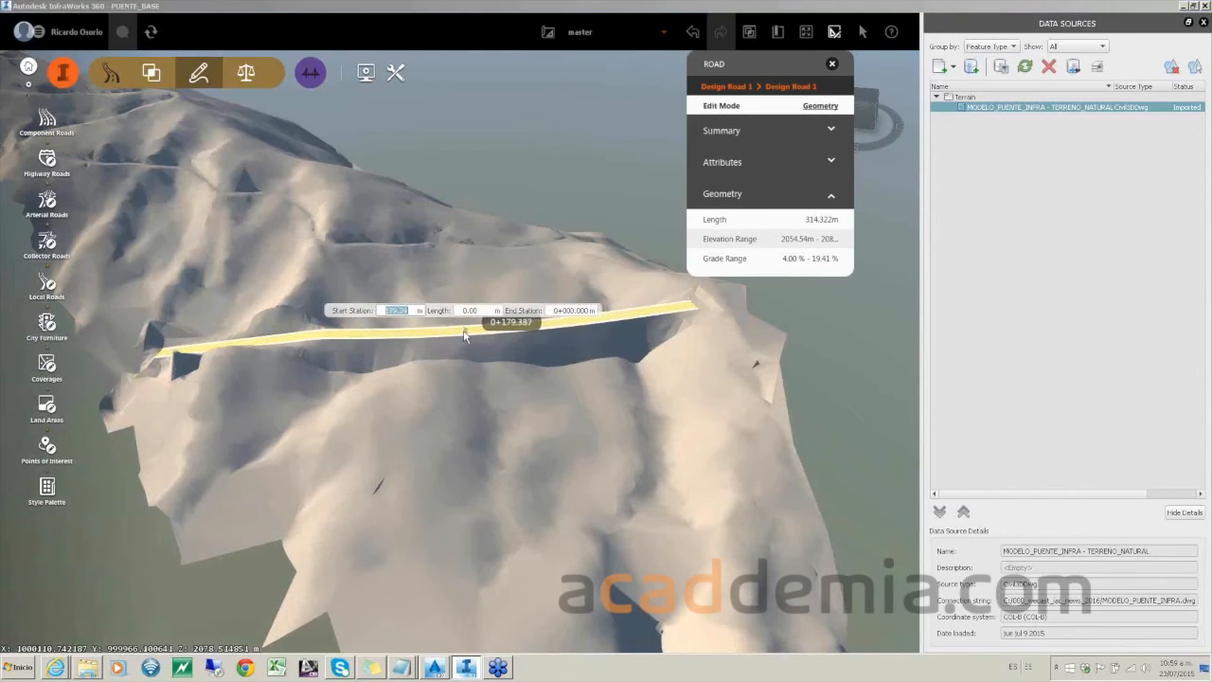
{"action": "left_click", "coordinate": [685, 312]}
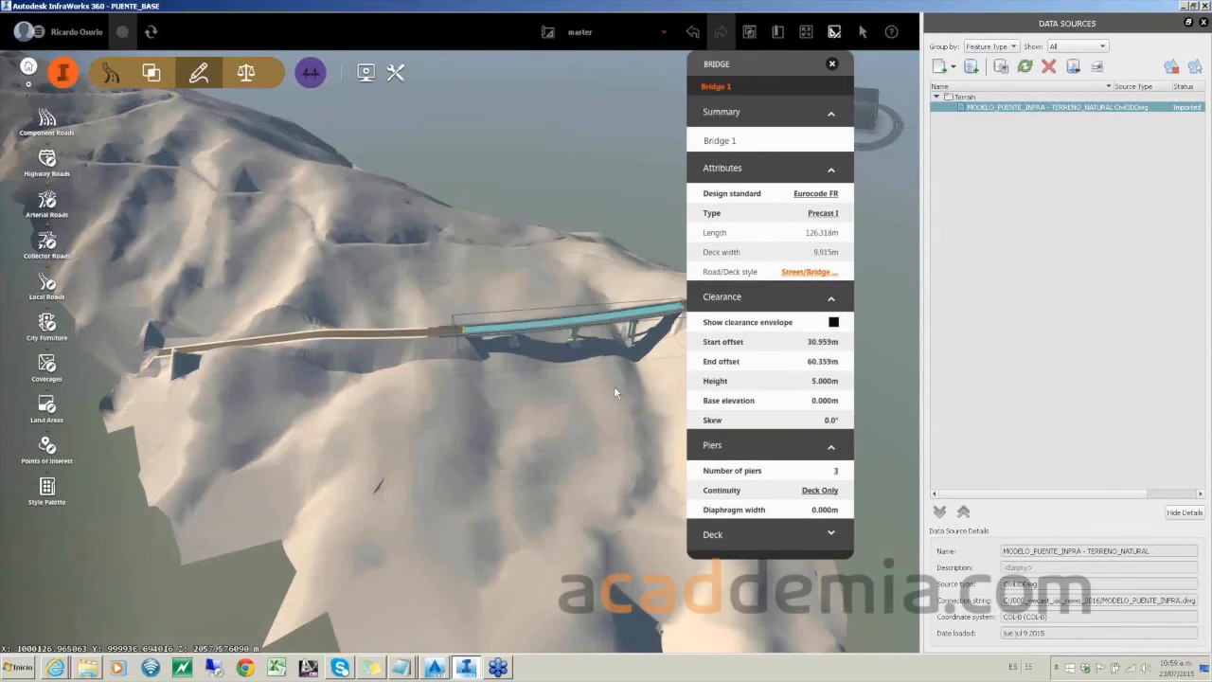
{"action": "left_click", "coordinate": [831, 63]}
{"action": "left_click", "coordinate": [675, 194]}
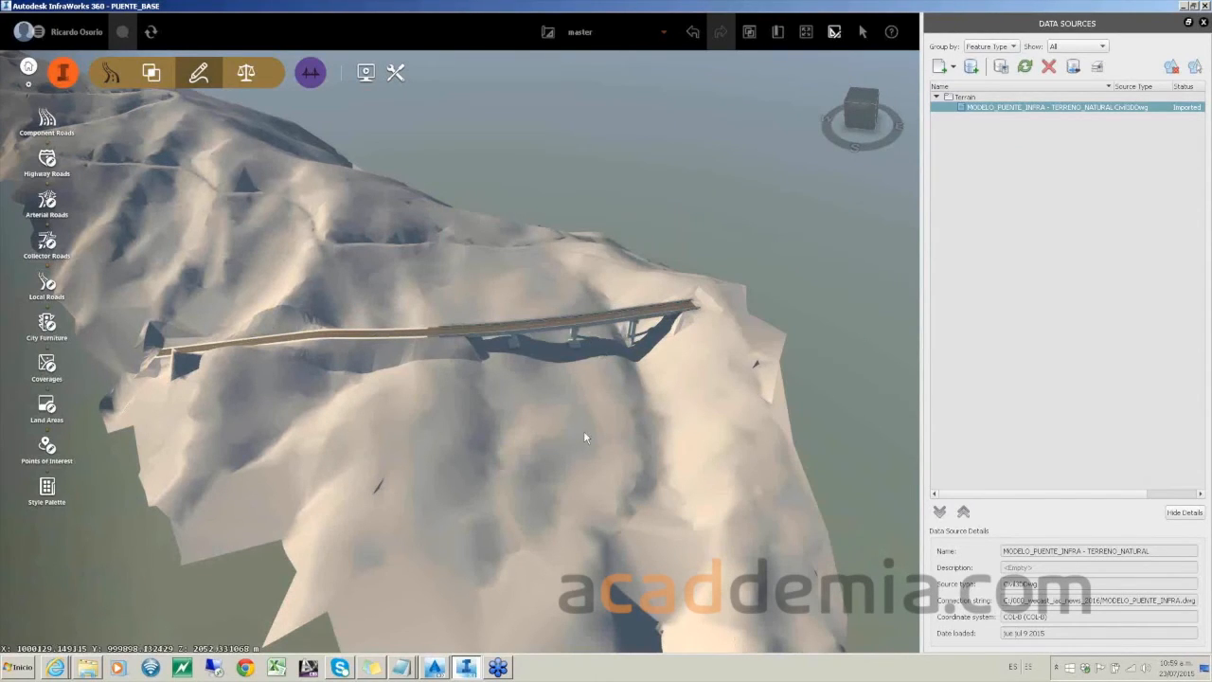
Step: Move the bridge's shortest pier slightly along the deck toward the near abutment
{"action": "middle_click_drag", "start_coordinate": [583, 423], "coordinate": [612, 322]}
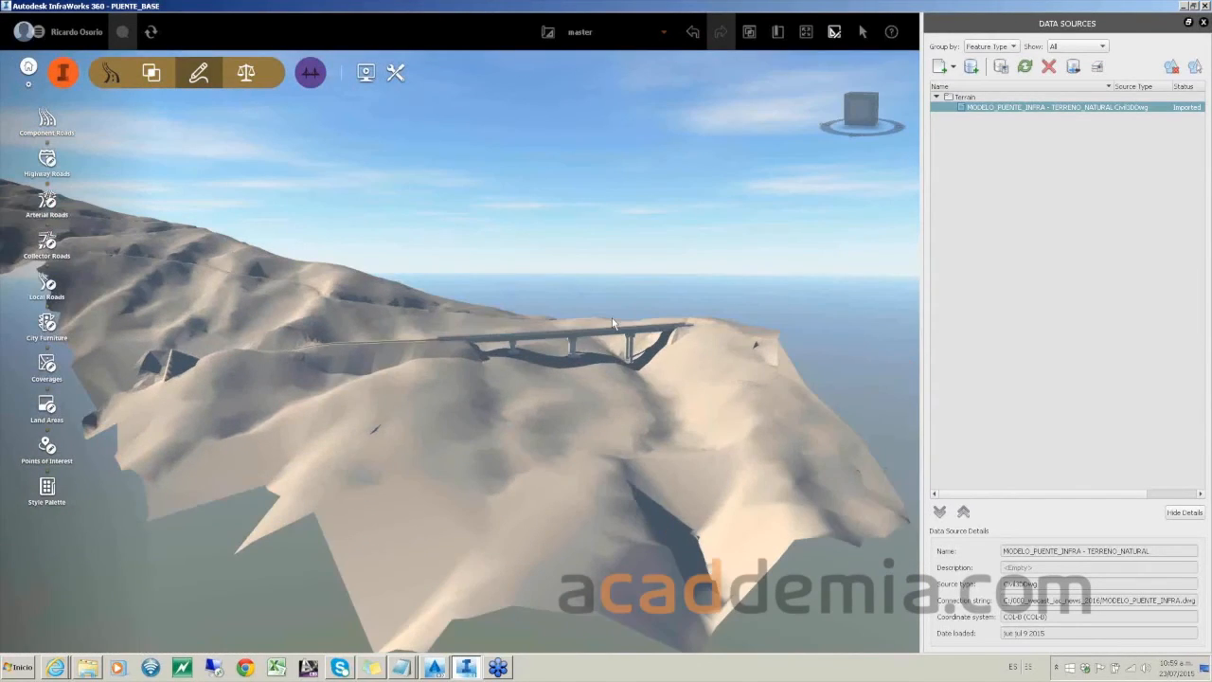
{"action": "scroll", "coordinate": [612, 323], "scroll_direction": "up", "scroll_amount": 3}
{"action": "scroll", "coordinate": [613, 323], "scroll_direction": "up", "scroll_amount": 2}
{"action": "left_click_drag", "start_coordinate": [555, 442], "coordinate": [525, 448]}
{"action": "left_click_drag", "start_coordinate": [188, 380], "coordinate": [371, 387]}
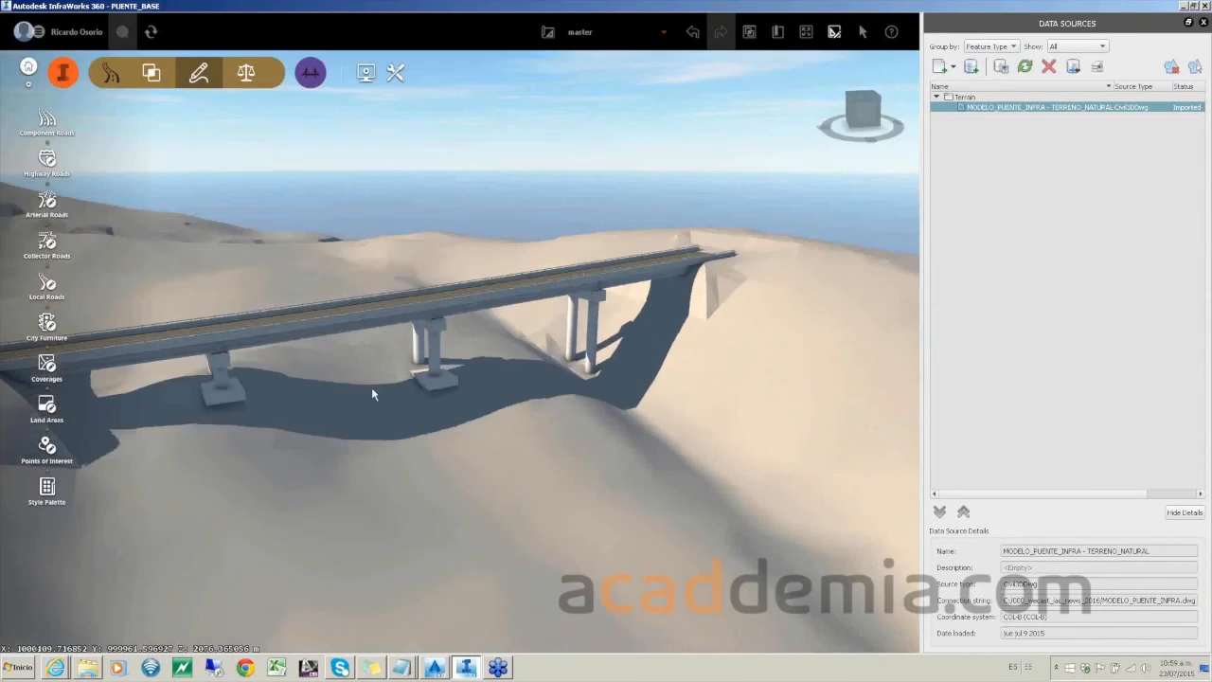
{"action": "left_click", "coordinate": [225, 368]}
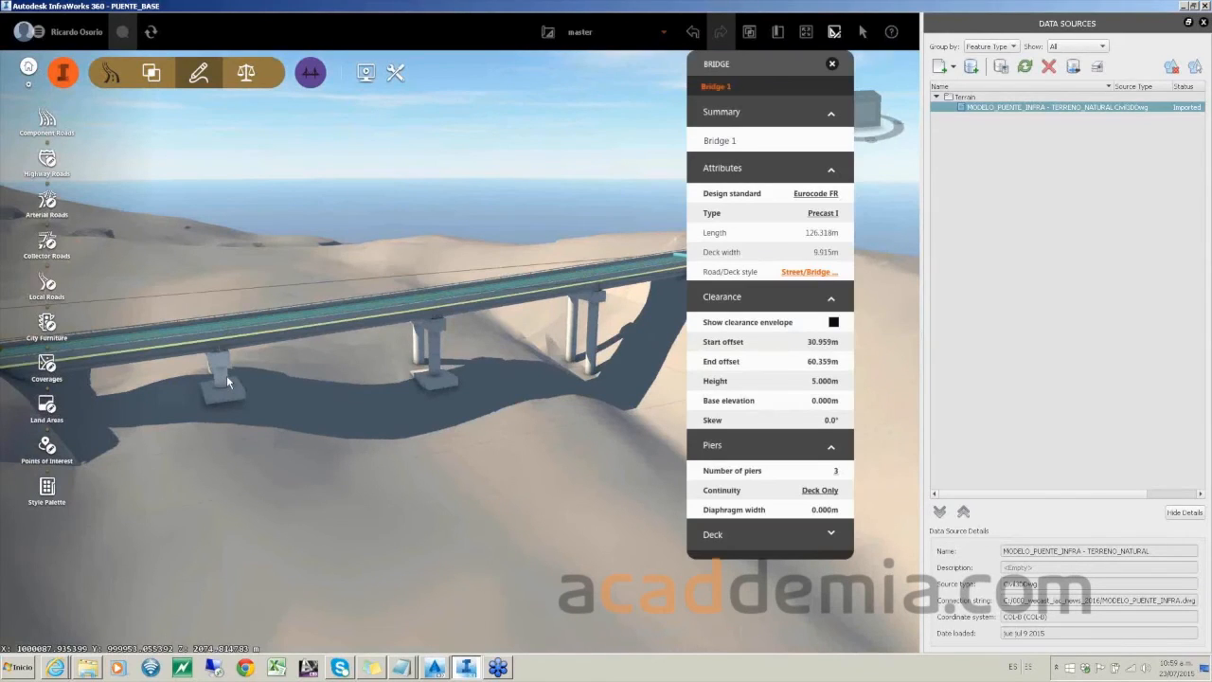
{"action": "left_click", "coordinate": [229, 392]}
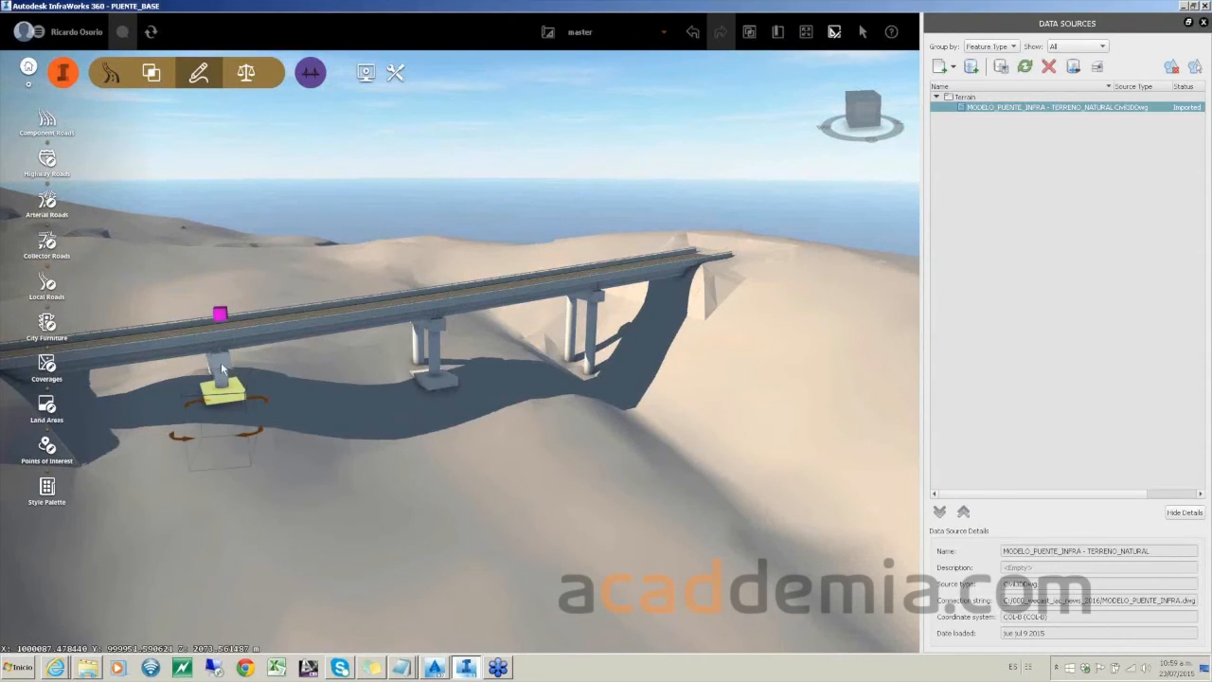
{"action": "left_click_drag", "start_coordinate": [223, 361], "coordinate": [224, 389]}
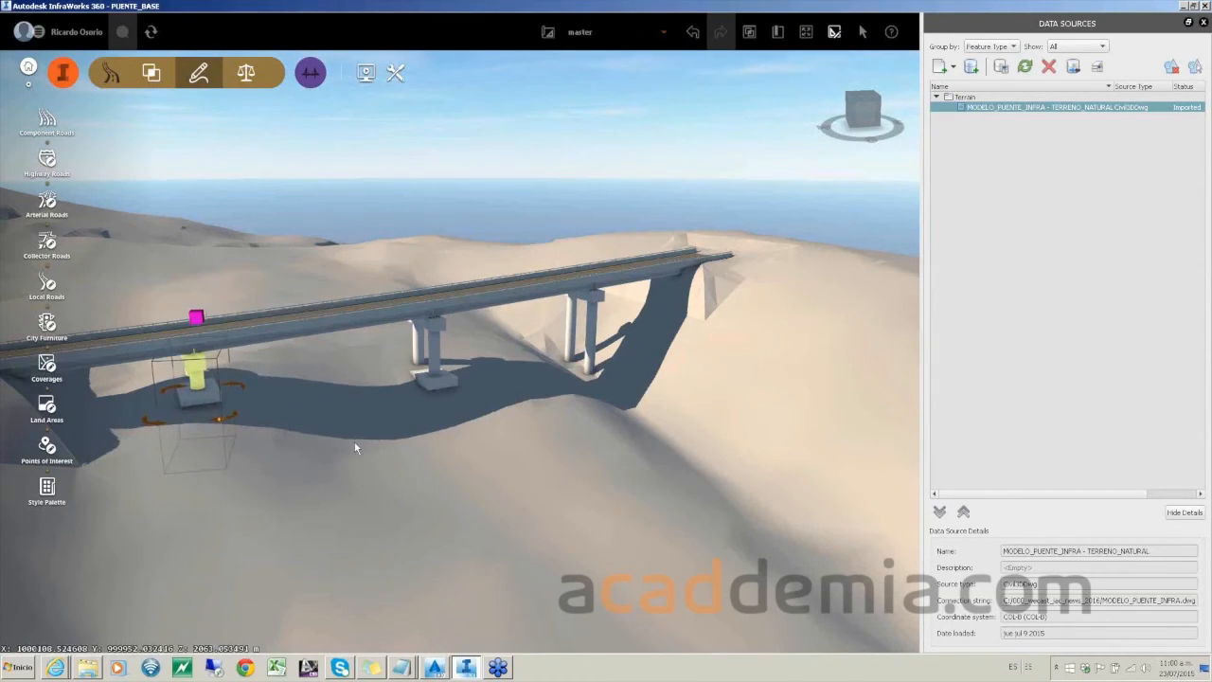
Step: Examine the bridge, its piers and its shape over the valley from several 3D angles and from directly above
{"action": "mouse_move", "coordinate": [583, 483]}
{"action": "left_mouse_down"}
{"action": "mouse_move", "coordinate": [572, 497]}
{"action": "mouse_move", "coordinate": [547, 454]}
{"action": "mouse_move", "coordinate": [599, 448]}
{"action": "left_mouse_up"}
{"action": "middle_click_drag", "start_coordinate": [527, 459], "coordinate": [473, 374]}
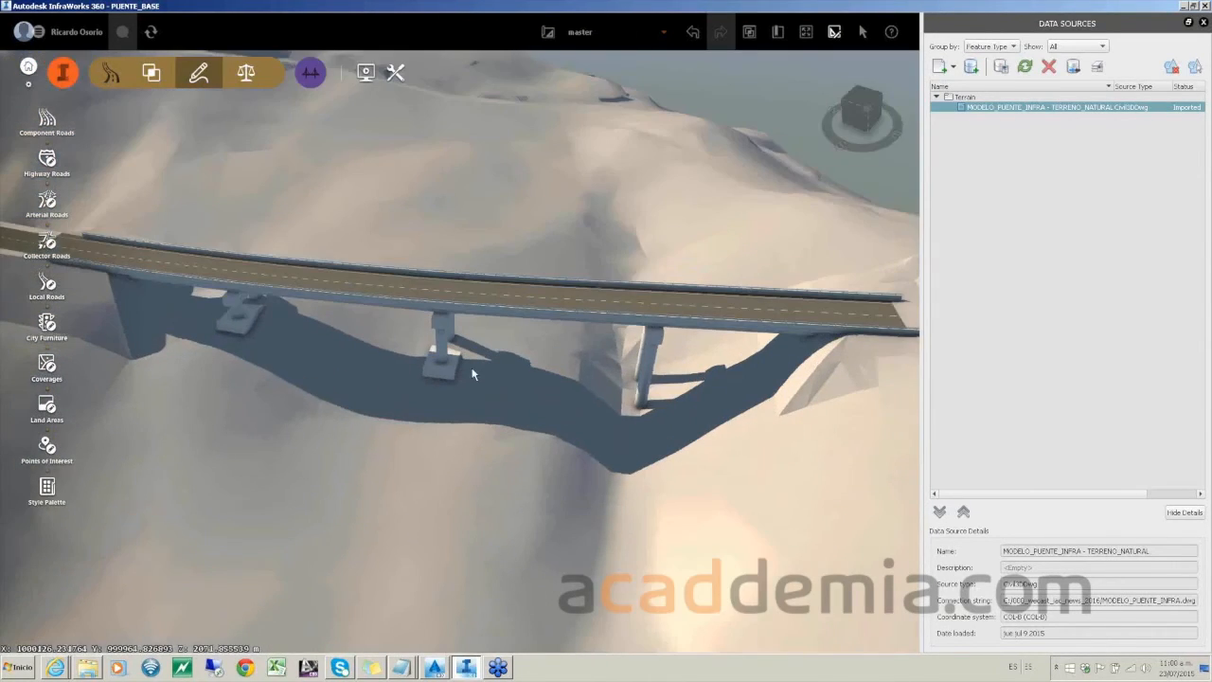
{"action": "scroll", "coordinate": [474, 374], "scroll_direction": "down", "scroll_amount": 2}
{"action": "scroll", "coordinate": [457, 428], "scroll_direction": "down", "scroll_amount": 3}
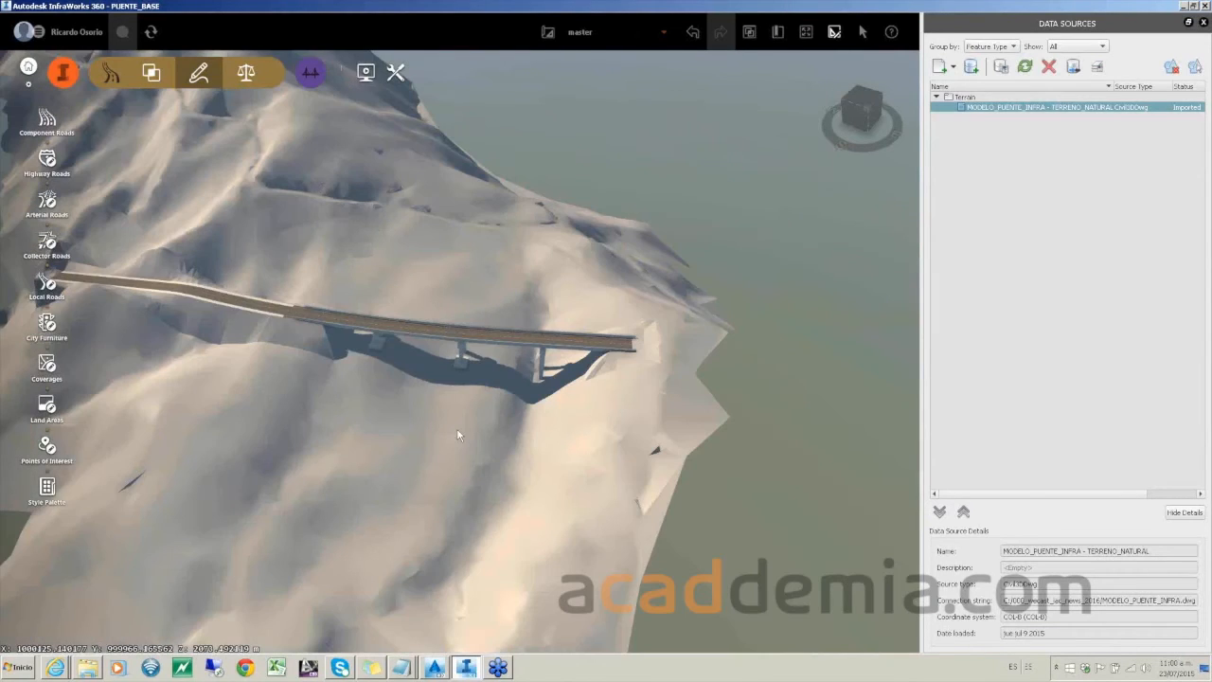
{"action": "middle_click_drag", "start_coordinate": [456, 428], "coordinate": [523, 378]}
{"action": "scroll", "coordinate": [468, 471], "scroll_direction": "up", "scroll_amount": 3}
{"action": "left_click_drag", "start_coordinate": [468, 471], "coordinate": [426, 430]}
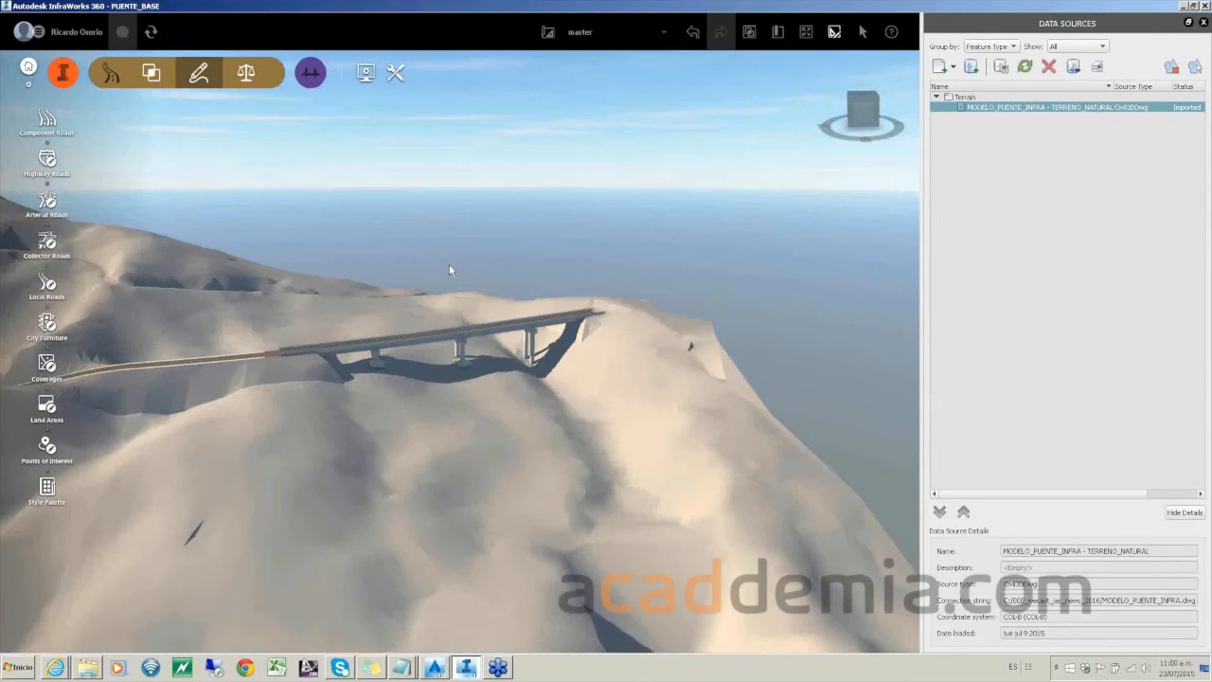
{"action": "left_click_drag", "start_coordinate": [467, 474], "coordinate": [465, 432]}
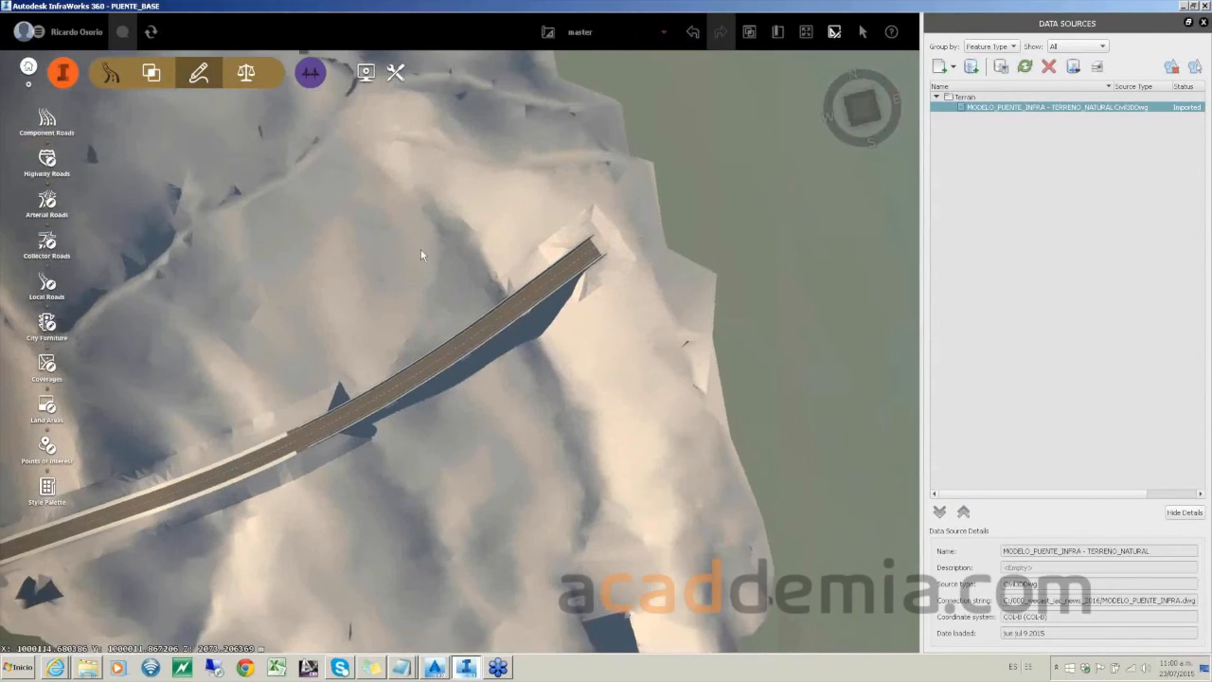
{"action": "scroll", "coordinate": [372, 273], "scroll_direction": "down", "scroll_amount": 3}
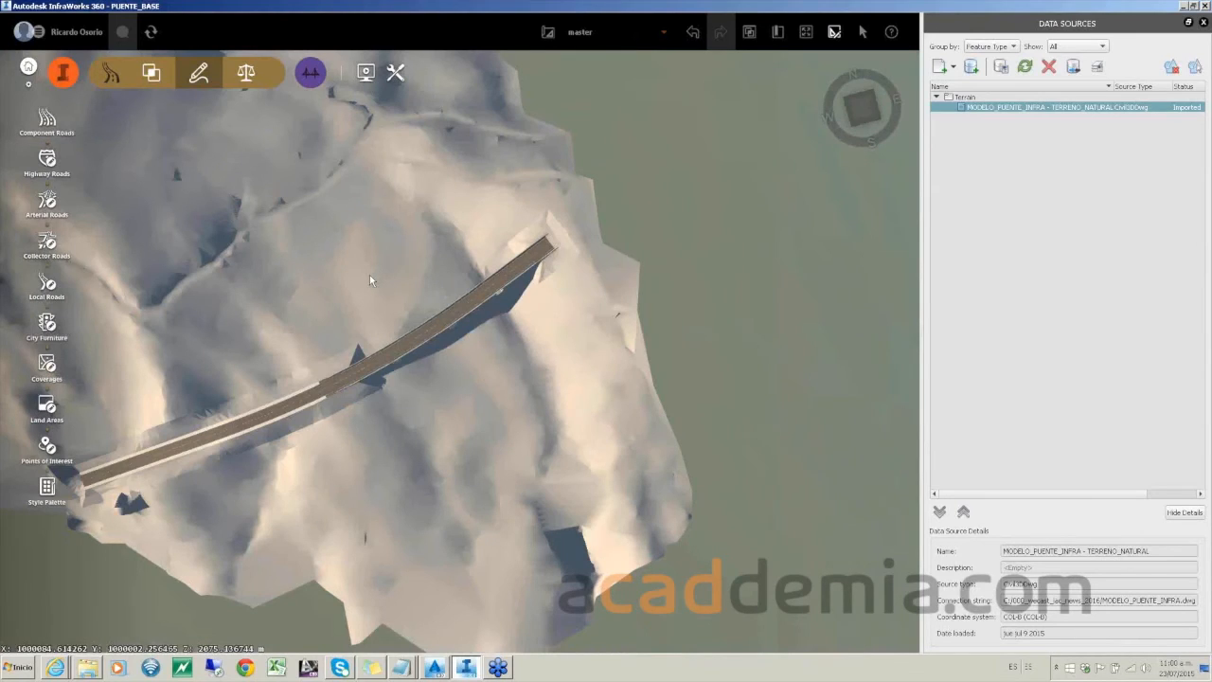
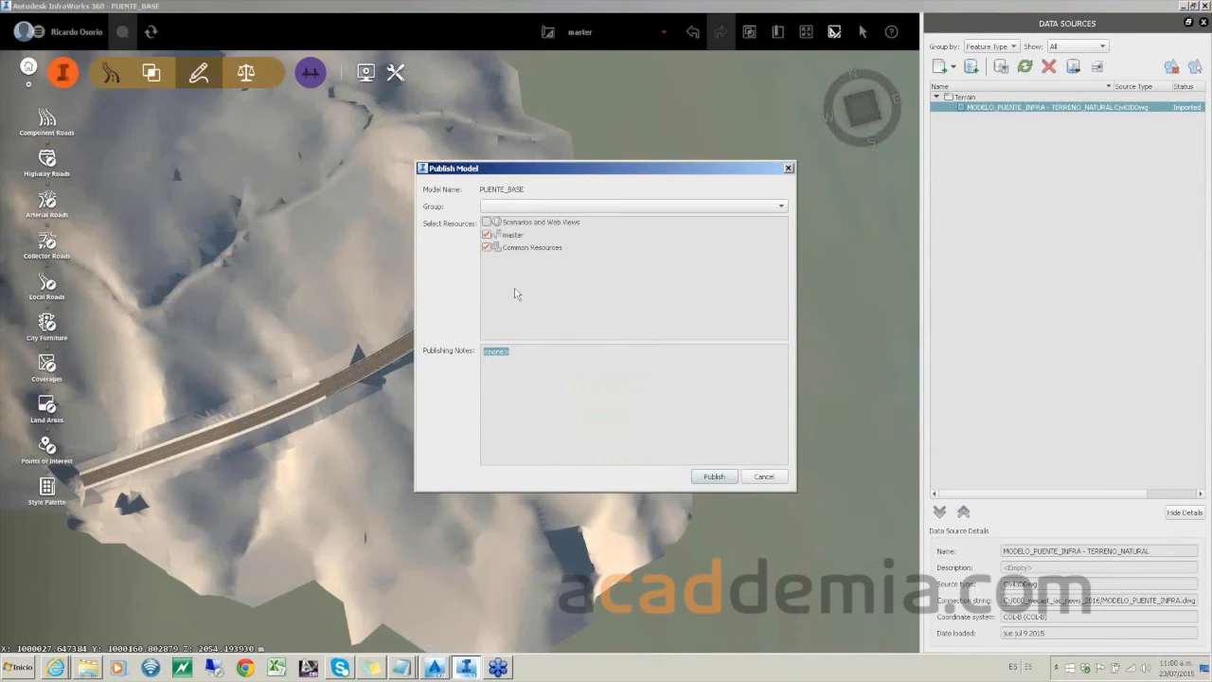
Step: Publish the PUENTE_BASE model to the Default Group with the master and Common Resources items included
{"action": "left_click", "coordinate": [714, 476]}
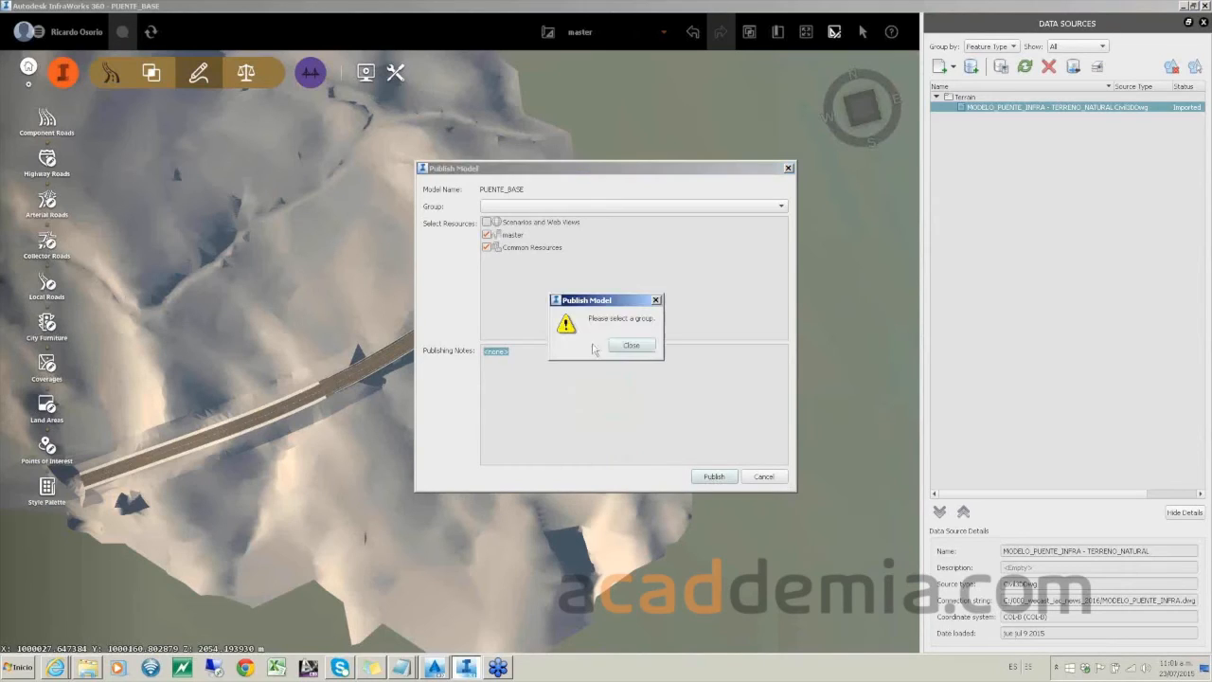
{"action": "left_click", "coordinate": [631, 347]}
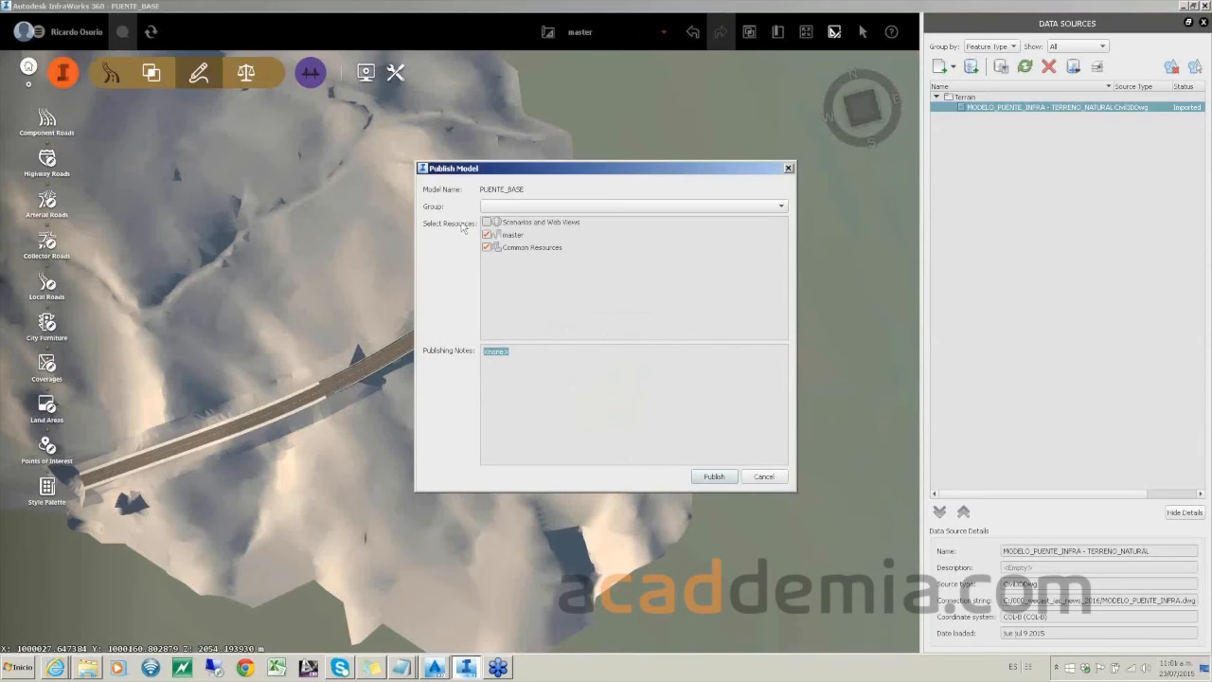
{"action": "left_click", "coordinate": [492, 208]}
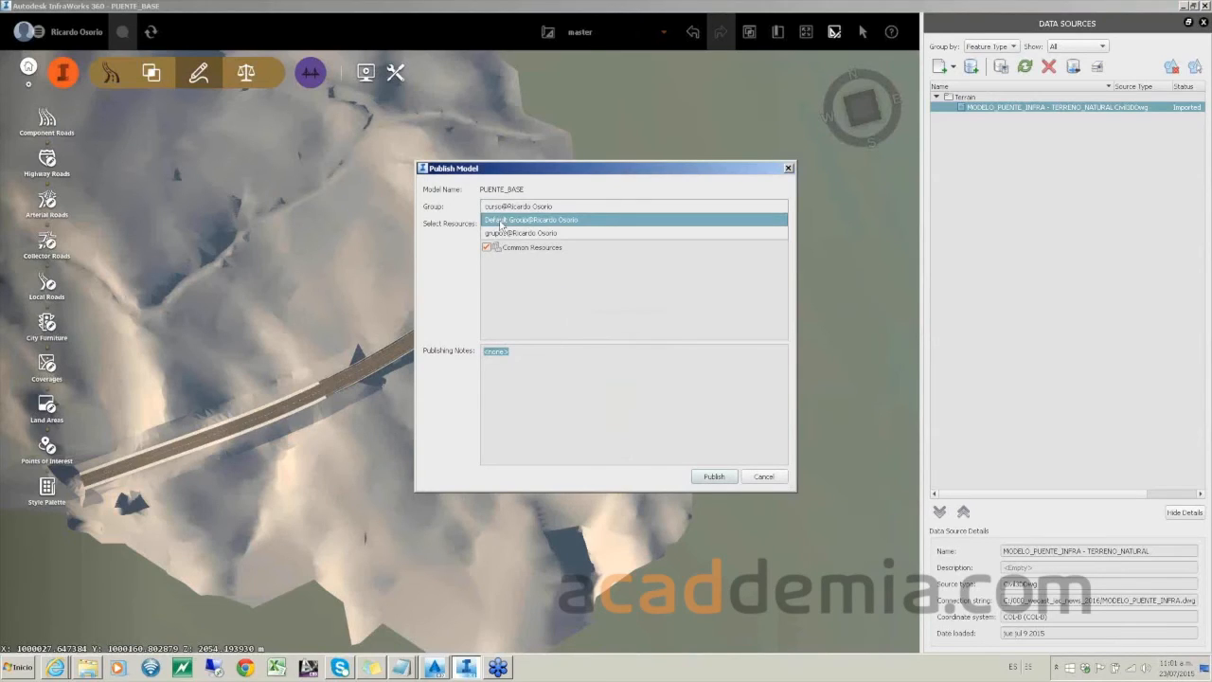
{"action": "left_click", "coordinate": [501, 221]}
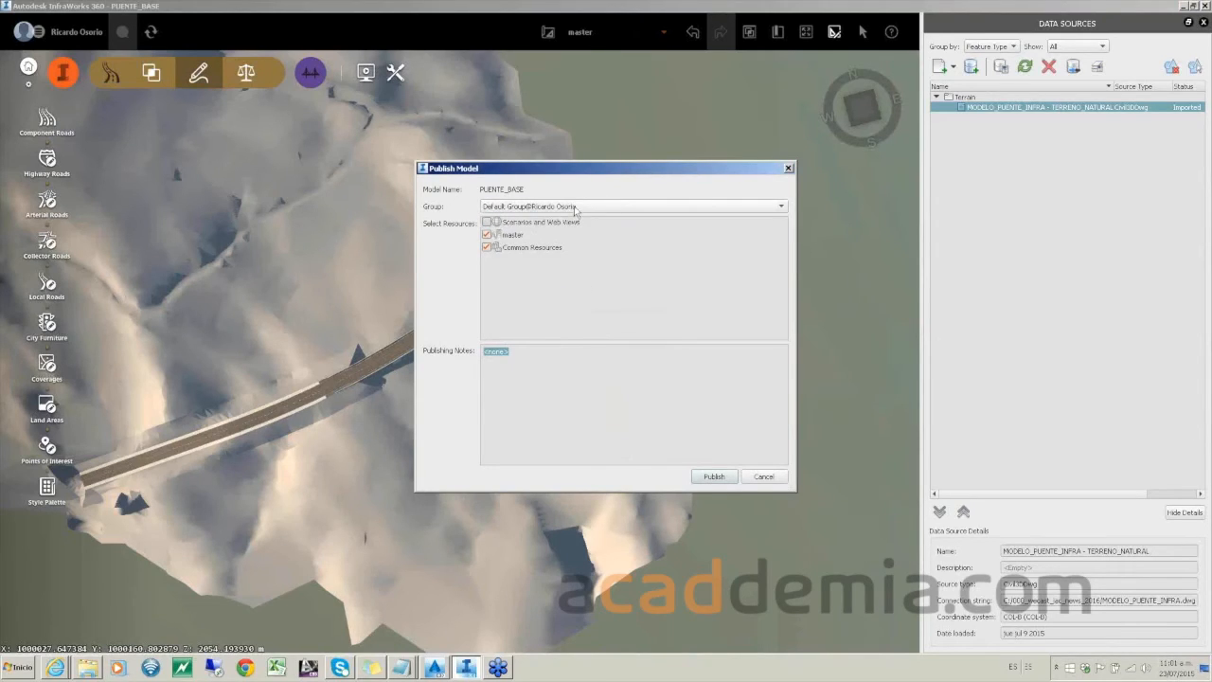
{"action": "left_click", "coordinate": [714, 476]}
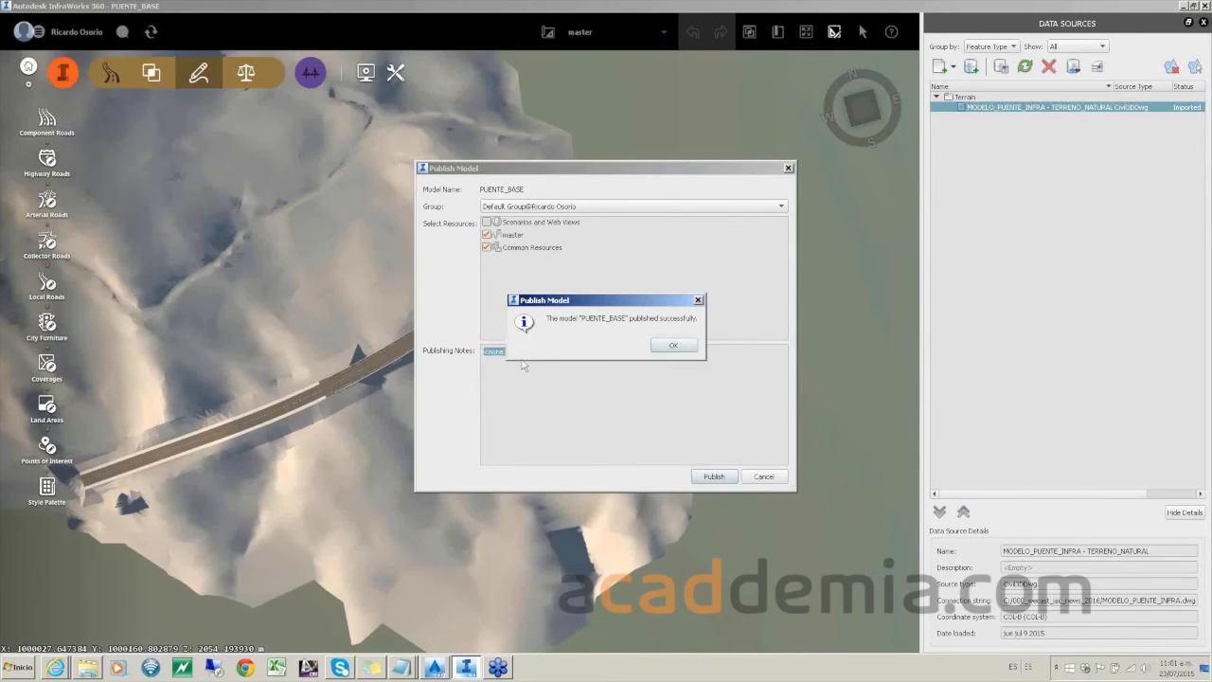
{"action": "left_click", "coordinate": [682, 347]}
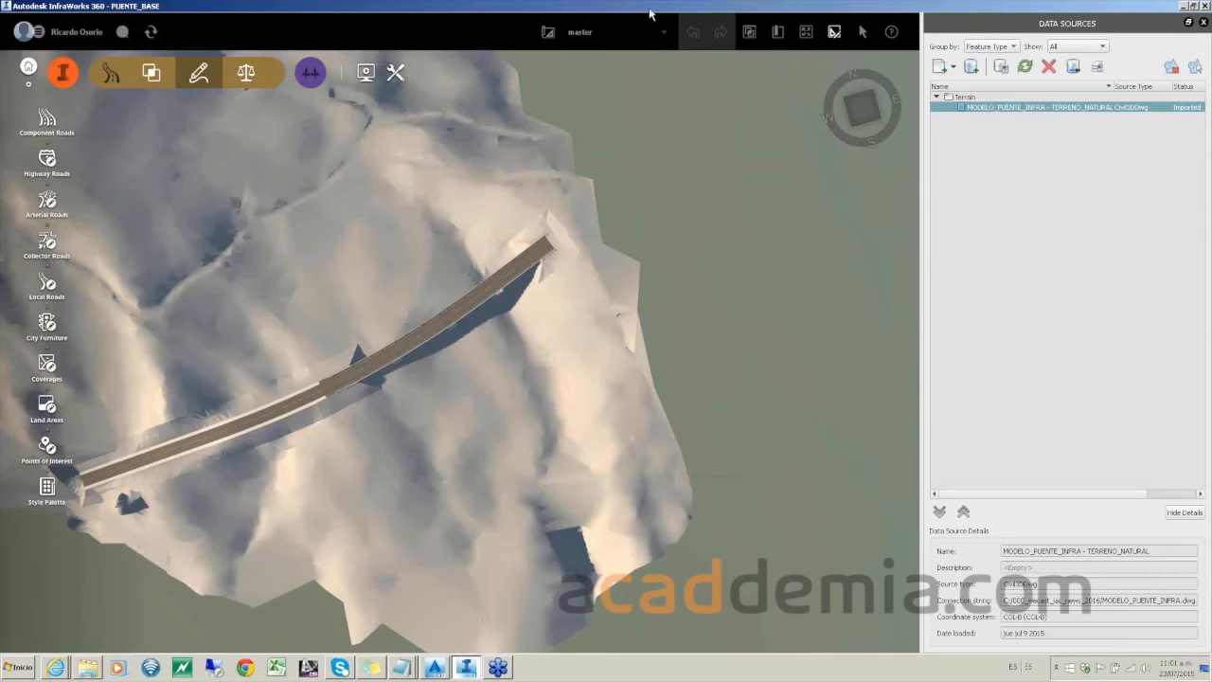
Step: Close InfraWorks, switch to AutoCAD Civil 3D and close the base_composer drawing without saving changes
{"action": "left_click", "coordinate": [1207, 6]}
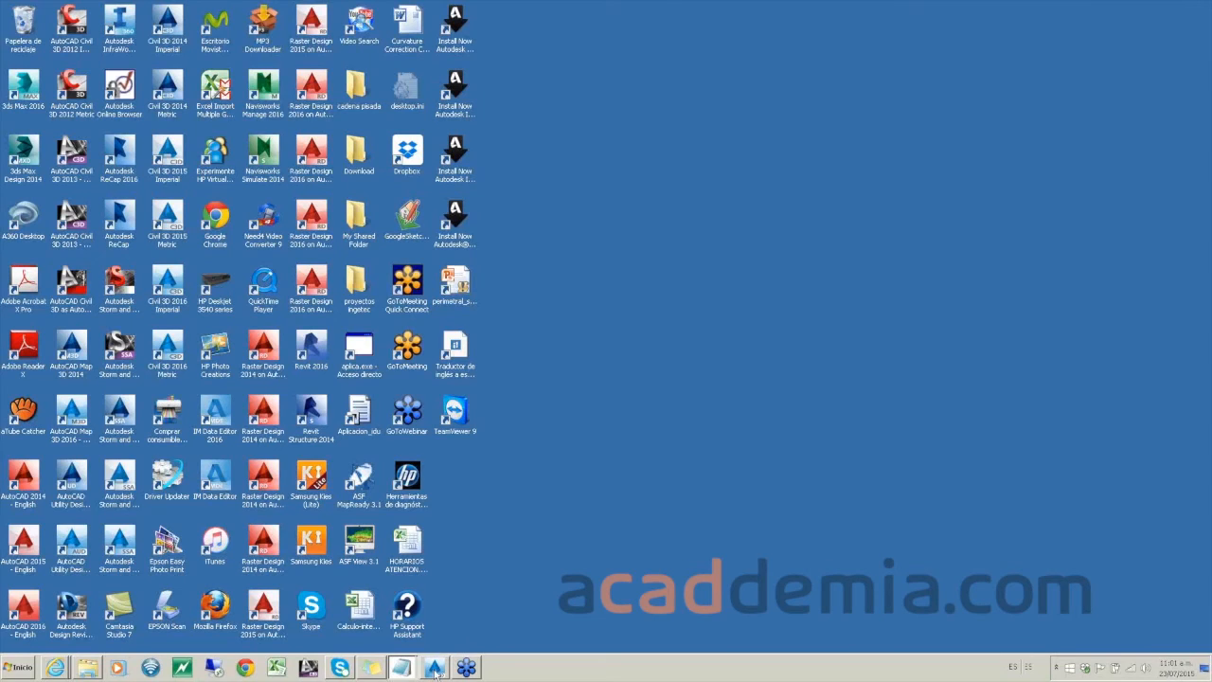
{"action": "mouse_move", "coordinate": [434, 670]}
{"action": "left_click", "coordinate": [434, 669]}
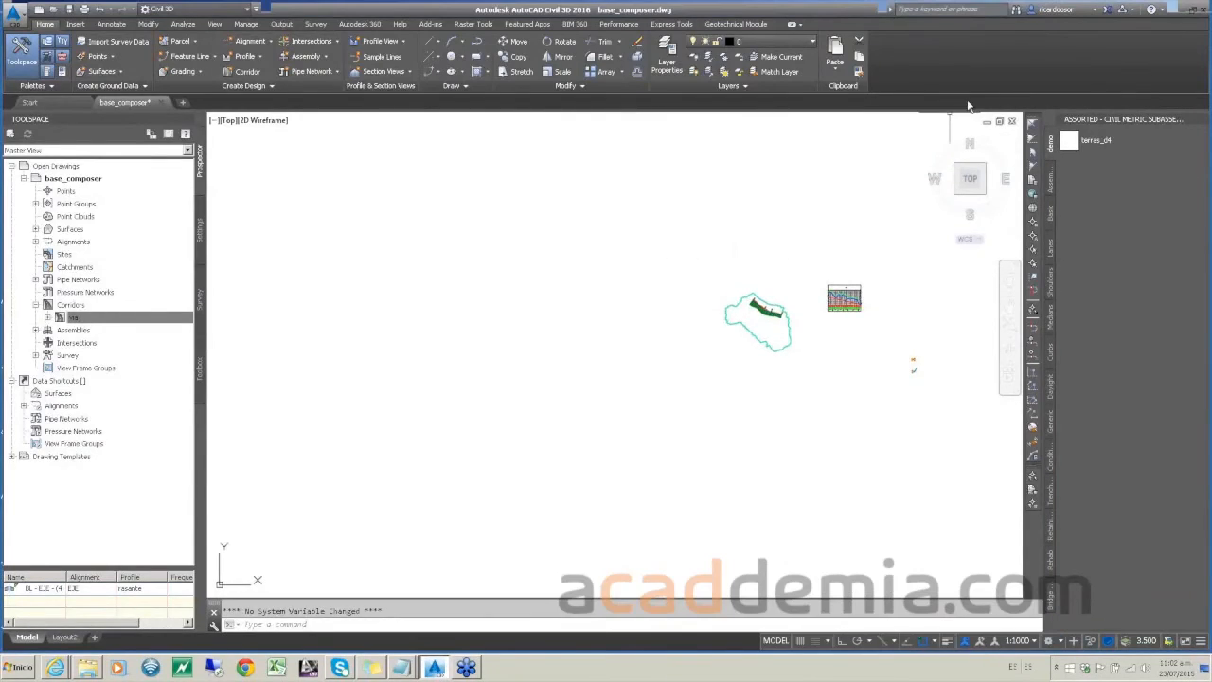
{"action": "left_click", "coordinate": [1010, 120]}
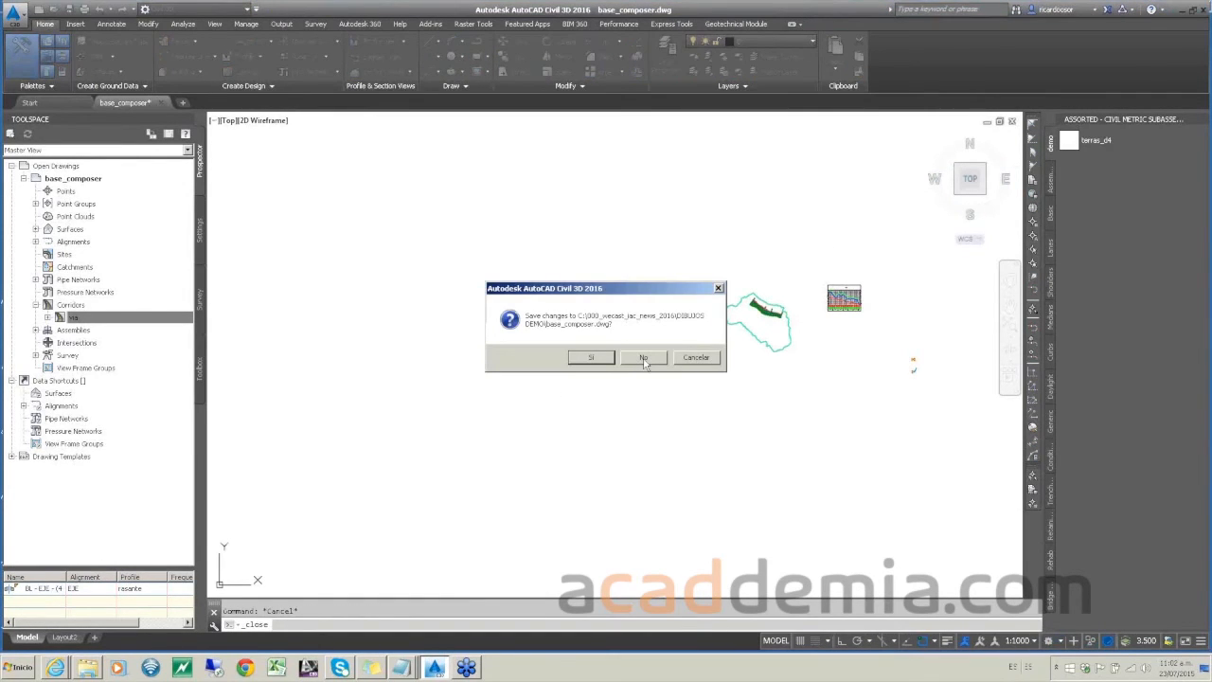
{"action": "left_click", "coordinate": [643, 358]}
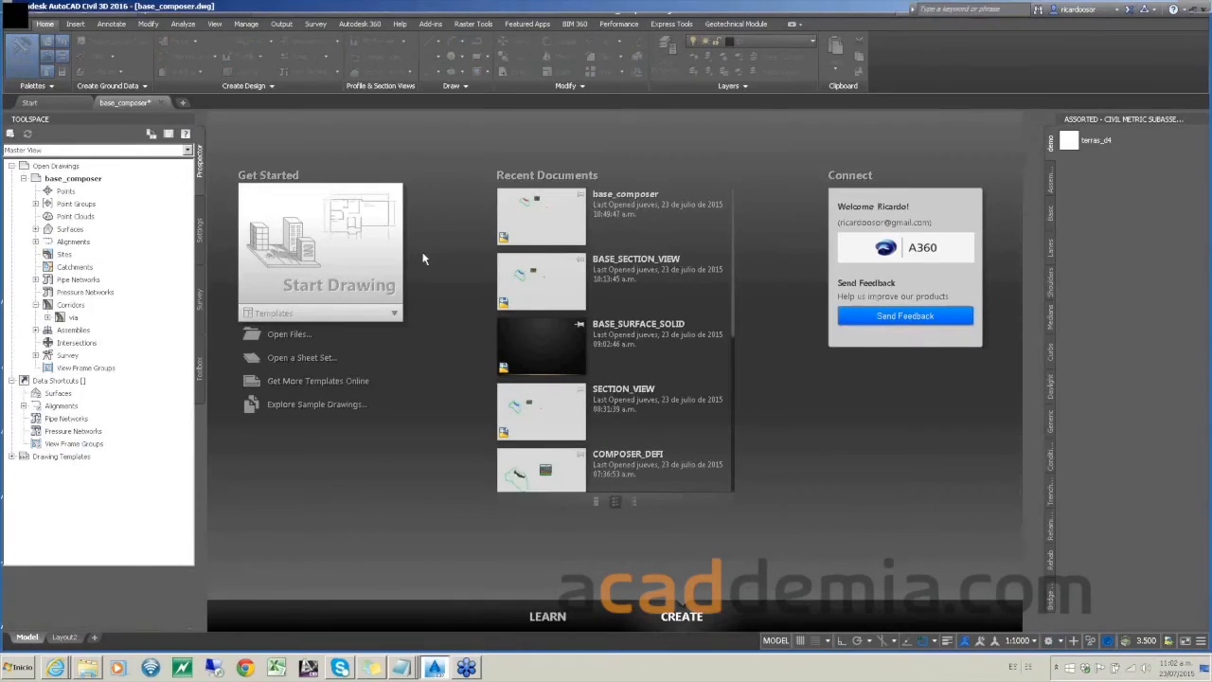
Step: Start a new drawing from the PLANTILLA_BASE_2015.dwt template and close the subassembly tool palette
{"action": "left_click", "coordinate": [281, 316]}
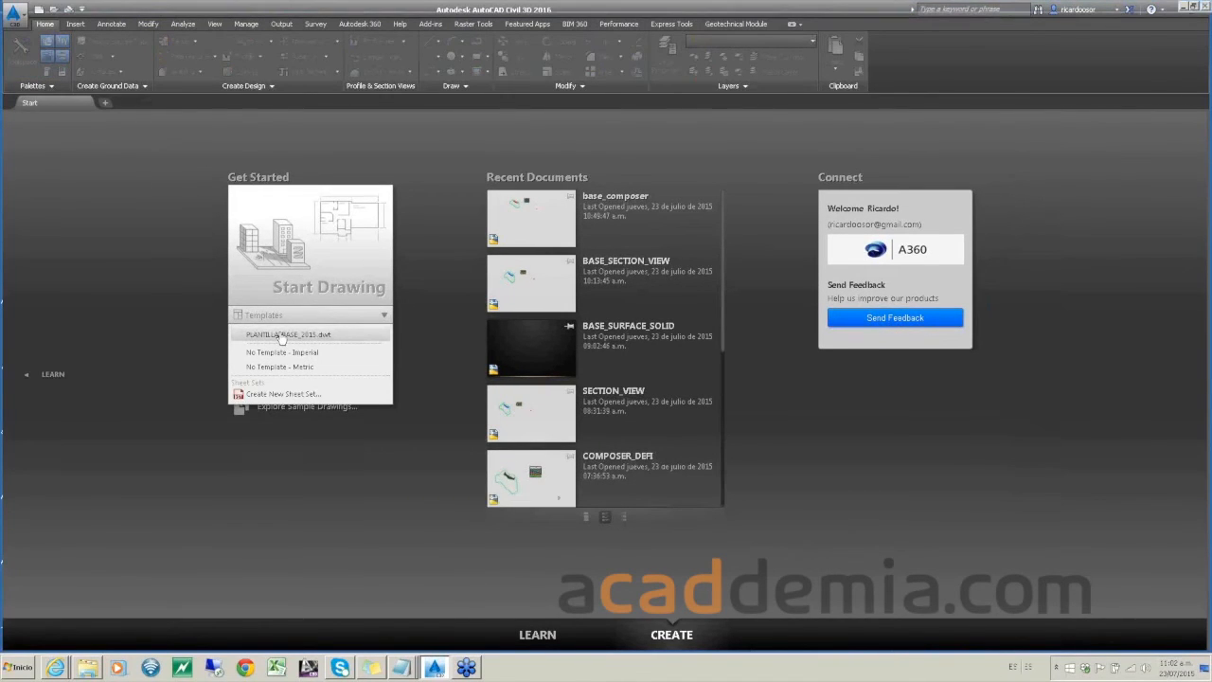
{"action": "left_click", "coordinate": [281, 337]}
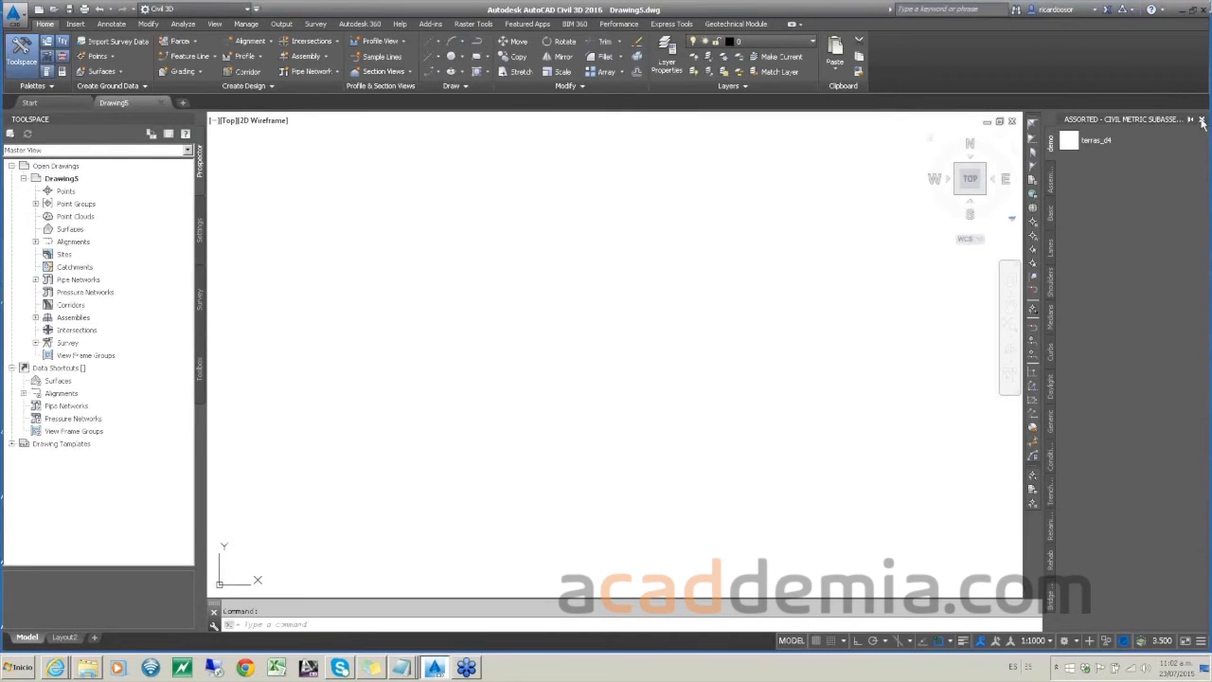
{"action": "left_click", "coordinate": [1198, 120]}
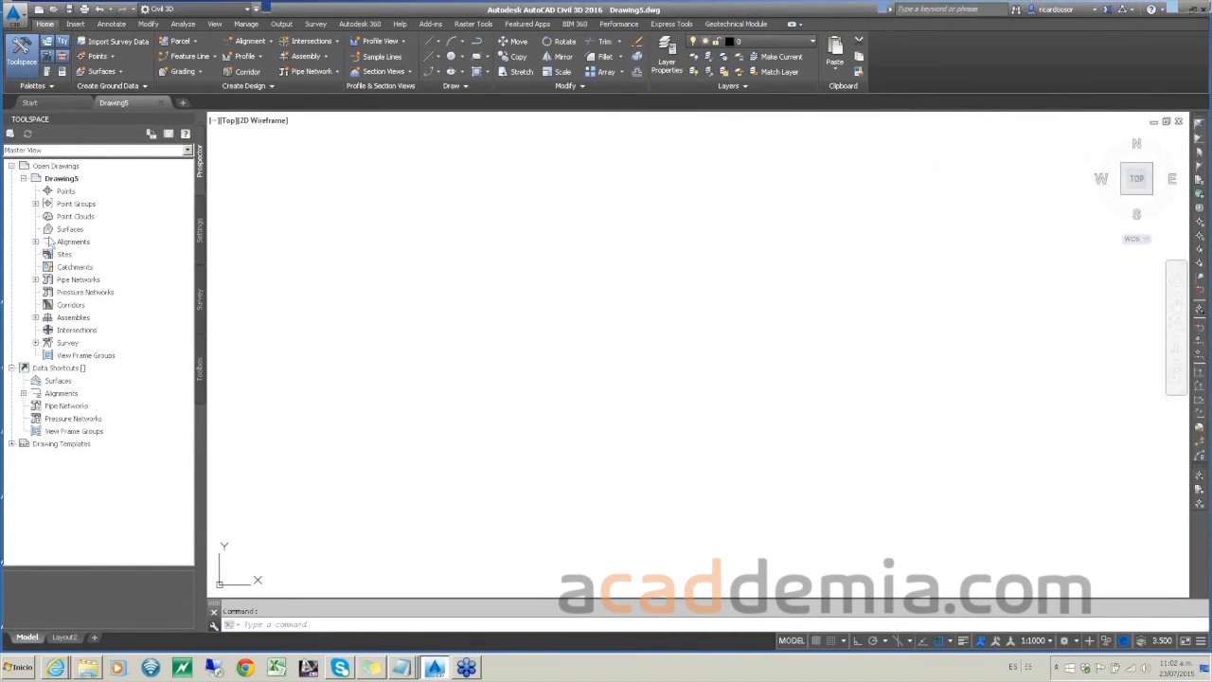
Step: Set the drawing's zone category to Colombia and its coordinate system to Colombia, Origin Bogota
{"action": "left_click", "coordinate": [200, 227]}
{"action": "right_click", "coordinate": [68, 171]}
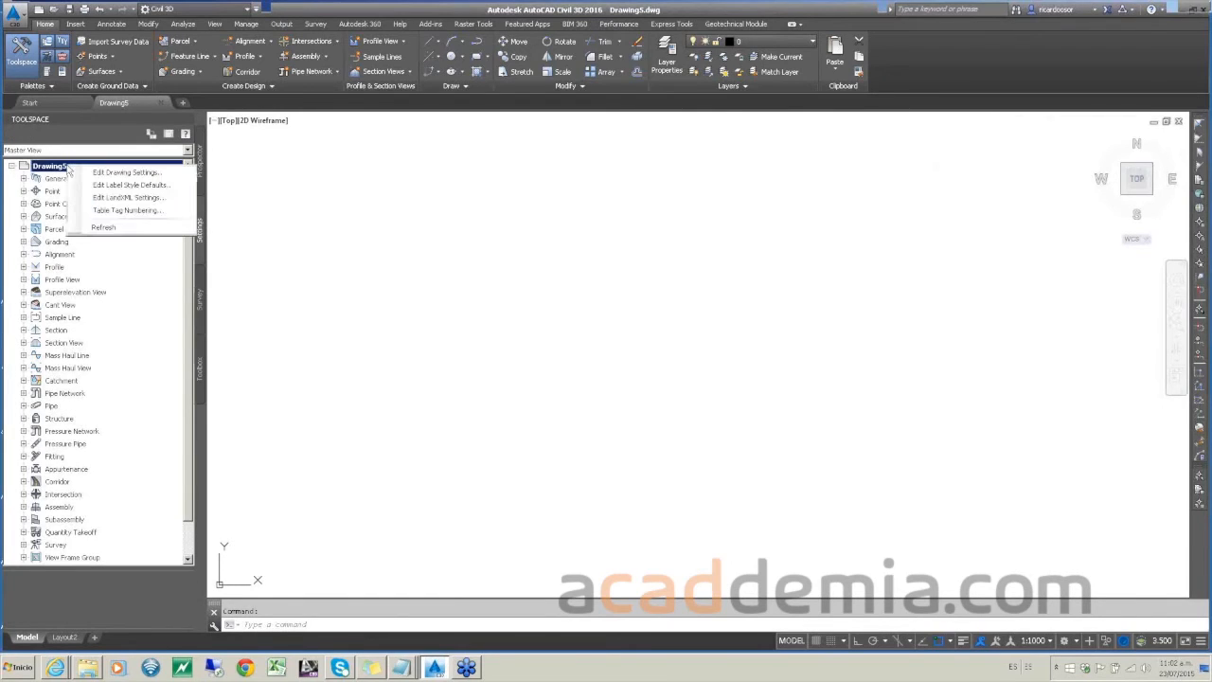
{"action": "left_click", "coordinate": [110, 176]}
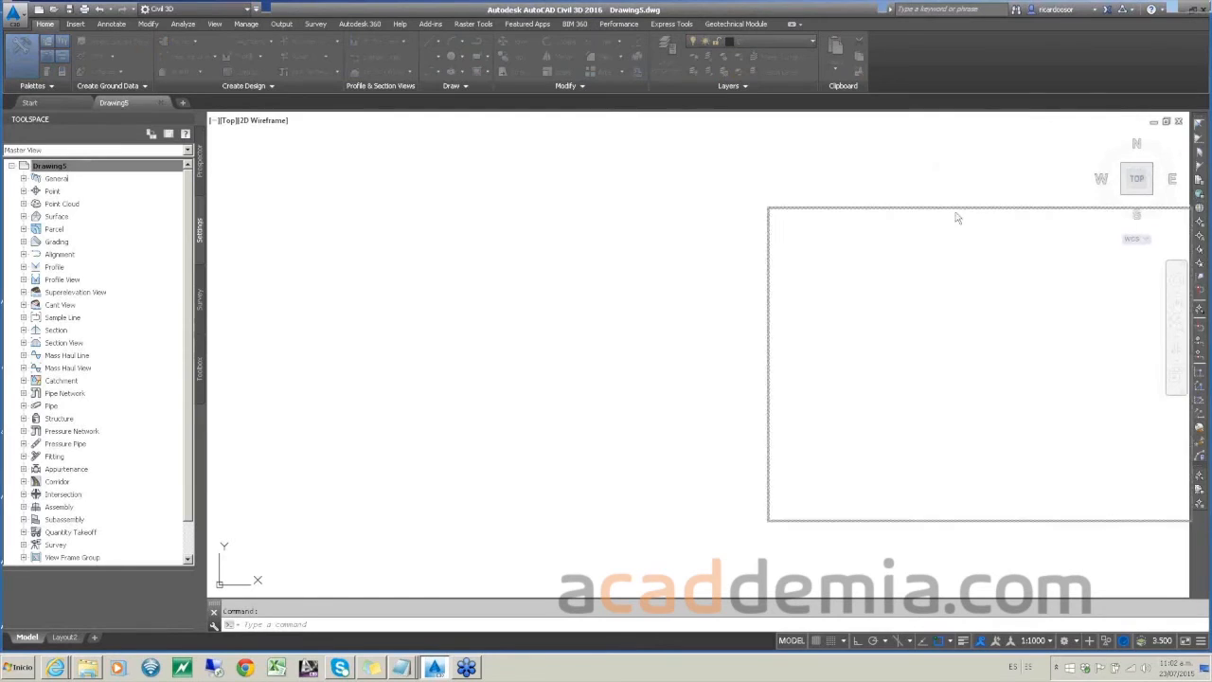
{"action": "left_click", "coordinate": [788, 268]}
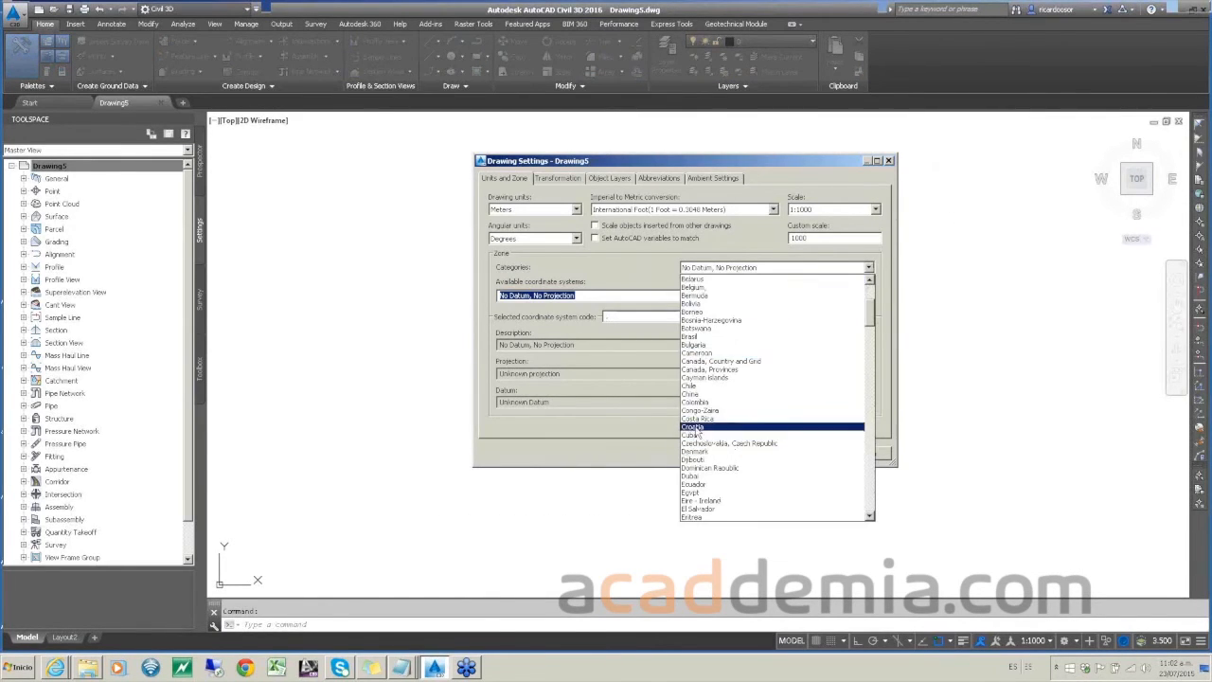
{"action": "left_click", "coordinate": [704, 402]}
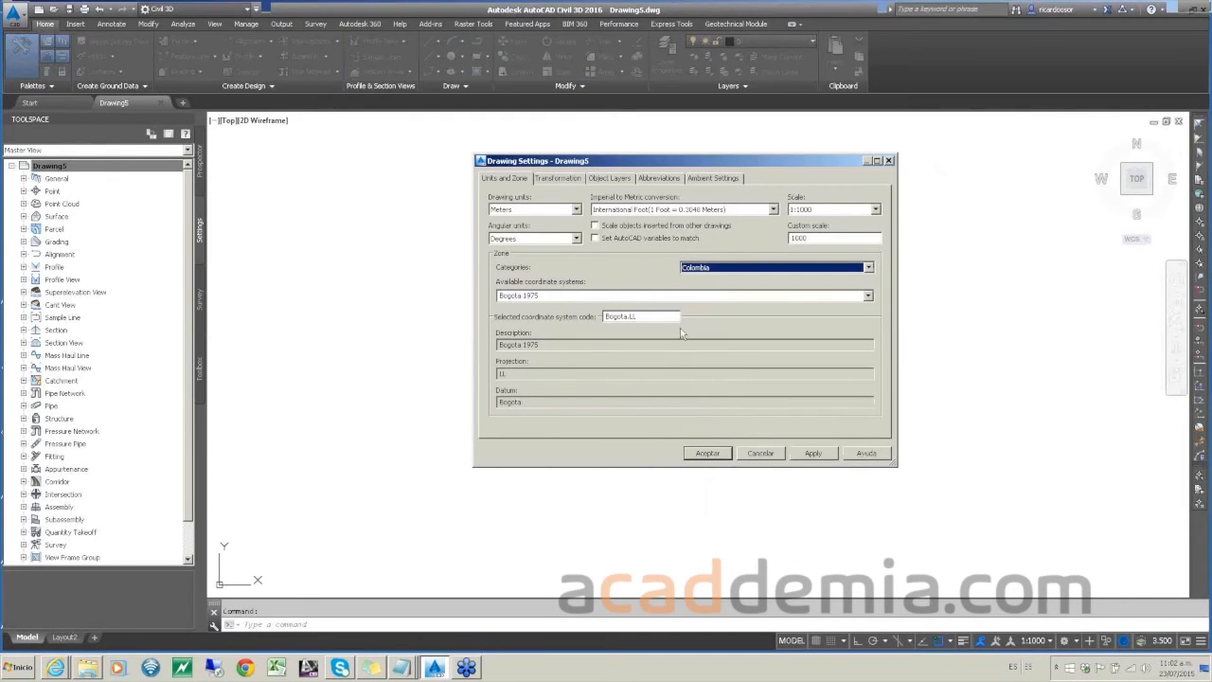
{"action": "left_click", "coordinate": [869, 296]}
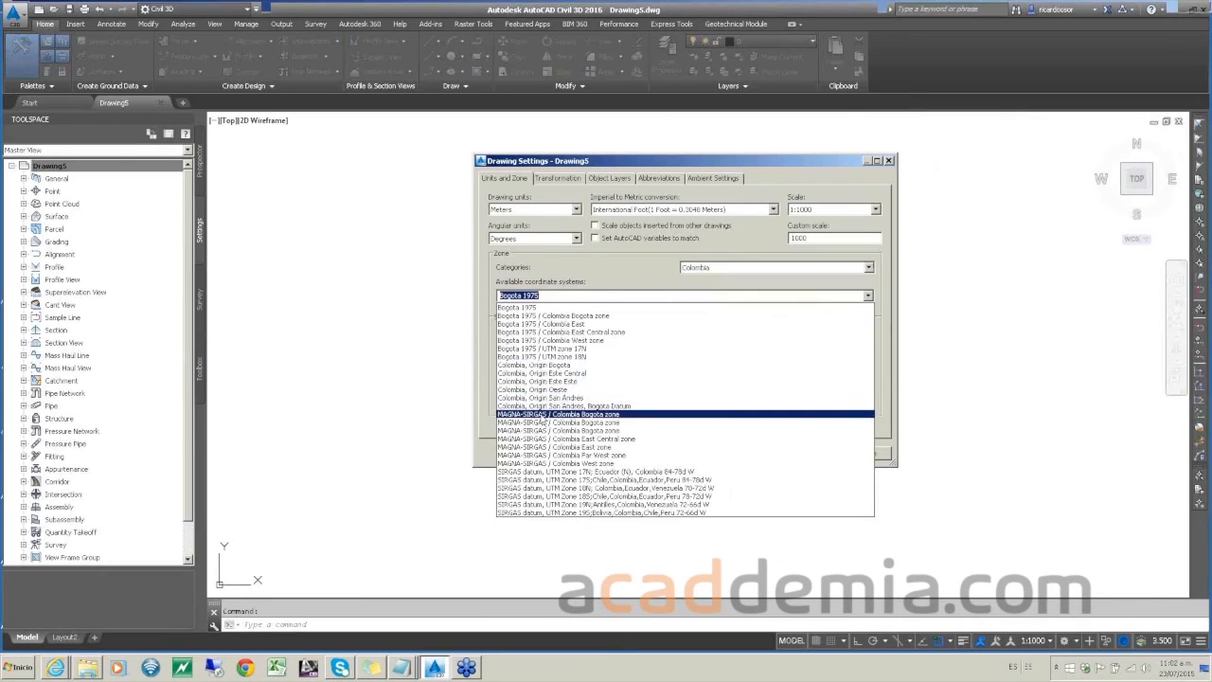
{"action": "left_click", "coordinate": [542, 366]}
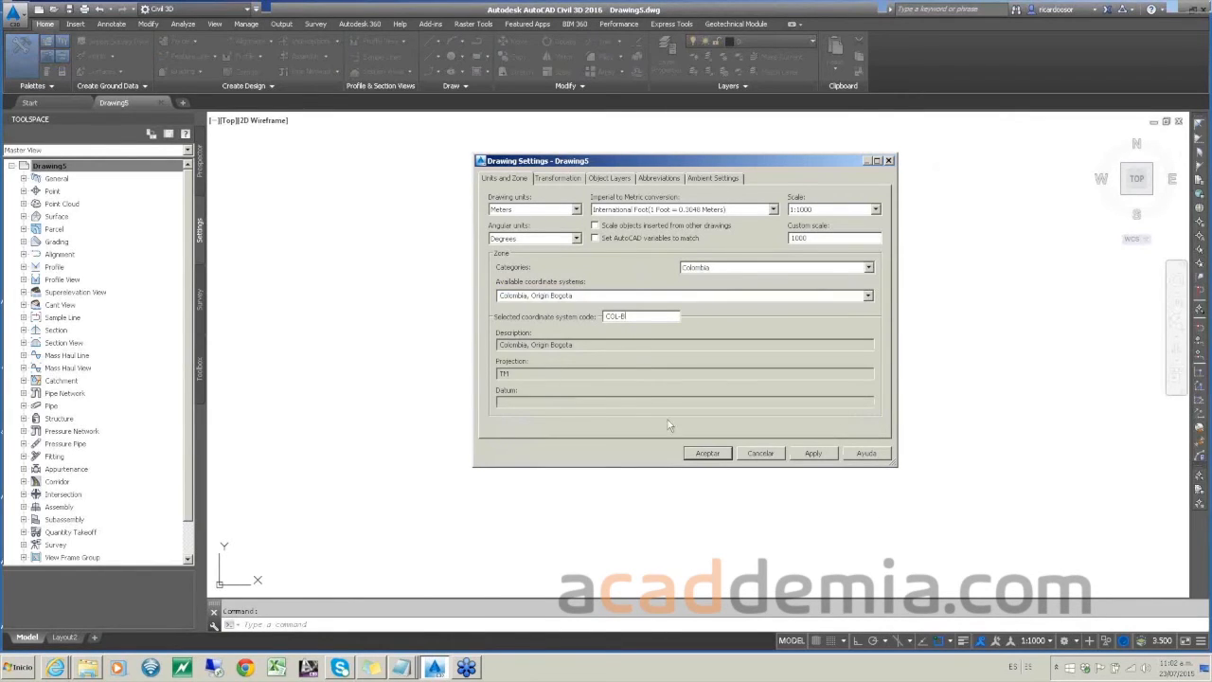
{"action": "left_click", "coordinate": [707, 453]}
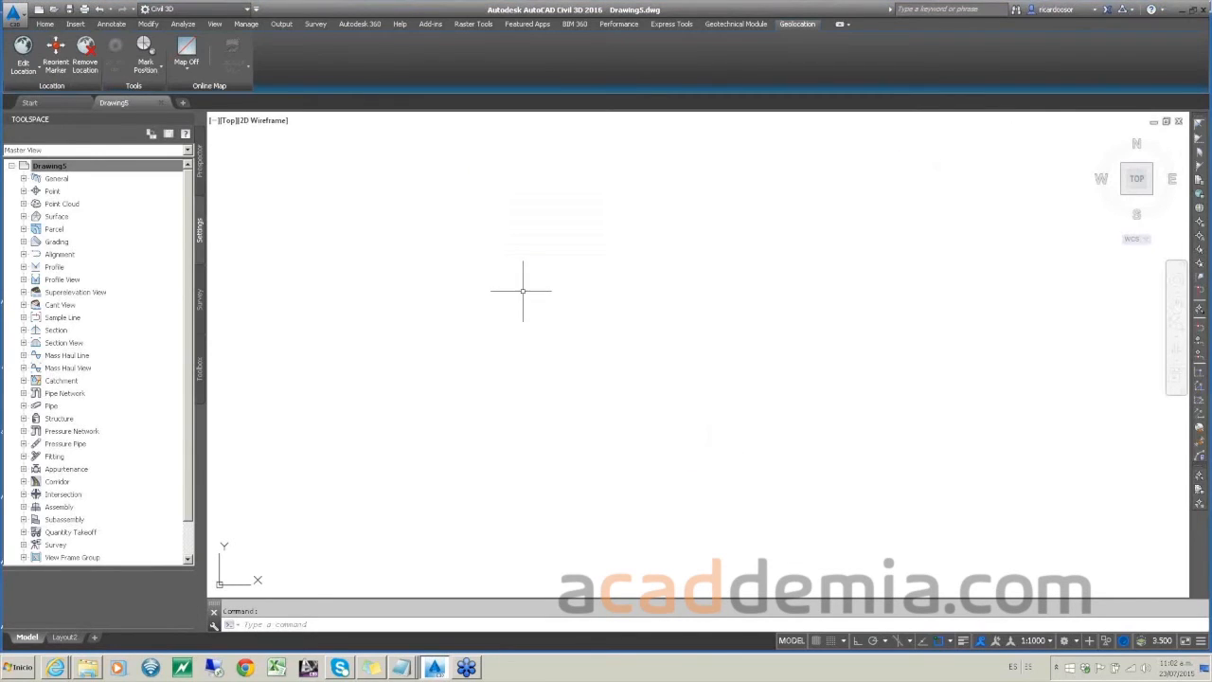
Step: Start opening an InfraWorks 360 model in the drawing and choose PUENTE_BASE.sqlite as its source
{"action": "left_click", "coordinate": [75, 25]}
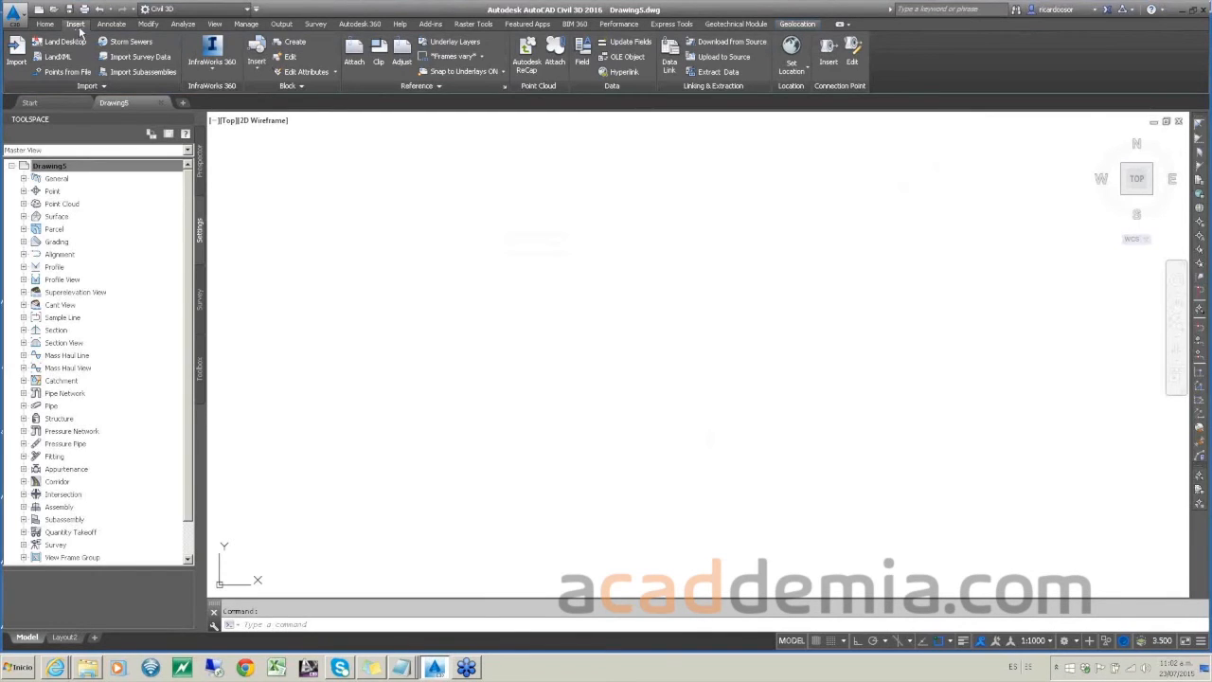
{"action": "left_click", "coordinate": [215, 73]}
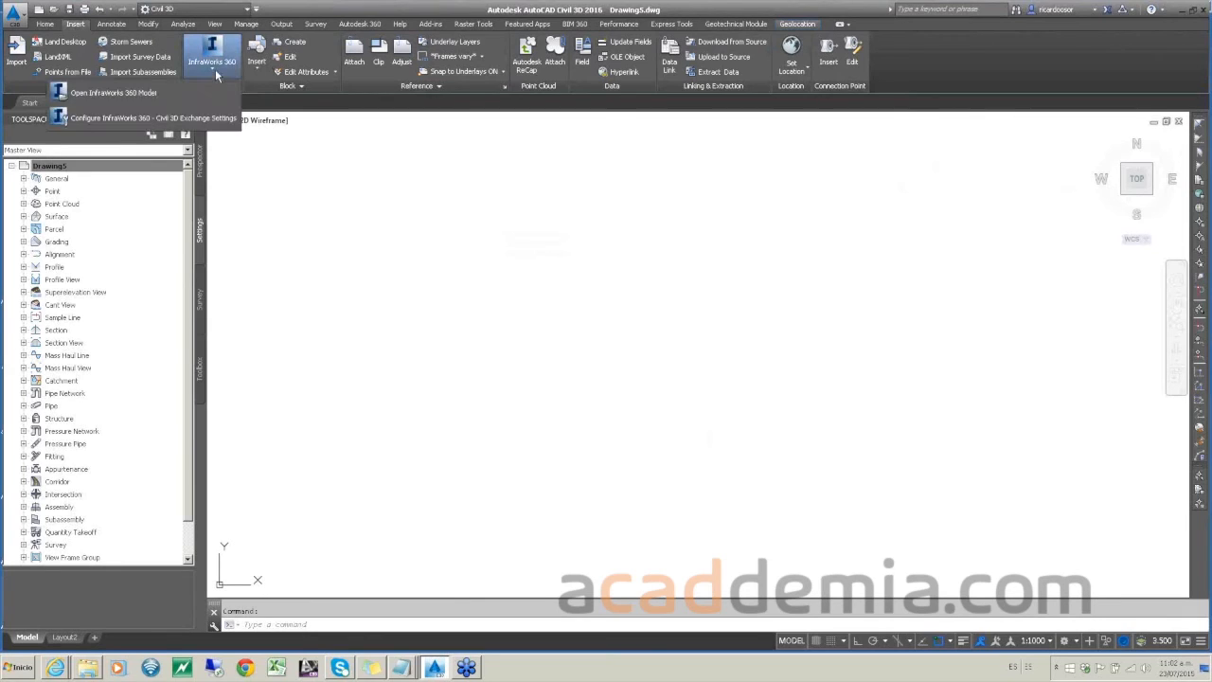
{"action": "left_click", "coordinate": [127, 95]}
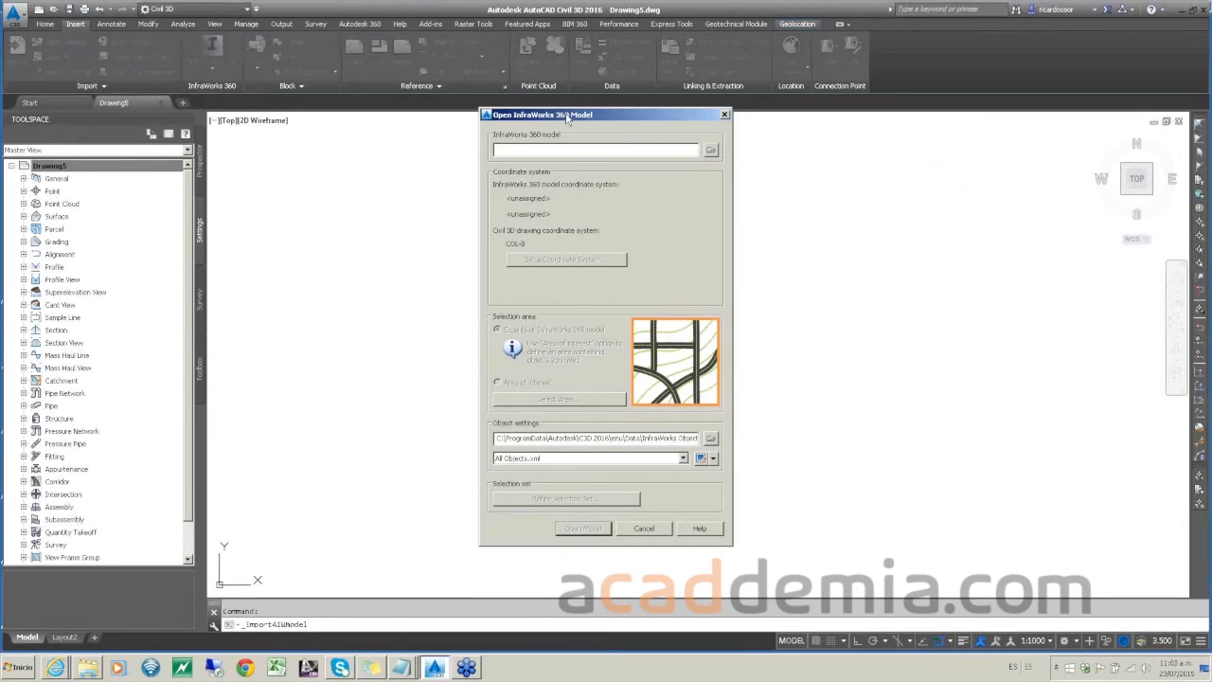
{"action": "left_click_drag", "start_coordinate": [568, 114], "coordinate": [588, 103]}
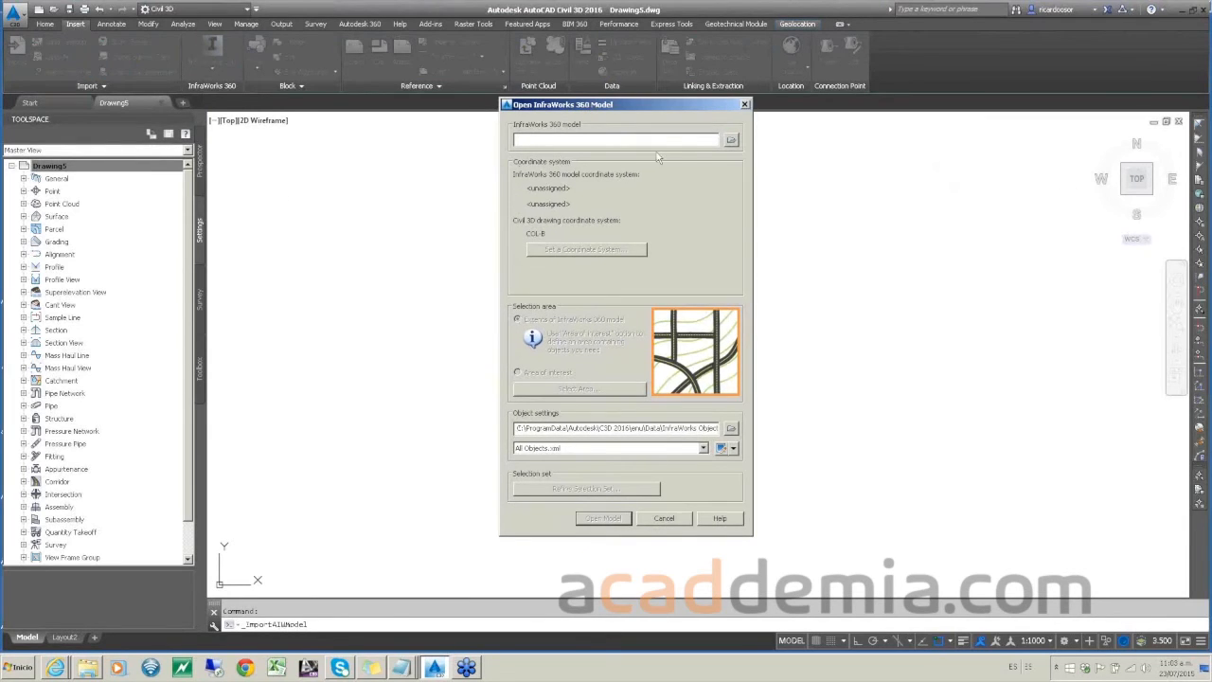
{"action": "left_click", "coordinate": [731, 141]}
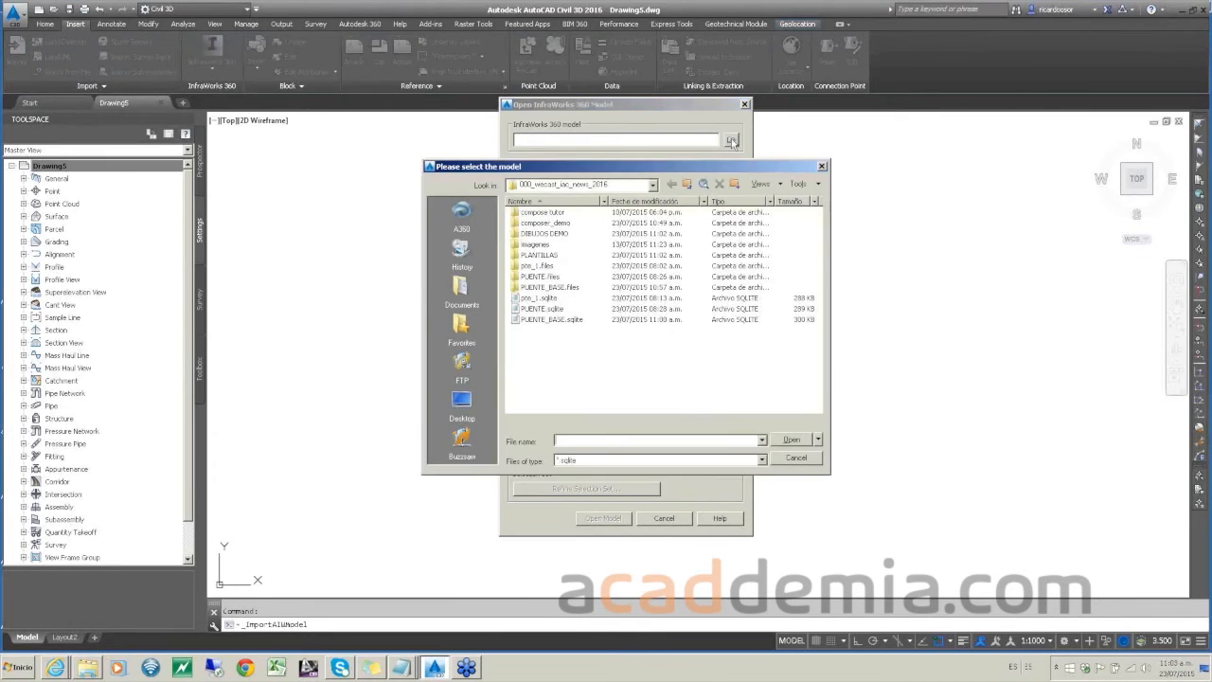
{"action": "left_click", "coordinate": [537, 321]}
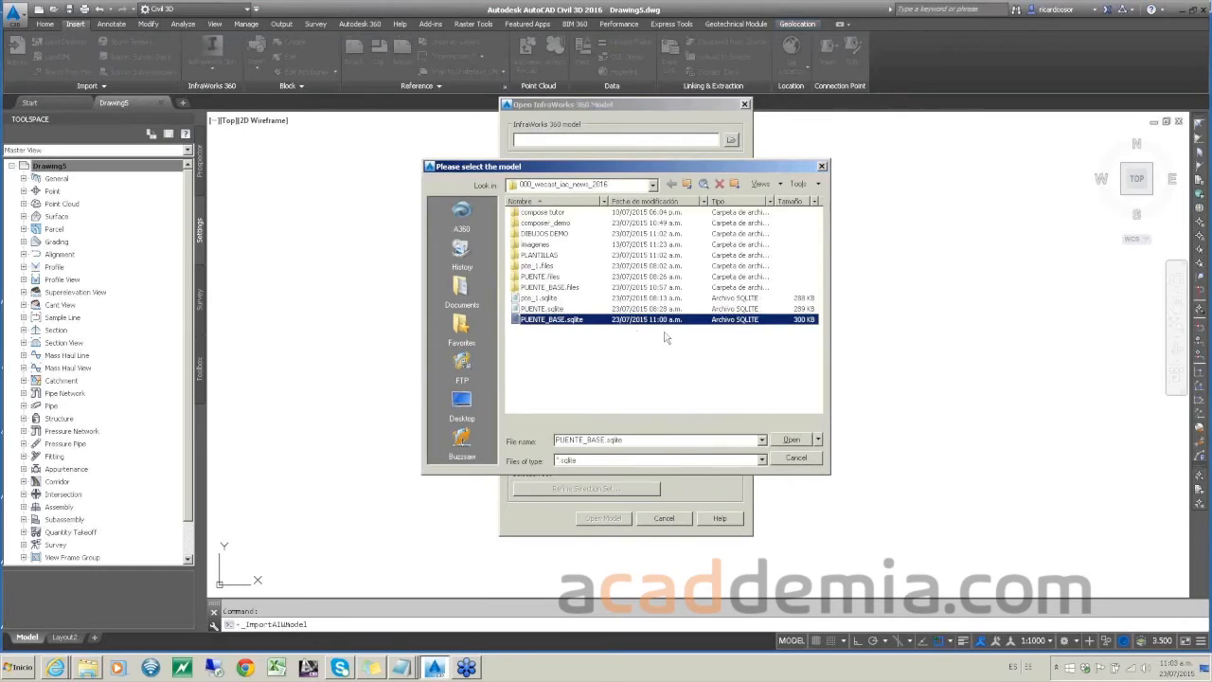
{"action": "left_click", "coordinate": [794, 441]}
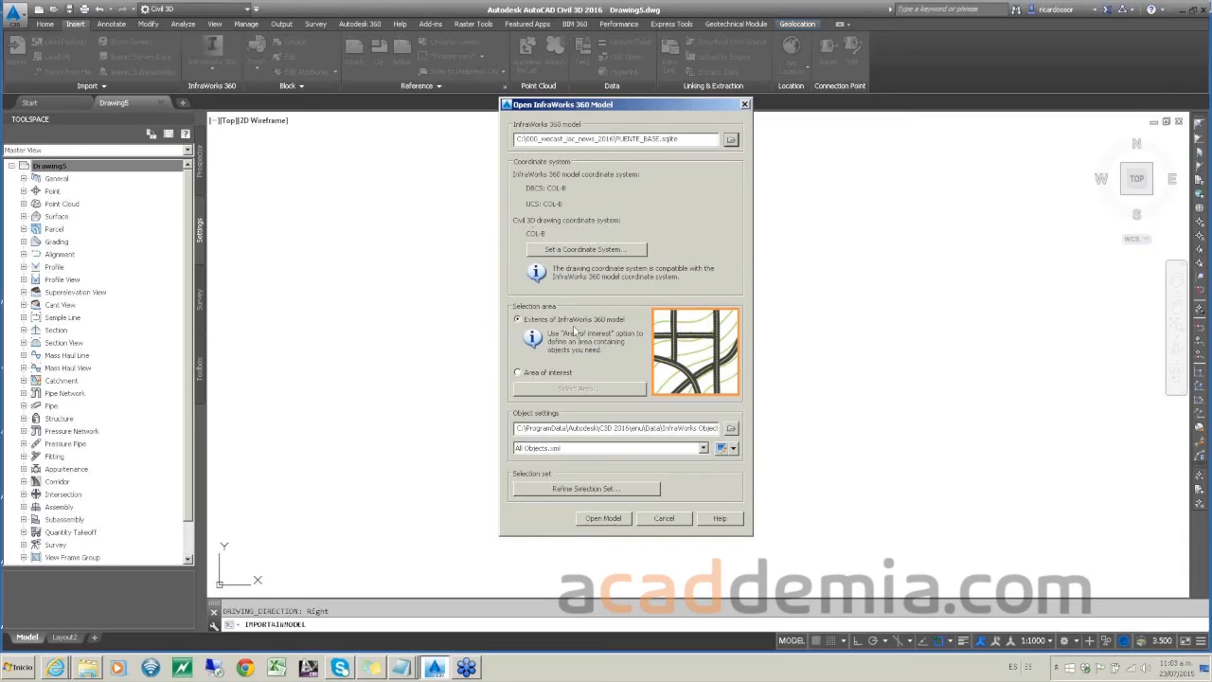
Step: Import the full extents of the InfraWorks model with both terrain surfaces, the design road and the bridge included
{"action": "left_click", "coordinate": [552, 375]}
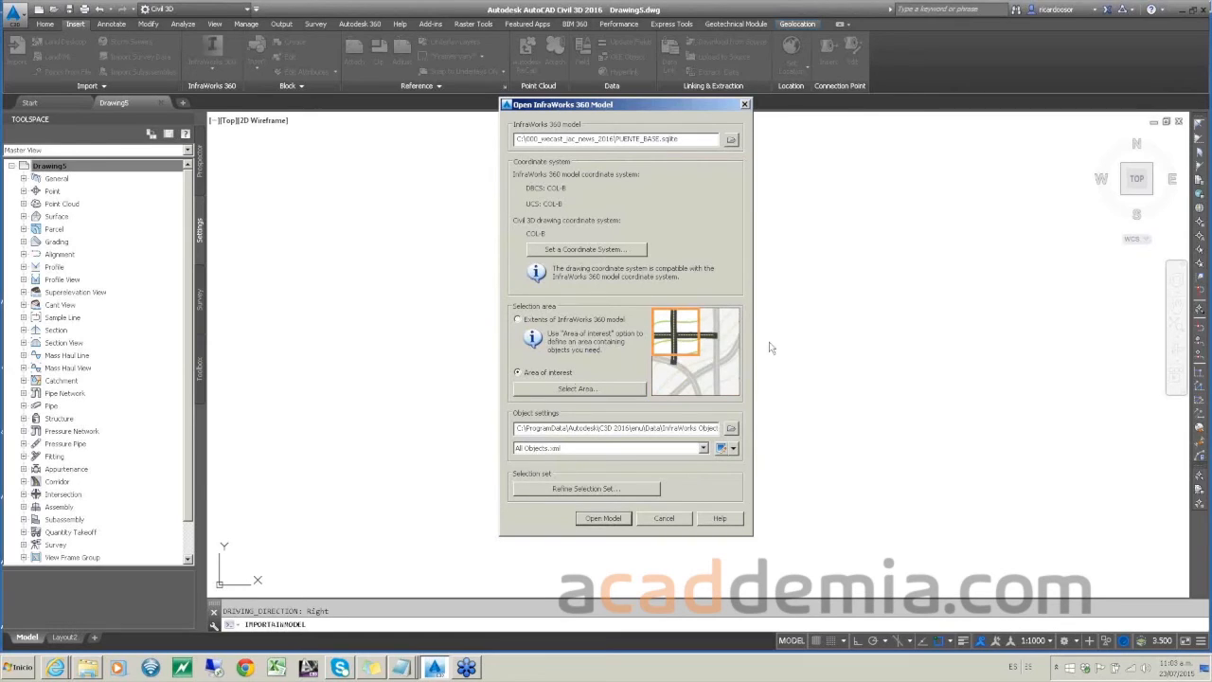
{"action": "left_click", "coordinate": [541, 324]}
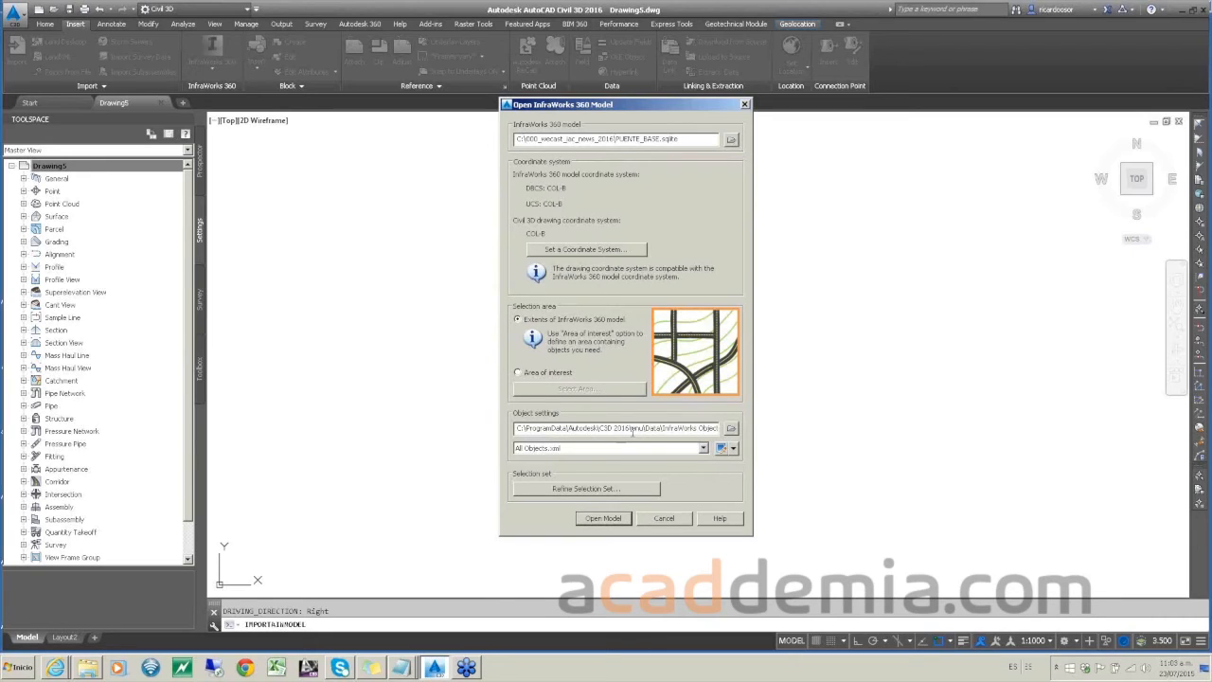
{"action": "left_click", "coordinate": [614, 488]}
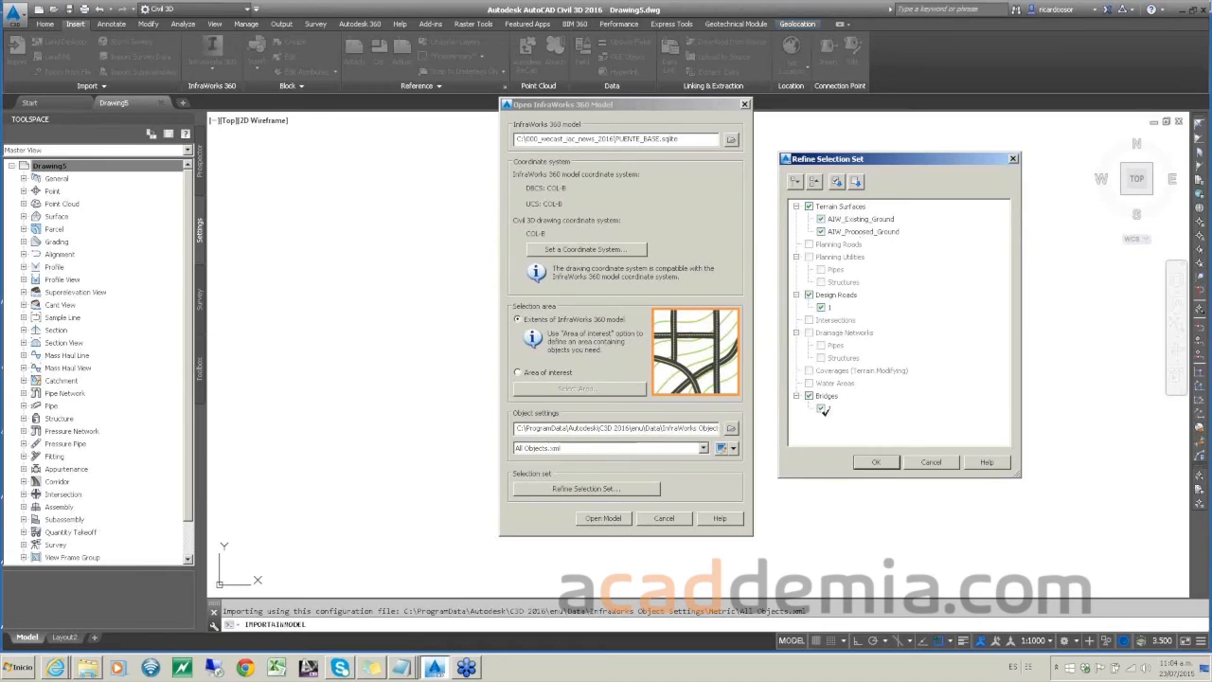
{"action": "left_click", "coordinate": [879, 463]}
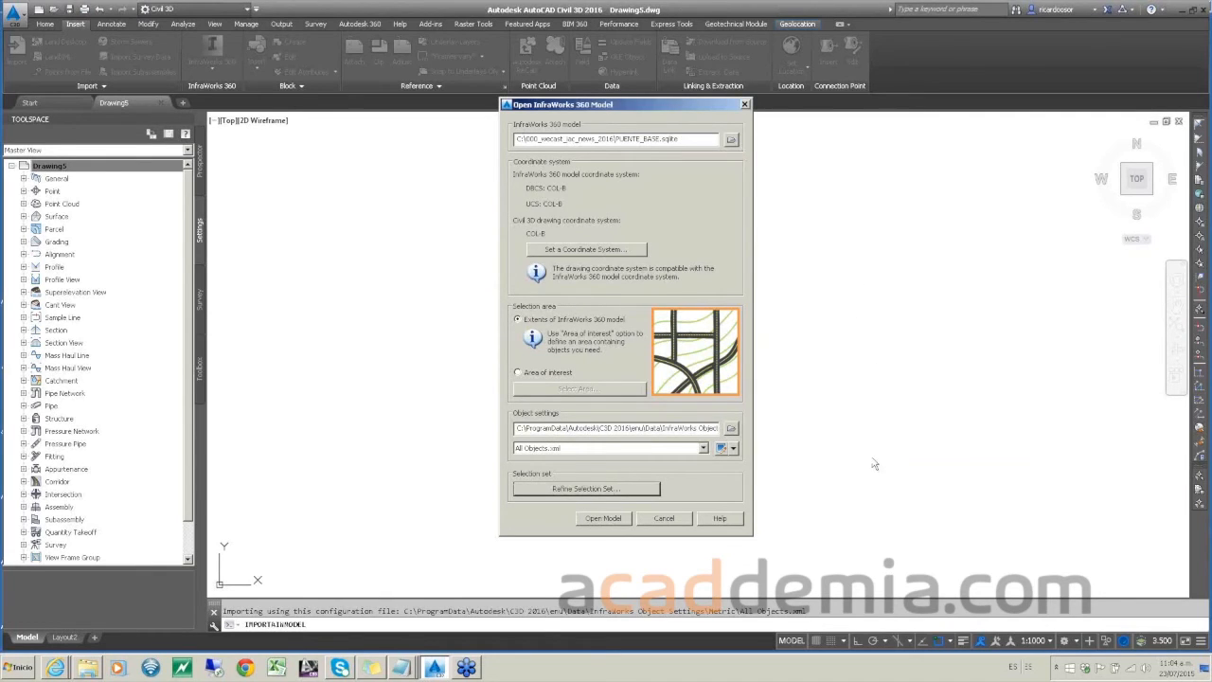
{"action": "left_click", "coordinate": [604, 520]}
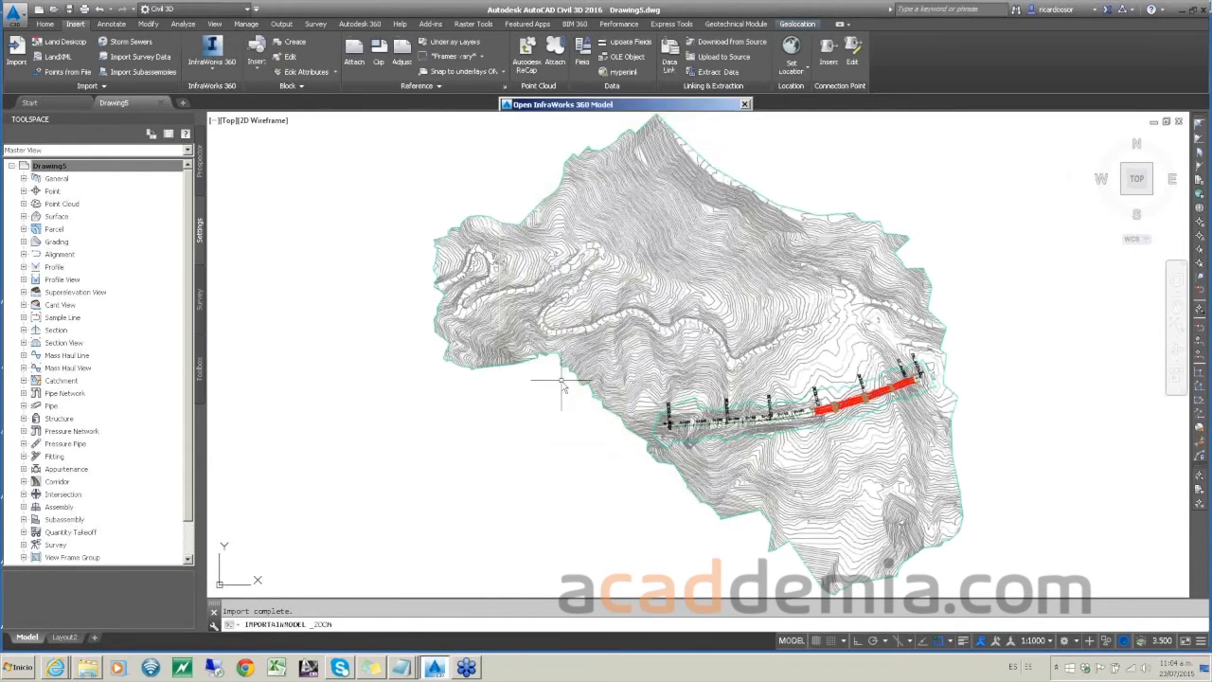
Step: Inspect the imported existing-ground surface and check the object properties of the bridge solids
{"action": "scroll", "coordinate": [592, 426], "scroll_direction": "down", "scroll_amount": 2}
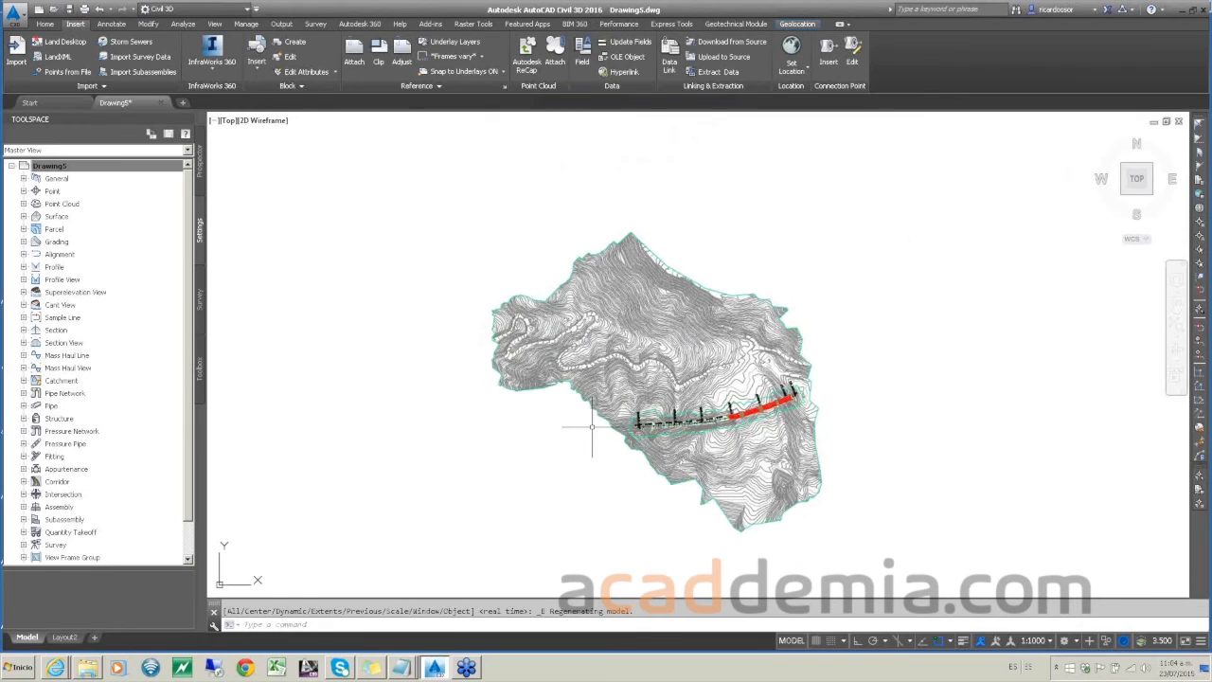
{"action": "scroll", "coordinate": [592, 426], "scroll_direction": "up", "scroll_amount": 2}
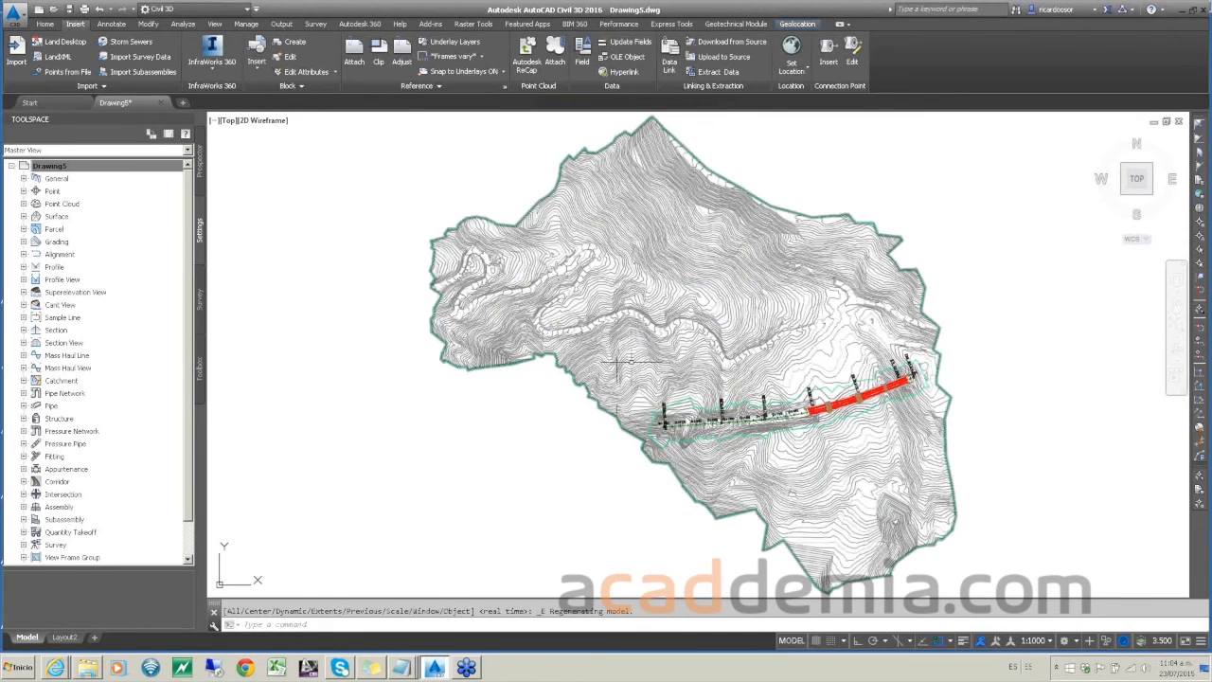
{"action": "mouse_move", "coordinate": [630, 361]}
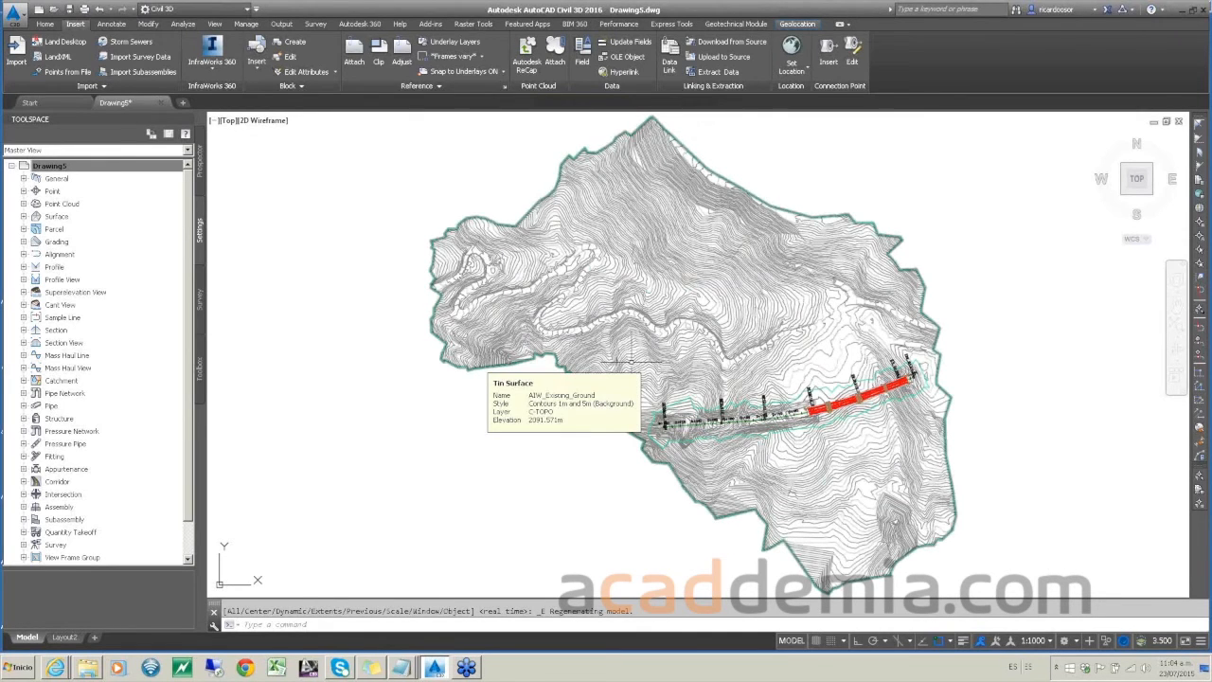
{"action": "scroll", "coordinate": [819, 416], "scroll_direction": "up", "scroll_amount": 2}
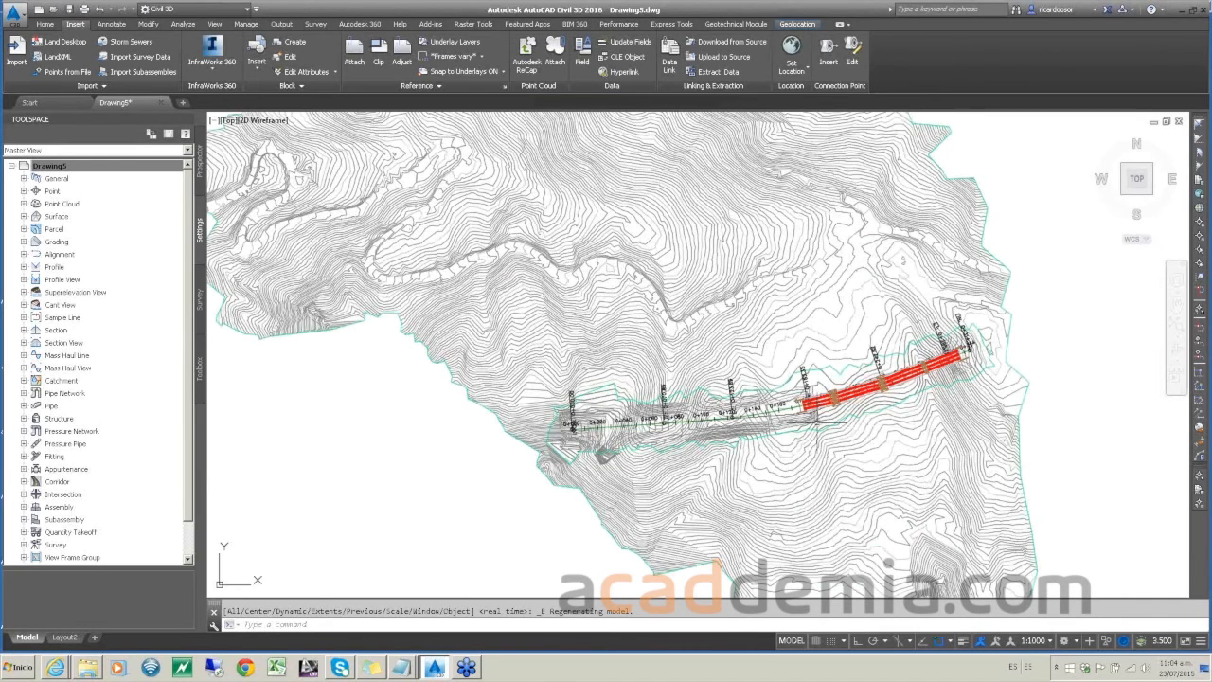
{"action": "scroll", "coordinate": [833, 432], "scroll_direction": "up", "scroll_amount": 4}
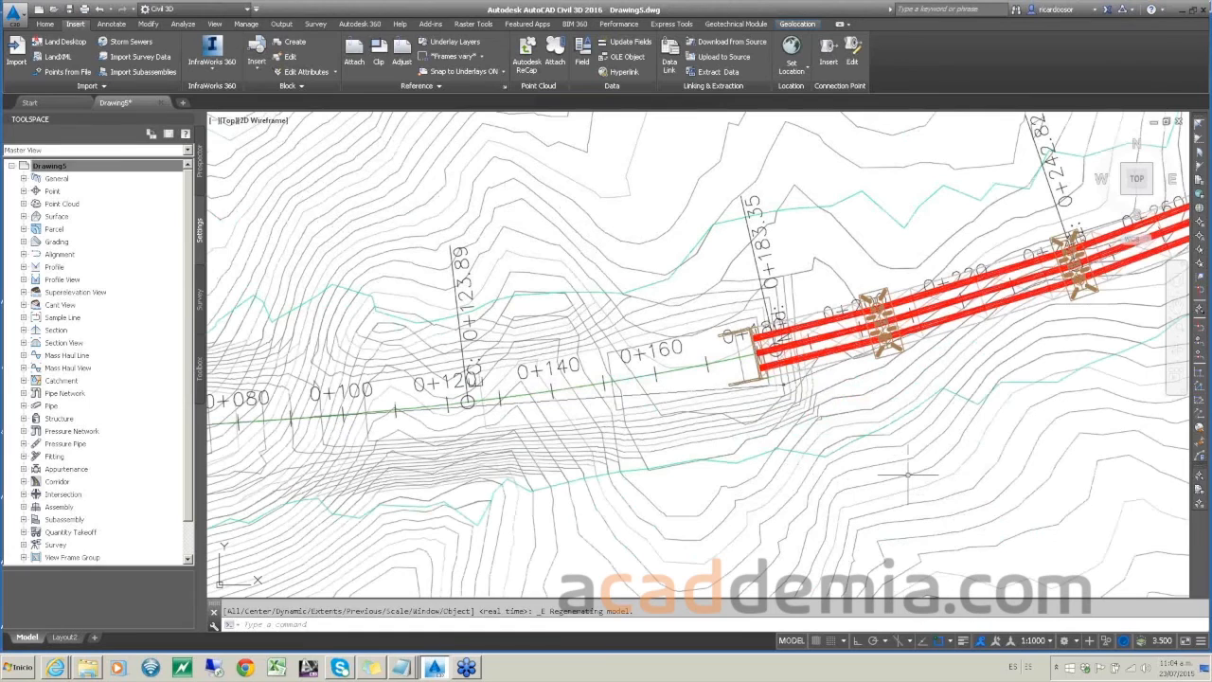
{"action": "key", "text": "Escape"}
{"action": "left_click", "coordinate": [840, 318]}
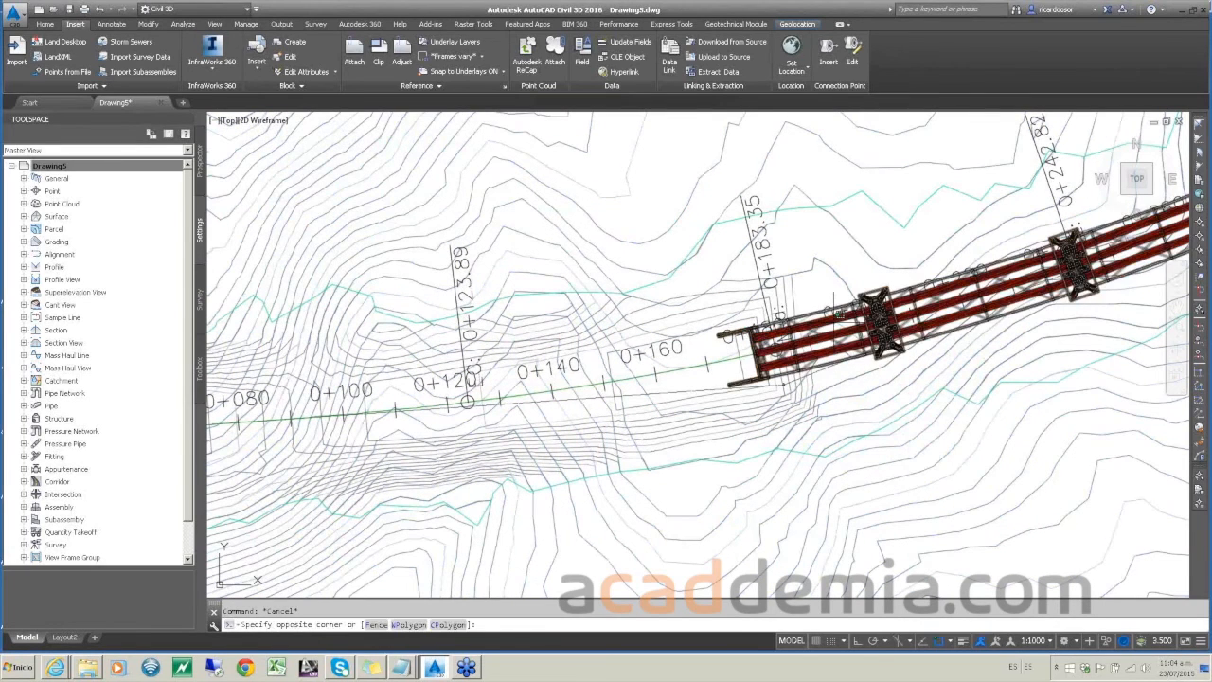
{"action": "left_click", "coordinate": [829, 319]}
{"action": "right_click", "coordinate": [829, 320]}
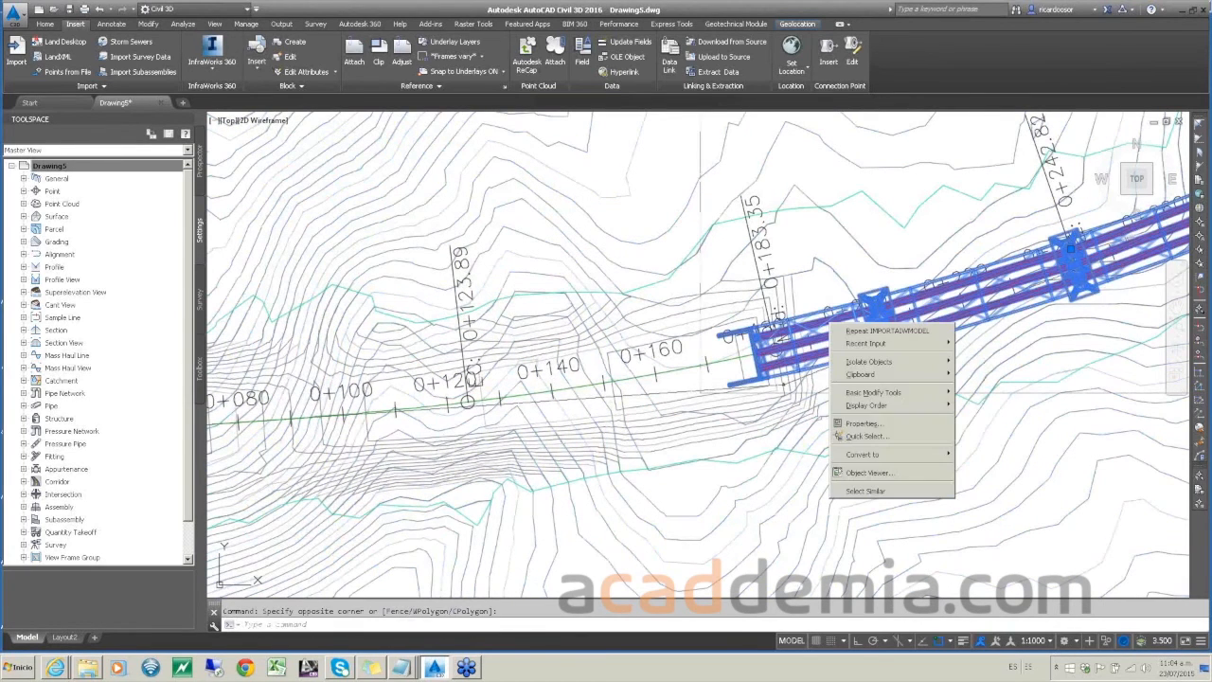
{"action": "left_click", "coordinate": [868, 431]}
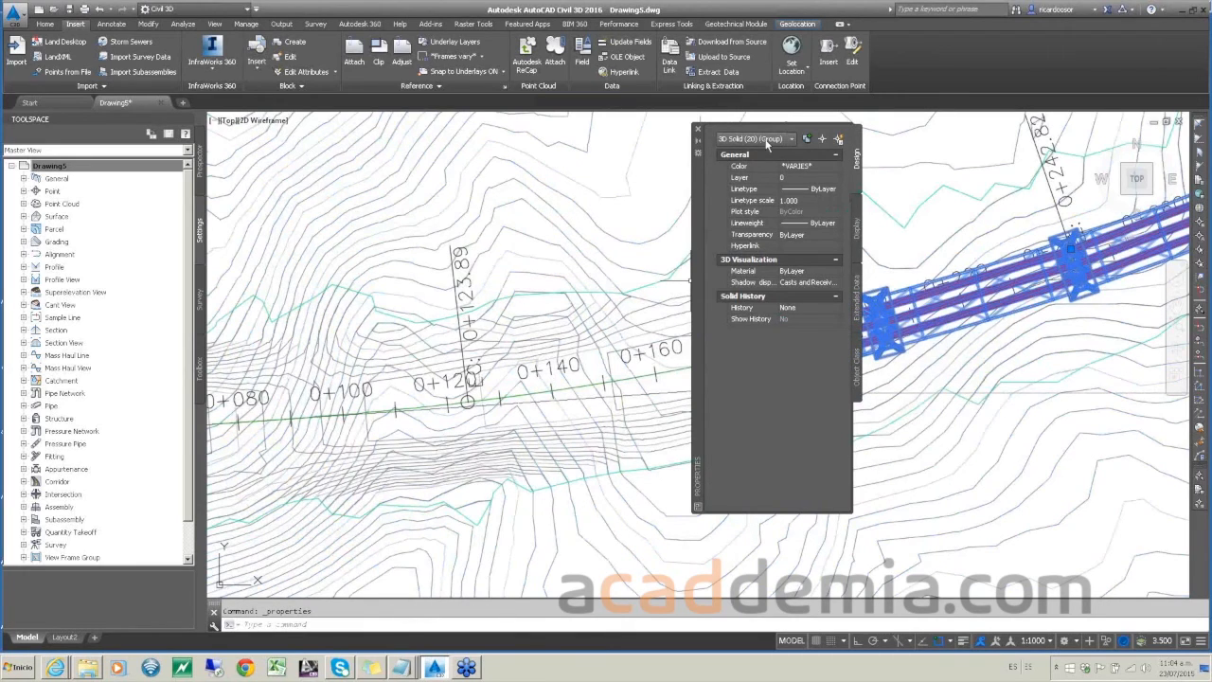
{"action": "left_click", "coordinate": [698, 128]}
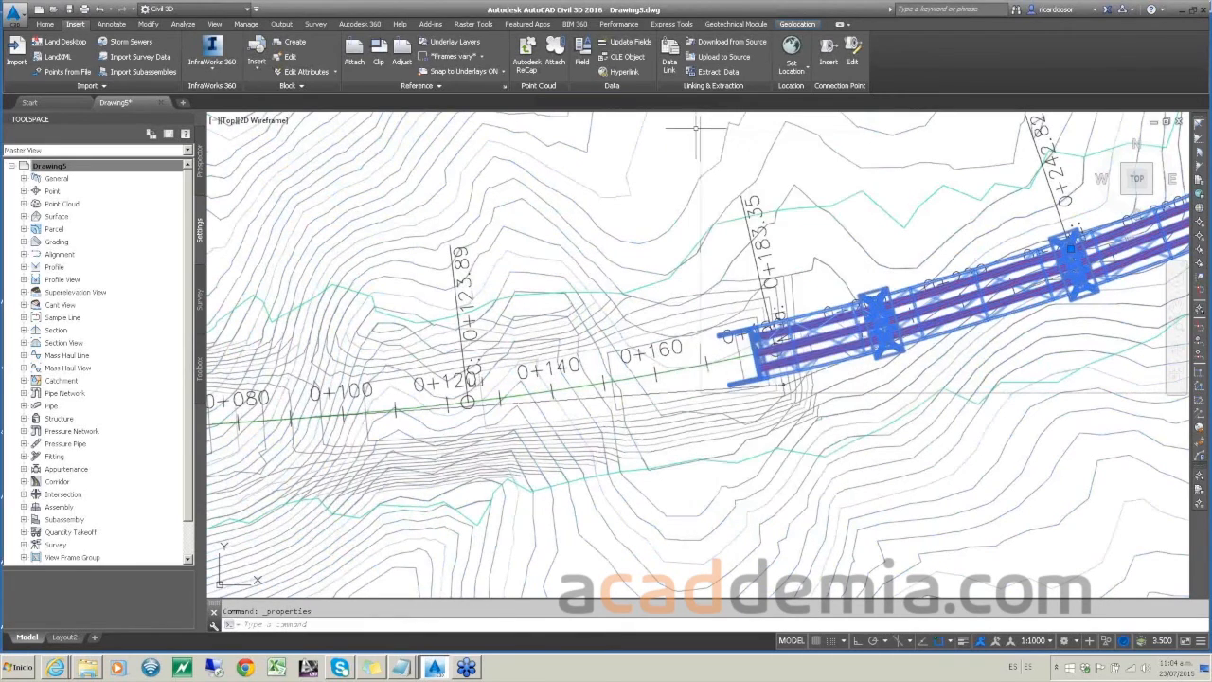
{"action": "key", "text": "Escape"}
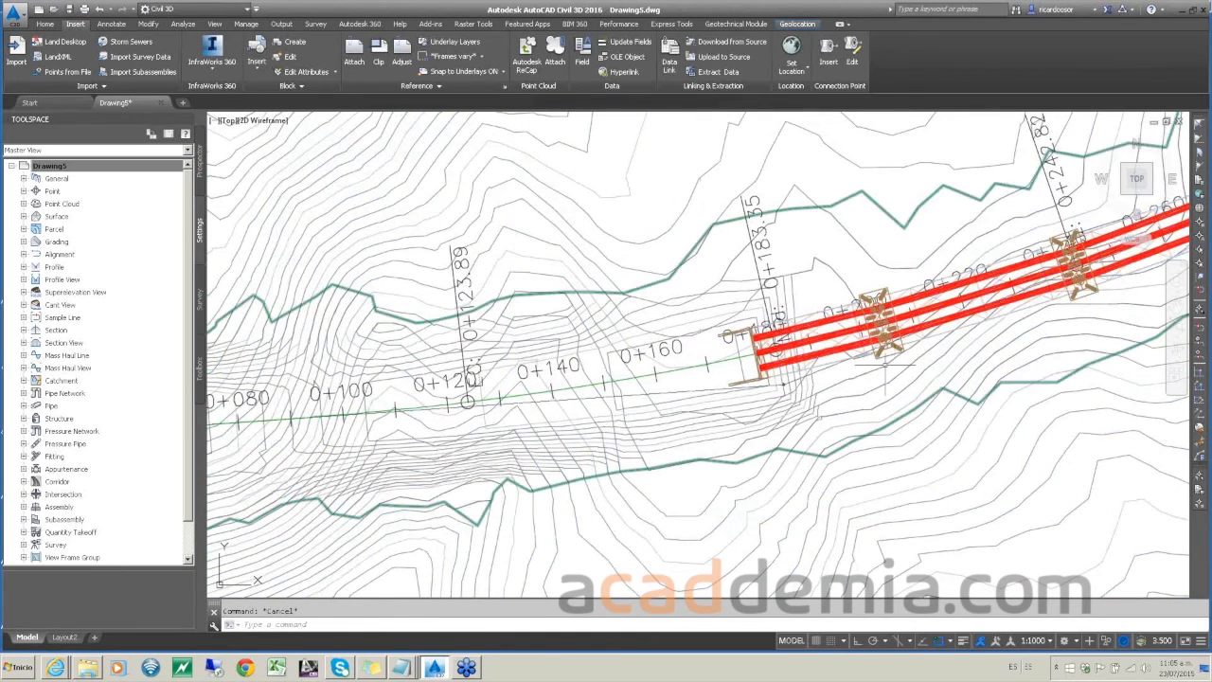
Step: Examine the imported road alignment, terrain contours and bridge in plan, both close up and as a whole
{"action": "scroll", "coordinate": [884, 364], "scroll_direction": "down", "scroll_amount": 4}
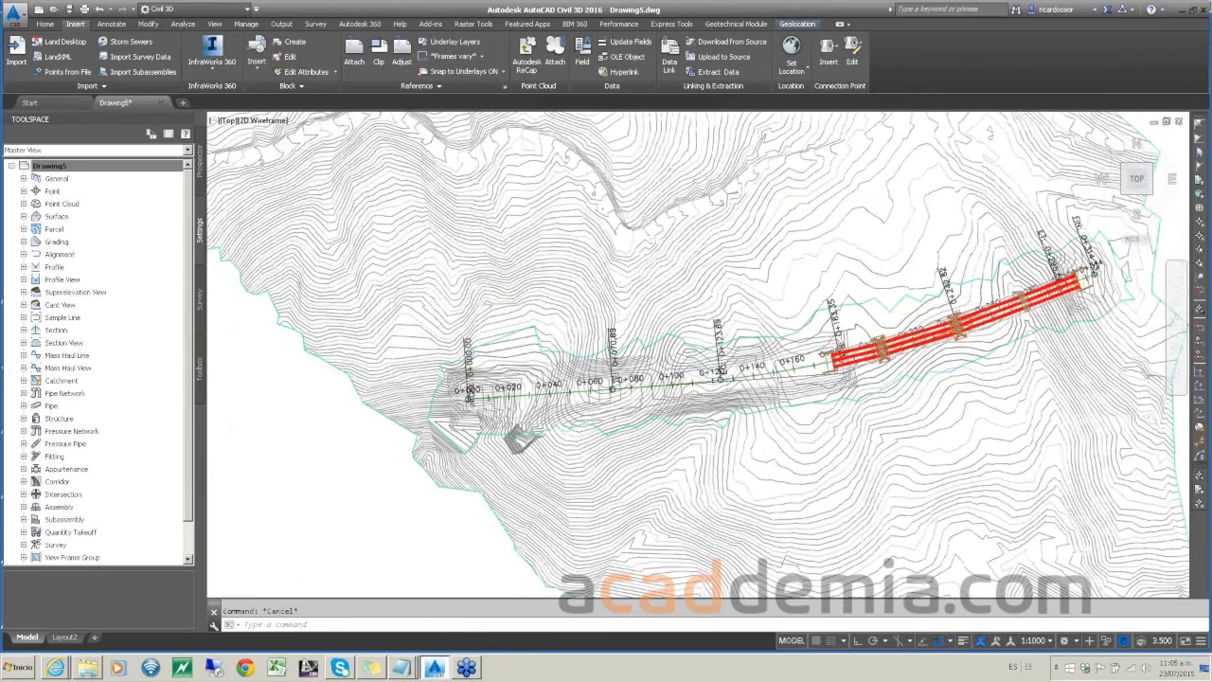
{"action": "scroll", "coordinate": [1049, 304], "scroll_direction": "up", "scroll_amount": 2}
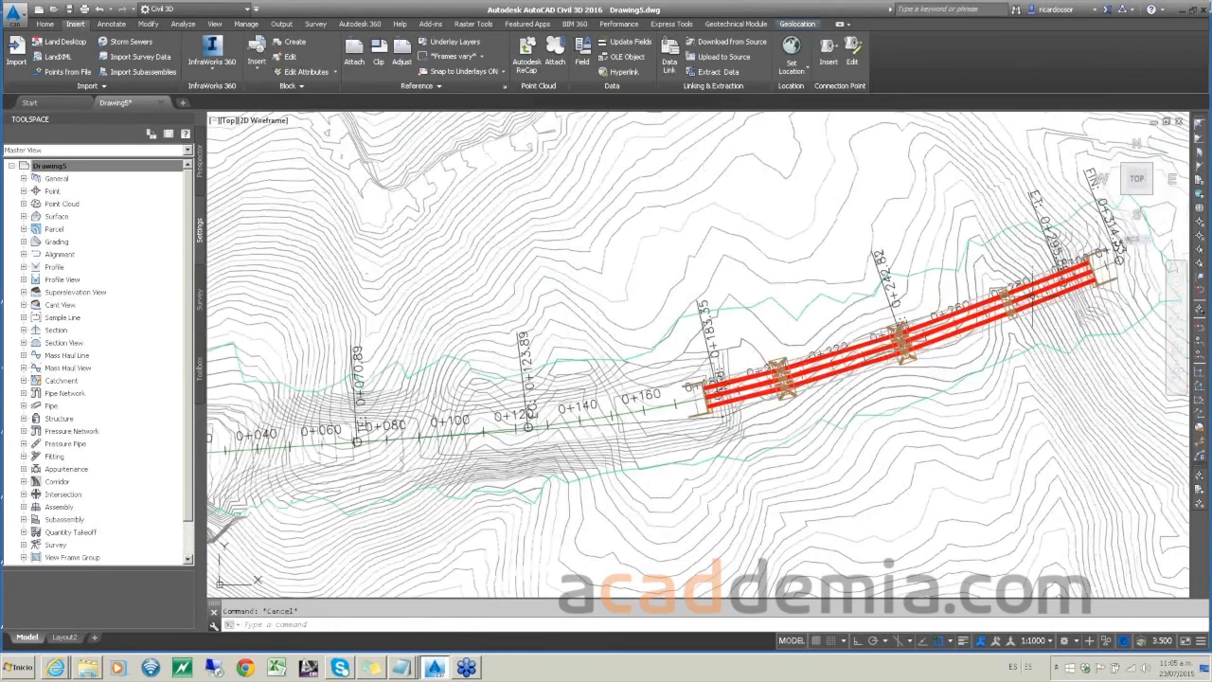
{"action": "scroll", "coordinate": [1020, 295], "scroll_direction": "up", "scroll_amount": 3}
{"action": "scroll", "coordinate": [910, 322], "scroll_direction": "down", "scroll_amount": 6}
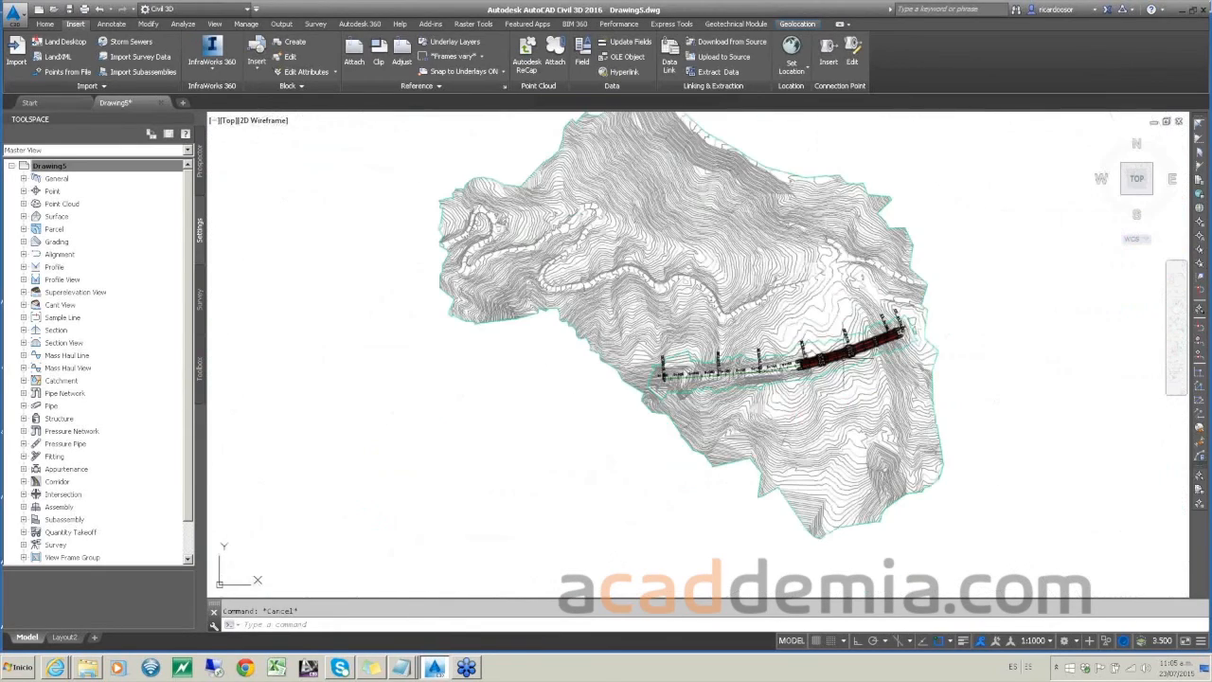
{"action": "scroll", "coordinate": [871, 332], "scroll_direction": "up", "scroll_amount": 6}
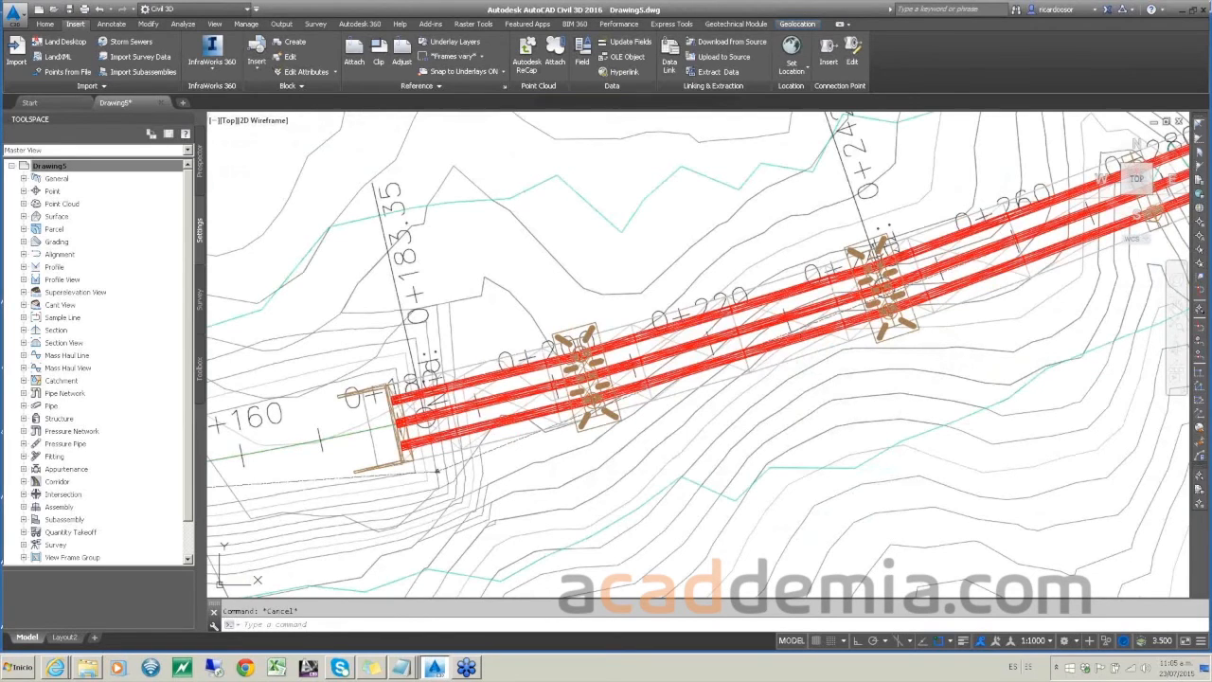
{"action": "scroll", "coordinate": [781, 313], "scroll_direction": "down", "scroll_amount": 2}
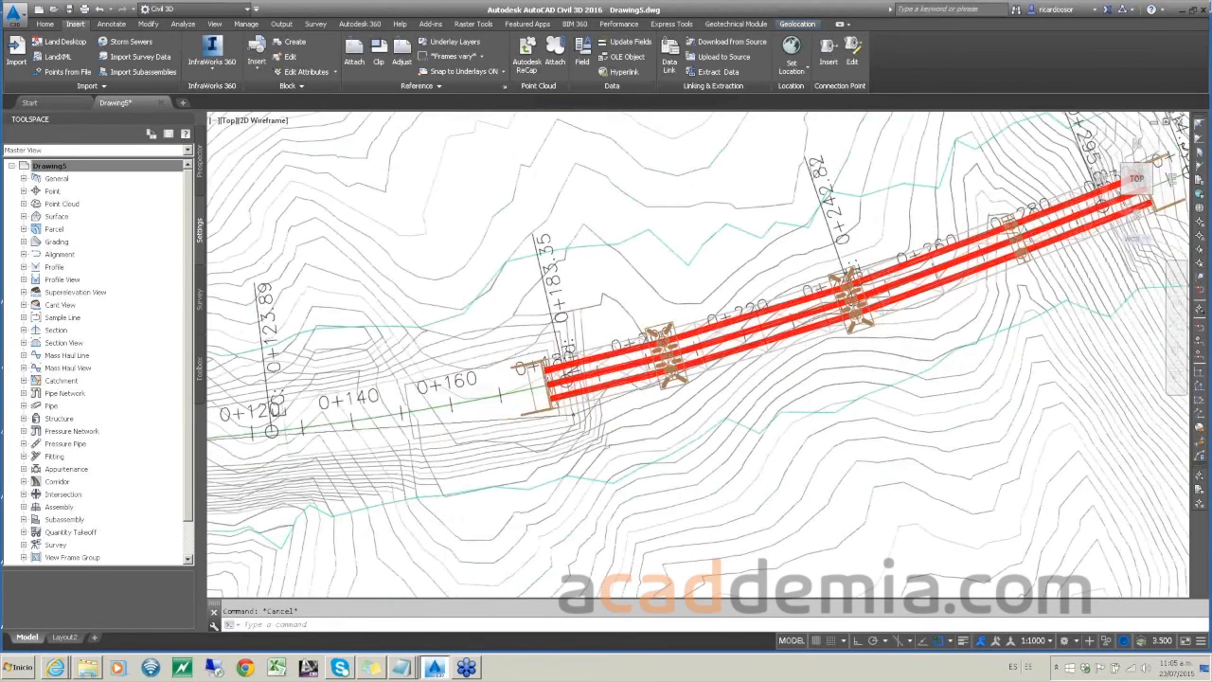
{"action": "scroll", "coordinate": [755, 365], "scroll_direction": "down", "scroll_amount": 3}
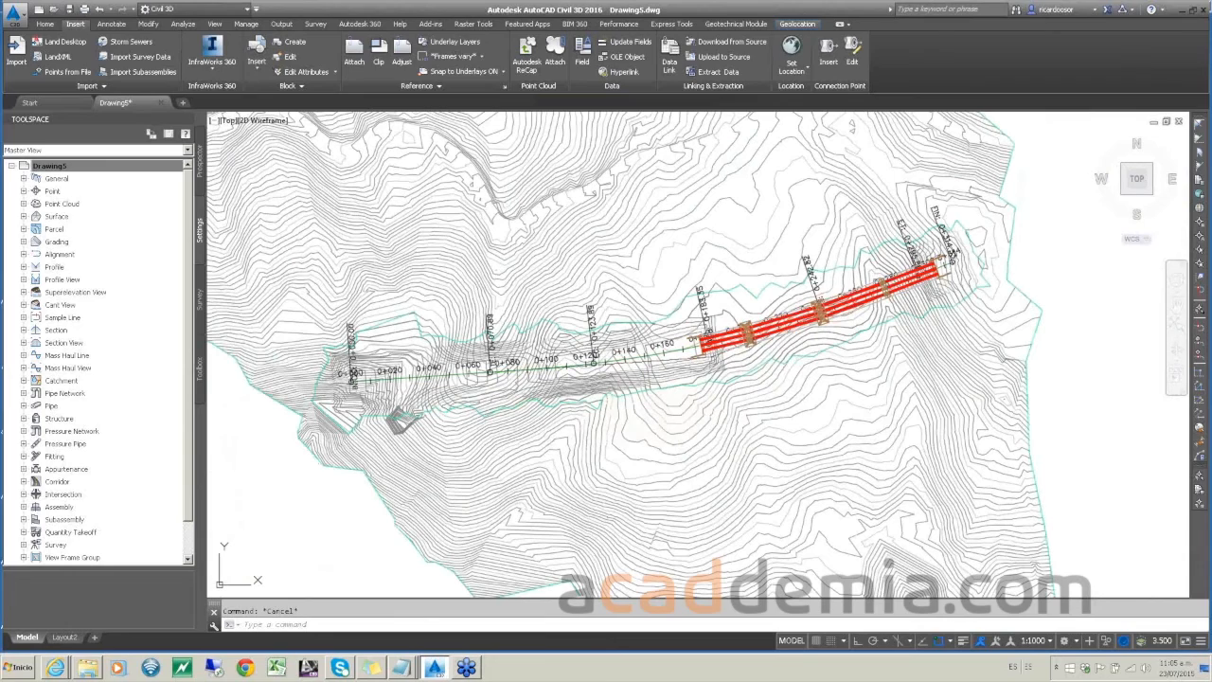
Step: Open the imported terrain together with the bridge solids in the Object Viewer
{"action": "left_click", "coordinate": [770, 403]}
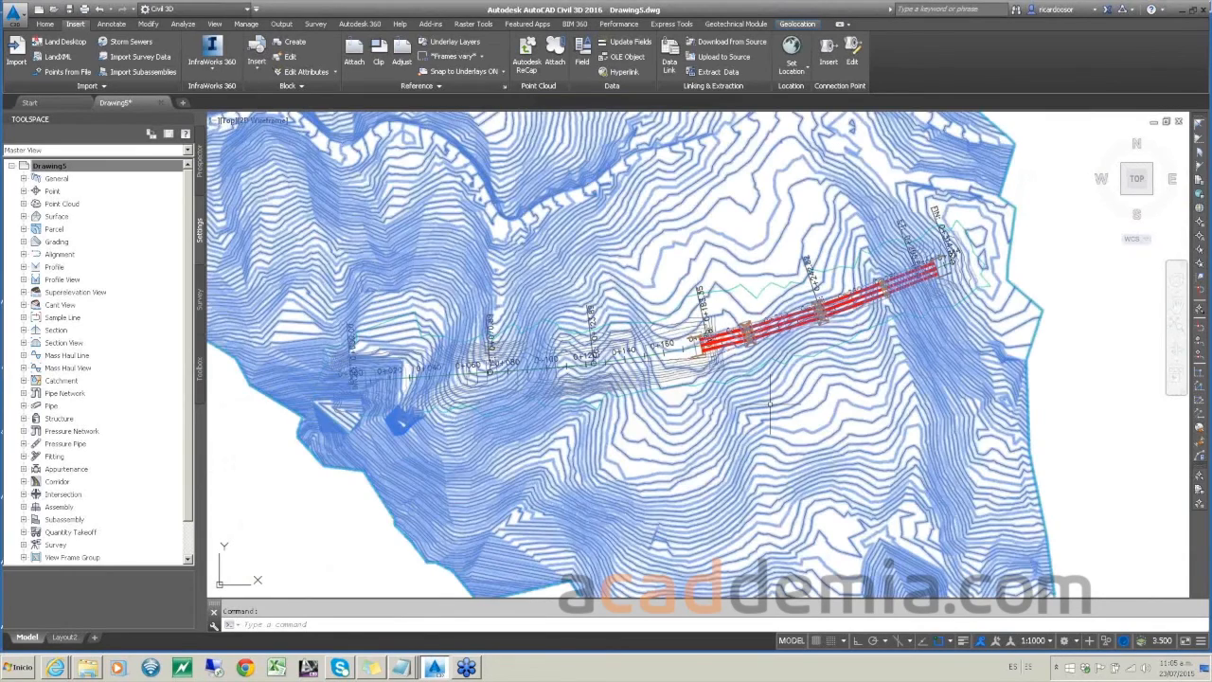
{"action": "scroll", "coordinate": [758, 301], "scroll_direction": "up", "scroll_amount": 8}
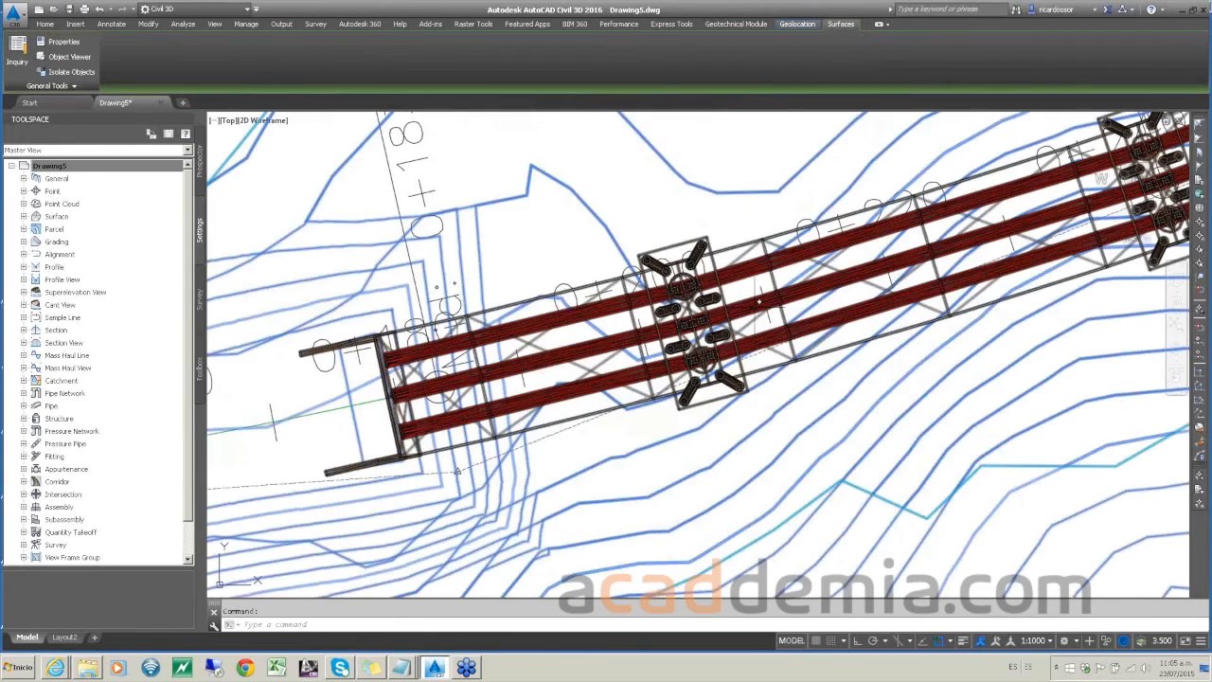
{"action": "left_click", "coordinate": [759, 301]}
{"action": "right_click", "coordinate": [752, 309]}
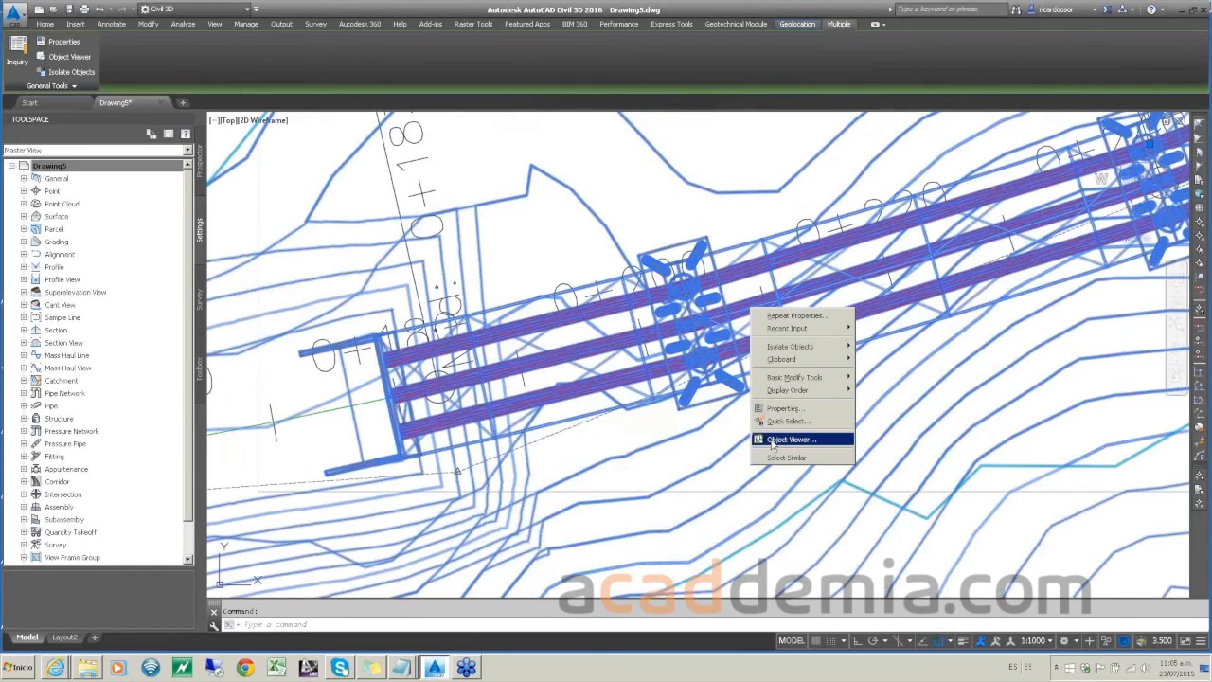
{"action": "left_click", "coordinate": [771, 439]}
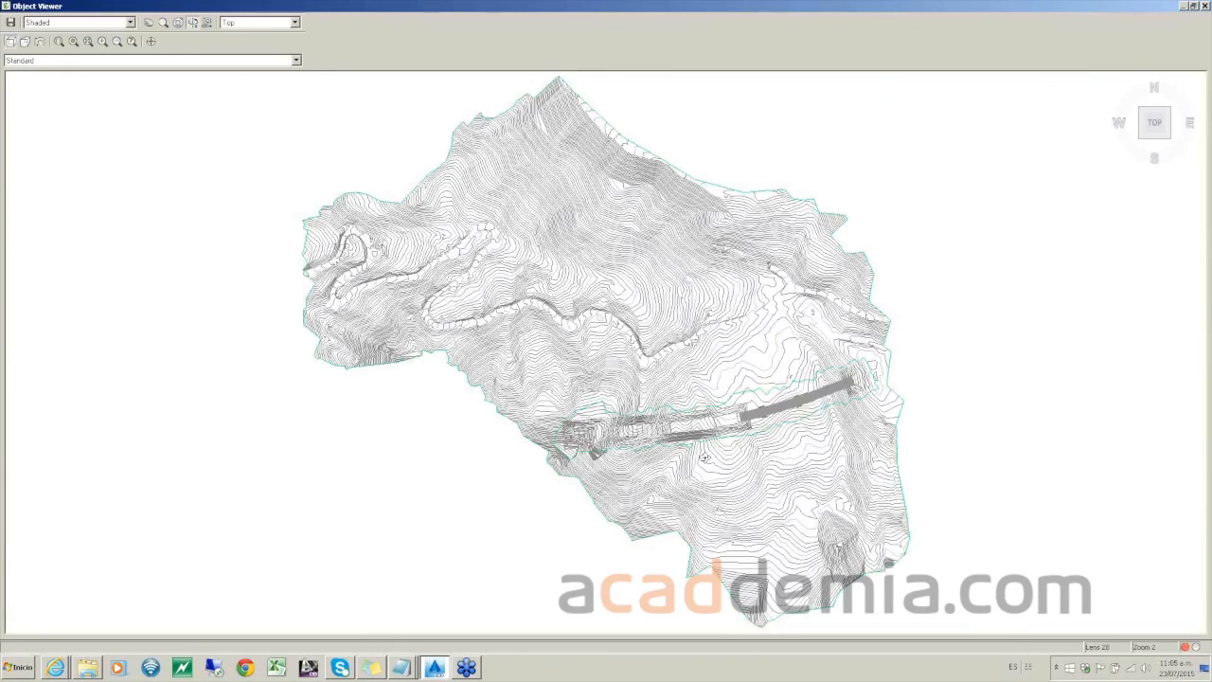
Step: Examine the bridge deck, its piers and the surrounding terrain in 3D, close up and as a whole, and close the viewer
{"action": "mouse_move", "coordinate": [512, 559]}
{"action": "left_mouse_down"}
{"action": "mouse_move", "coordinate": [564, 421]}
{"action": "mouse_move", "coordinate": [869, 458]}
{"action": "mouse_move", "coordinate": [805, 447]}
{"action": "left_mouse_up"}
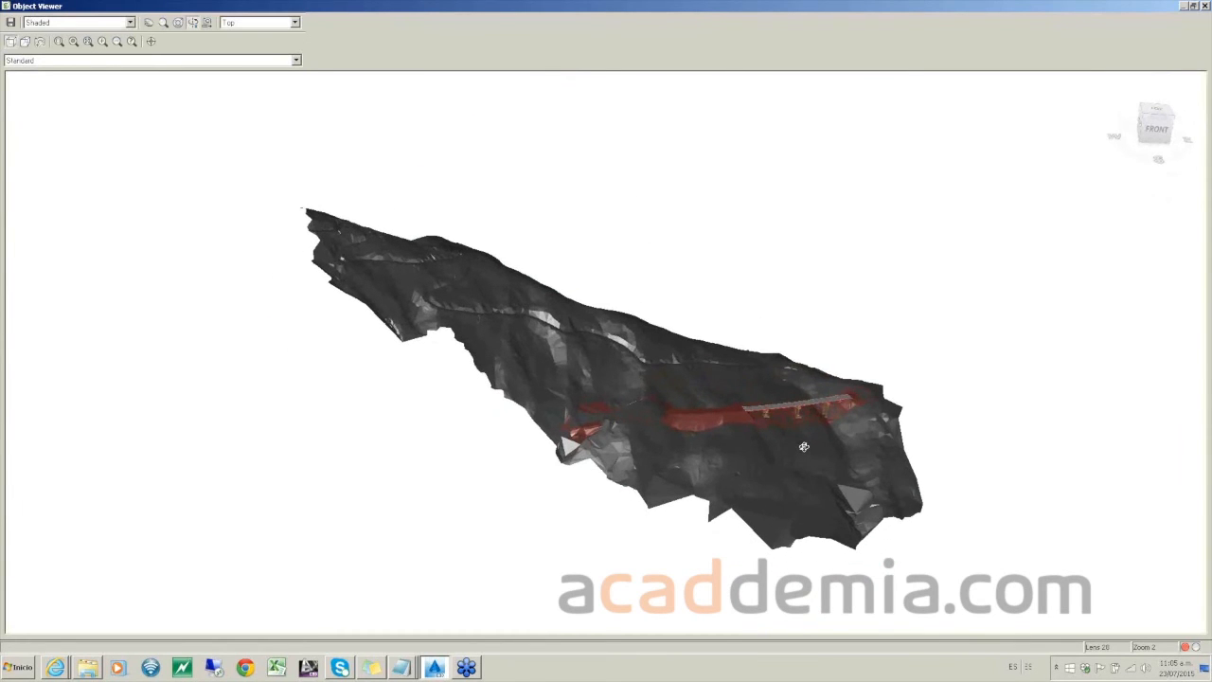
{"action": "scroll", "coordinate": [792, 452], "scroll_direction": "up", "scroll_amount": 5}
{"action": "scroll", "coordinate": [795, 452], "scroll_direction": "down", "scroll_amount": 5}
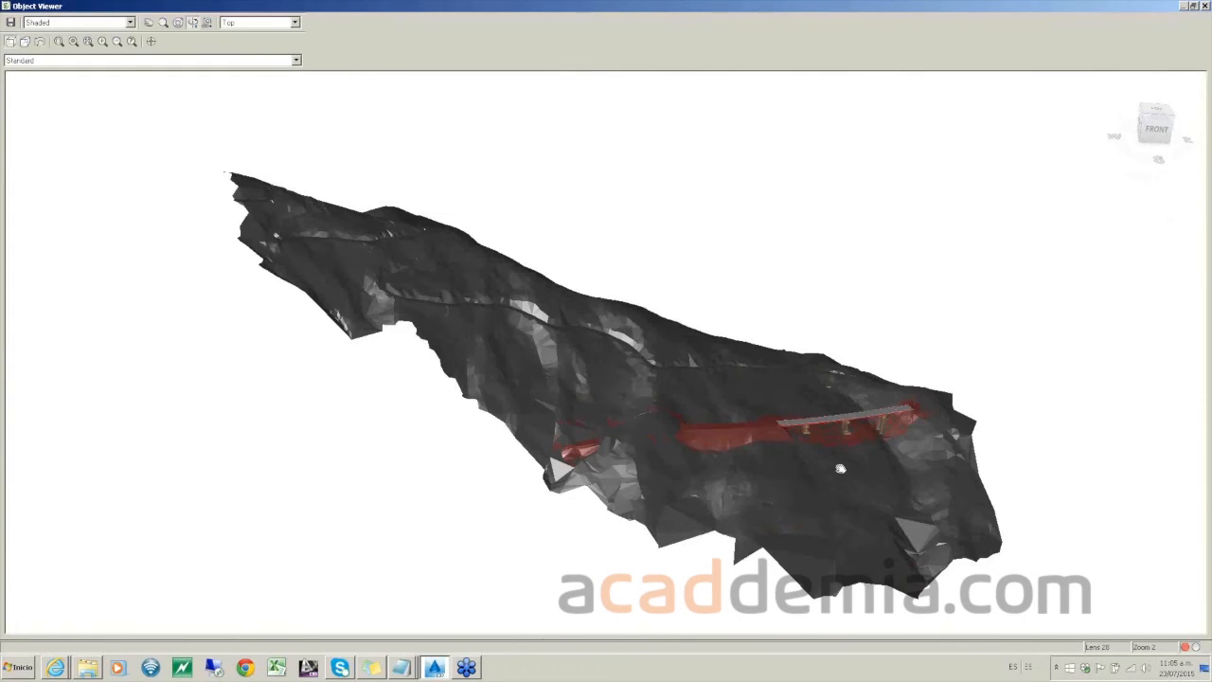
{"action": "left_click_drag", "start_coordinate": [840, 467], "coordinate": [619, 425]}
{"action": "scroll", "coordinate": [618, 407], "scroll_direction": "up", "scroll_amount": 5}
{"action": "scroll", "coordinate": [616, 406], "scroll_direction": "up", "scroll_amount": 2}
{"action": "scroll", "coordinate": [617, 406], "scroll_direction": "down", "scroll_amount": 4}
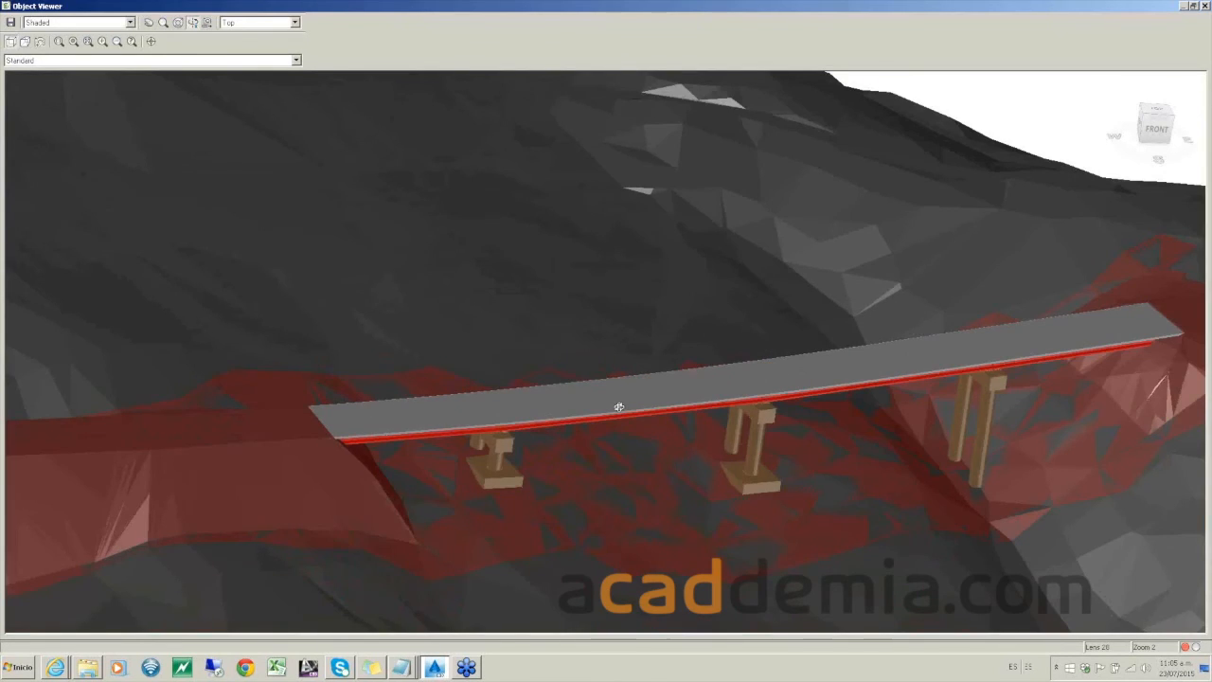
{"action": "scroll", "coordinate": [641, 461], "scroll_direction": "down", "scroll_amount": 3}
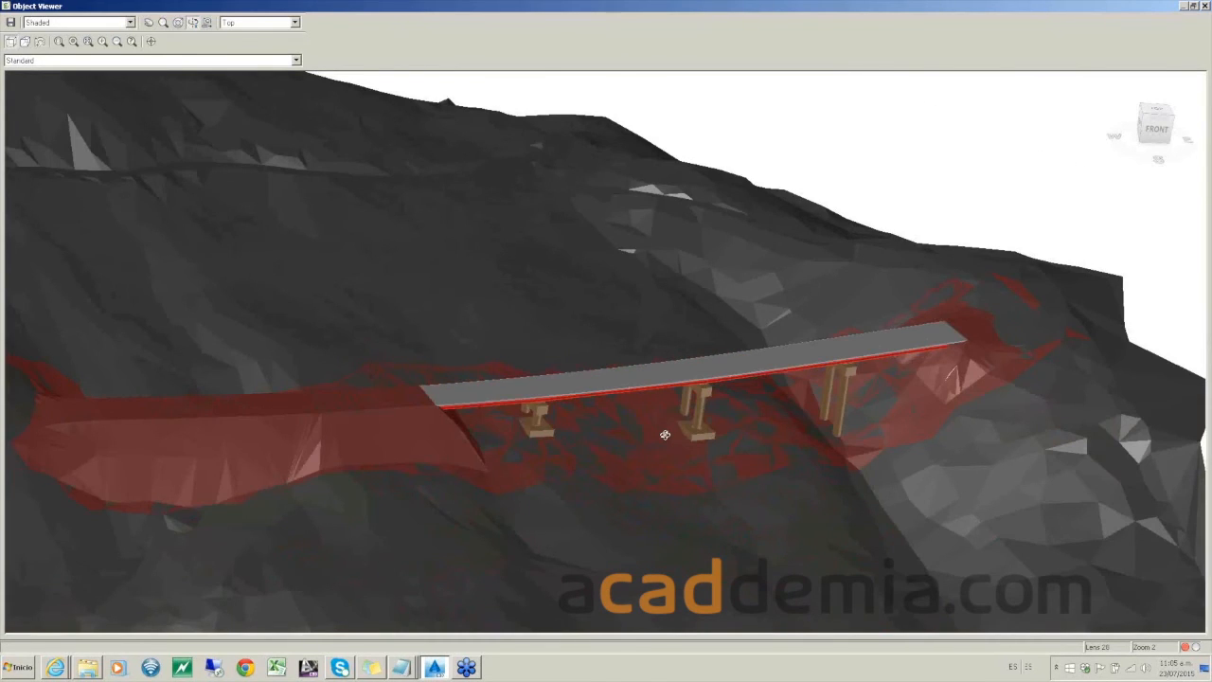
{"action": "scroll", "coordinate": [665, 435], "scroll_direction": "down", "scroll_amount": 2}
{"action": "left_click_drag", "start_coordinate": [546, 500], "coordinate": [762, 425]}
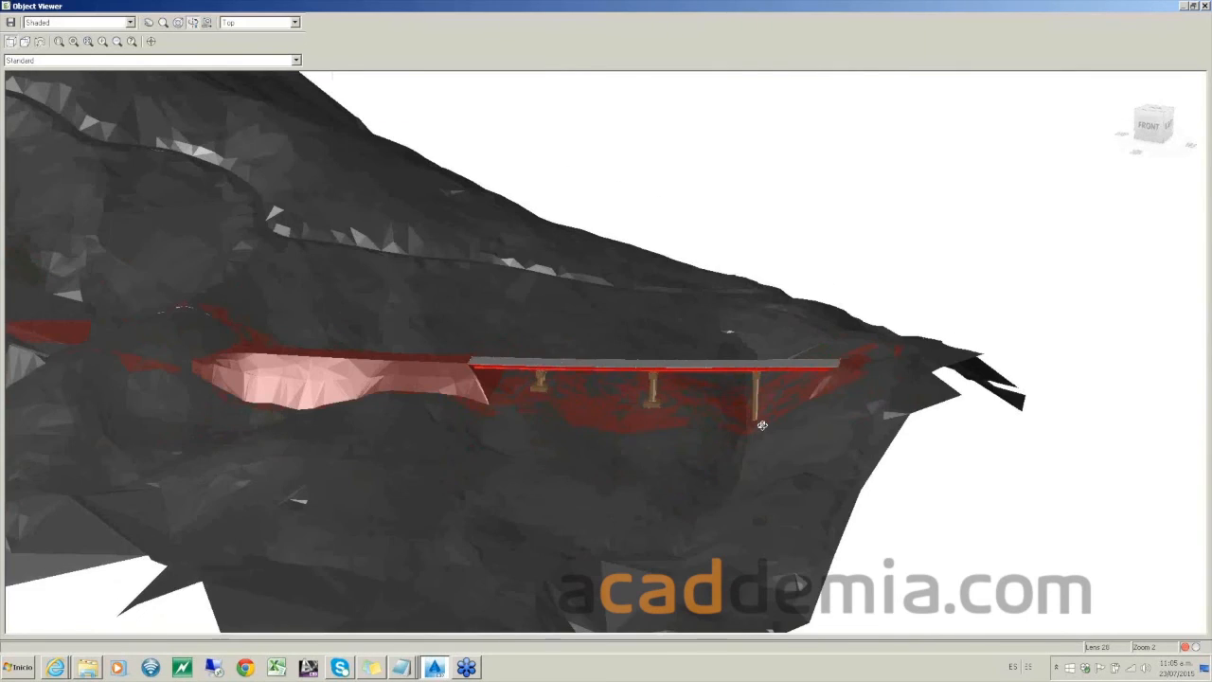
{"action": "scroll", "coordinate": [514, 411], "scroll_direction": "up", "scroll_amount": 3}
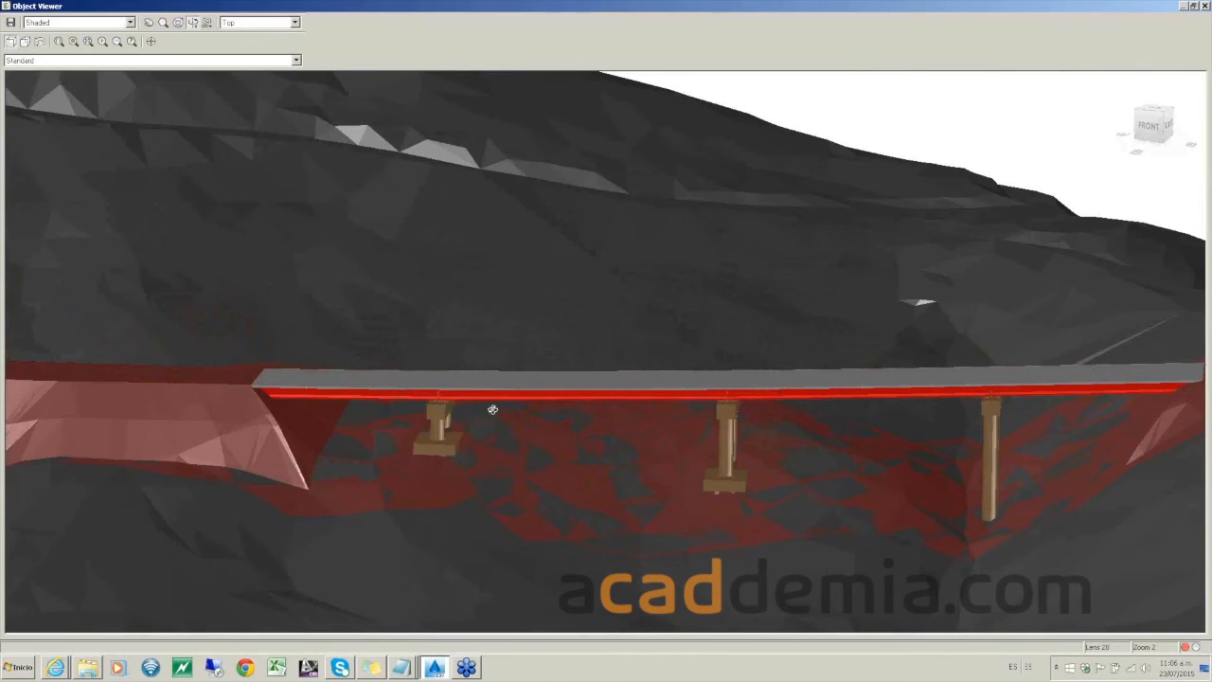
{"action": "scroll", "coordinate": [492, 409], "scroll_direction": "down", "scroll_amount": 2}
{"action": "scroll", "coordinate": [492, 409], "scroll_direction": "down", "scroll_amount": 6}
{"action": "left_click_drag", "start_coordinate": [493, 409], "coordinate": [672, 370]}
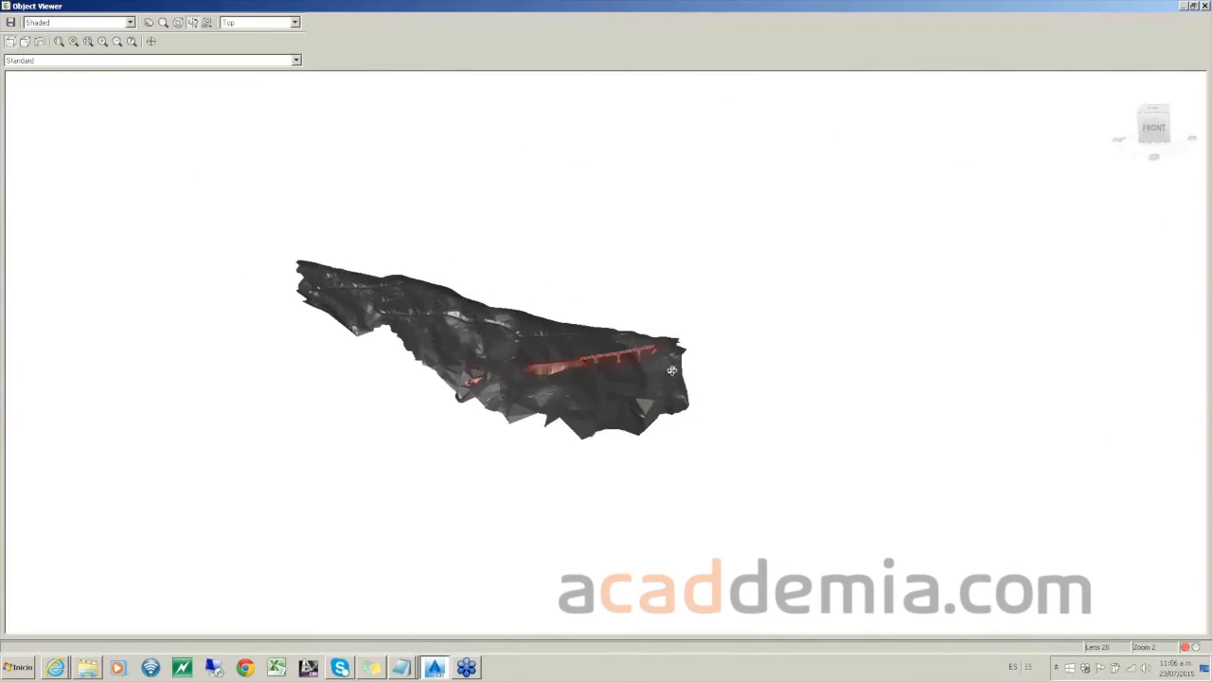
{"action": "left_click", "coordinate": [1204, 6]}
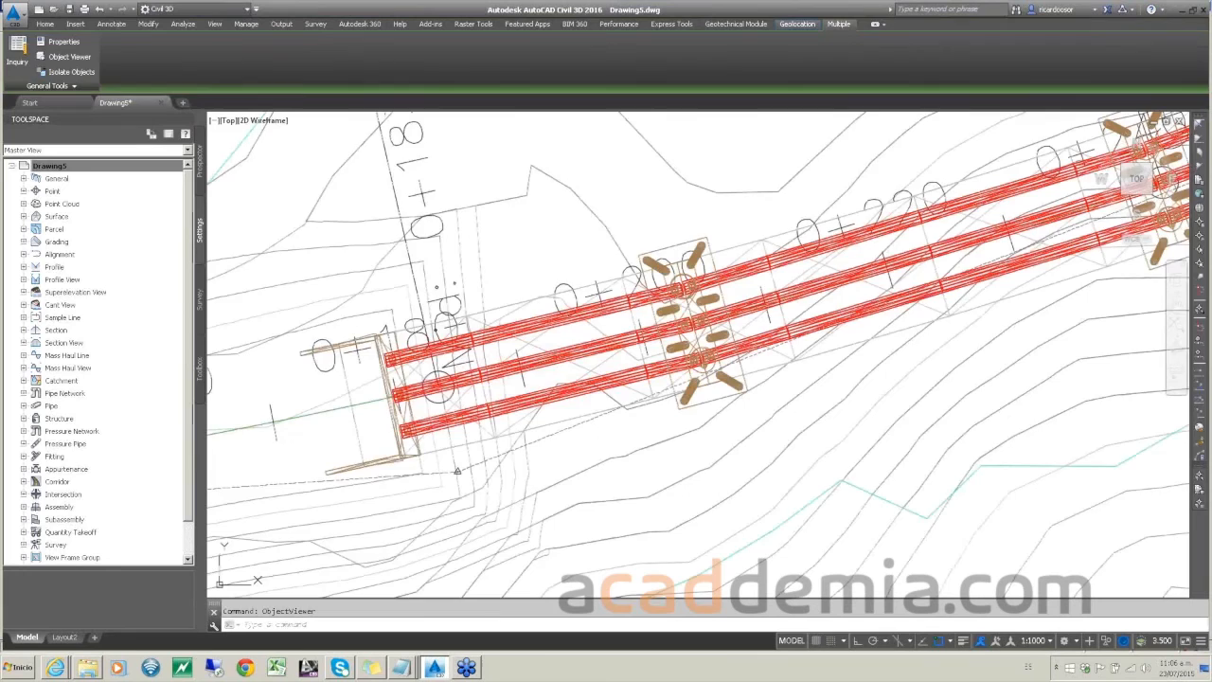
{"action": "scroll", "coordinate": [517, 413], "scroll_direction": "down", "scroll_amount": 5}
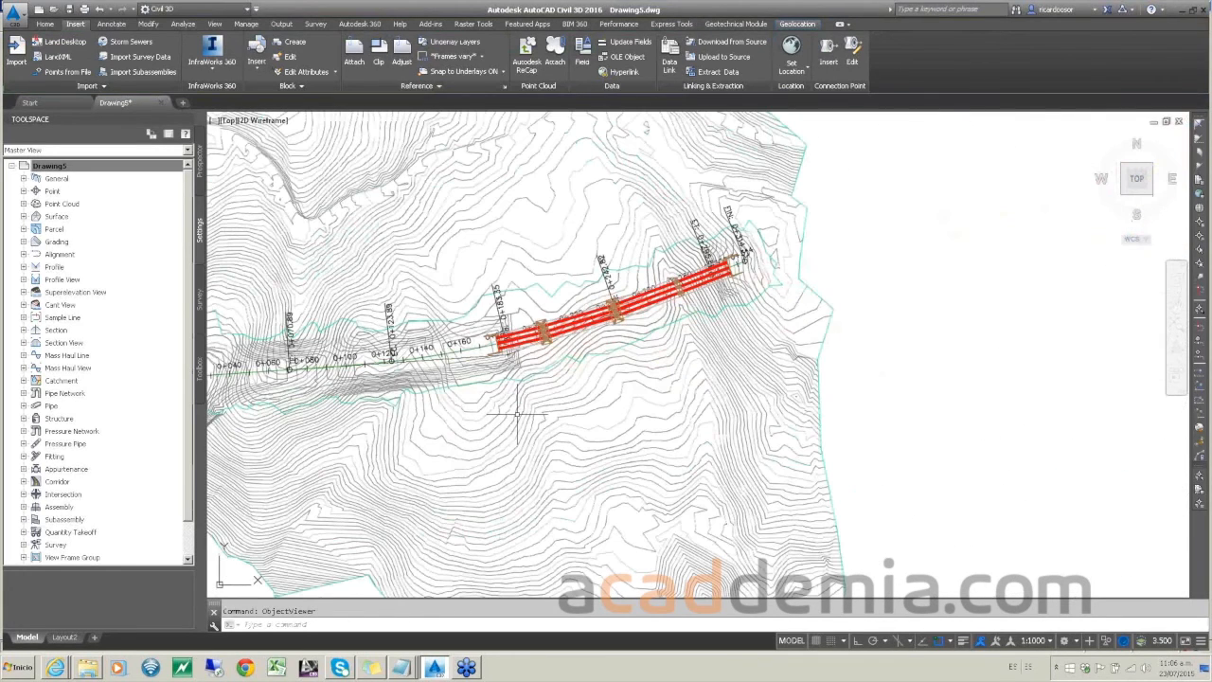
{"action": "scroll", "coordinate": [517, 413], "scroll_direction": "up", "scroll_amount": 2}
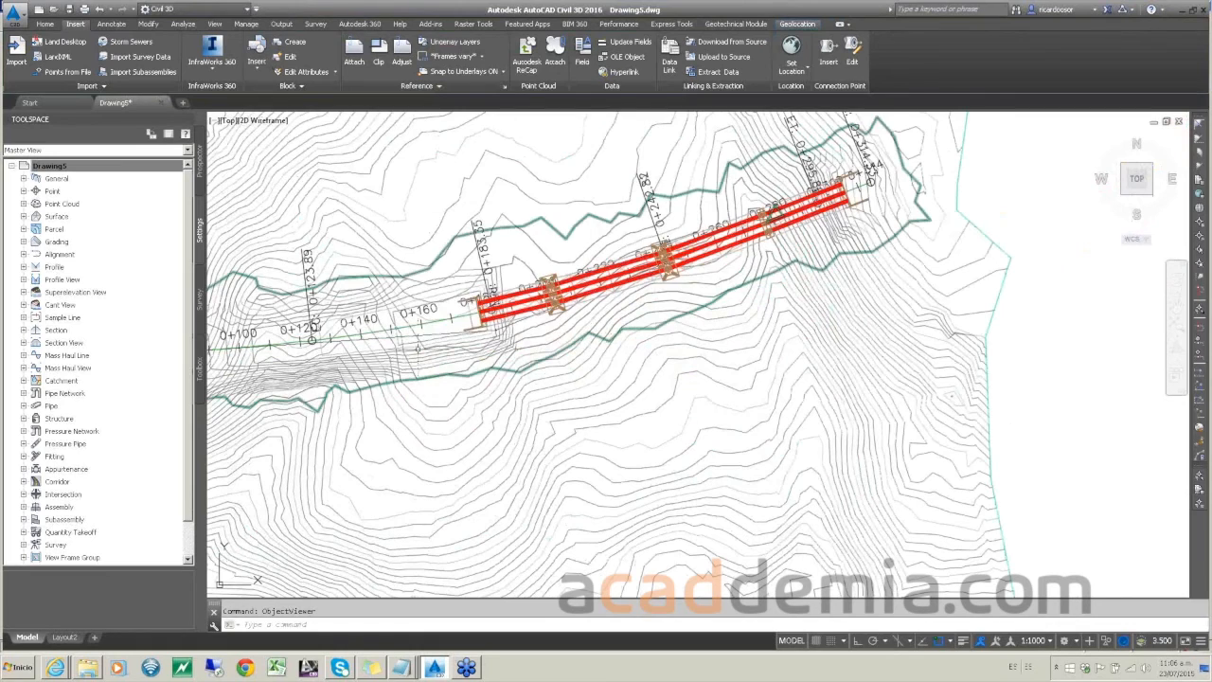
{"action": "scroll", "coordinate": [430, 360], "scroll_direction": "down", "scroll_amount": 4}
{"action": "mouse_move", "coordinate": [428, 361]}
{"action": "middle_mouse_down"}
{"action": "mouse_move", "coordinate": [583, 372]}
{"action": "mouse_move", "coordinate": [631, 342]}
{"action": "middle_mouse_up"}
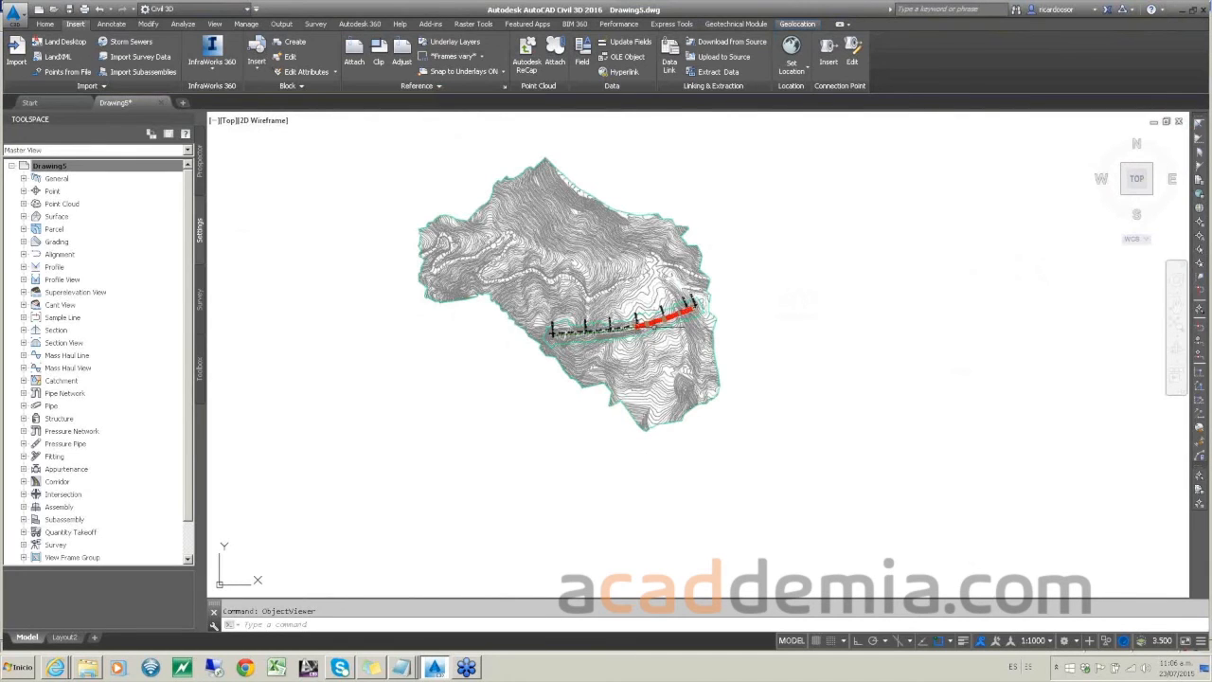
{"action": "scroll", "coordinate": [653, 320], "scroll_direction": "up", "scroll_amount": 2}
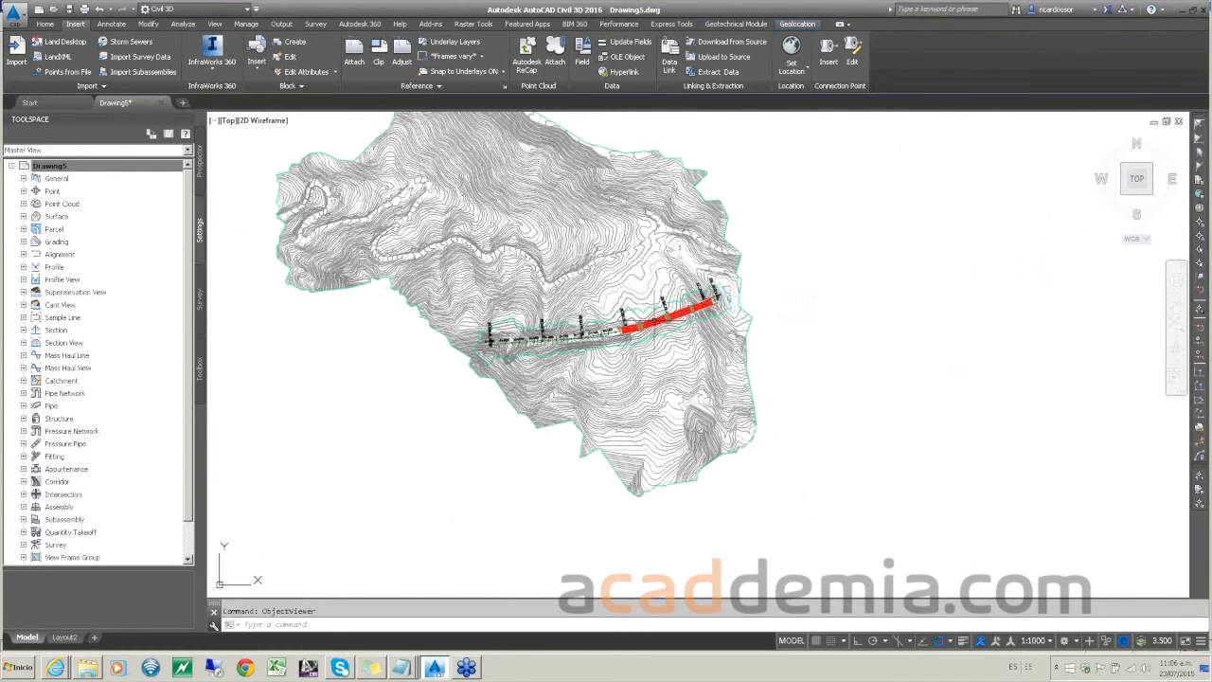
{"action": "scroll", "coordinate": [665, 318], "scroll_direction": "up", "scroll_amount": 3}
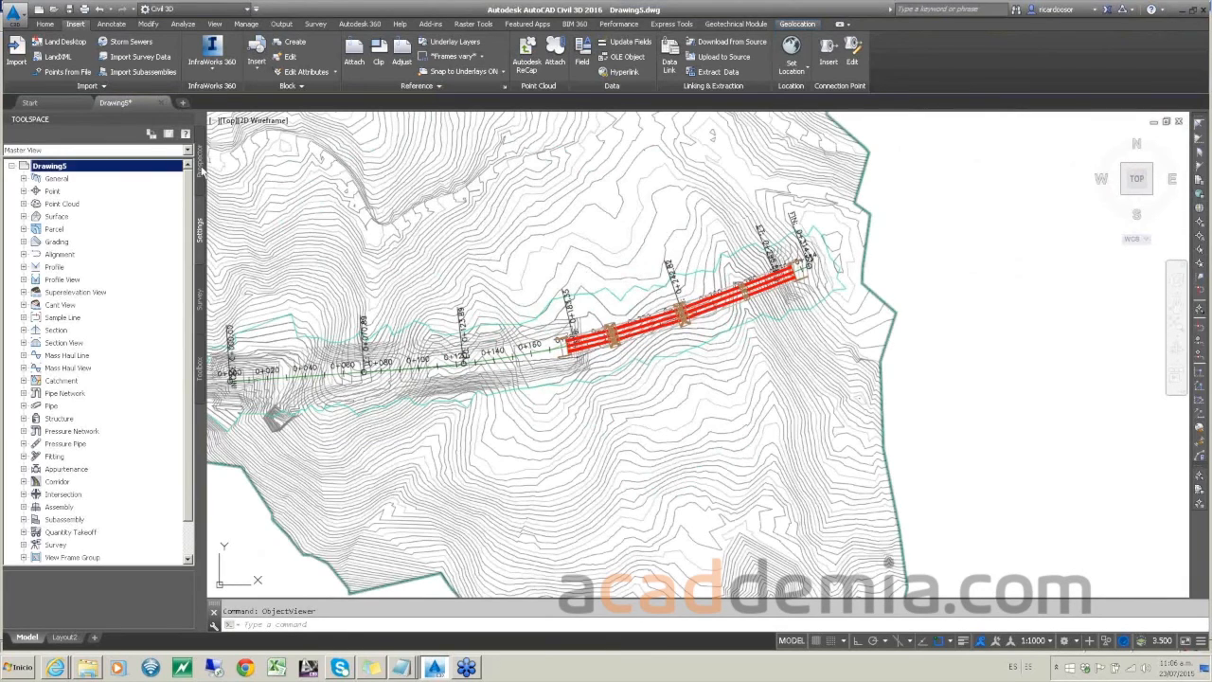
Step: Create a TIN surface named proye with the CURSO_TN style
{"action": "left_click", "coordinate": [200, 166]}
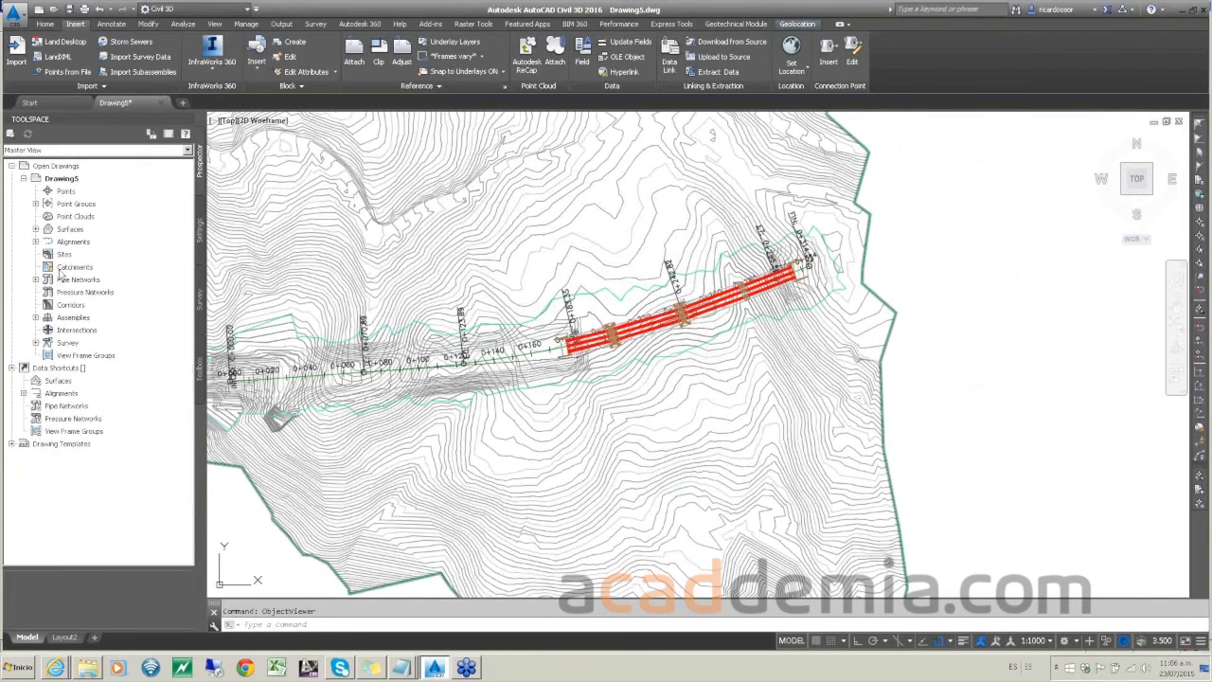
{"action": "left_click", "coordinate": [71, 229]}
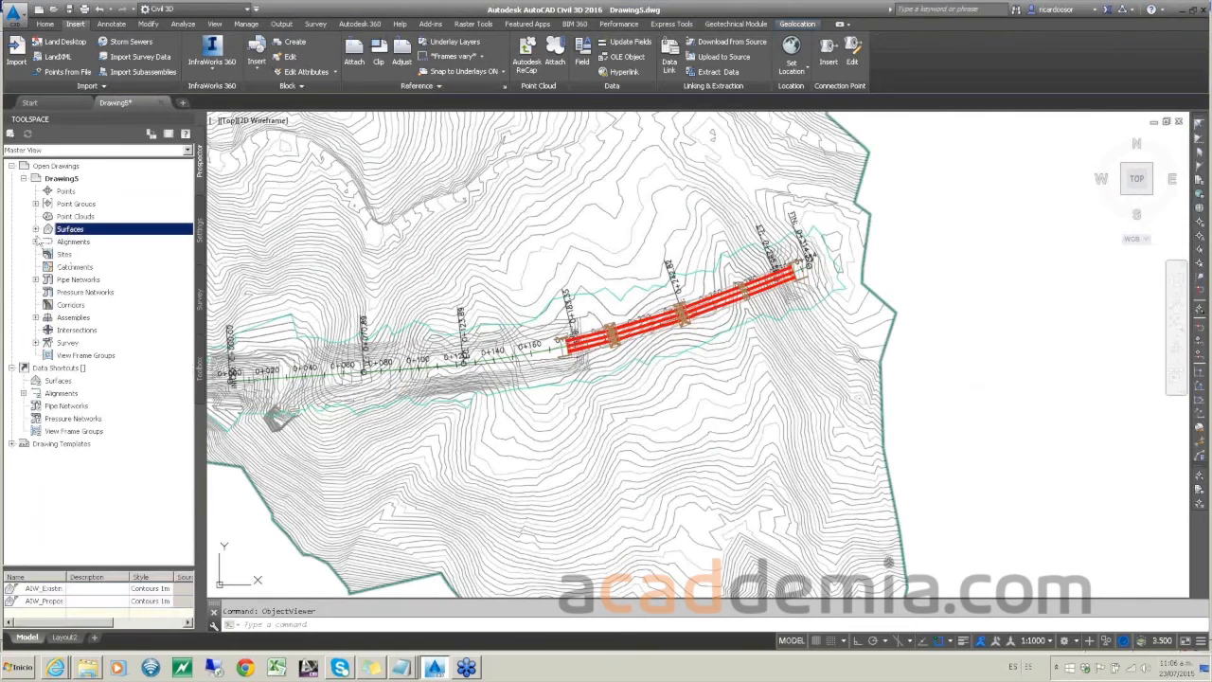
{"action": "right_click", "coordinate": [77, 229]}
{"action": "left_click", "coordinate": [111, 236]}
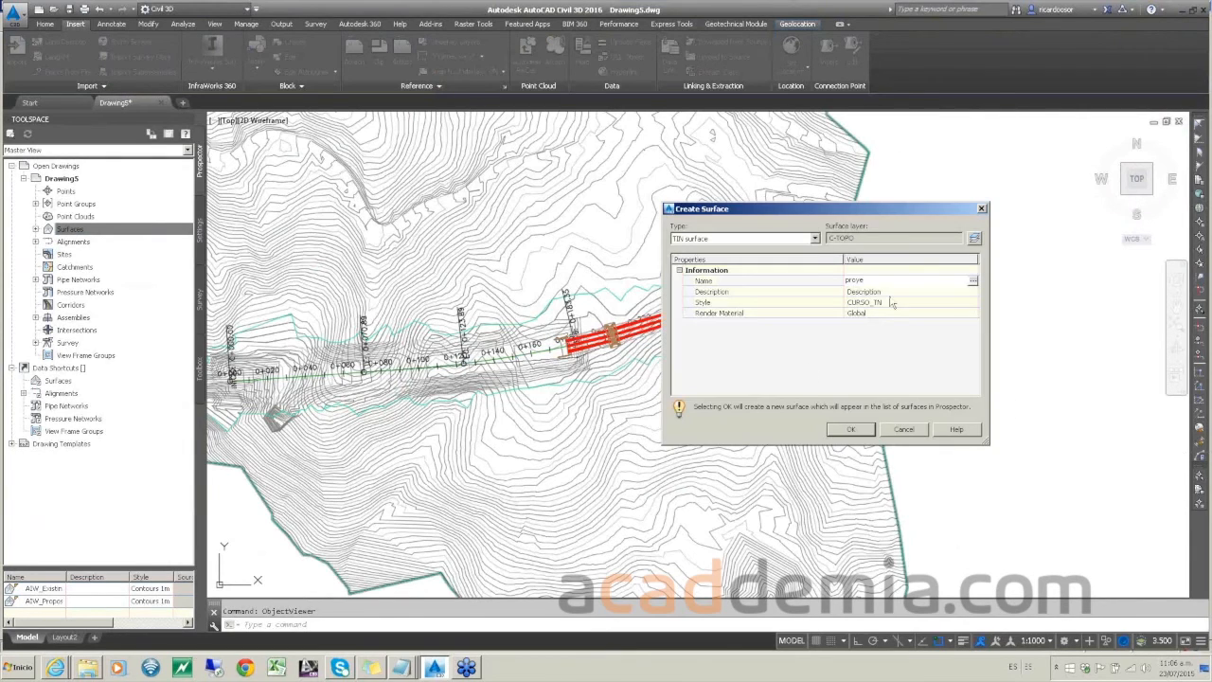
{"action": "left_click", "coordinate": [850, 429]}
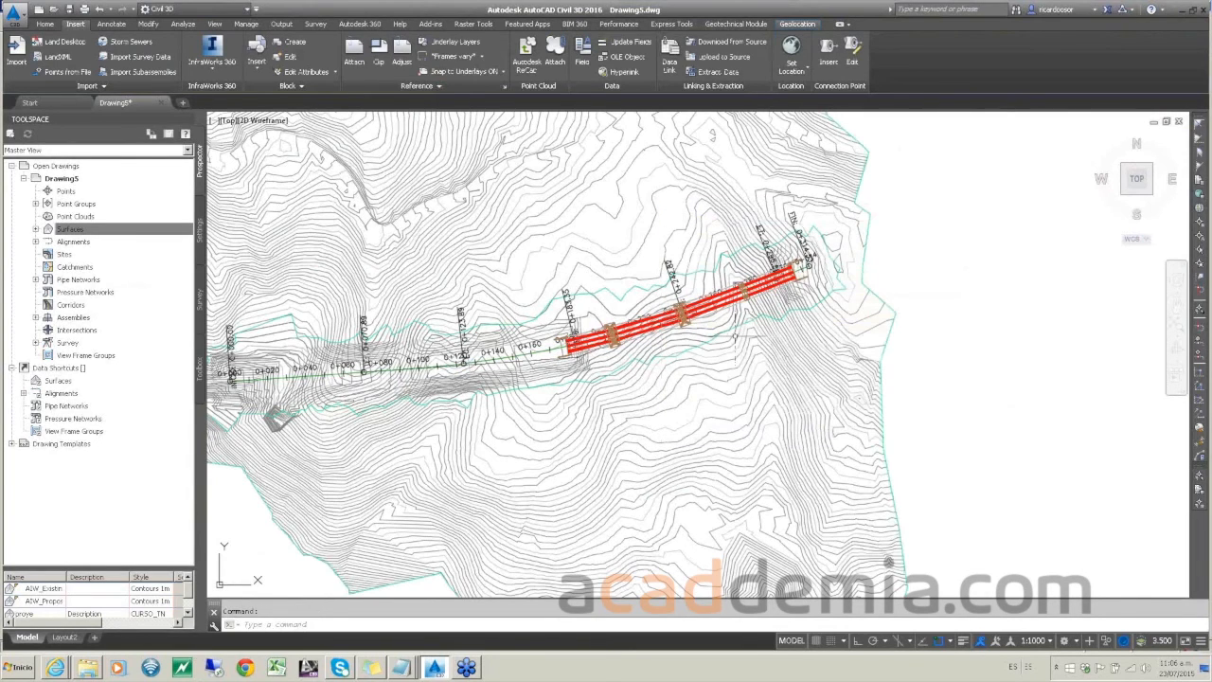
Step: Paste the AIW_Existing_Ground surface into the proye surface as an edit of its definition
{"action": "left_click", "coordinate": [36, 229]}
{"action": "left_click", "coordinate": [47, 267]}
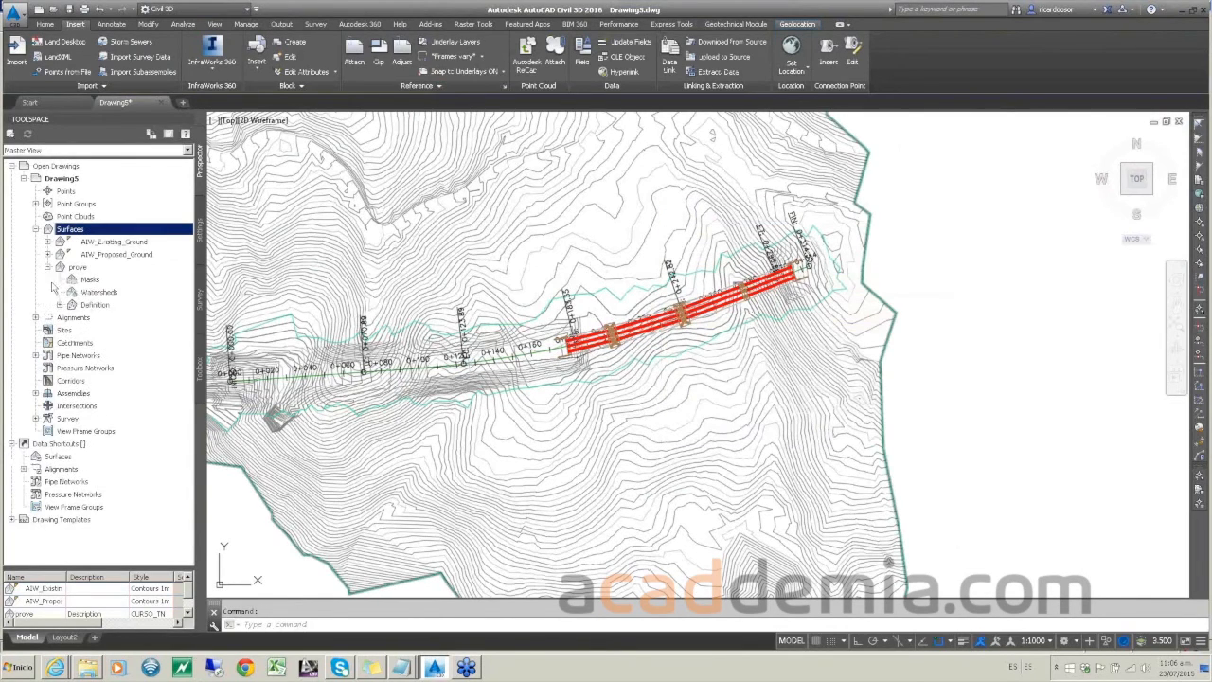
{"action": "left_click", "coordinate": [59, 304]}
{"action": "left_click", "coordinate": [100, 380]}
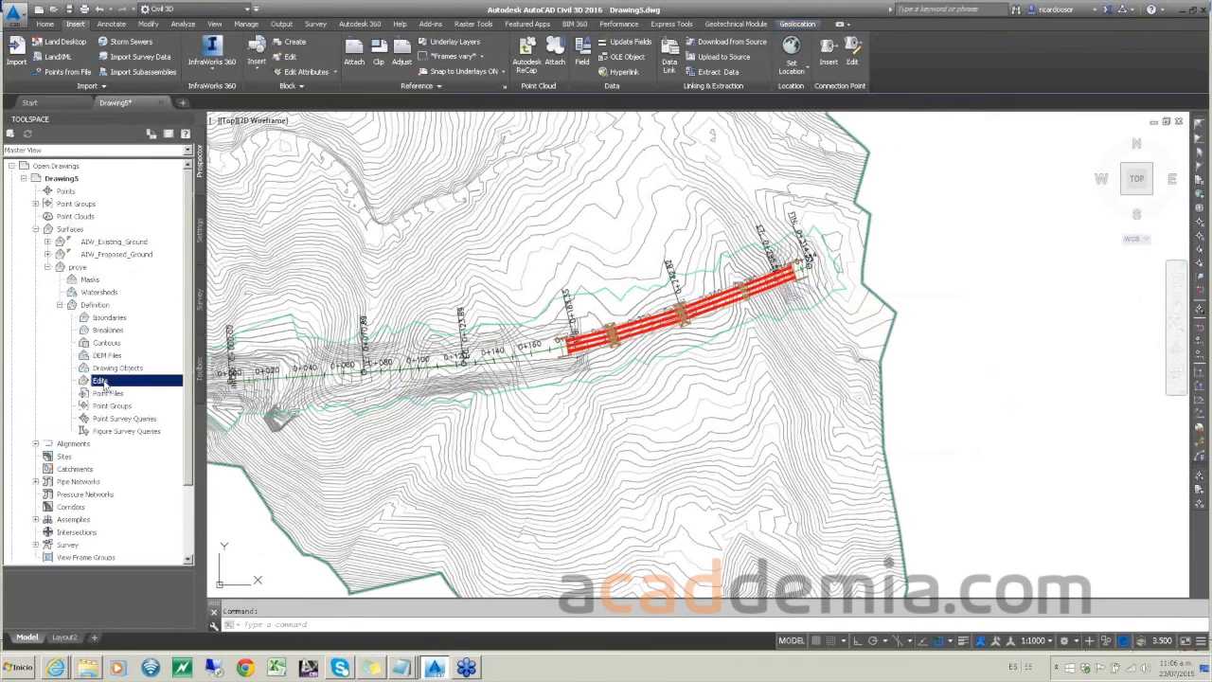
{"action": "right_click", "coordinate": [105, 382]}
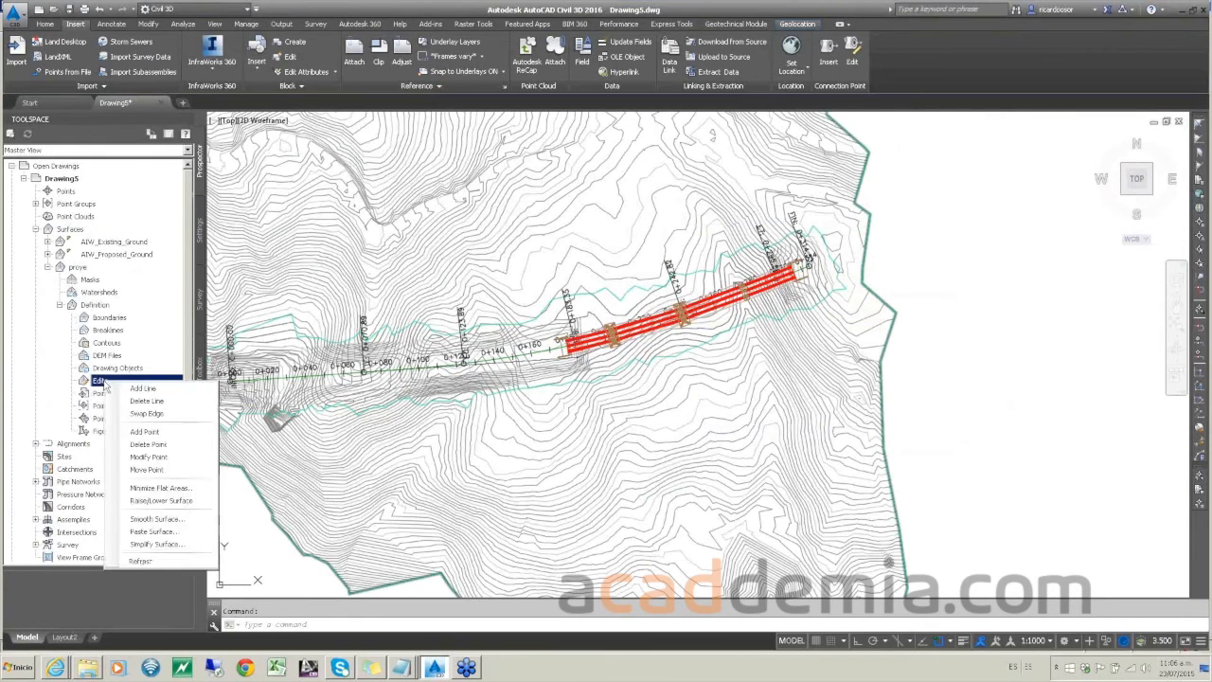
{"action": "left_click", "coordinate": [157, 533]}
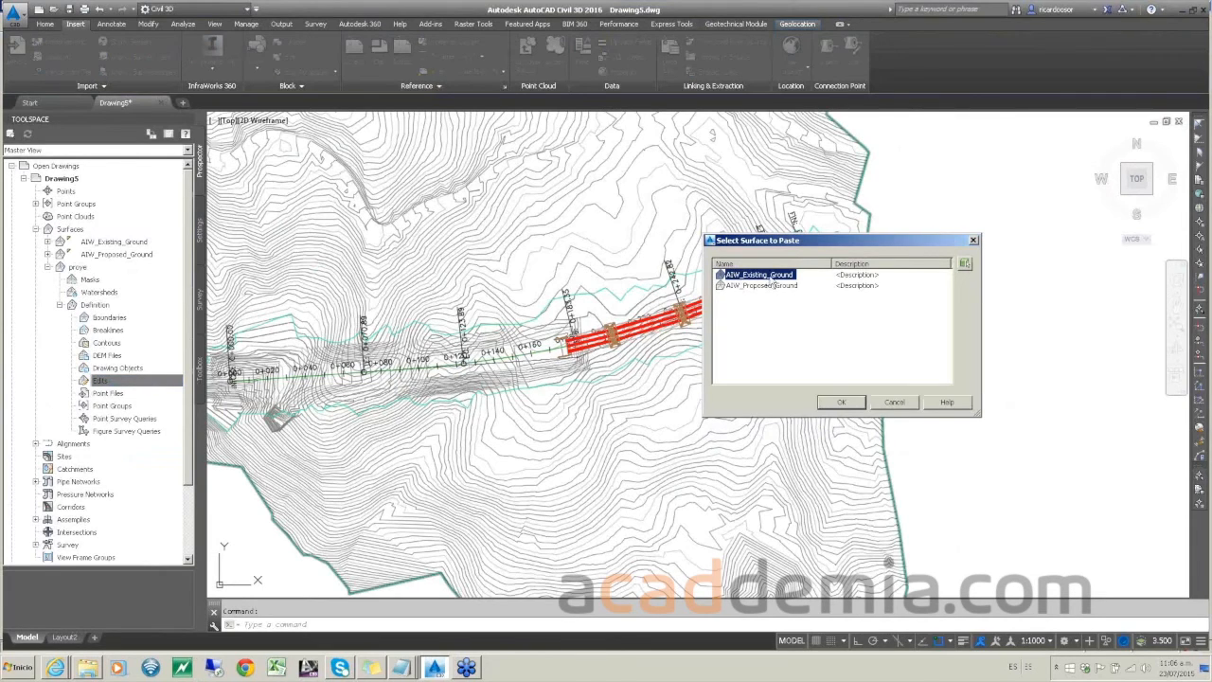
{"action": "left_click", "coordinate": [843, 404]}
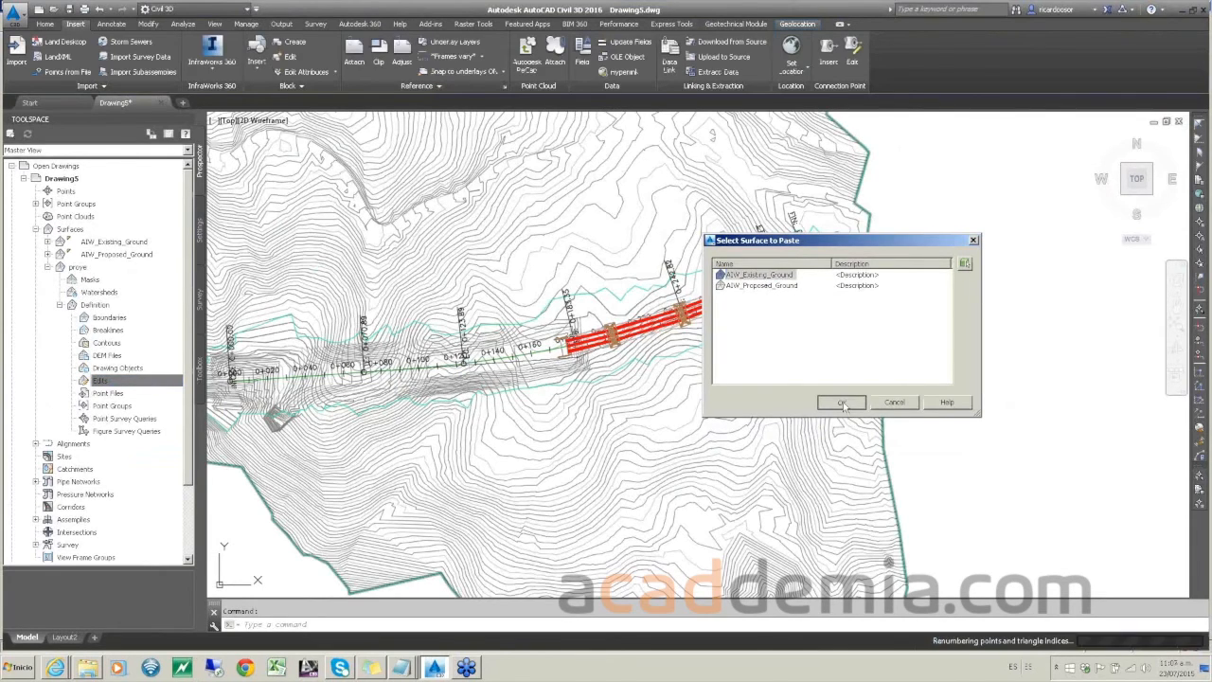
{"action": "left_click", "coordinate": [102, 380]}
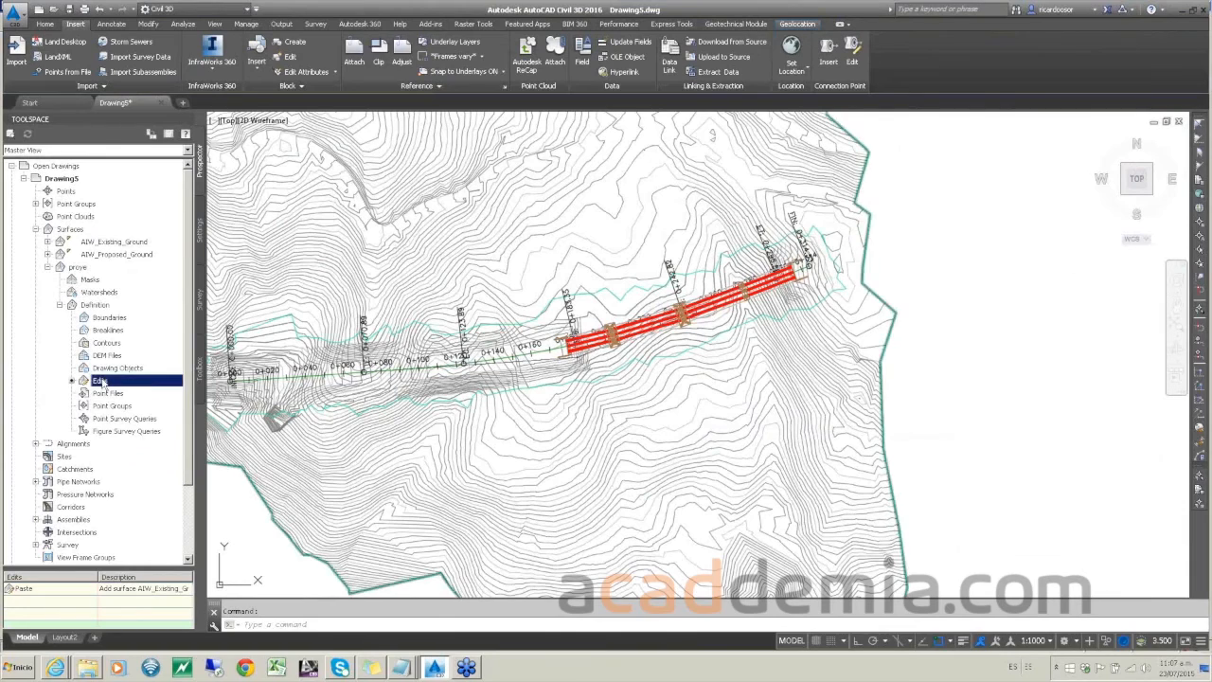
Step: Set up a boundary of type Hide named proyt for the proye surface
{"action": "left_click", "coordinate": [107, 320]}
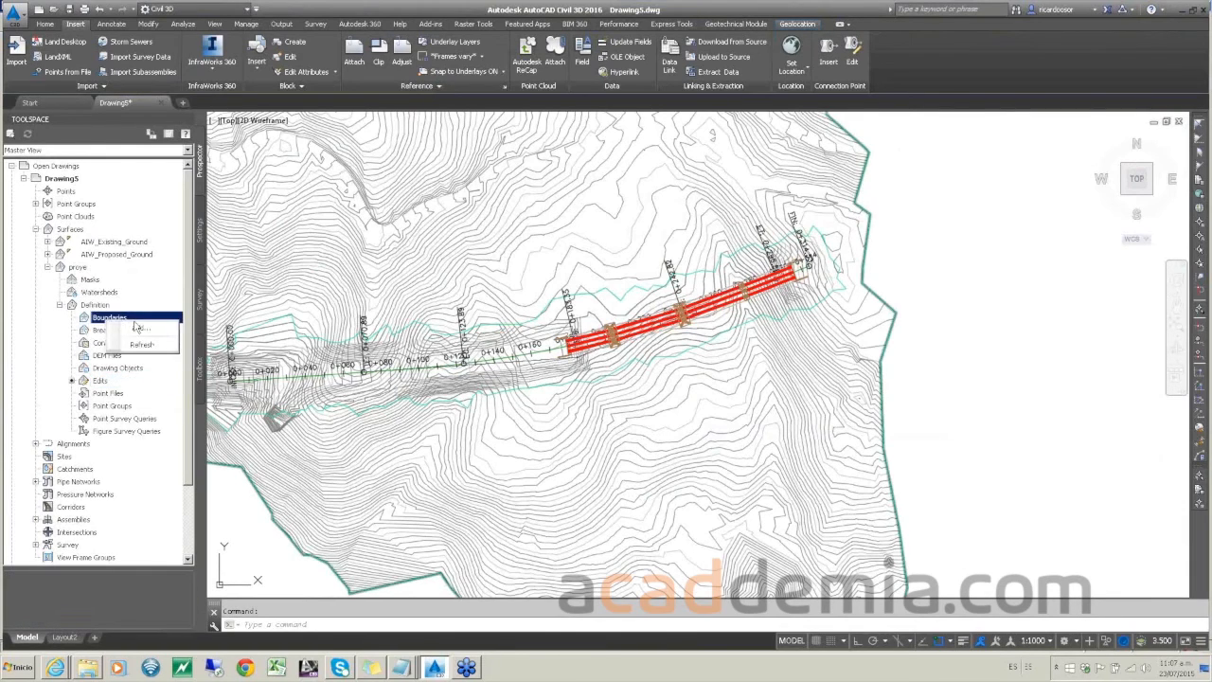
{"action": "left_click", "coordinate": [142, 335]}
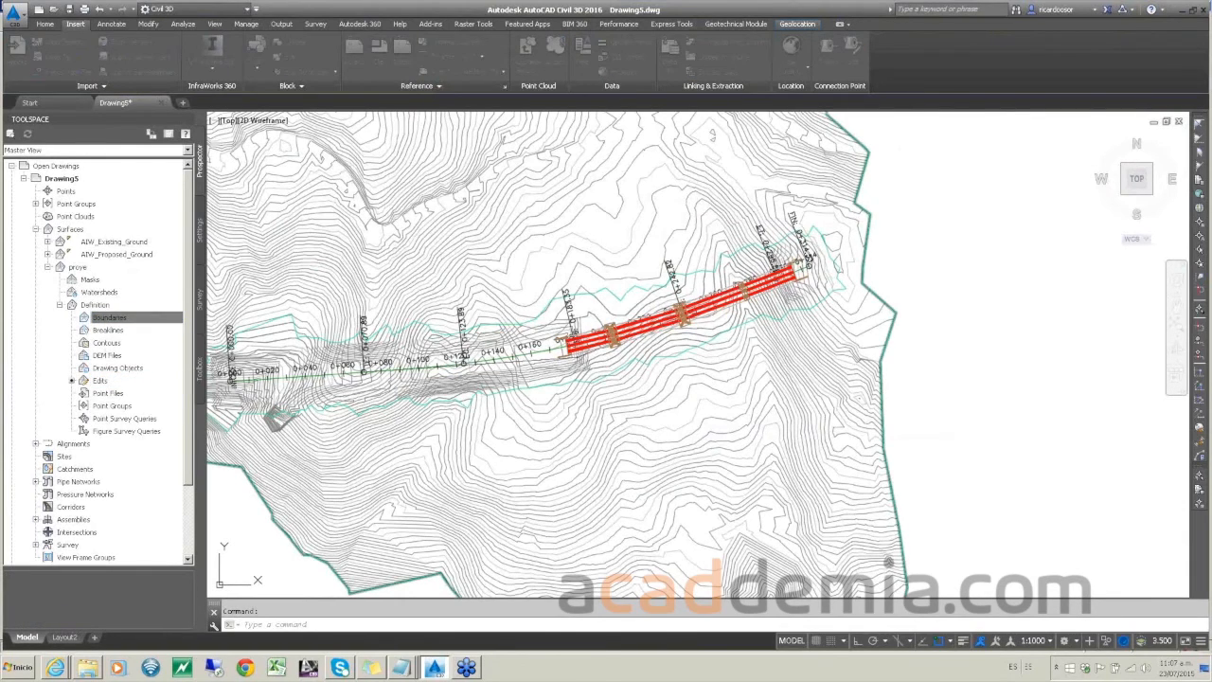
{"action": "left_click_drag", "start_coordinate": [1211, 258], "coordinate": [875, 244]}
{"action": "left_click", "coordinate": [852, 303]}
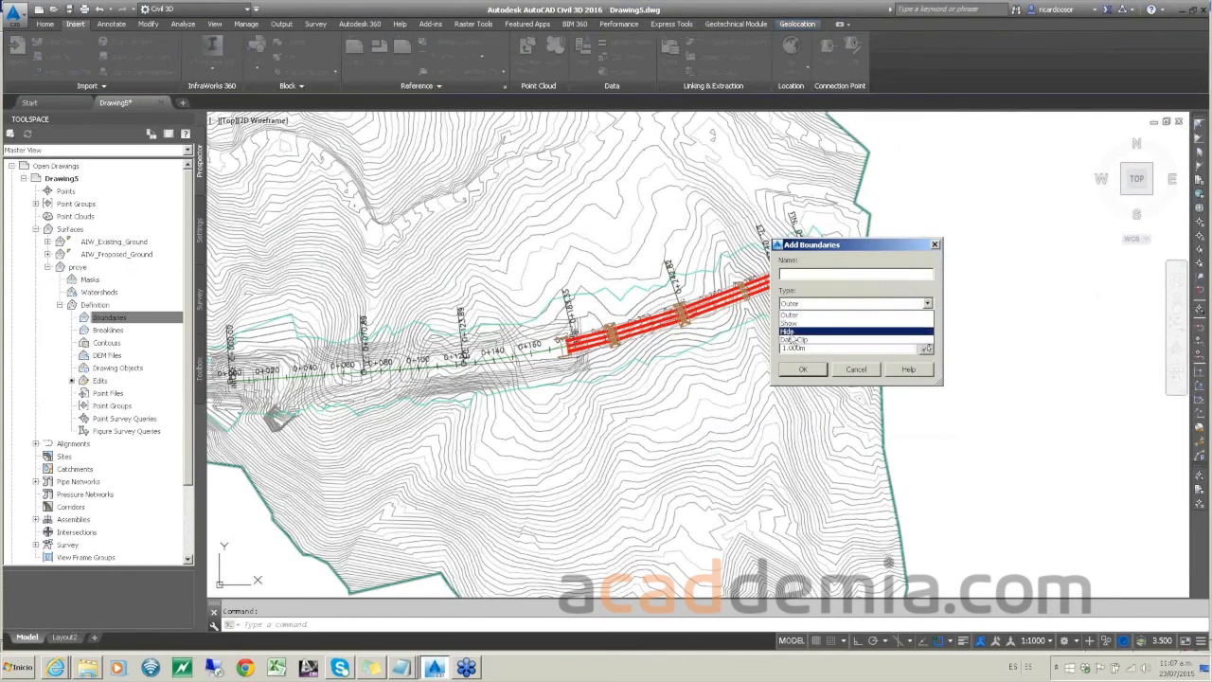
{"action": "left_click", "coordinate": [795, 325]}
{"action": "left_click", "coordinate": [831, 276]}
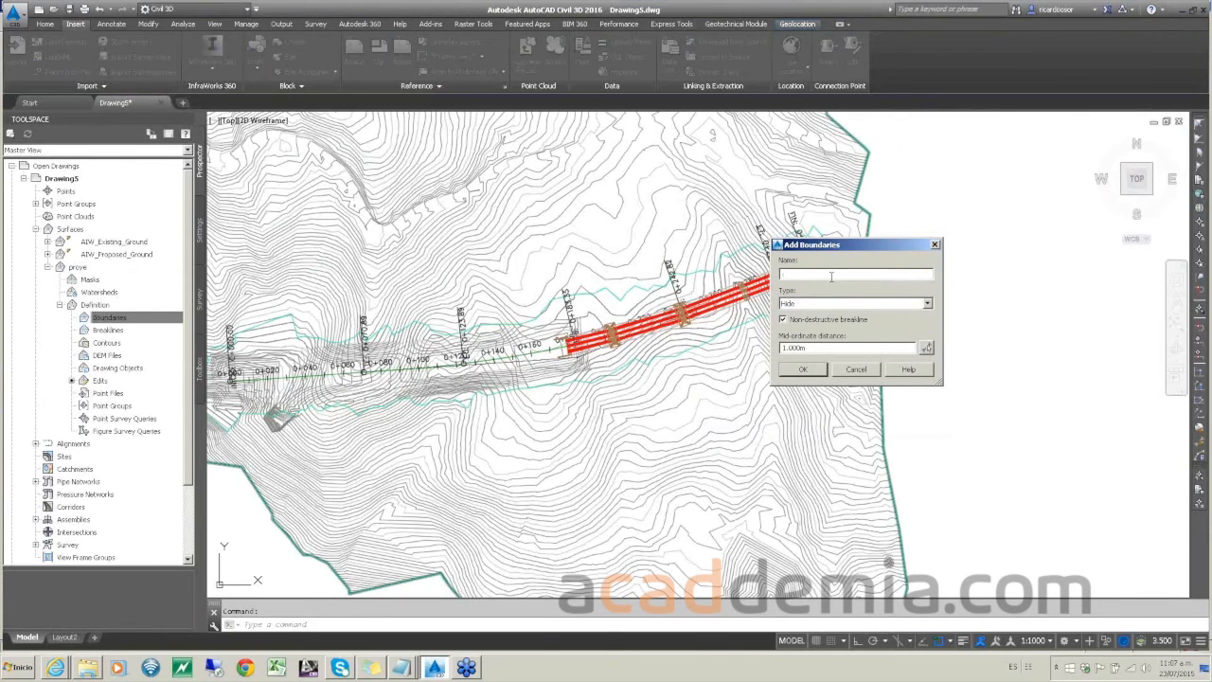
{"action": "type", "text": "proyt"}
{"action": "left_click", "coordinate": [803, 369]}
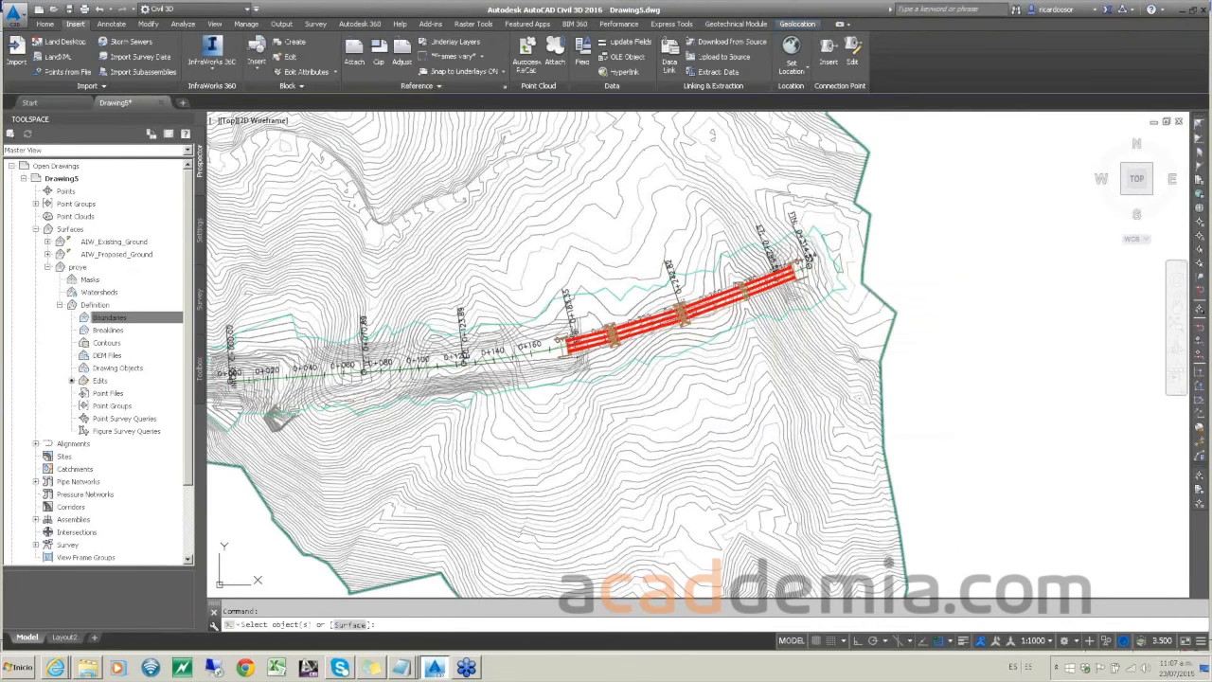
Step: Use the AIW_Proposed_Ground surface as the source of the hide boundary's outline
{"action": "key", "text": "Return"}
{"action": "key", "text": "Return"}
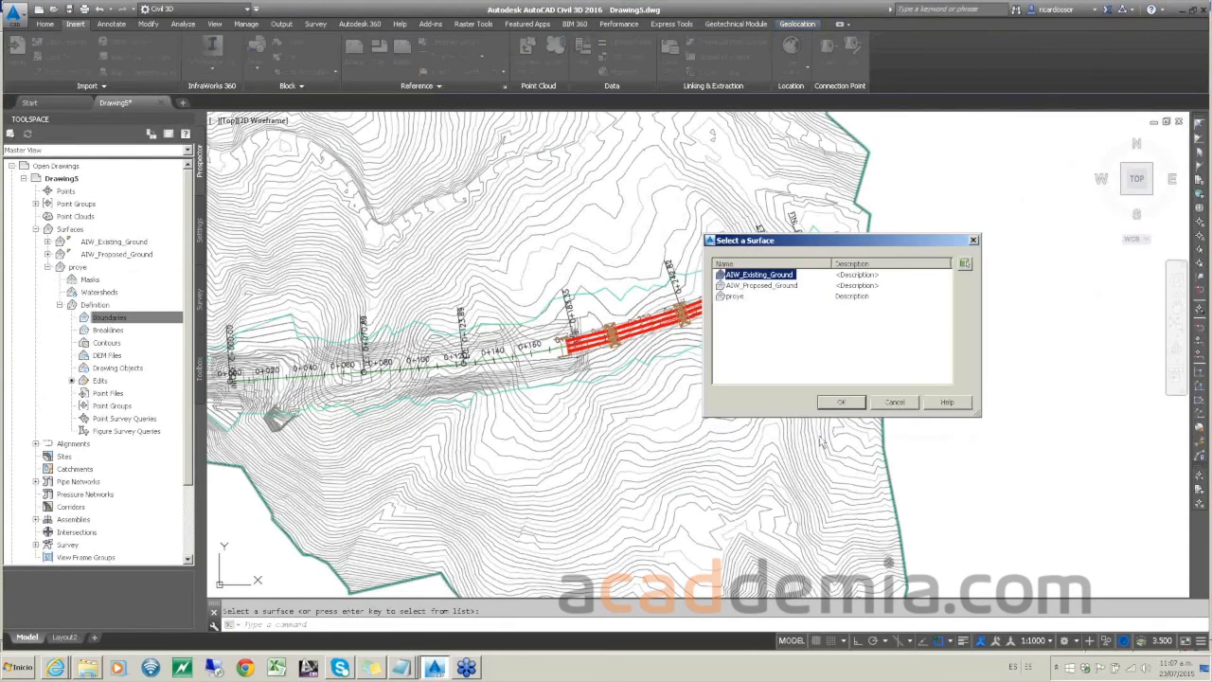
{"action": "left_click", "coordinate": [791, 286]}
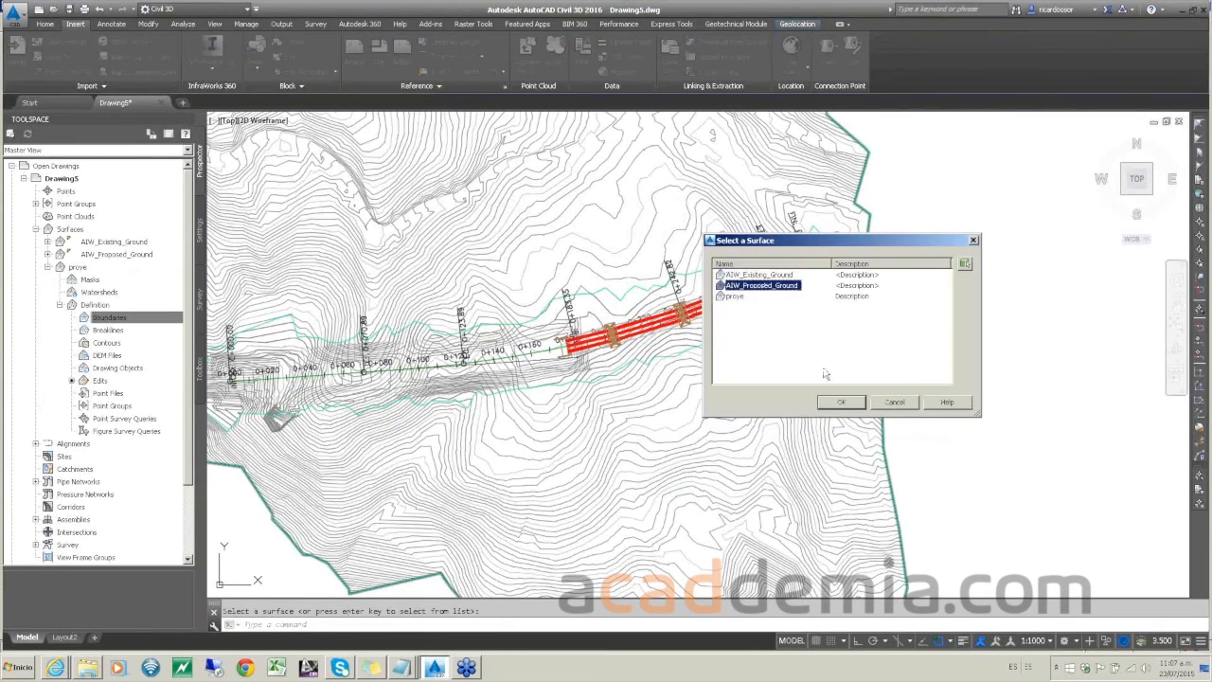
{"action": "left_click", "coordinate": [840, 403]}
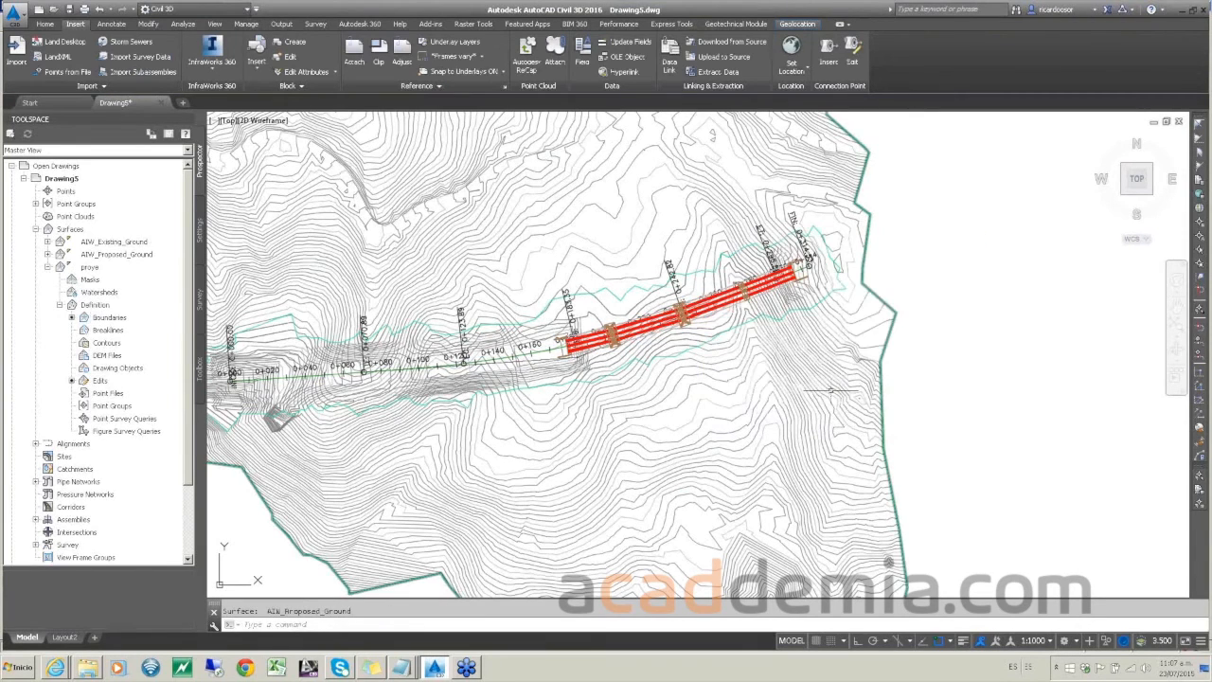
Step: Paste the AIW_Proposed_Ground surface into the proye surface as a further edit of its definition
{"action": "left_click", "coordinate": [108, 317]}
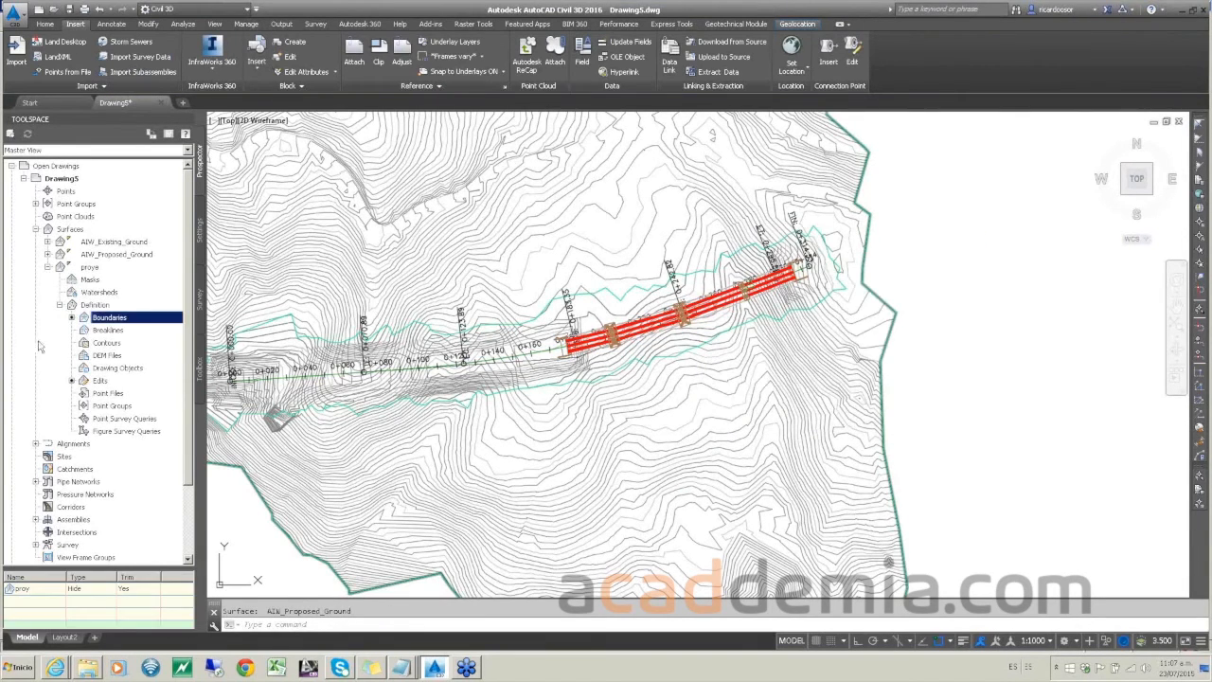
{"action": "right_click", "coordinate": [101, 380]}
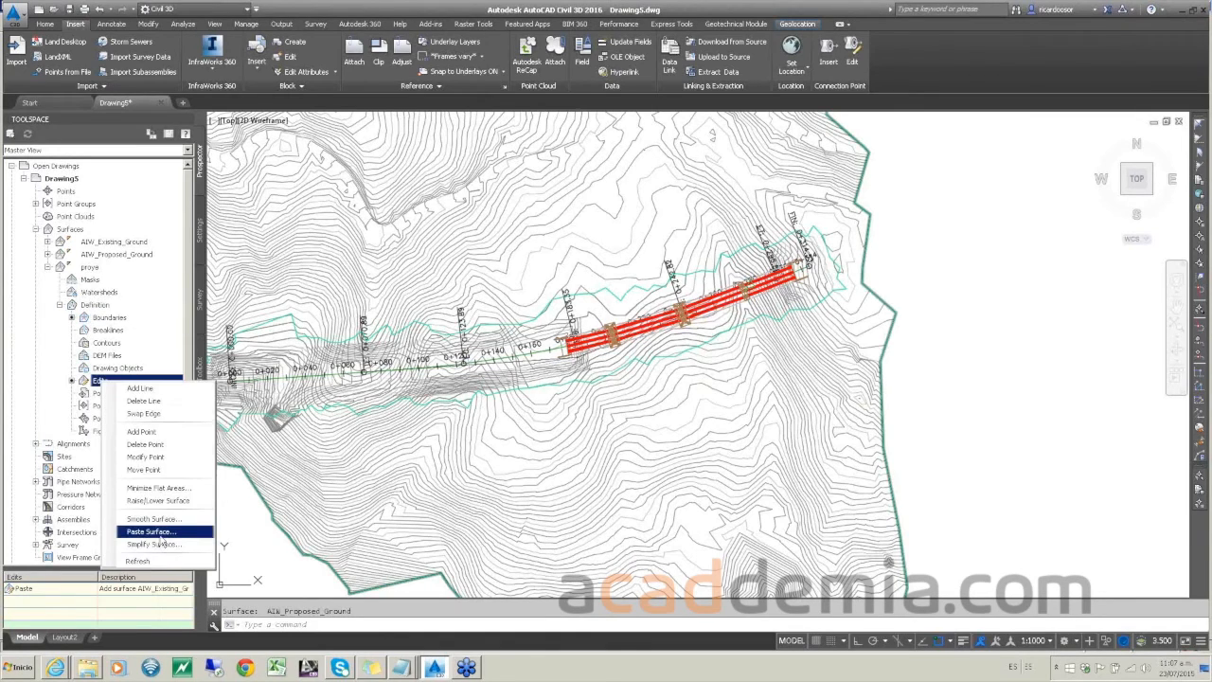
{"action": "left_click", "coordinate": [156, 532]}
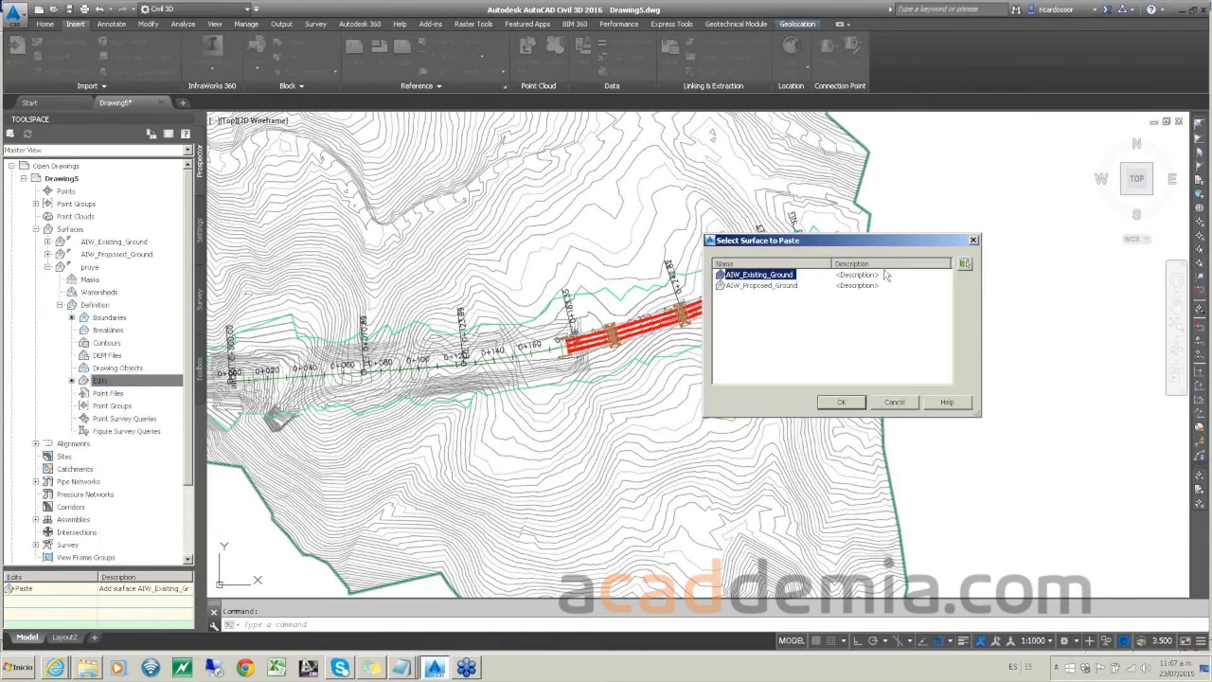
{"action": "left_click", "coordinate": [752, 285]}
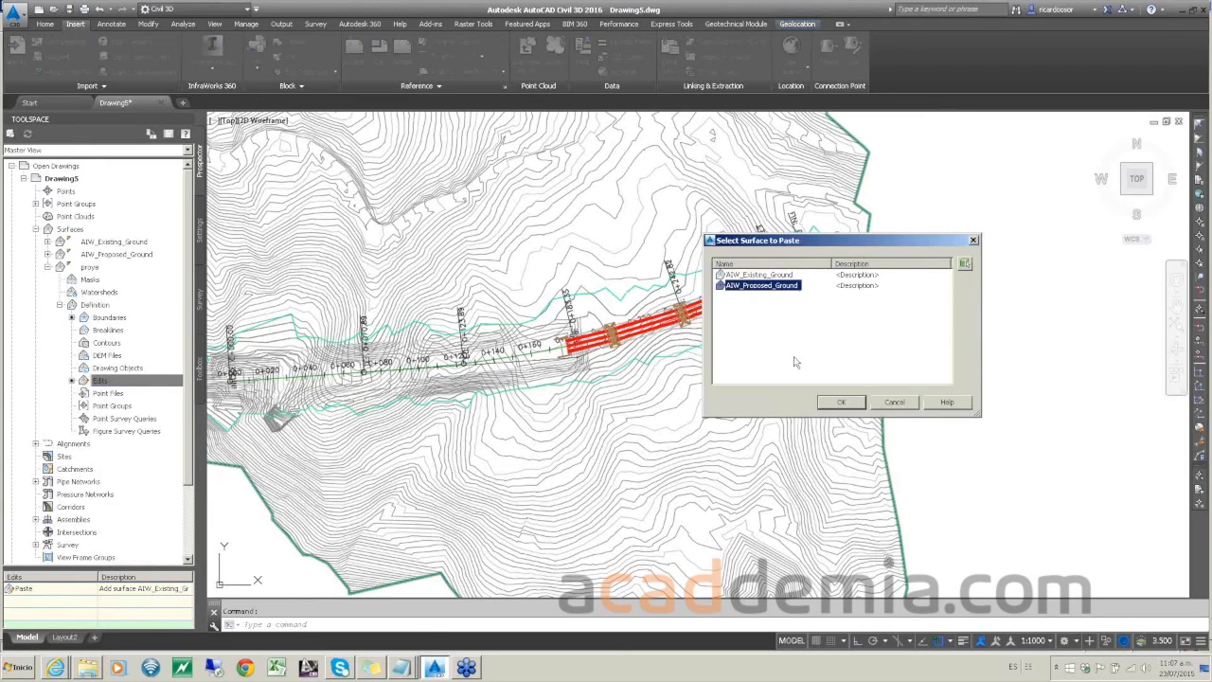
{"action": "left_click", "coordinate": [844, 403]}
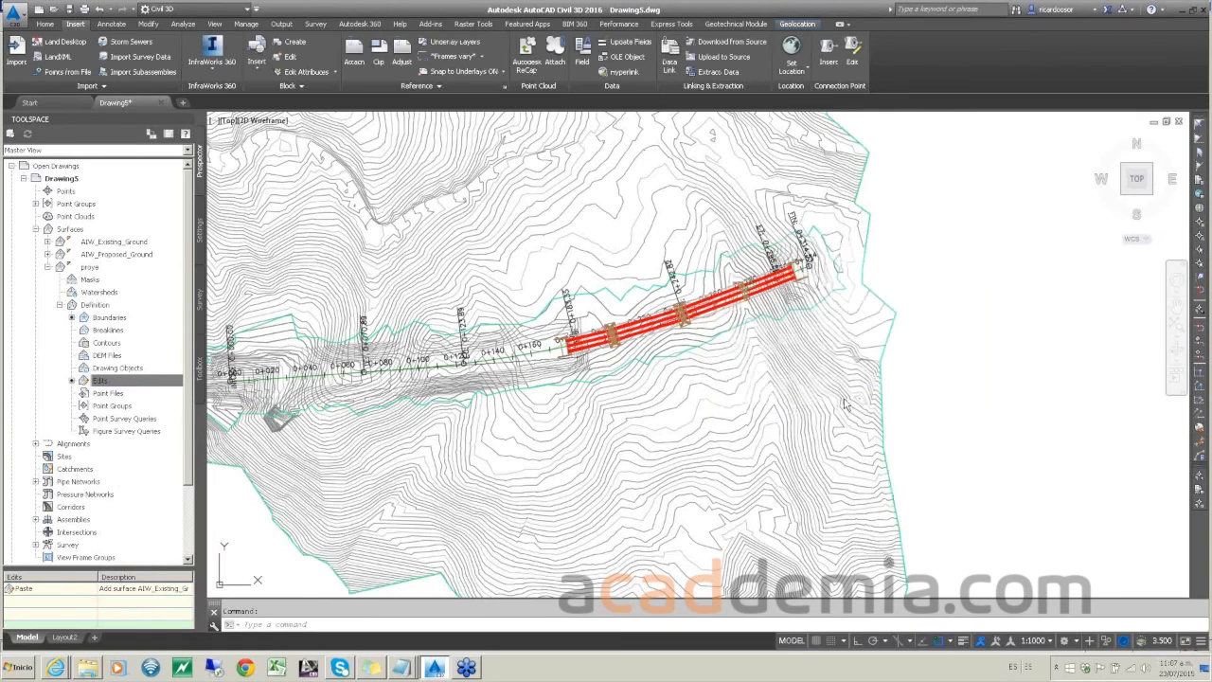
{"action": "scroll", "coordinate": [567, 267], "scroll_direction": "down", "scroll_amount": 6}
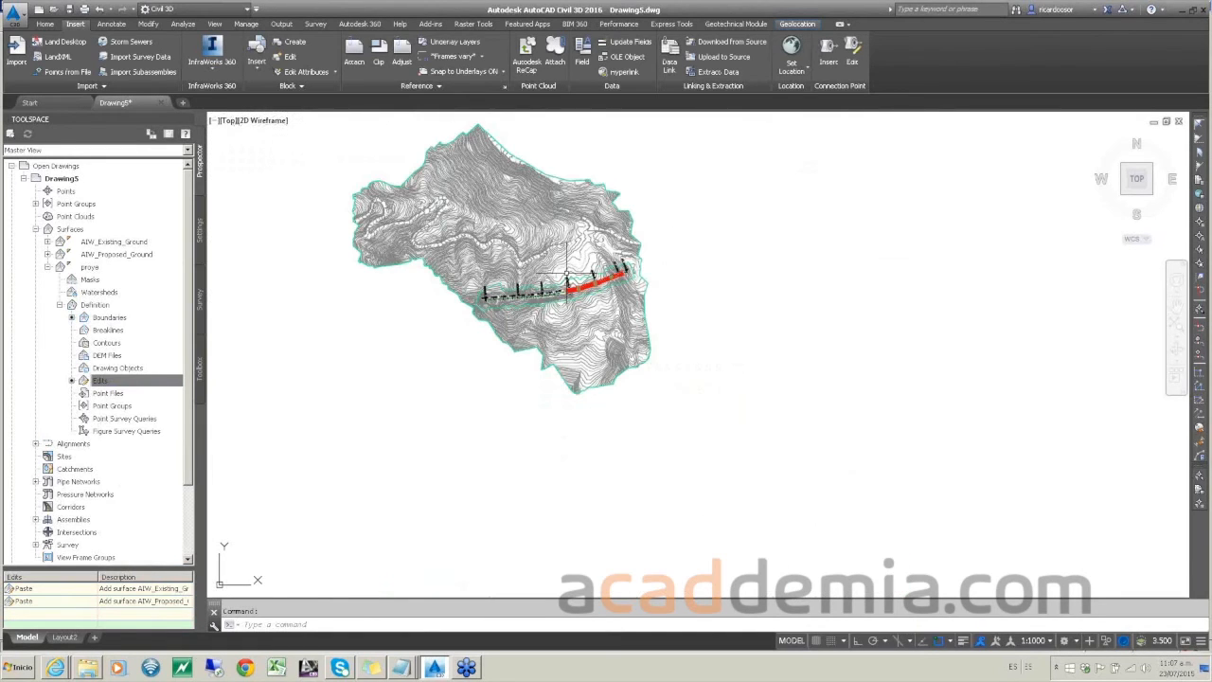
{"action": "scroll", "coordinate": [566, 277], "scroll_direction": "up", "scroll_amount": 4}
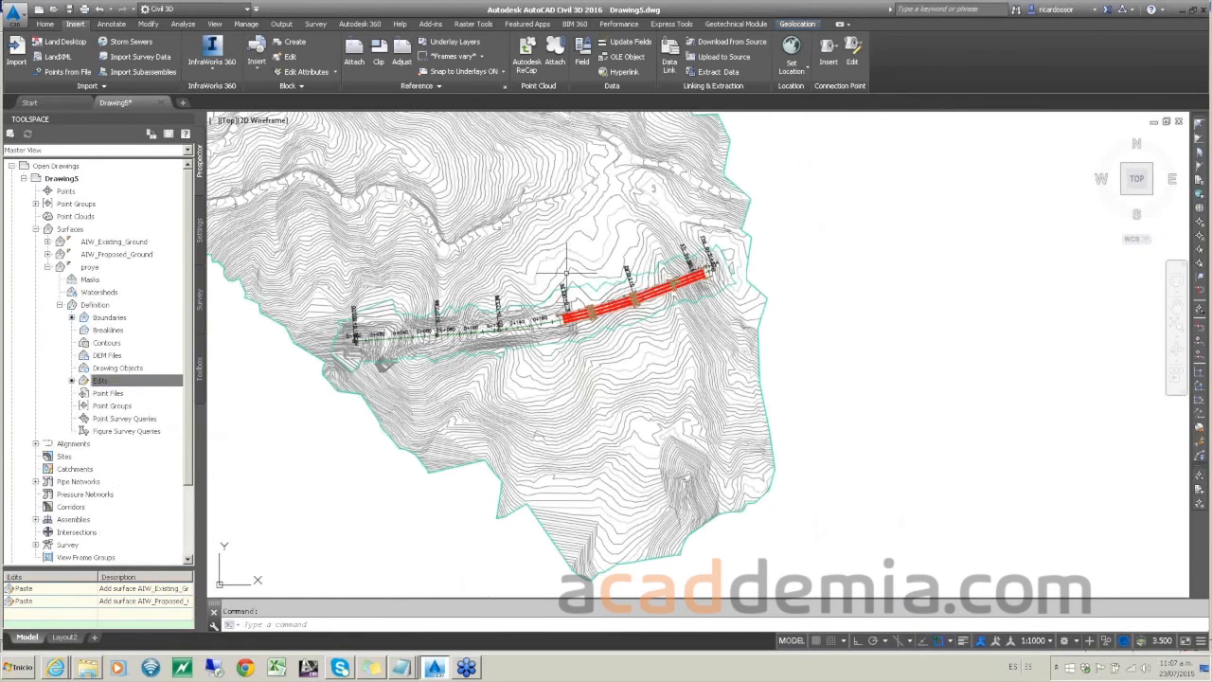
Step: In the proye surface's CURSO_TN style, turn on Triangles for the Model view direction and set their color to 42
{"action": "right_click", "coordinate": [94, 272]}
{"action": "left_click", "coordinate": [132, 289]}
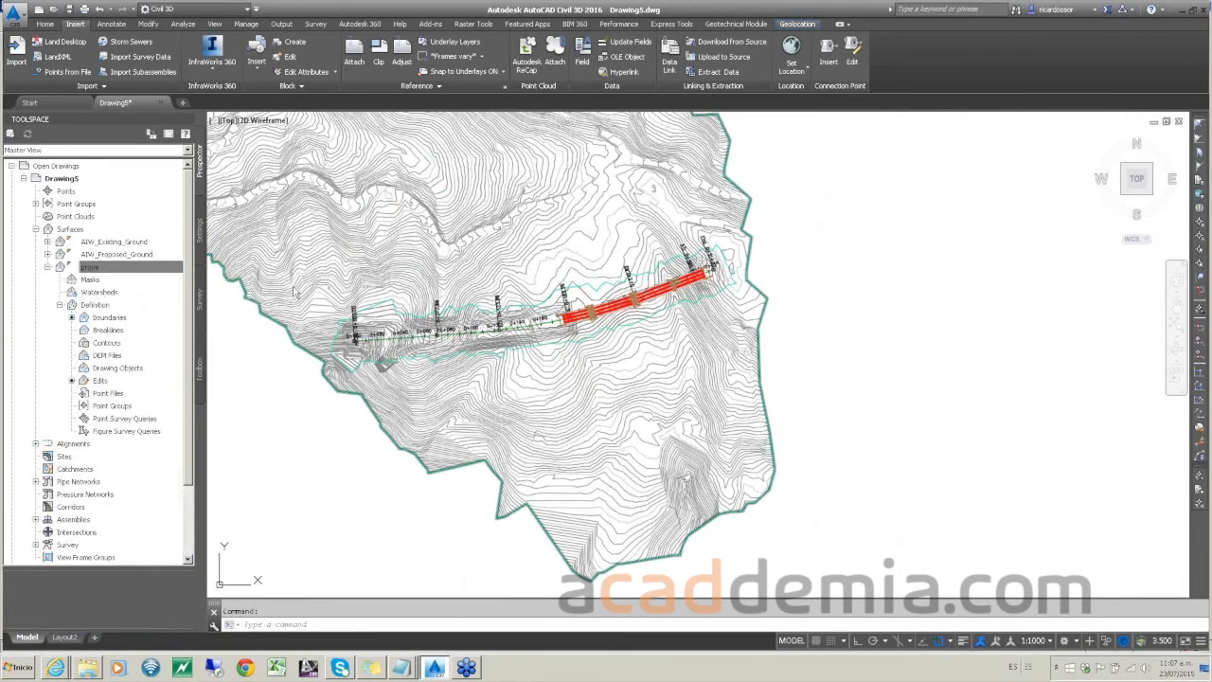
{"action": "left_click", "coordinate": [681, 233]}
{"action": "left_click", "coordinate": [649, 253]}
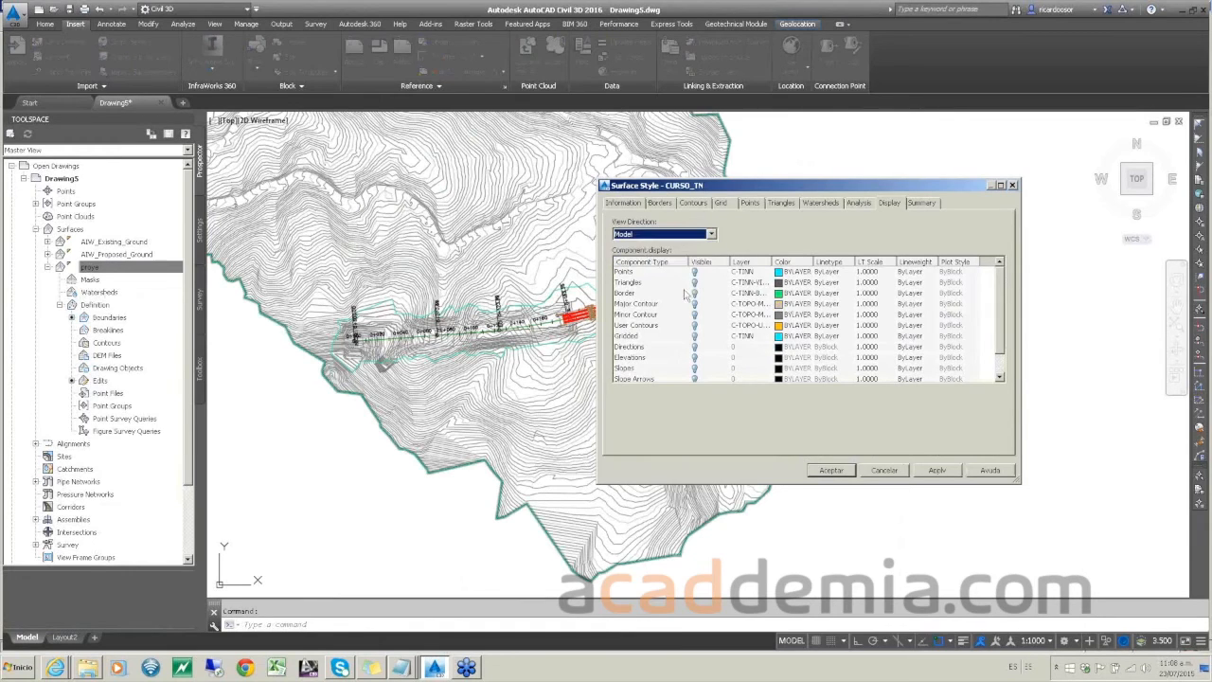
{"action": "left_click", "coordinate": [701, 283]}
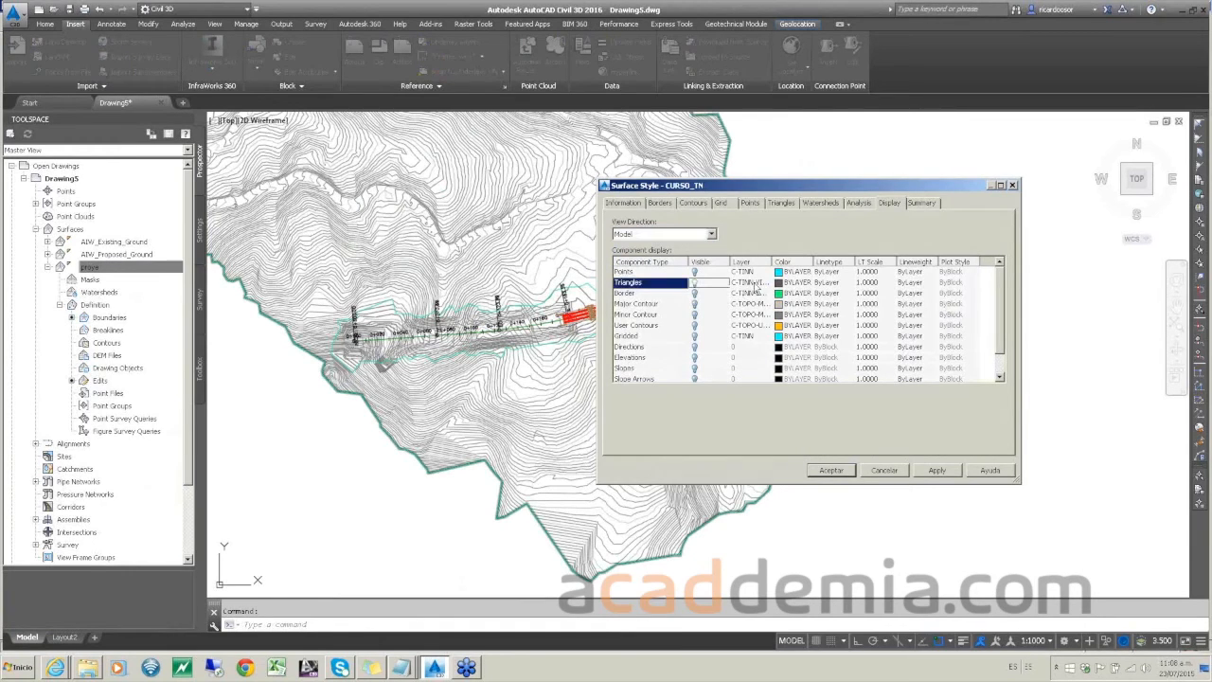
{"action": "left_click", "coordinate": [779, 283]}
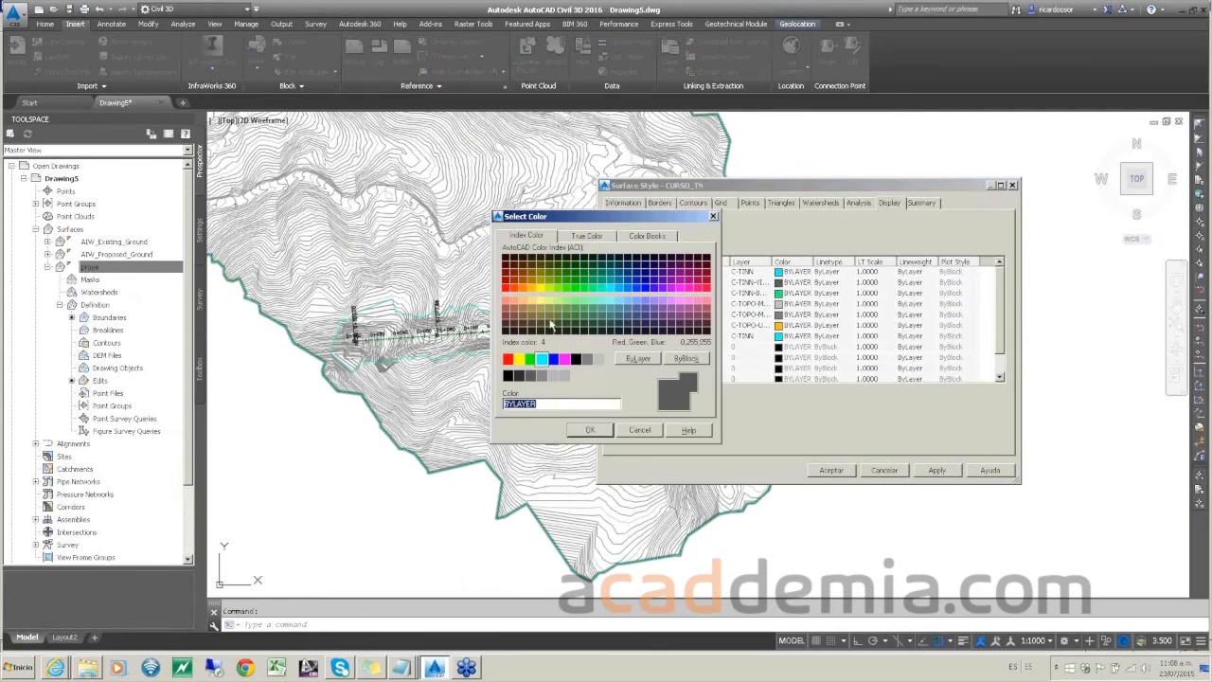
{"action": "left_click", "coordinate": [531, 281]}
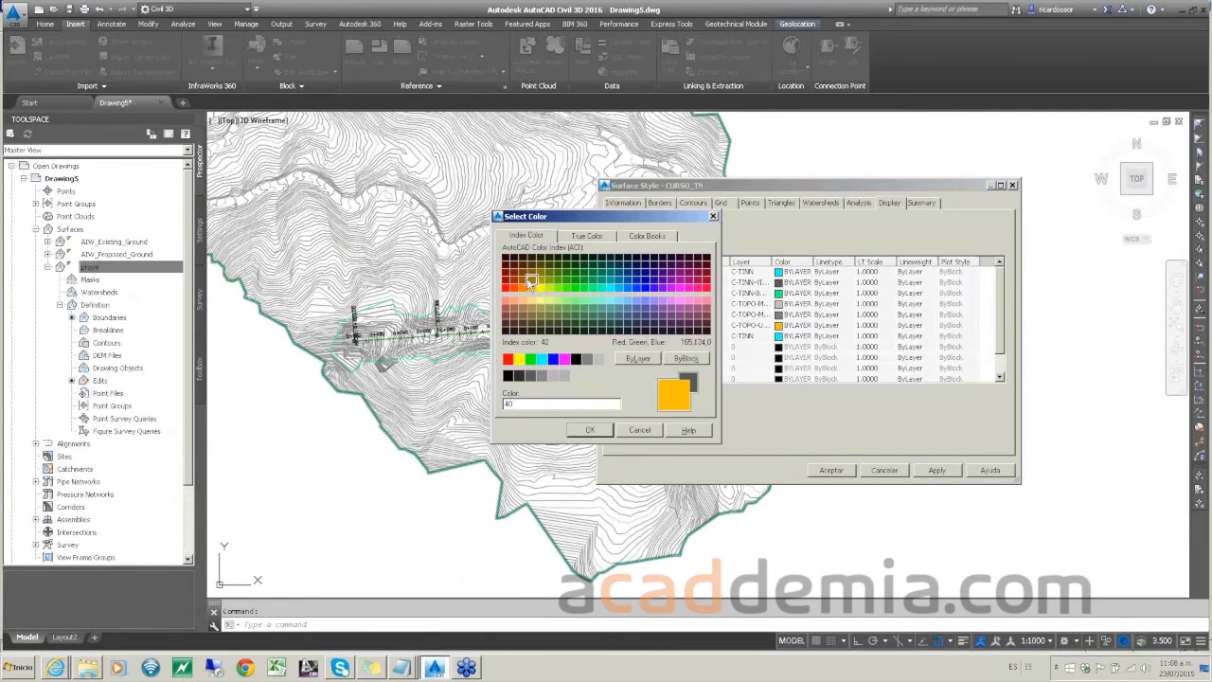
{"action": "left_click", "coordinate": [531, 282]}
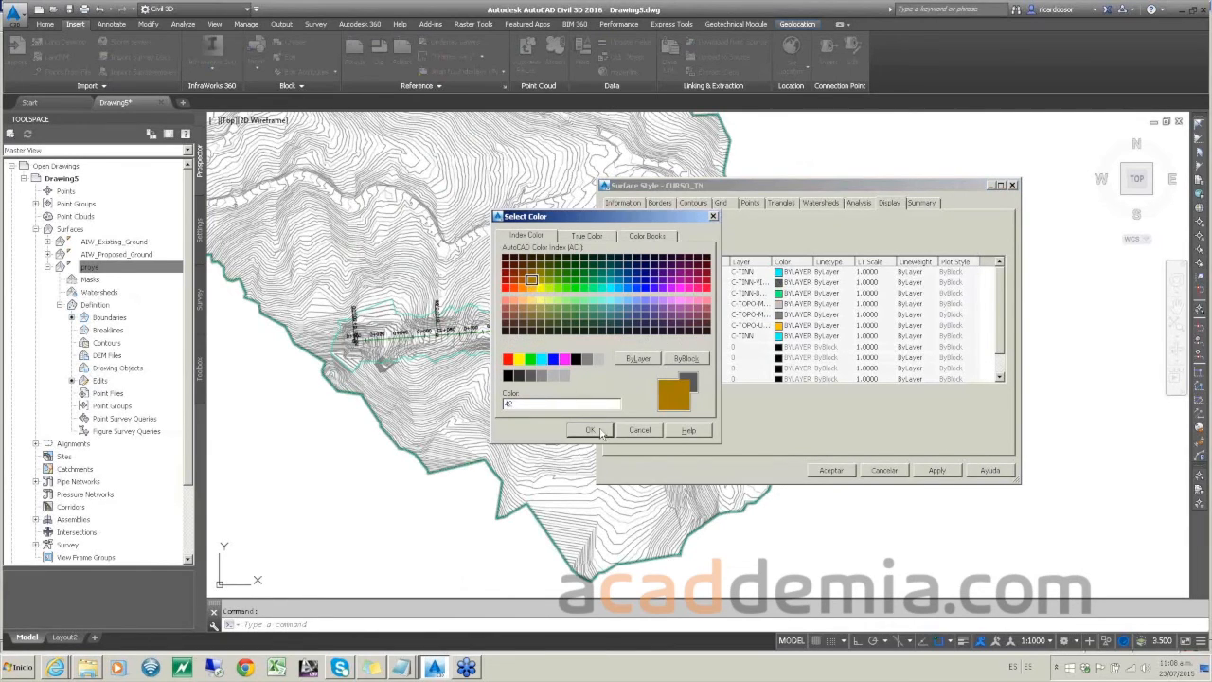
{"action": "left_click", "coordinate": [589, 430]}
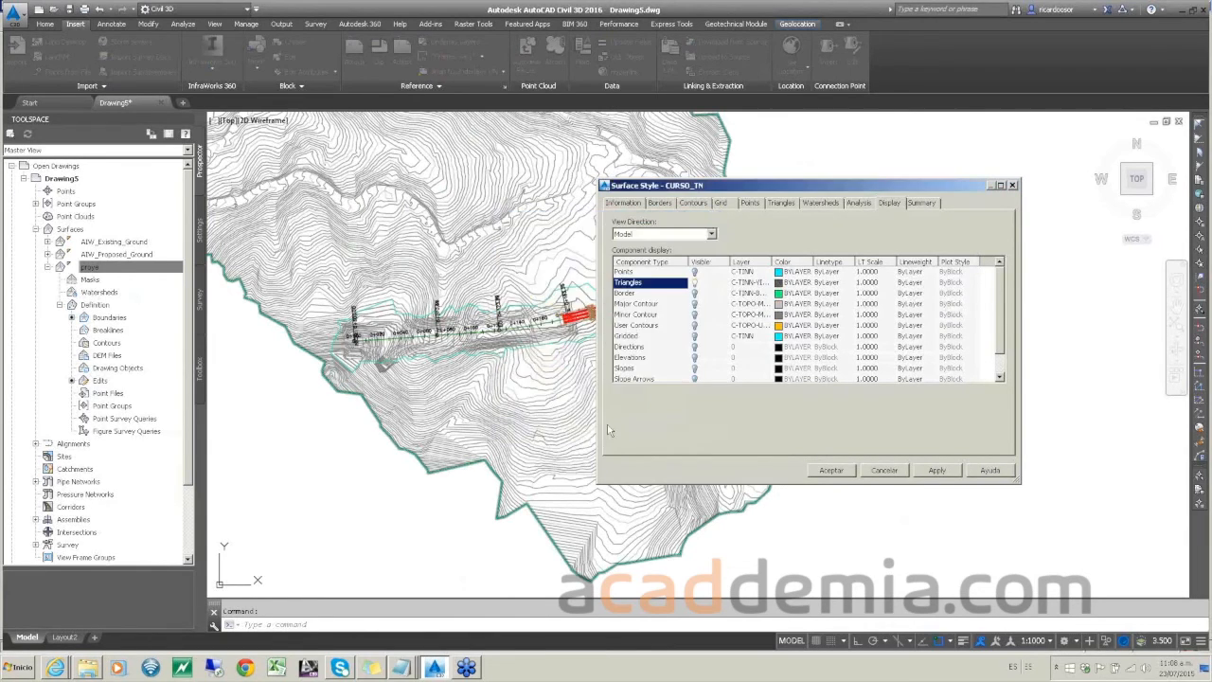
{"action": "left_click", "coordinate": [832, 472]}
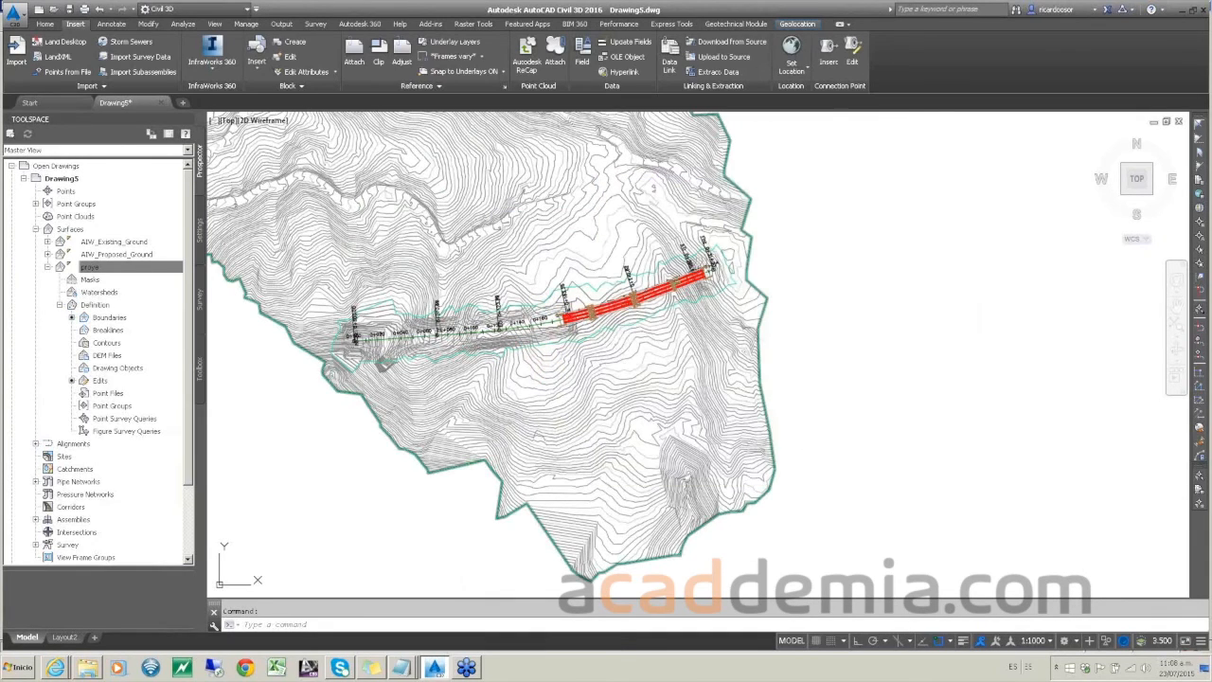
Step: Inspect the proye surface together with the bridge in the Object Viewer, orbiting to a front view of the deck and piers, and close the viewer
{"action": "right_click", "coordinate": [90, 268]}
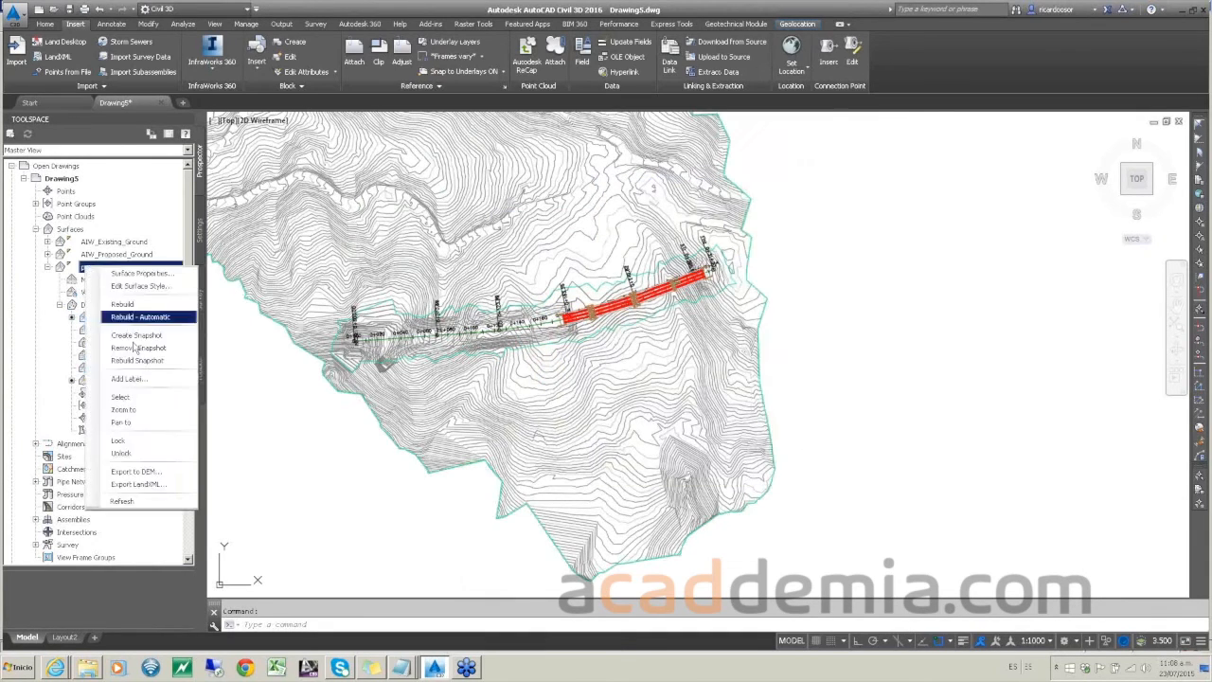
{"action": "left_click", "coordinate": [156, 397]}
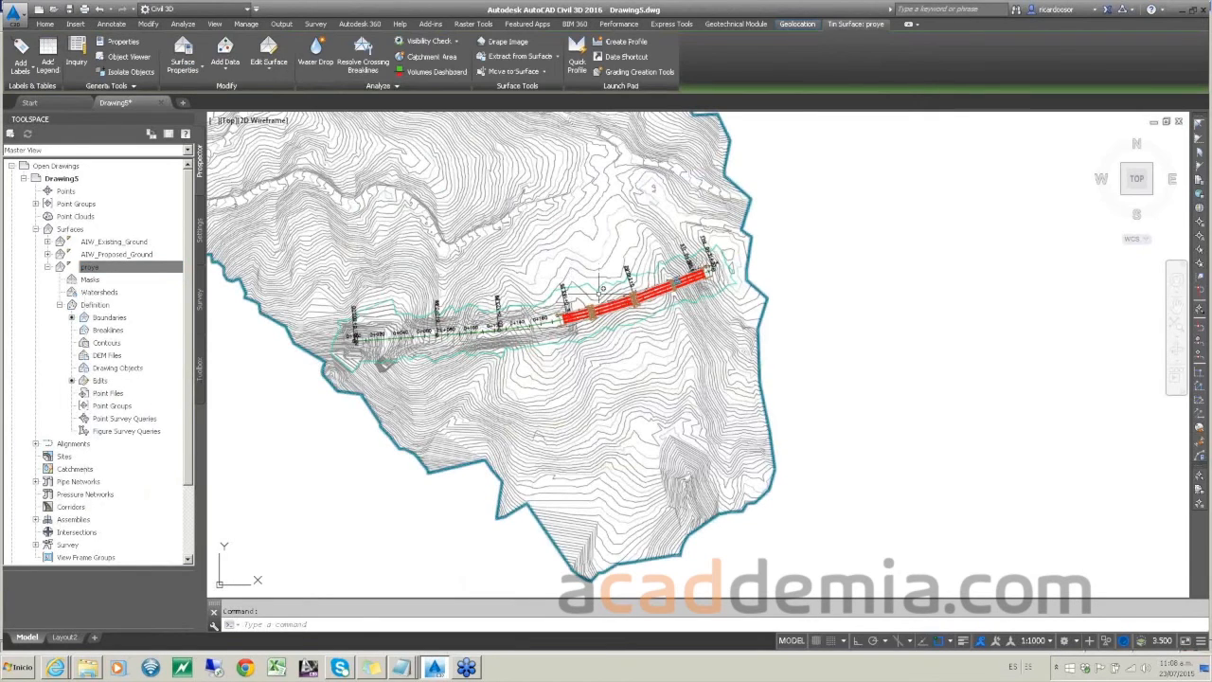
{"action": "scroll", "coordinate": [602, 289], "scroll_direction": "up", "scroll_amount": 10}
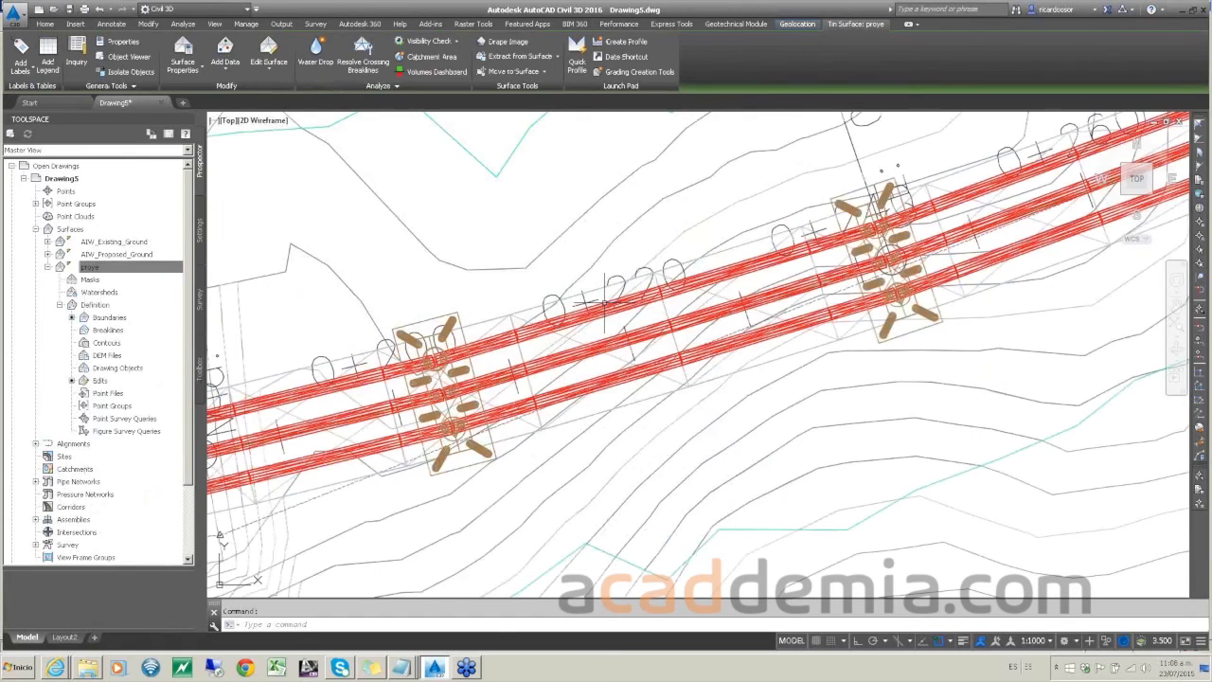
{"action": "right_click", "coordinate": [602, 302]}
{"action": "left_click", "coordinate": [637, 441]}
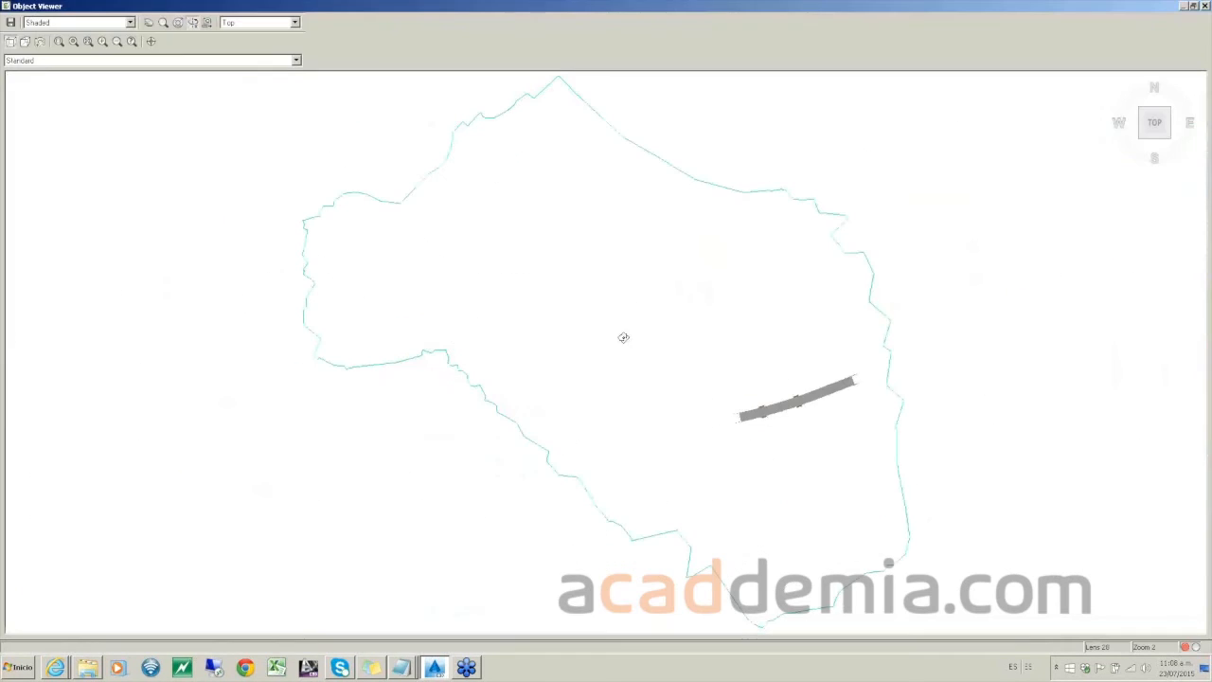
{"action": "mouse_move", "coordinate": [623, 338]}
{"action": "left_mouse_down"}
{"action": "mouse_move", "coordinate": [668, 423]}
{"action": "mouse_move", "coordinate": [673, 352]}
{"action": "mouse_move", "coordinate": [640, 536]}
{"action": "mouse_move", "coordinate": [662, 506]}
{"action": "mouse_move", "coordinate": [584, 493]}
{"action": "mouse_move", "coordinate": [559, 471]}
{"action": "mouse_move", "coordinate": [867, 507]}
{"action": "mouse_move", "coordinate": [931, 471]}
{"action": "mouse_move", "coordinate": [790, 487]}
{"action": "mouse_move", "coordinate": [777, 419]}
{"action": "mouse_move", "coordinate": [747, 402]}
{"action": "left_mouse_up"}
{"action": "scroll", "coordinate": [777, 418], "scroll_direction": "up", "scroll_amount": 3}
{"action": "middle_click_drag", "start_coordinate": [747, 403], "coordinate": [584, 441]}
{"action": "scroll", "coordinate": [600, 432], "scroll_direction": "up", "scroll_amount": 3}
{"action": "left_click_drag", "start_coordinate": [600, 433], "coordinate": [562, 414]}
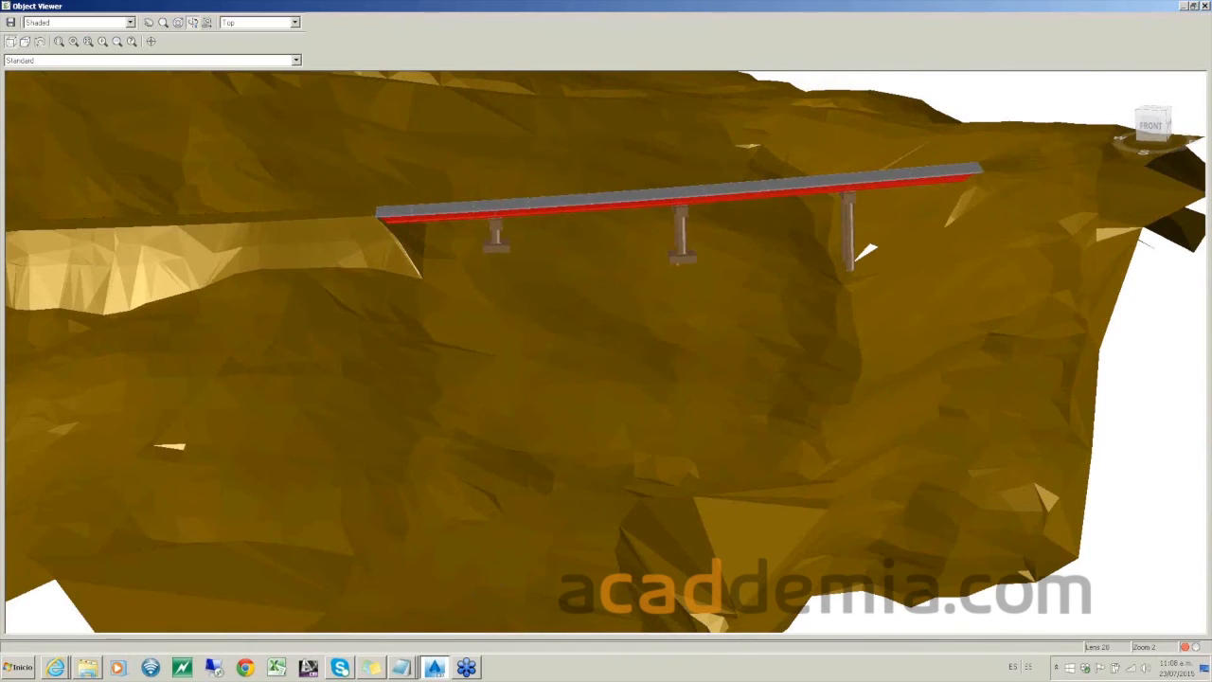
{"action": "key", "text": "alt+Tab"}
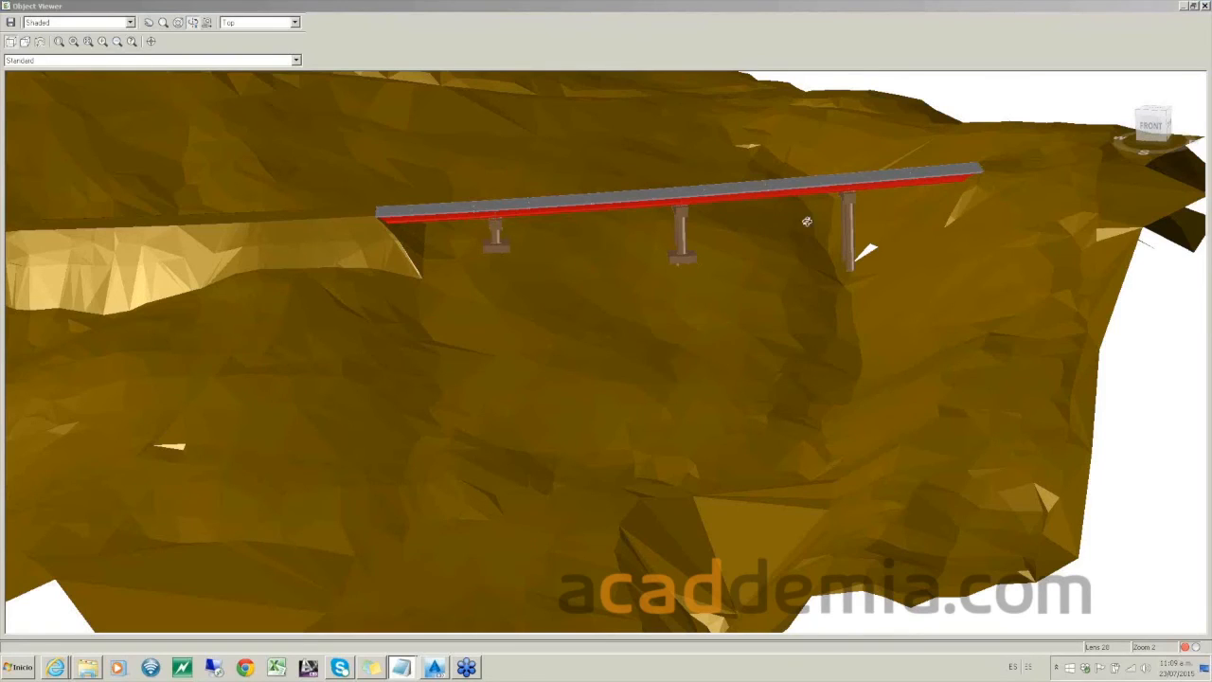
{"action": "left_click", "coordinate": [1204, 7]}
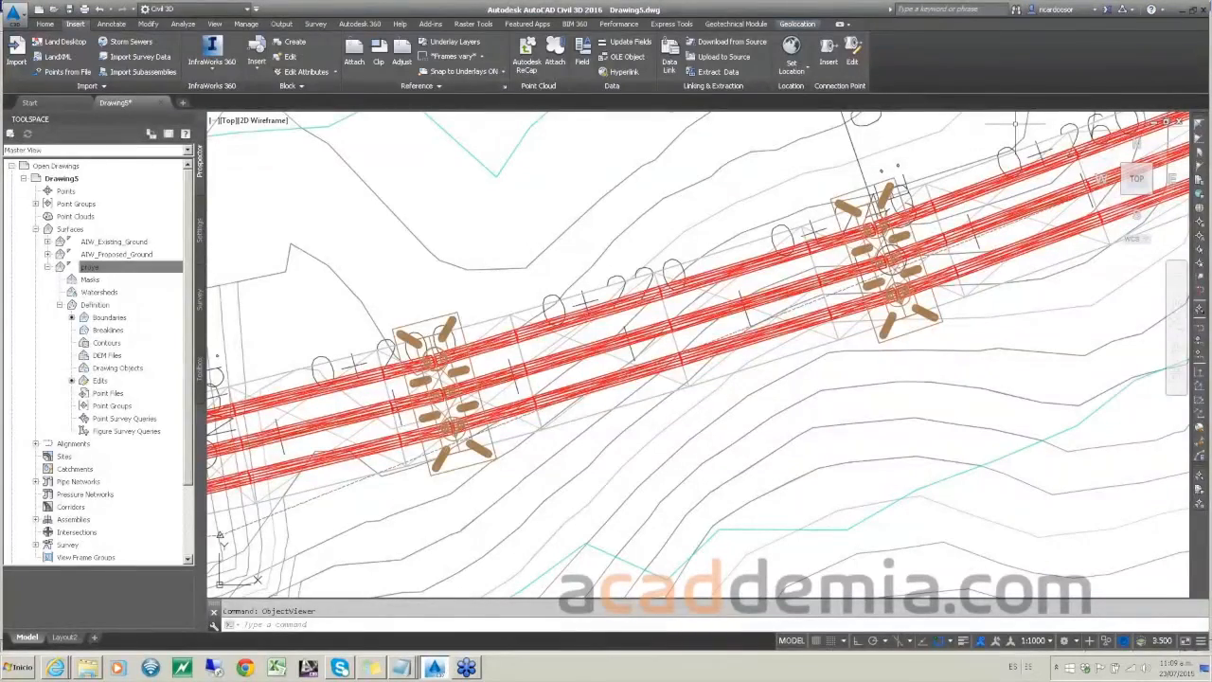
{"action": "scroll", "coordinate": [706, 295], "scroll_direction": "down", "scroll_amount": 5}
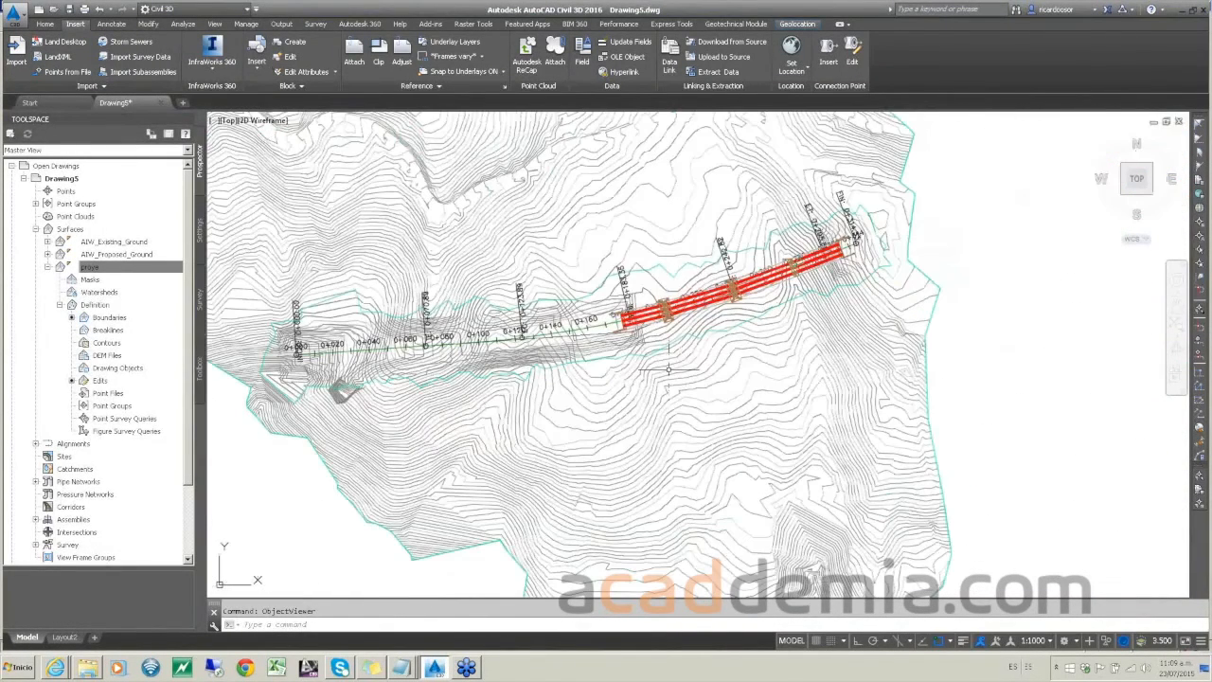
{"action": "mouse_move", "coordinate": [669, 369]}
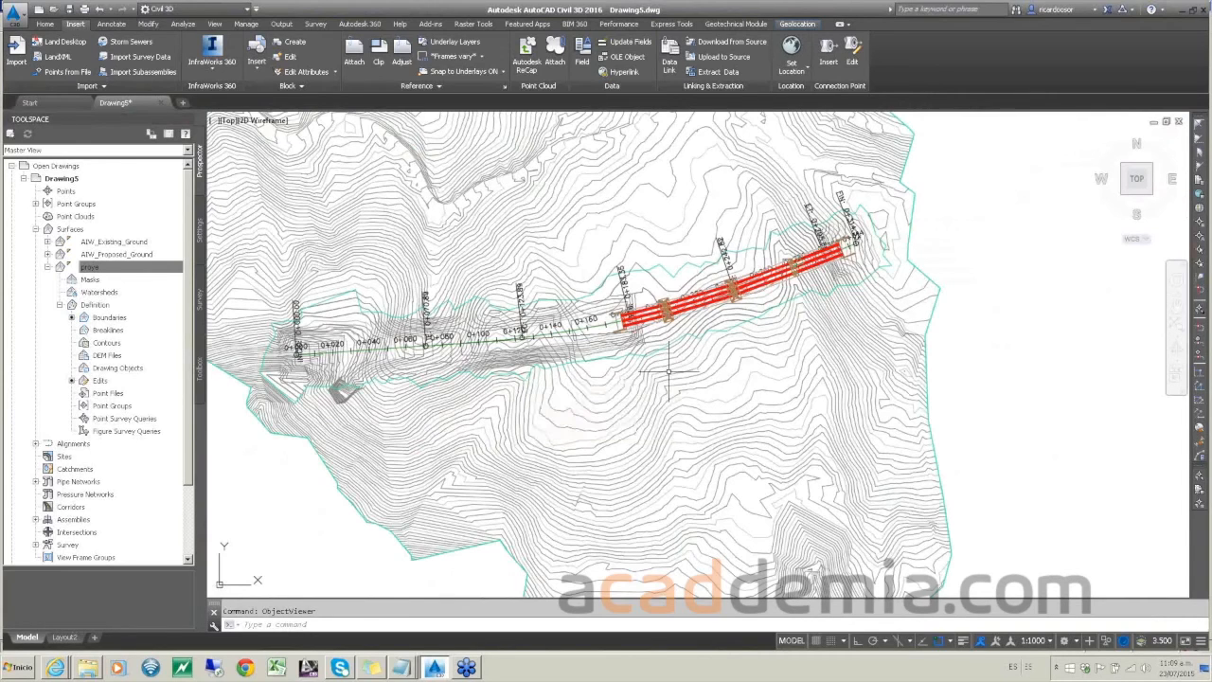
{"action": "scroll", "coordinate": [662, 384], "scroll_direction": "down", "scroll_amount": 7}
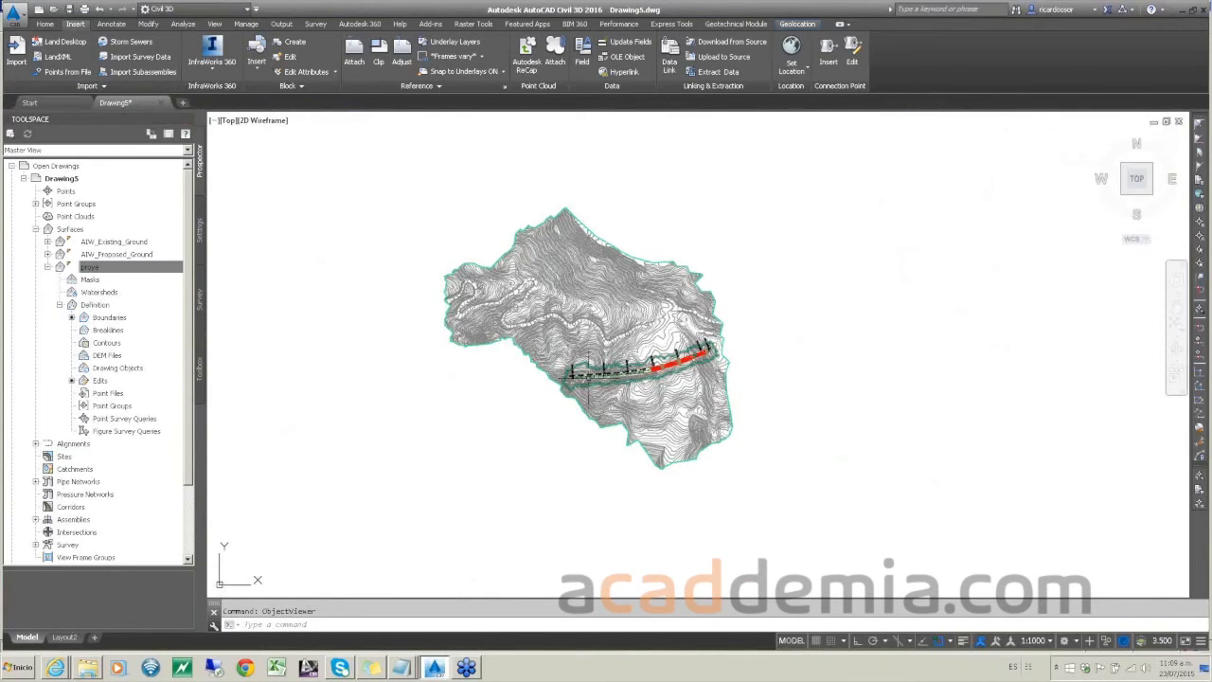
{"action": "scroll", "coordinate": [588, 374], "scroll_direction": "up", "scroll_amount": 2}
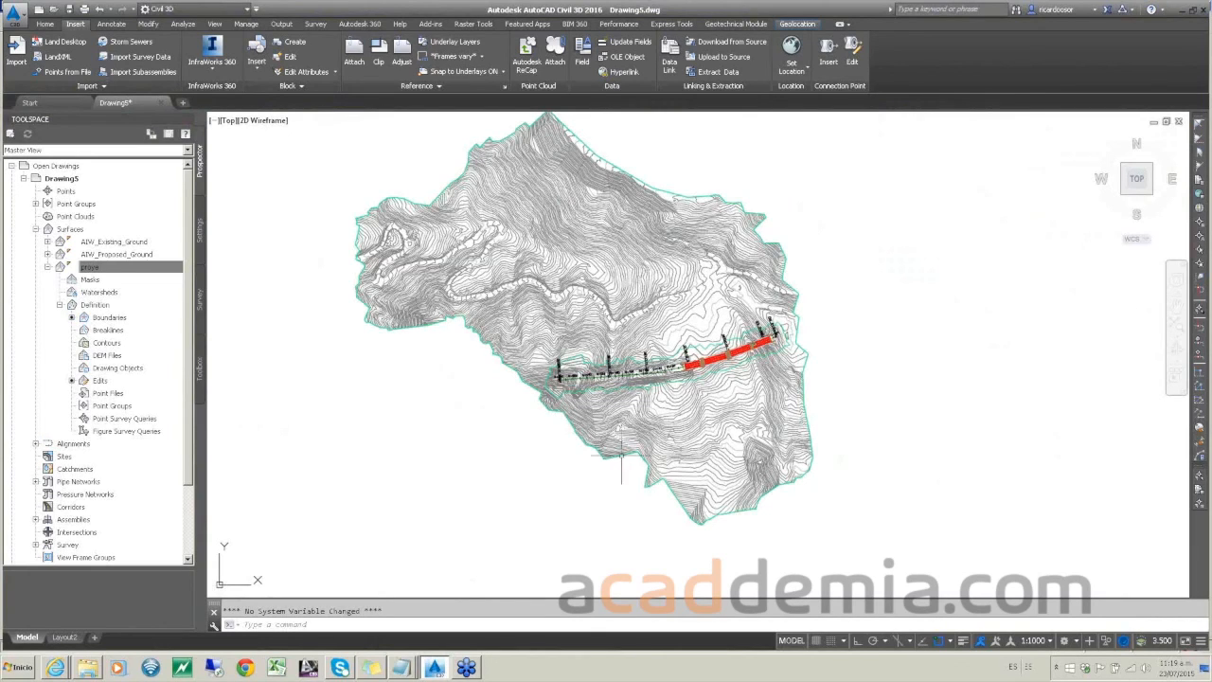
{"action": "left_click", "coordinate": [112, 345]}
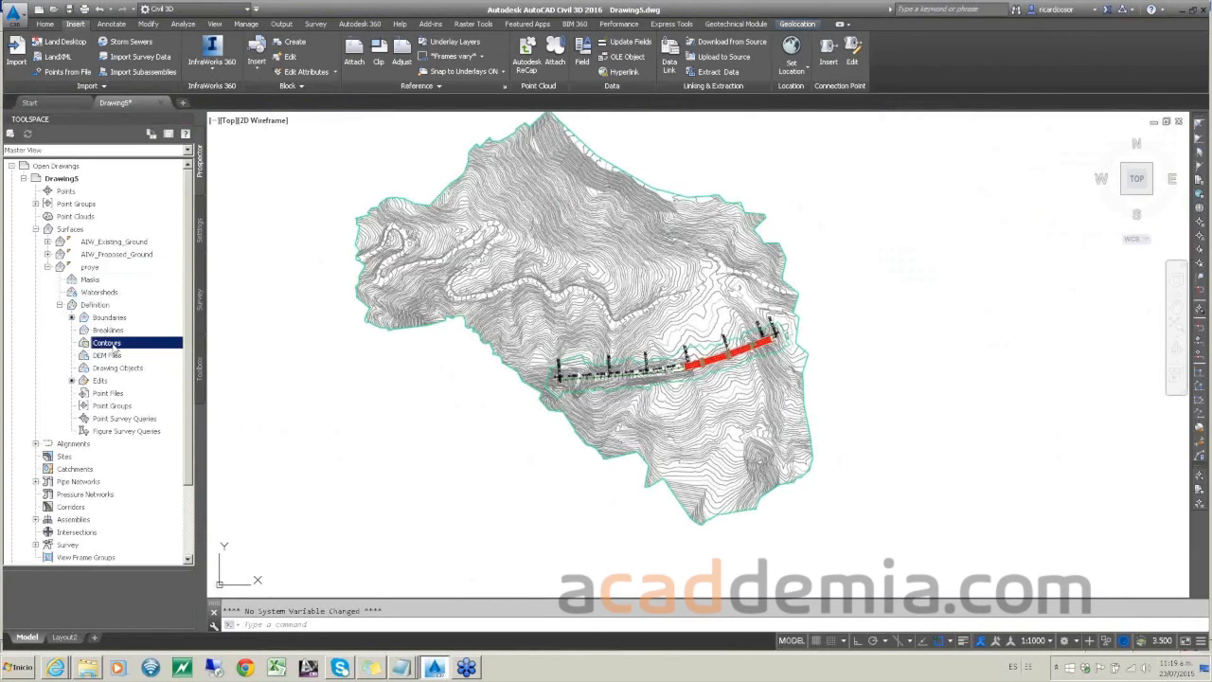